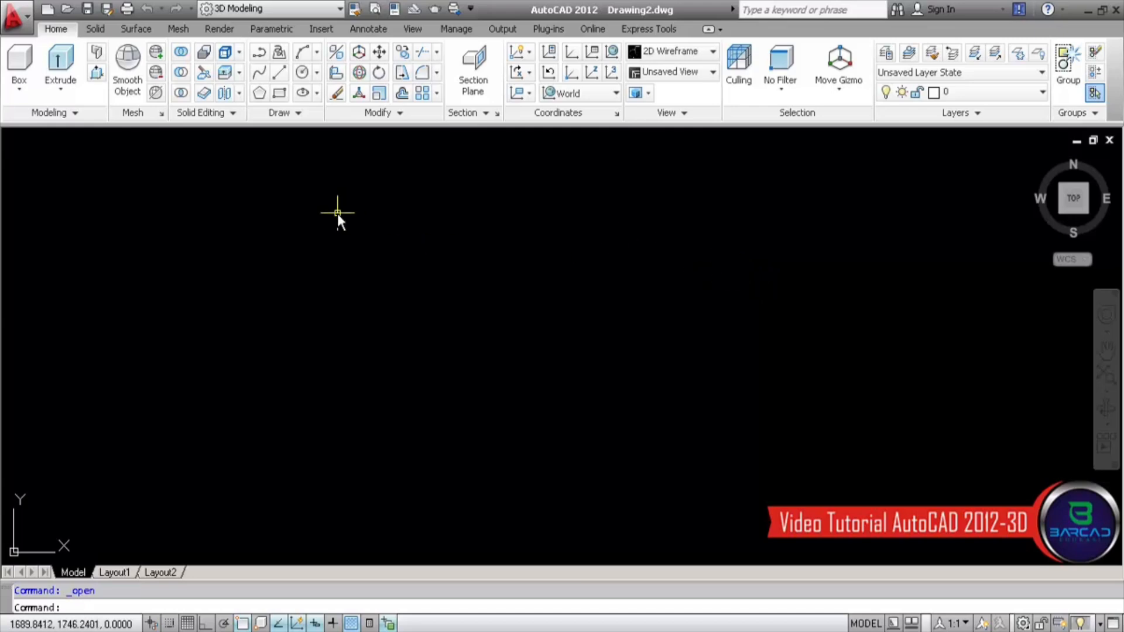
Step: Switch to Windows Photo Viewer and examine the day and night renderings of the house from the front and right
left_click(217, 28)
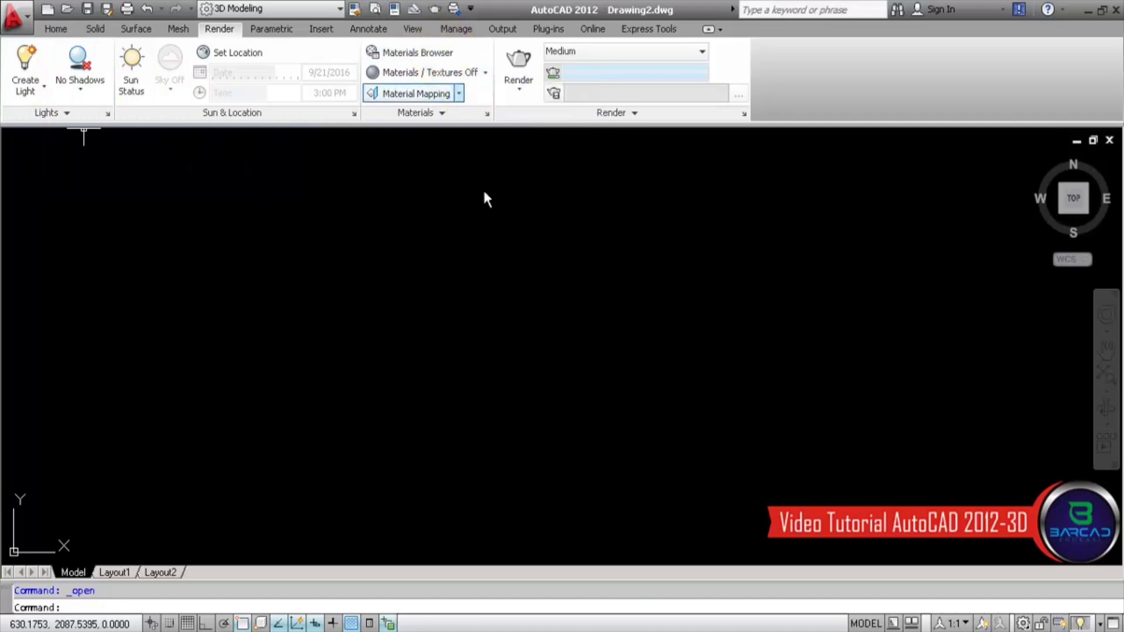
left_click(520, 625)
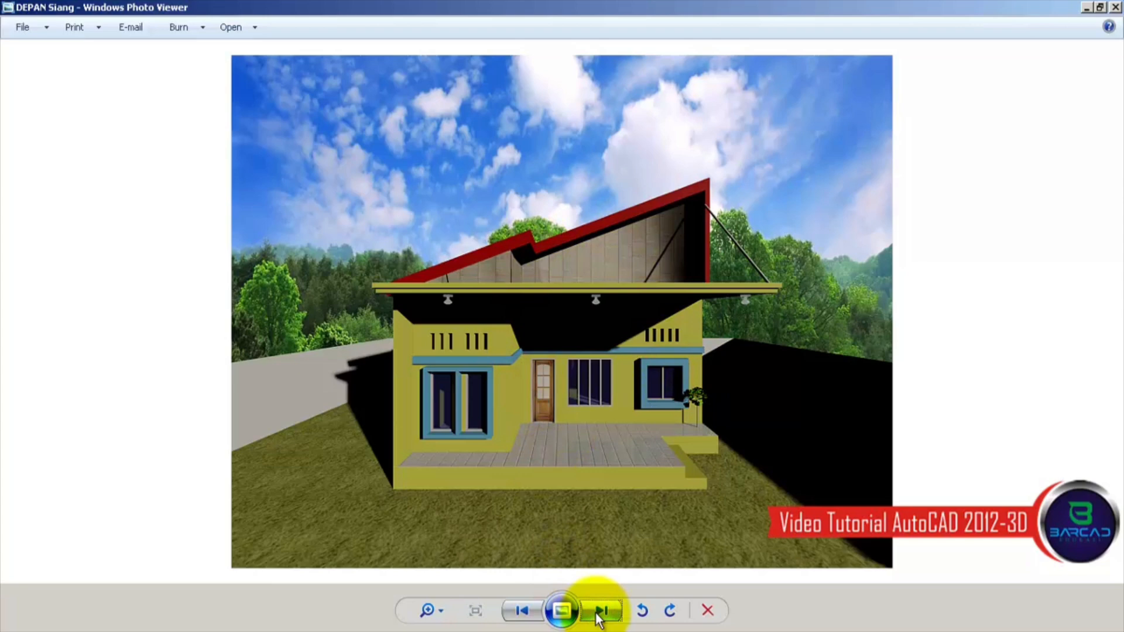
left_click(523, 612)
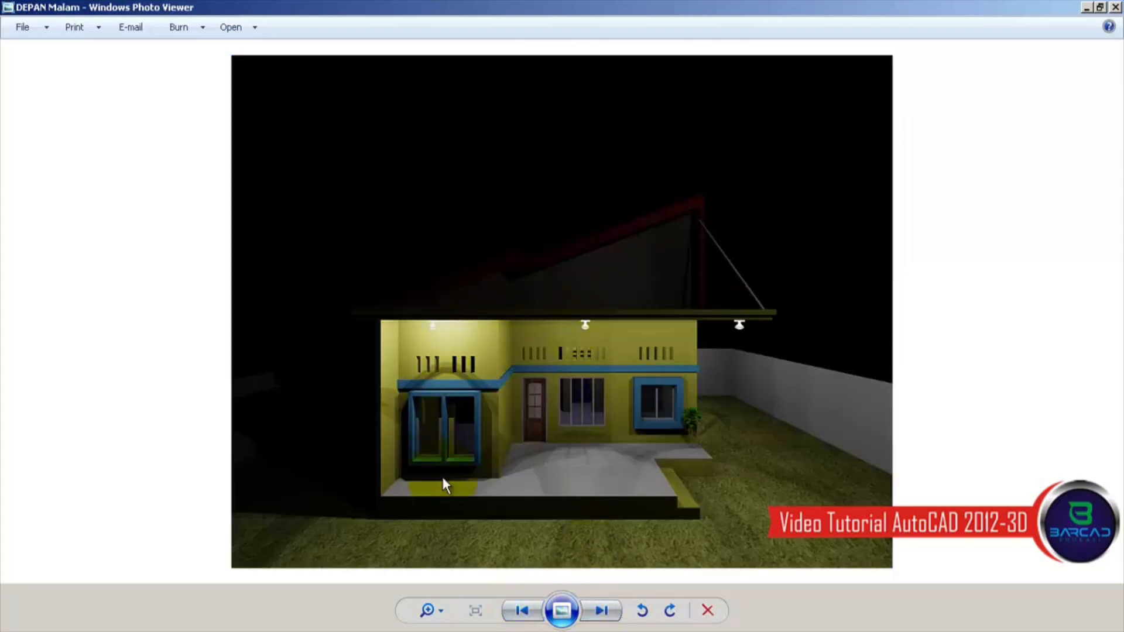
left_click(601, 615)
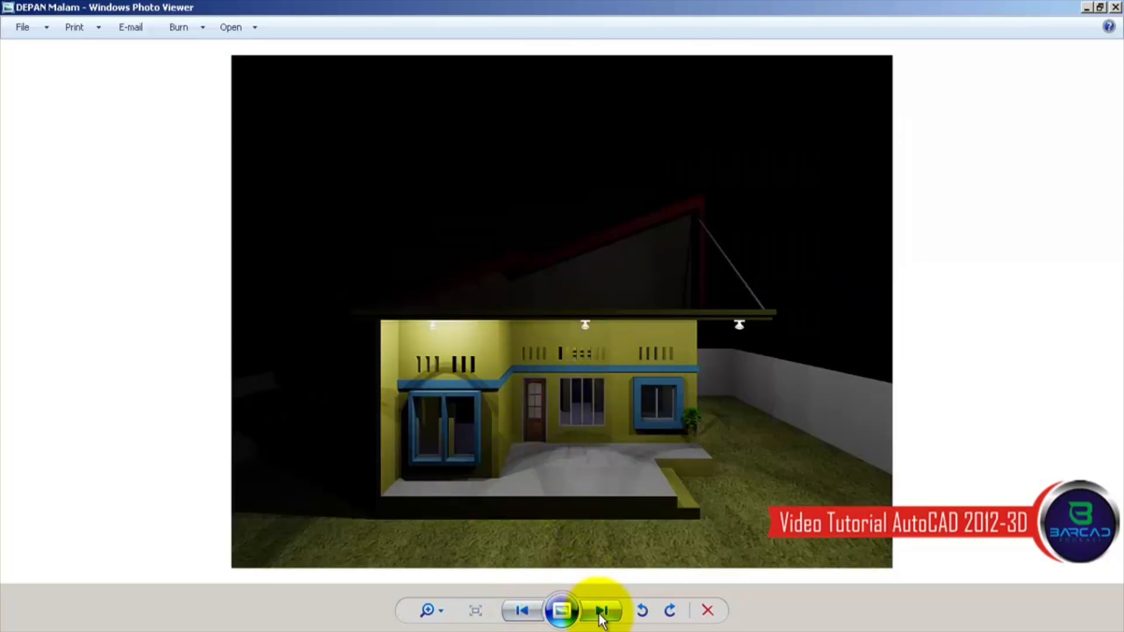
left_click(522, 612)
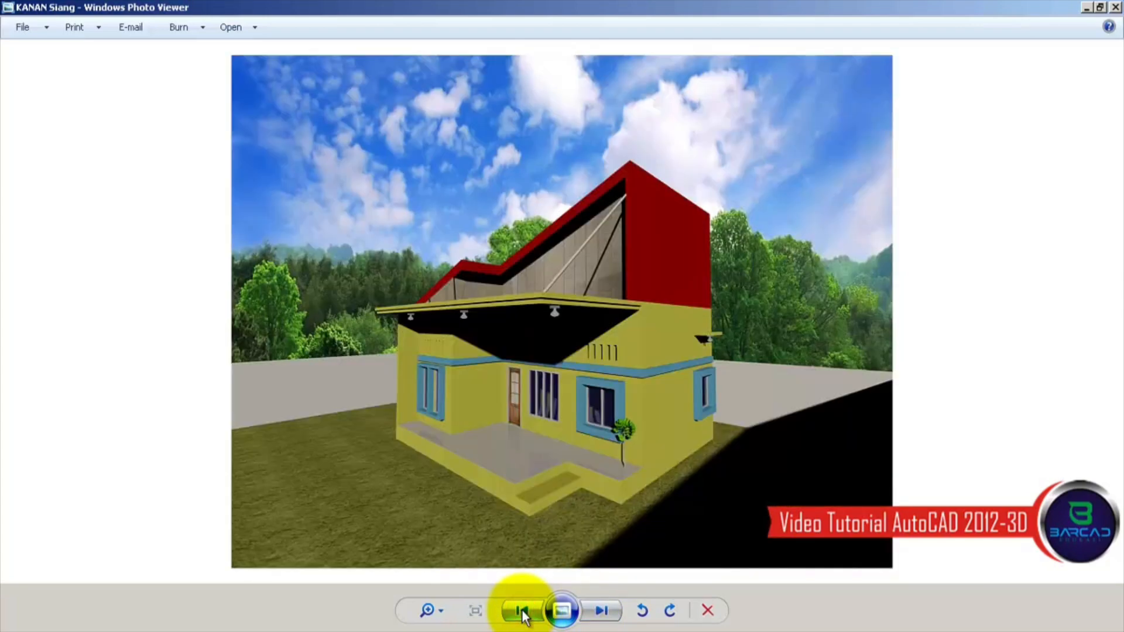
left_click(522, 611)
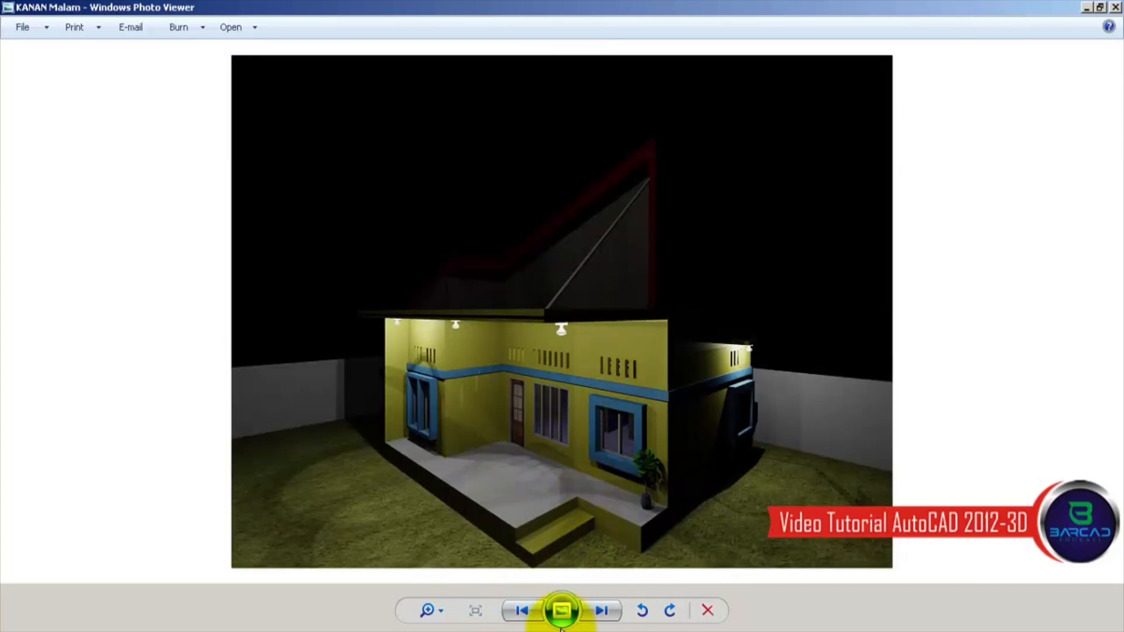
left_click(602, 612)
left_click(599, 612)
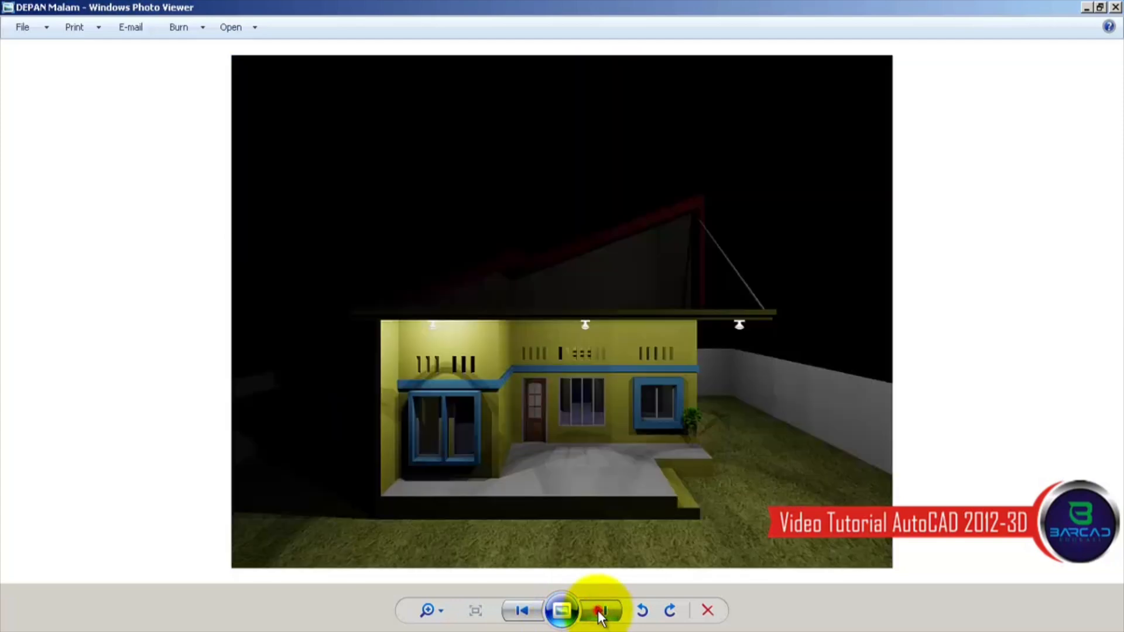
left_click(599, 611)
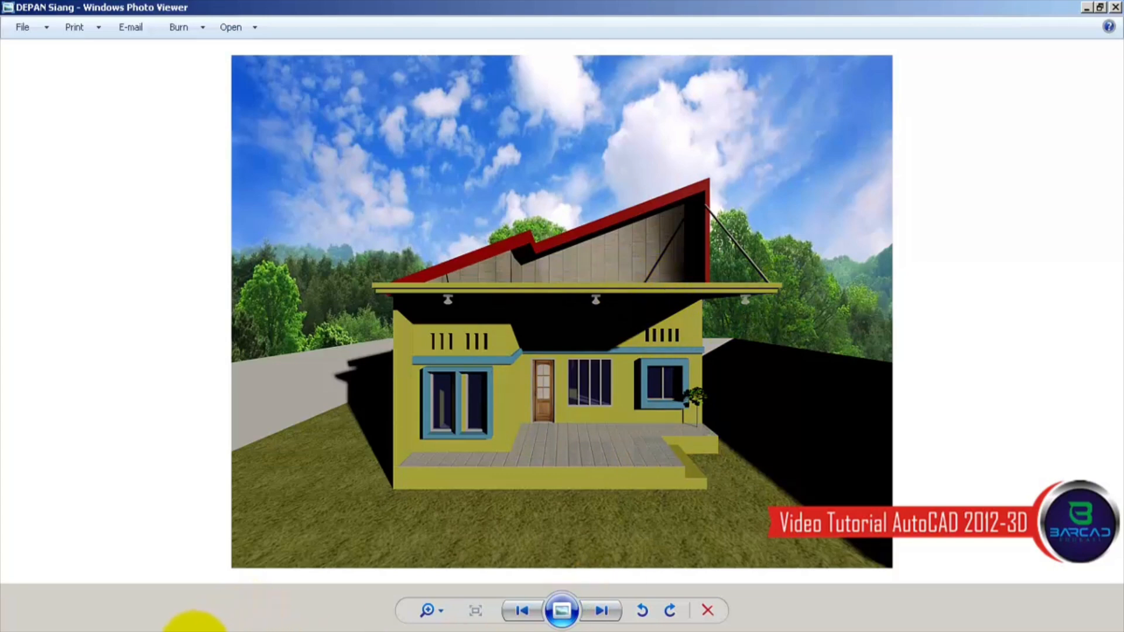
Step: Switch back to AutoCAD and open the Latihan 10 Render drawing from the PERTEMUAN 10 folder in Video Tutorial Kursus AutoCAD 3D
left_click(111, 620)
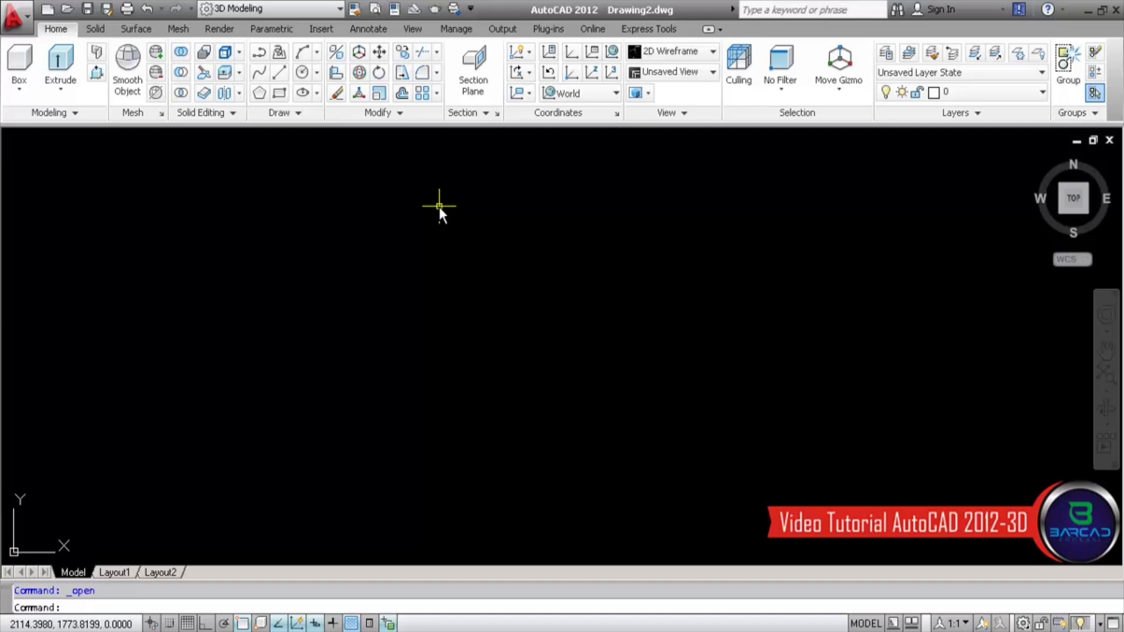
left_click(67, 9)
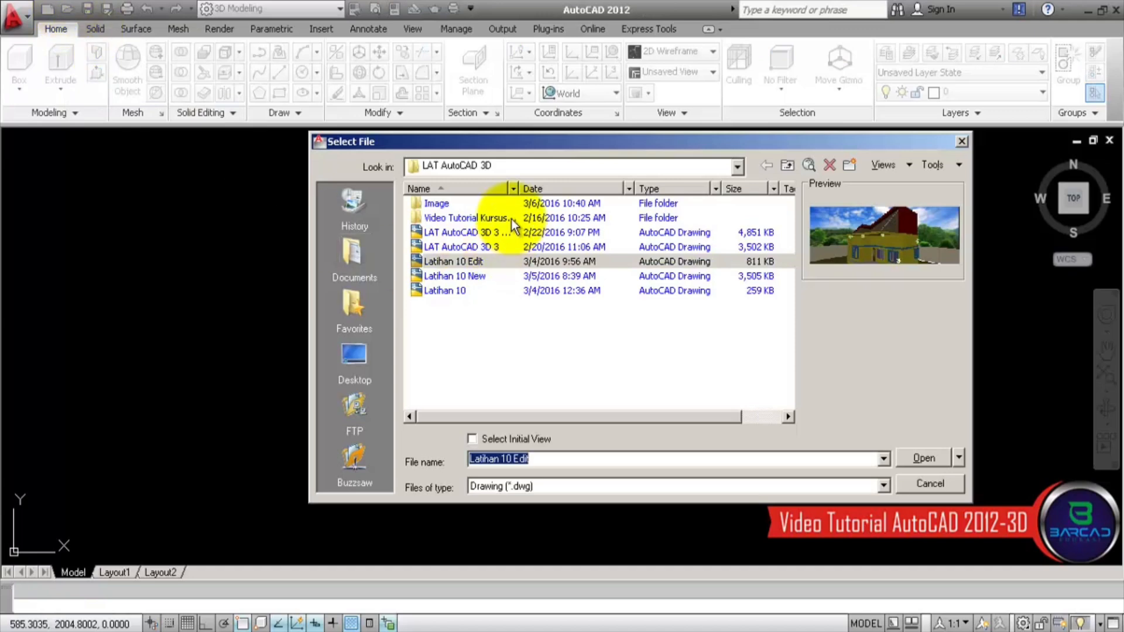
double_click(511, 220)
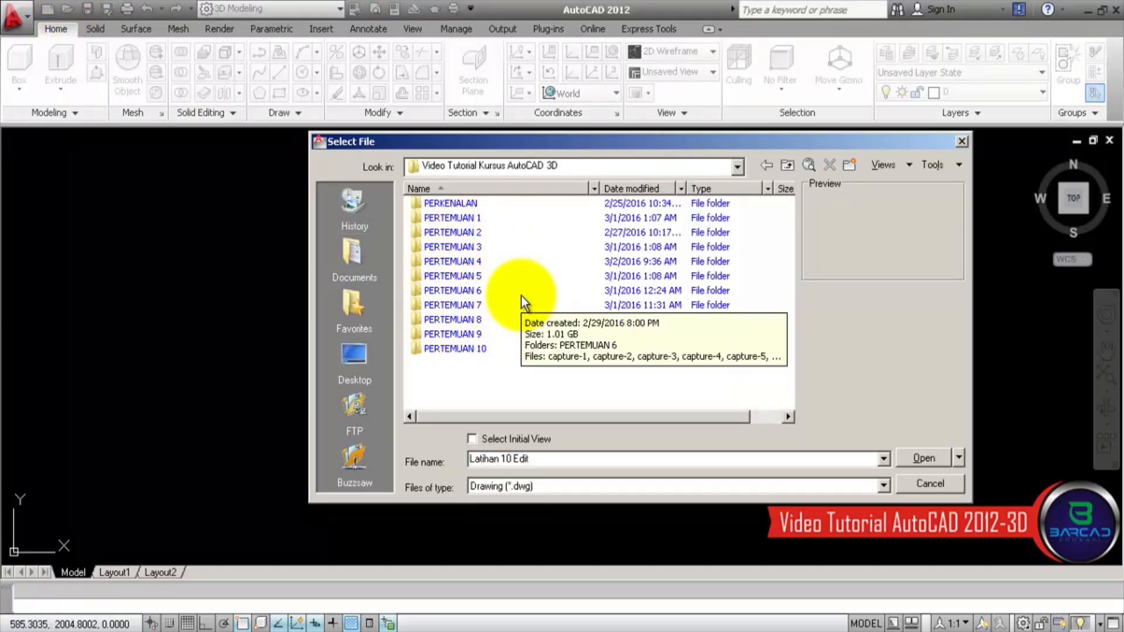
double_click(480, 351)
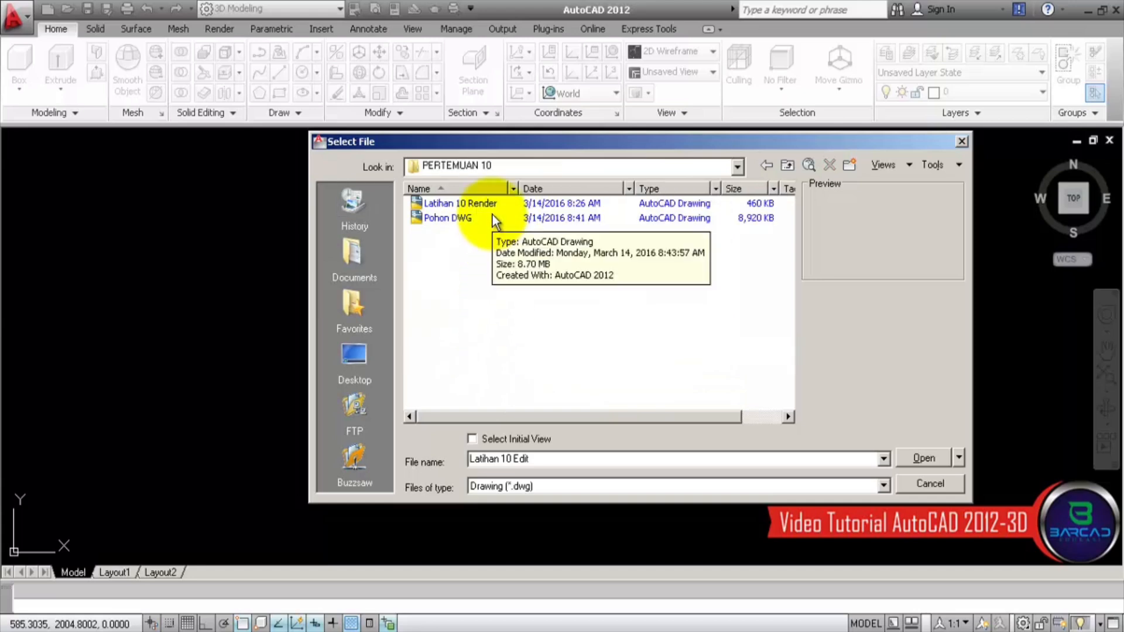
left_click(479, 205)
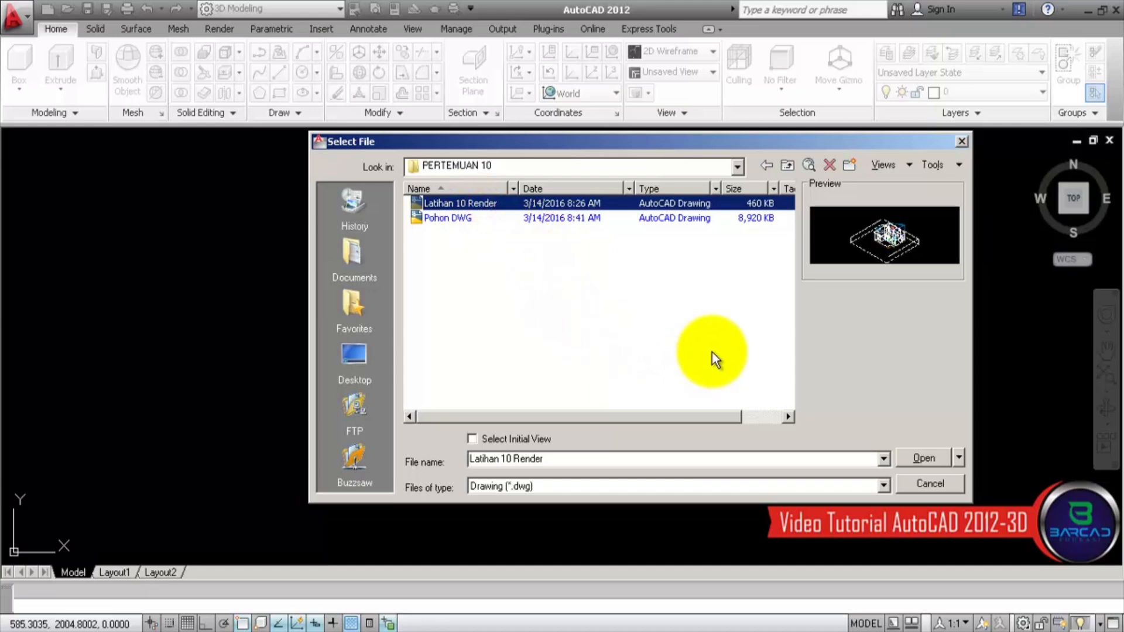
left_click(927, 458)
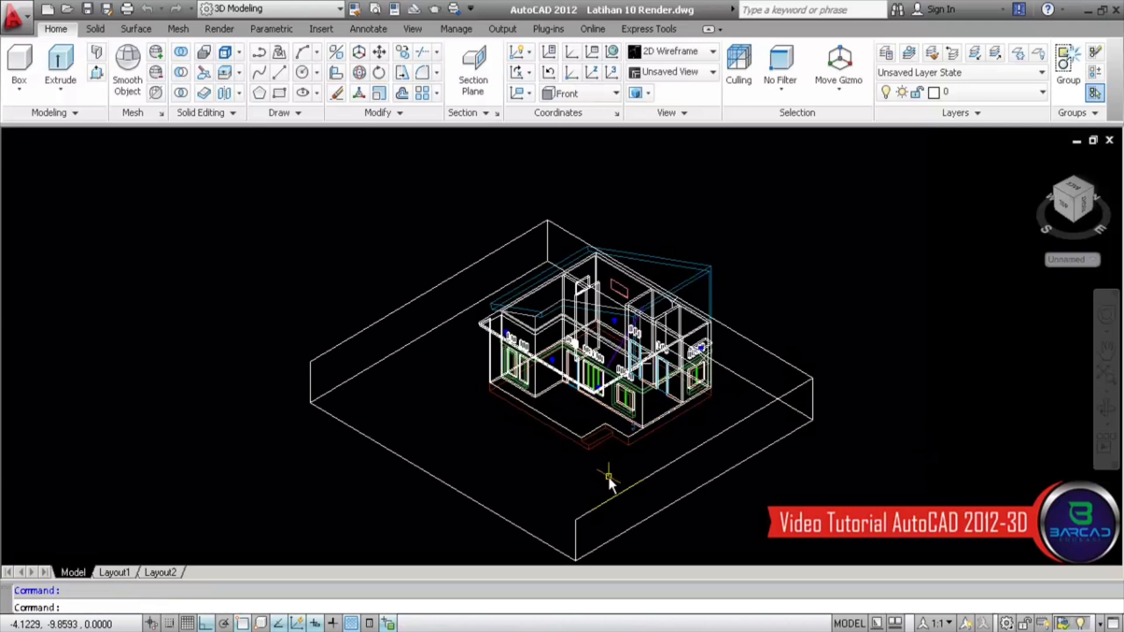
Step: Display the house model in the Realistic visual style and set the view to Front
scroll(607, 474, "up", 2)
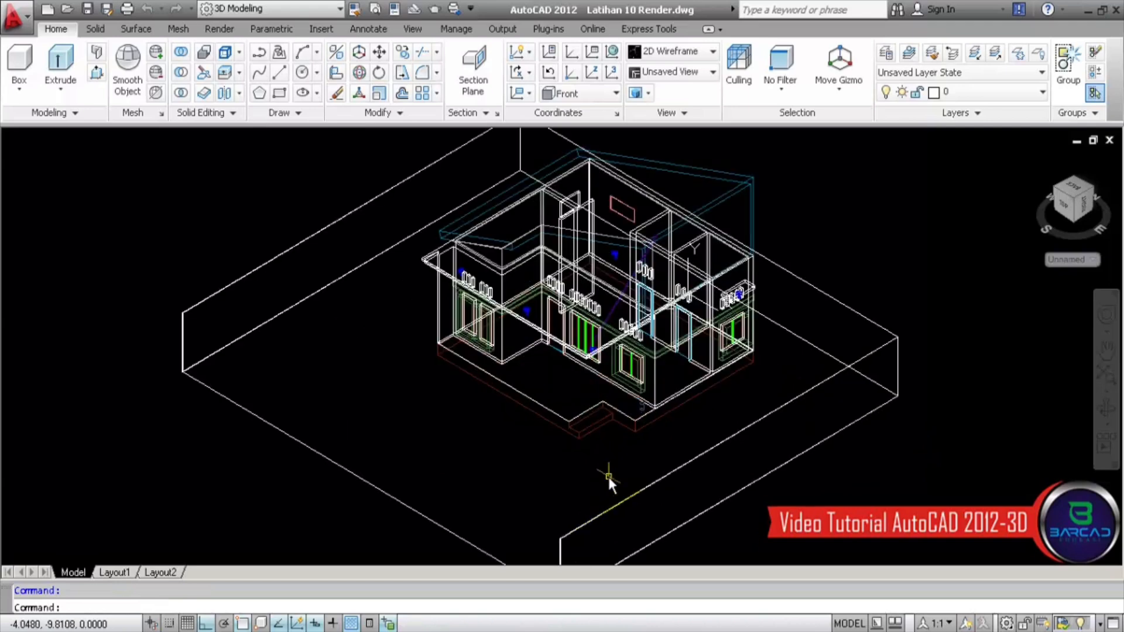
left_click(685, 51)
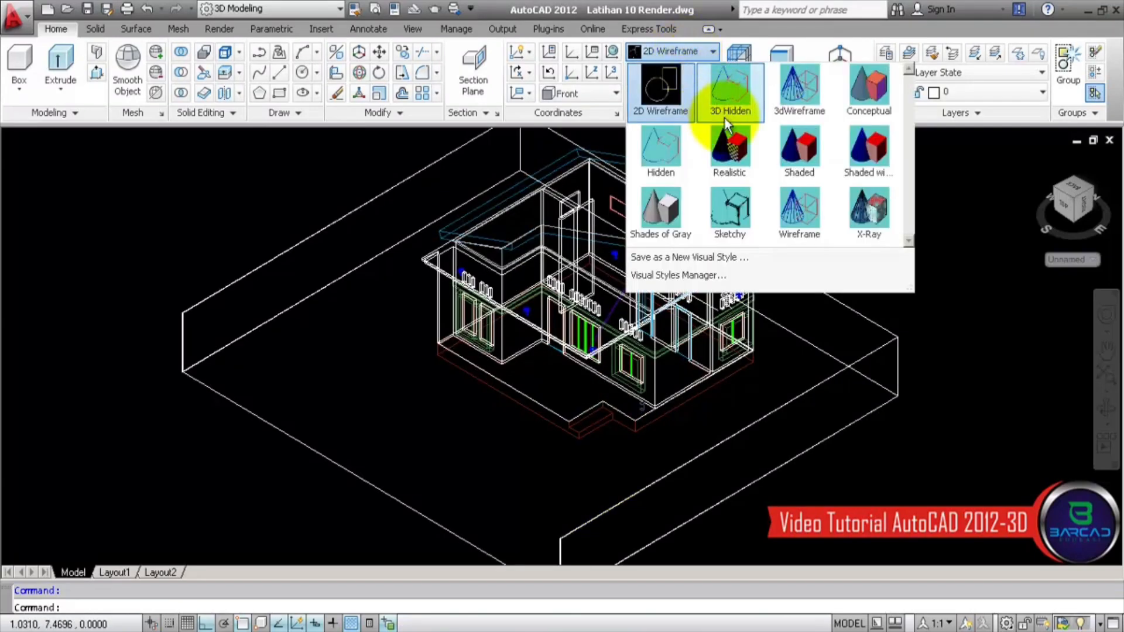
left_click(732, 152)
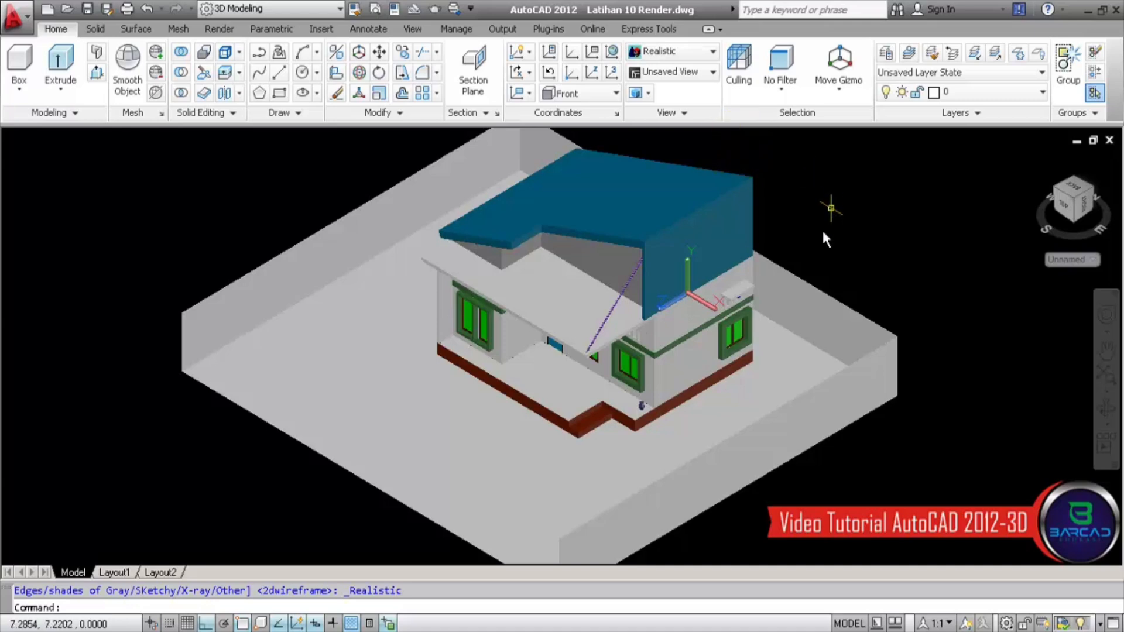
scroll(630, 395, "up", 3)
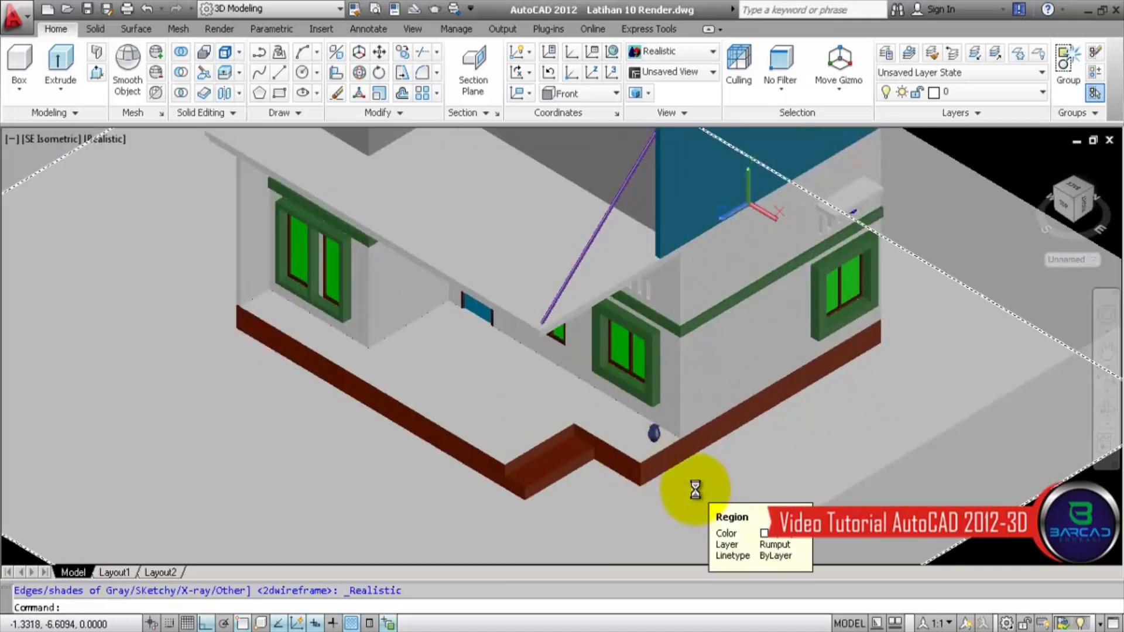
scroll(696, 489, "down", 3)
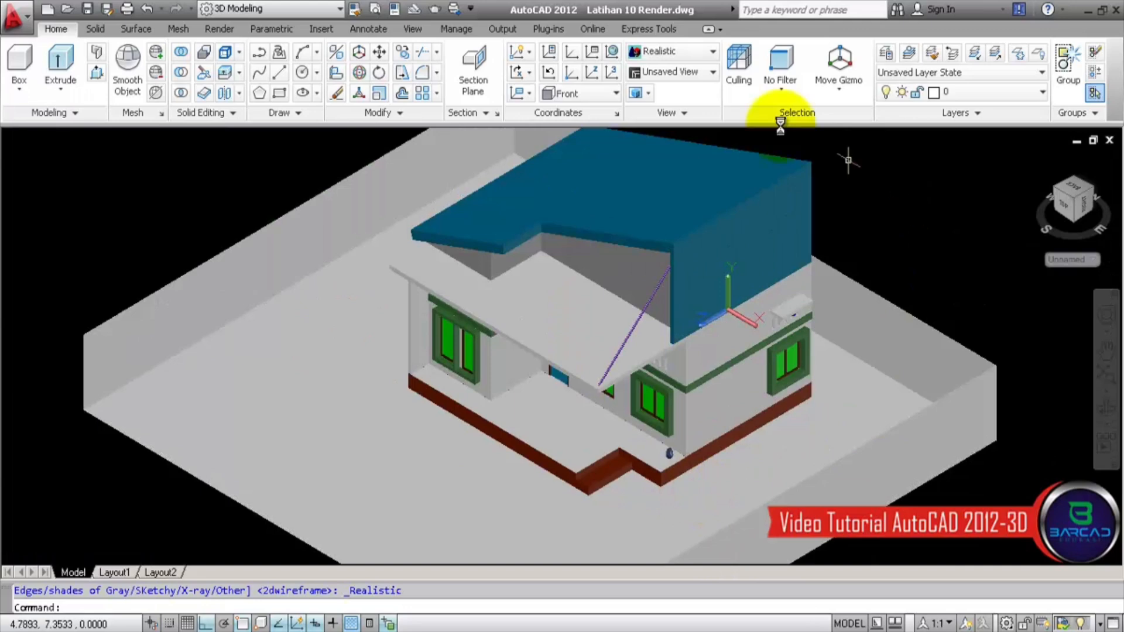
left_click(712, 72)
left_click(675, 166)
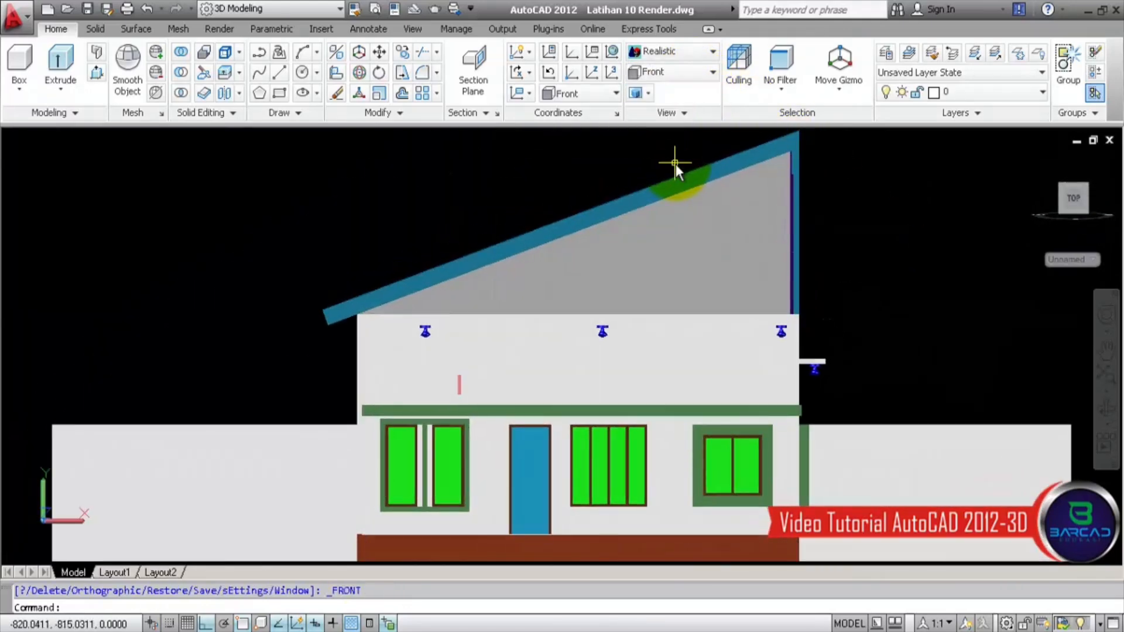
Step: Examine the house from all sides with Free Orbit and Continuous Orbit, and restore the Front view
left_click(1106, 423)
left_click(1100, 453)
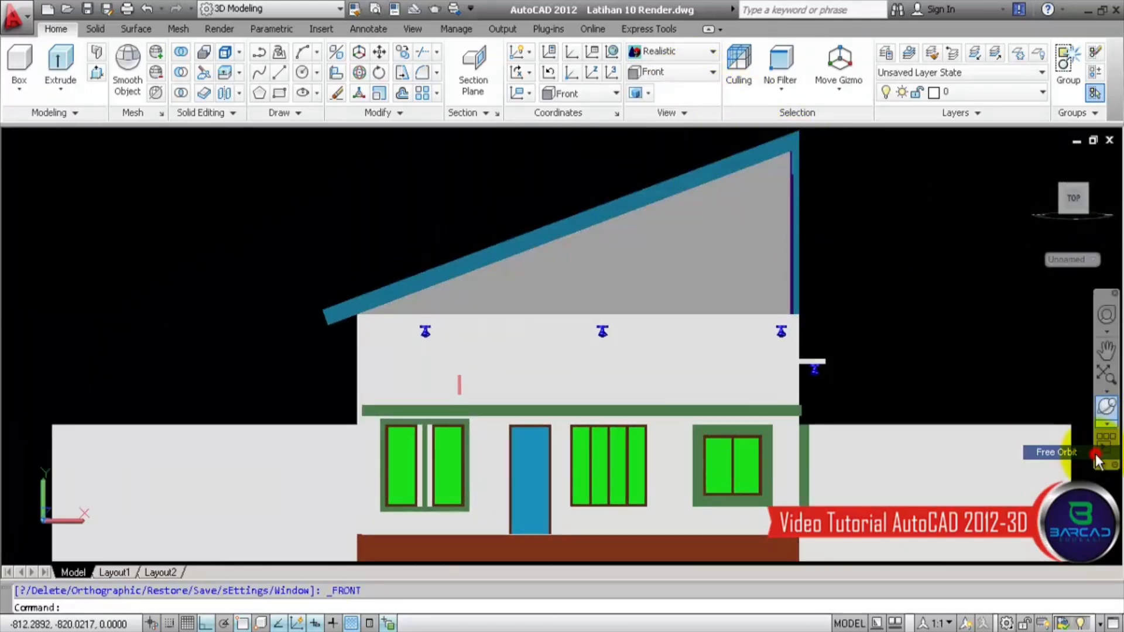
left_click_drag(753, 351, 694, 351)
left_click(1107, 452)
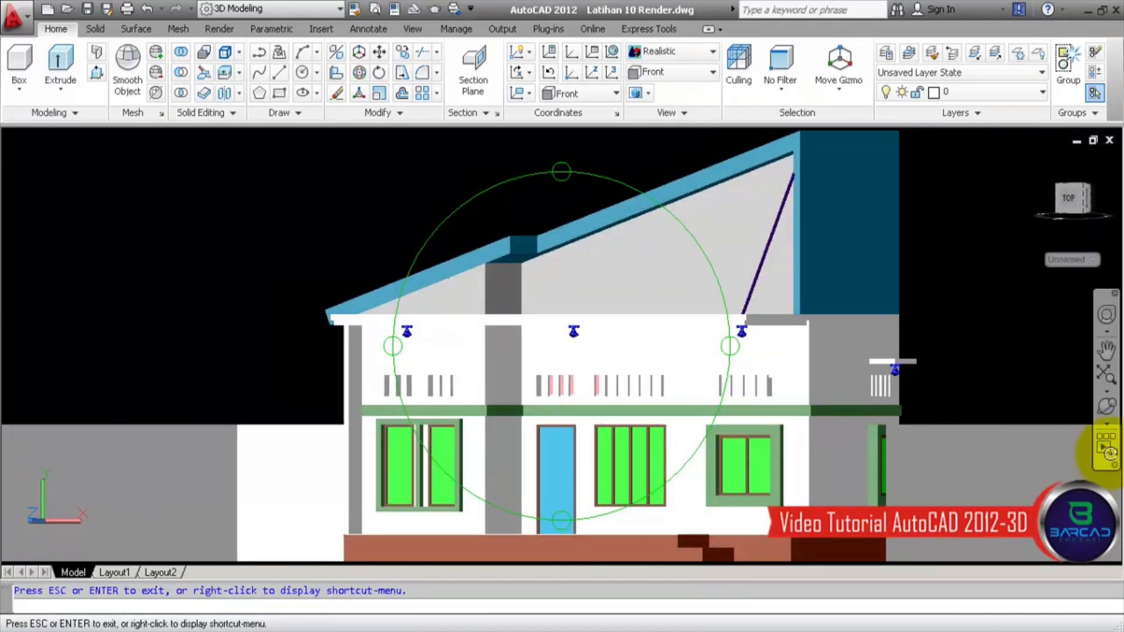
left_click(1107, 423)
left_click(1087, 469)
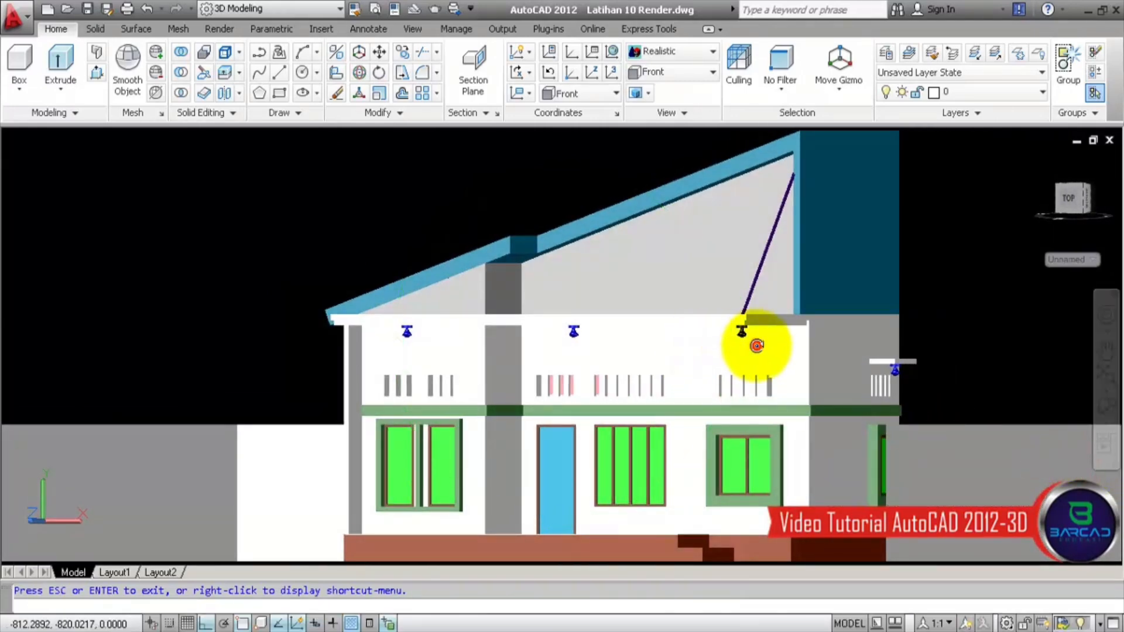
left_click_drag(756, 346, 934, 339)
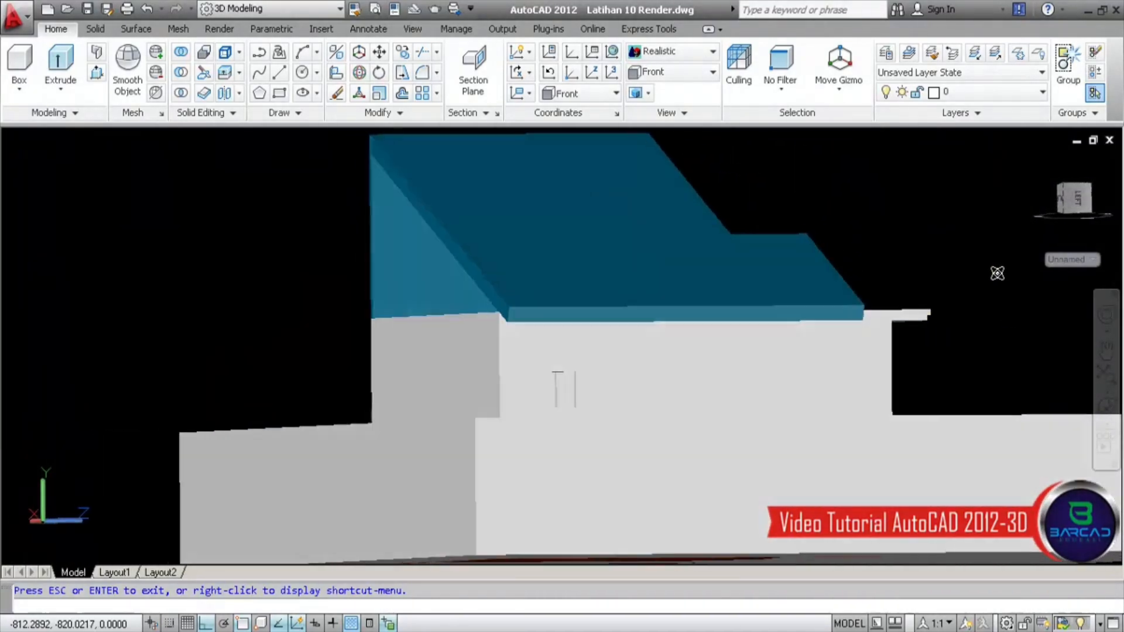
key("Escape")
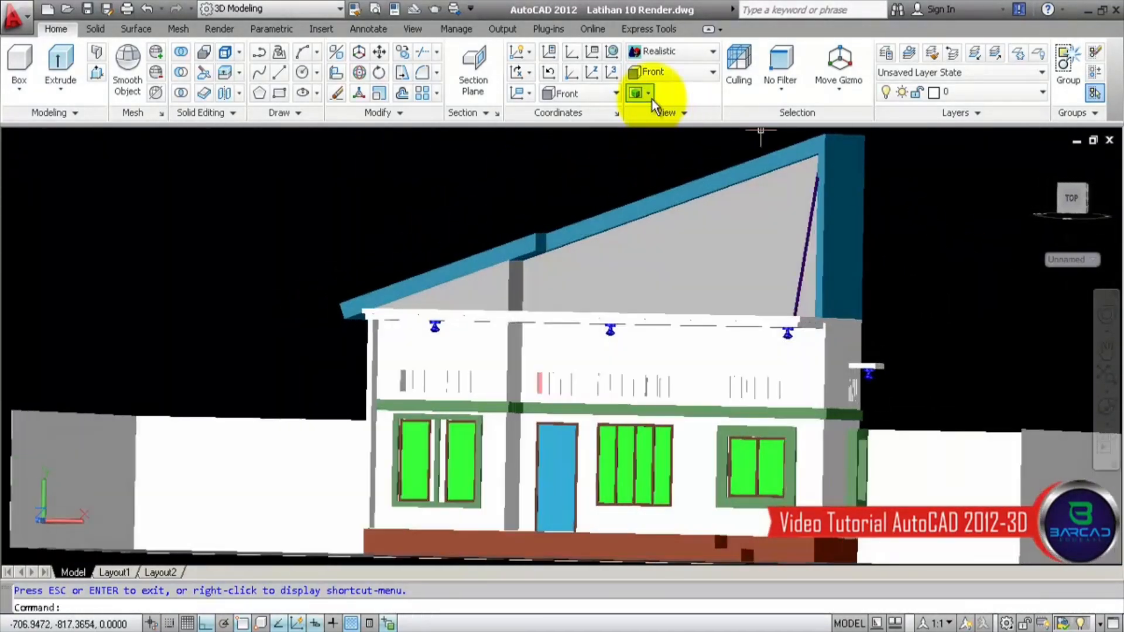
left_click(667, 71)
left_click(652, 158)
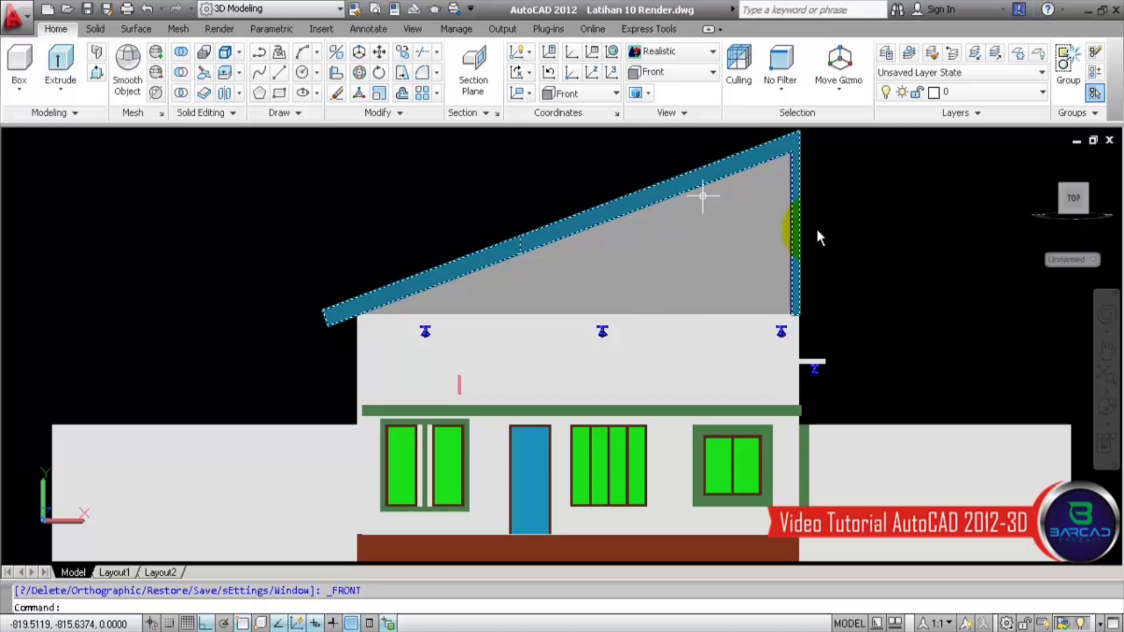
Step: Turn the Atap, Kaca and Kusen layers off and back on one at a time to check which parts they hold
left_click(1043, 96)
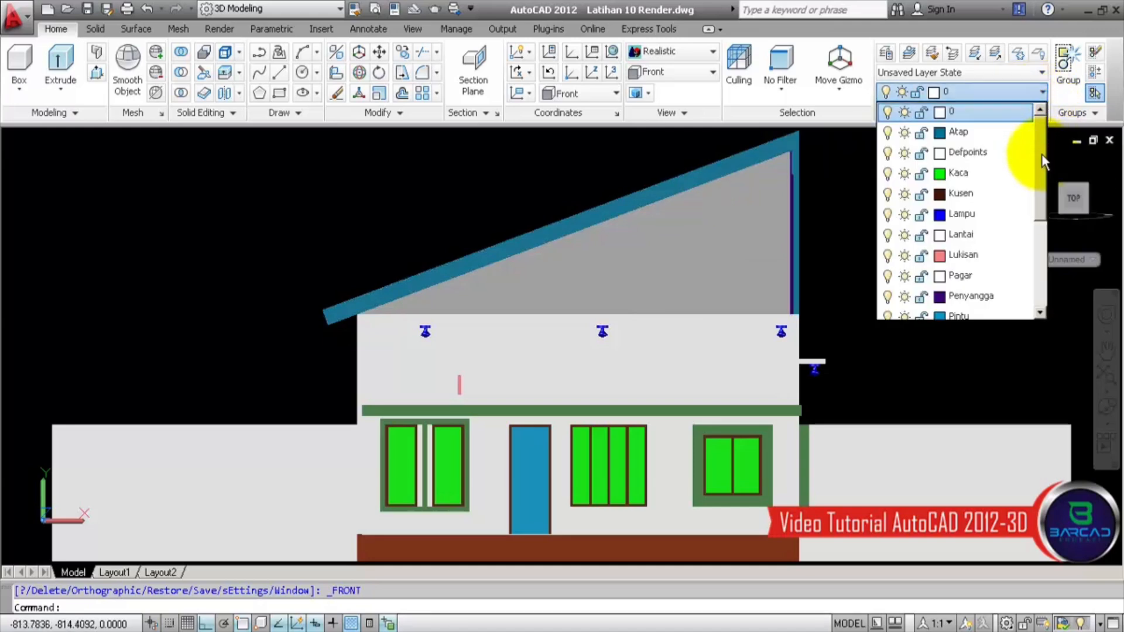
mouse_move(1042, 153)
left_mouse_down()
mouse_move(1040, 274)
mouse_move(1038, 174)
left_mouse_up()
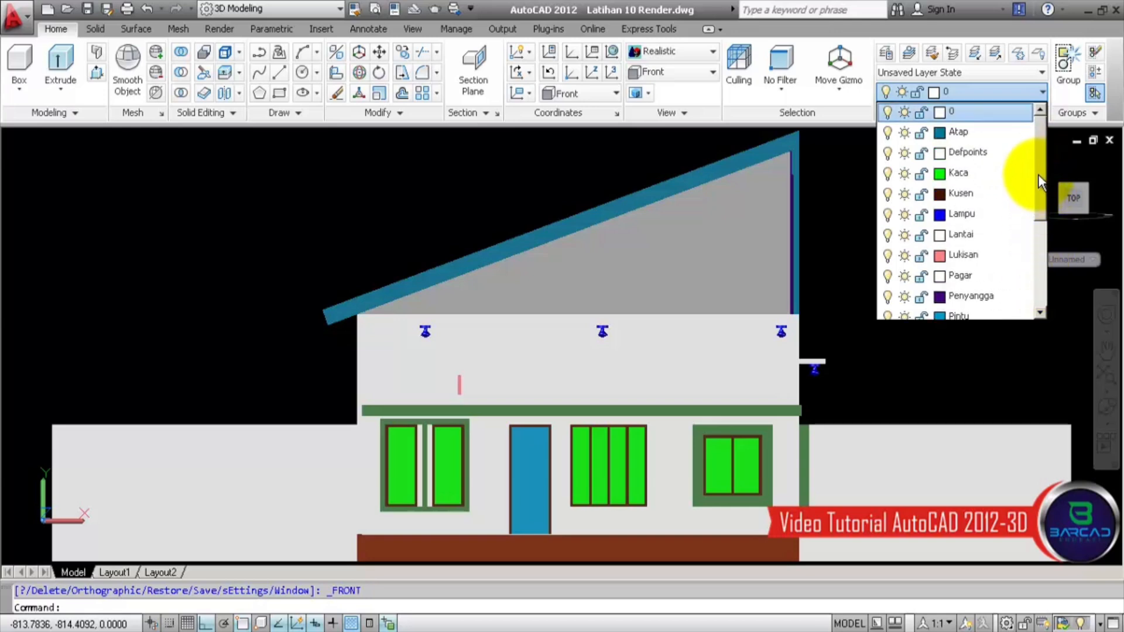
left_click(887, 134)
left_click(887, 134)
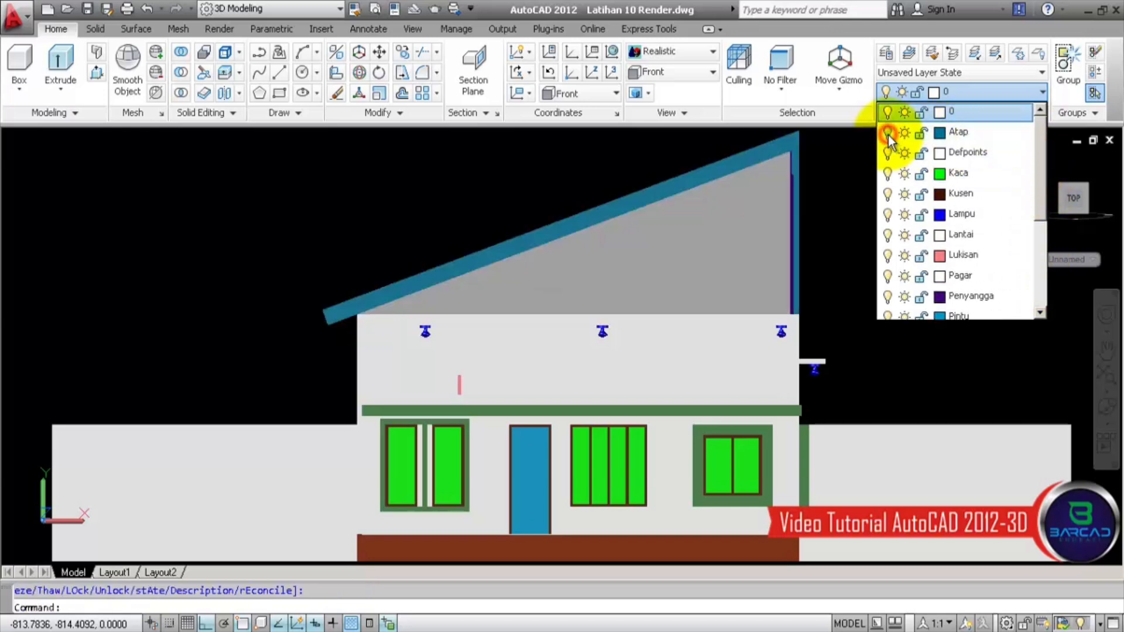
left_click(888, 174)
left_click(888, 175)
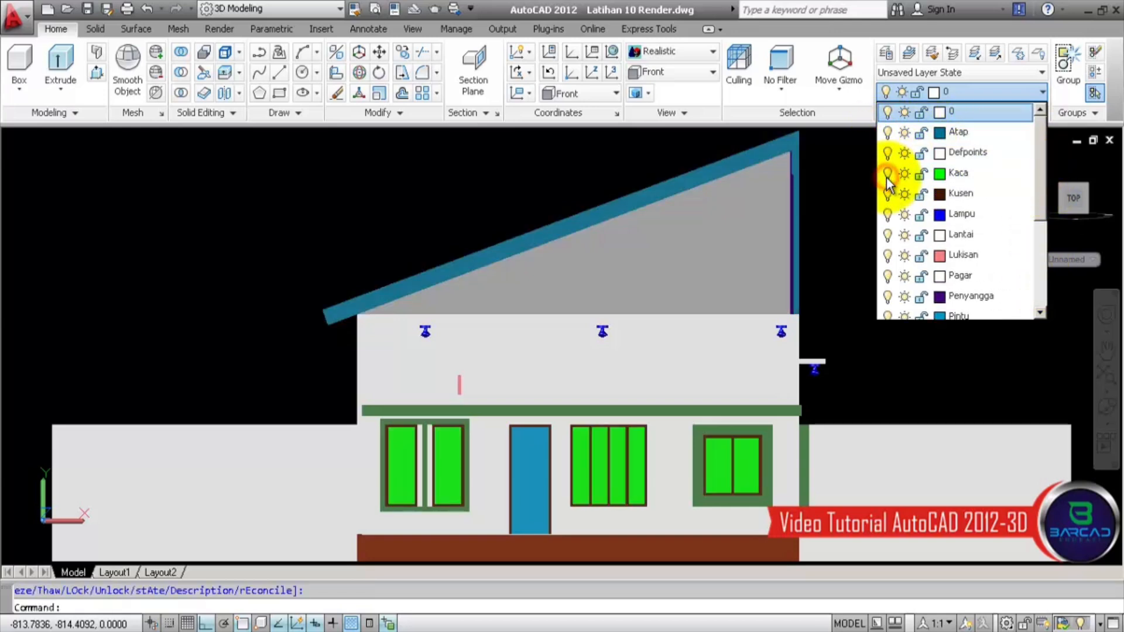
left_click(888, 195)
left_click(889, 196)
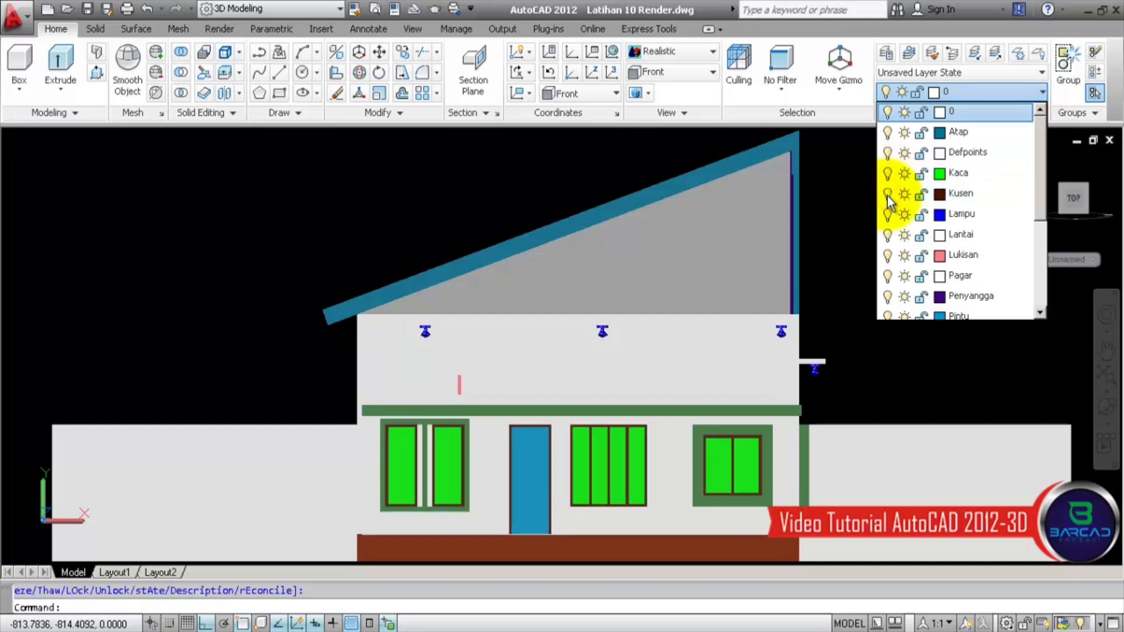
Step: Turn the Pagar, Tembok and Tembok List layers off and back on one at a time to check which parts they hold
scroll(893, 295, "down", 3)
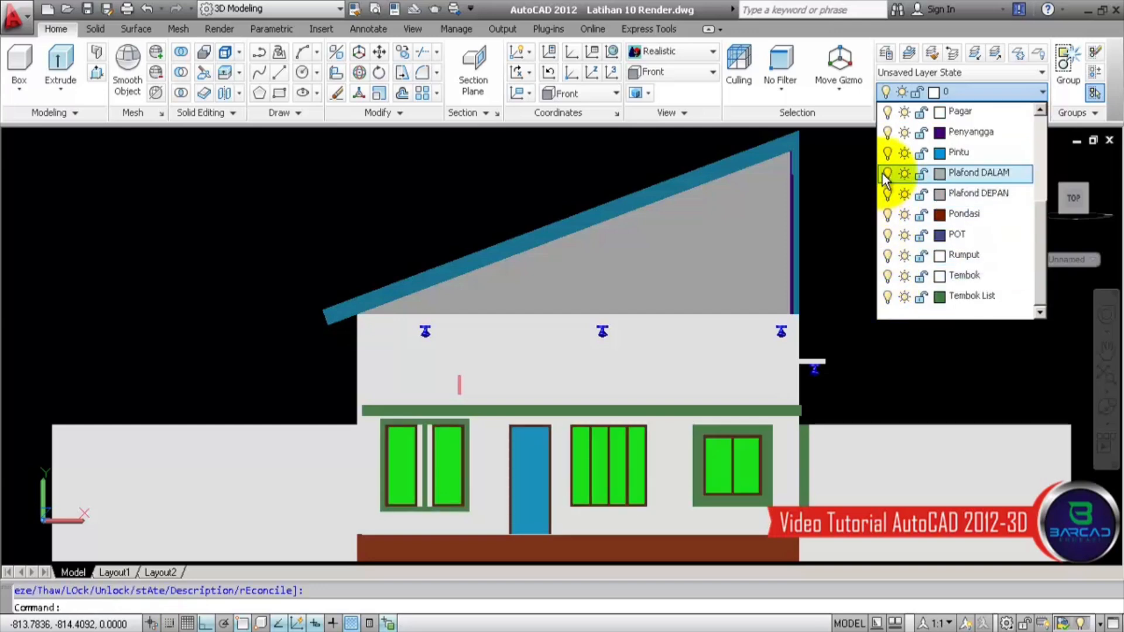
left_click(888, 113)
left_click(888, 115)
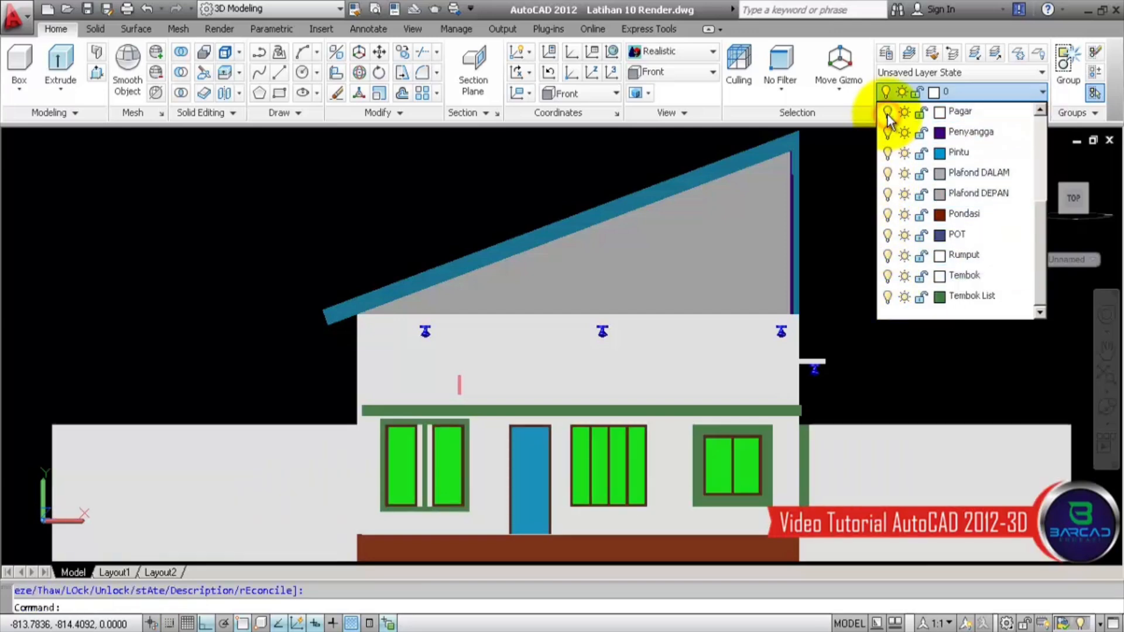
left_click(888, 276)
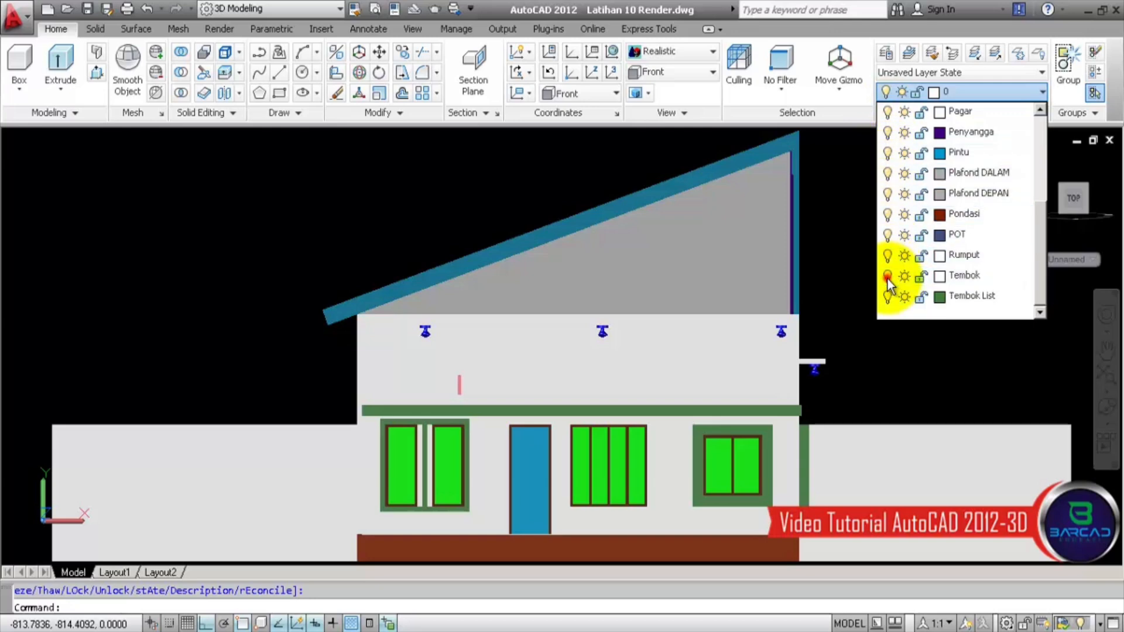
left_click(888, 279)
left_click(890, 296)
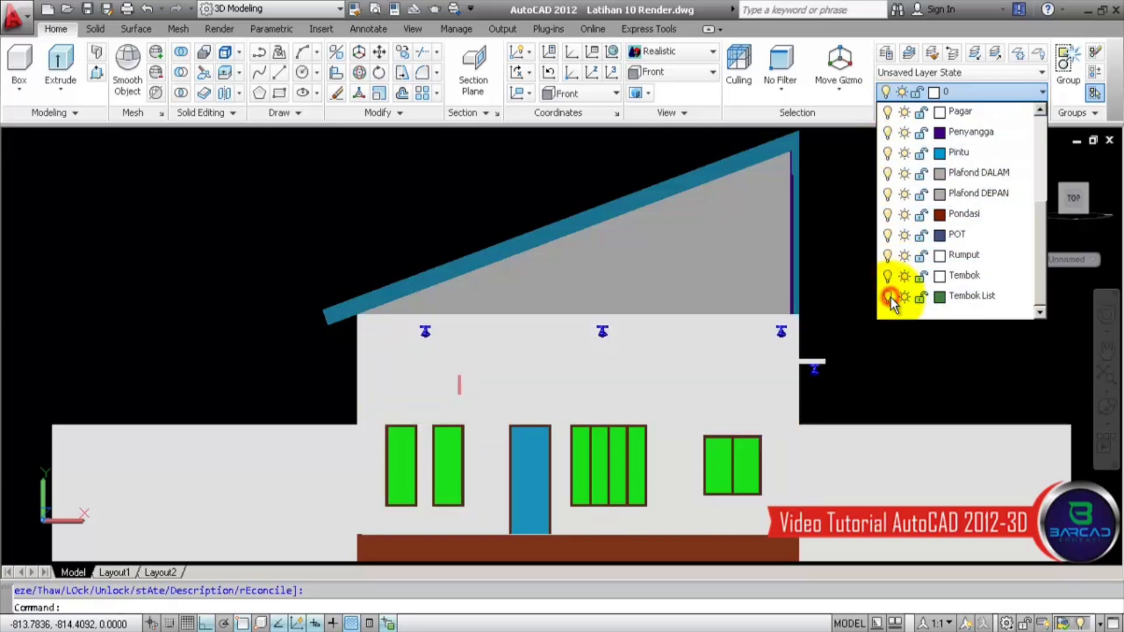
left_click(890, 296)
scroll(961, 233, "up", 3)
left_click(1007, 106)
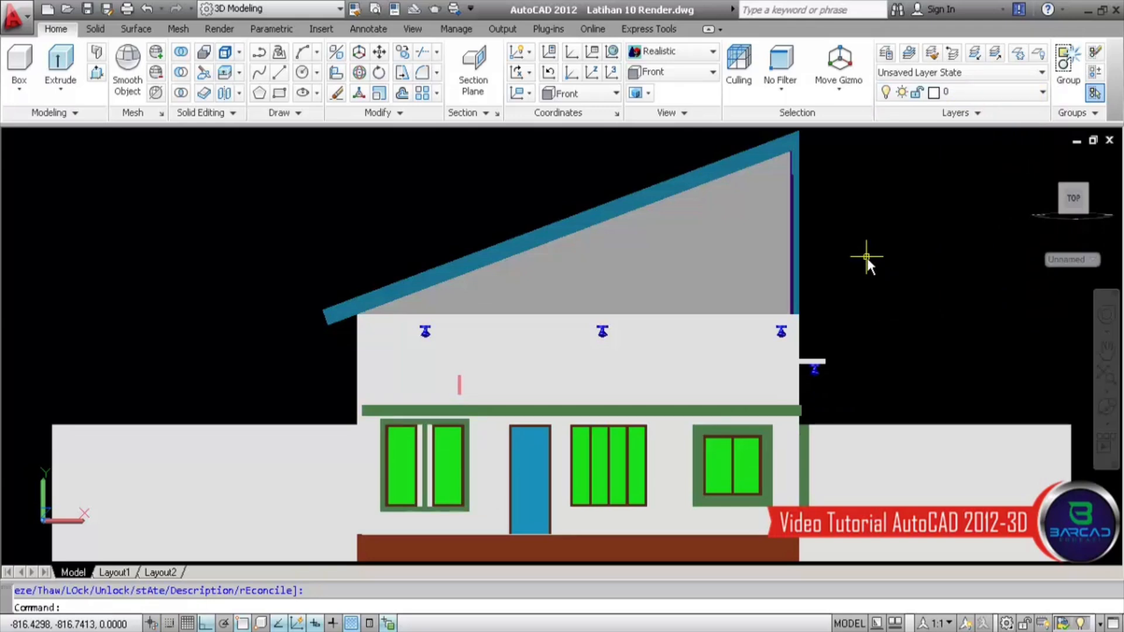
Step: Set the view to SE Isometric and frame the whole house with its surrounding fence
left_click(677, 70)
left_click(676, 209)
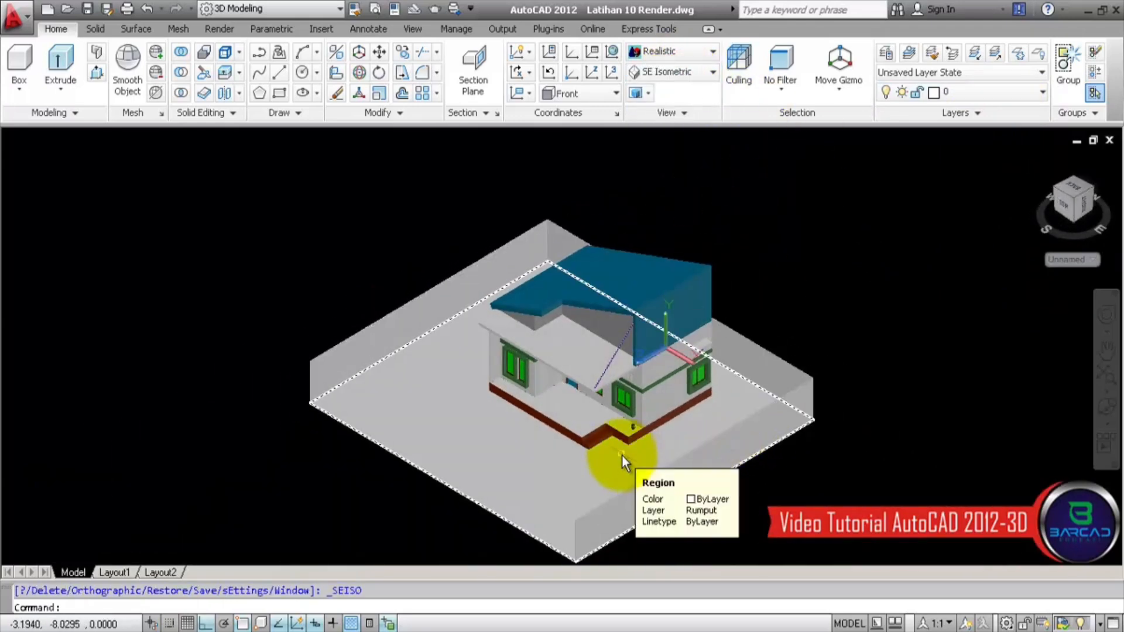
scroll(622, 455, "up", 4)
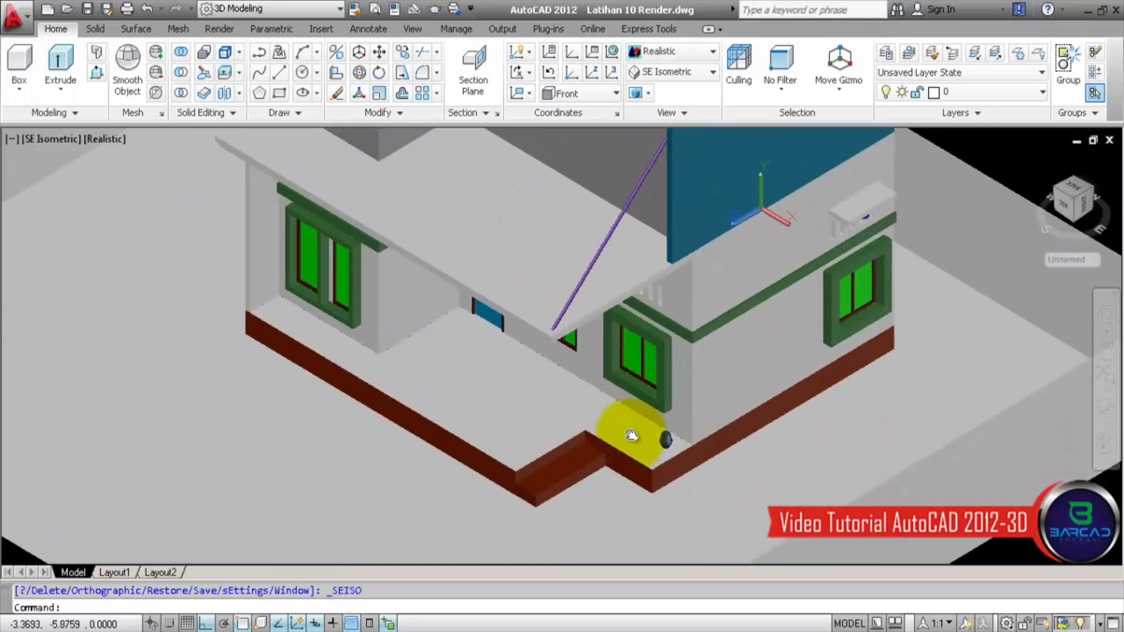
scroll(633, 432, "down", 2)
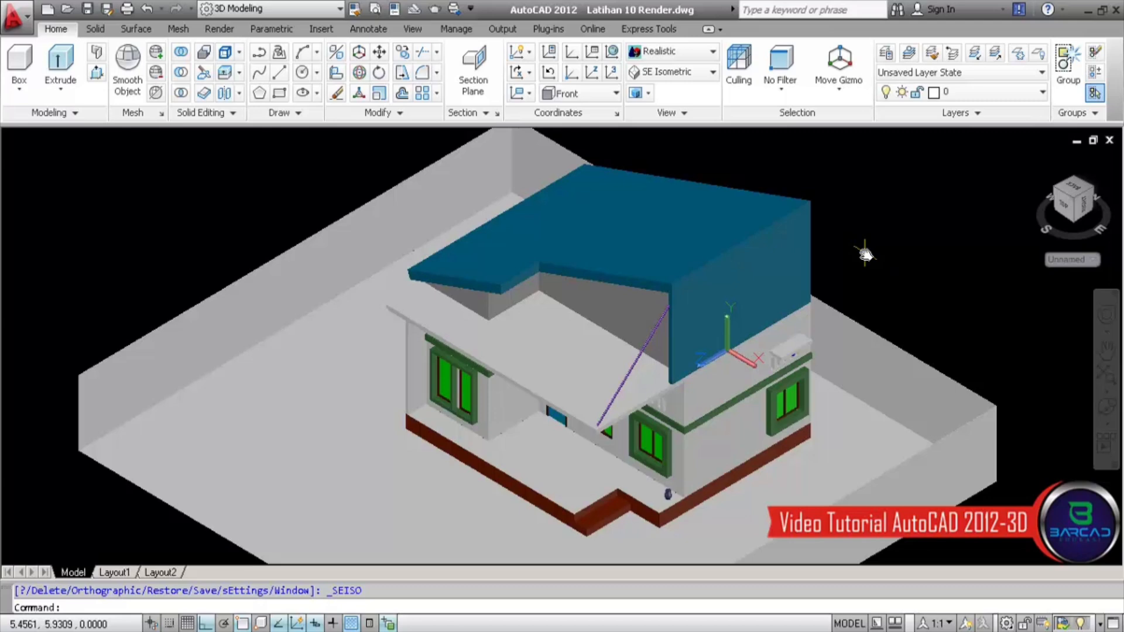
middle_click_drag(865, 255, 702, 281)
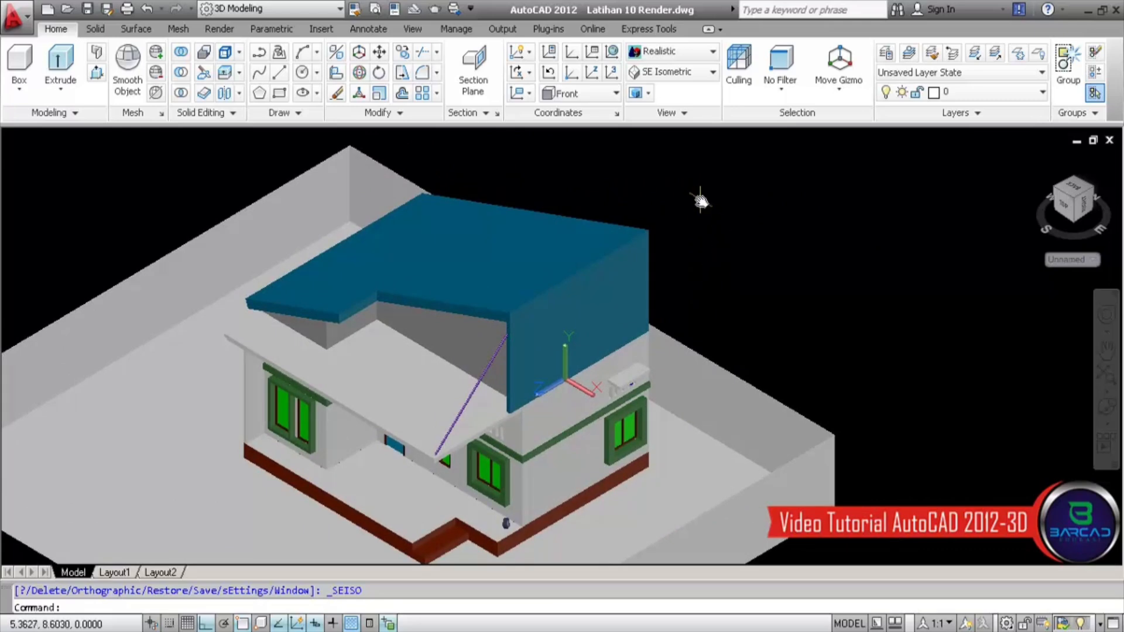
Step: Open the Materials Browser and keep the house in view beside it
left_click(226, 33)
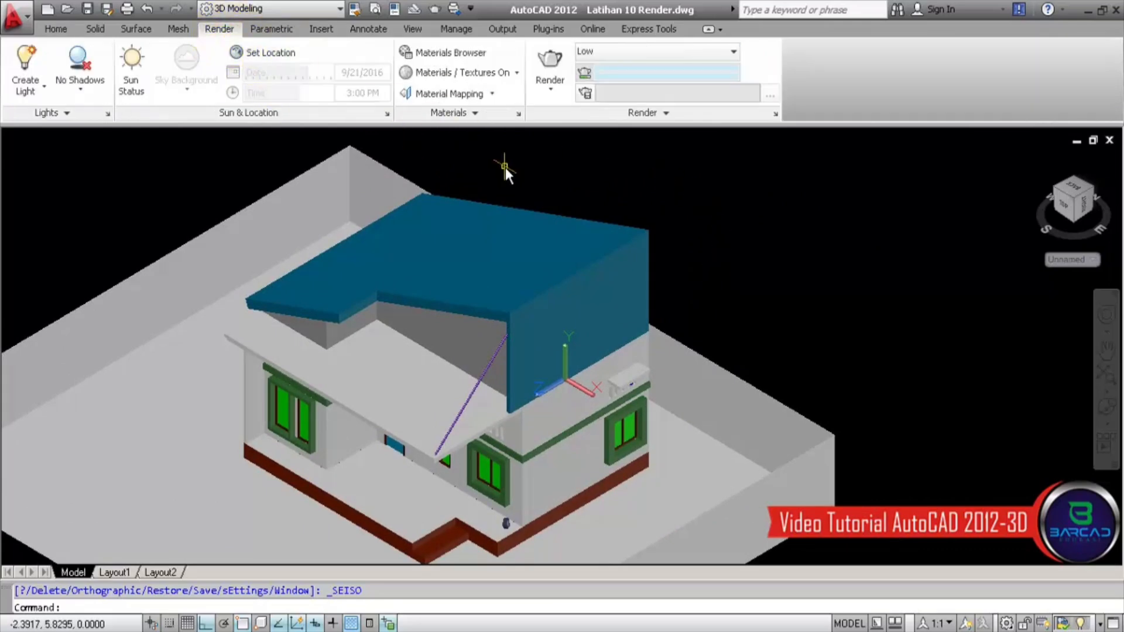
left_click(479, 56)
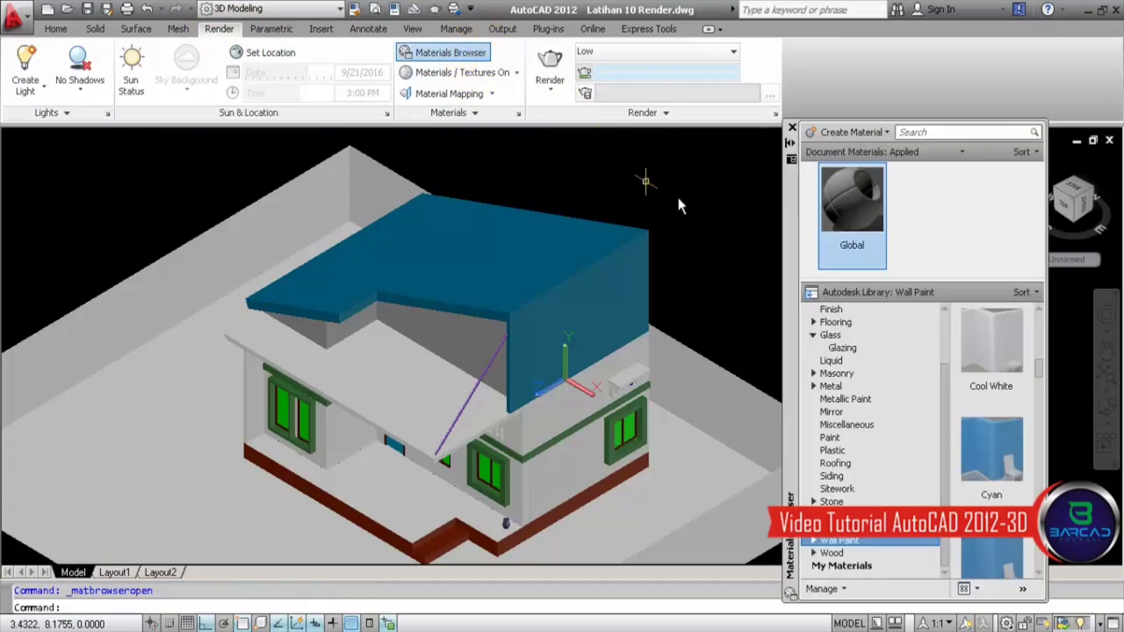
middle_click_drag(708, 246, 709, 193)
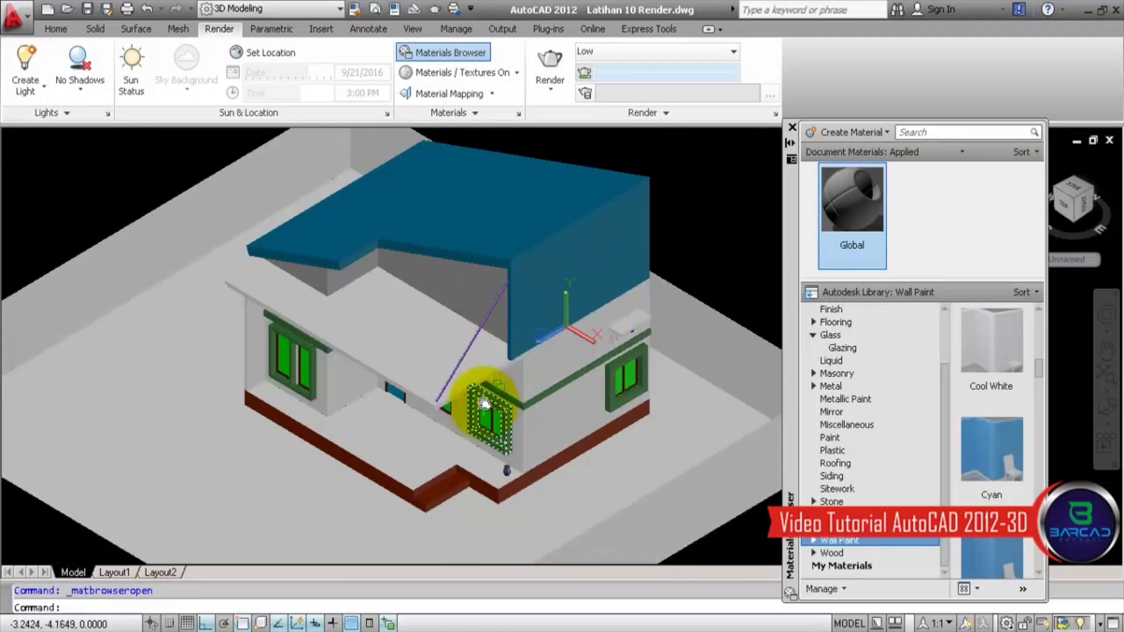
scroll(467, 404, "up", 2)
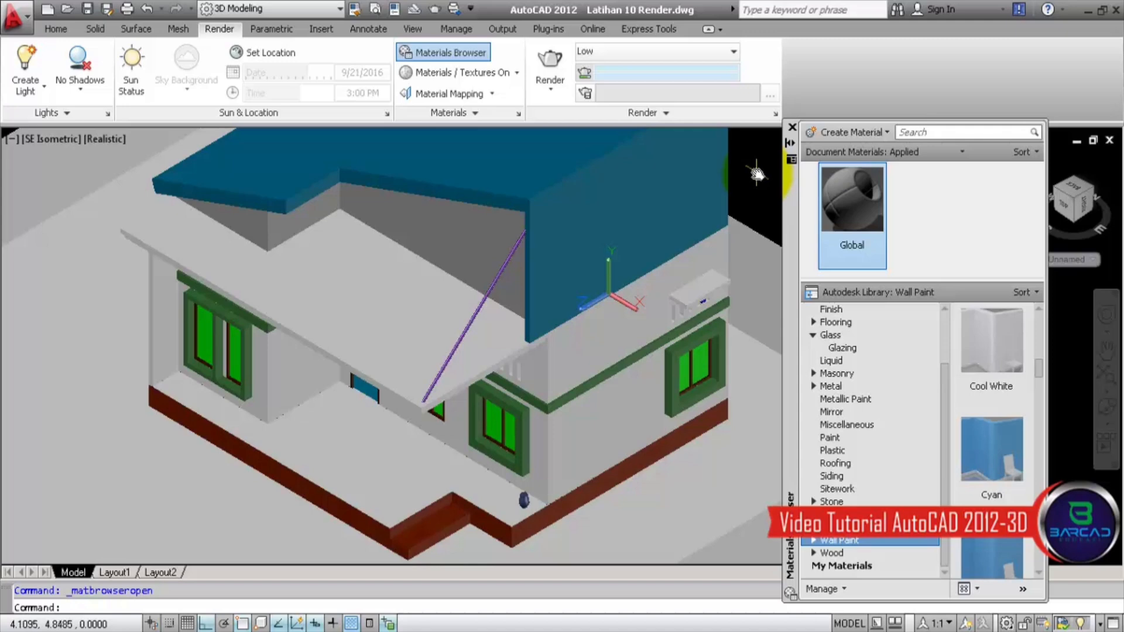
Step: Turn off the Tembok layer to expose the doors and windows behind the walls
left_click(63, 34)
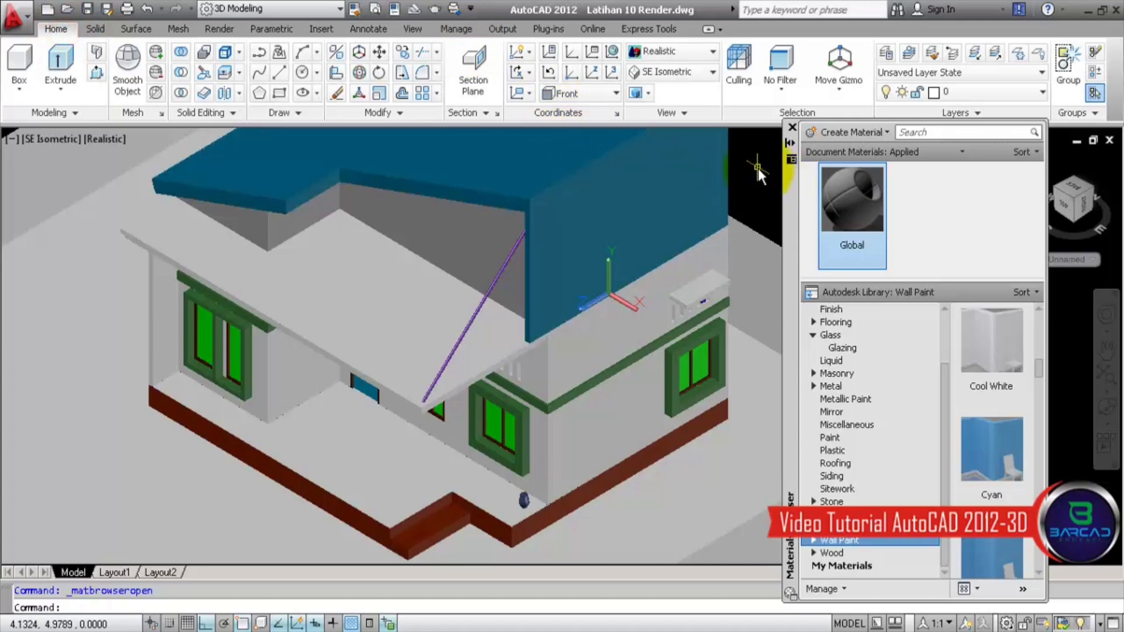
left_click(996, 93)
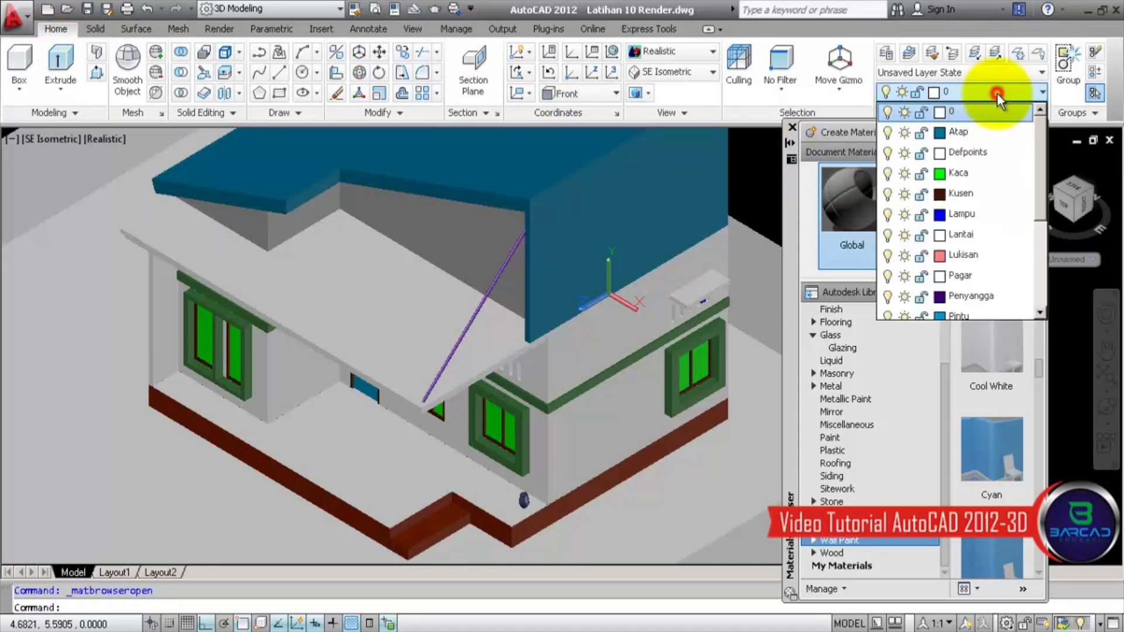
scroll(977, 225, "down", 3)
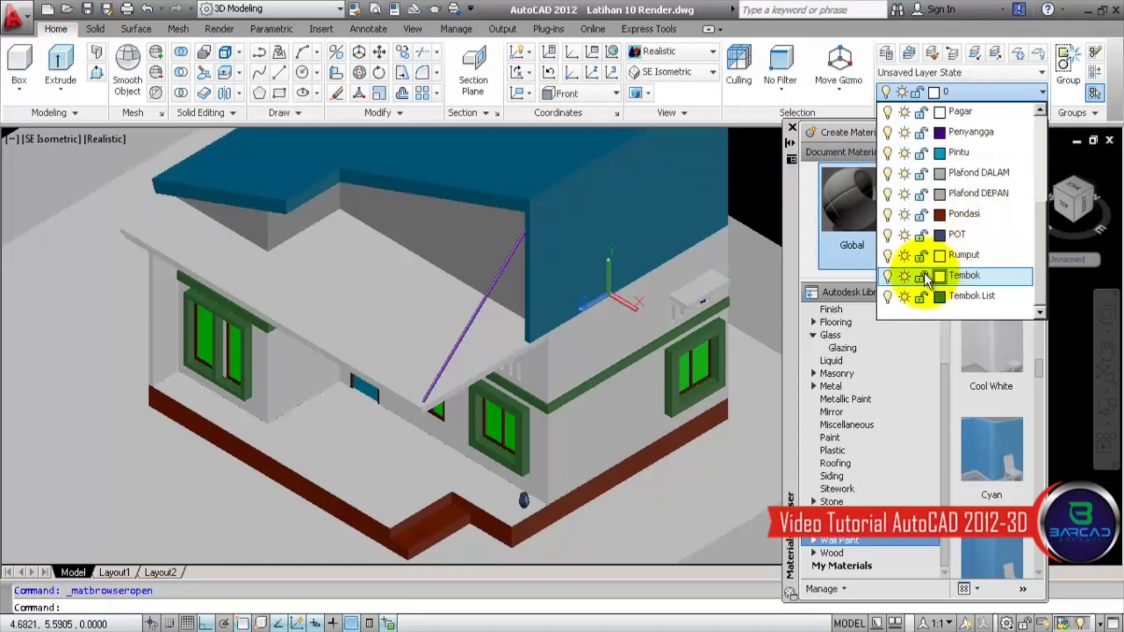
left_click(888, 277)
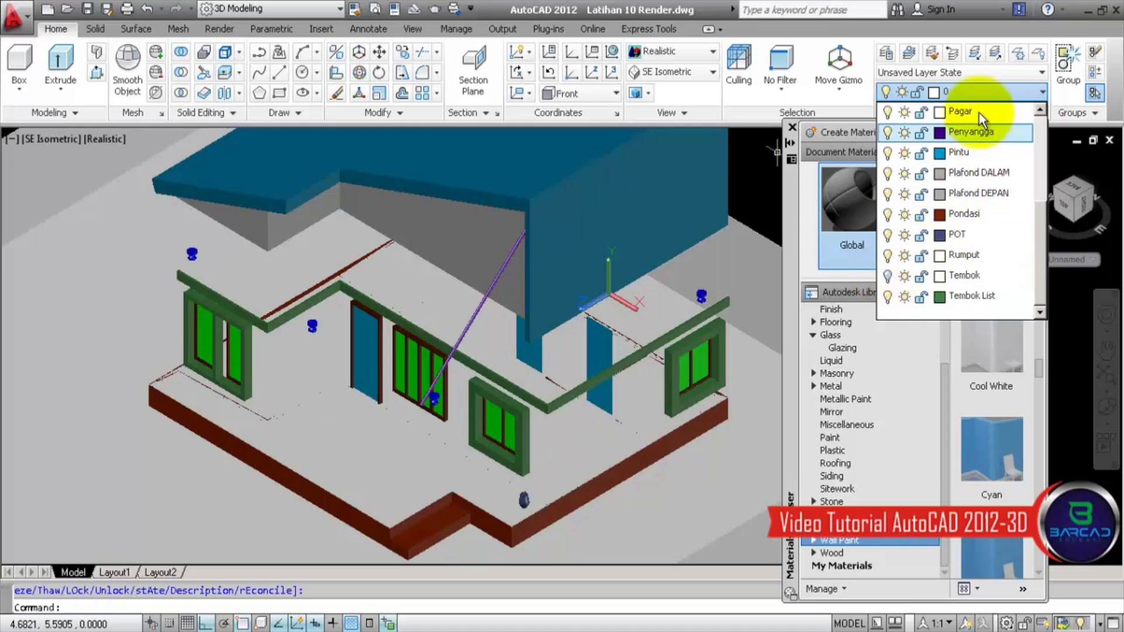
left_click(979, 90)
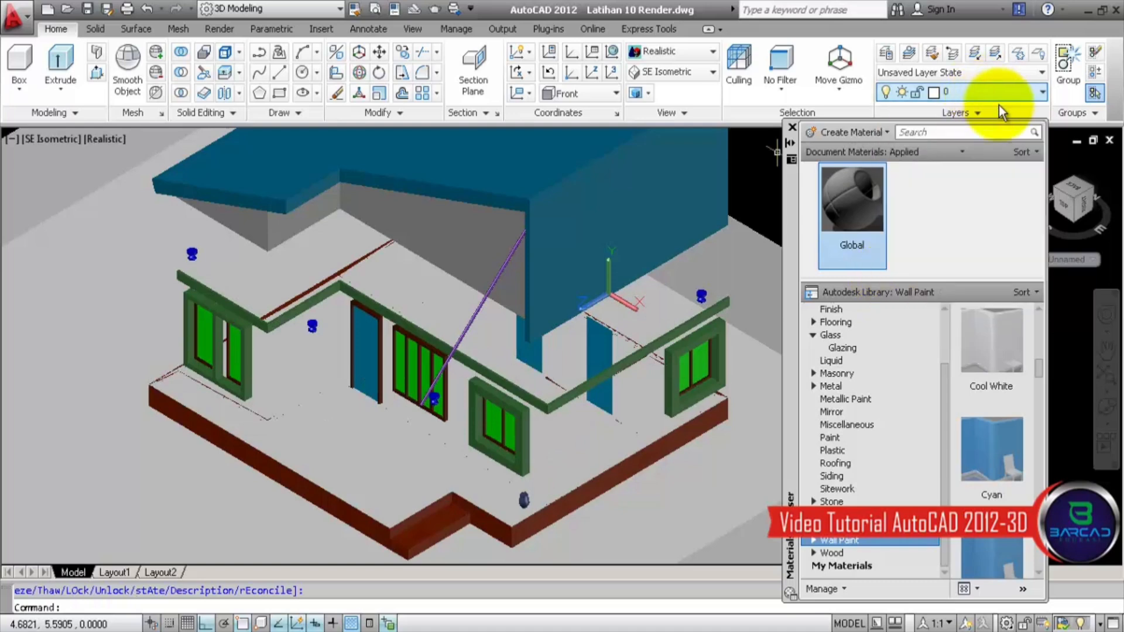
Step: Create a new generic material and name it PINTU
scroll(404, 360, "up", 2)
scroll(443, 366, "up", 2)
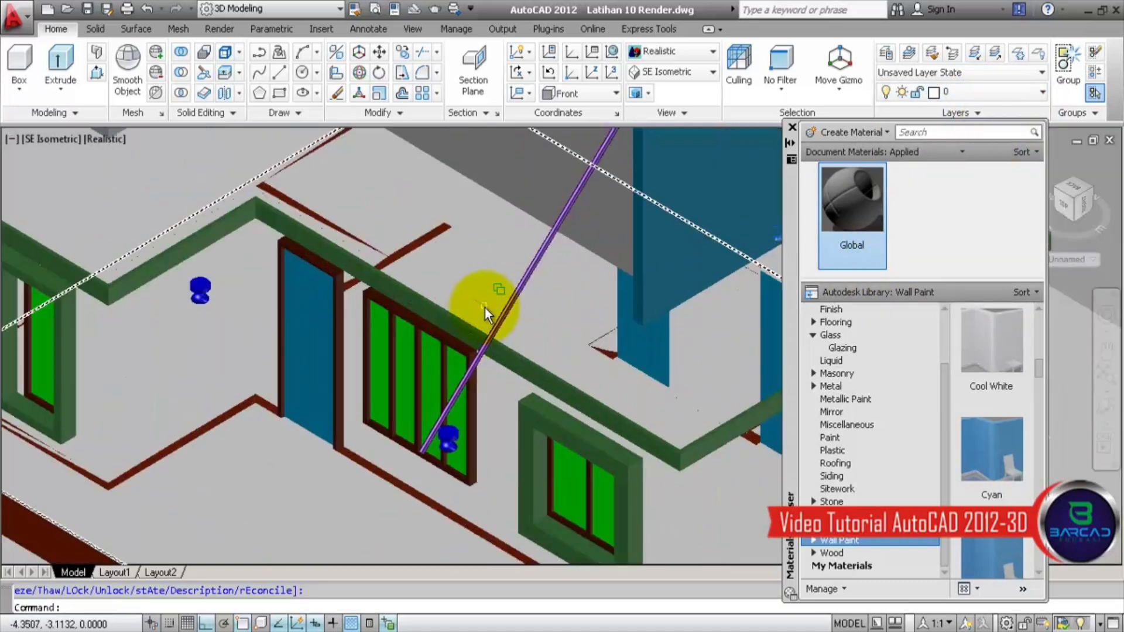
middle_click_drag(485, 308, 346, 269)
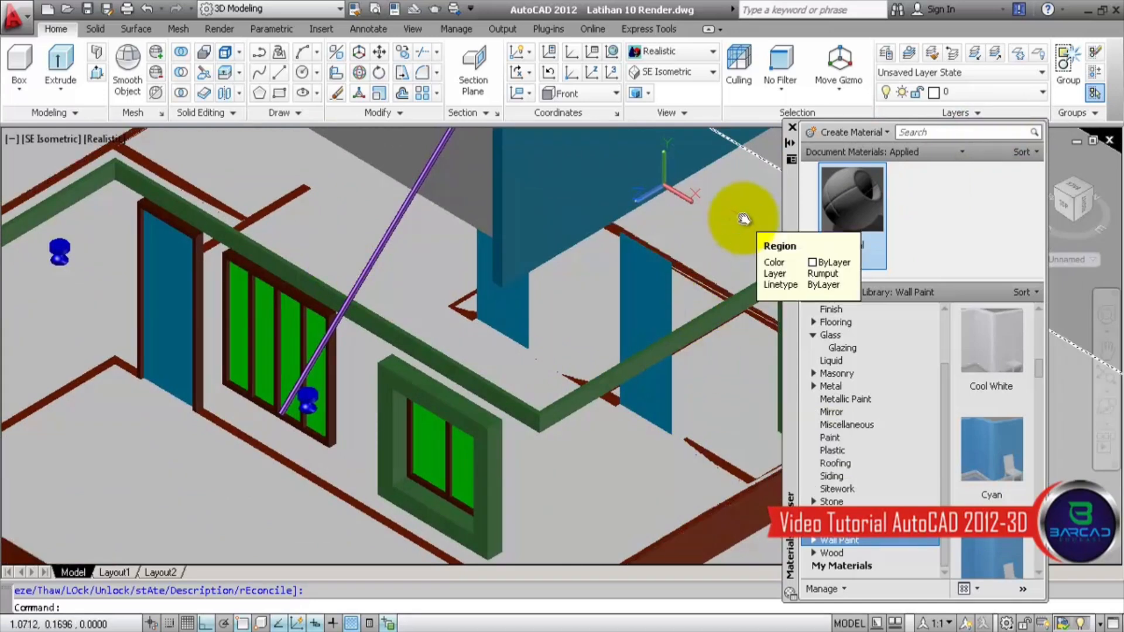
left_click(888, 133)
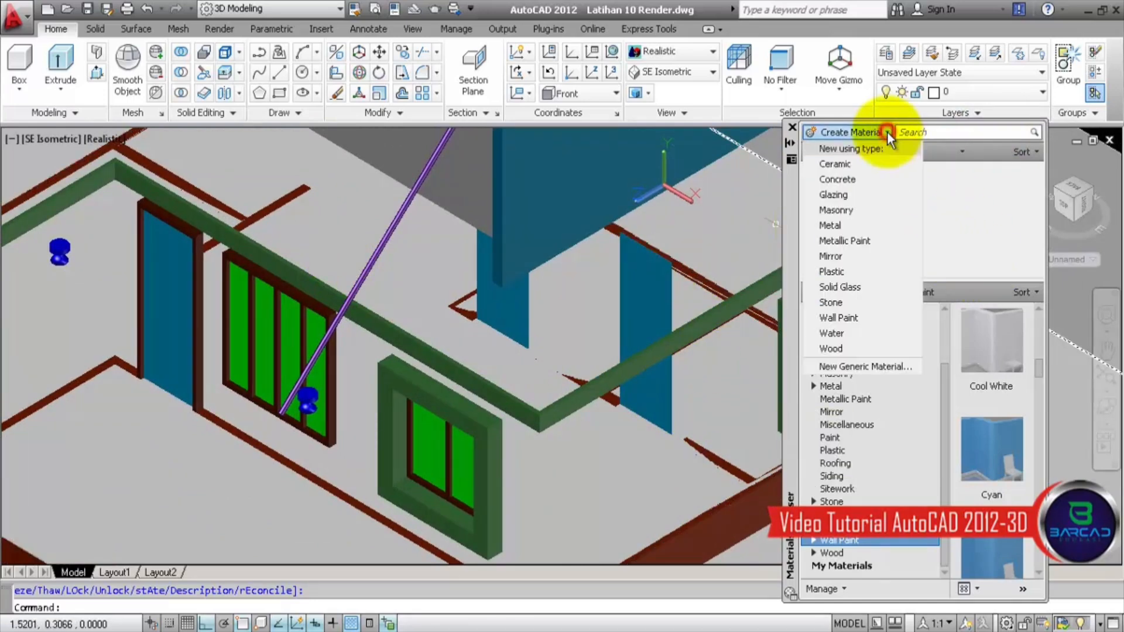
left_click(874, 367)
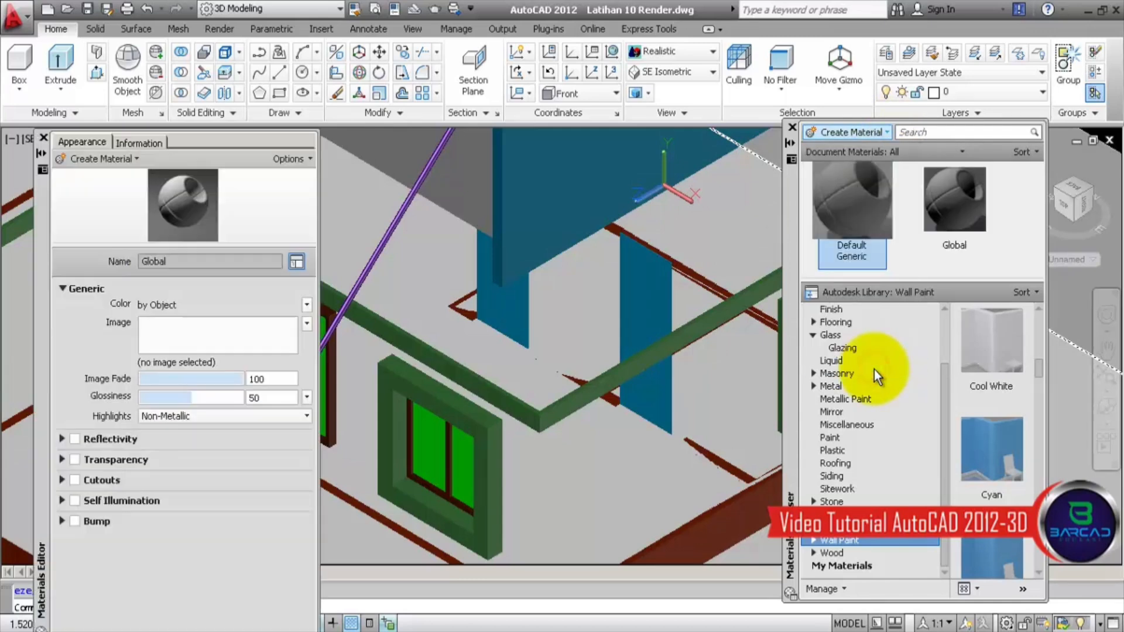
triple_click(217, 261)
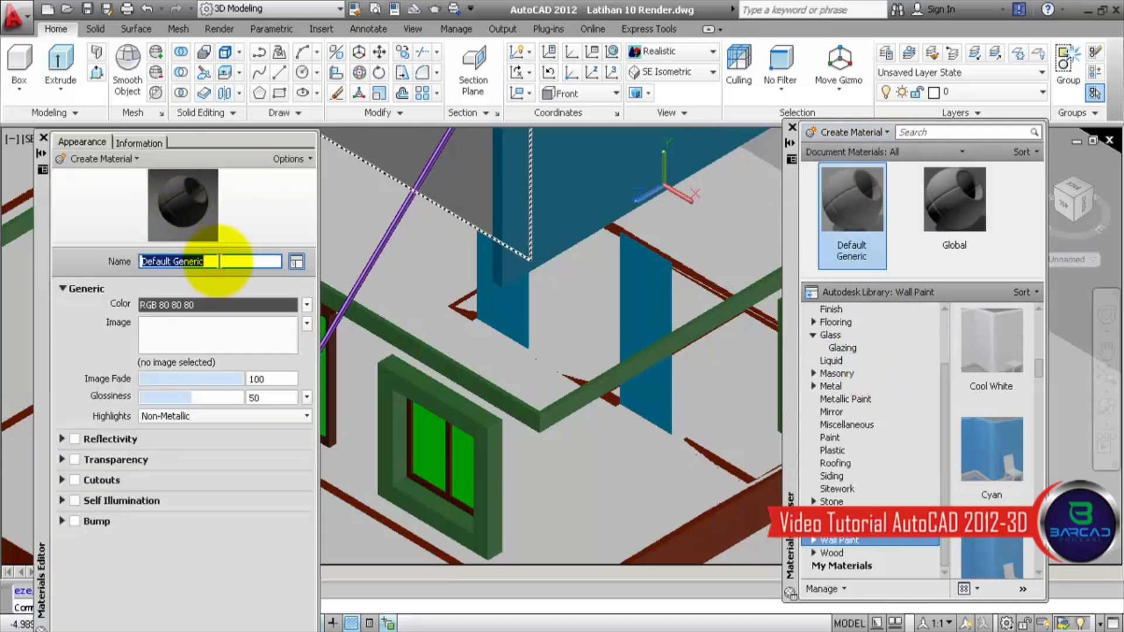
type("PINTU")
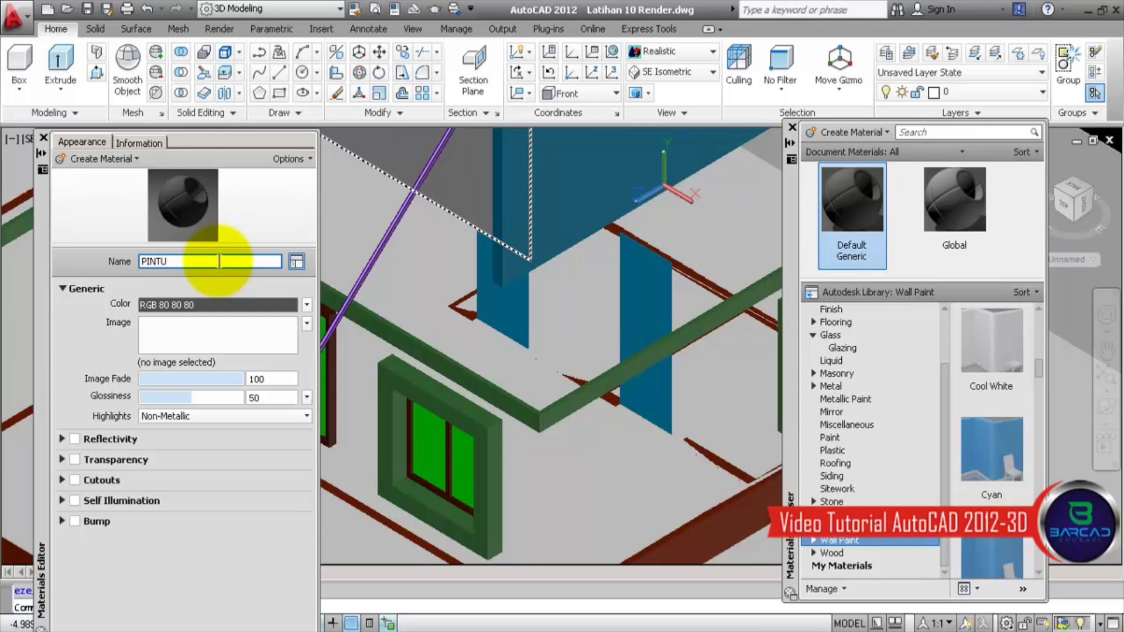
key("Return")
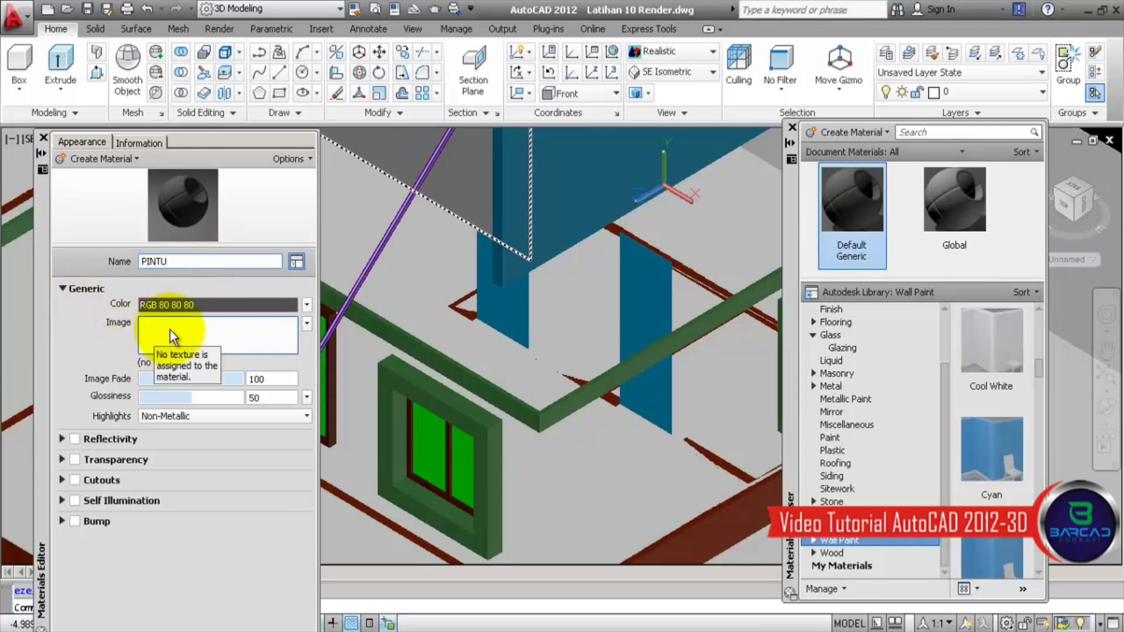
Step: Assign the Pintu image from the PERTEMUAN 10 folder of Video Tutorial Kursus AutoCAD 3D as the PINTU material's texture
left_click(212, 333)
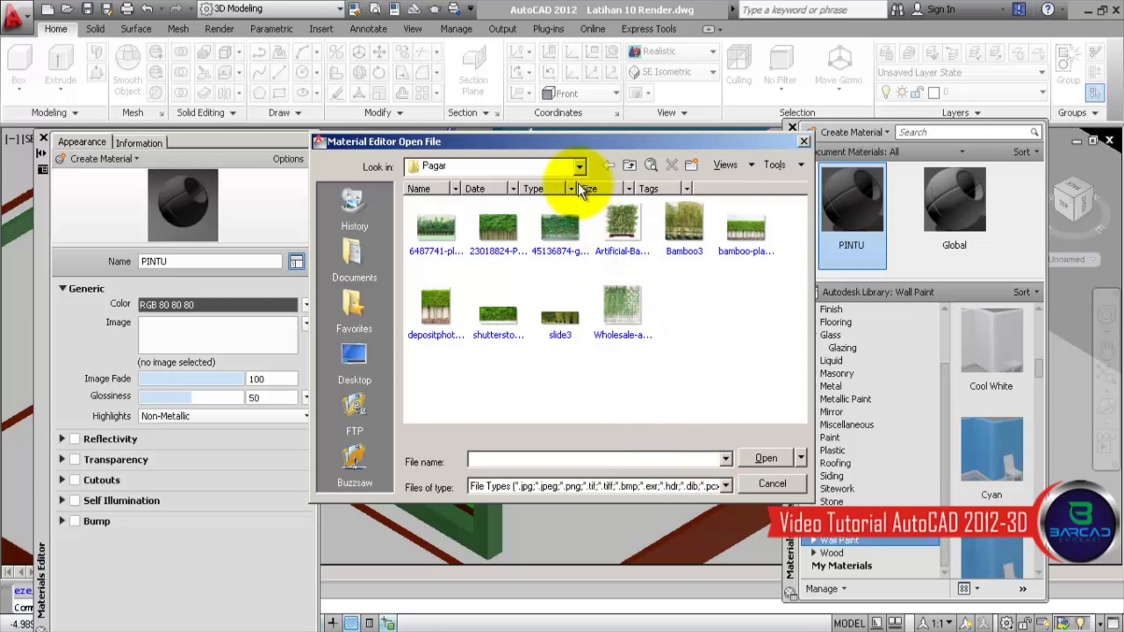
left_click(580, 167)
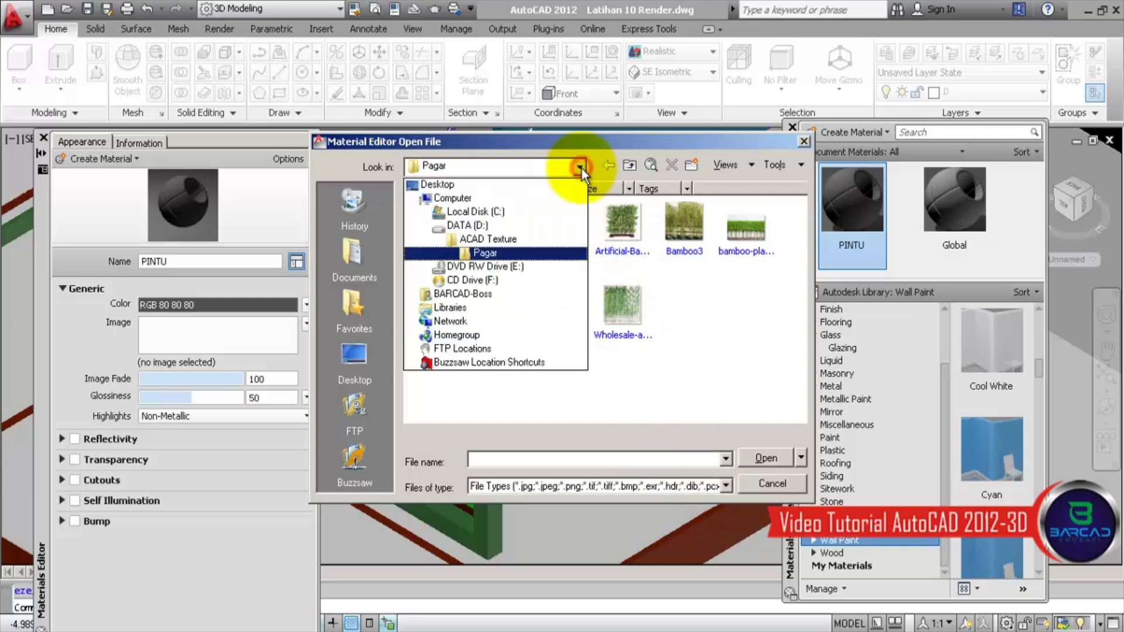
left_click(546, 230)
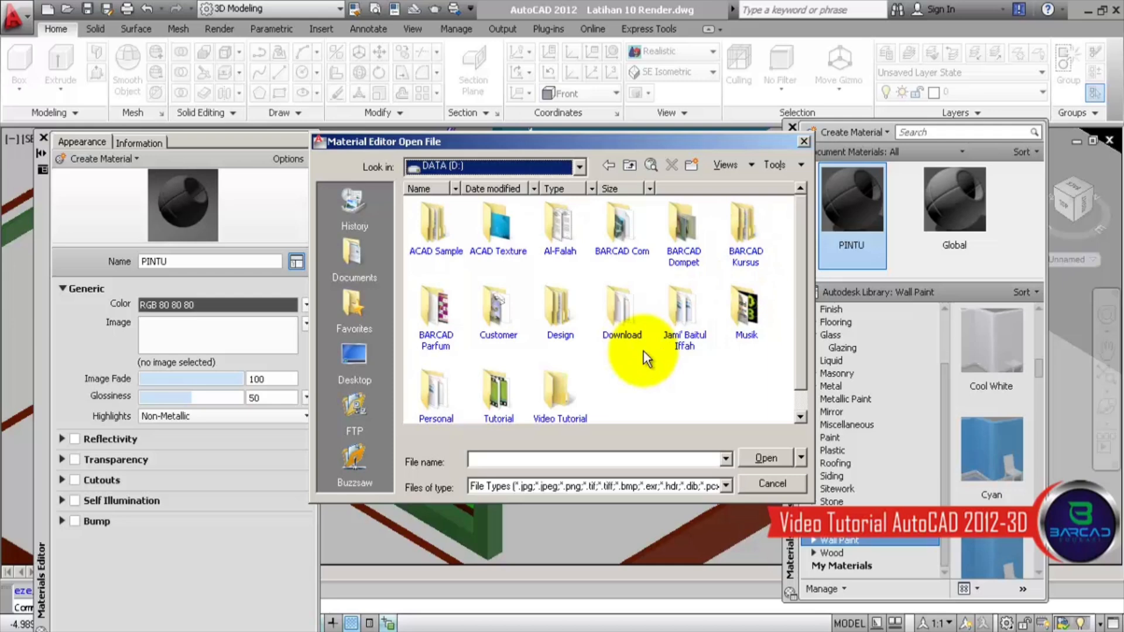
double_click(753, 237)
double_click(498, 231)
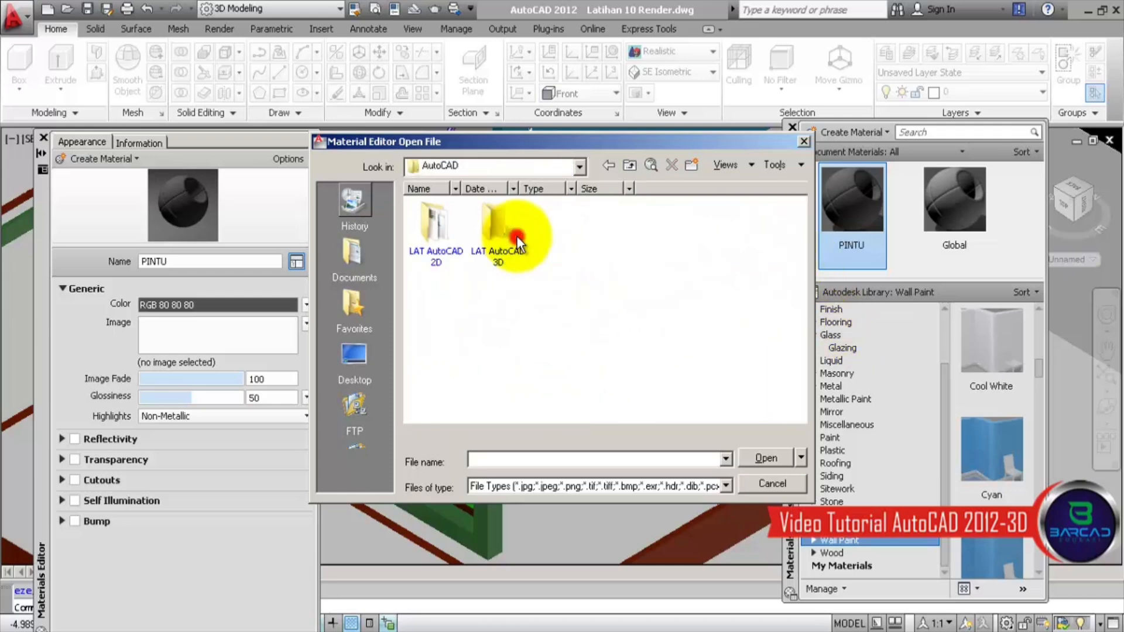
double_click(516, 236)
double_click(497, 252)
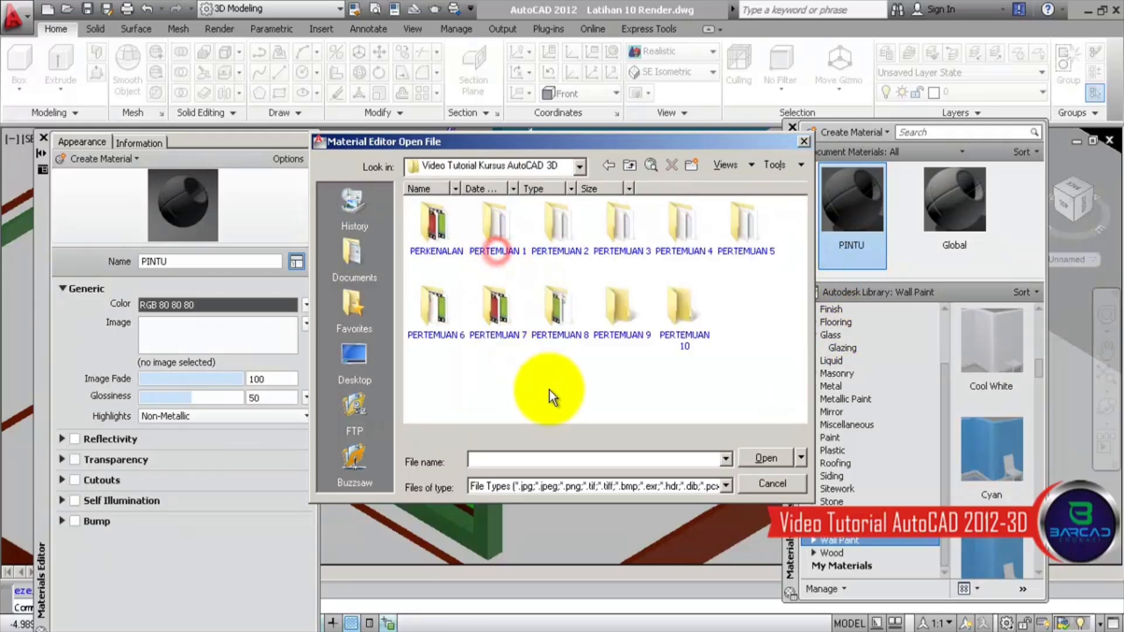
double_click(688, 312)
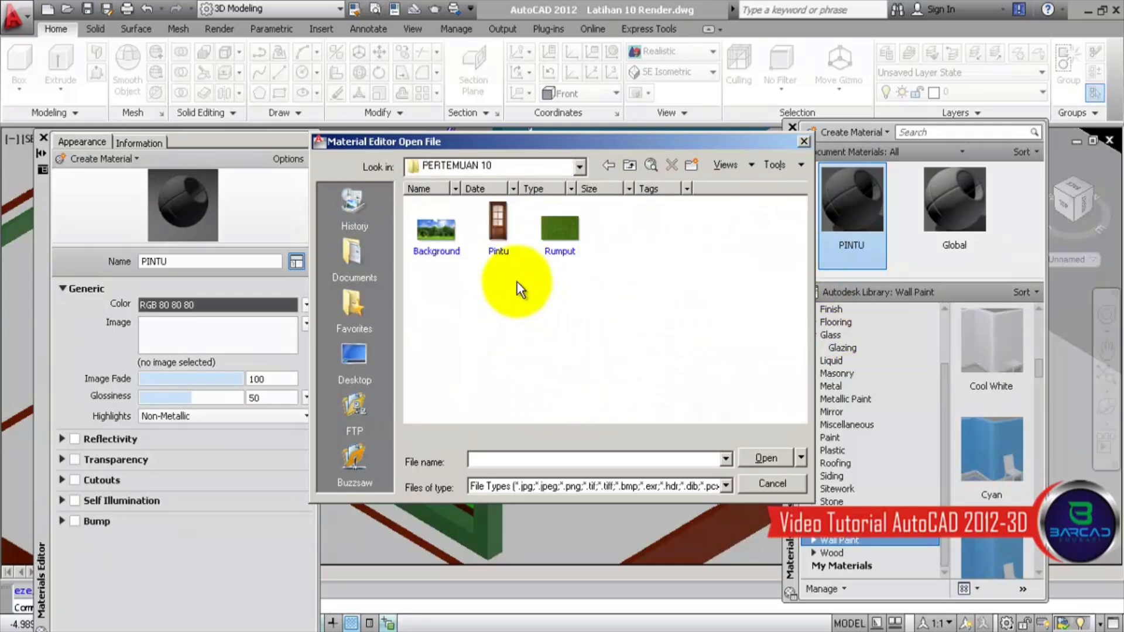
left_click(497, 224)
left_click(767, 458)
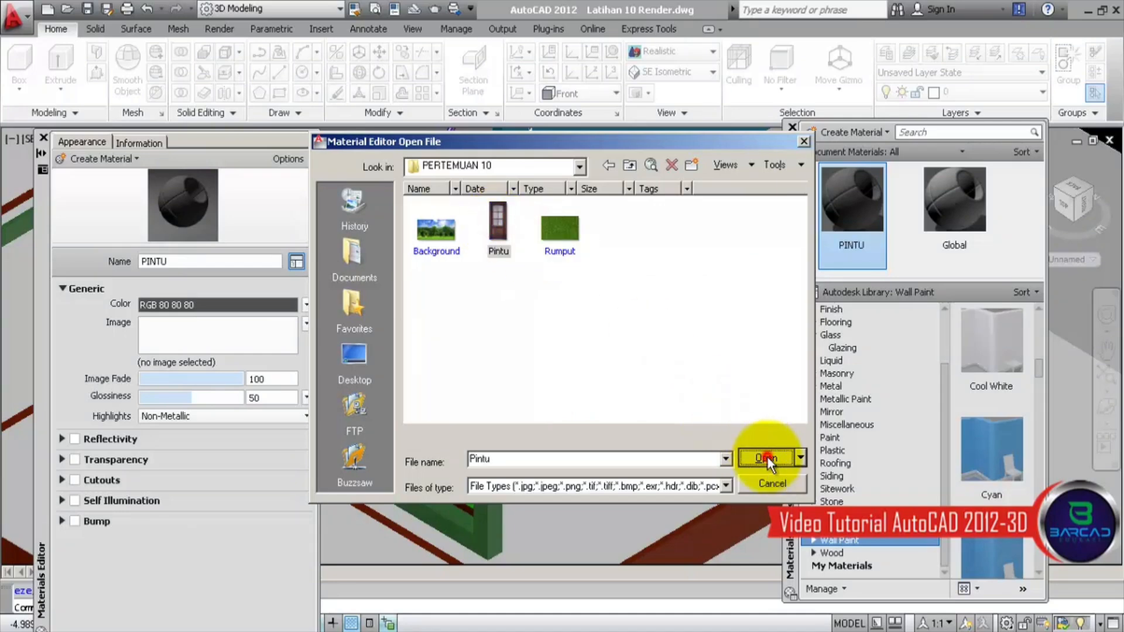
Step: Select the blue door panel's 3D solid and apply the PINTU material to it
middle_click_drag(408, 284, 630, 291)
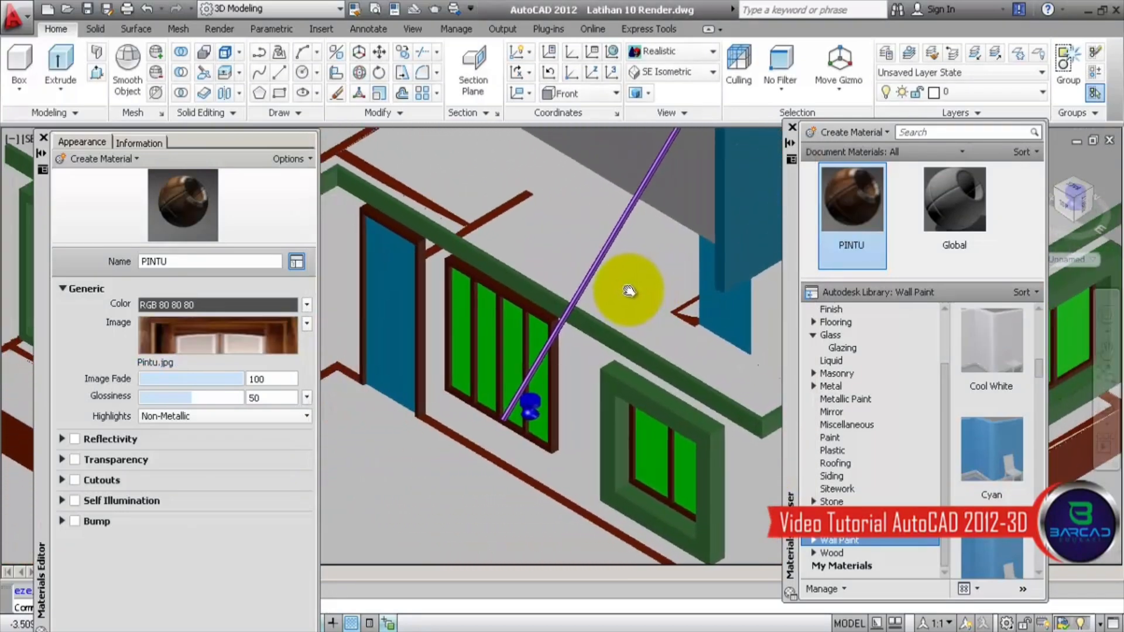
scroll(346, 280, "up", 2)
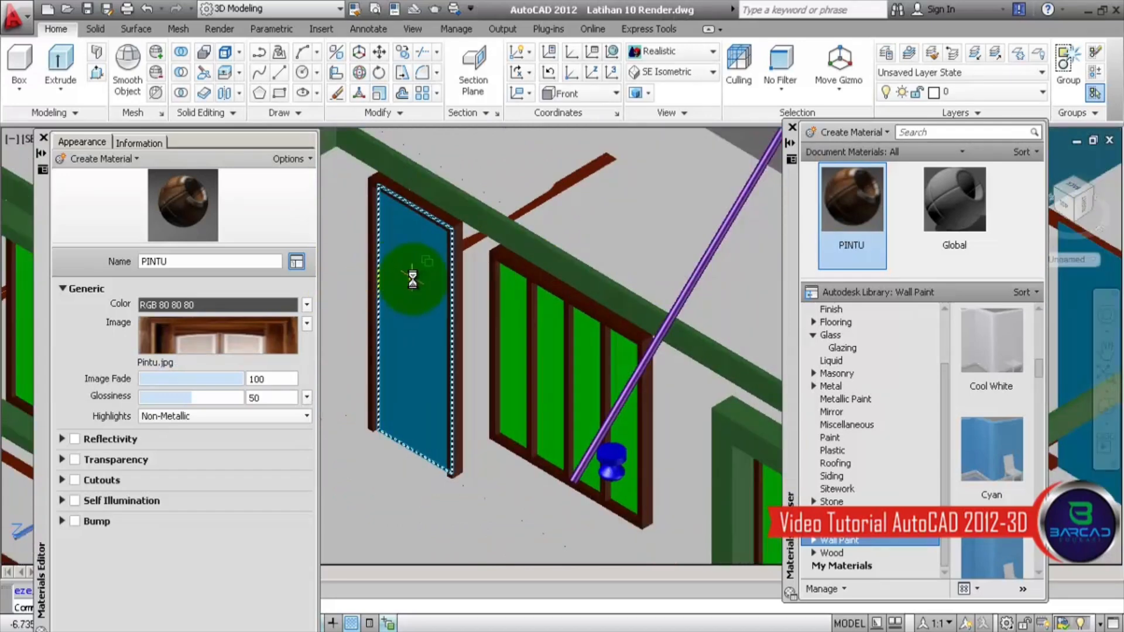
left_click(461, 205)
left_click(472, 163)
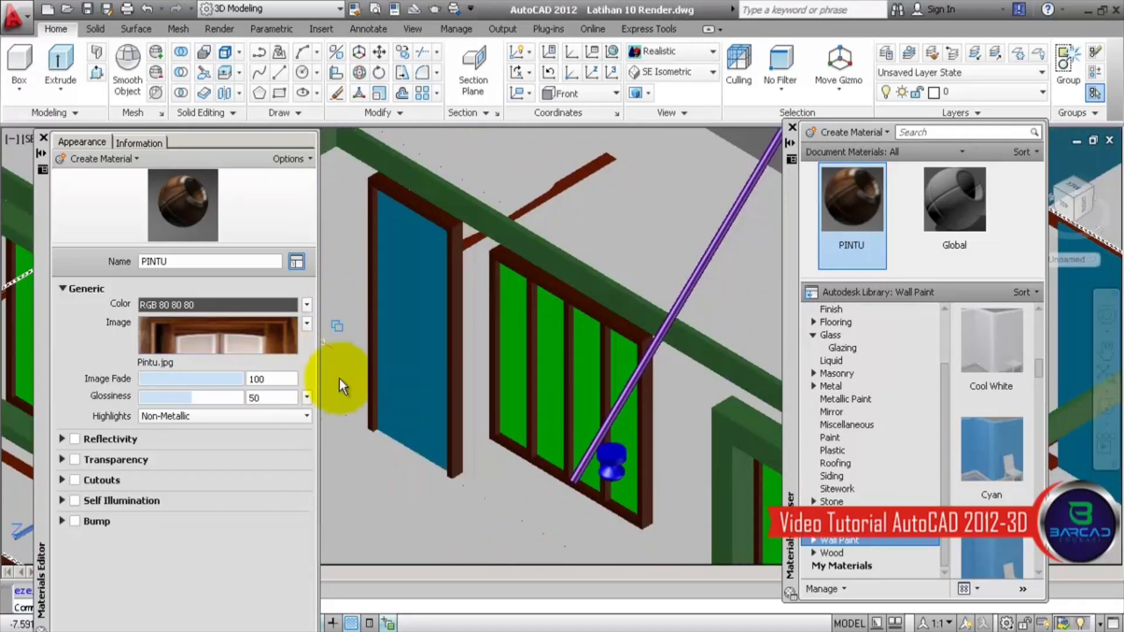
left_click(400, 314)
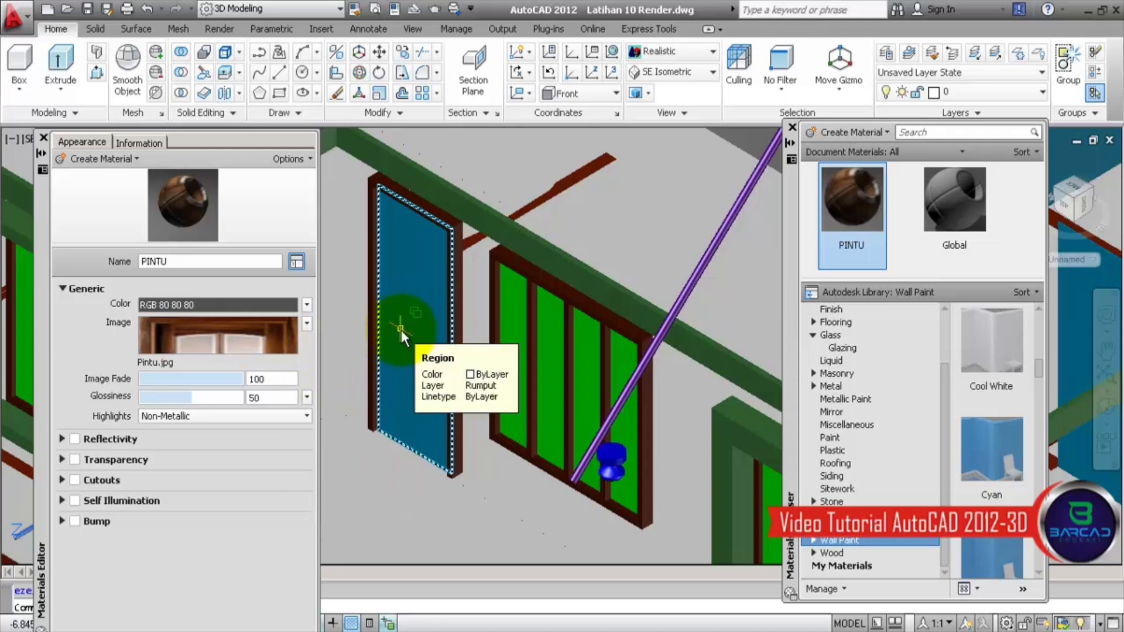
left_click(407, 316)
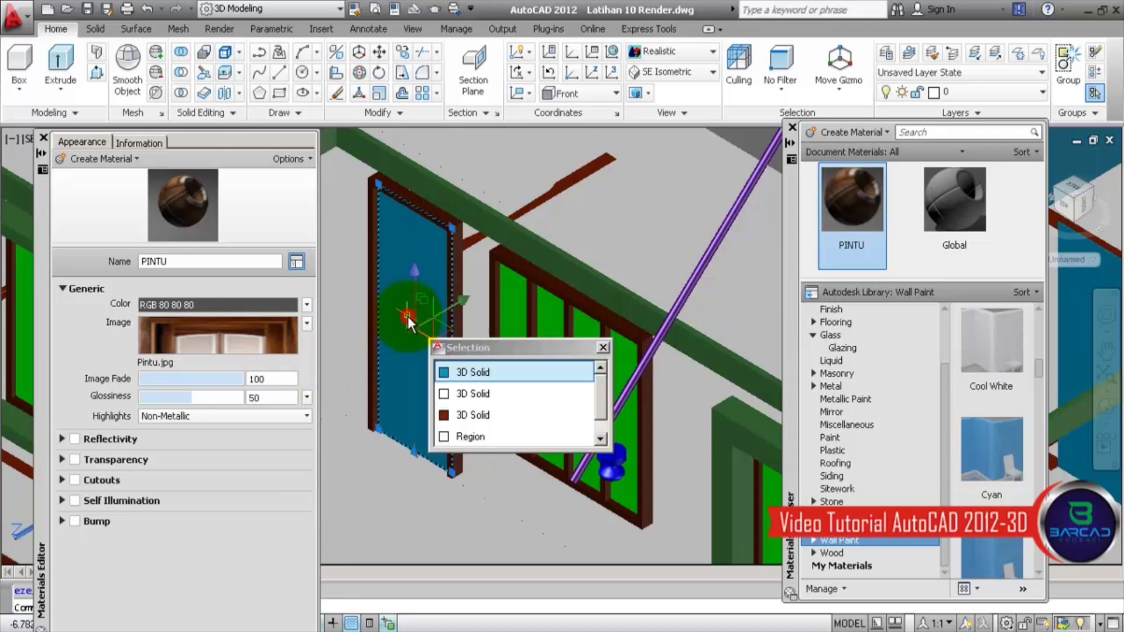
left_click(445, 372)
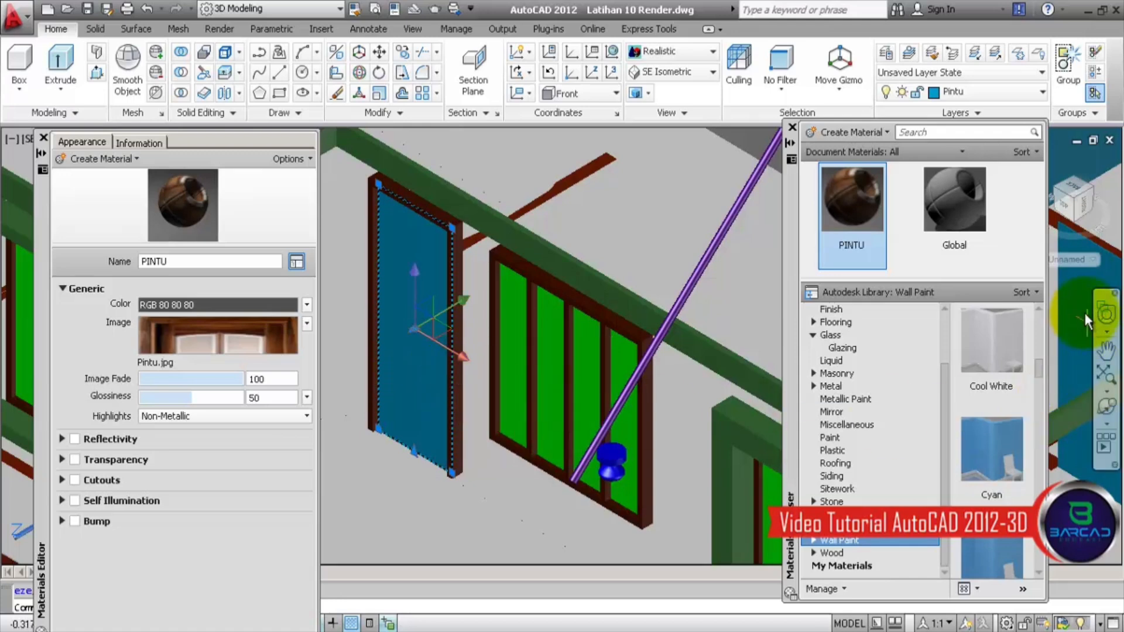
left_click(851, 202)
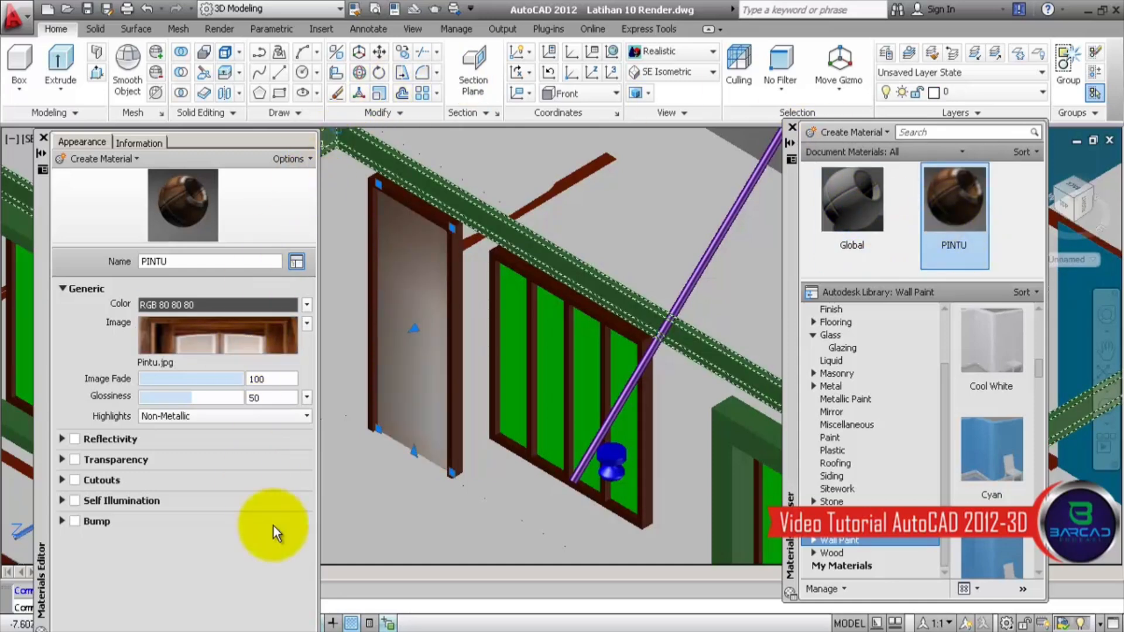
Step: Open the texture settings of the PINTU material's image and place the Texture Editor clear of the Materials Browser
mouse_move(227, 336)
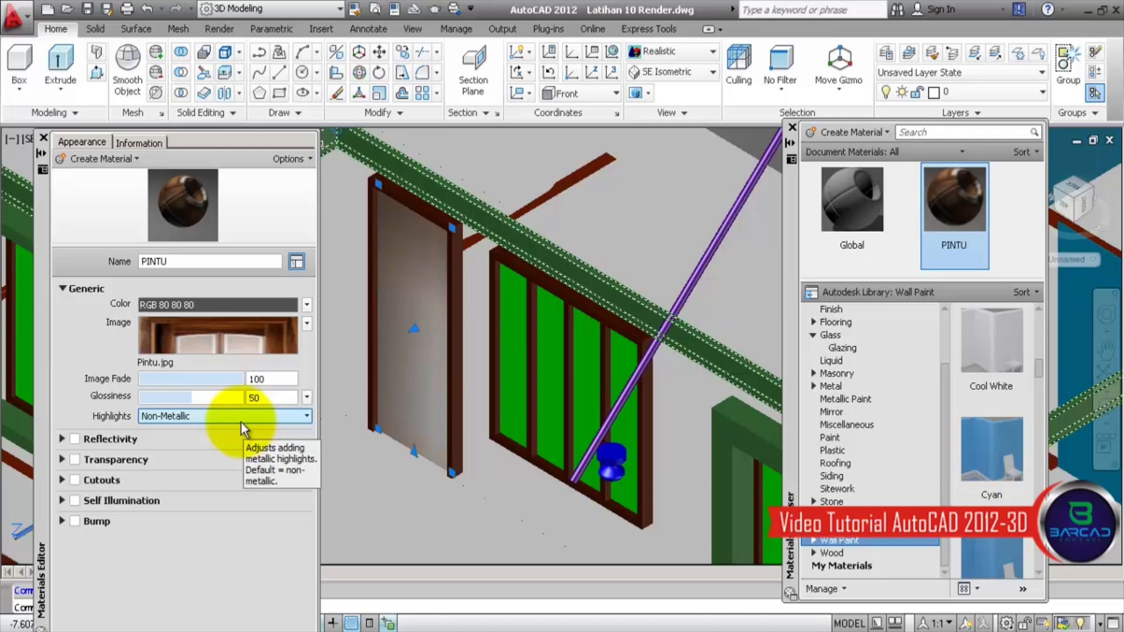
left_click(227, 339)
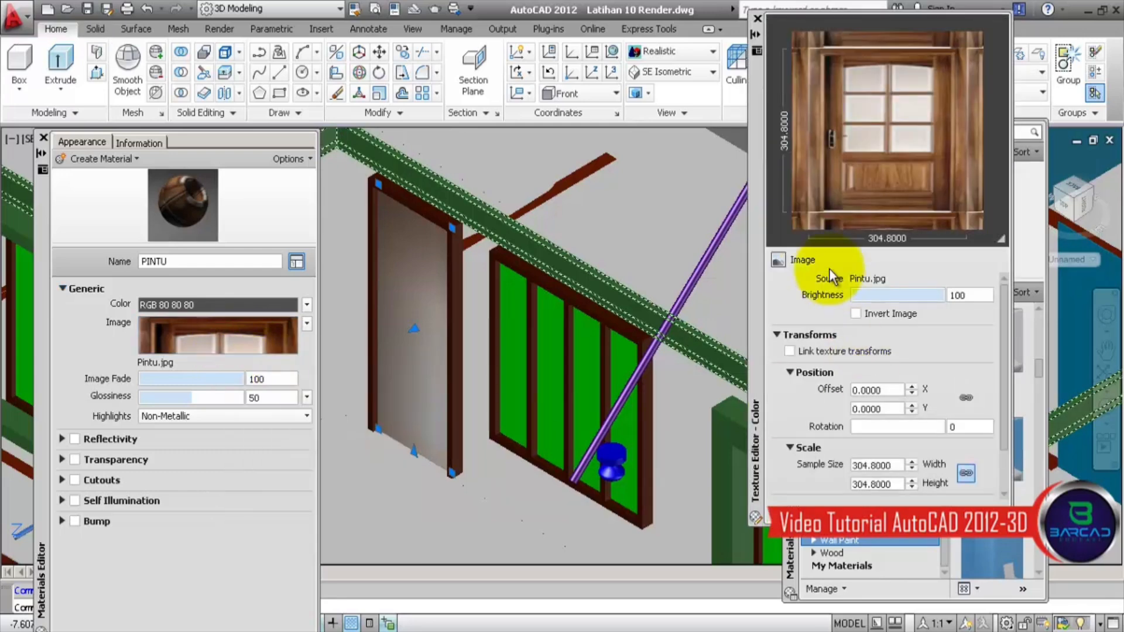
left_click_drag(760, 247, 496, 334)
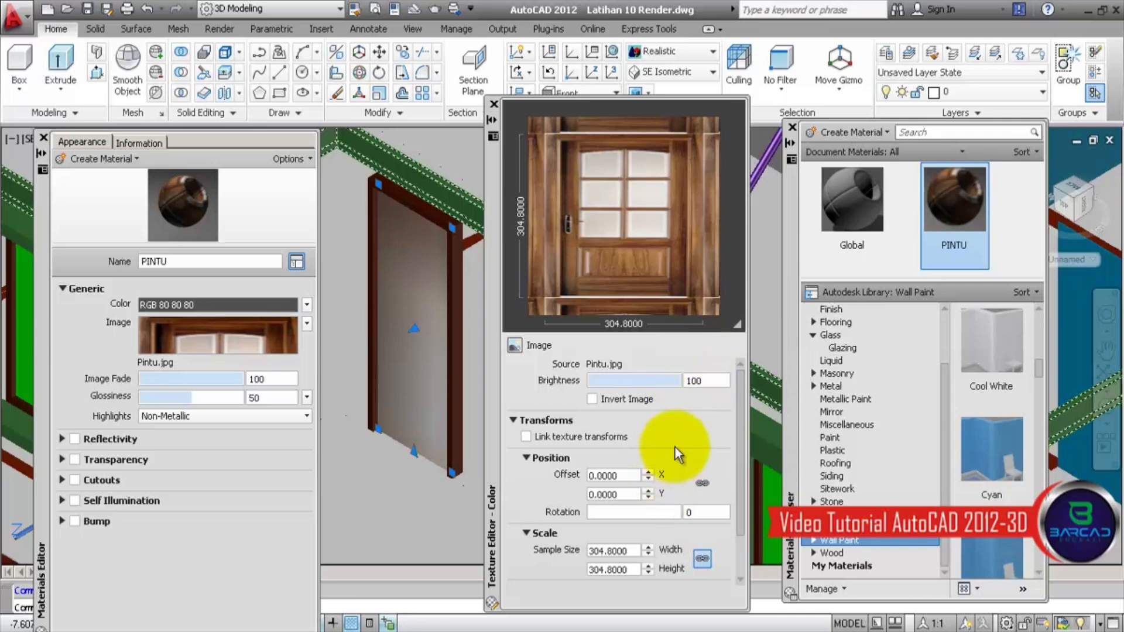
Step: Try a sample size of 0.1 for the door texture
double_click(635, 553)
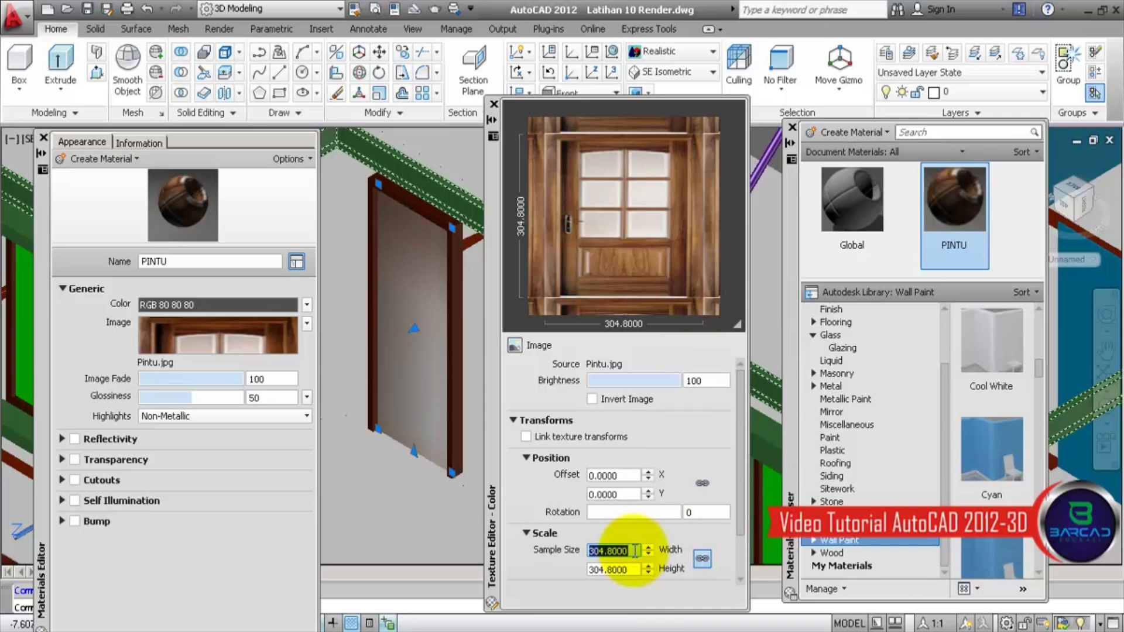
type(".1")
double_click(636, 570)
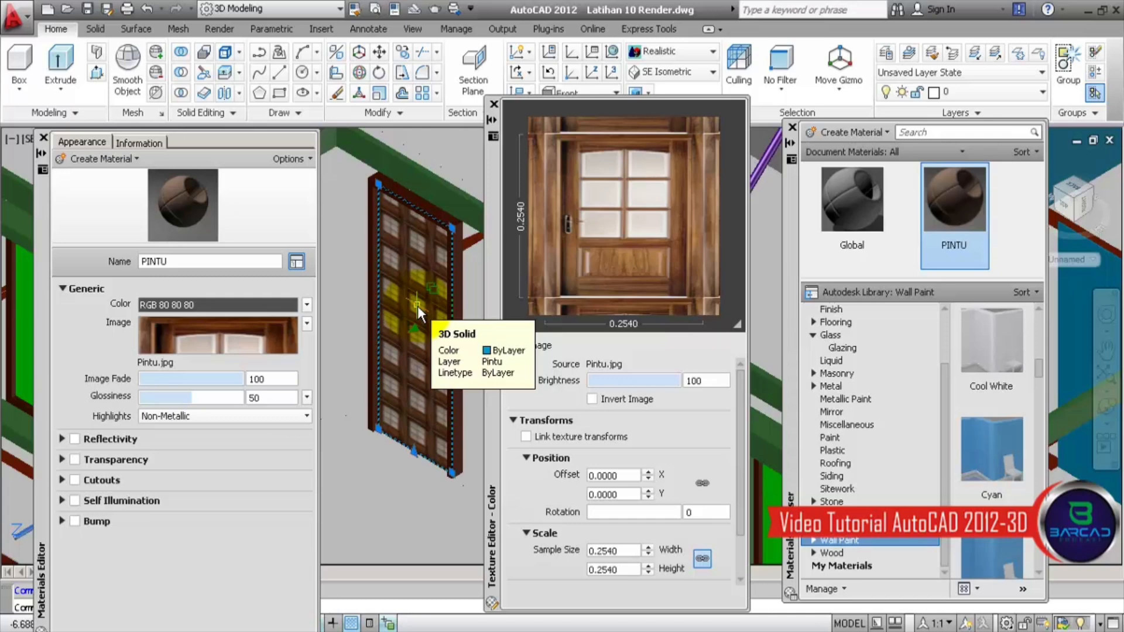
double_click(627, 551)
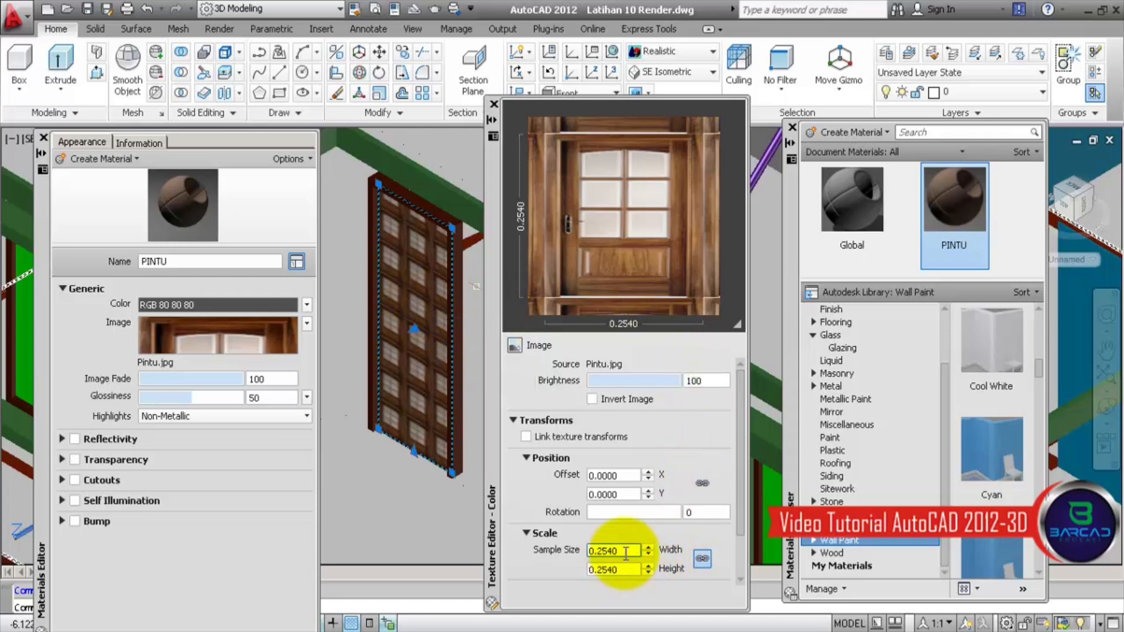
type(".1")
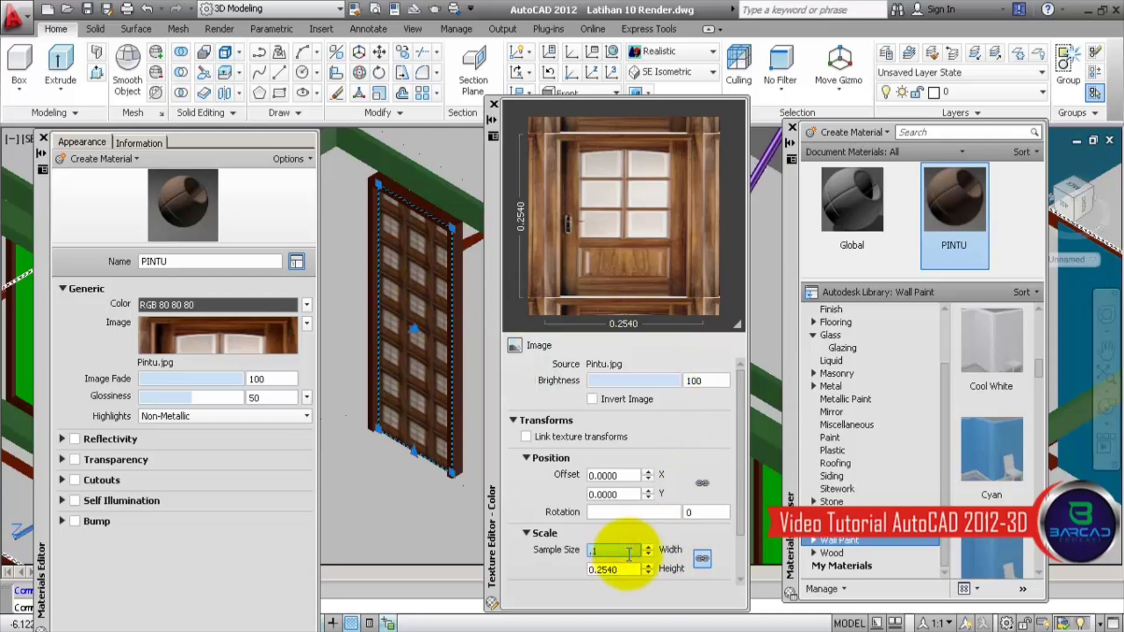
key("Tab")
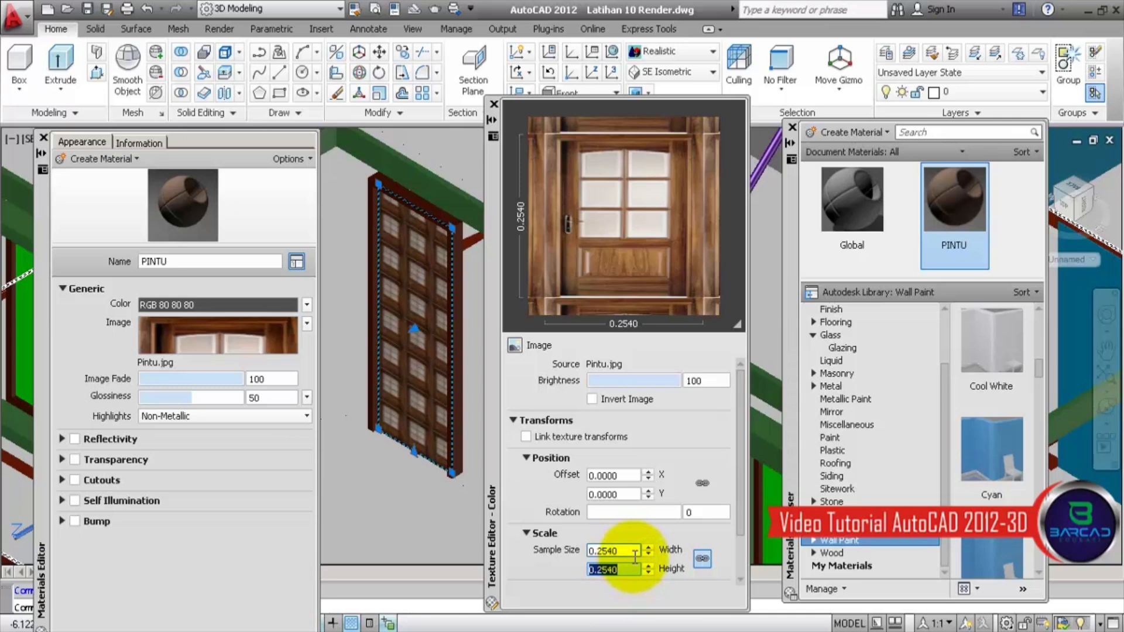
Step: Try larger linked sample sizes of 0.5 and 1 for the door texture
double_click(634, 552)
type(".")
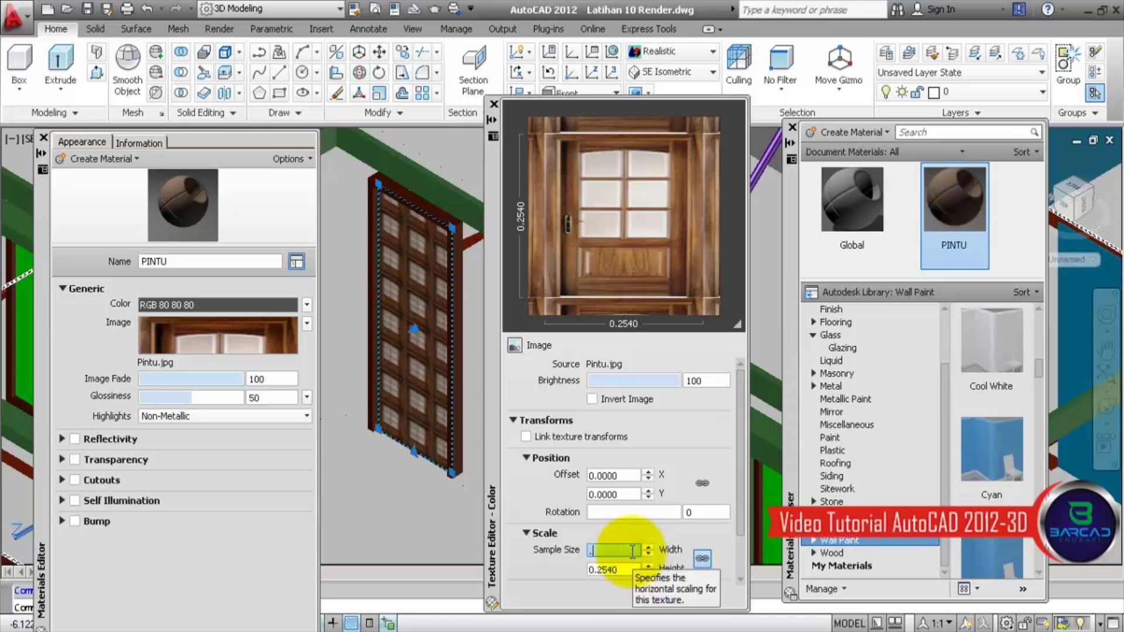
type("5")
key("Return")
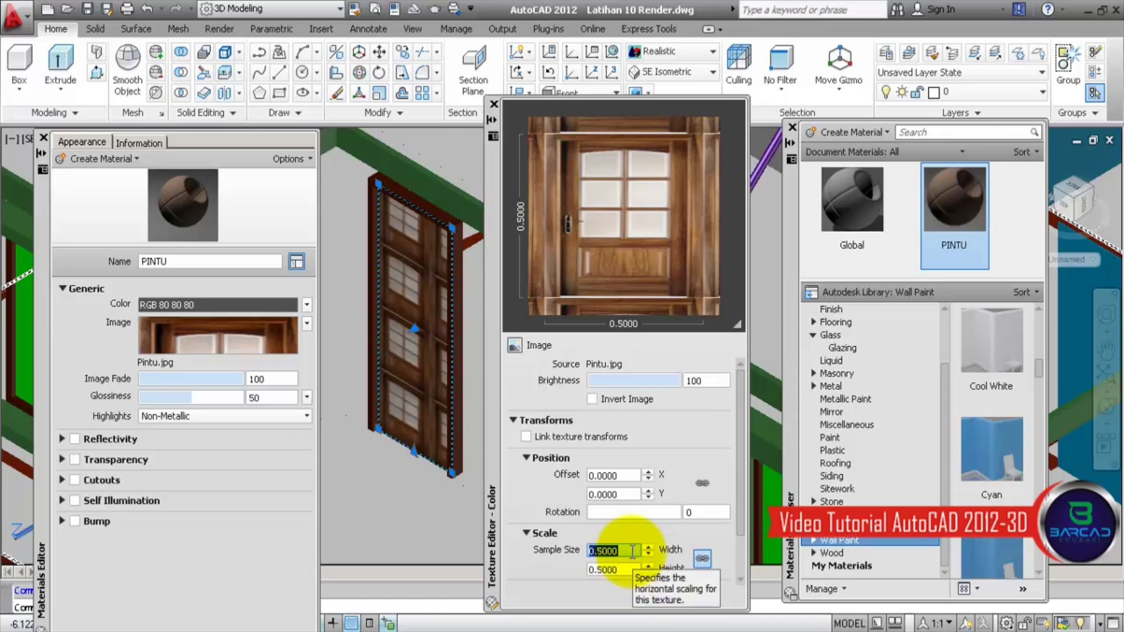
type("1")
key("Return")
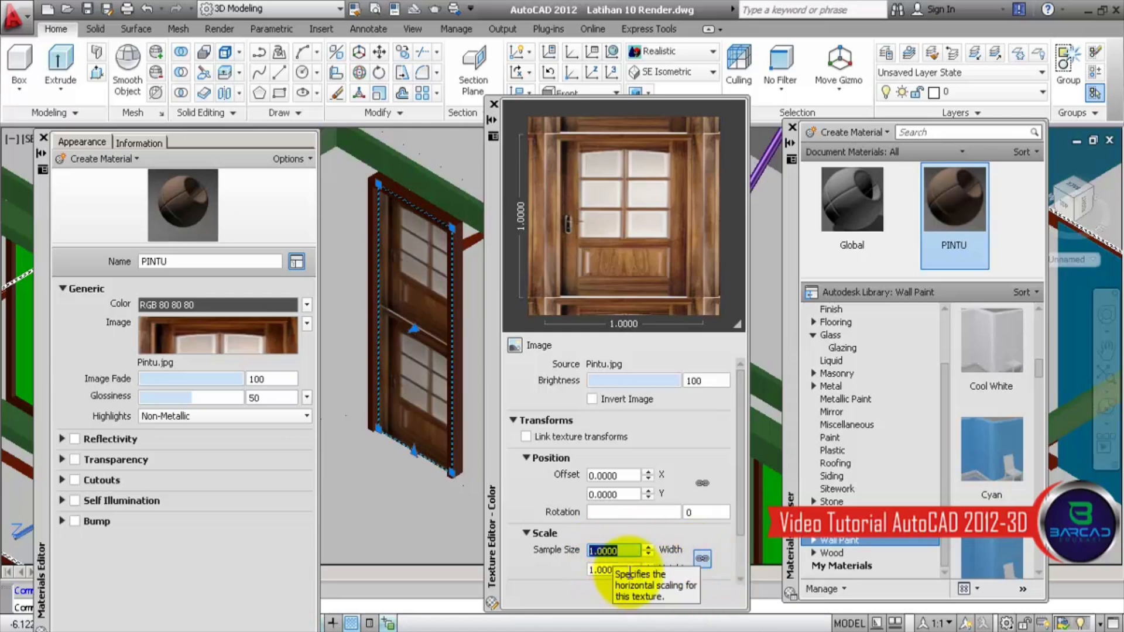
Step: Unlock the door texture's aspect ratio and set its sample height to 2
left_click(670, 574)
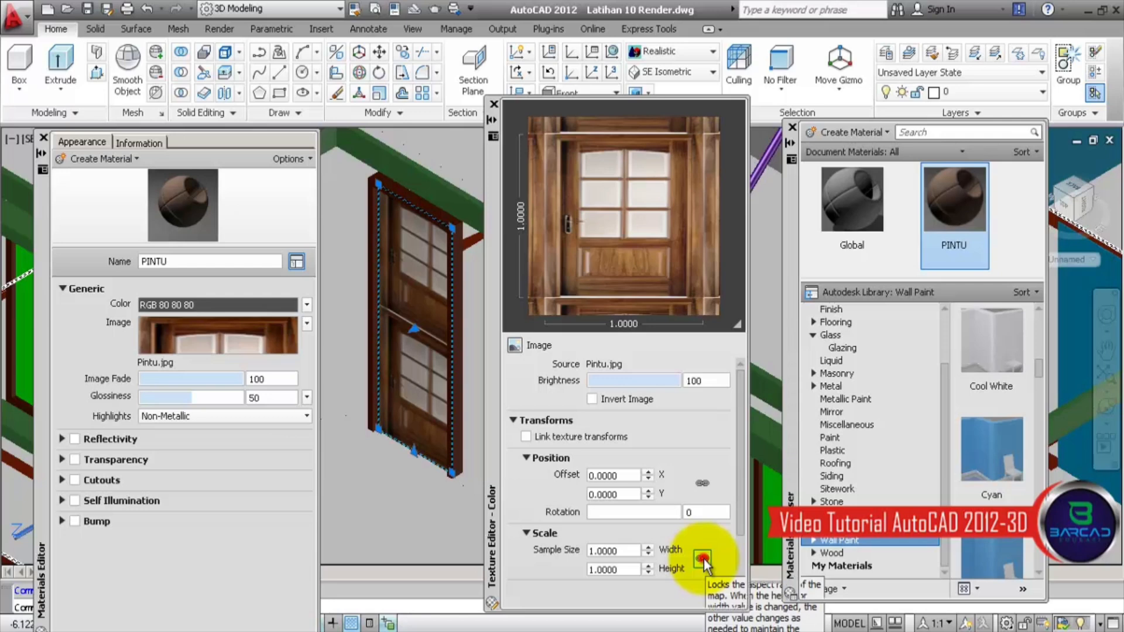
double_click(627, 570)
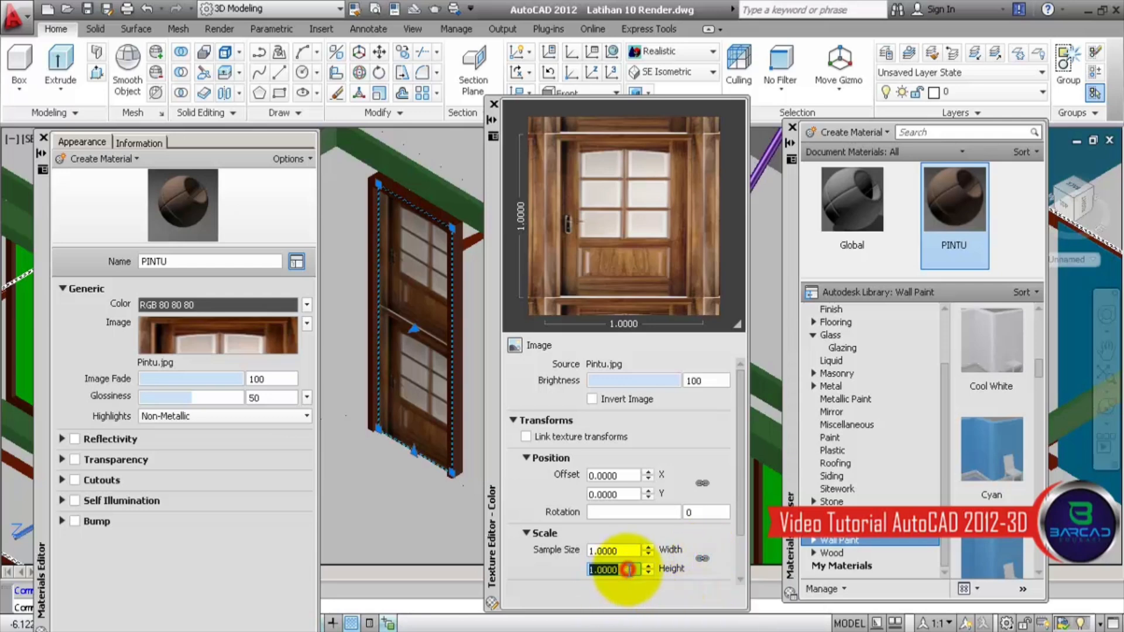
type("2")
key("Return")
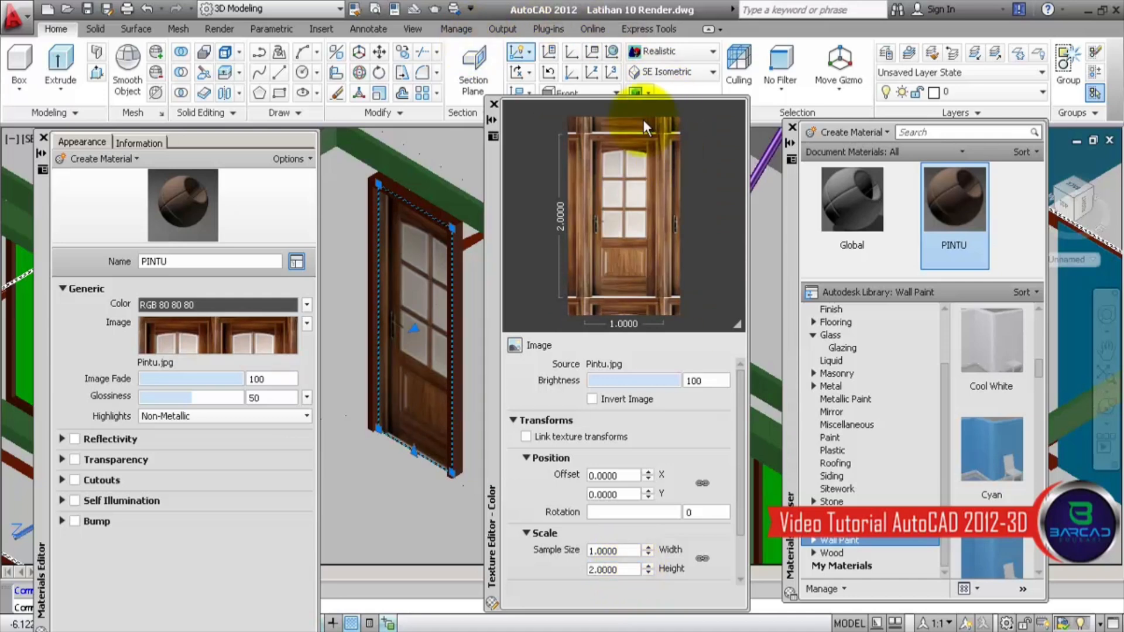
Step: Orbit the model freely to view the textured door from another angle
left_click(1112, 428)
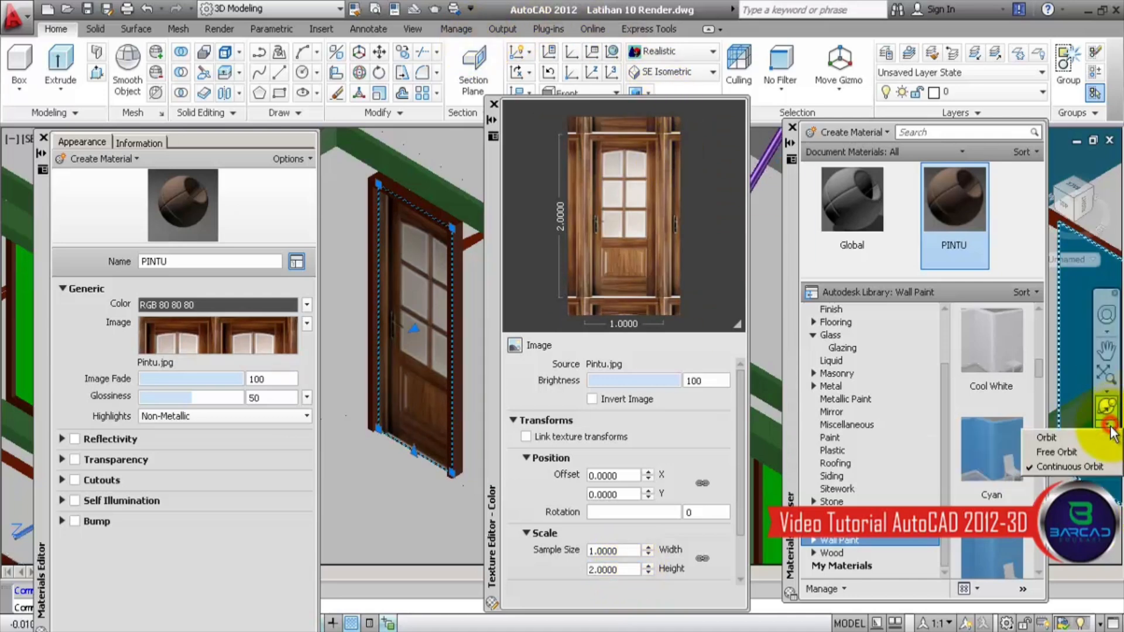
left_click(1077, 447)
mouse_move(393, 350)
left_mouse_down()
mouse_move(441, 361)
mouse_move(399, 351)
left_mouse_up()
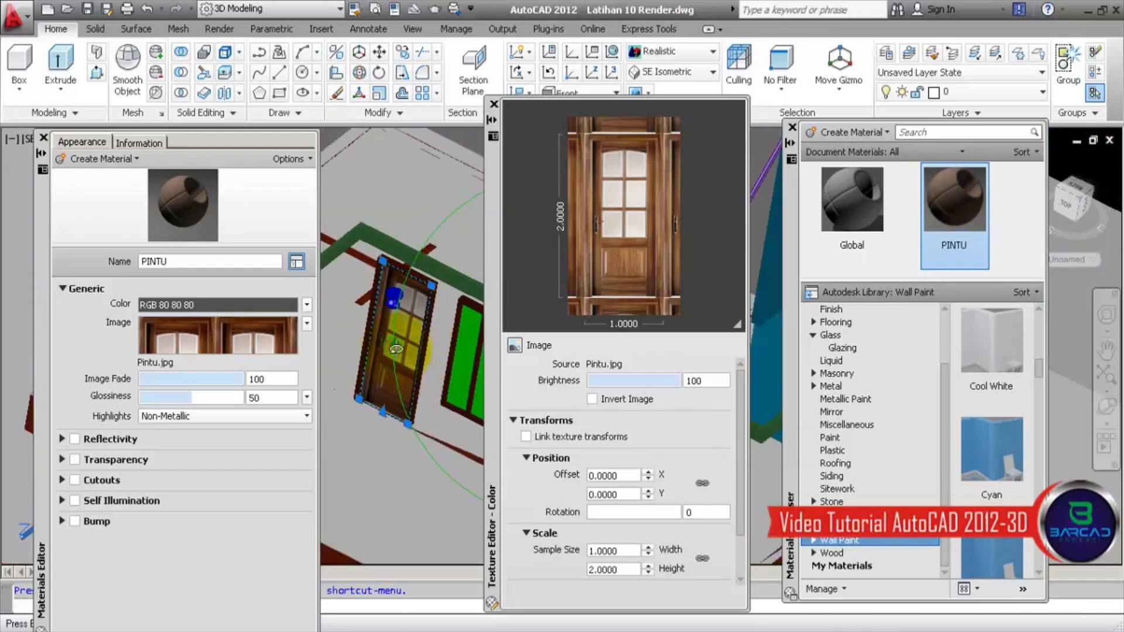
key("Escape")
Step: Switch to the Front view and move the Texture Editor aside to show the whole textured door up close
left_click(682, 70)
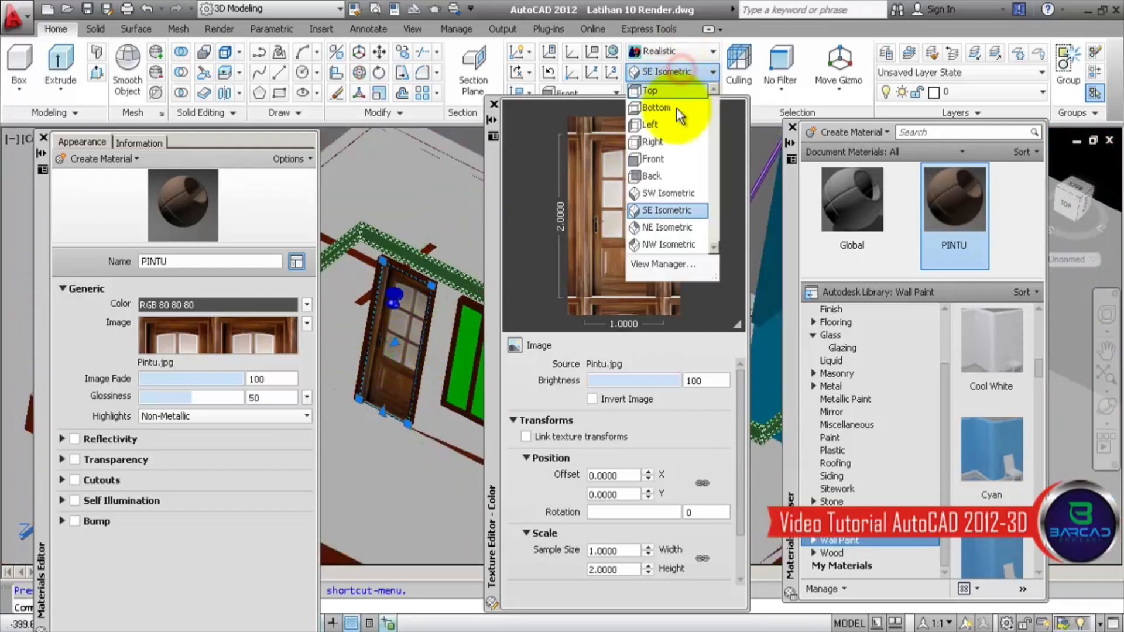
left_click(677, 161)
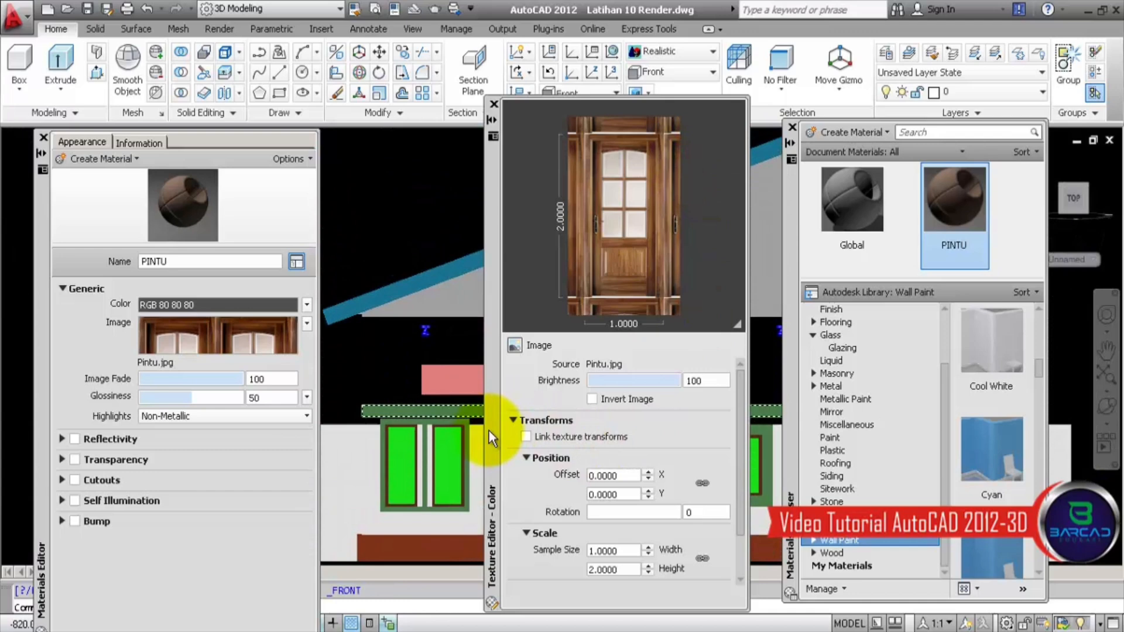
left_click_drag(489, 431, 688, 431)
scroll(553, 512, "up", 3)
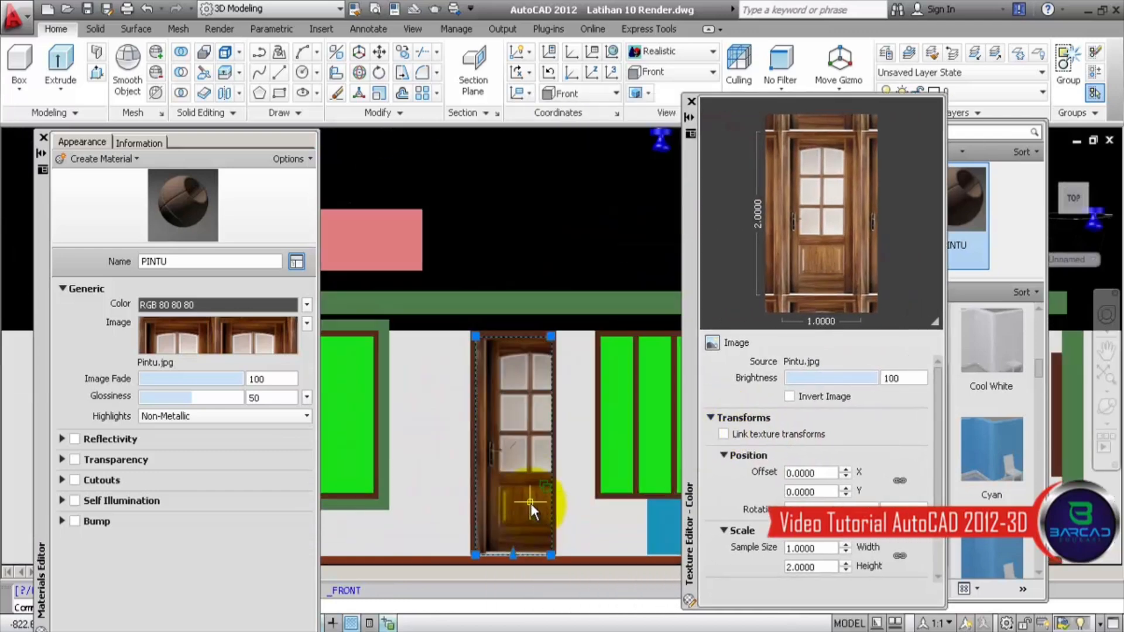
scroll(508, 420, "down", 4)
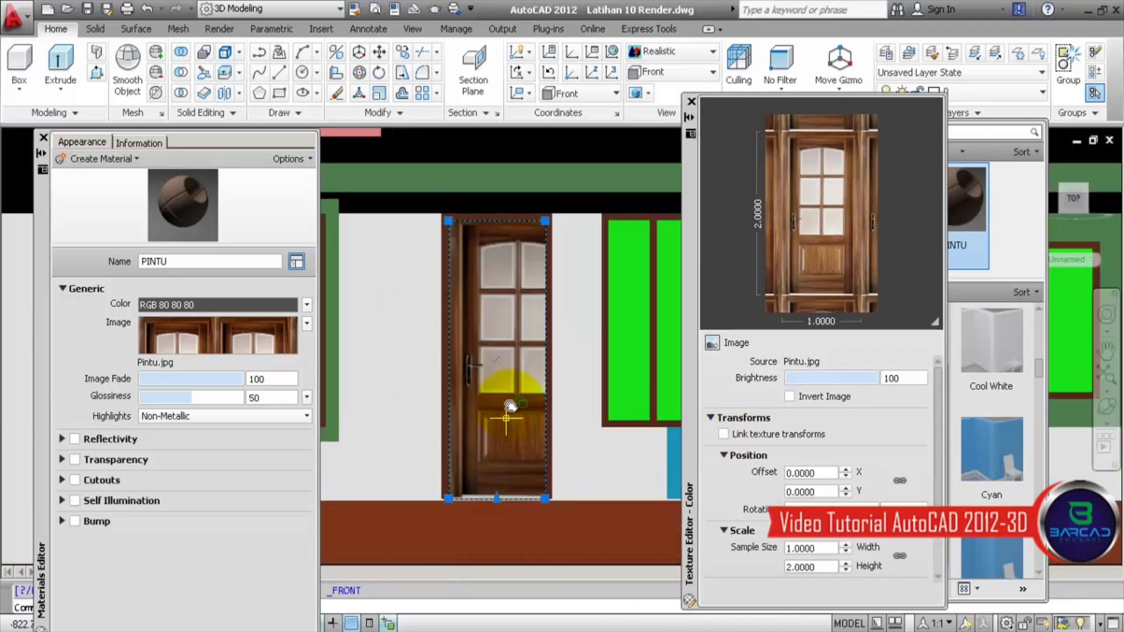
scroll(514, 410, "up", 3)
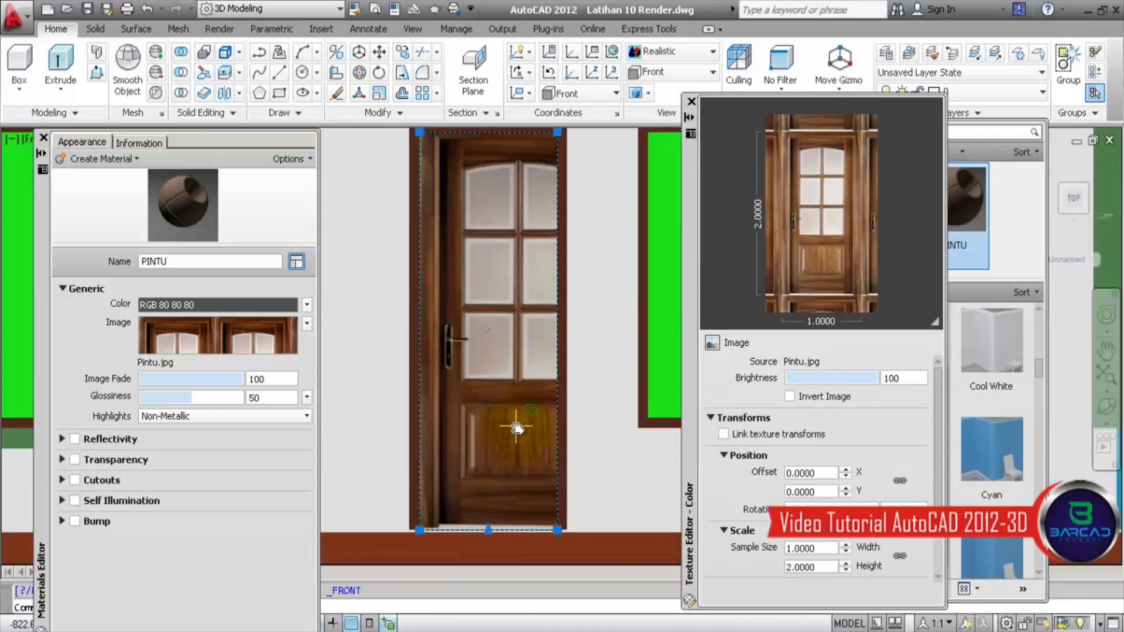
Step: Set the door texture's sample width to 0.7
double_click(817, 549)
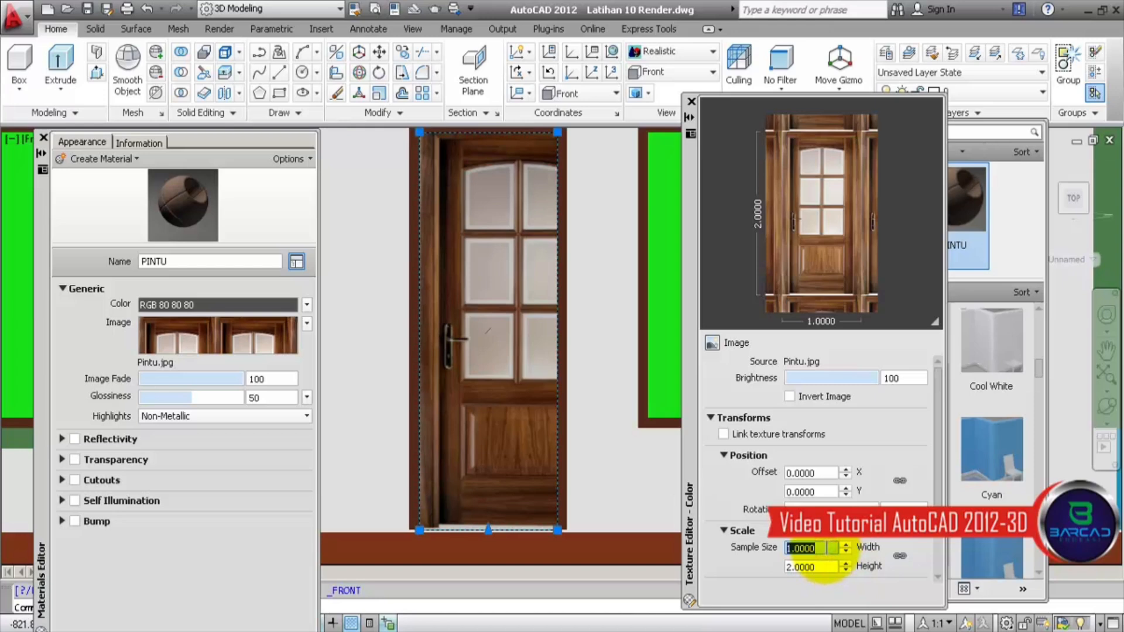
type("0.7")
key("Return")
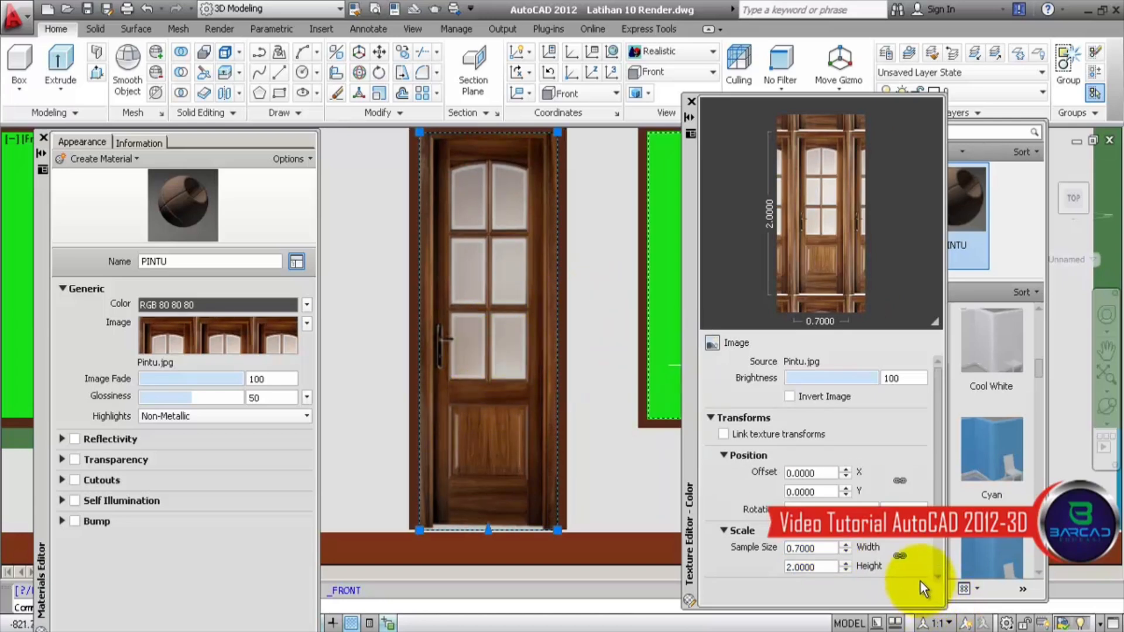
Step: Try a sample width of 0.65 for the door texture and return it to 0.7
double_click(823, 553)
type(".67")
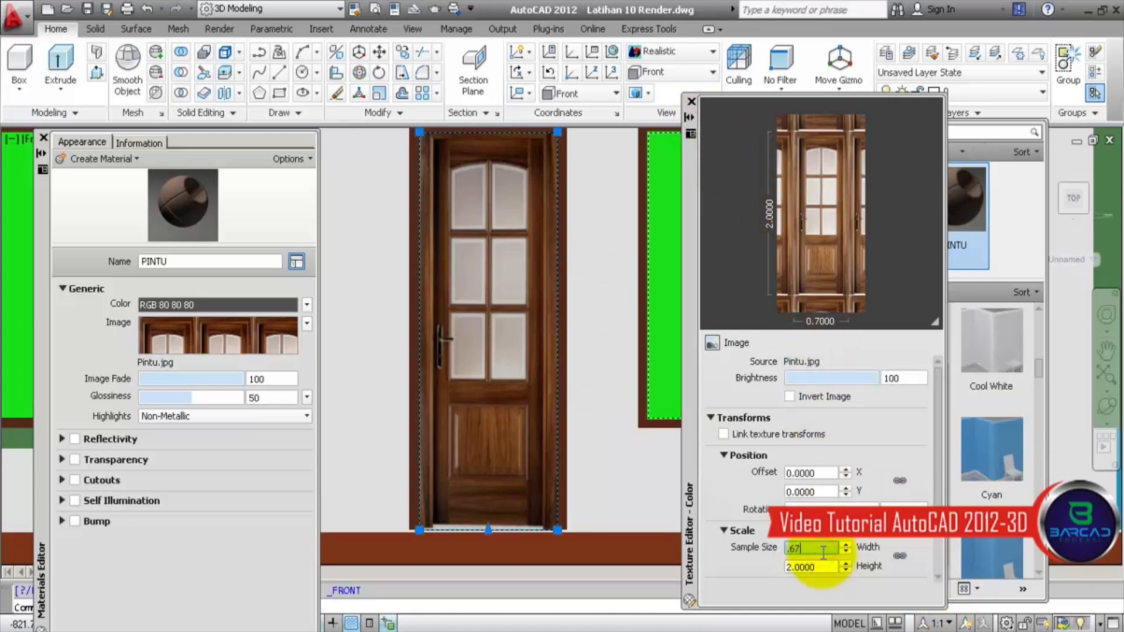
key("BackSpace")
type("5")
key("Return")
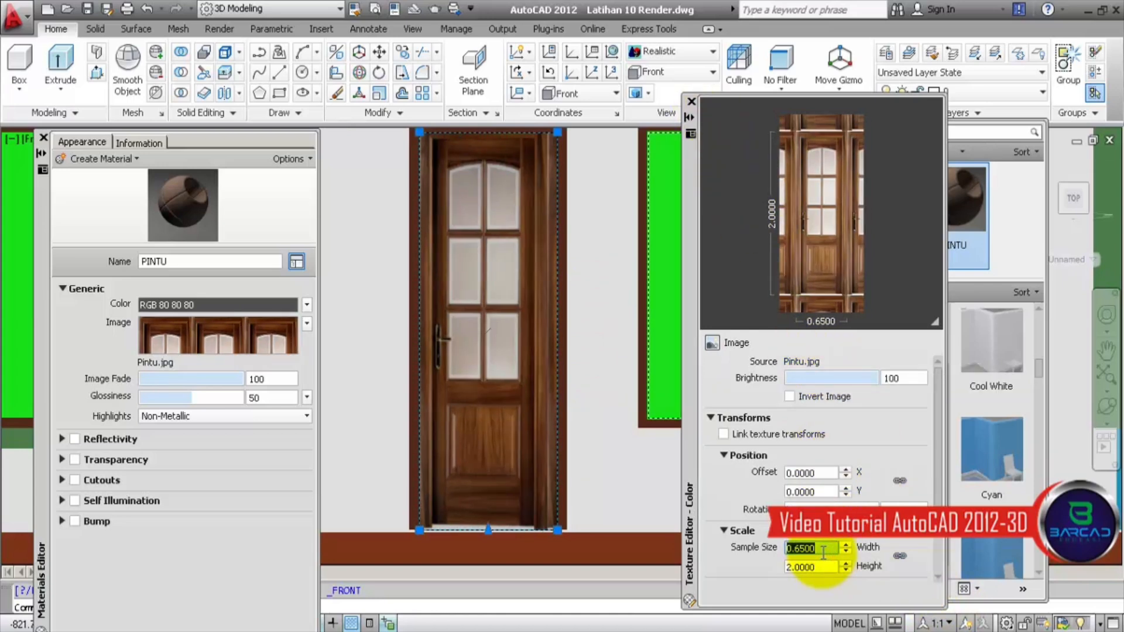
type(".7")
key("Return")
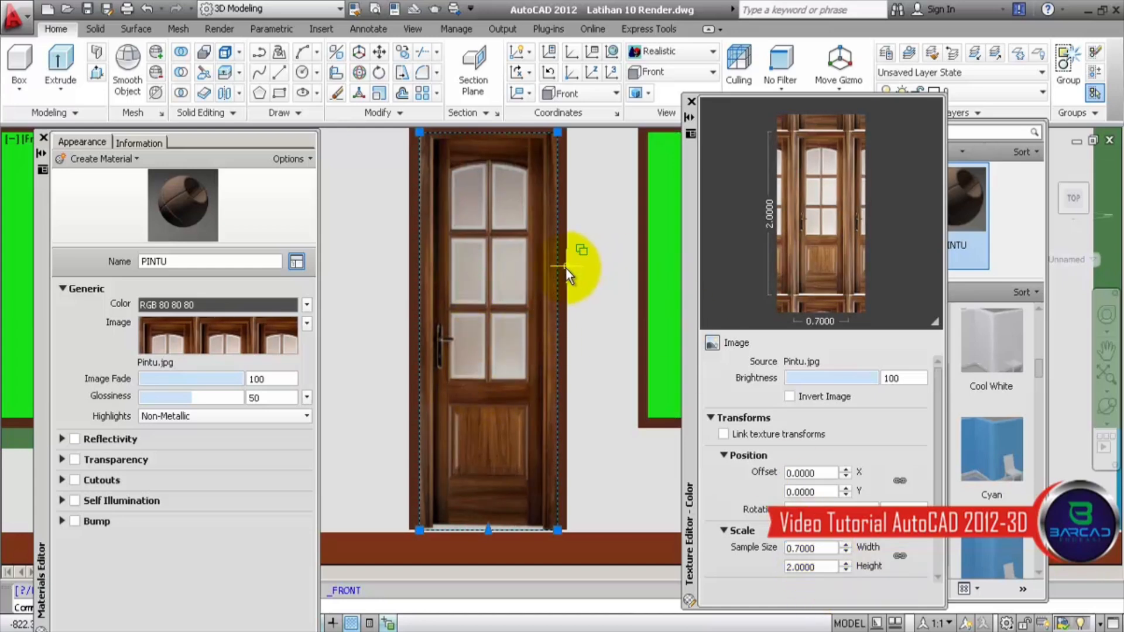
Step: Close the Texture Editor and the Materials Editor, keeping the Materials Browser open
left_click(692, 101)
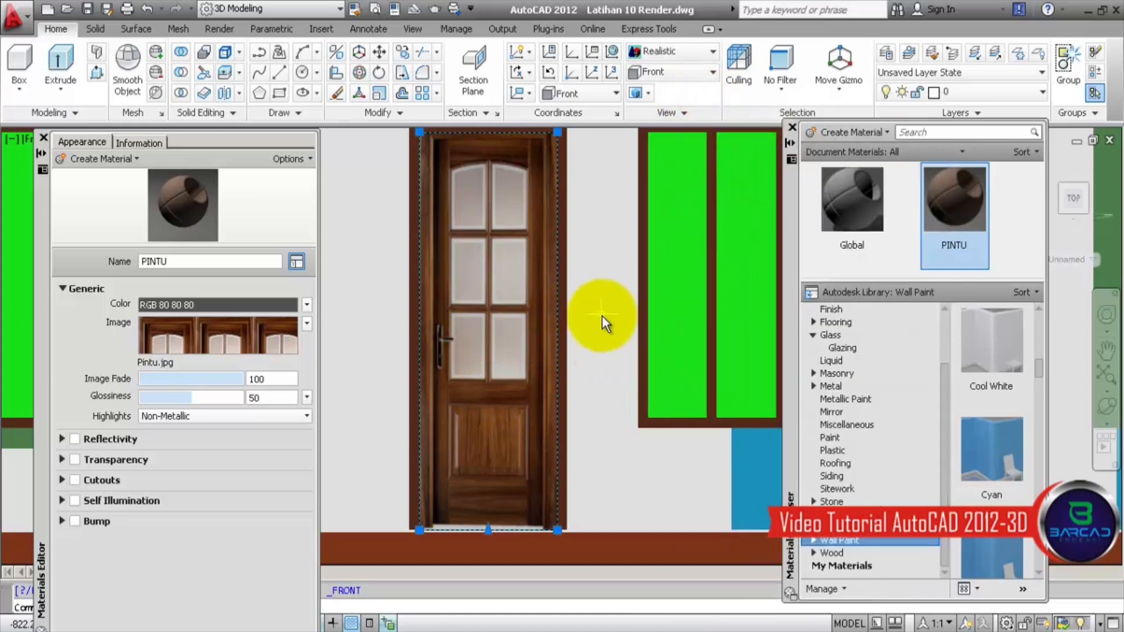
left_click(44, 137)
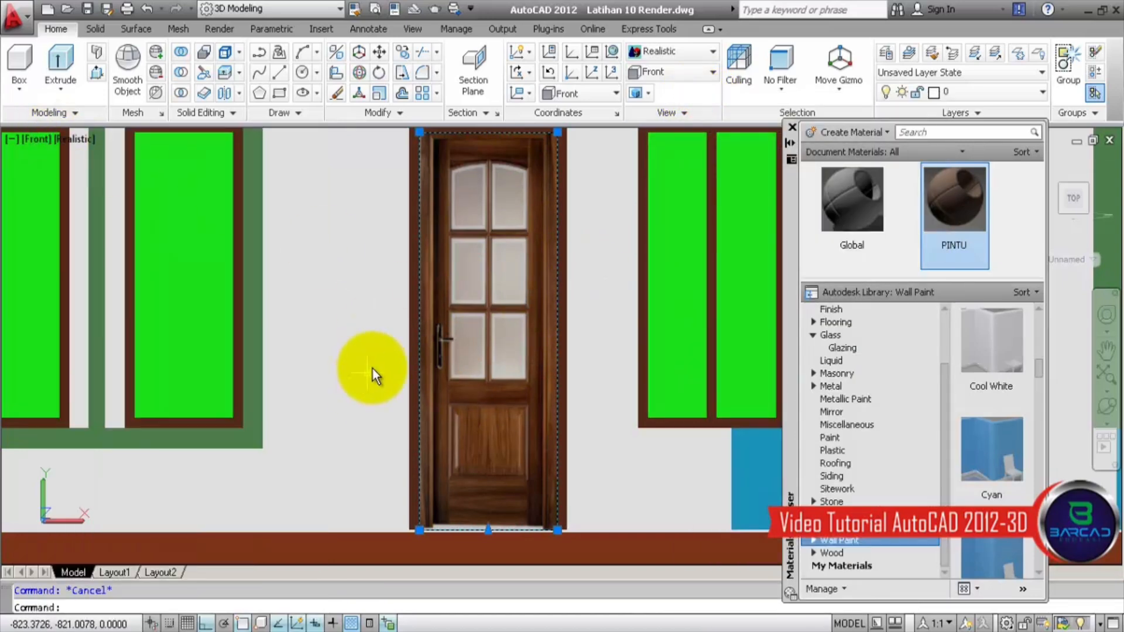
Step: Turn off the Kaca, Kusen and Pagar layers to expose the whole fronts of the two untextured blue doors
scroll(319, 363, "down", 4)
scroll(381, 351, "up", 2)
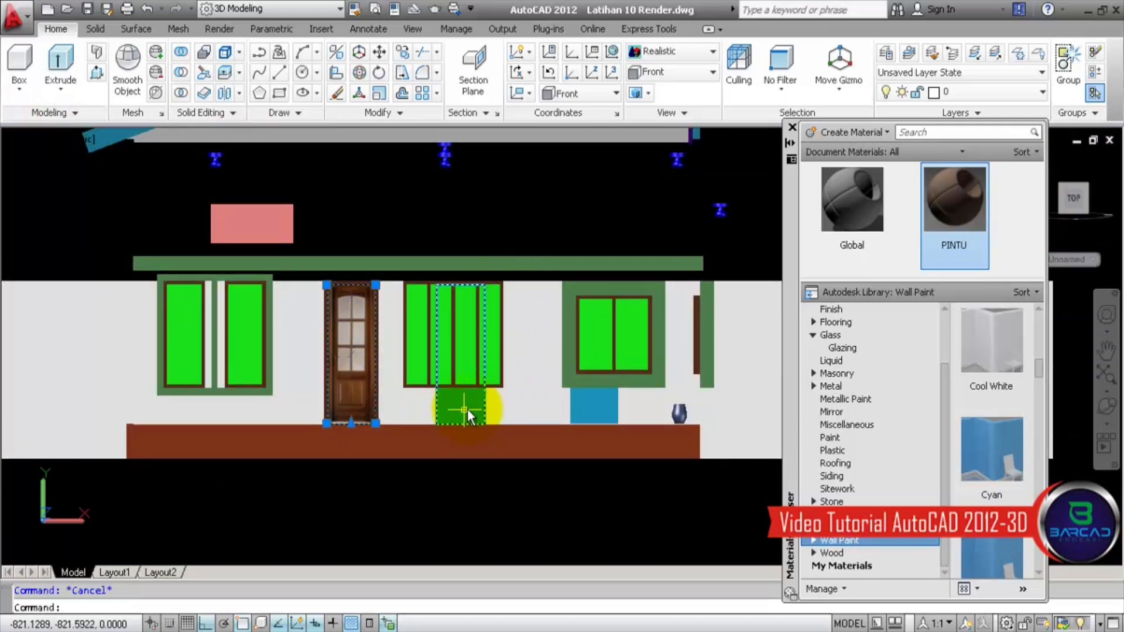
scroll(533, 405, "up", 2)
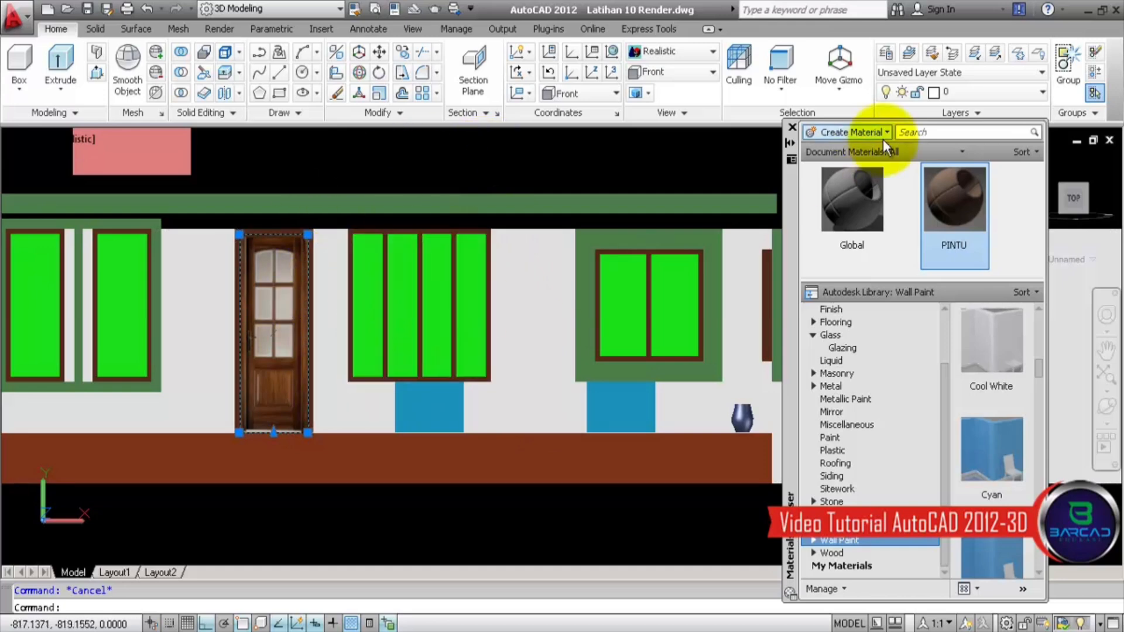
left_click(968, 92)
left_click(888, 176)
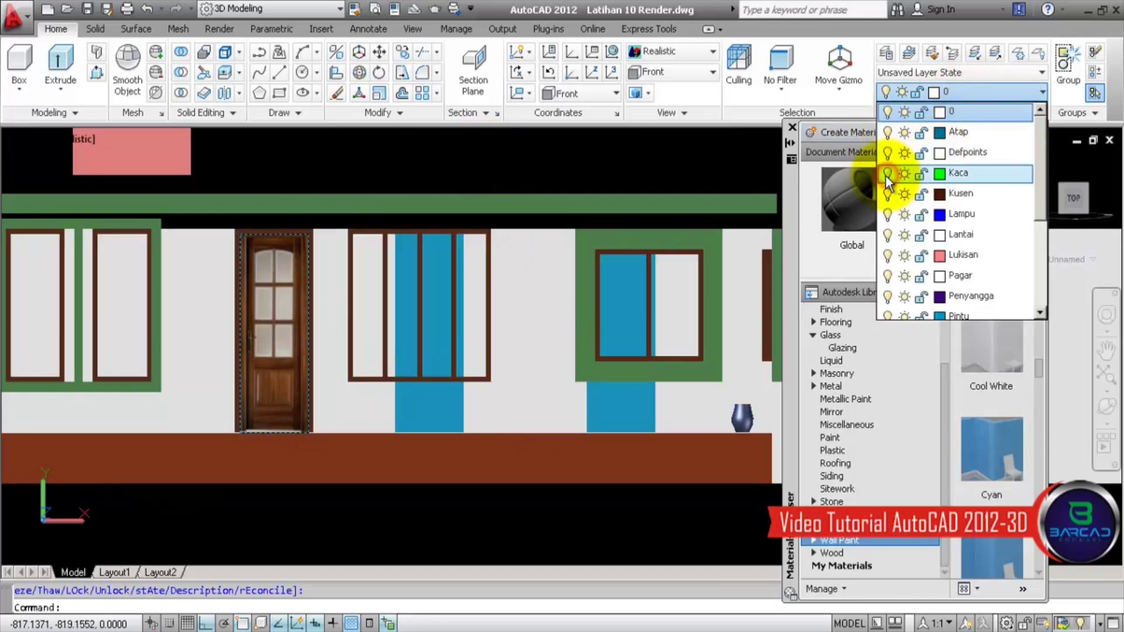
left_click(887, 194)
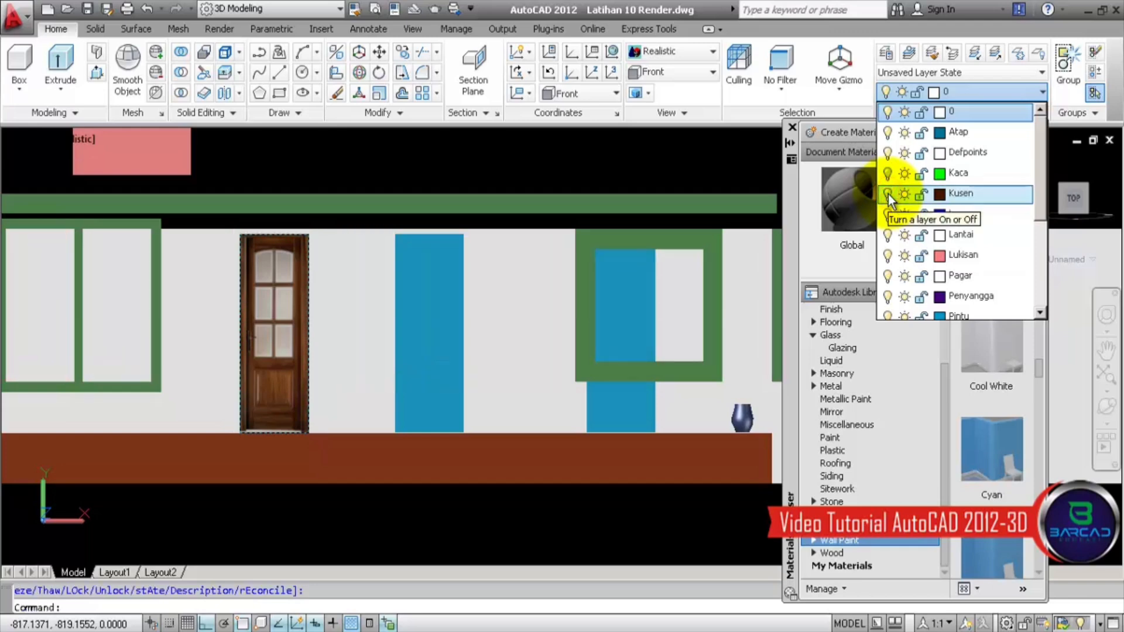
left_click(889, 276)
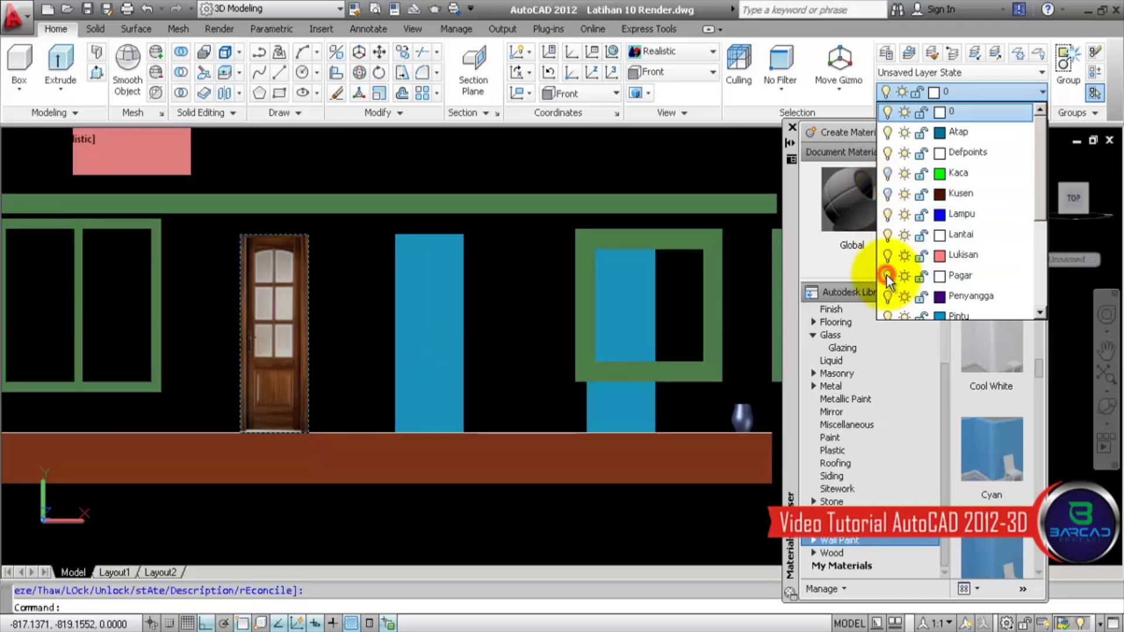
left_click(955, 92)
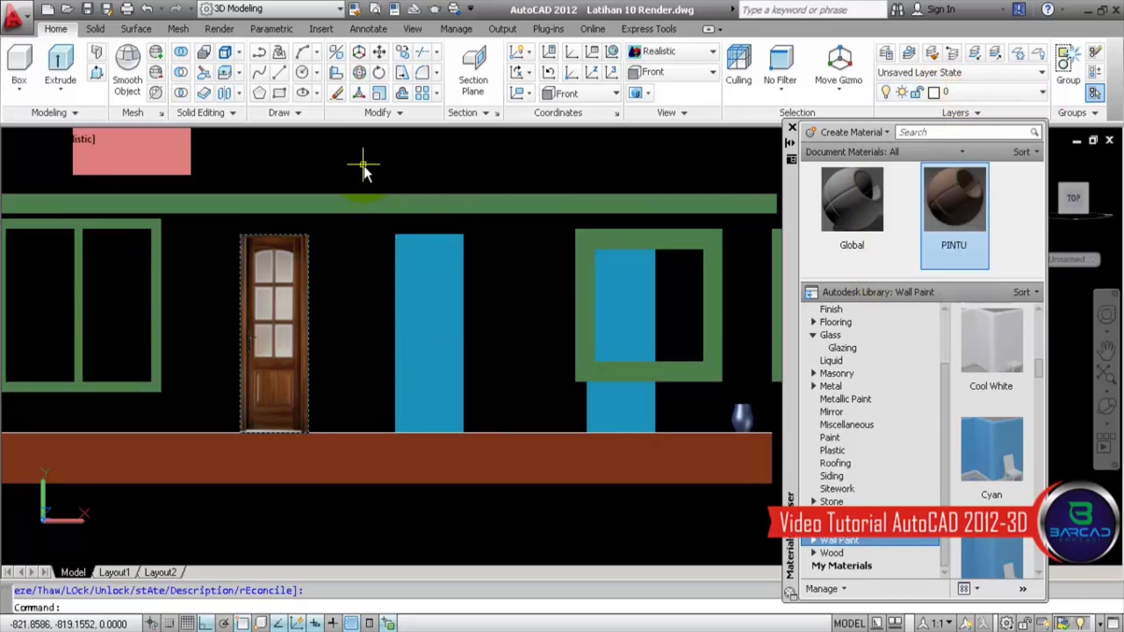
Step: Match the properties of the textured door onto the two blue doors so they carry the same PINTU material
left_click(355, 10)
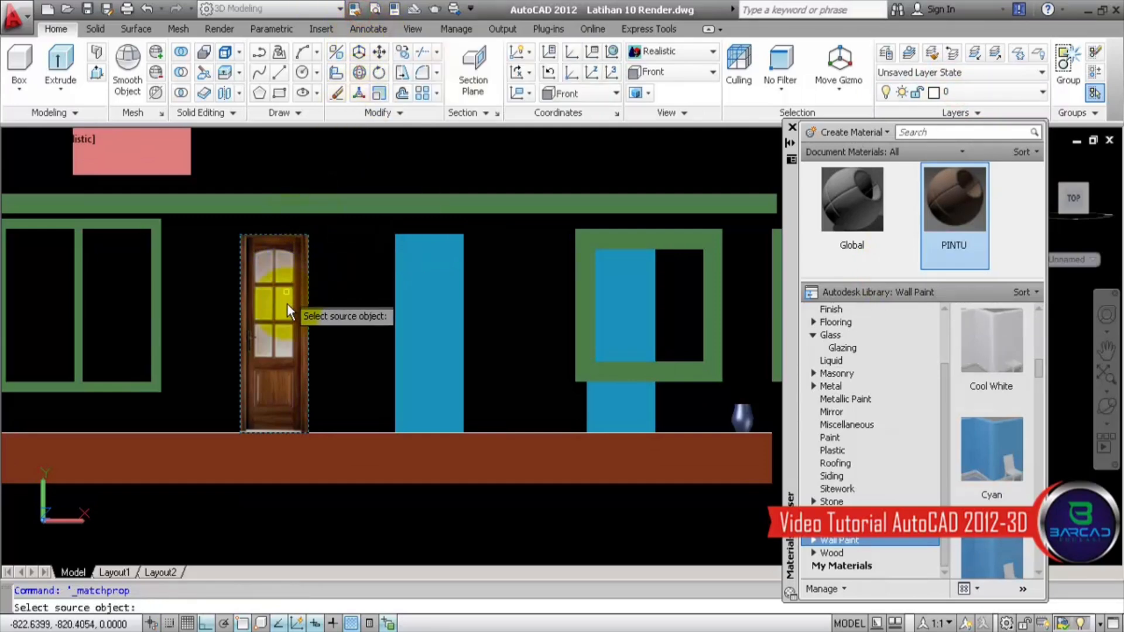
left_click(287, 237)
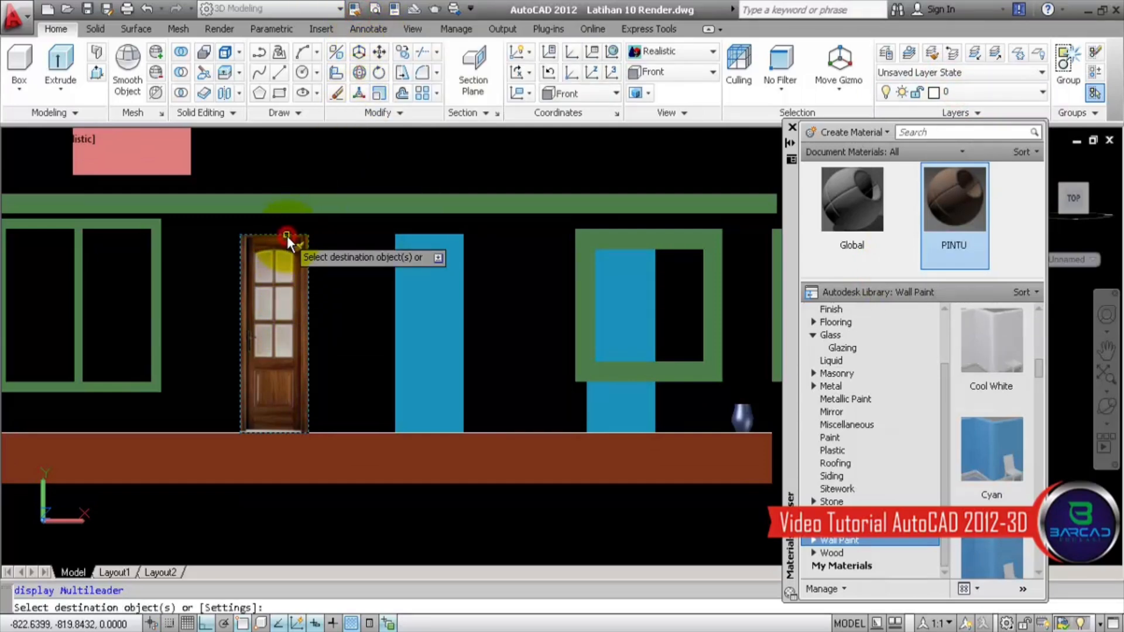
left_click(441, 249)
left_click(623, 406)
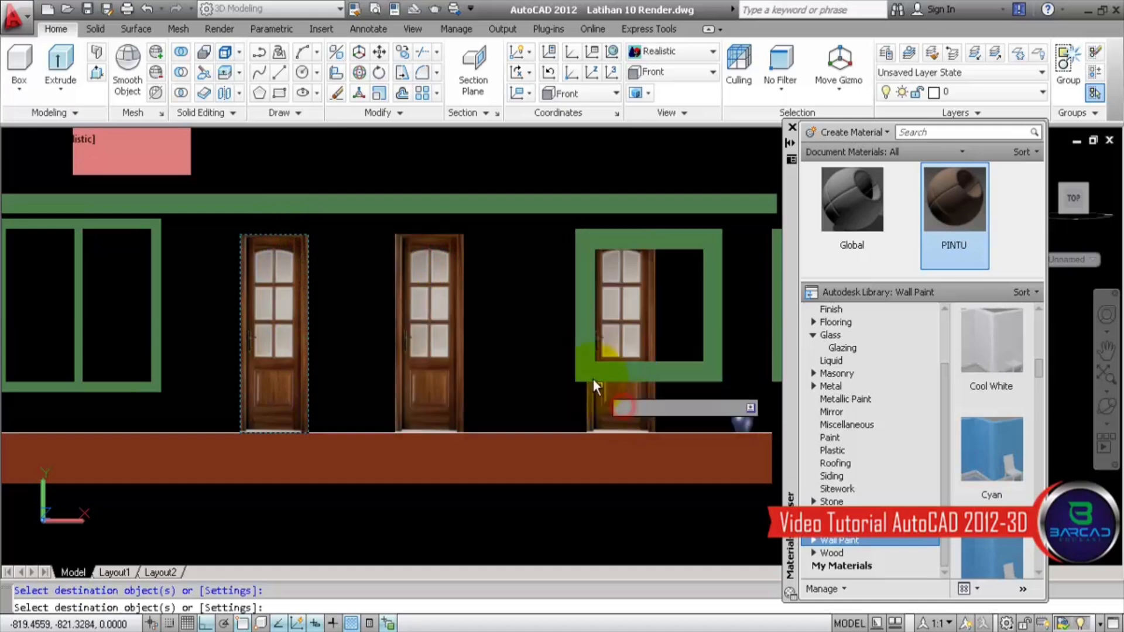
key("Return")
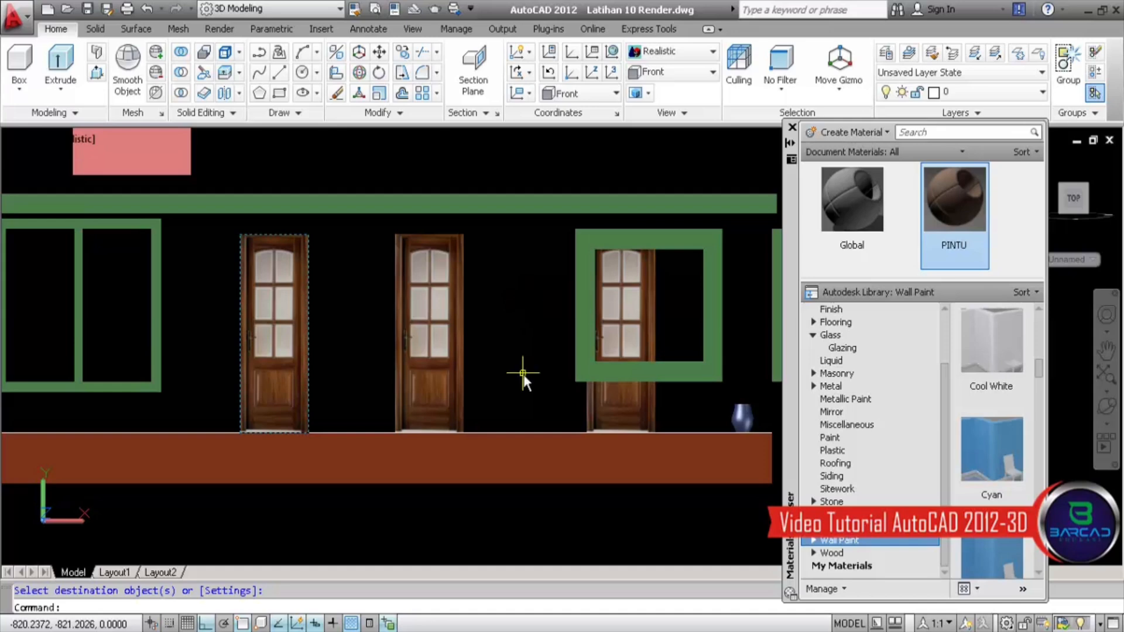
Step: Turn the Plafond DEPAN layer off and back on to check that it holds the grey gable panel under the roof
scroll(523, 303, "down", 3)
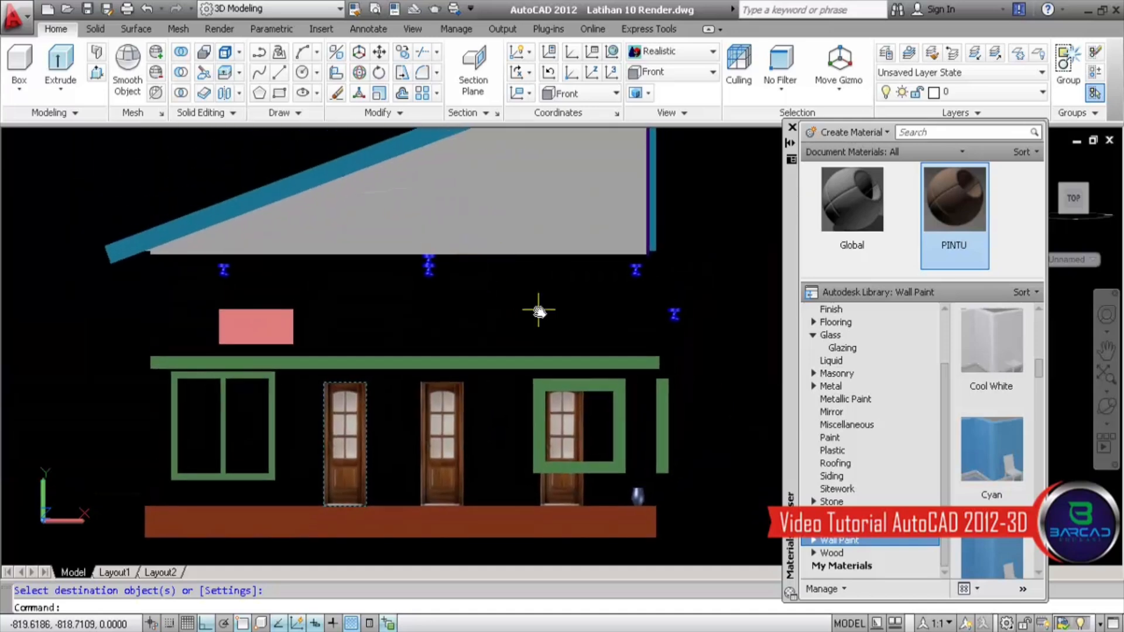
mouse_move(536, 312)
middle_mouse_down()
mouse_move(536, 258)
mouse_move(563, 299)
middle_mouse_up()
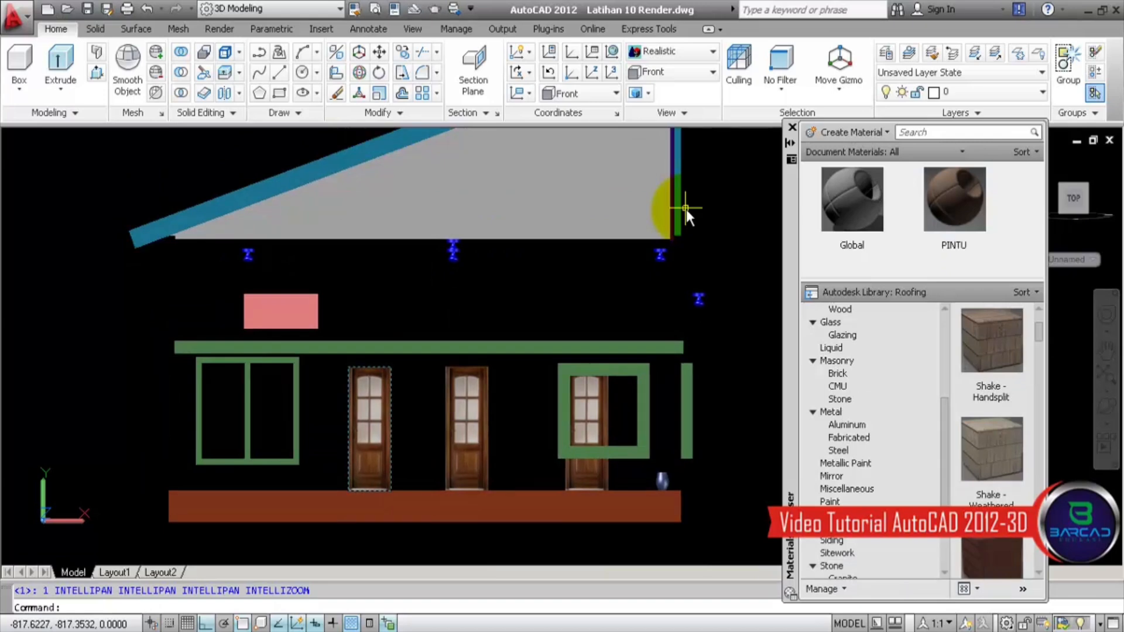
left_click(686, 209)
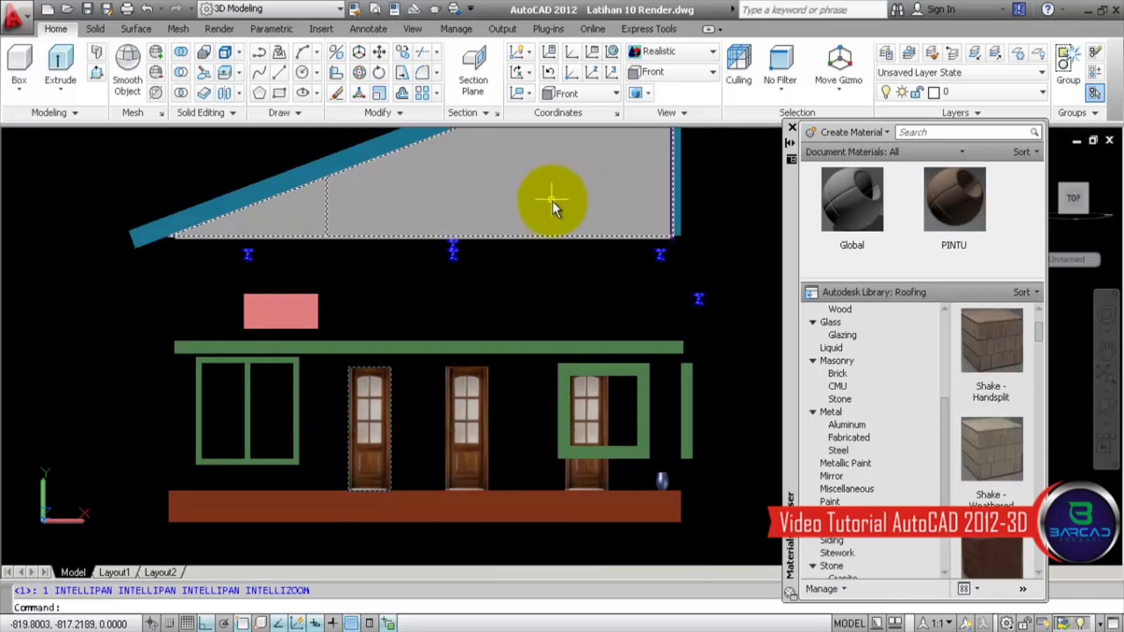
left_click(975, 92)
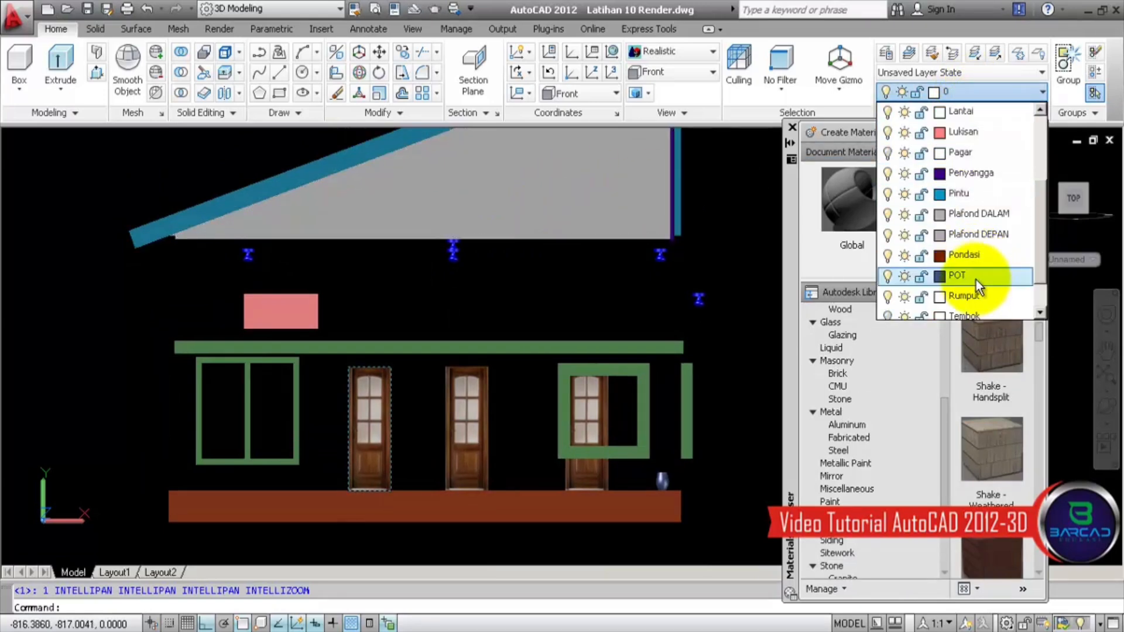
left_click(887, 234)
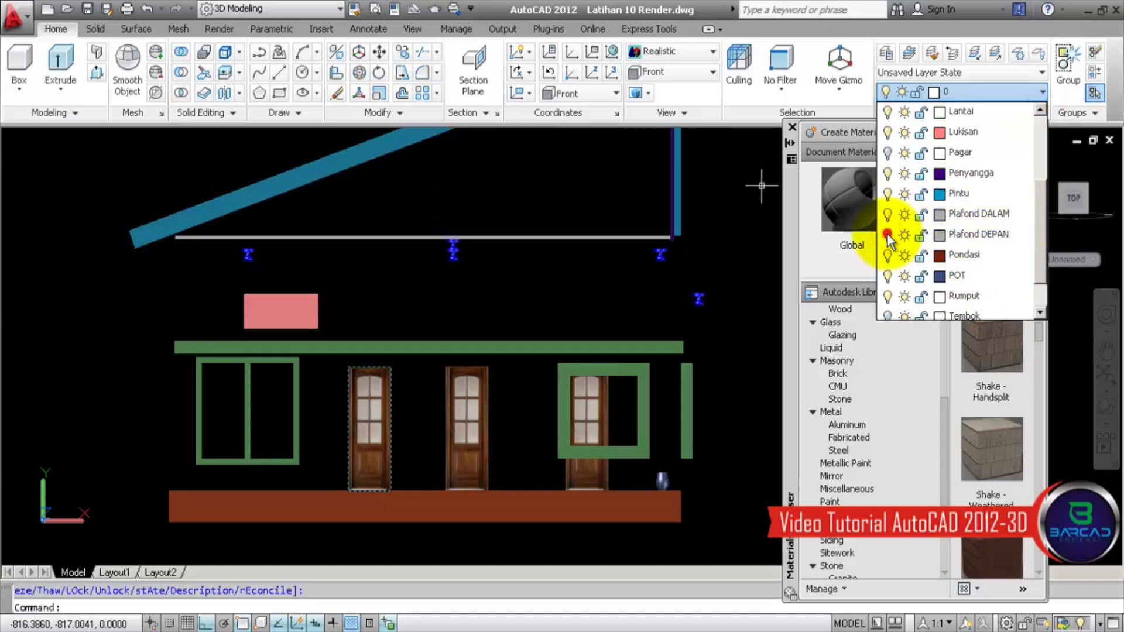
left_click(888, 234)
left_click(979, 93)
Step: Apply the Shake - Weathered roofing material to the grey Plafond DEPAN gable solid
middle_click_drag(719, 216, 711, 299)
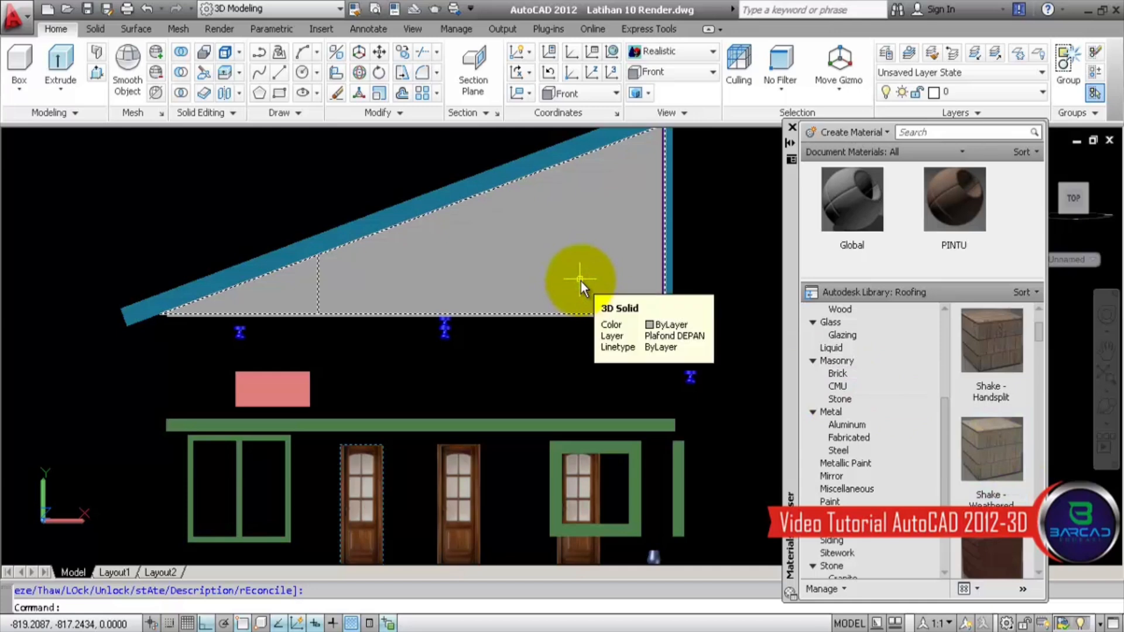
left_click(573, 256)
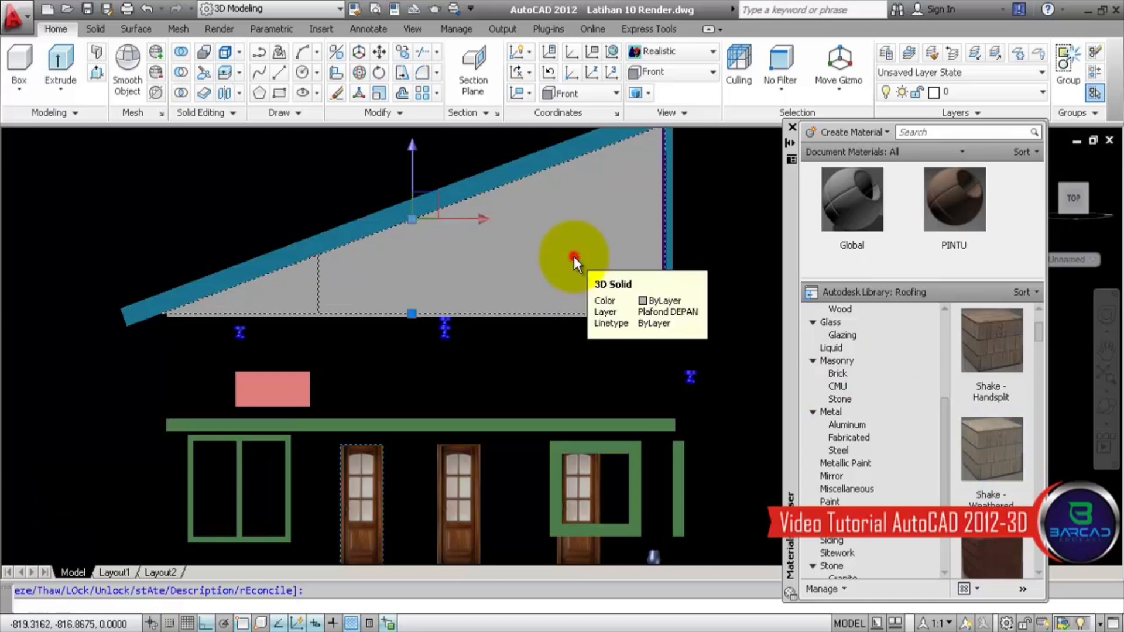
left_click(996, 448)
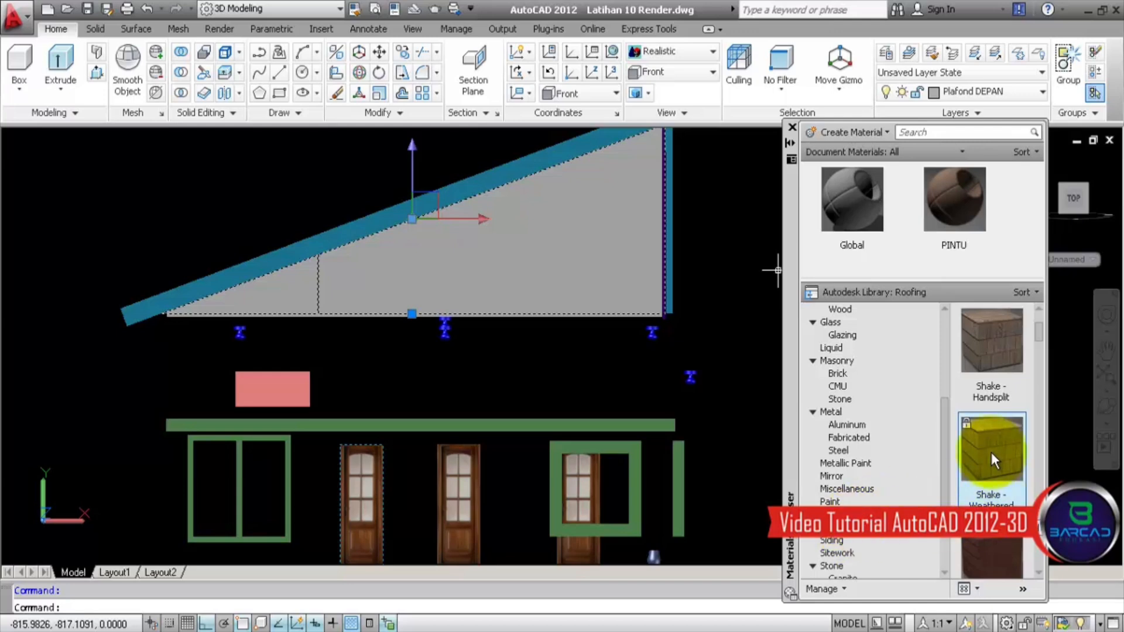
left_click(992, 453)
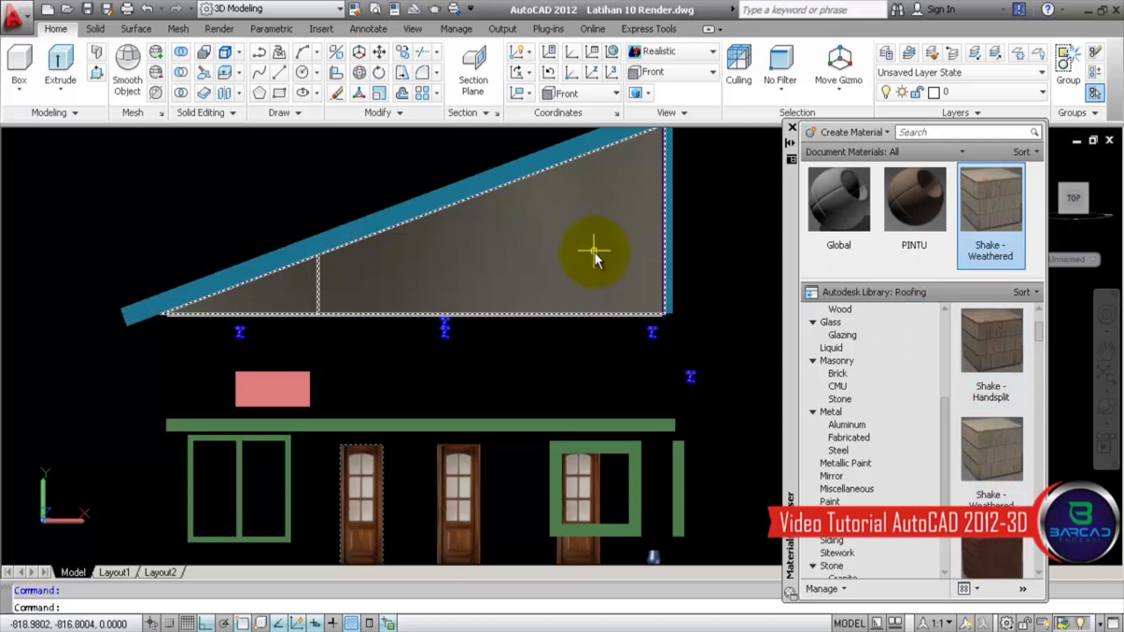
Step: Edit the Shake - Weathered image texture, trying a sample width of 2 and setting the sample height to 3
double_click(978, 202)
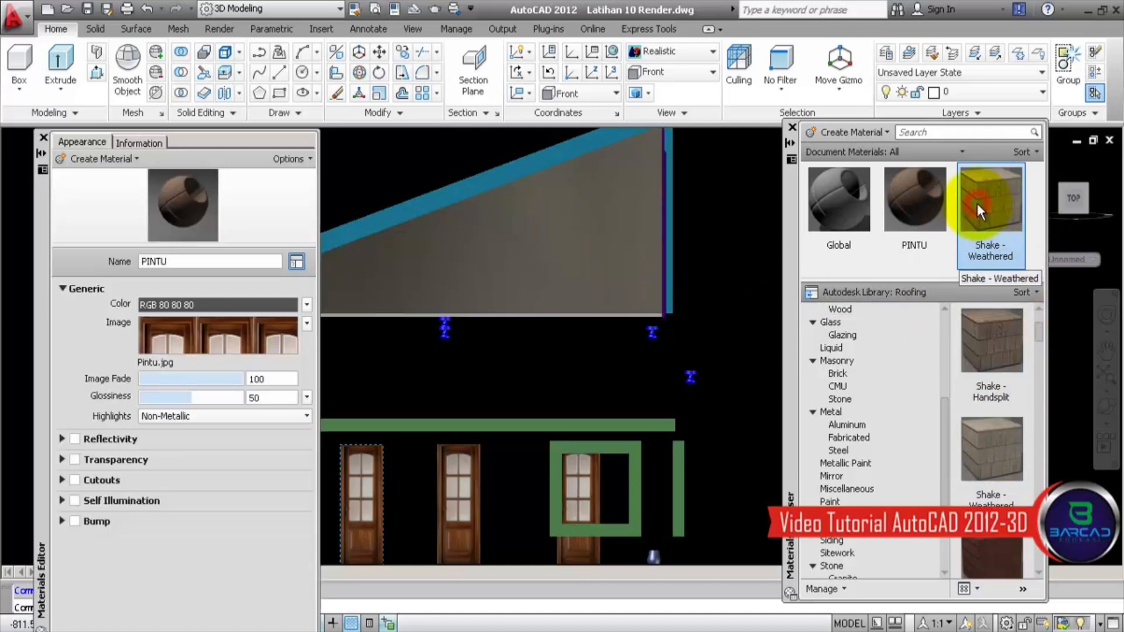
mouse_move(173, 335)
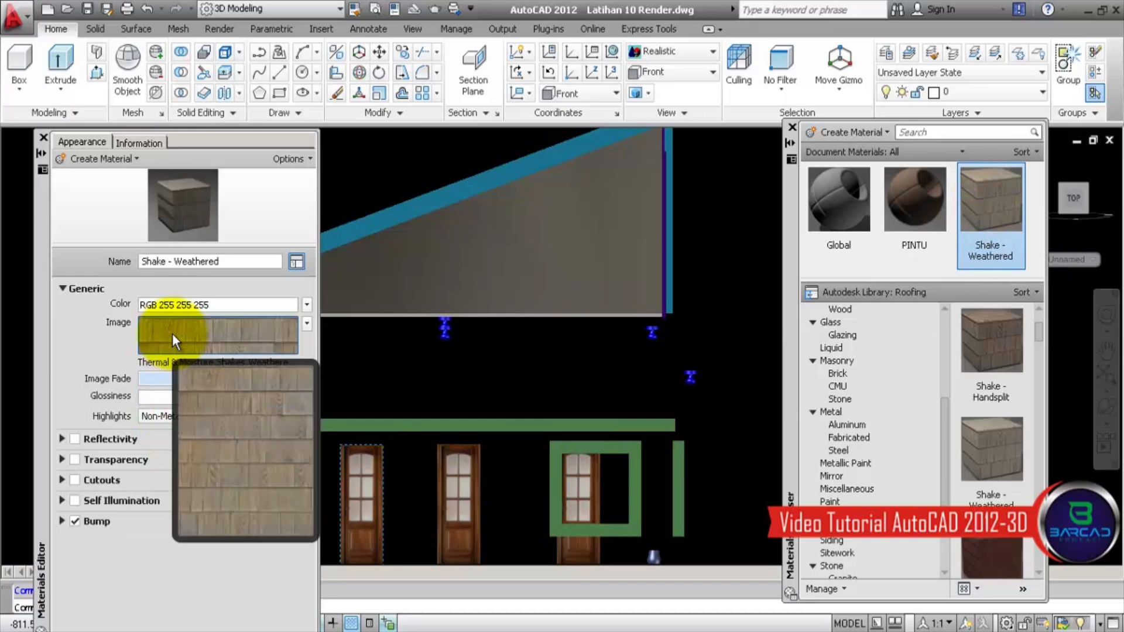
left_click(172, 332)
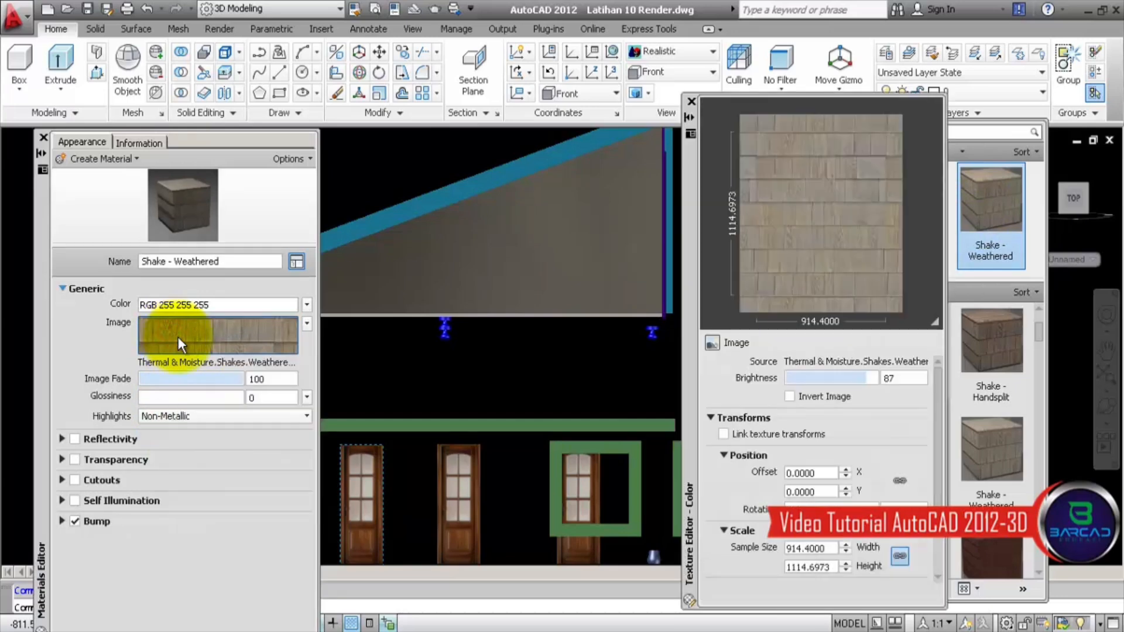
double_click(835, 548)
type("2")
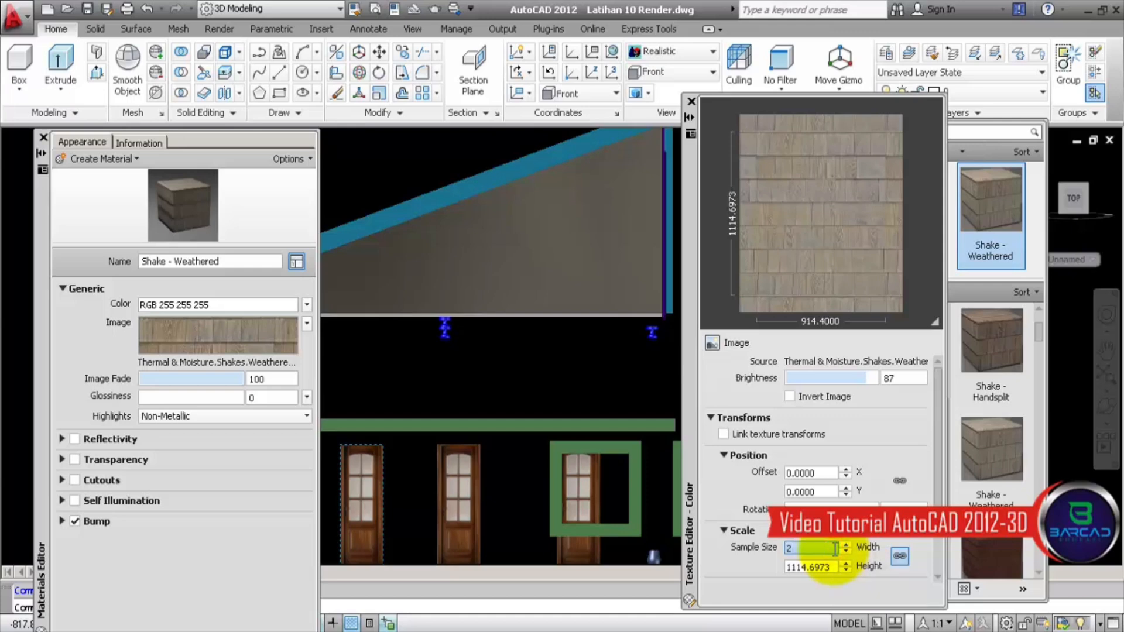
double_click(835, 566)
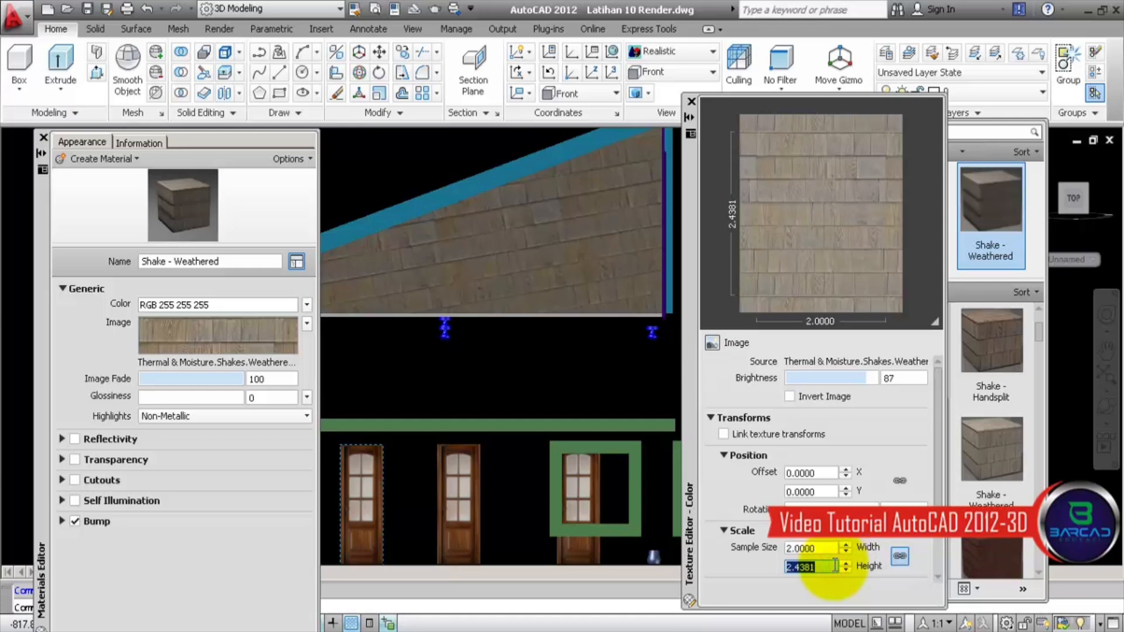
type("3")
double_click(827, 548)
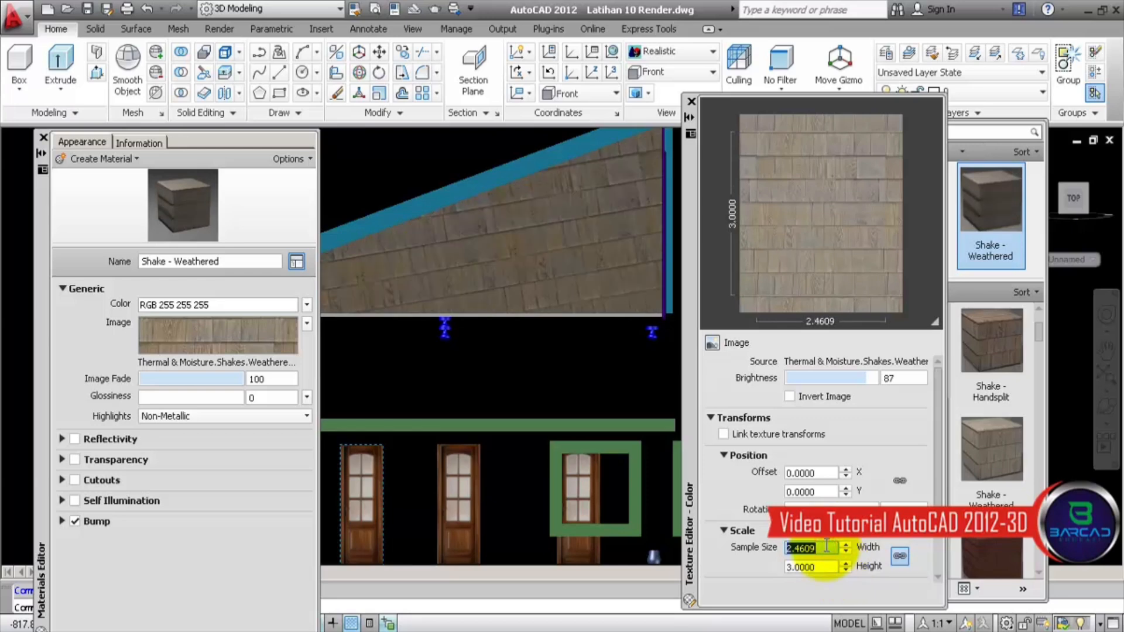
Step: Rotate the Shake - Weathered texture so its boards stand vertically on the gable, and close the Texture and Materials Editors
left_click(904, 505)
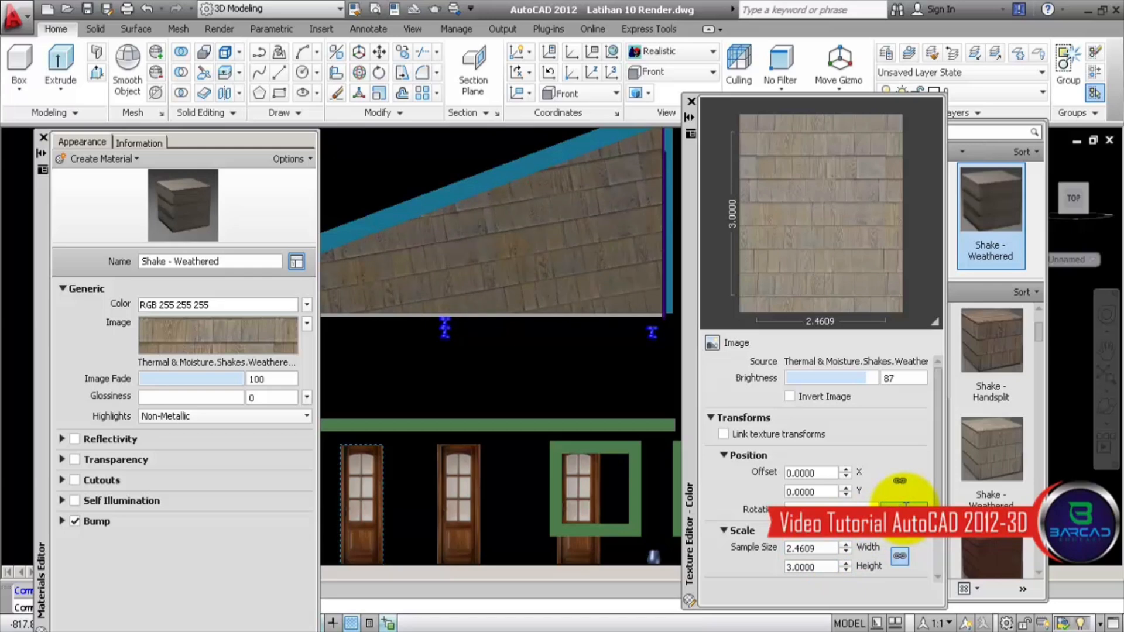
key("Return")
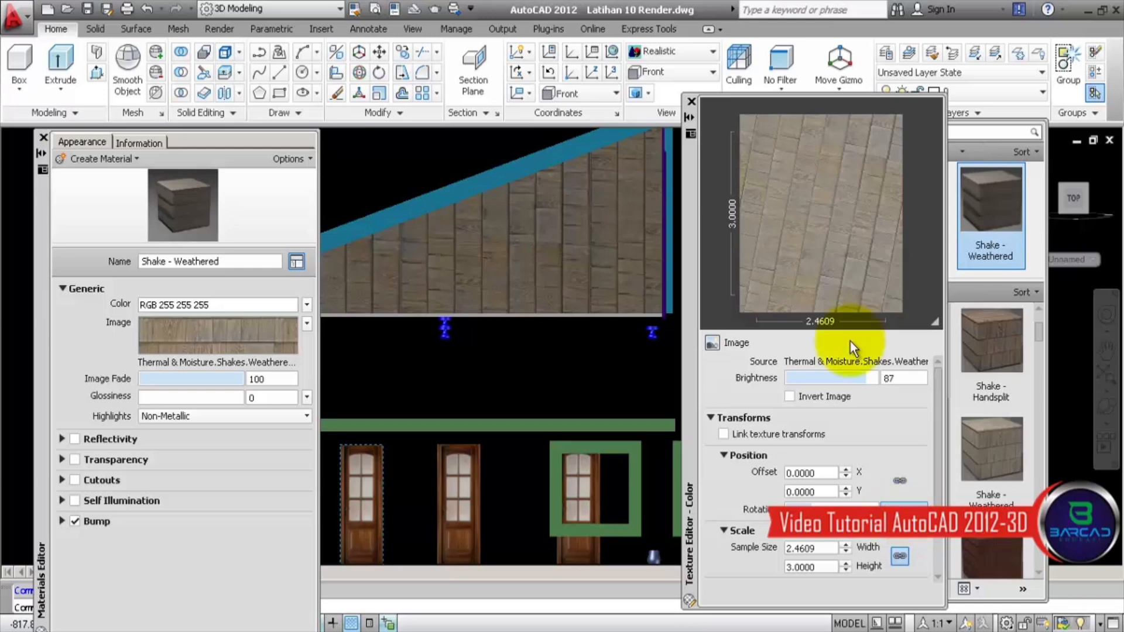
left_click(691, 101)
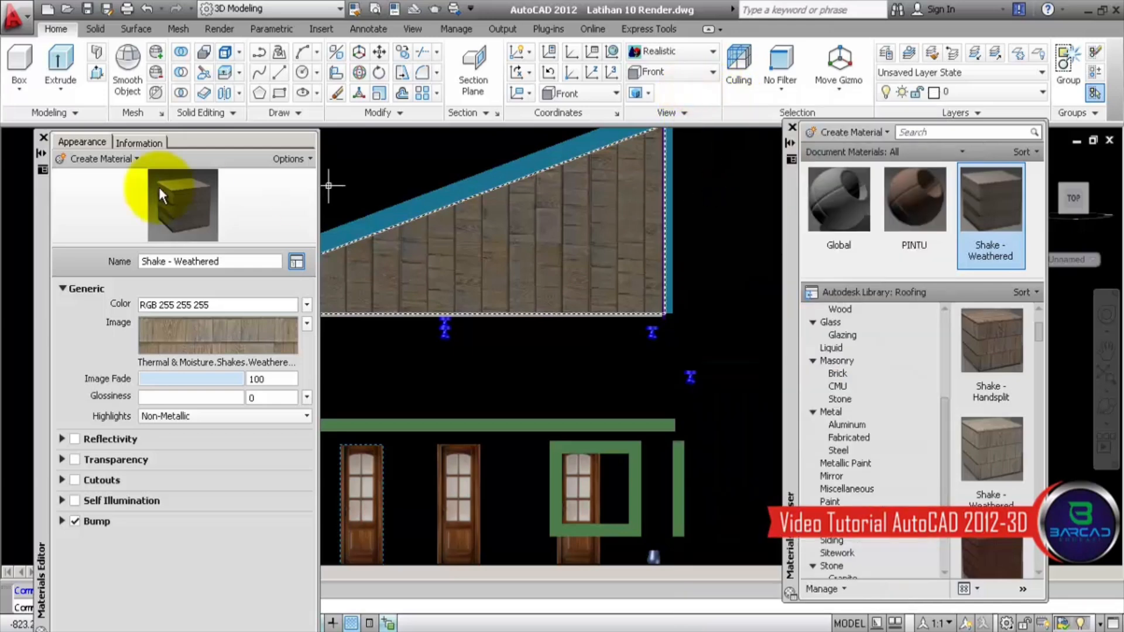
left_click(44, 138)
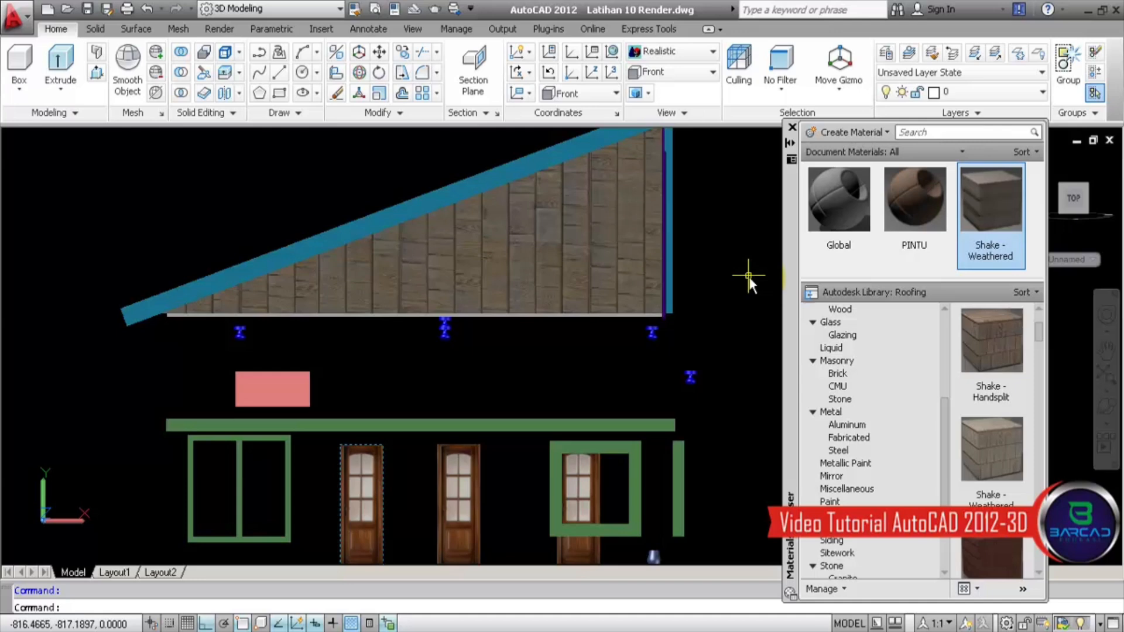
Step: Apply the Dark Red matte wall paint material to the blue Atap roof solid
left_click(550, 157)
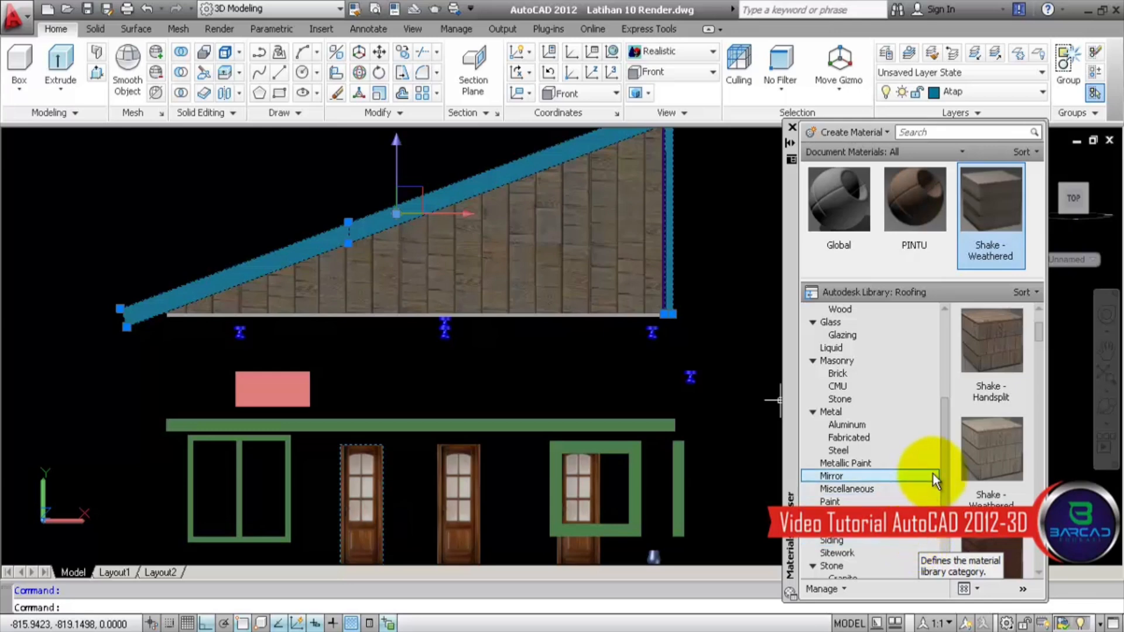
left_click_drag(945, 459, 944, 524)
left_click(867, 502)
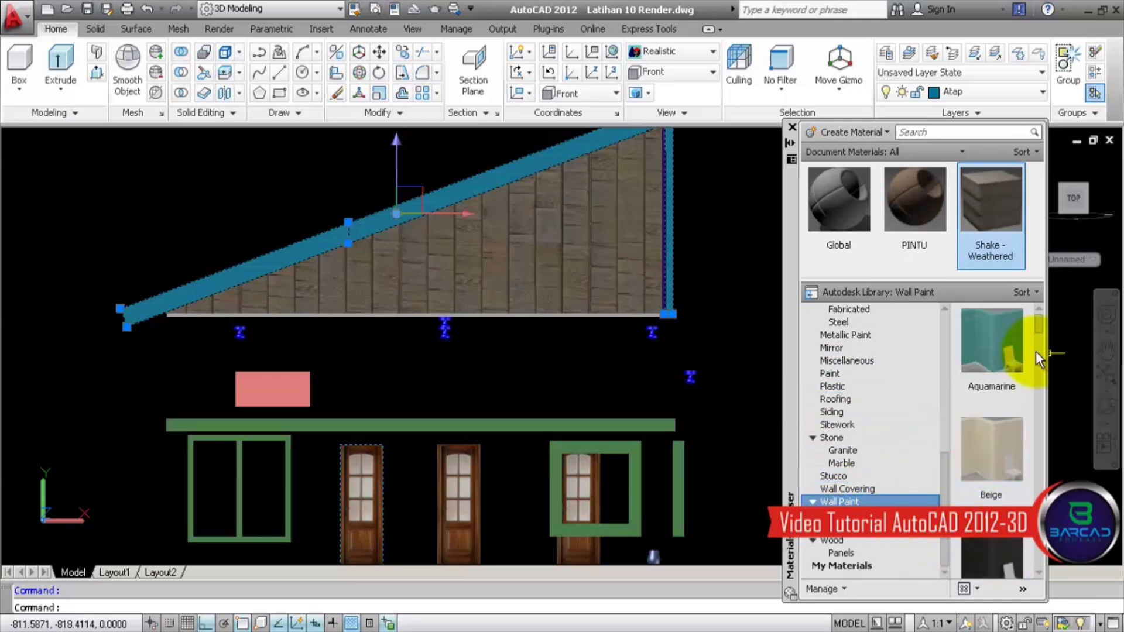
left_click_drag(1040, 326, 1048, 375)
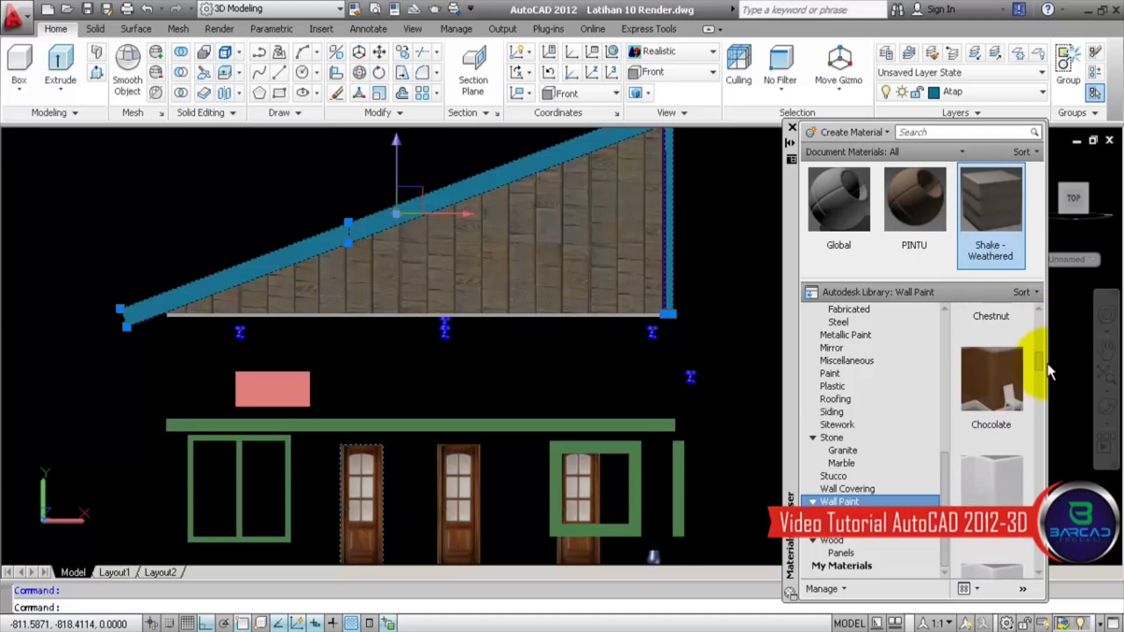
left_click(853, 530)
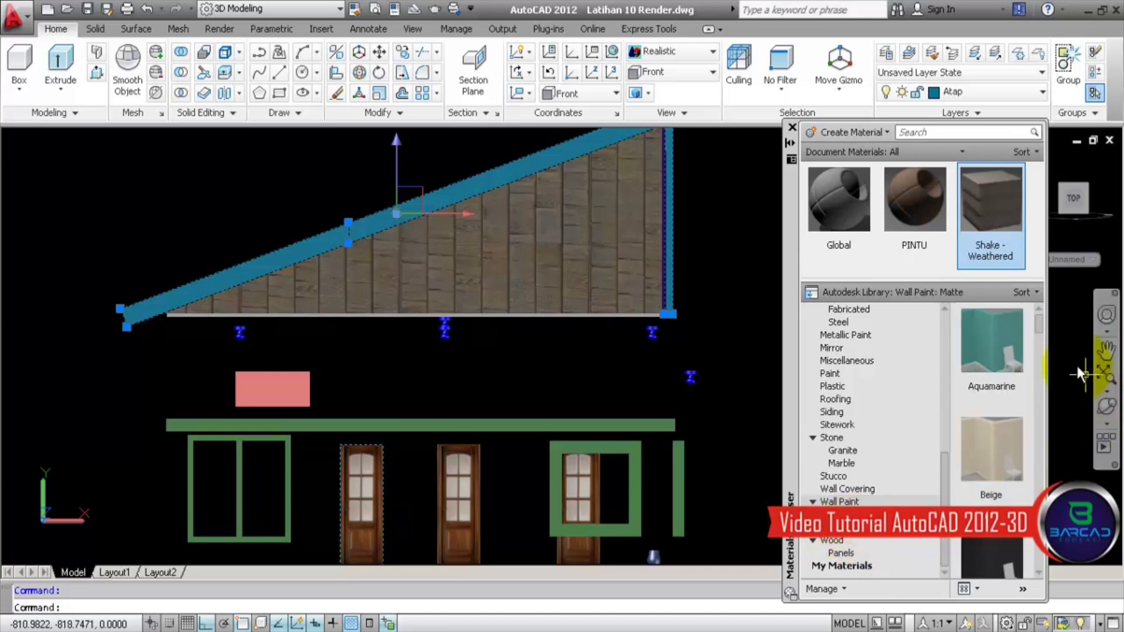
left_click_drag(1040, 329, 1044, 399)
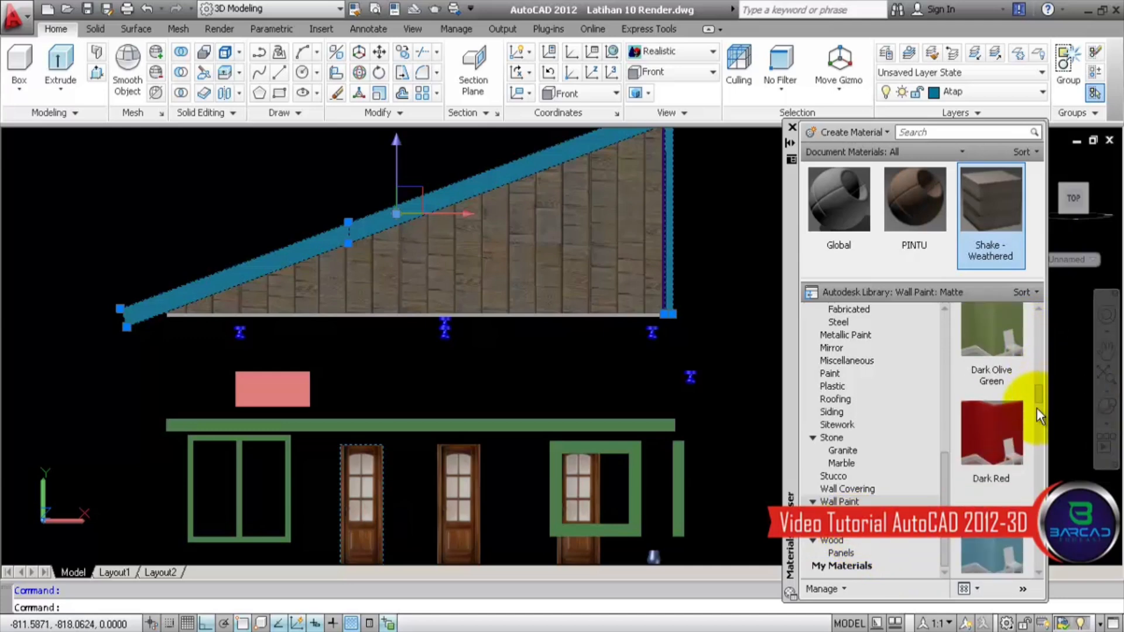
left_click(990, 426)
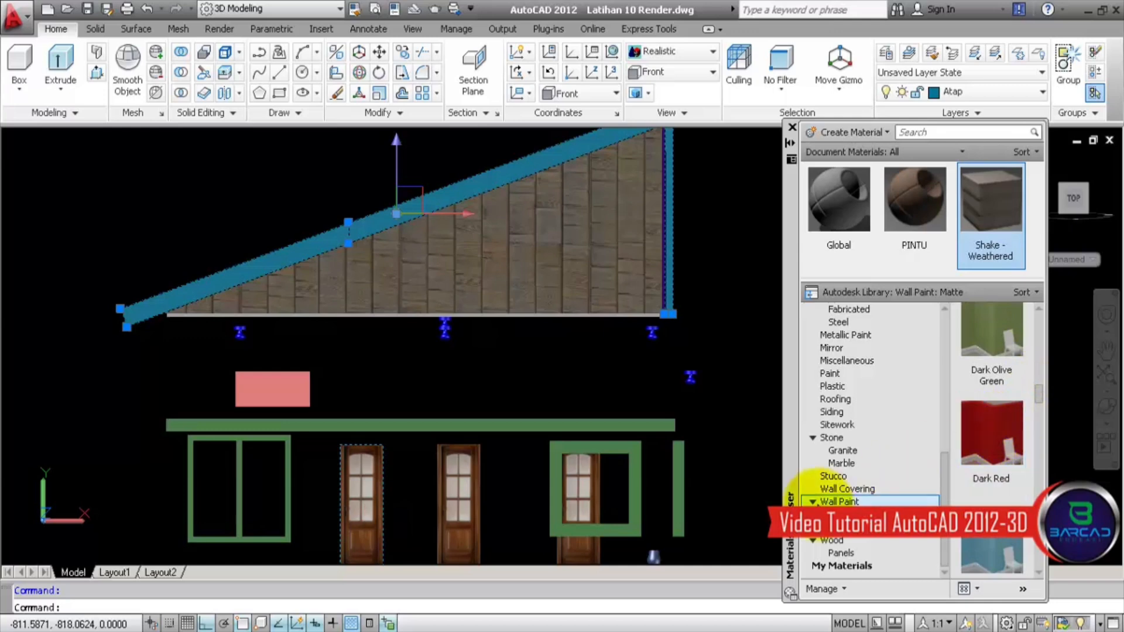
left_click(985, 423)
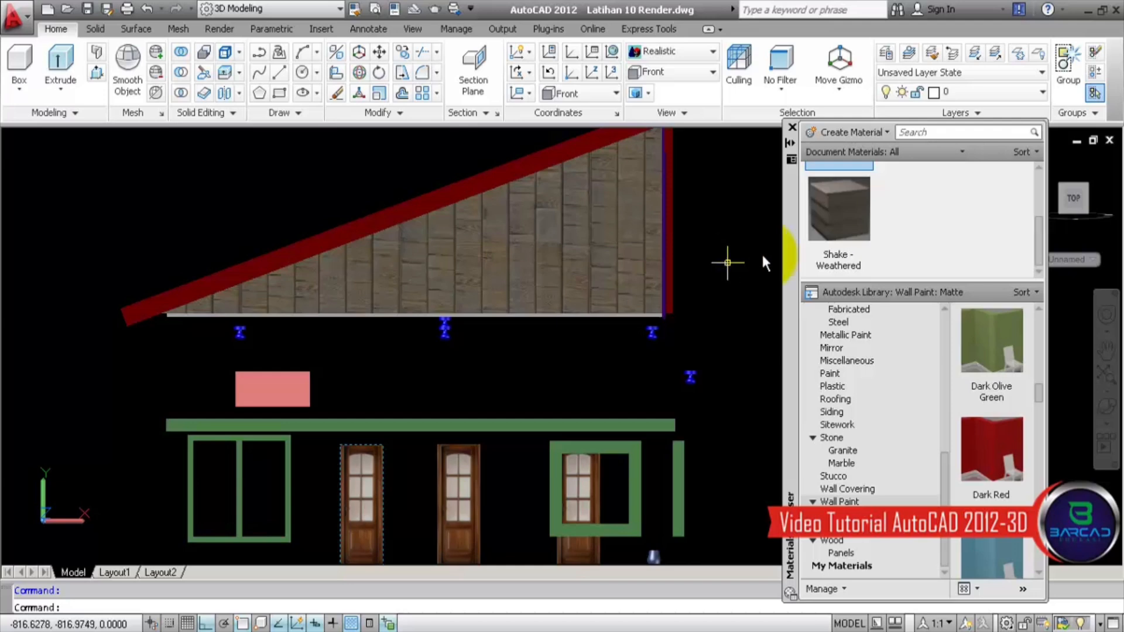
Step: Turn on the Kaca layer and turn off the Pintu and Tembok List layers to isolate the glass panes
left_click(972, 92)
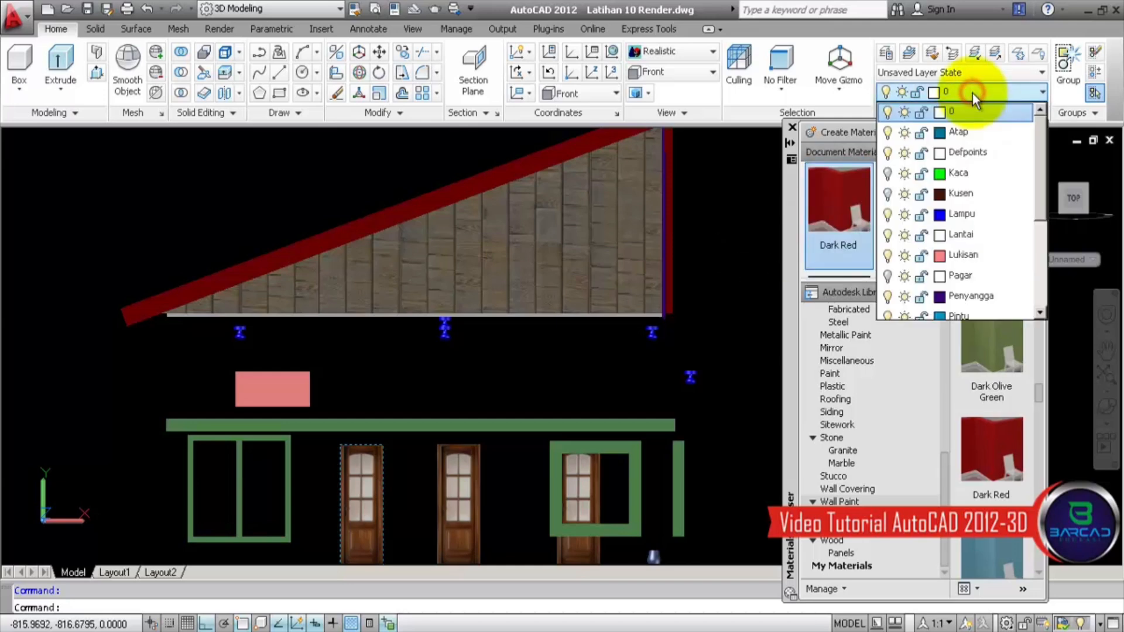
left_click(889, 174)
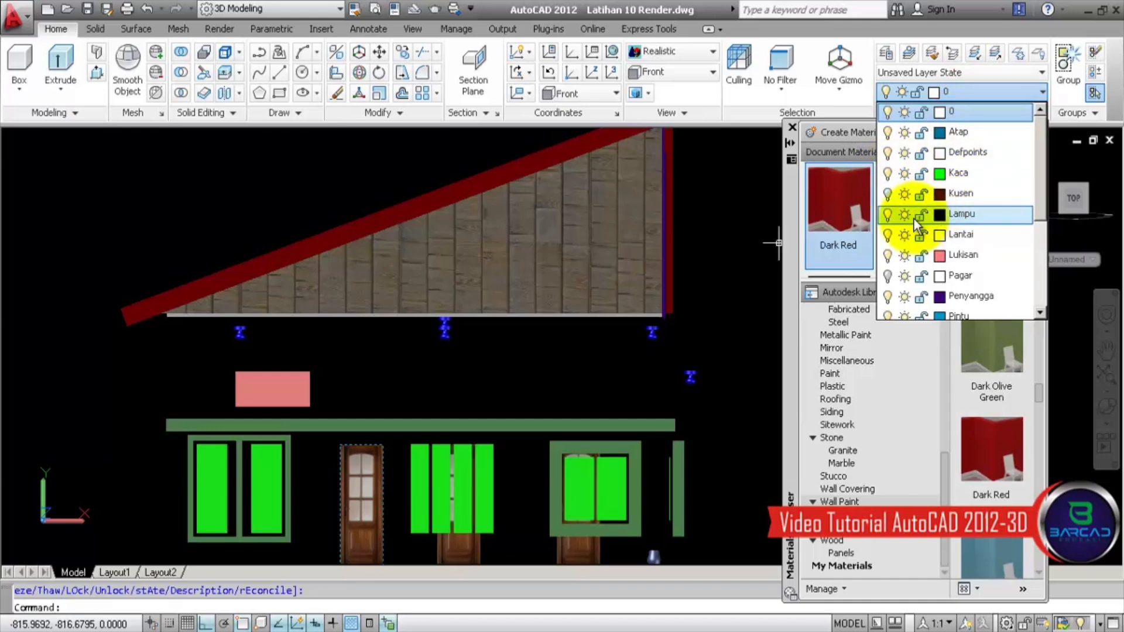
scroll(889, 275, "down", 3)
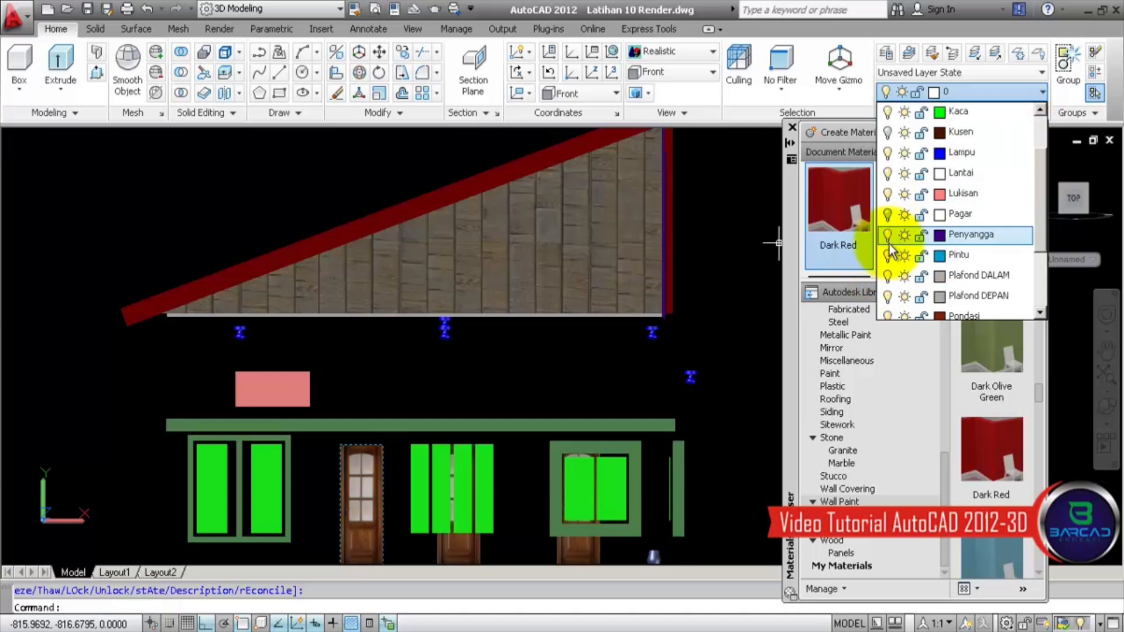
left_click(888, 256)
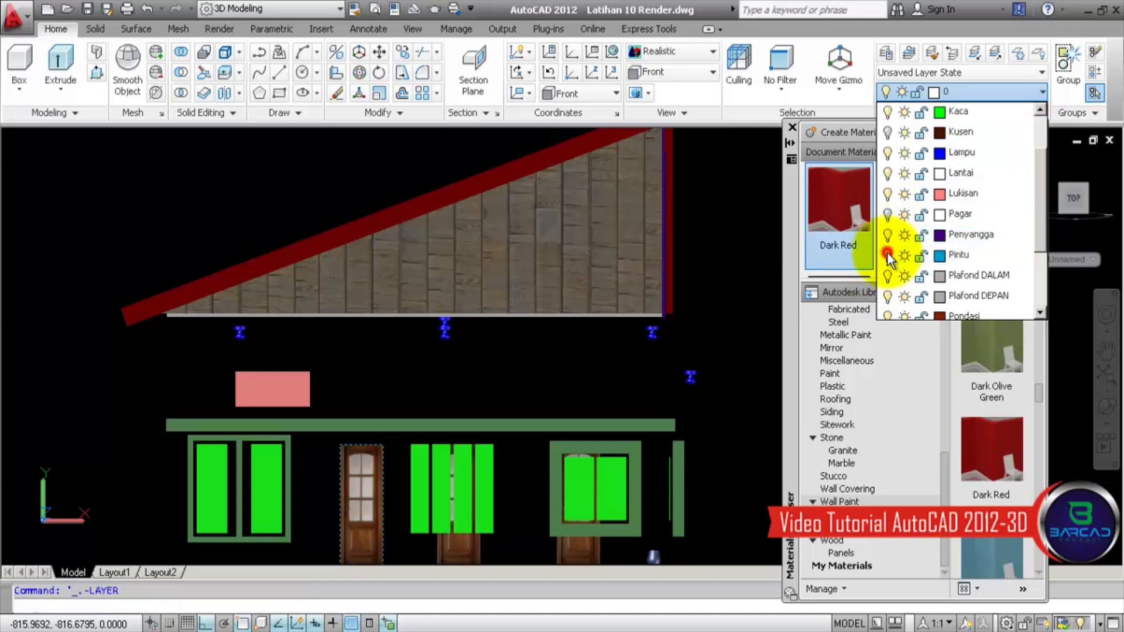
scroll(890, 293, "down", 5)
left_click(887, 297)
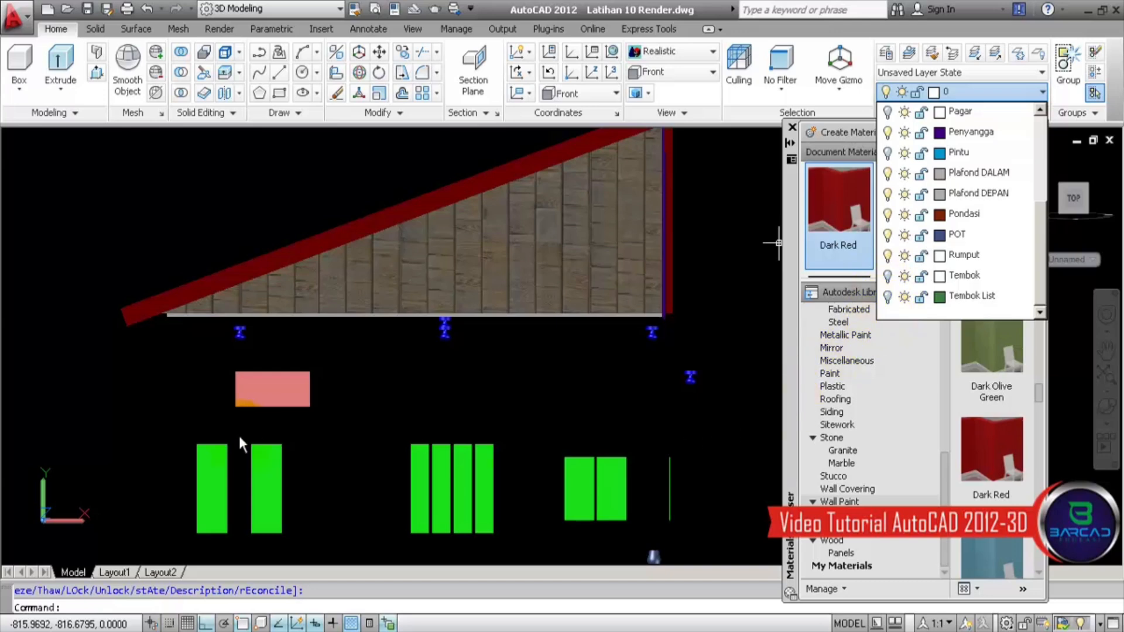
left_click(561, 389)
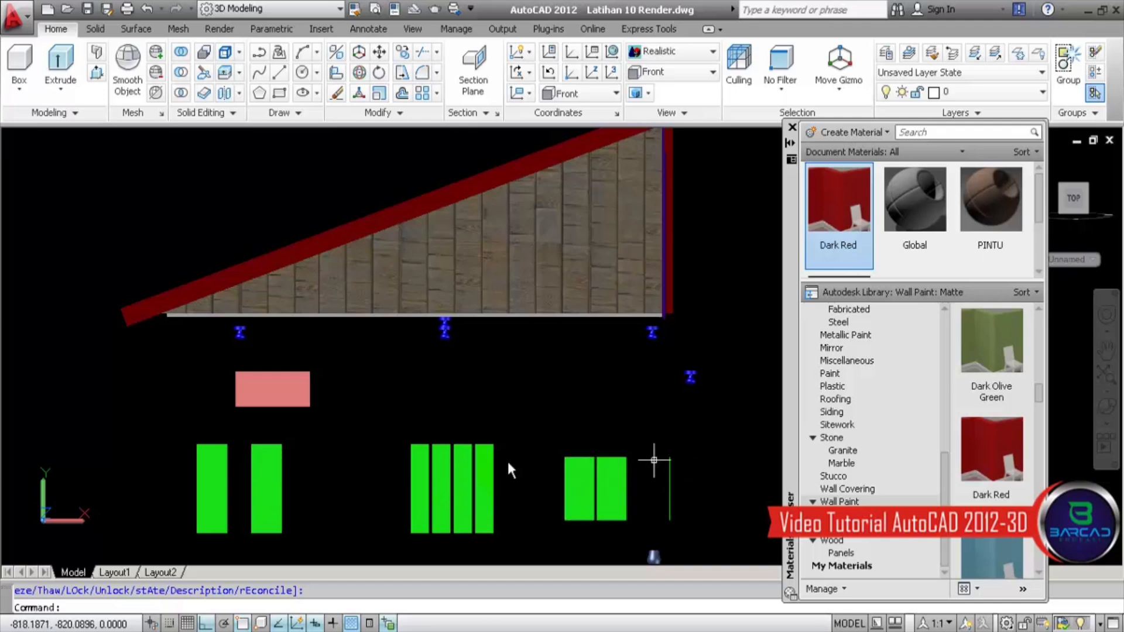
Step: Select all the green Kaca window panes and apply the Blue glass material to them
left_click(175, 434)
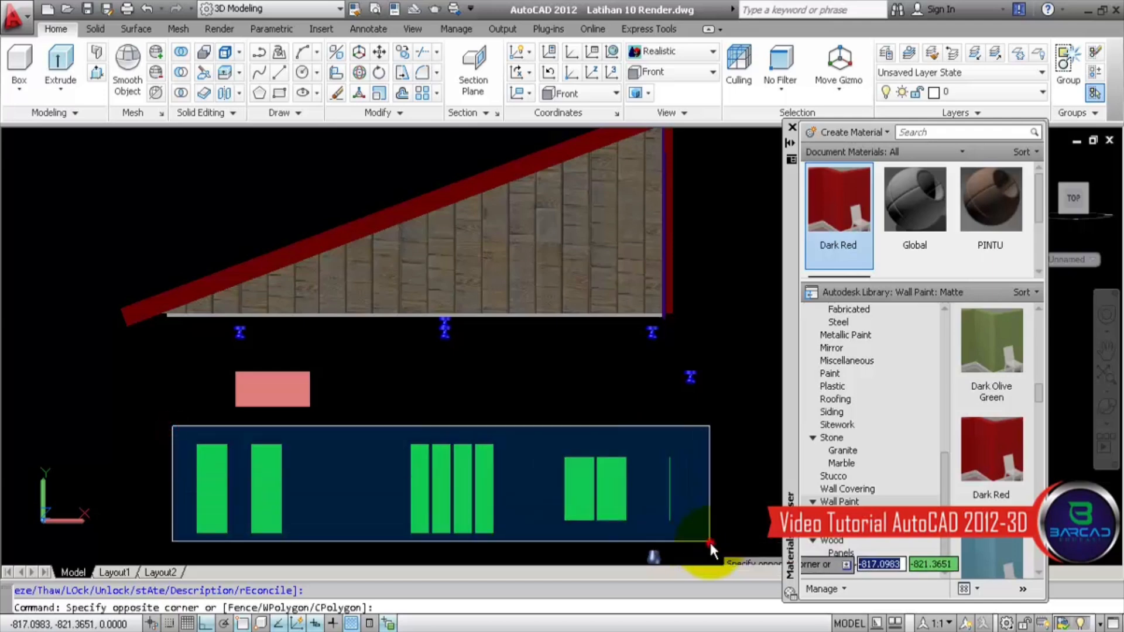
left_click(708, 540)
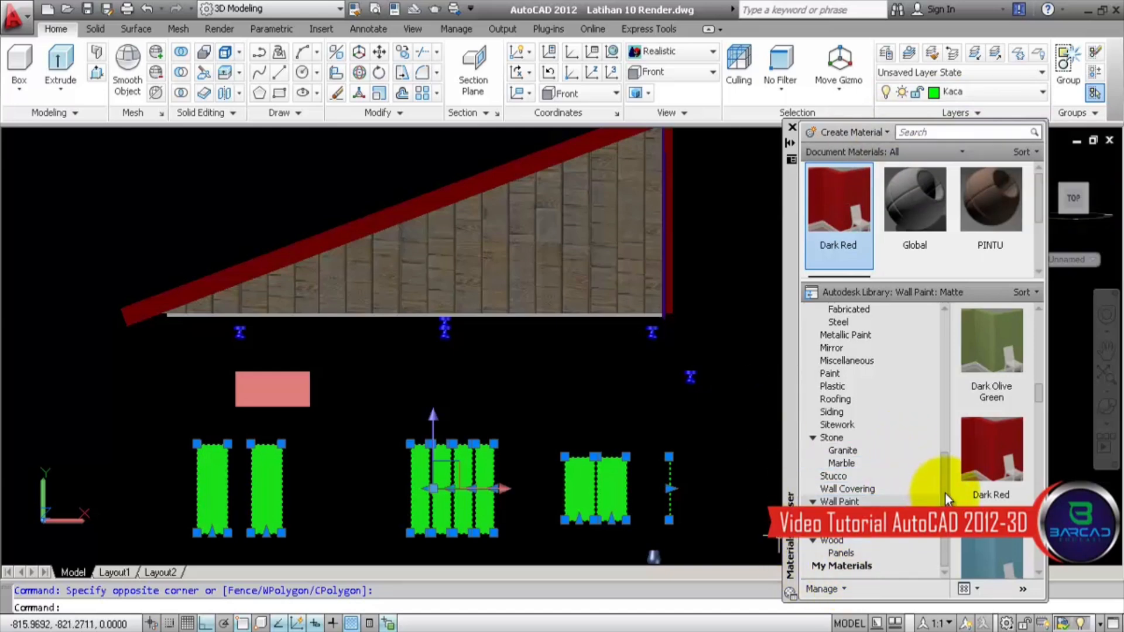
left_click_drag(945, 493, 939, 413)
left_click(867, 375)
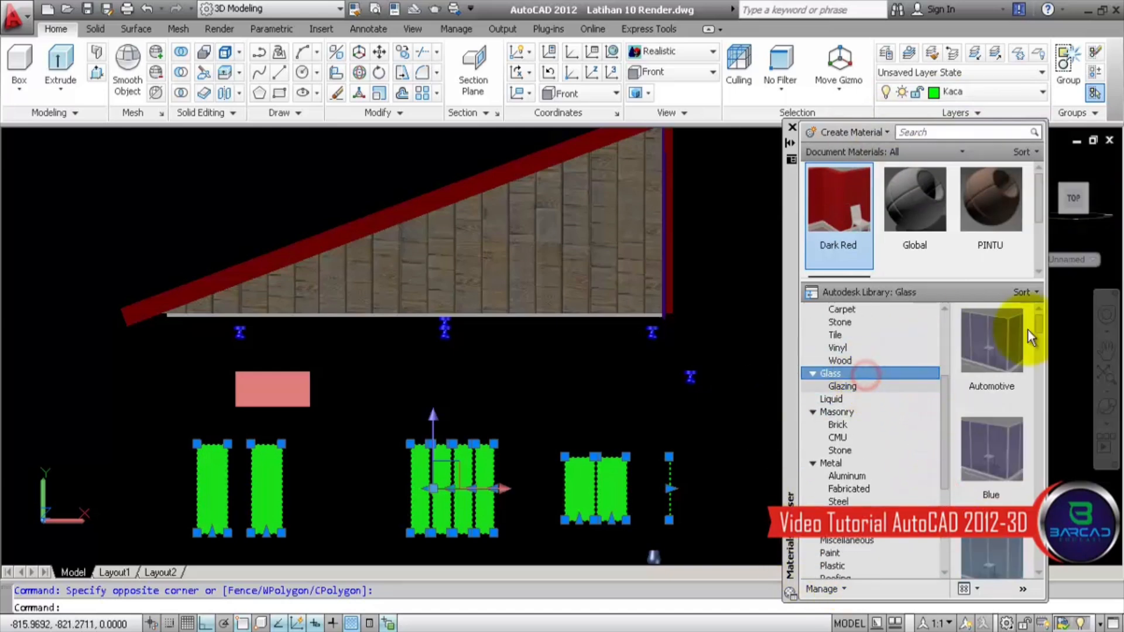
left_click(983, 445)
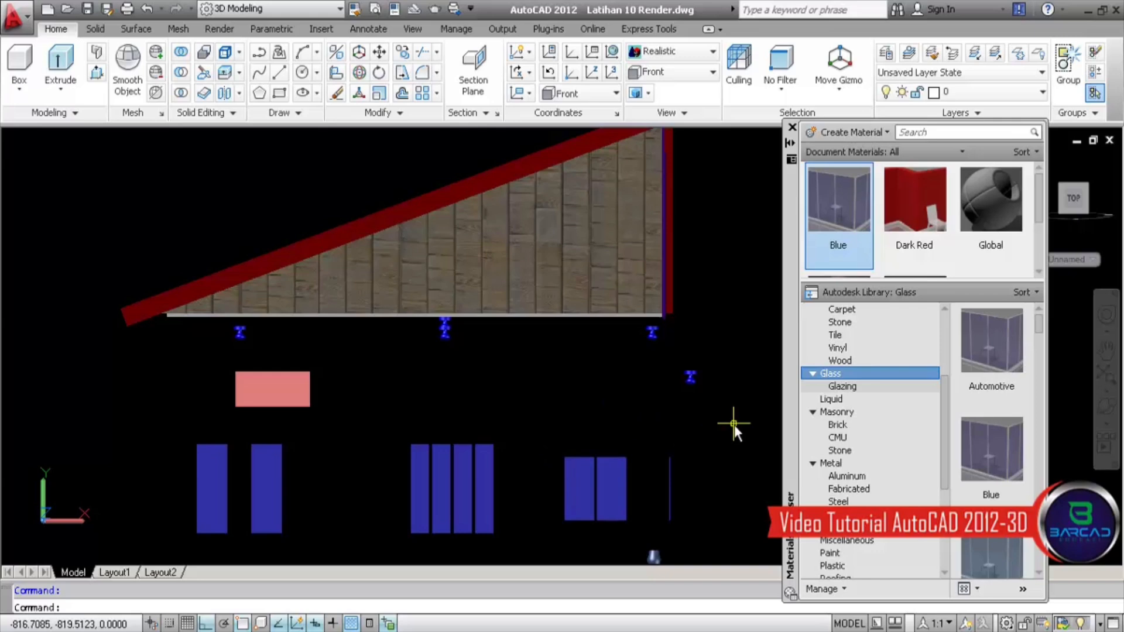
Step: Turn off the Kaca layer and turn on the Kusen layer holding the door and window frames
left_click(973, 94)
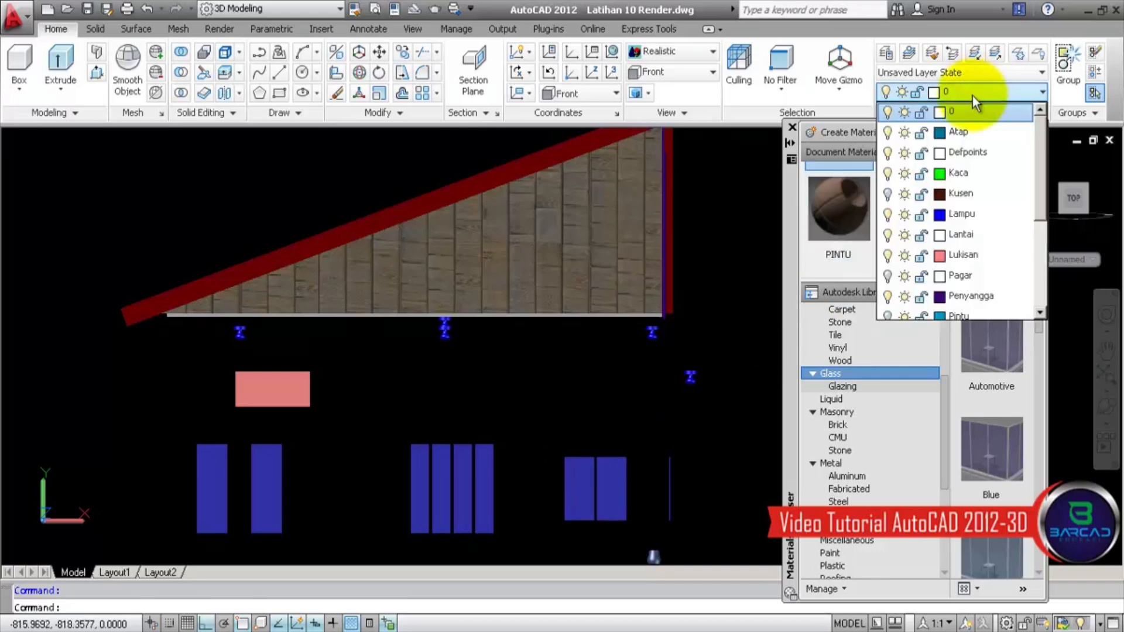
left_click(887, 174)
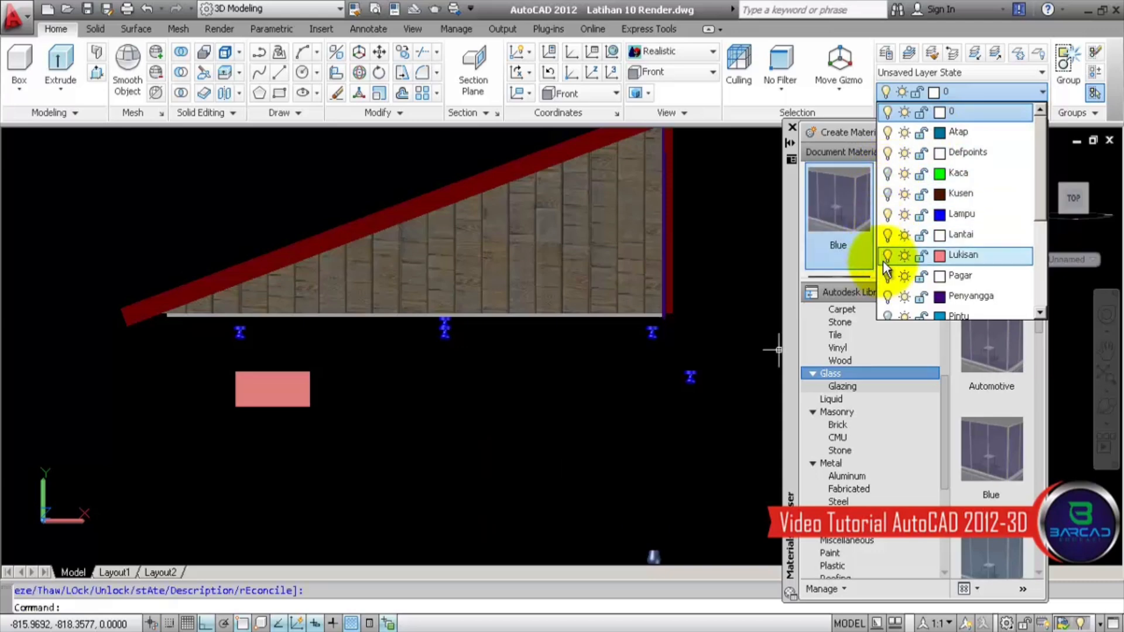
left_click(887, 193)
left_click(970, 91)
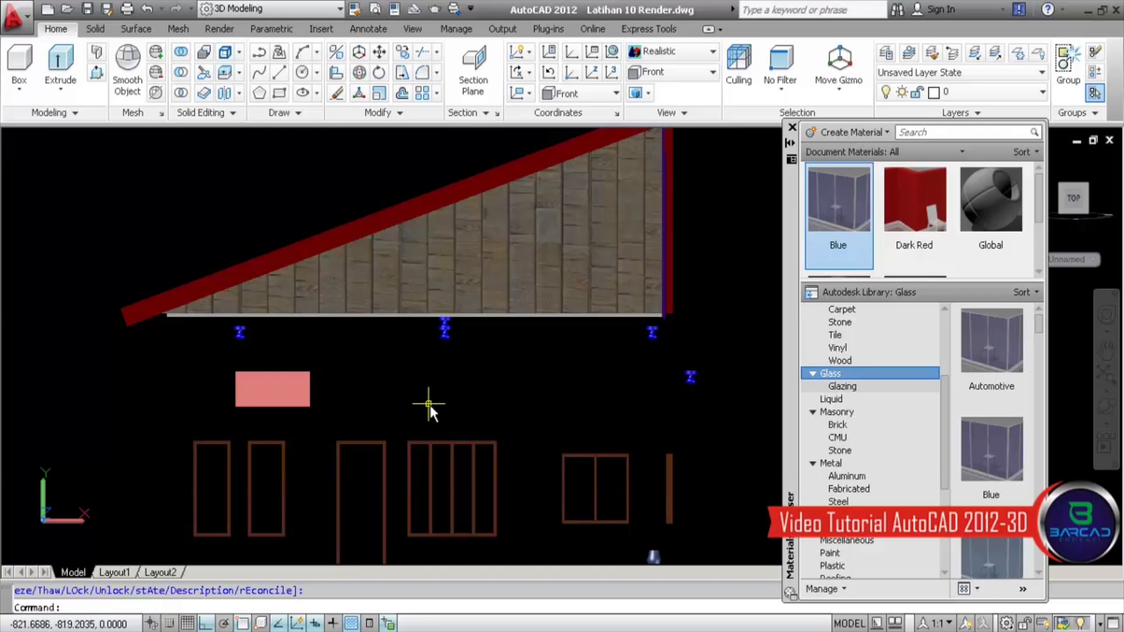
Step: Select all the Kusen door and window frames and apply the Polished Brushed aluminum material to them
middle_click_drag(427, 402, 421, 333)
left_click(683, 372)
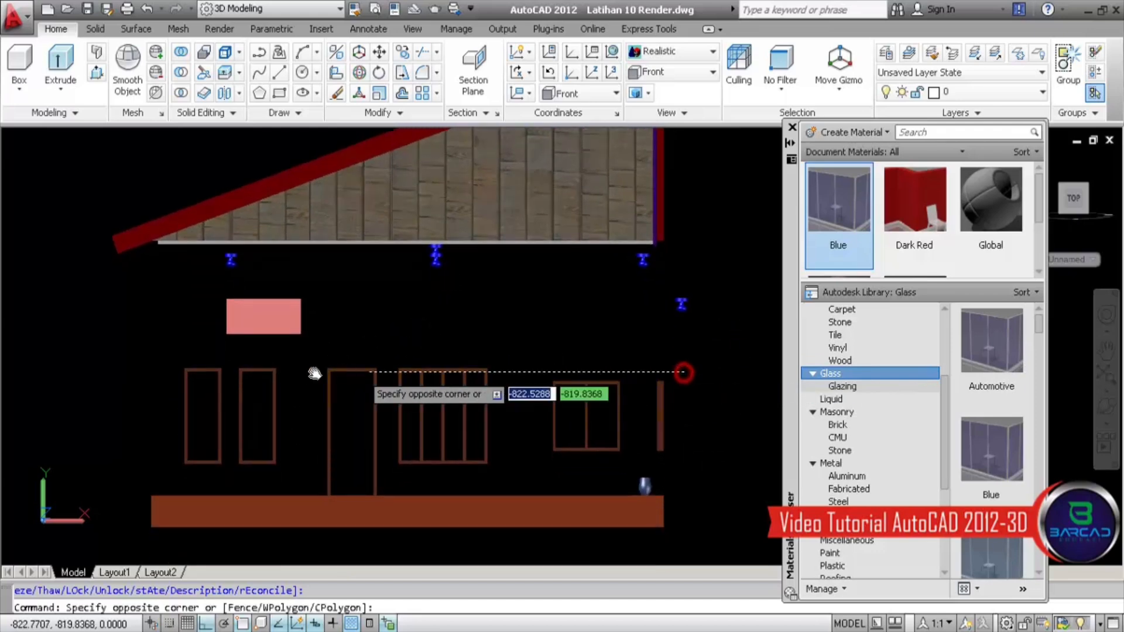
left_click(156, 410)
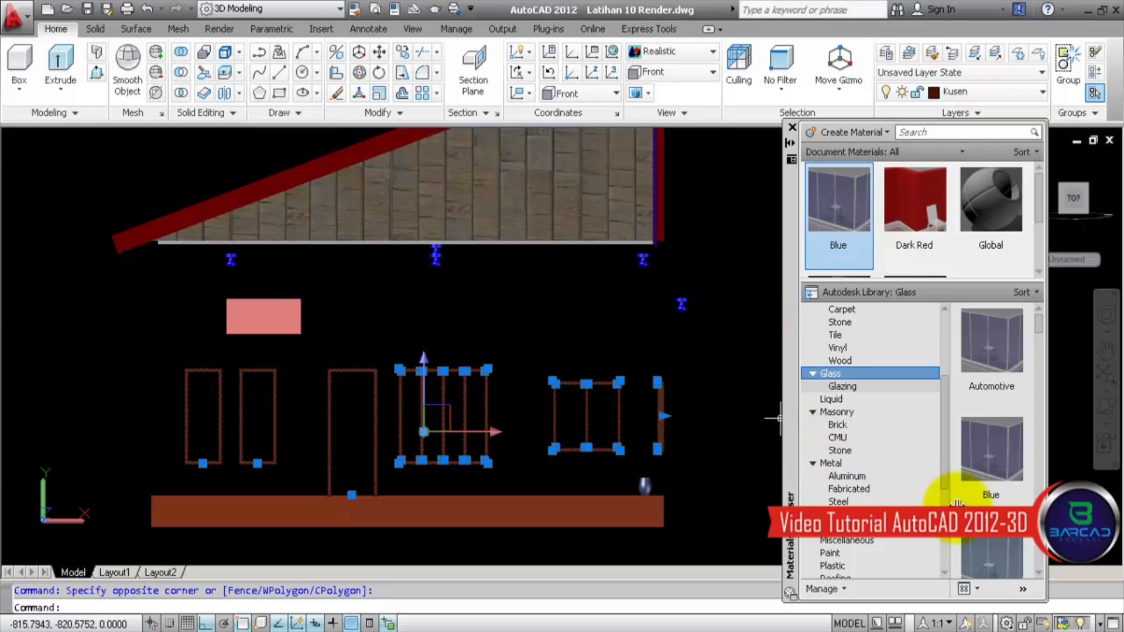
left_click(849, 476)
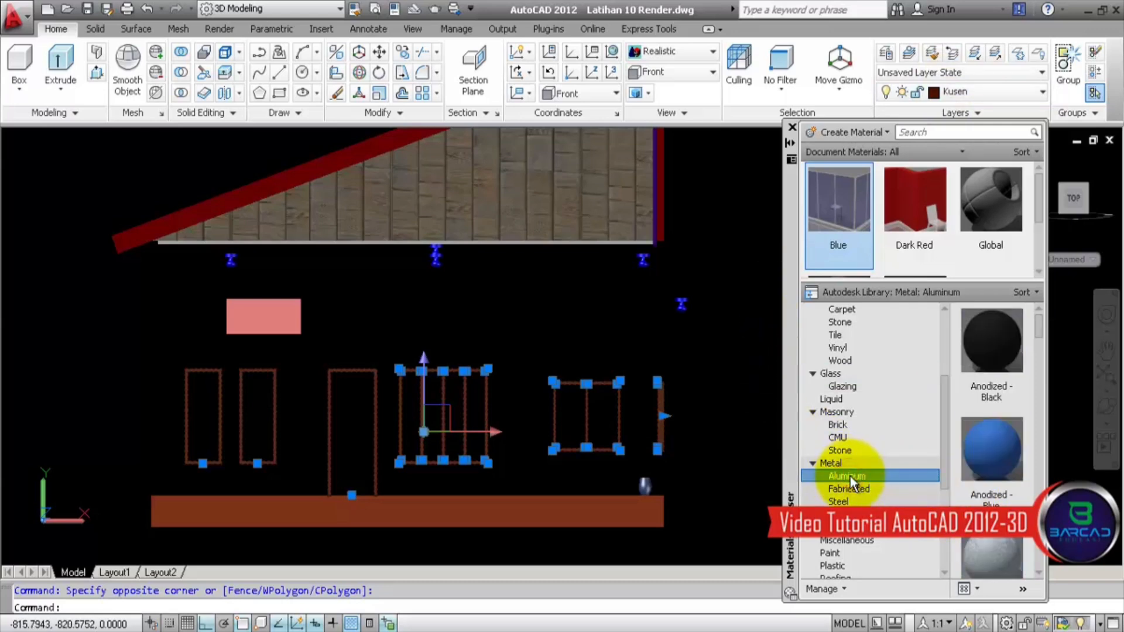
left_click_drag(1041, 332, 1047, 515)
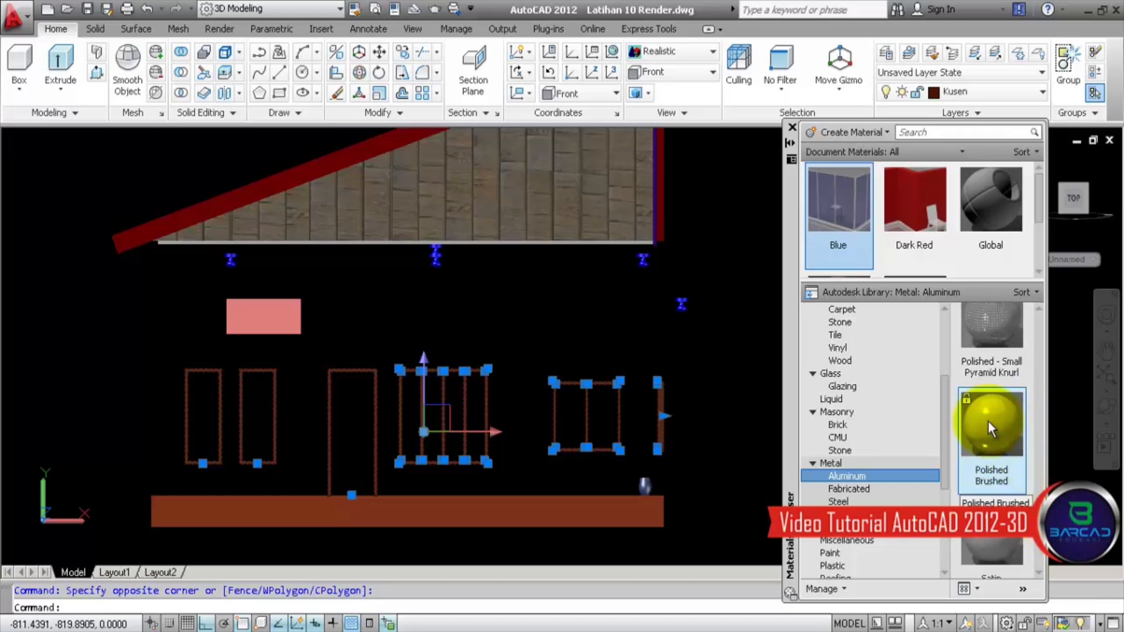
left_click(989, 422)
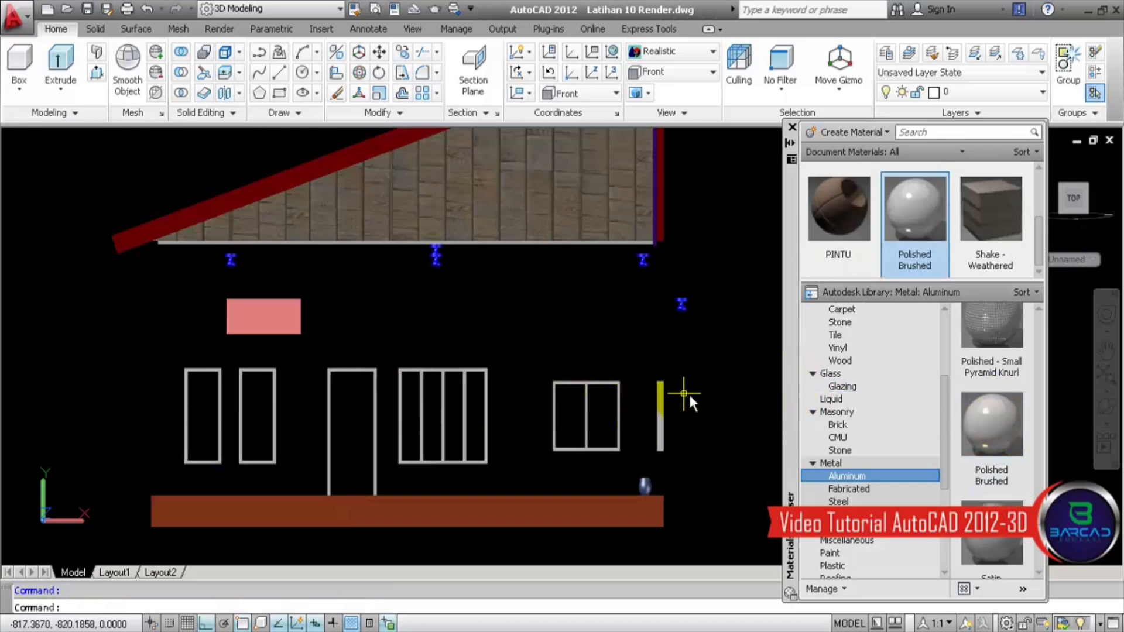
Step: Limit the document materials to the selected objects, check which material the door and window frames use, and show all materials again
scroll(876, 247, "up", 3)
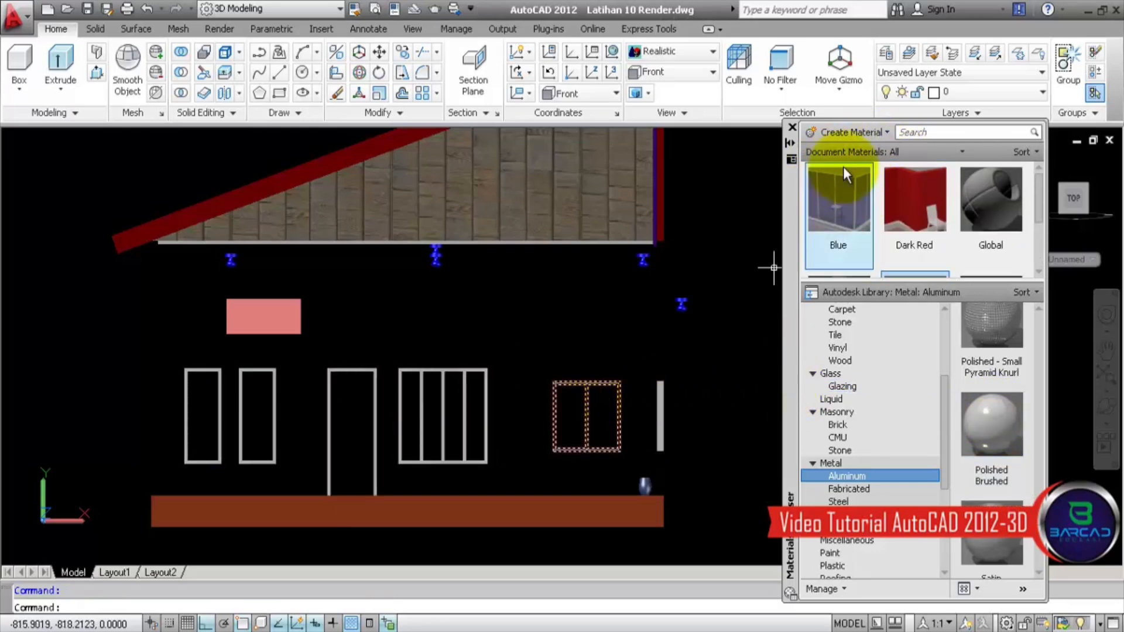
left_click(850, 151)
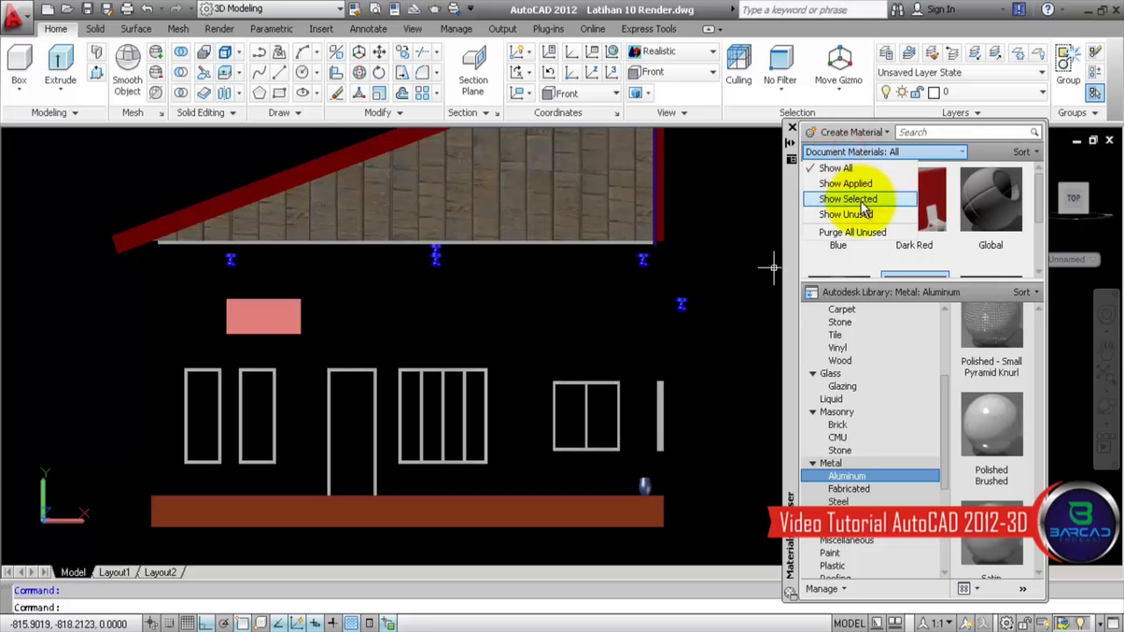
left_click(861, 199)
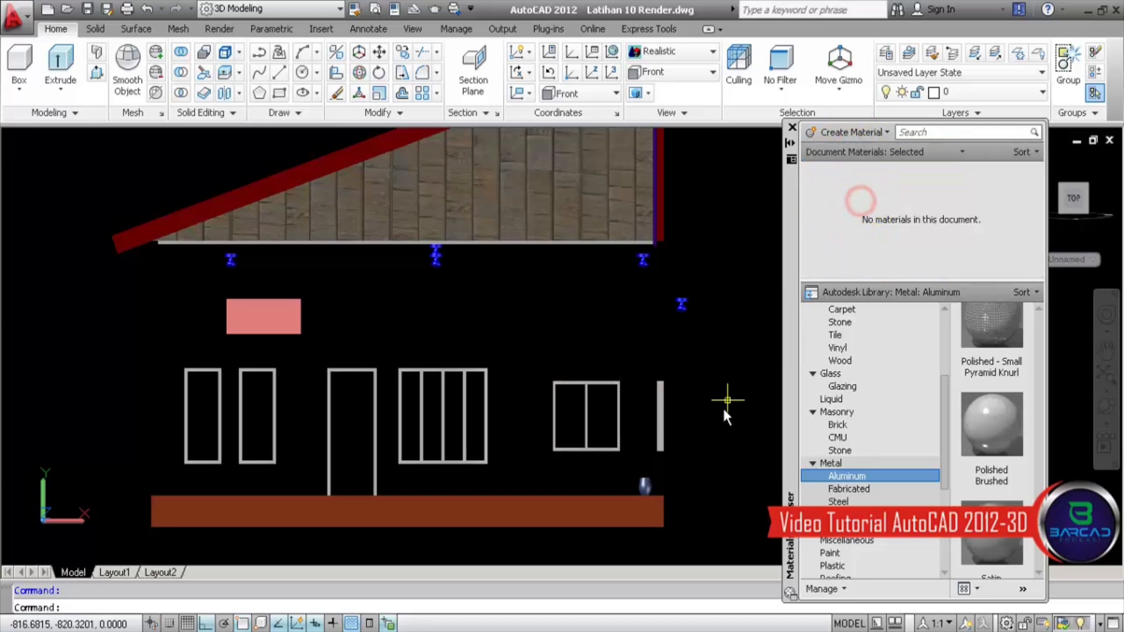
left_click(609, 385)
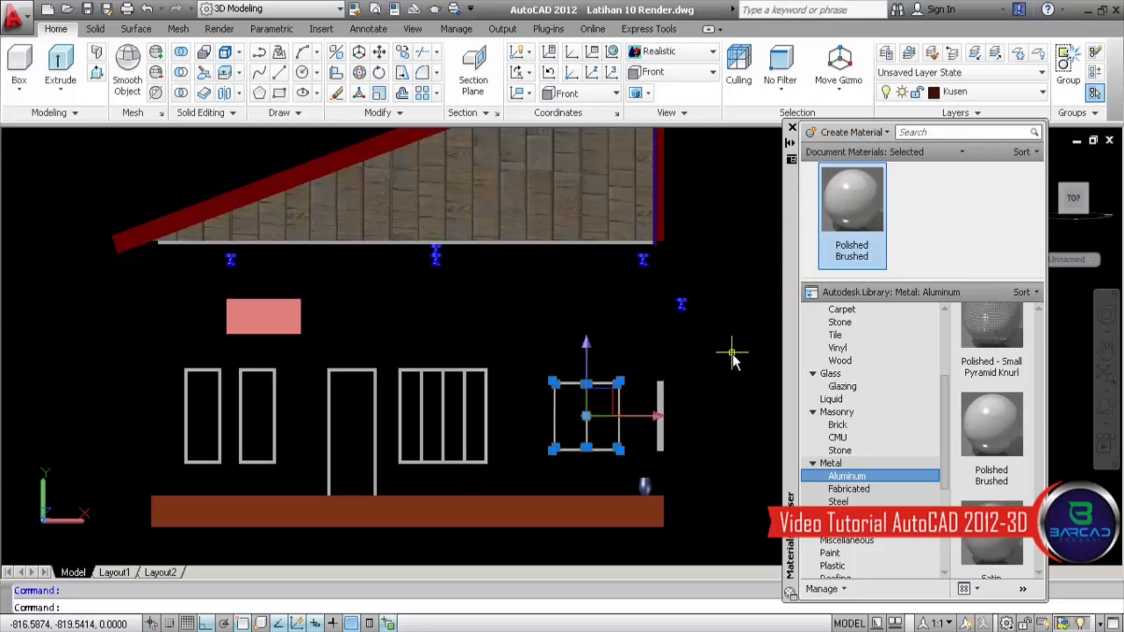
key("Escape")
left_click(696, 376)
left_click(113, 416)
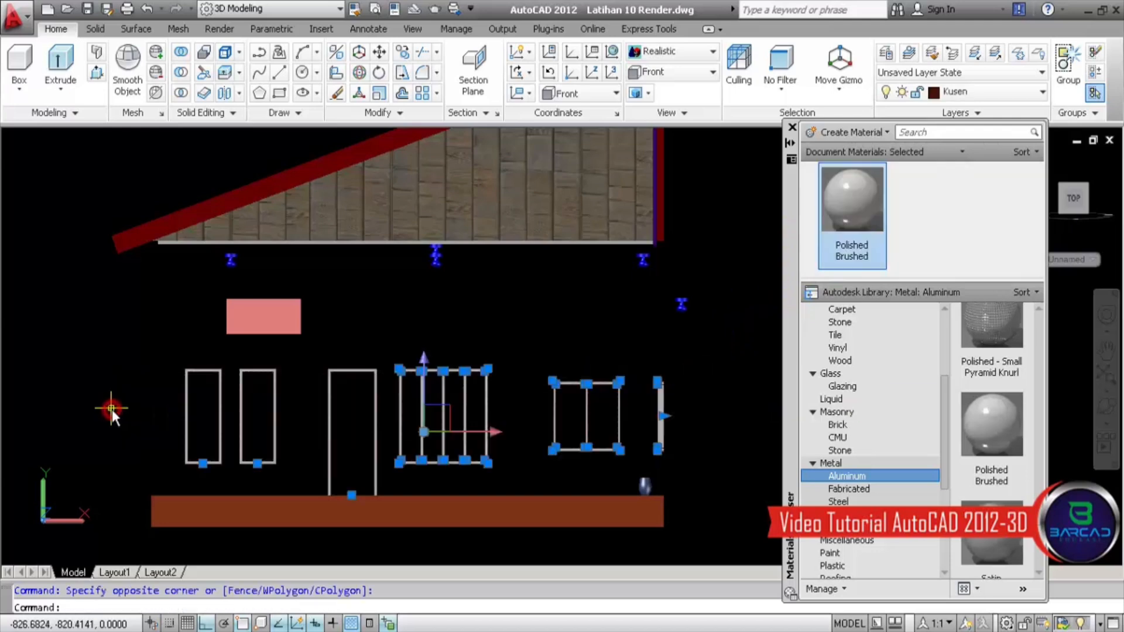
key("Escape")
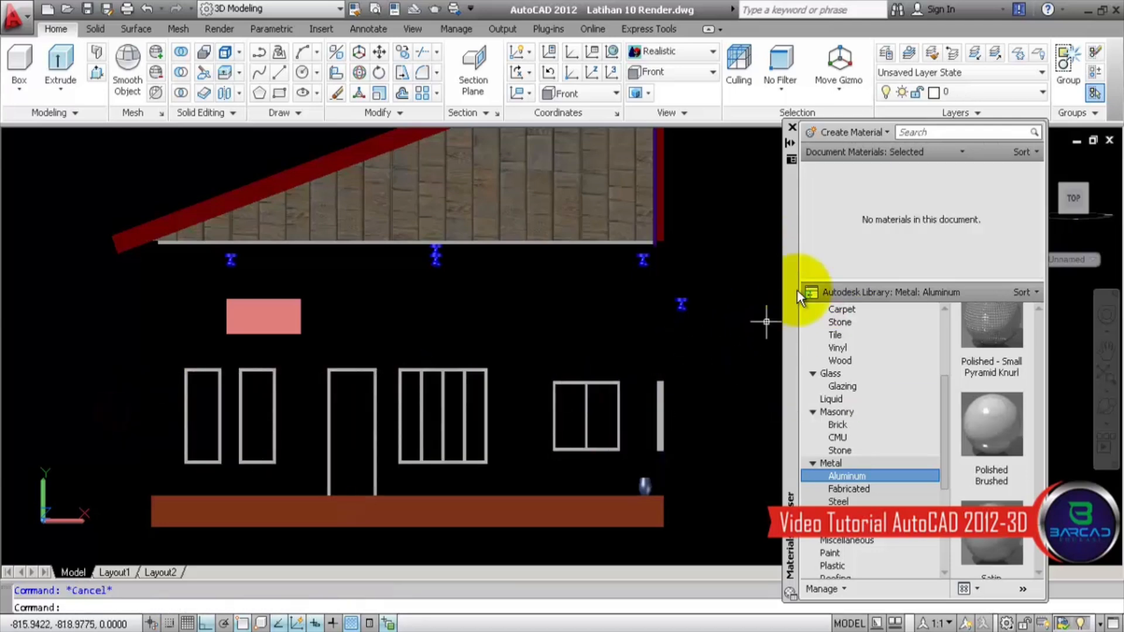
left_click(913, 152)
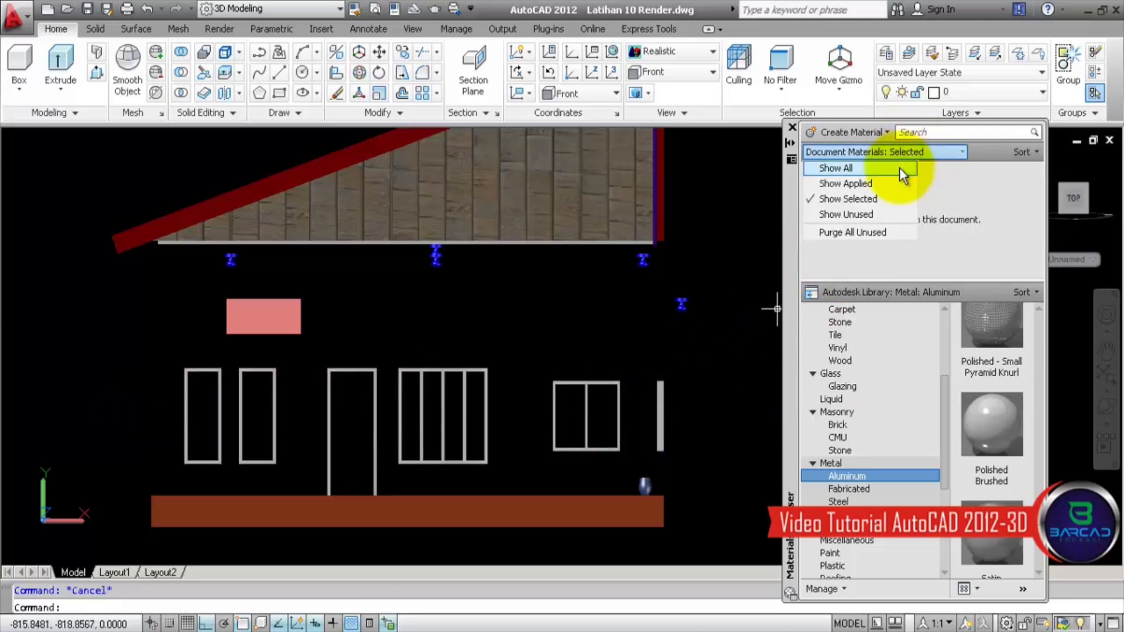
left_click(839, 169)
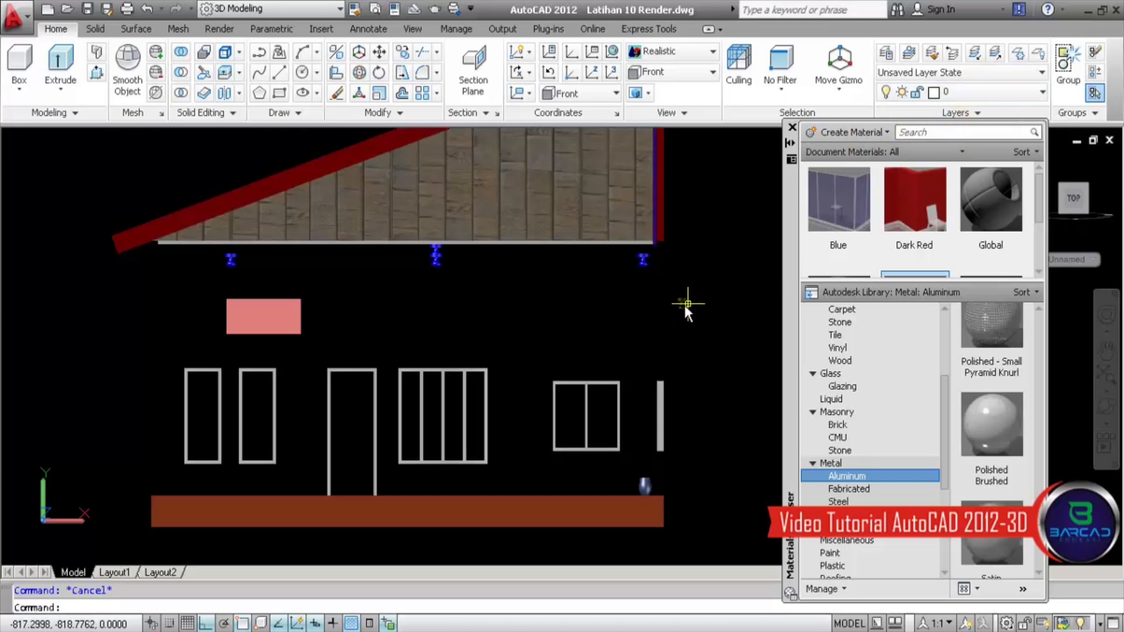
Step: Select all the blue Lampu lamps and apply the Luminous - Translucent Orange glass material to them
left_click(683, 301)
key("Escape")
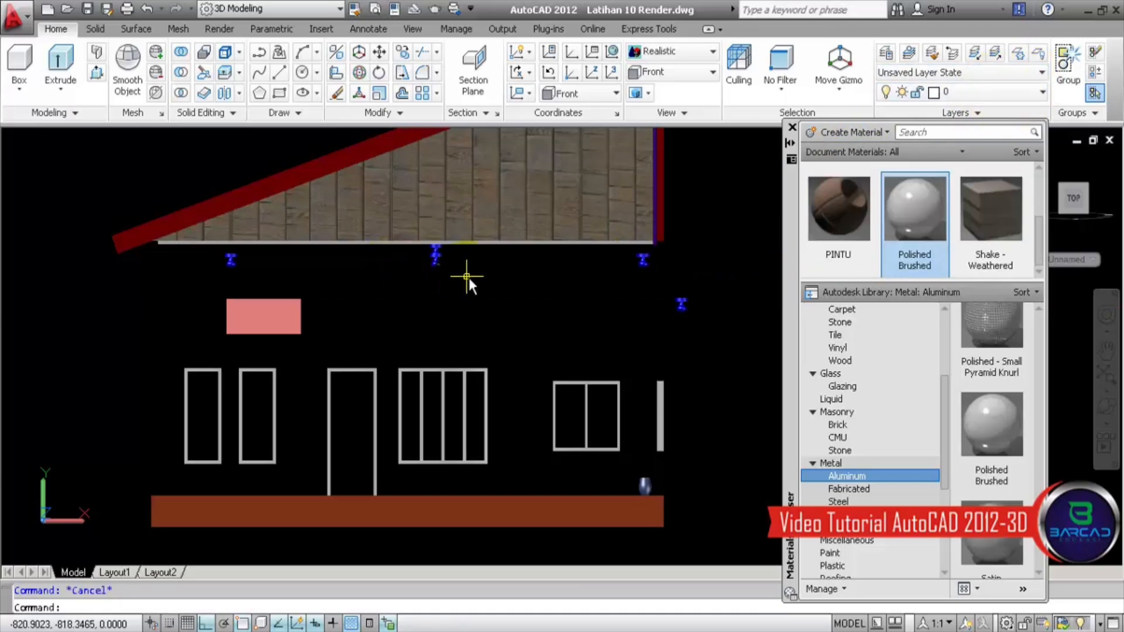
left_click(715, 271)
left_click(665, 314)
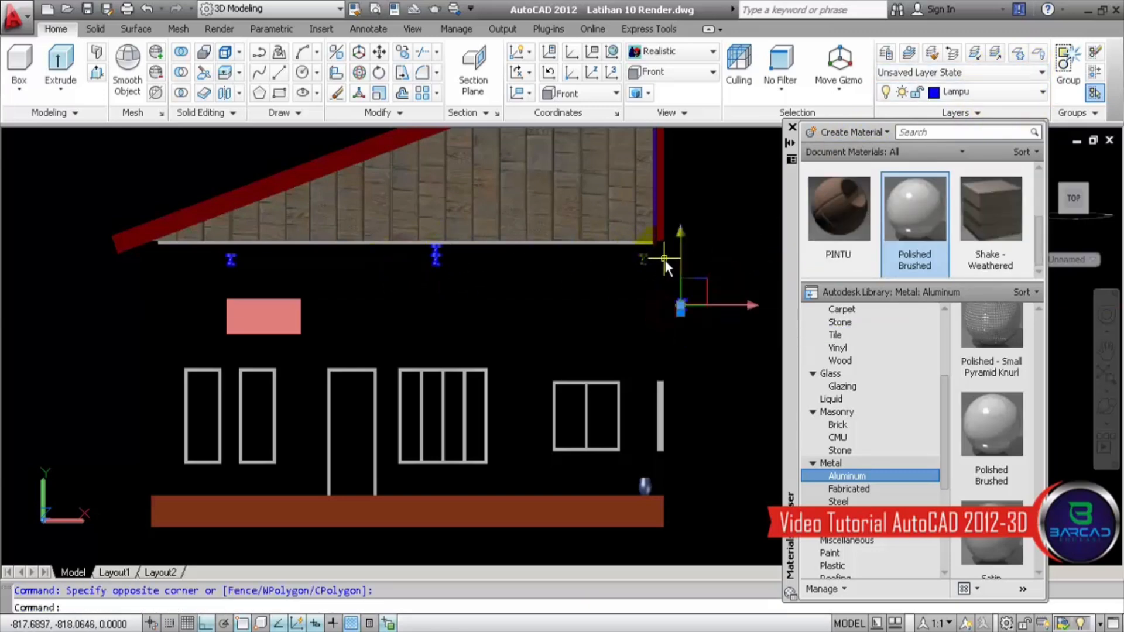
left_click(666, 261)
left_click(210, 265)
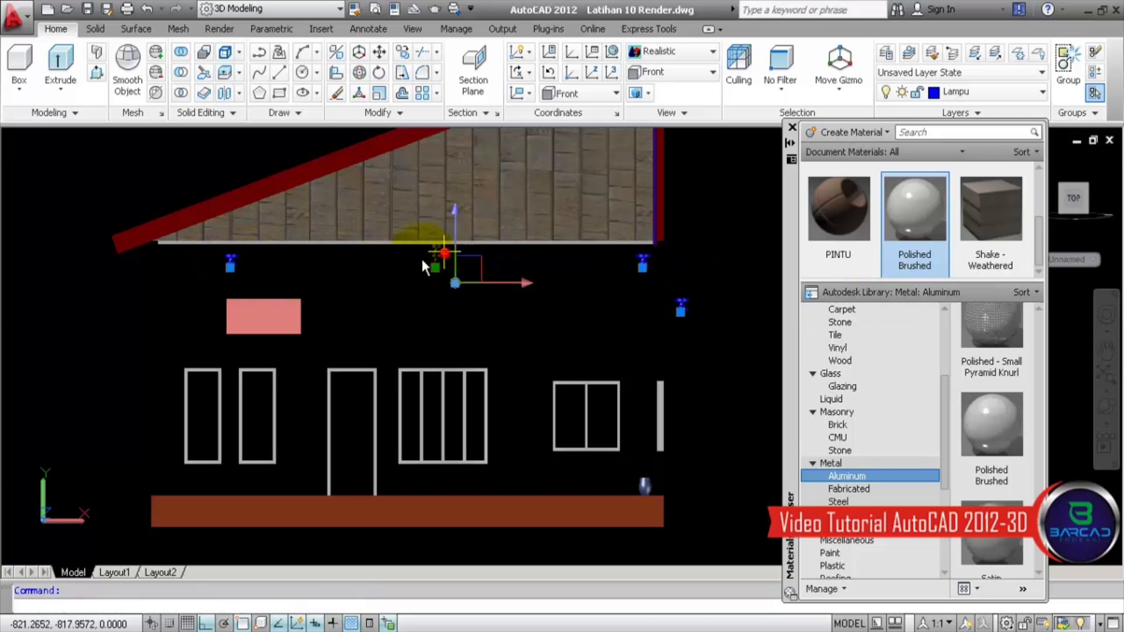
left_click(407, 262)
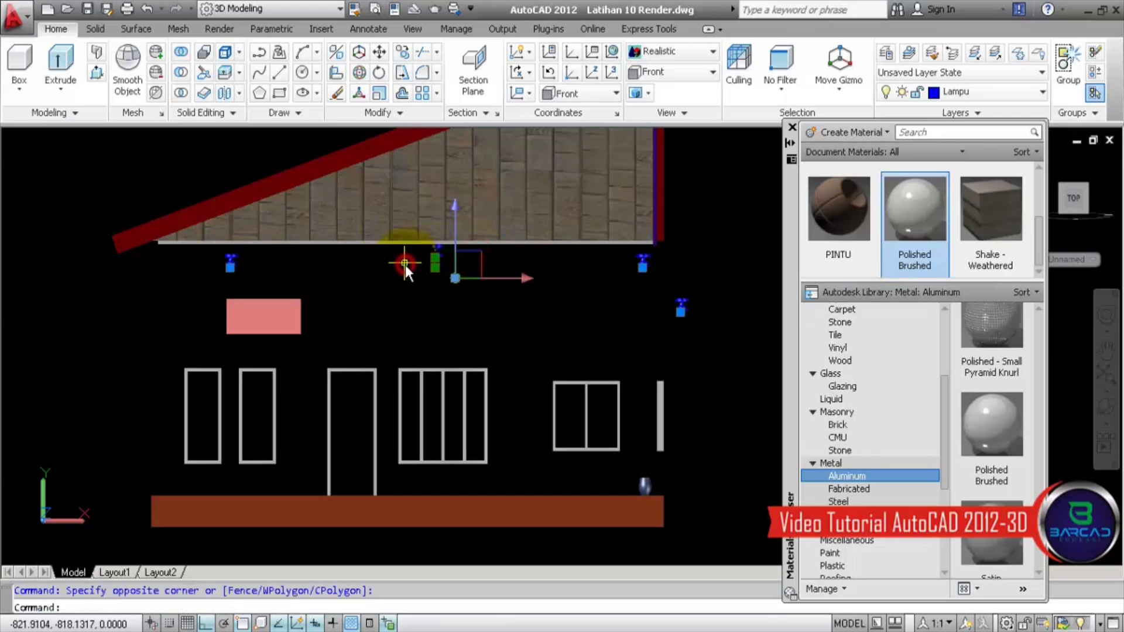
left_click(437, 270)
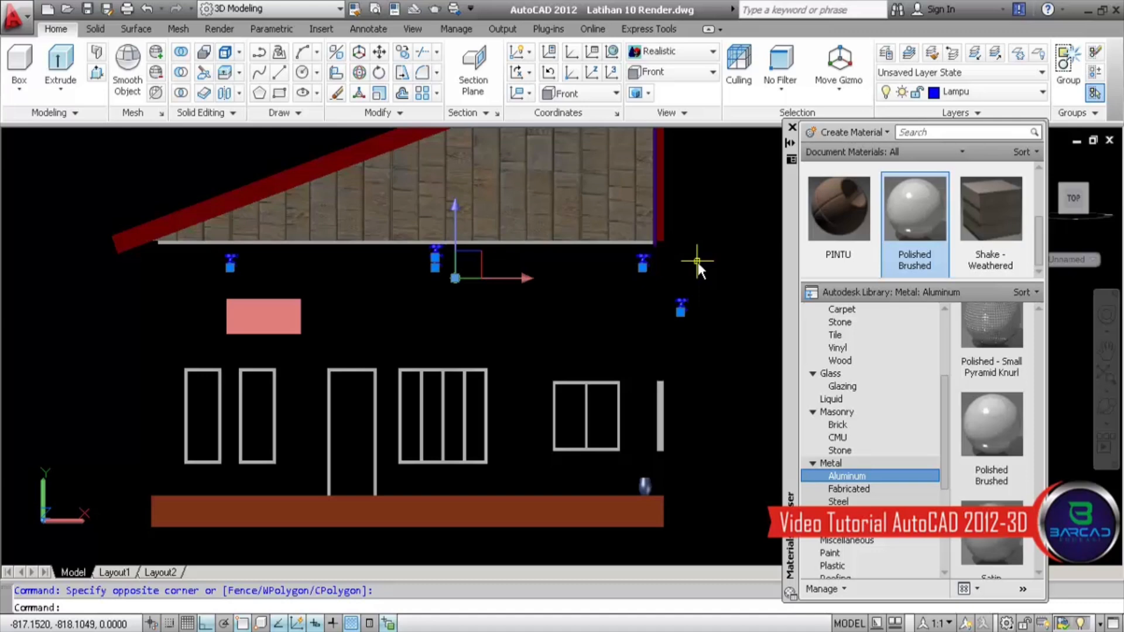
left_click(848, 476)
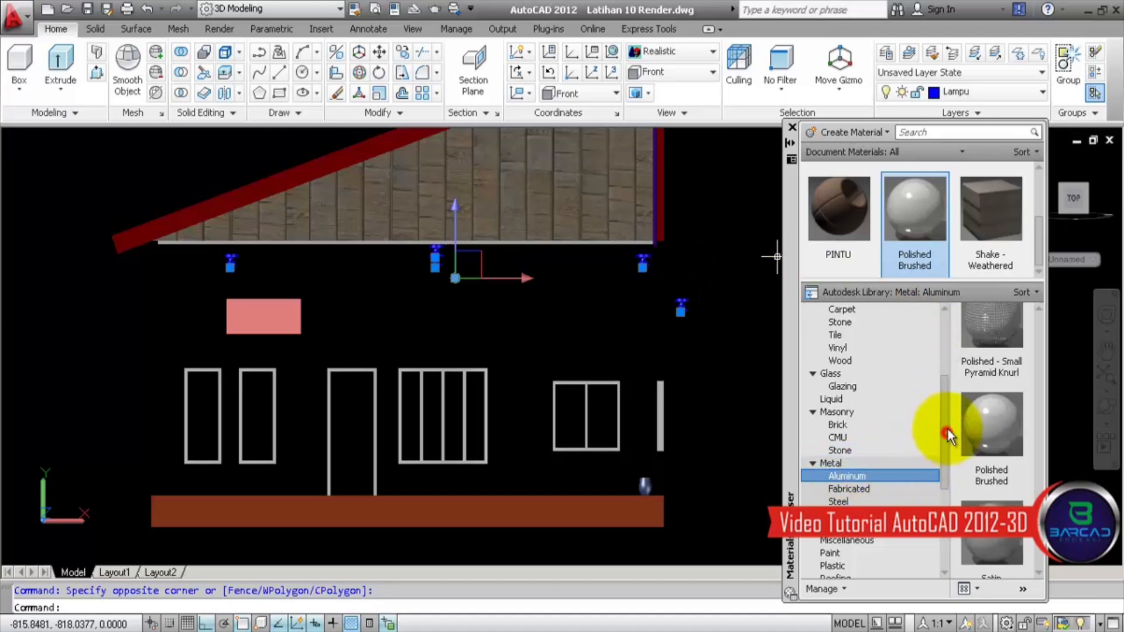
scroll(947, 430, "up", 1)
left_click(842, 398)
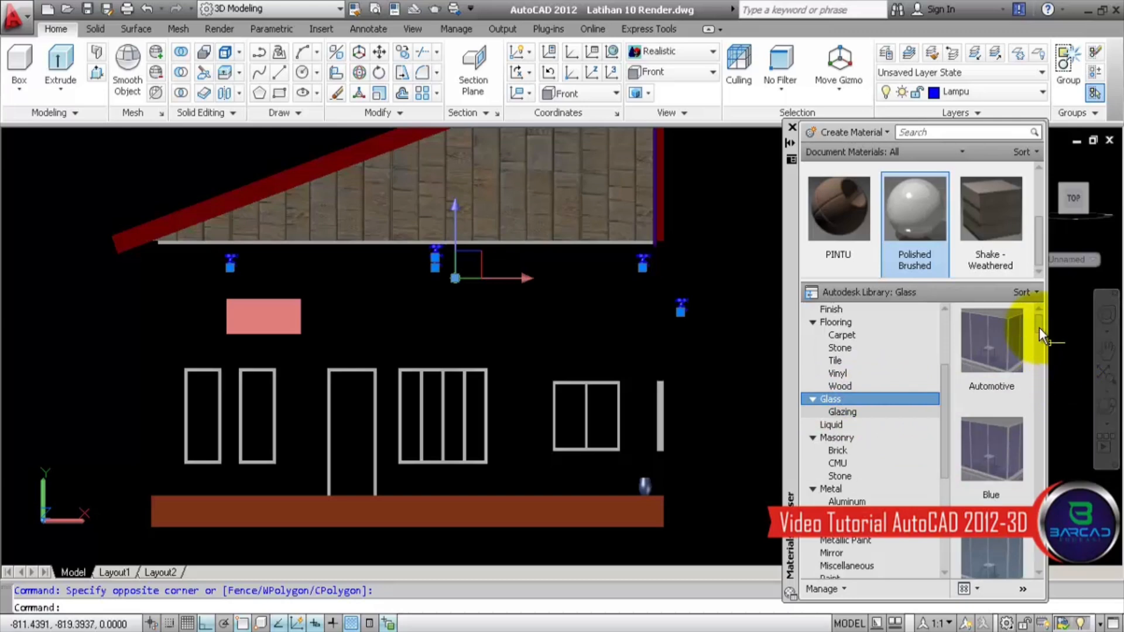
left_click_drag(1039, 328, 1042, 497)
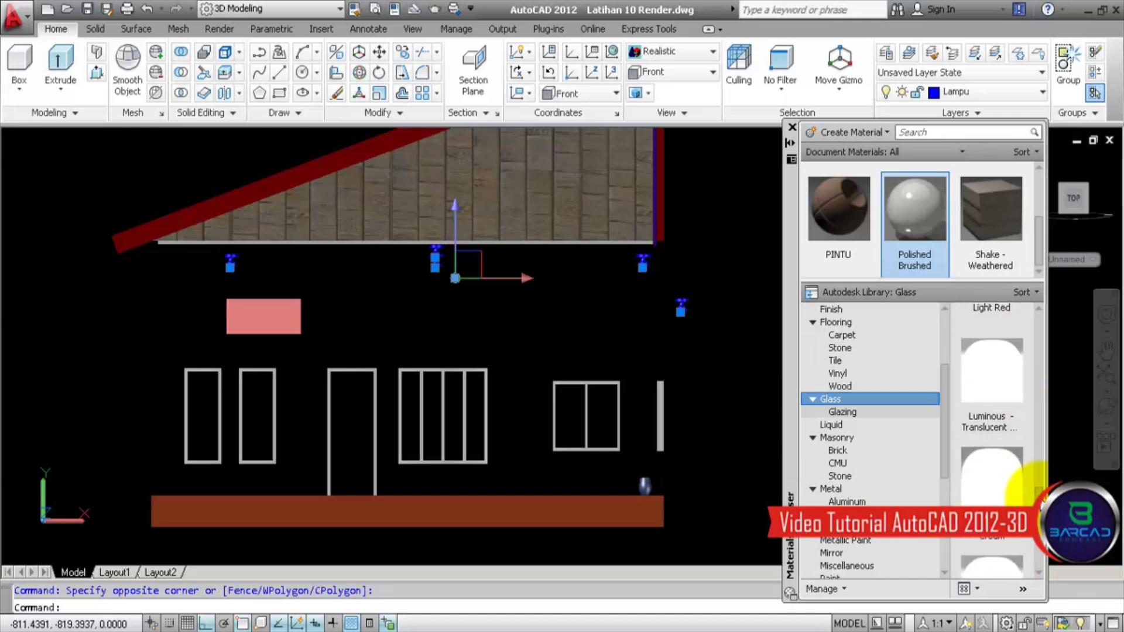
left_click(993, 374)
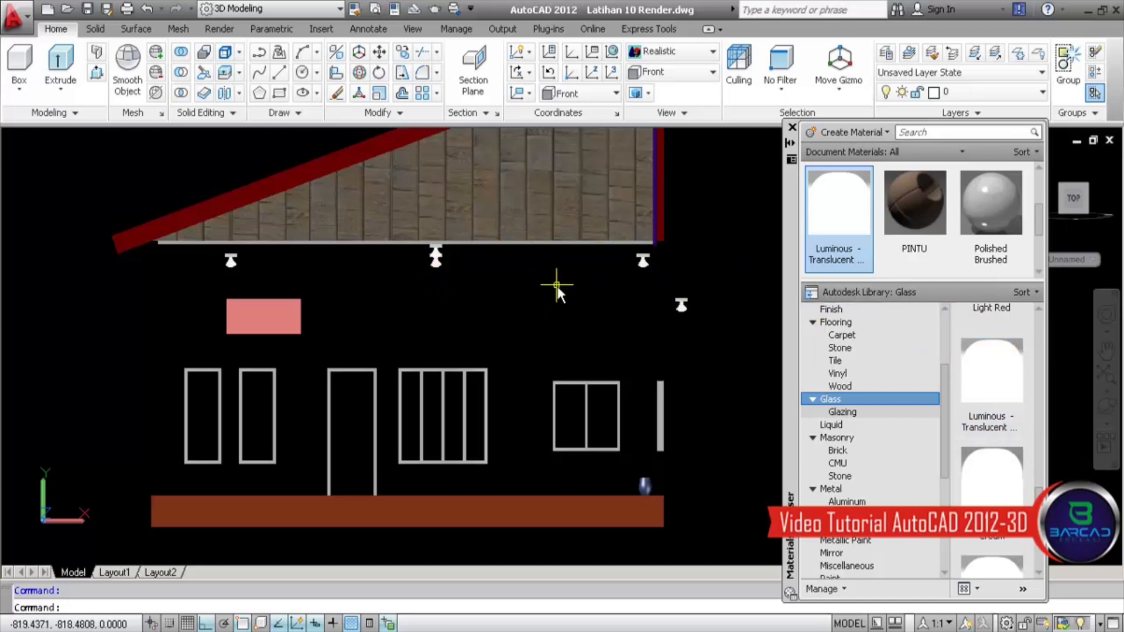
Step: Turn on the Tembok List layer with the green wall trim and turn off the Kusen layer
left_click(1003, 91)
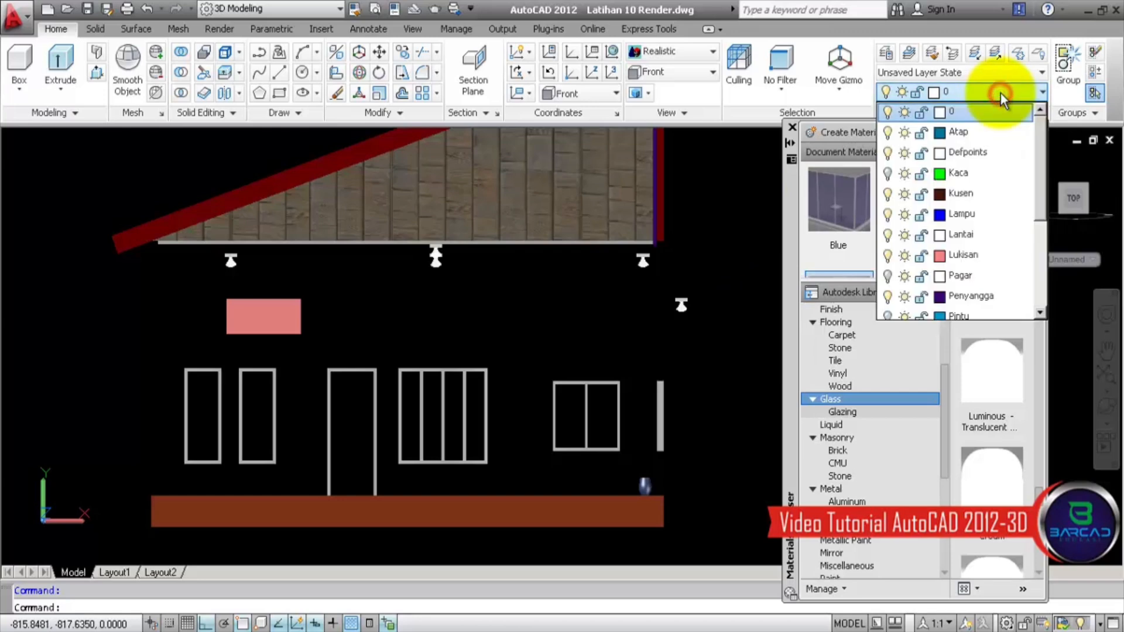
scroll(948, 261, "down", 3)
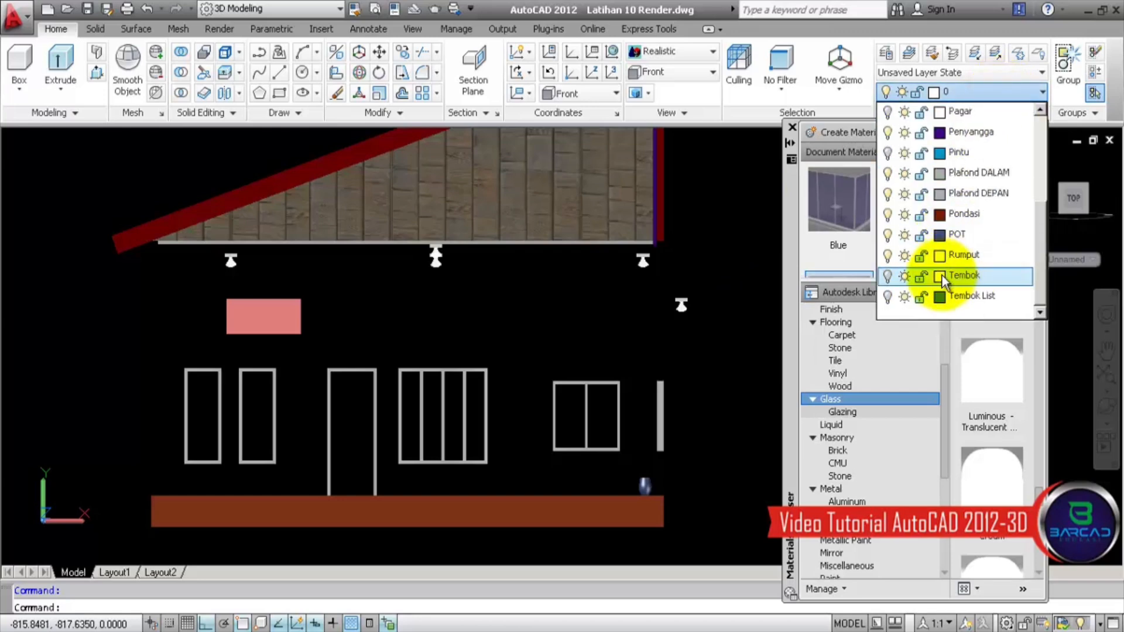
left_click(888, 296)
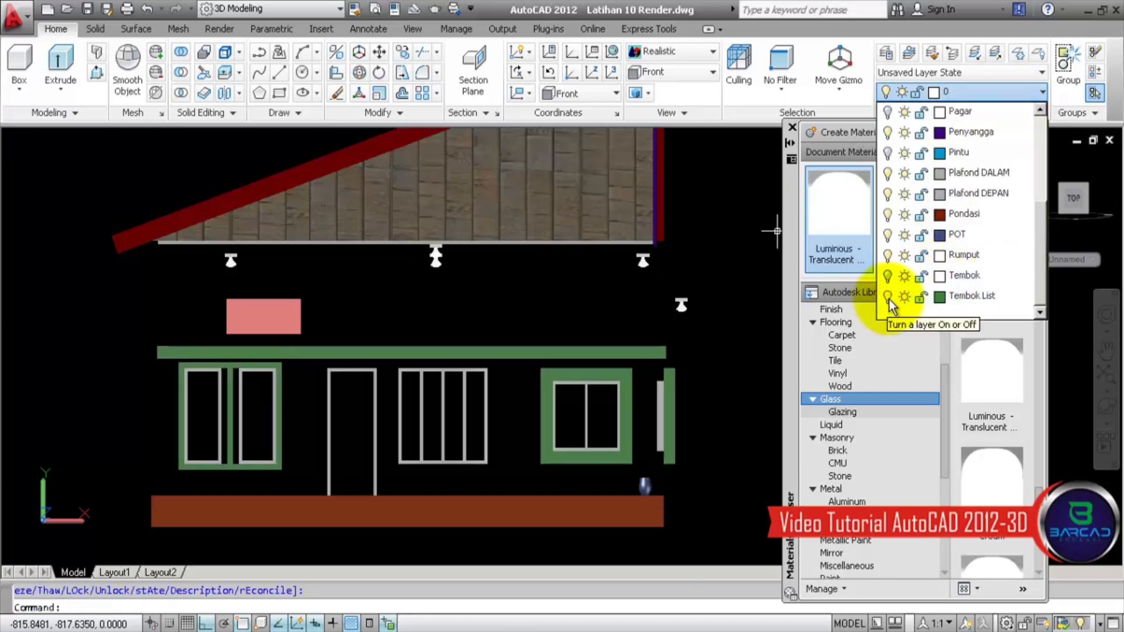
scroll(890, 300, "up", 3)
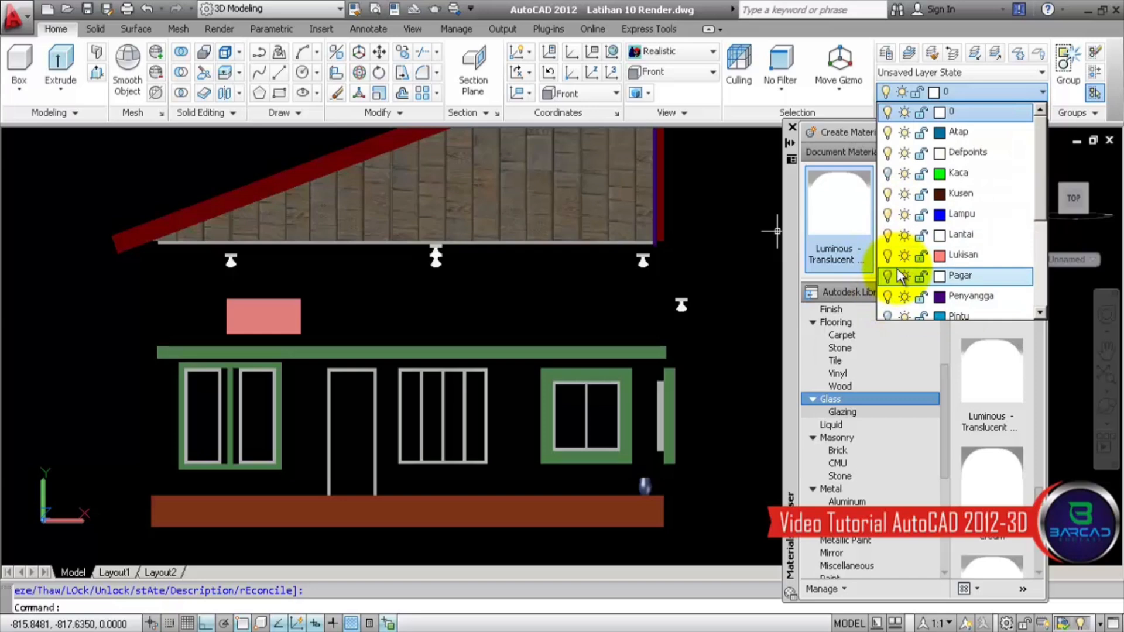
left_click(888, 194)
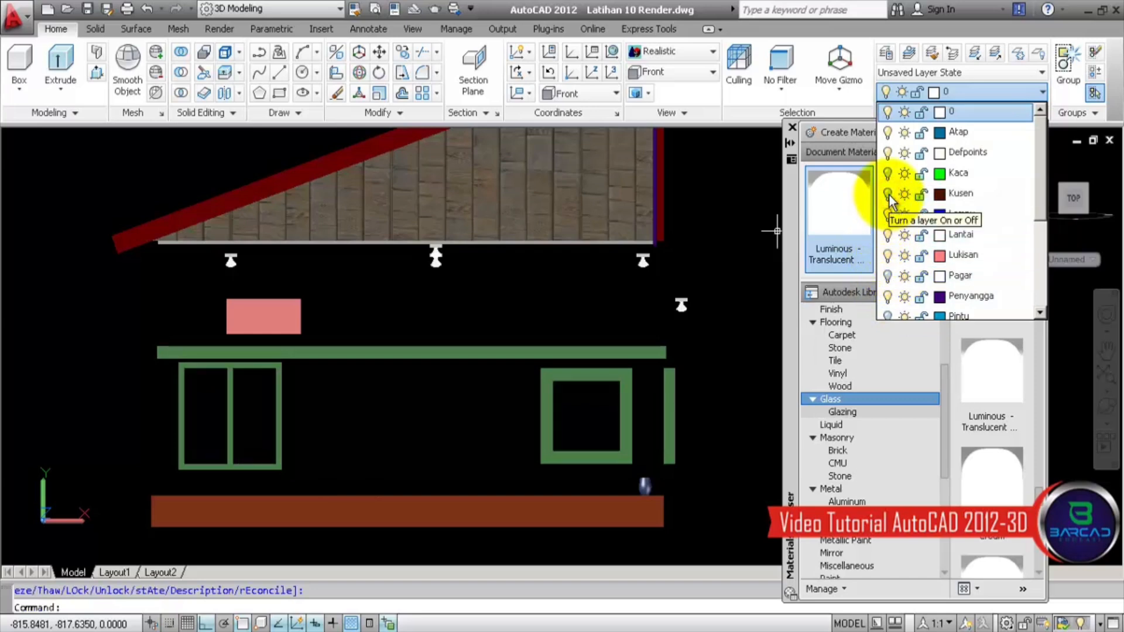
left_click(976, 94)
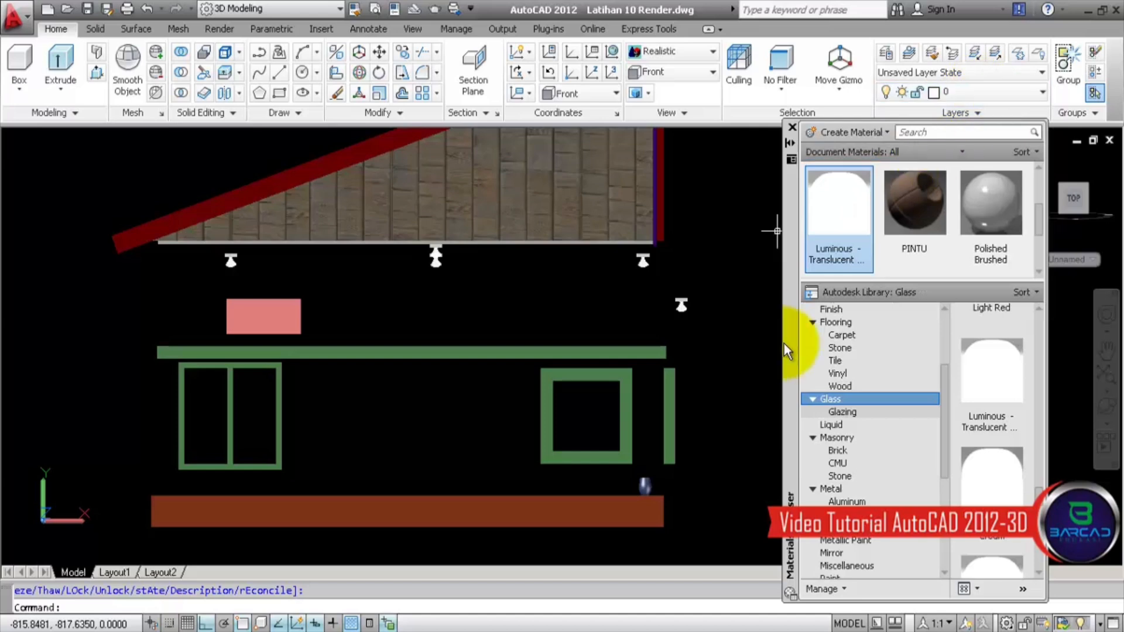
Step: Select all the green Tembok List wall trim and apply the Cyan matte wall paint to it
left_click(698, 345)
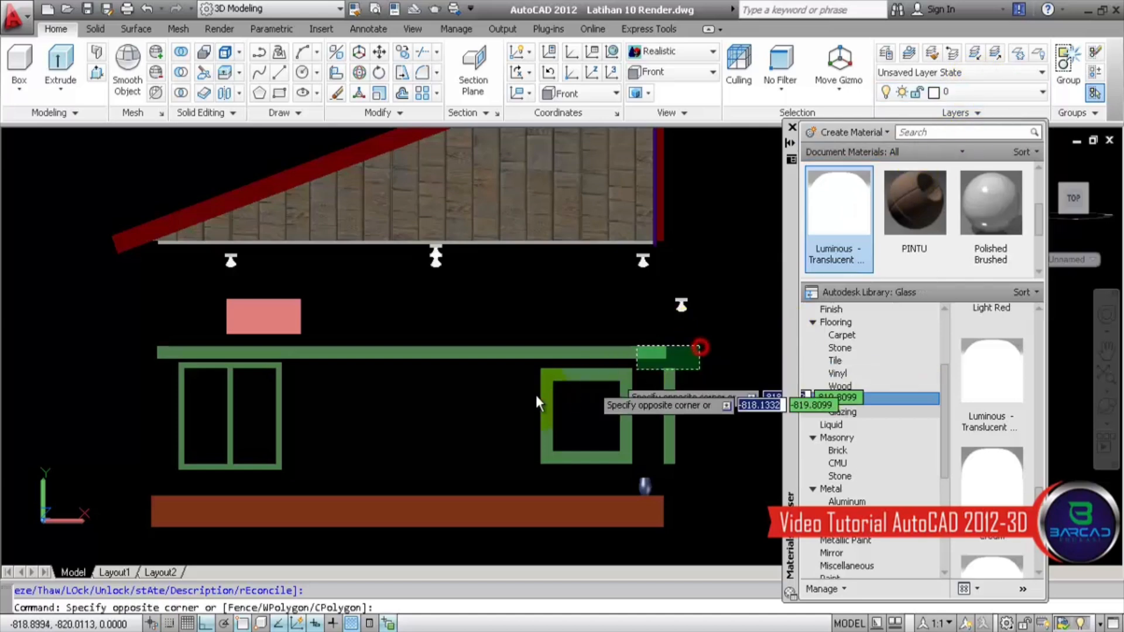
left_click(123, 424)
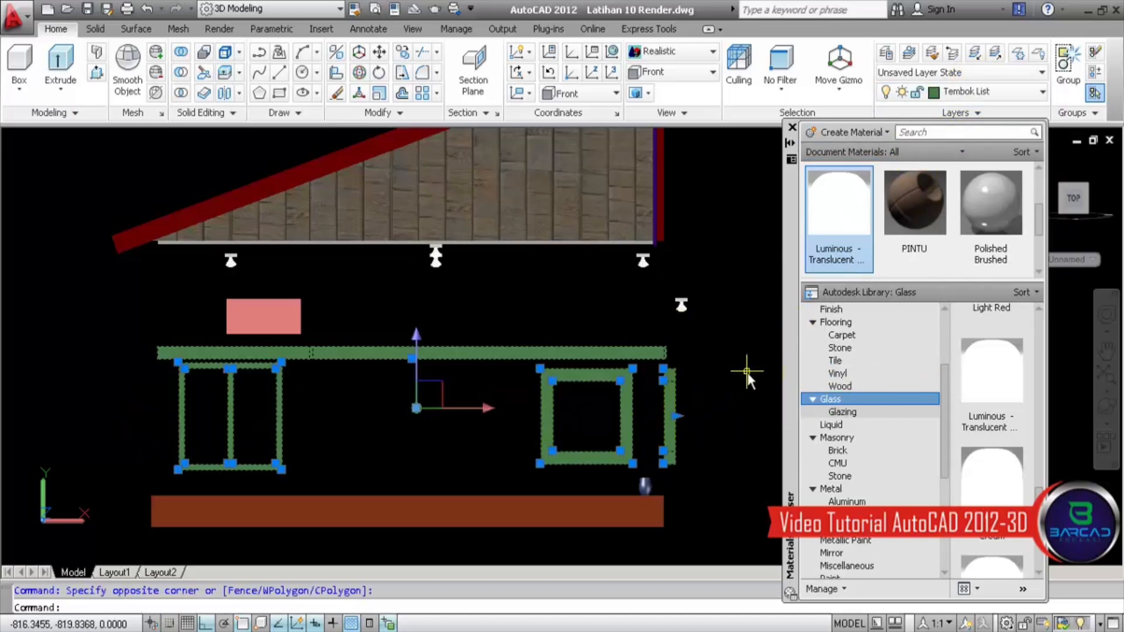
scroll(880, 222, "up", 2)
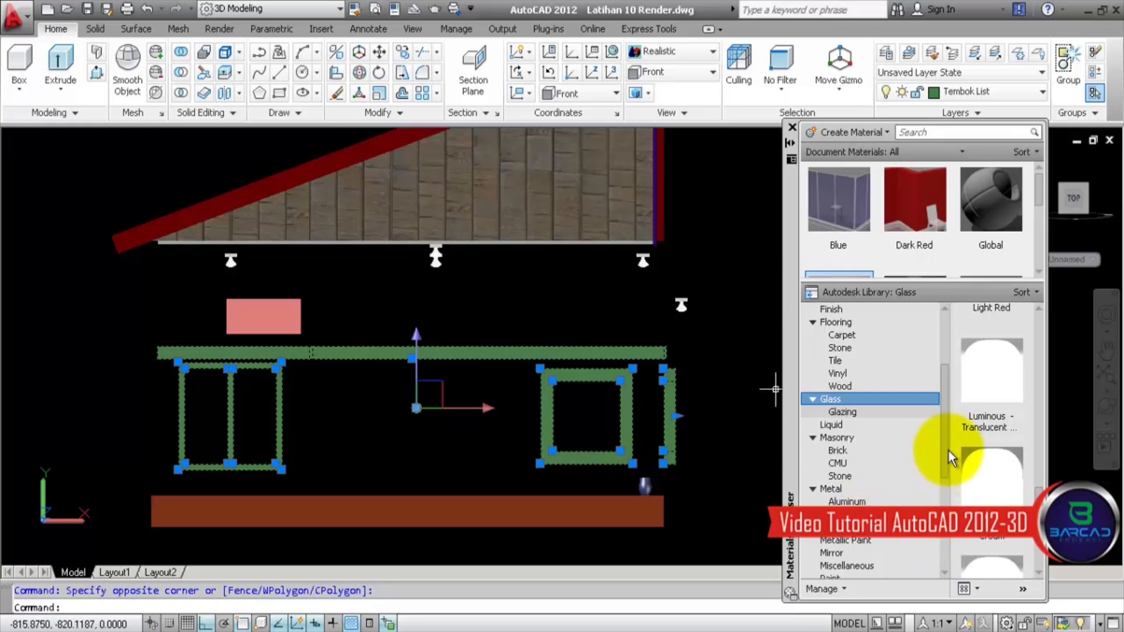
scroll(937, 456, "down", 6)
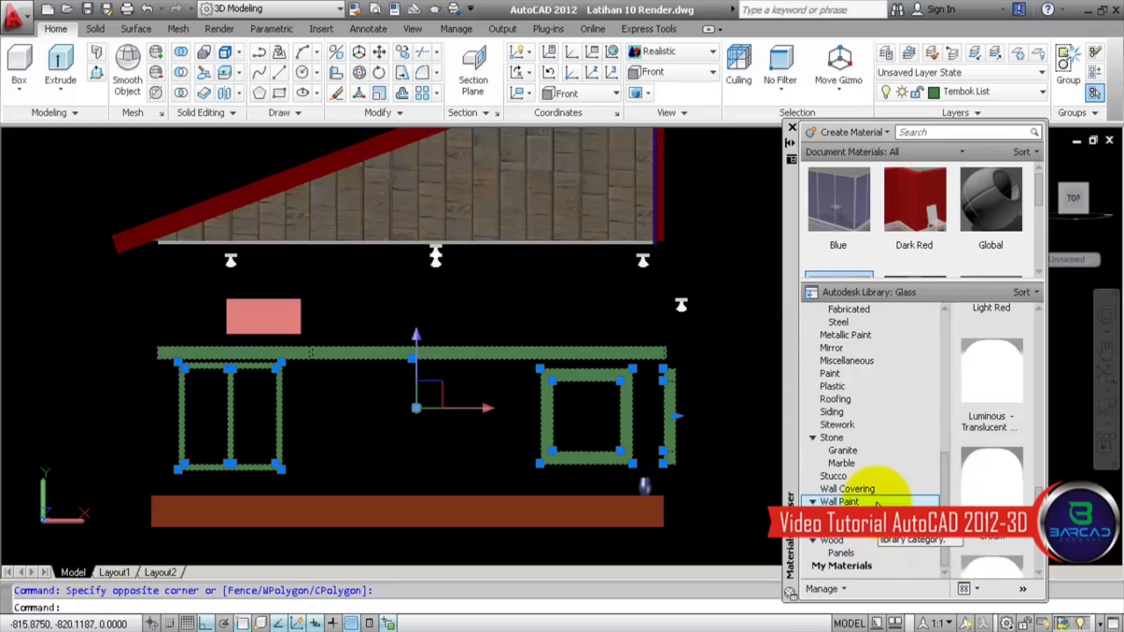
left_click(882, 527)
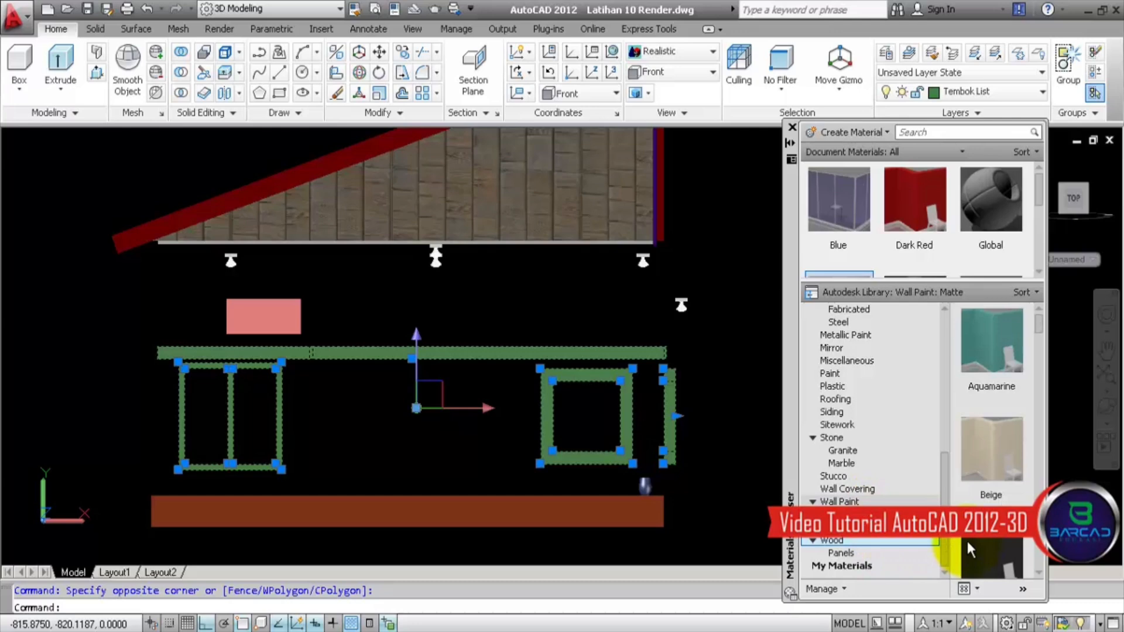
left_click_drag(1039, 330, 1049, 384)
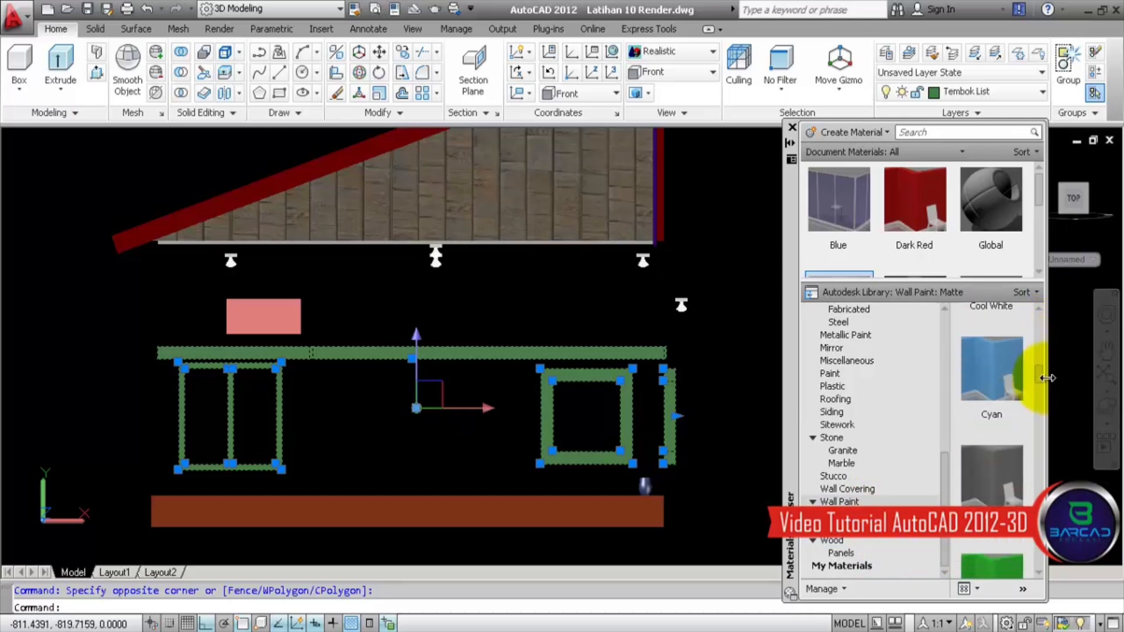
left_click(999, 367)
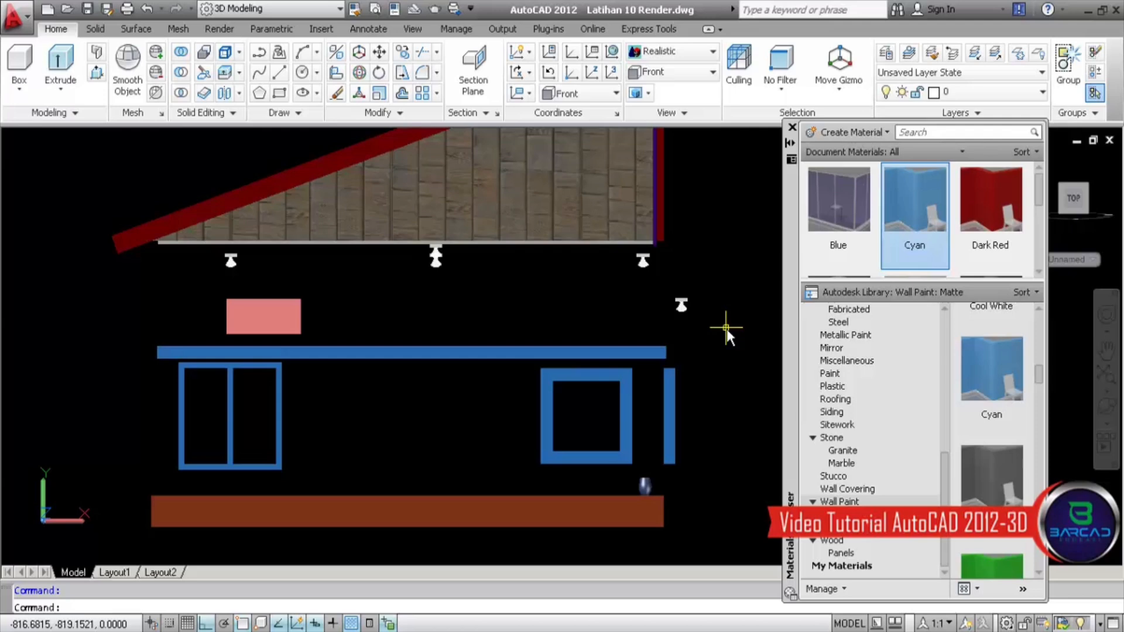
Step: Turn on the Tembok wall layer and turn off the Tembok List layer
left_click(995, 88)
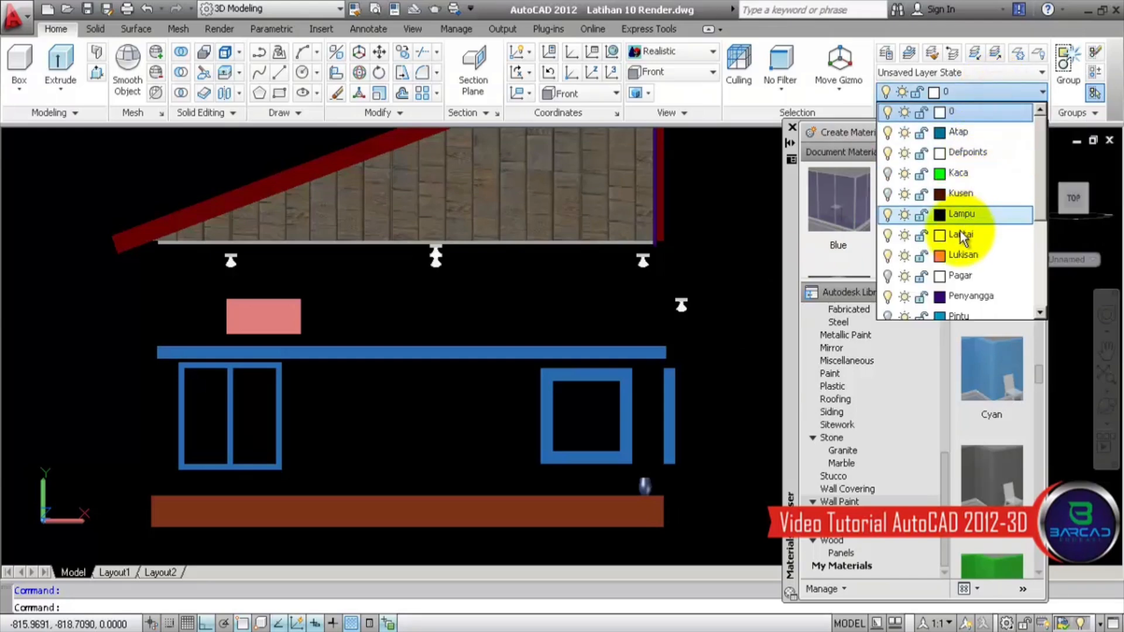
scroll(961, 231, "down", 3)
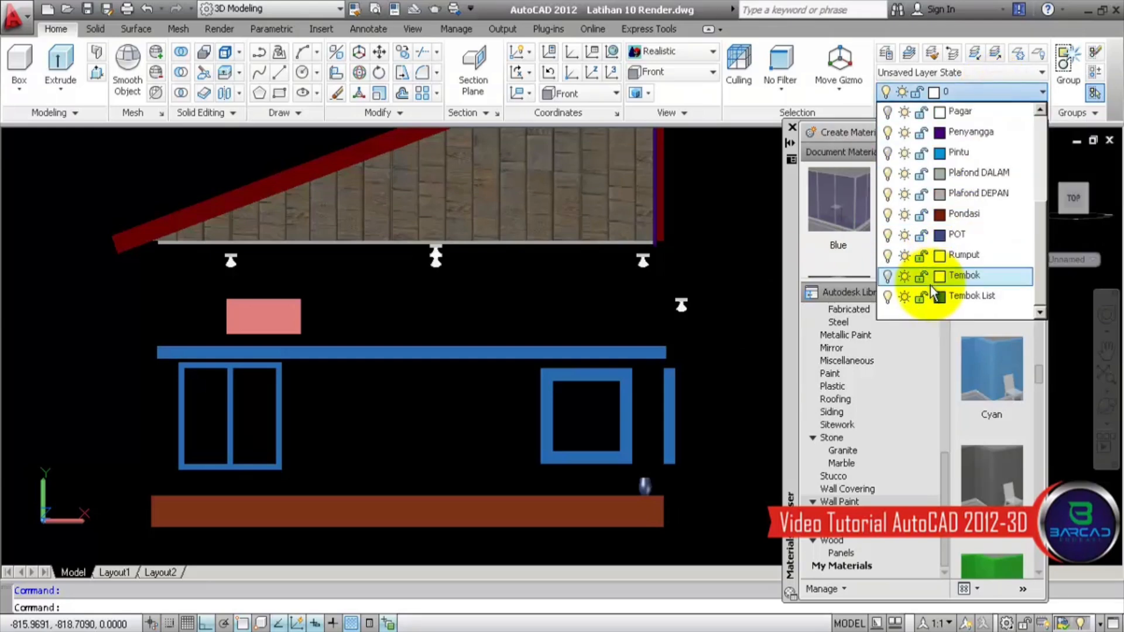
left_click(888, 277)
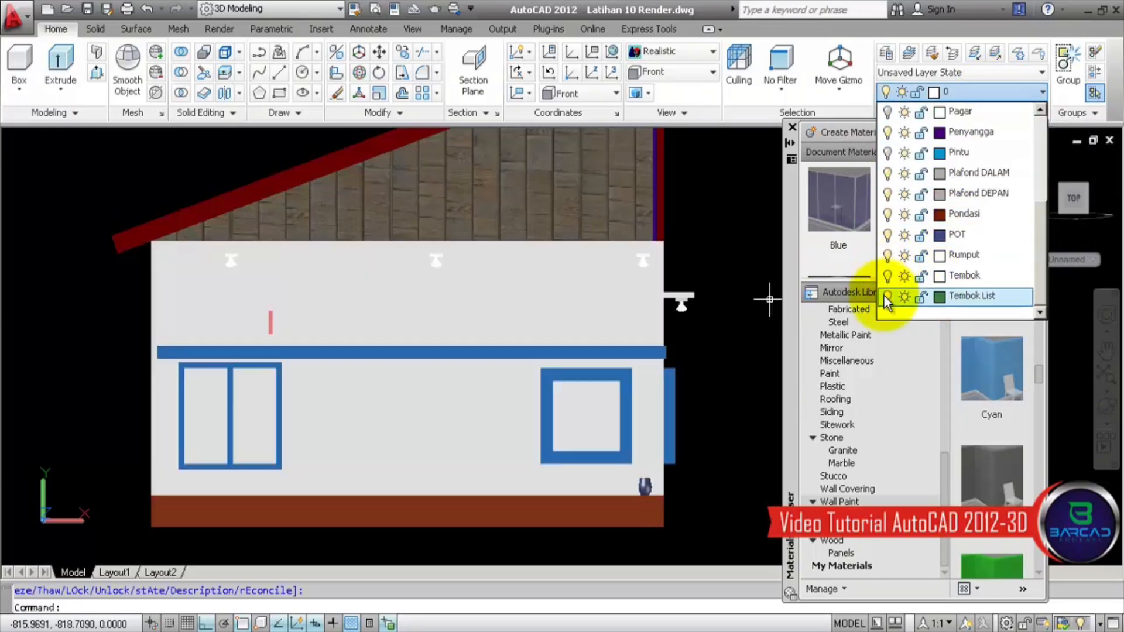
left_click(887, 298)
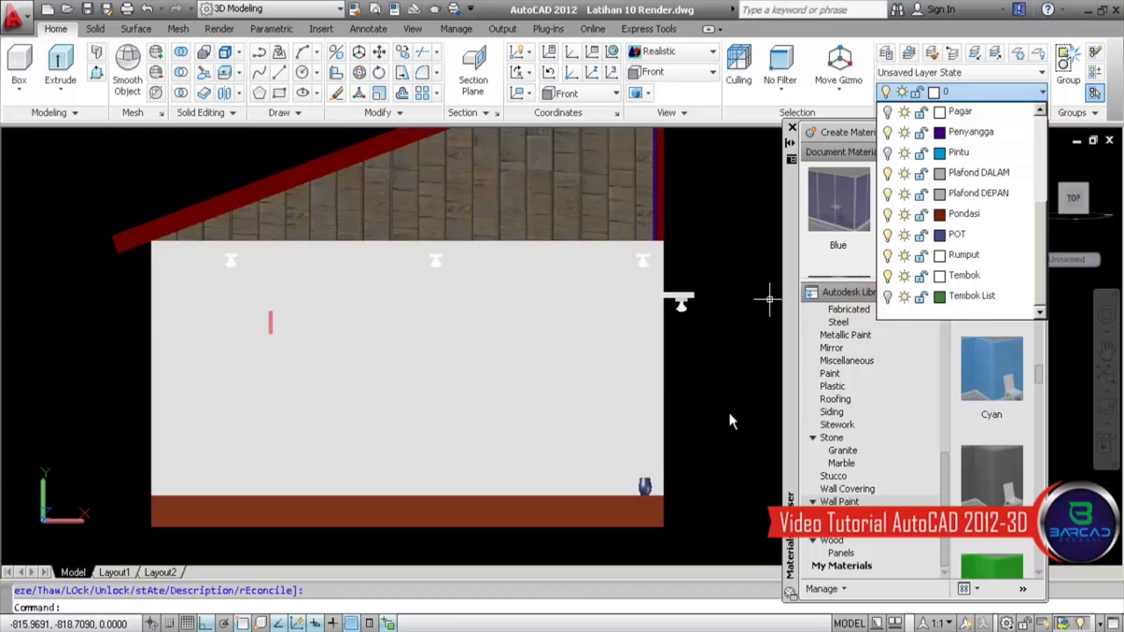
left_click(739, 374)
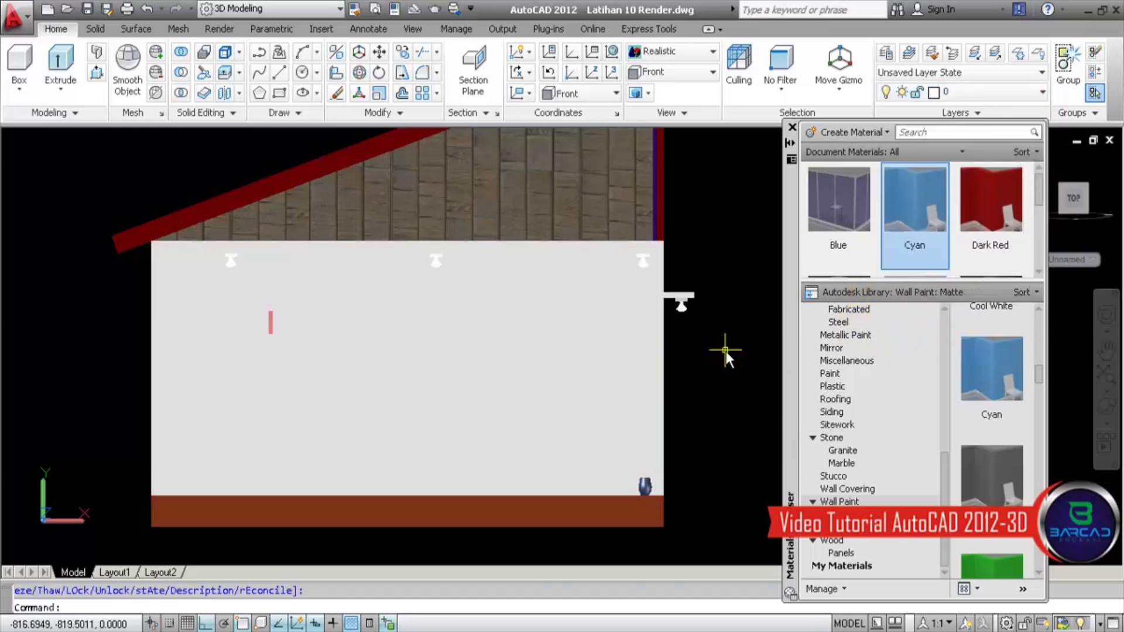
Step: Select the white Tembok walls and apply the Canary wall paint to them
left_click(648, 379)
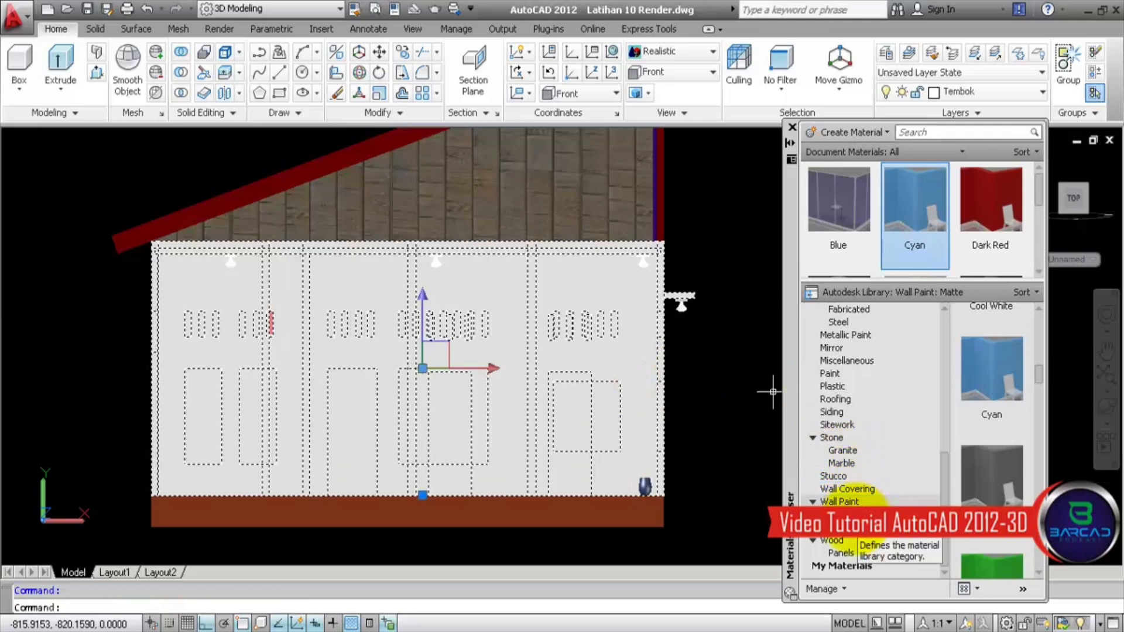
left_click(865, 497)
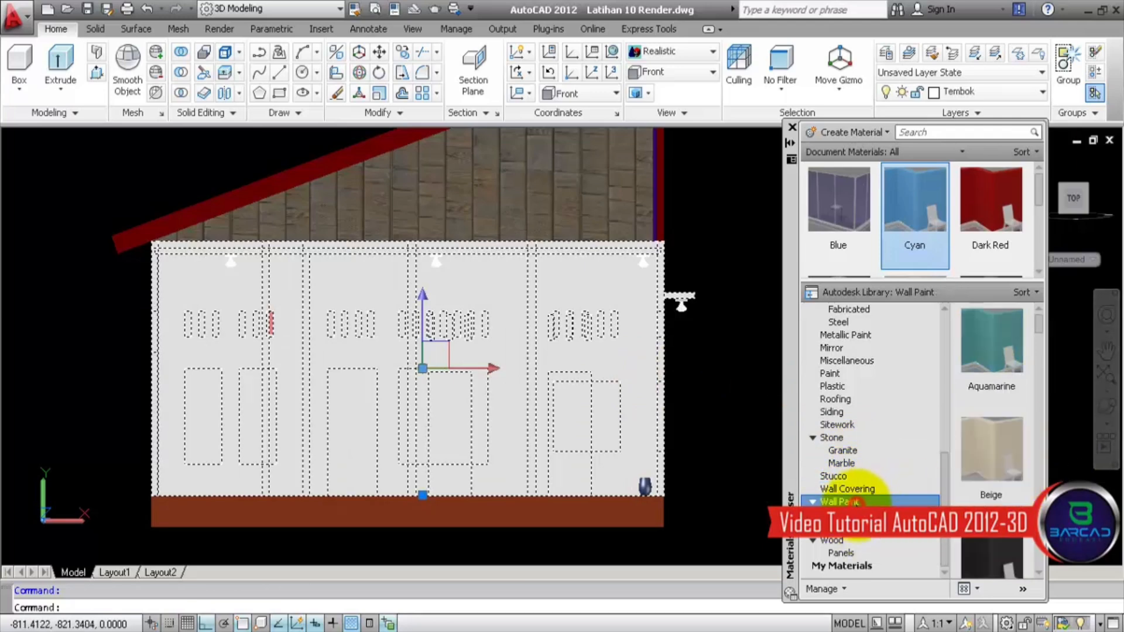
left_click_drag(1040, 328, 1044, 349)
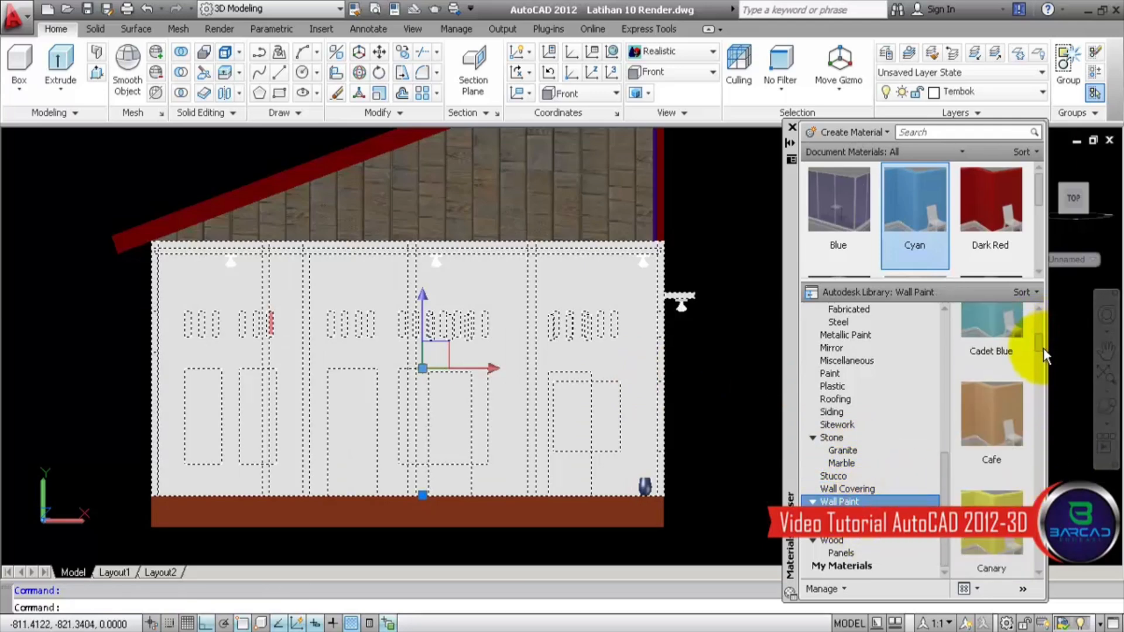
left_click(996, 490)
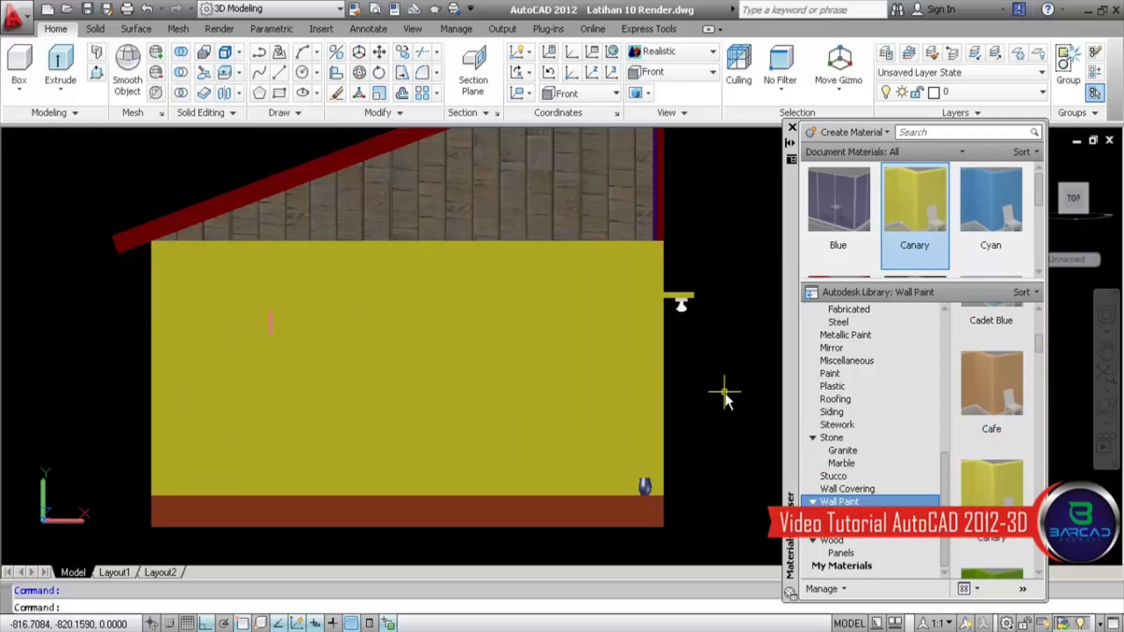
Step: Apply the Canary wall paint to the brown Pondasi foundation and switch the model to the SE Isometric view
left_click(639, 514)
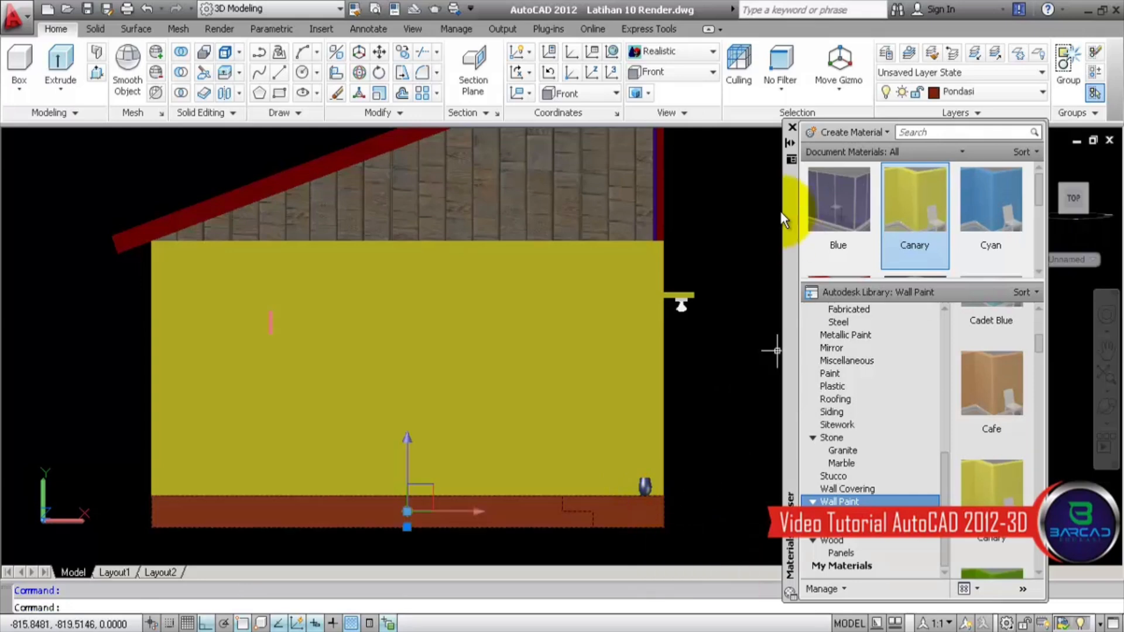
scroll(885, 257, "down", 2)
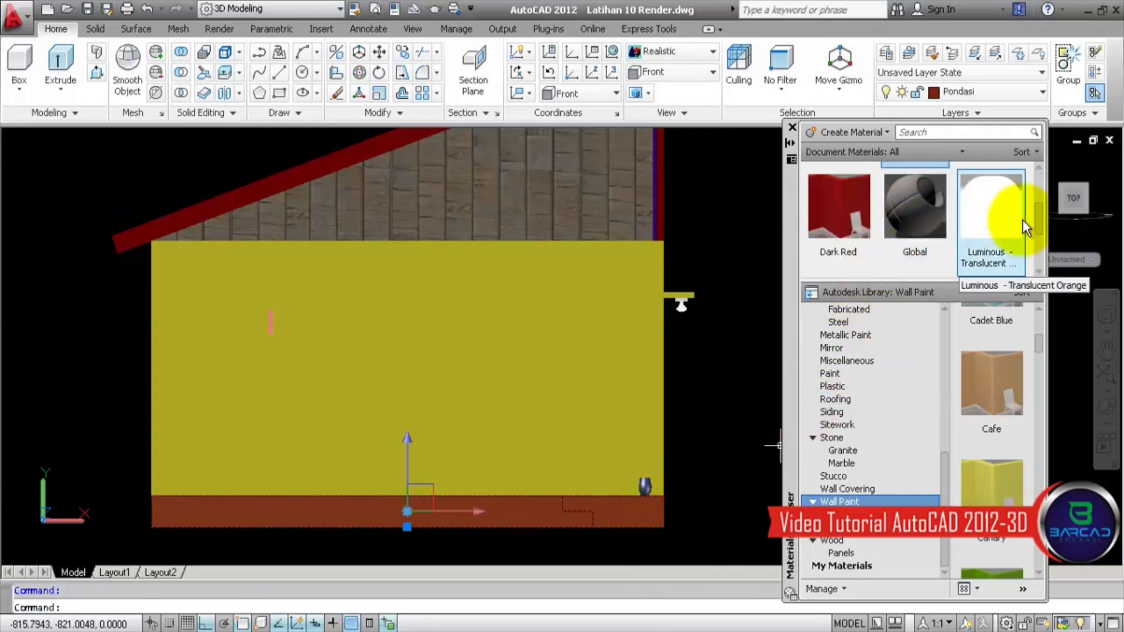
scroll(1042, 218, "up", 3)
left_click(926, 202)
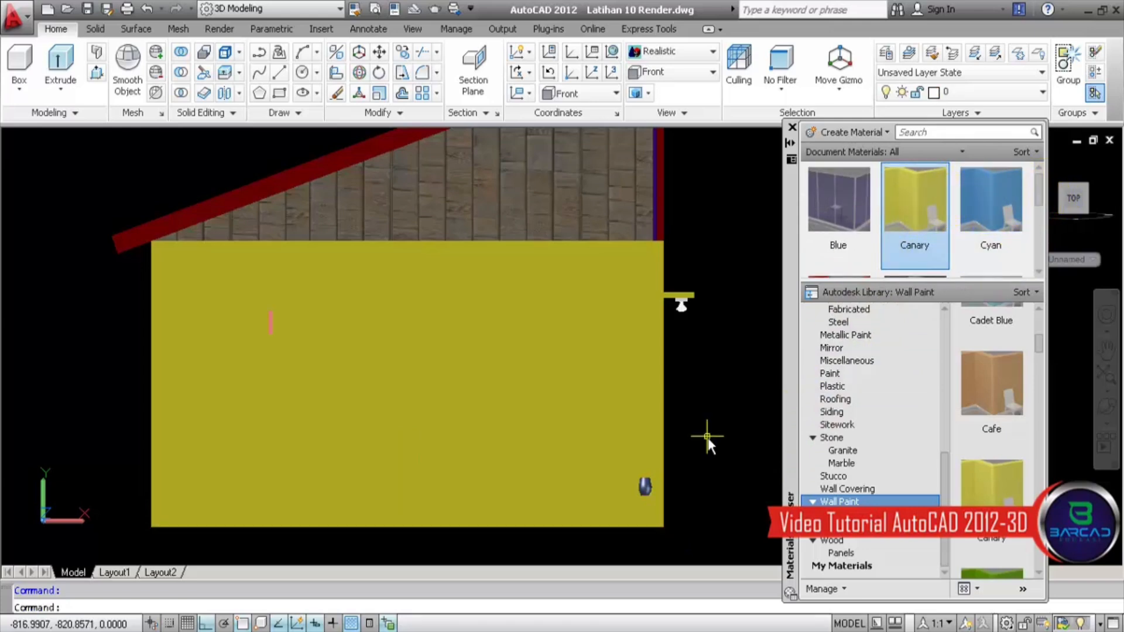
left_click(713, 72)
left_click(670, 210)
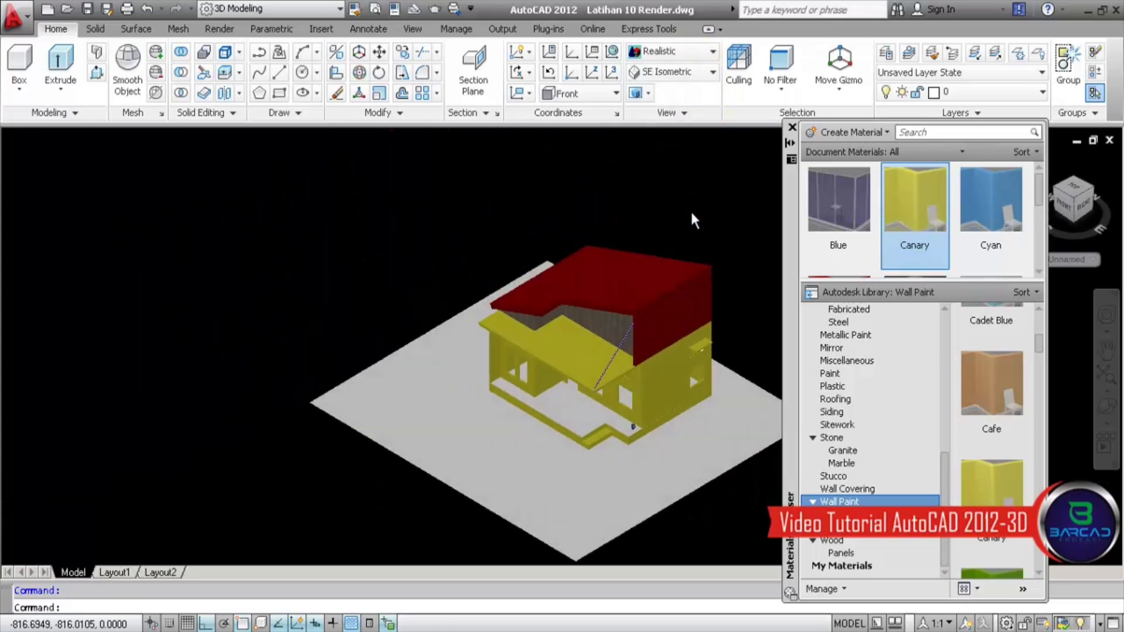
Step: Select the white Lantai floor solid and apply the 3in Squares - White ceramic tile from the Autodesk Library to it
left_click(666, 402)
middle_click_drag(667, 396, 599, 365)
scroll(597, 365, "up", 2)
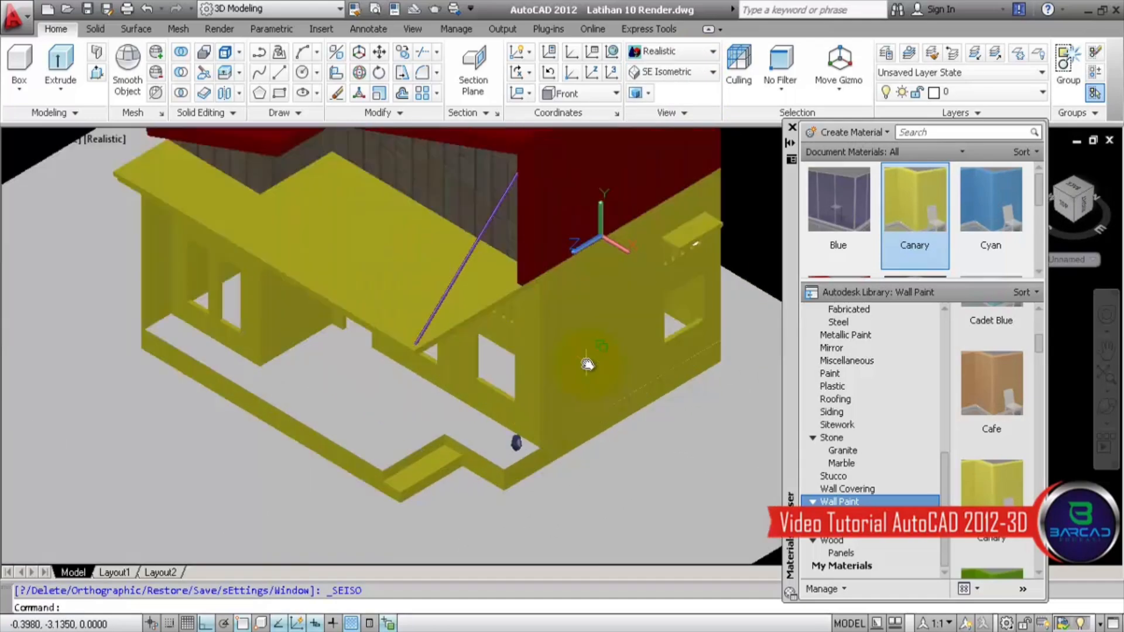
left_click(370, 398)
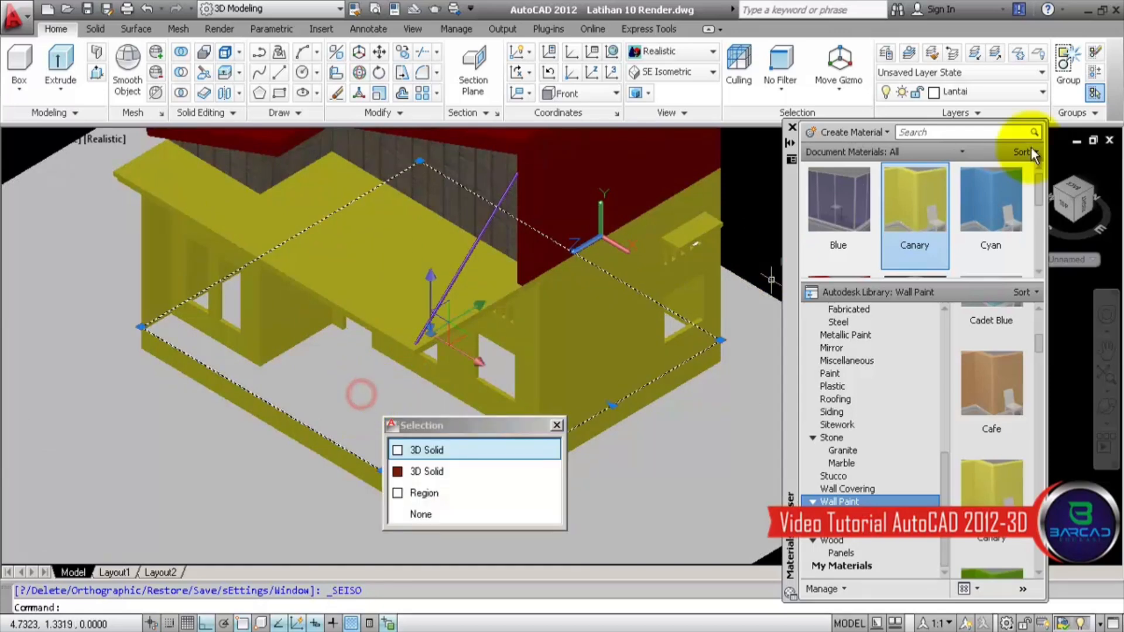
left_click(410, 471)
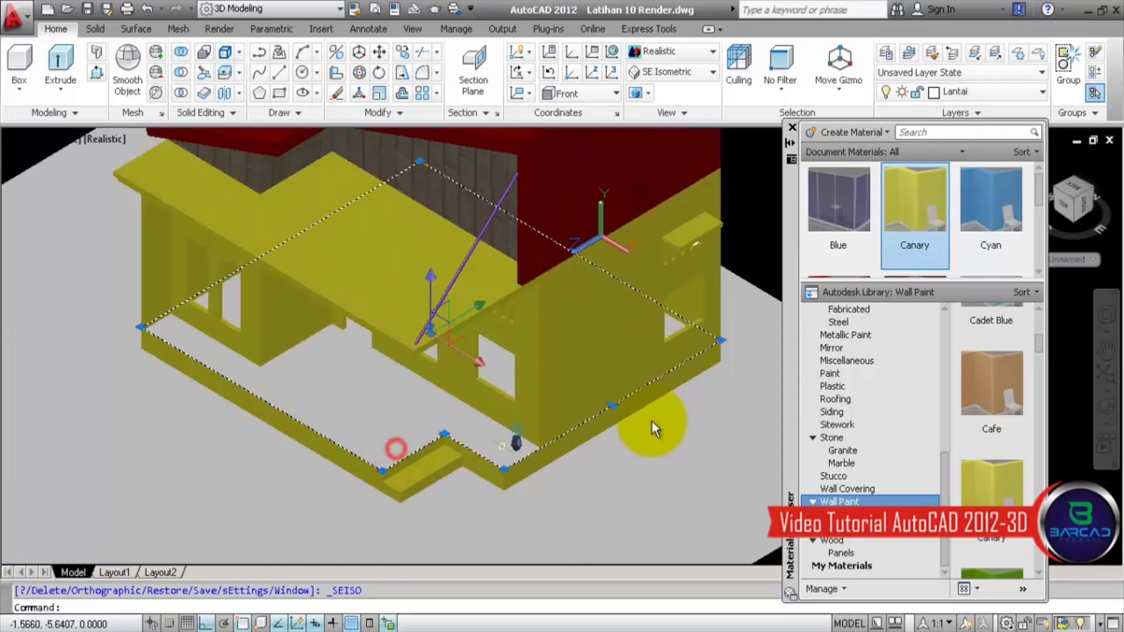
middle_click_drag(741, 222, 701, 245)
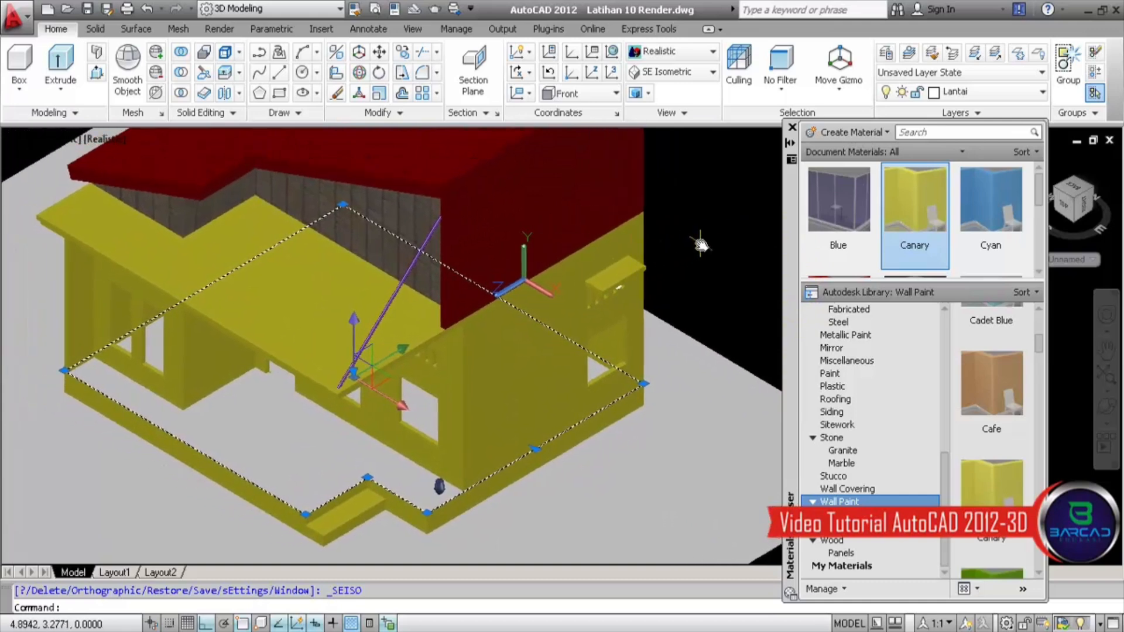
scroll(914, 223, "down", 1)
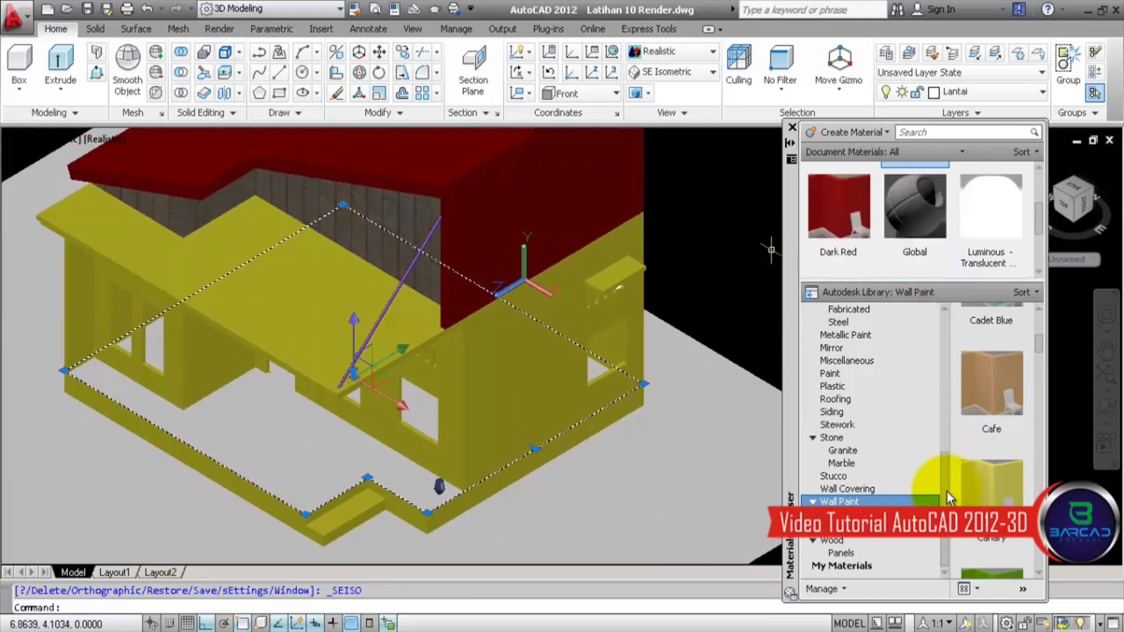
left_click_drag(947, 491, 951, 331)
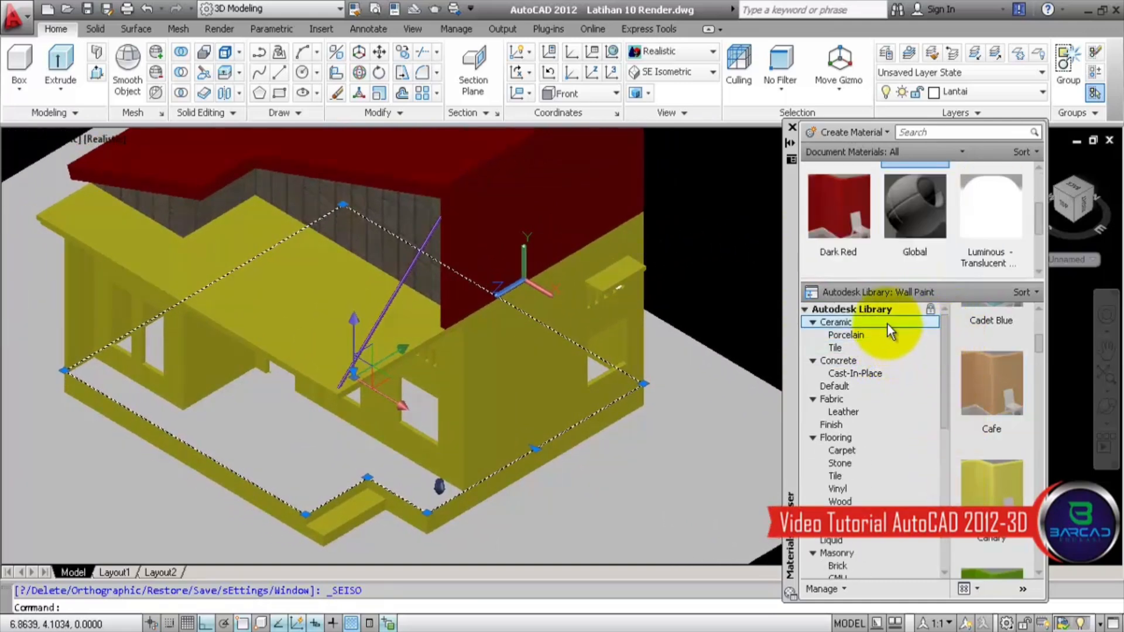
left_click(884, 349)
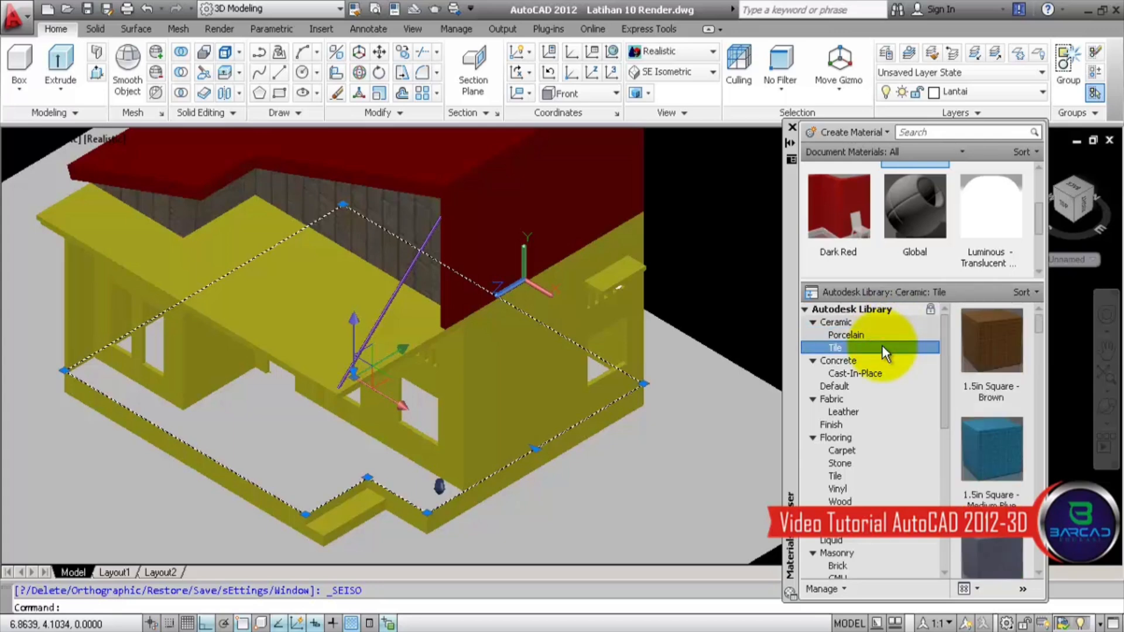
left_click_drag(1040, 327, 1033, 406)
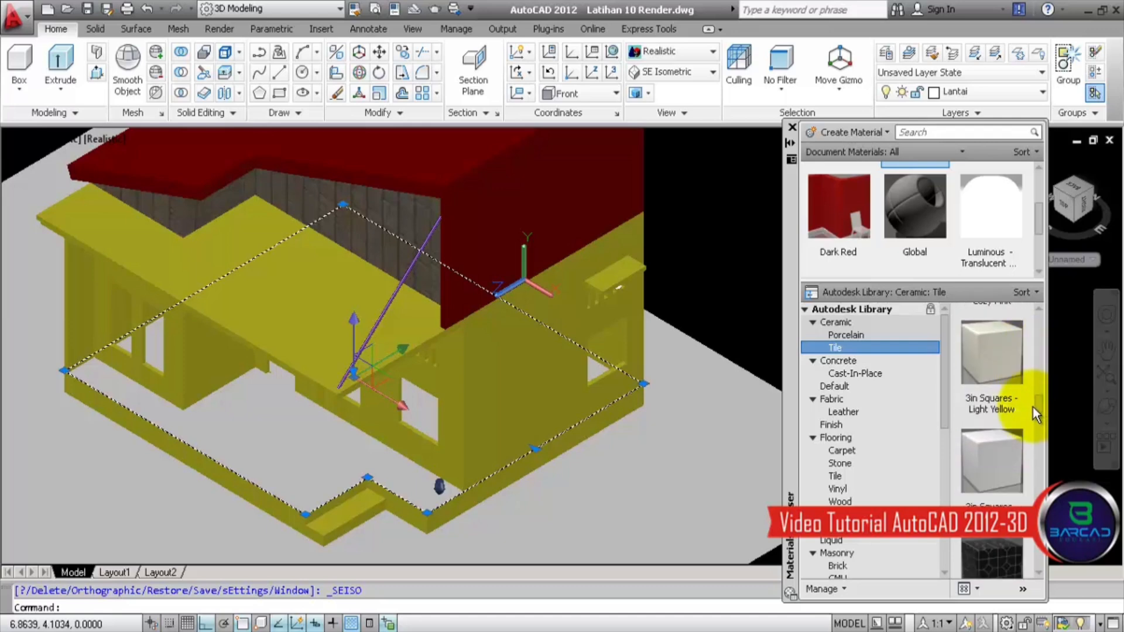
left_click(1012, 475)
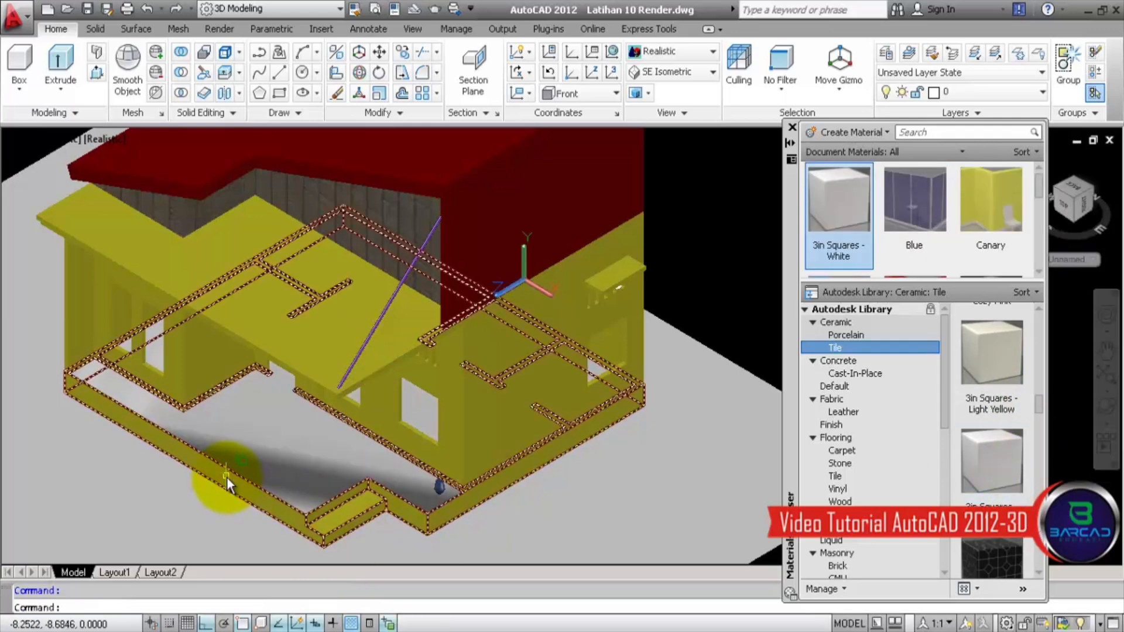
Step: Set the sample size of the 3in Squares - White material's relief pattern to 0.7 by 0.7
scroll(226, 476, "up", 5)
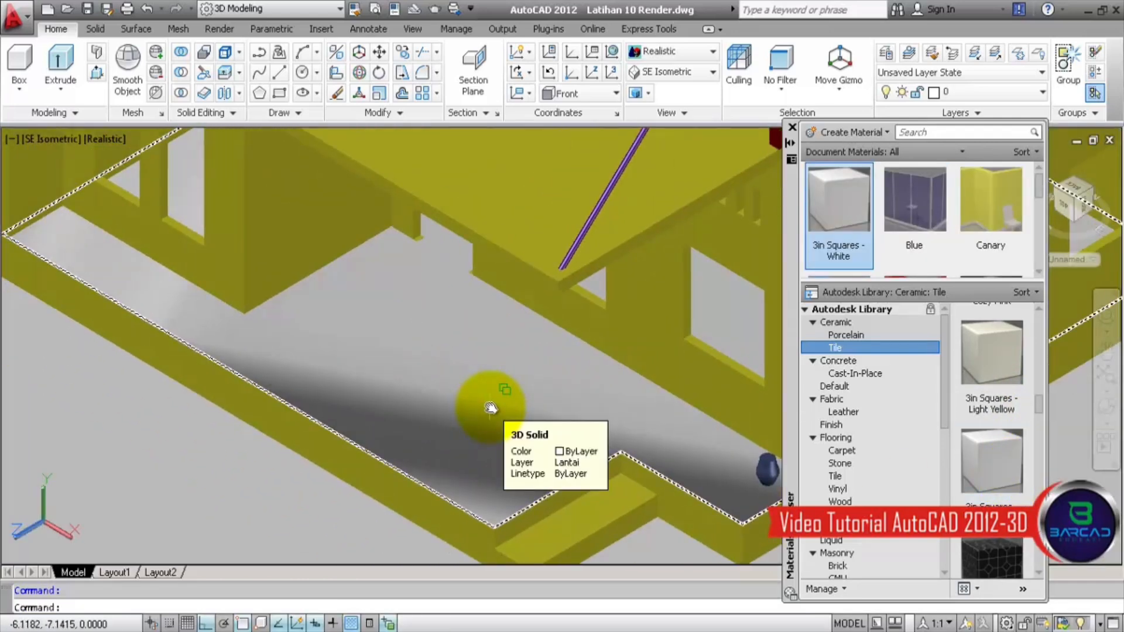
scroll(904, 230, "down", 1)
left_click_drag(1039, 212, 1032, 193)
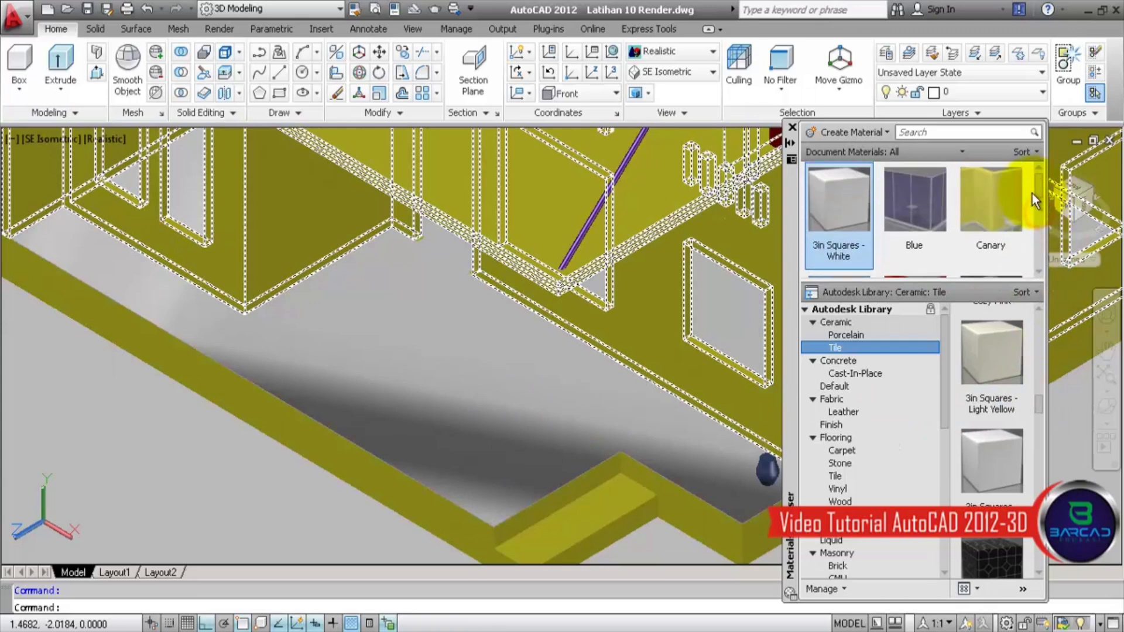
double_click(833, 203)
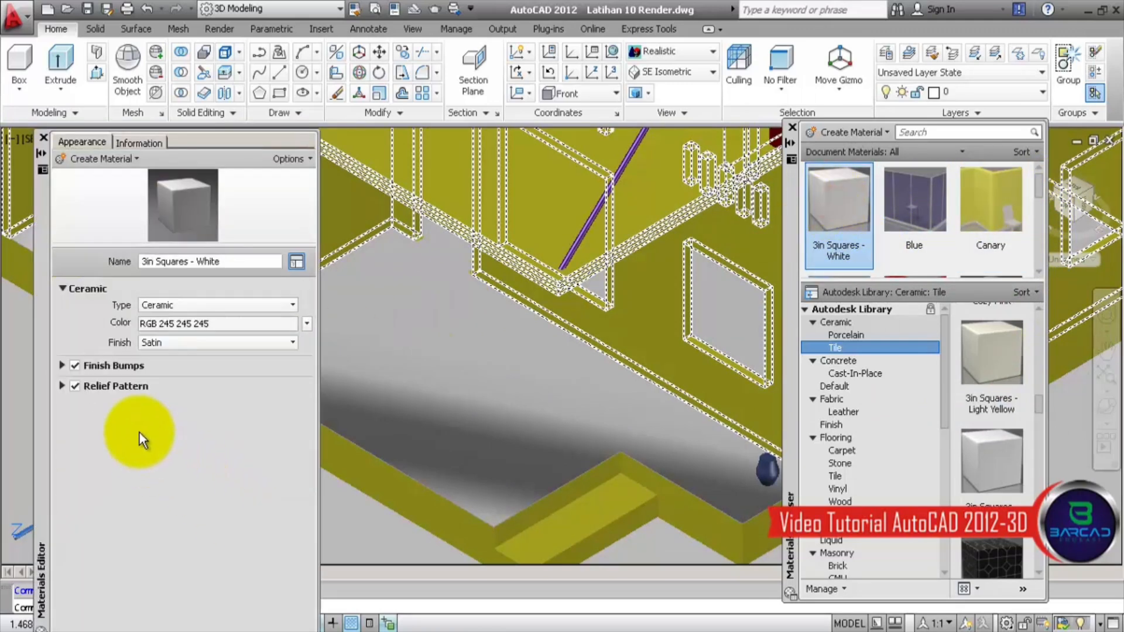
left_click(60, 386)
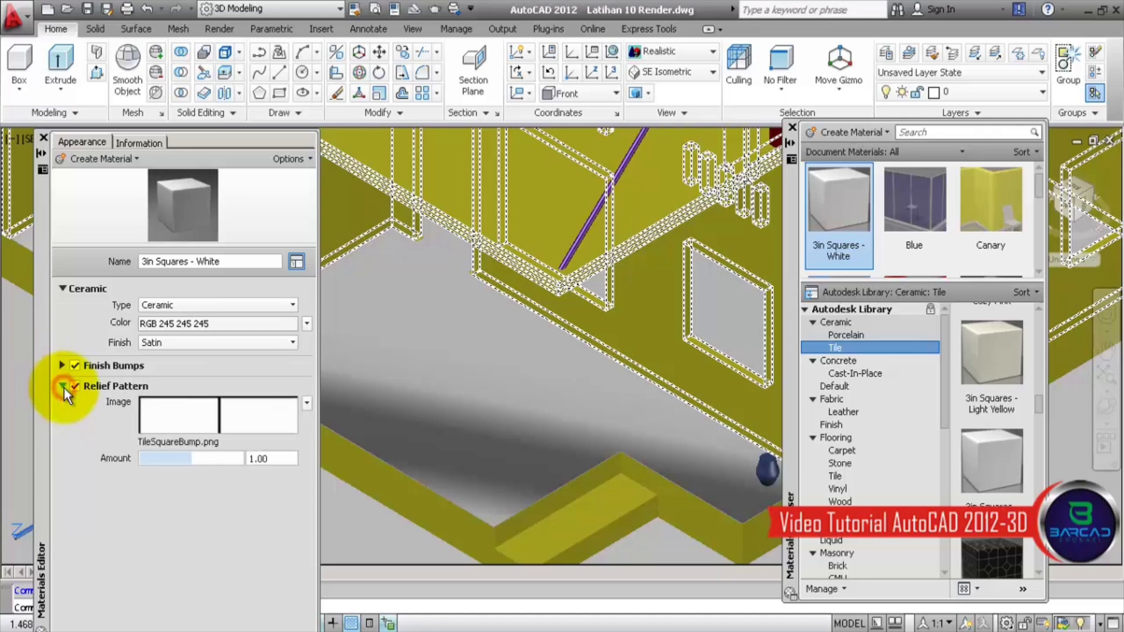
left_click(251, 416)
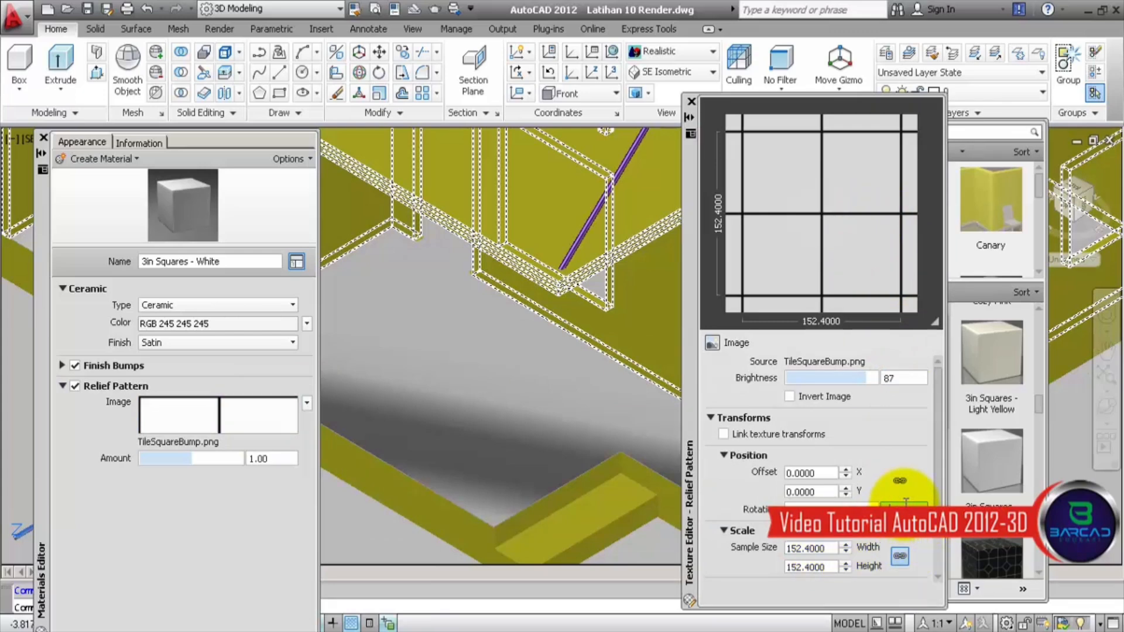
left_click(831, 547)
key("BackSpace")
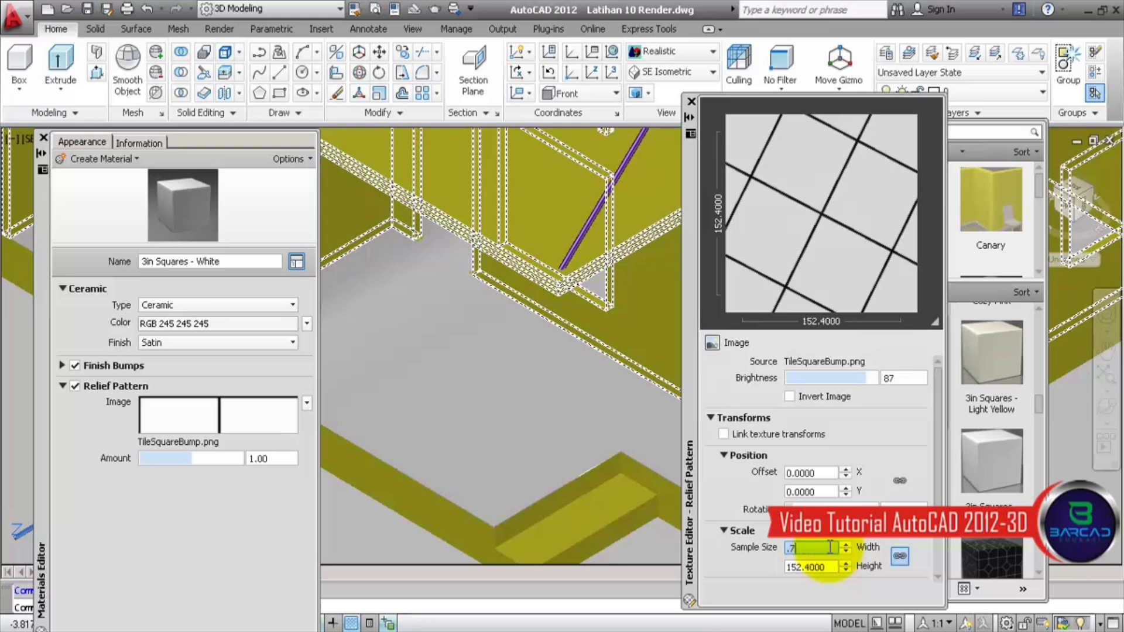
type(".7")
key("Tab")
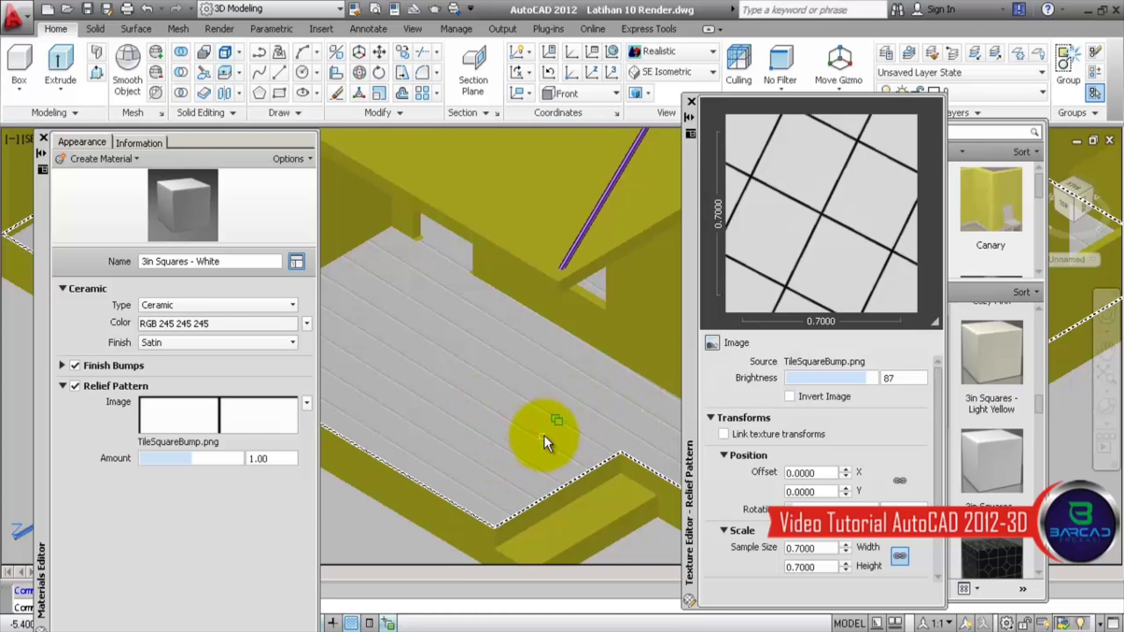
left_click(45, 139)
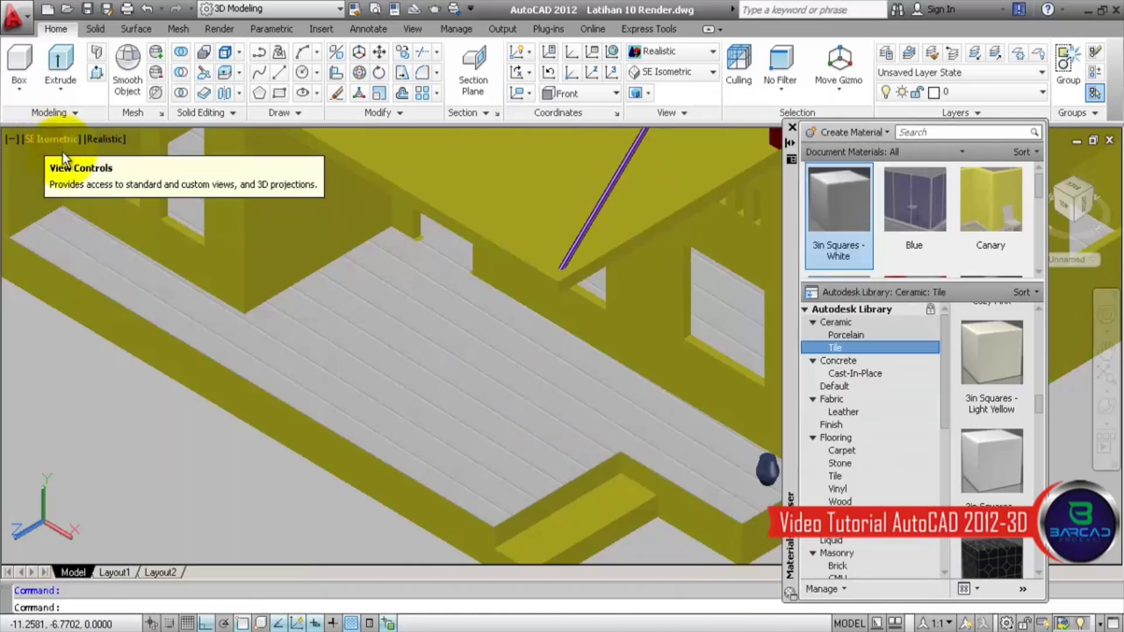
Step: Select the Rumput ground region around the house and create a new generic material named RUMPUT
scroll(438, 361, "down", 5)
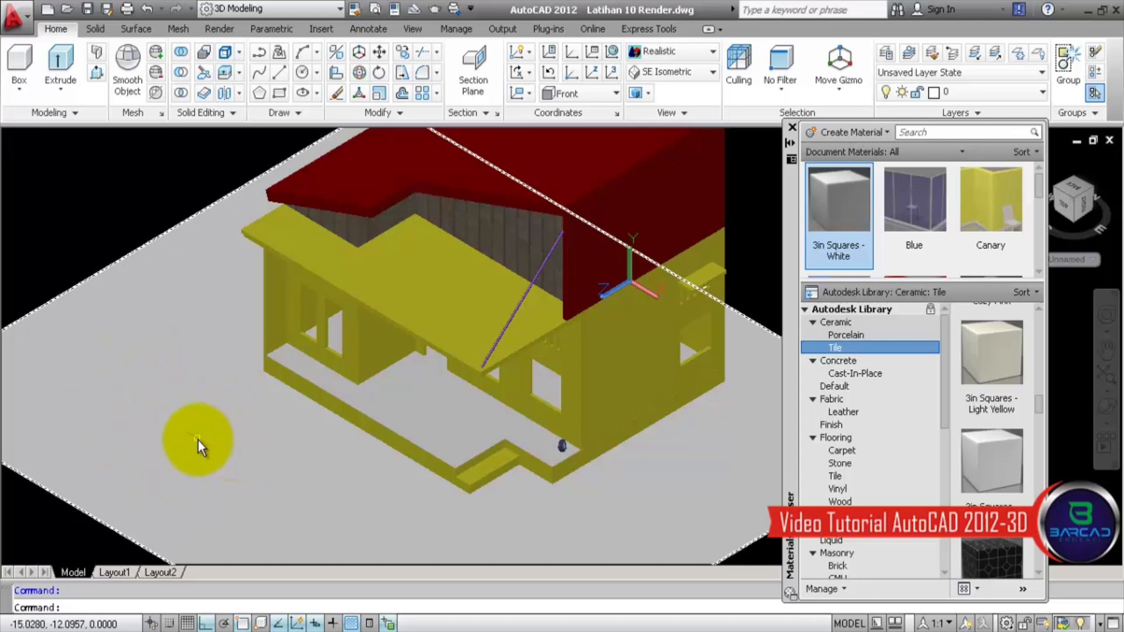
left_click(198, 440)
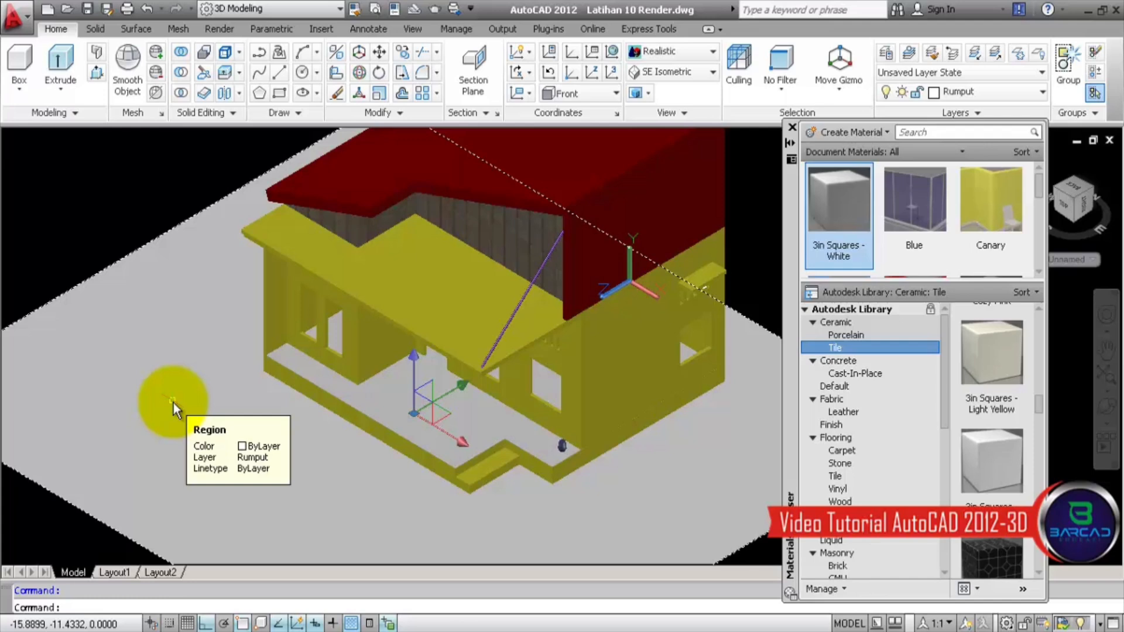
scroll(890, 176, "down", 2)
scroll(896, 162, "up", 2)
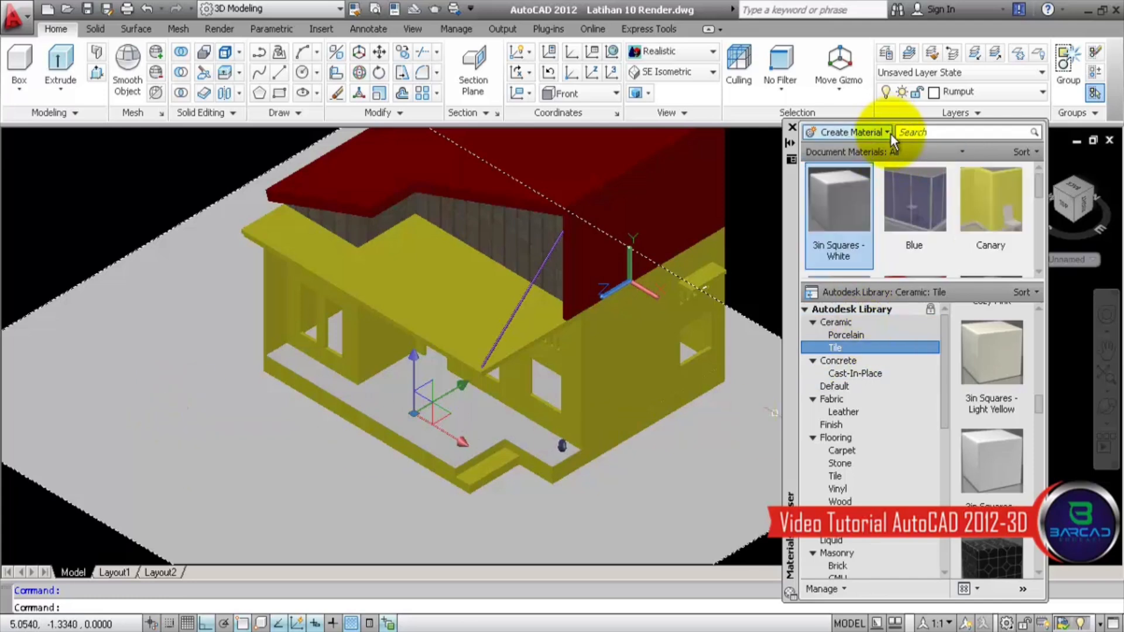
left_click(889, 132)
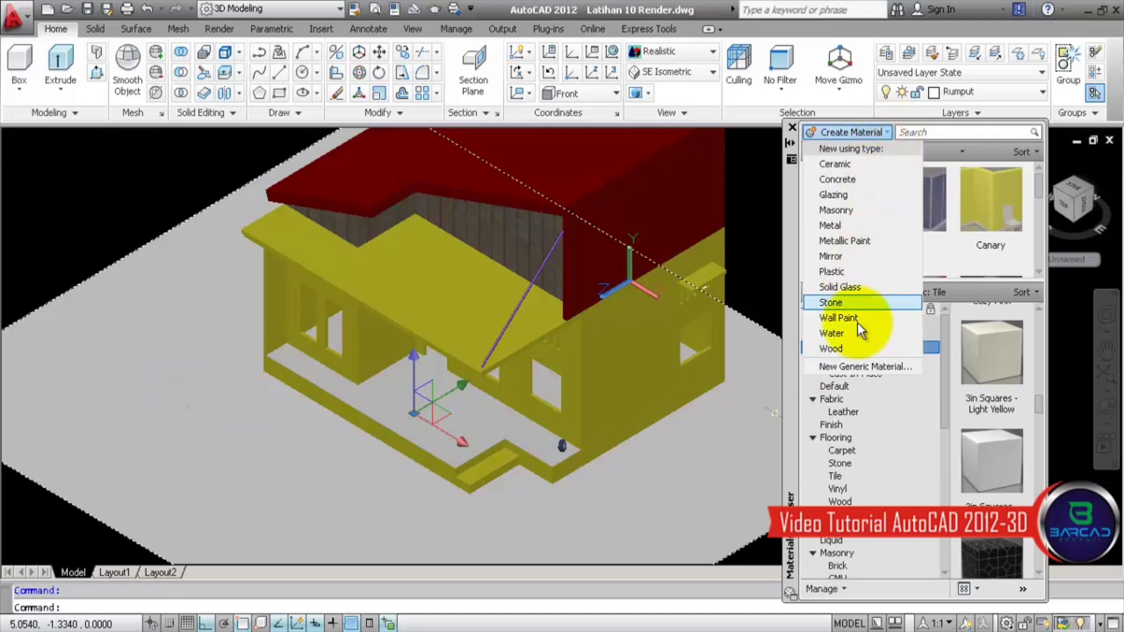
left_click(856, 366)
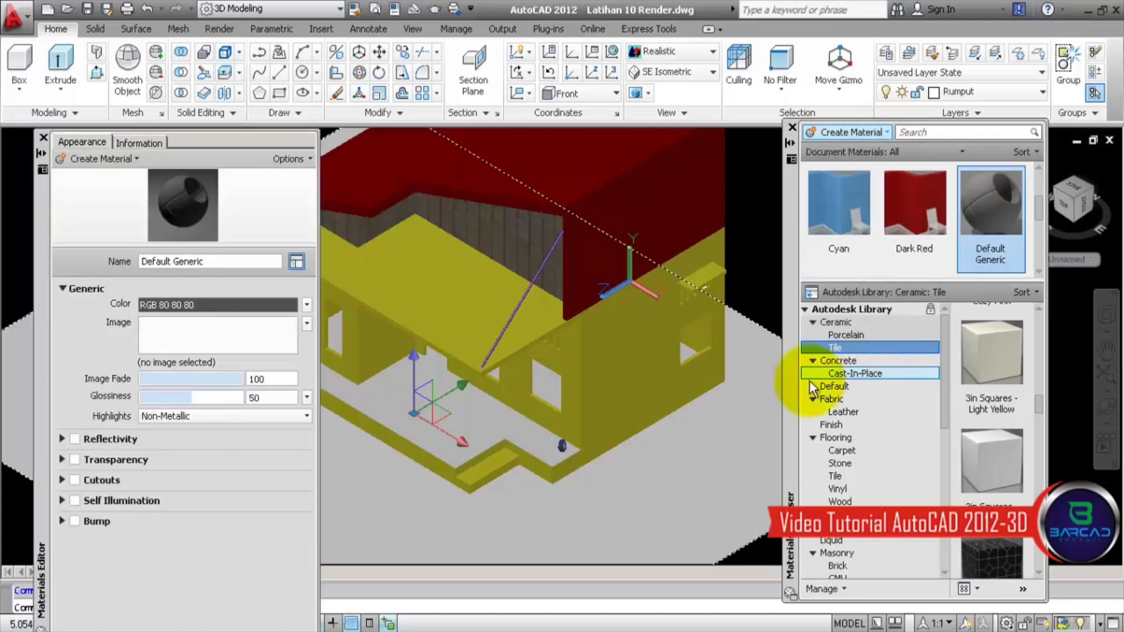
left_click(234, 261)
type("RUMPUT")
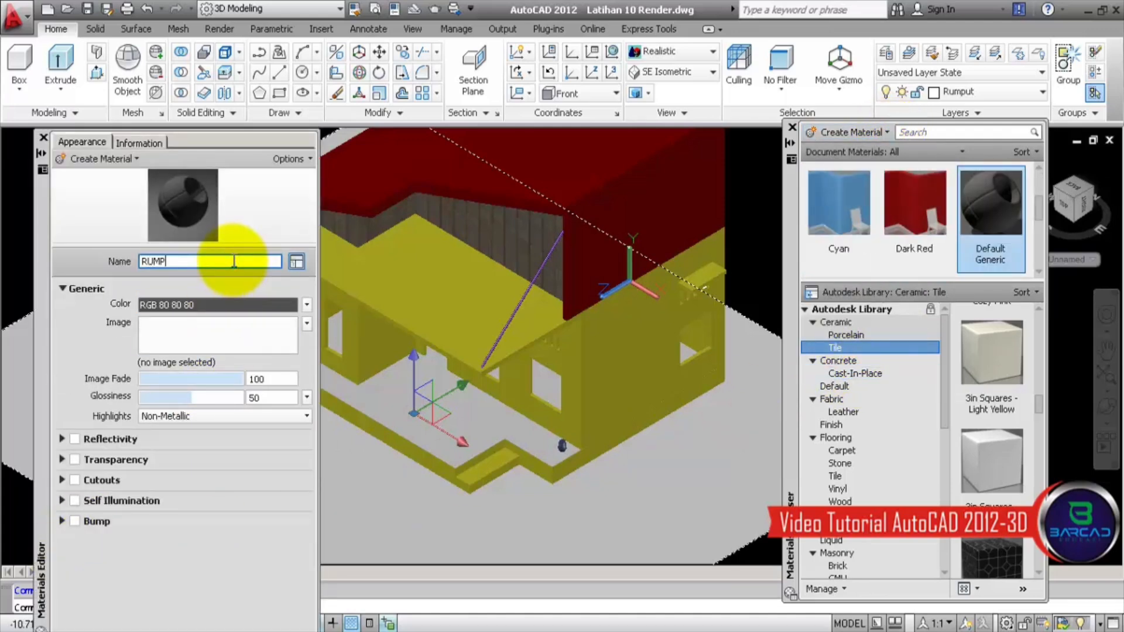
Step: Load the Rumput image from the PERTEMUAN 10 folder into the RUMPUT material and set its texture sample size to 1 by 1
left_click(230, 332)
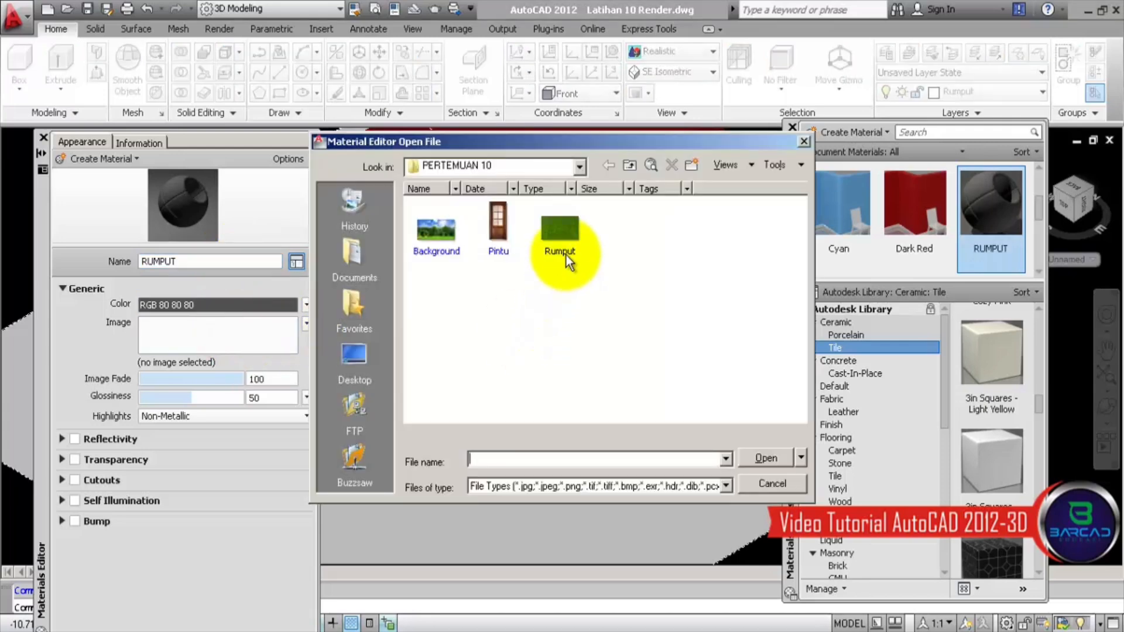
left_click(563, 252)
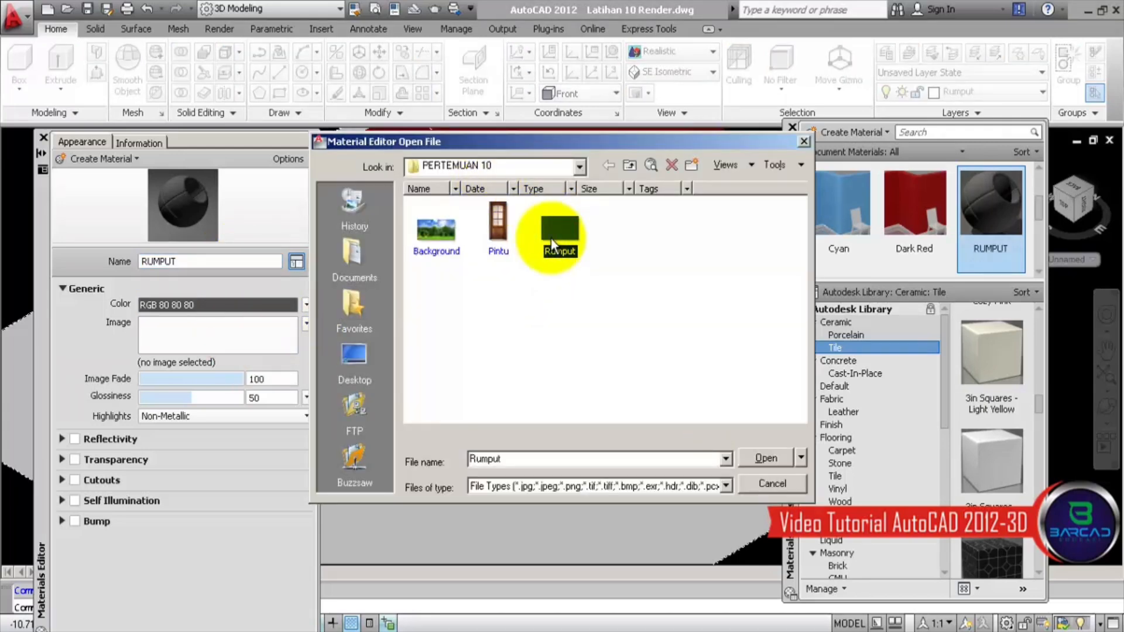
left_click(763, 456)
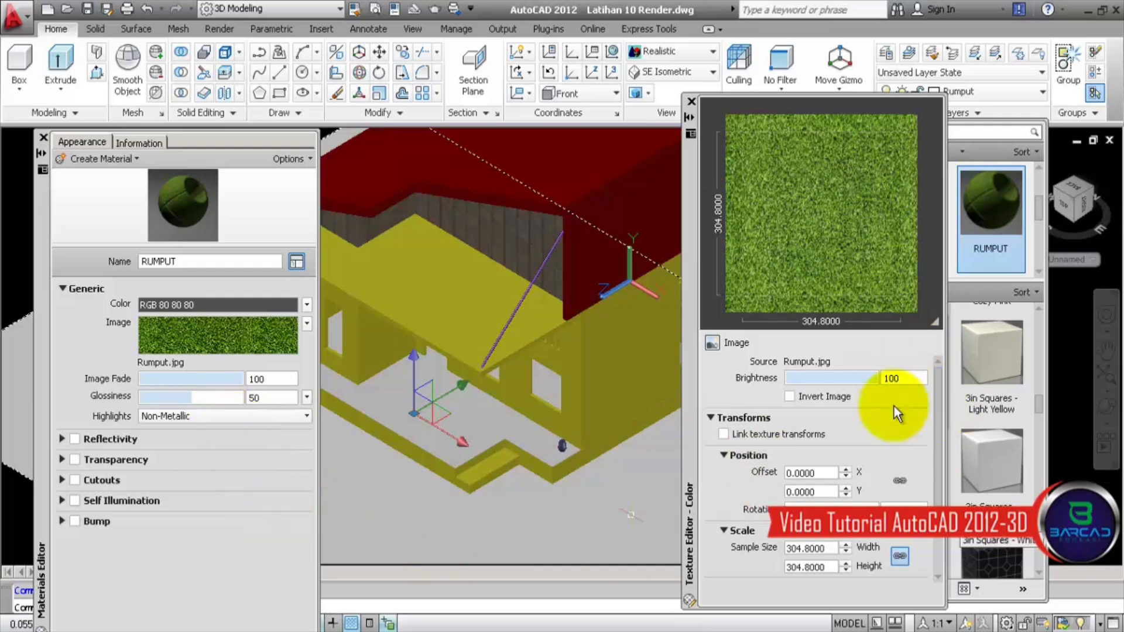
double_click(831, 547)
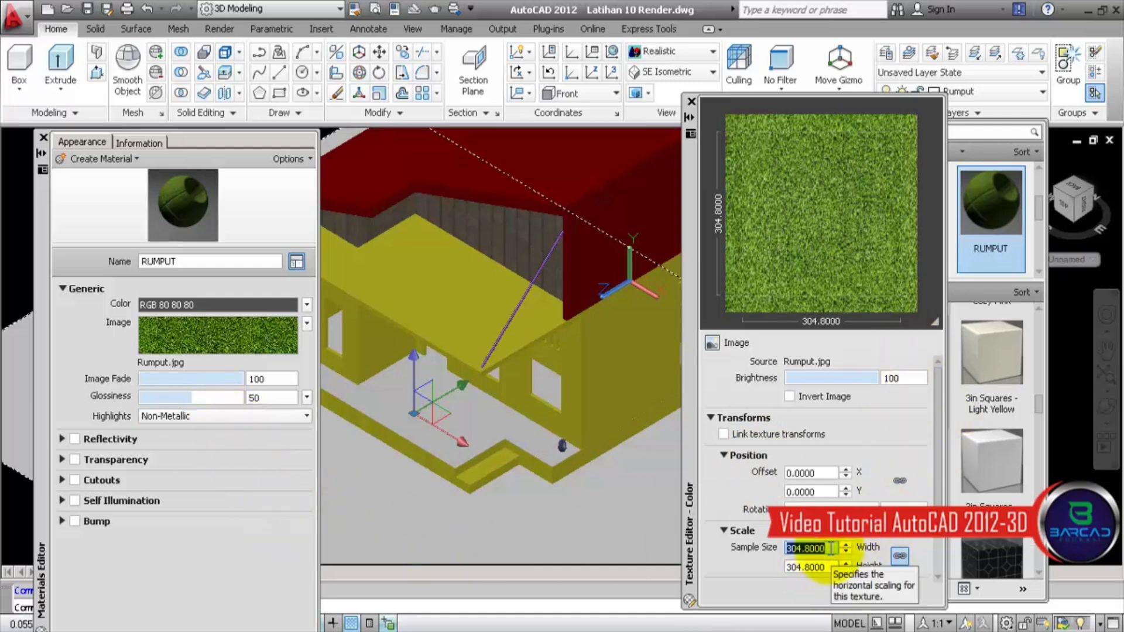
type("1")
key("Return")
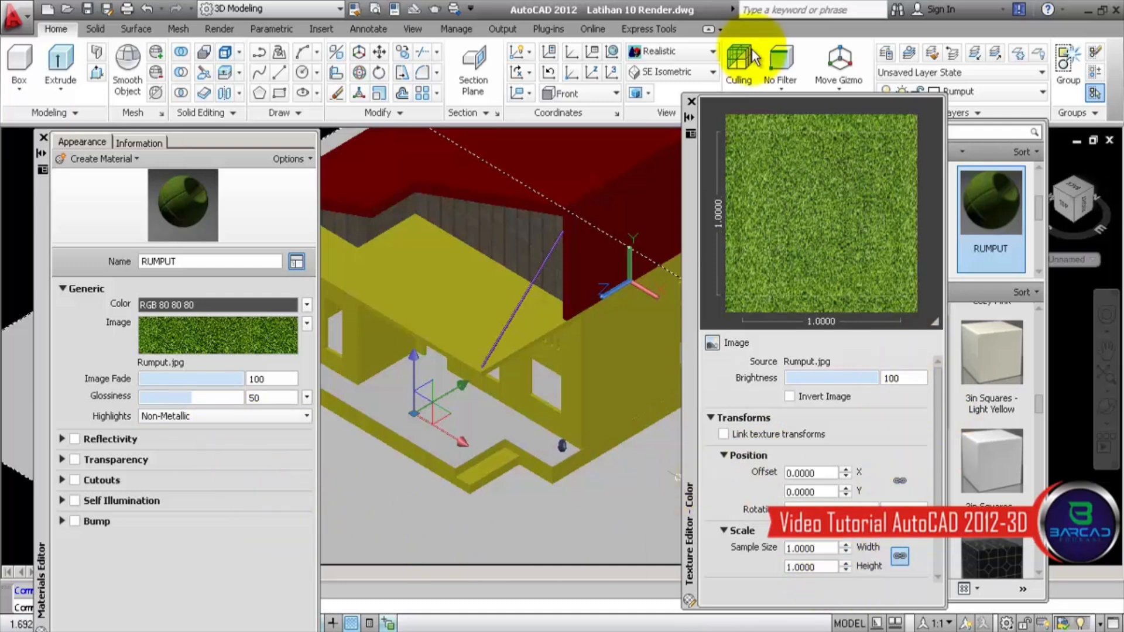
left_click(692, 102)
Step: Apply the RUMPUT material to the selected ground region, check the grass texture up close and close the Materials Editor
scroll(996, 251, "down", 1)
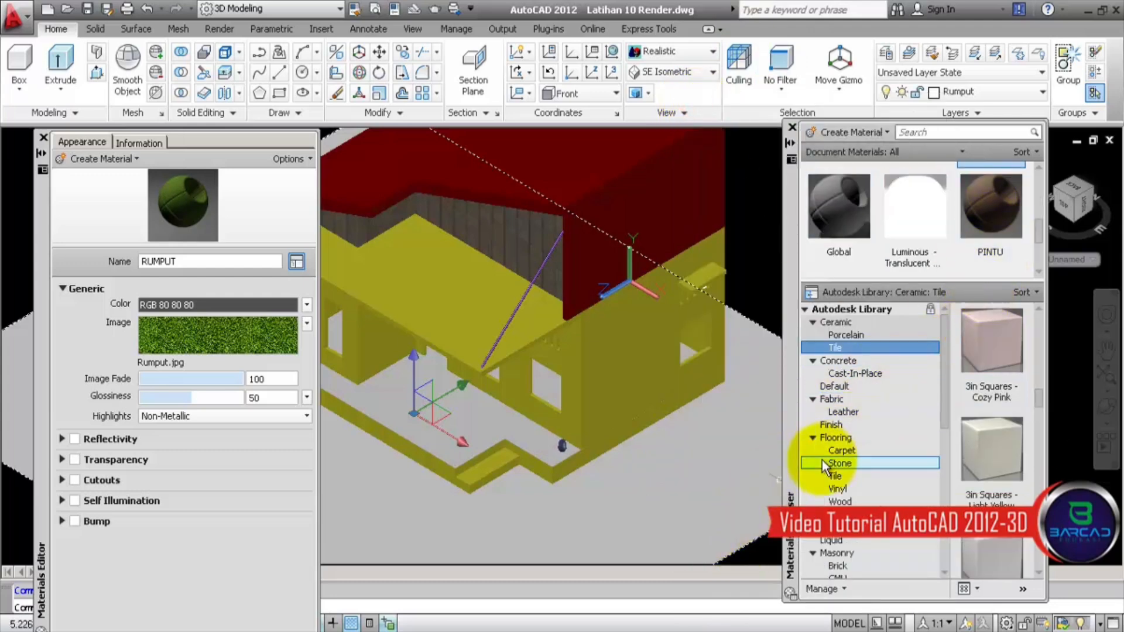
scroll(1036, 227, "up", 1)
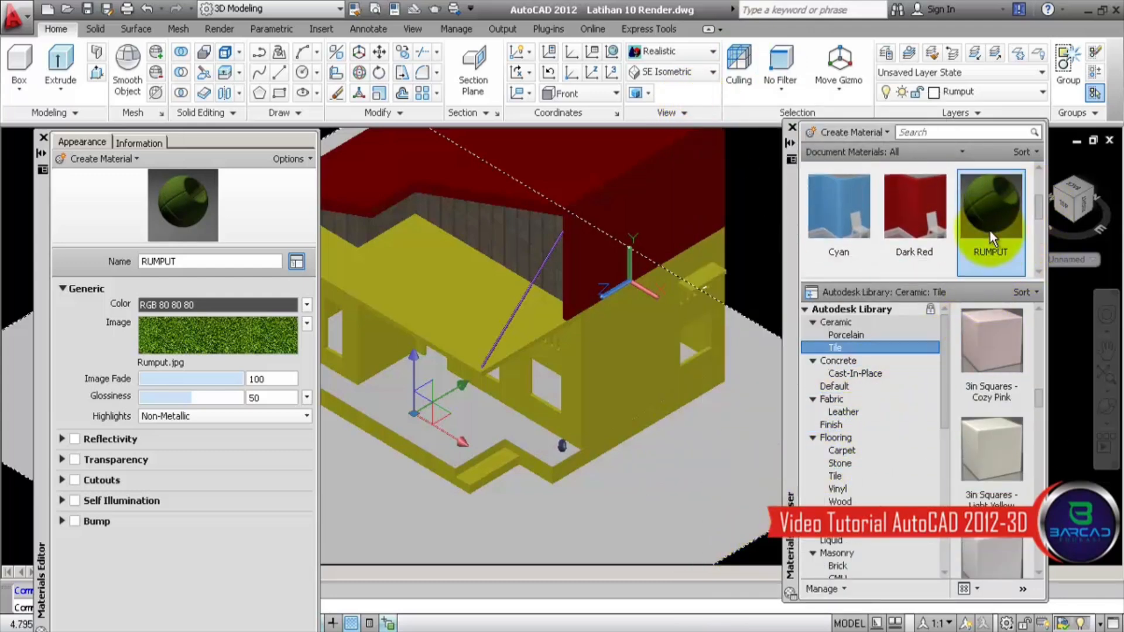
left_click(997, 216)
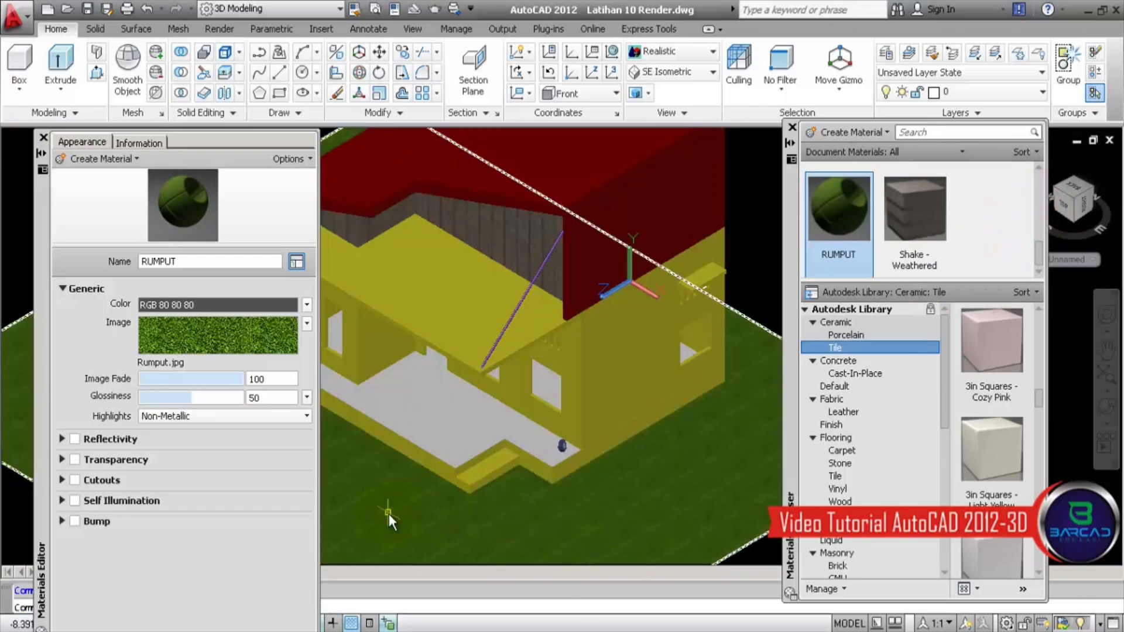
scroll(388, 522, "up", 5)
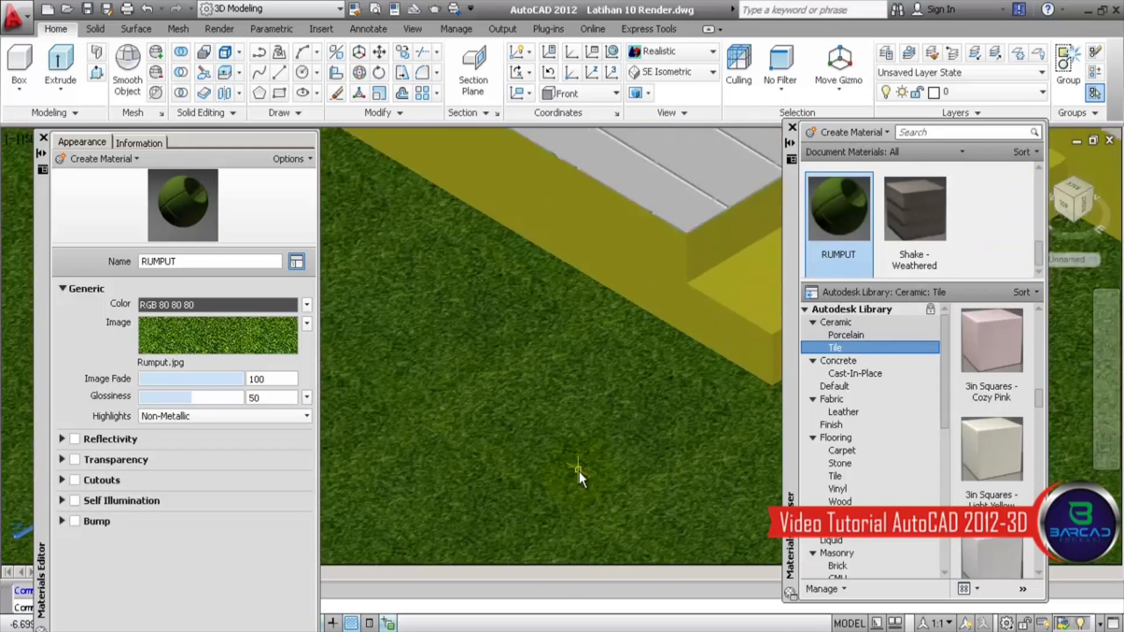
scroll(442, 429, "down", 2)
middle_click_drag(557, 458, 497, 339)
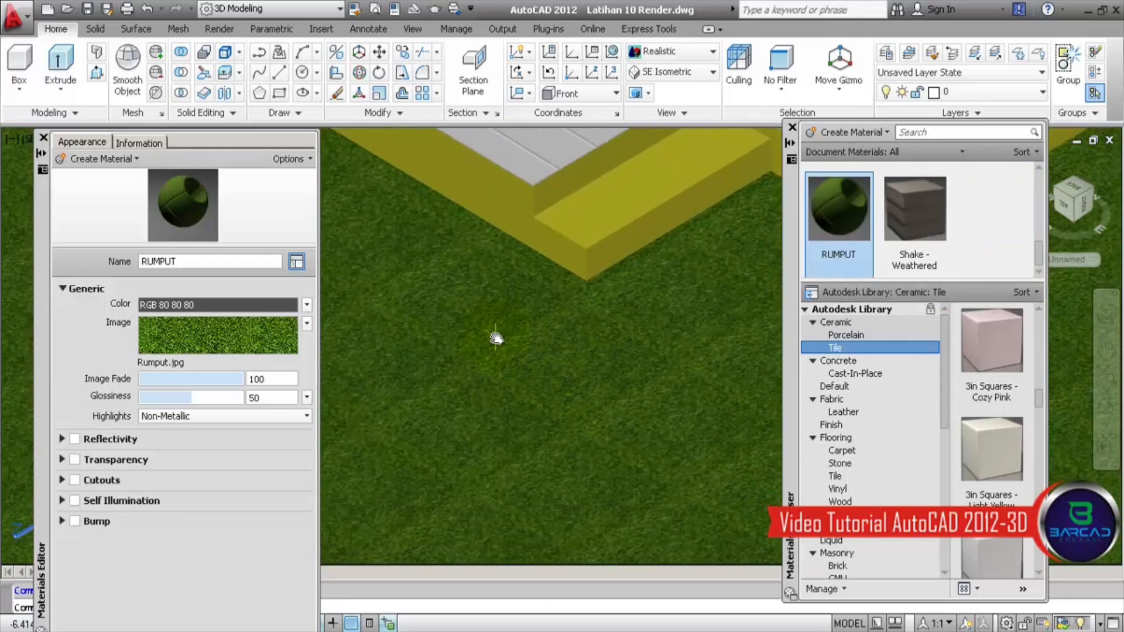
scroll(497, 338, "down", 2)
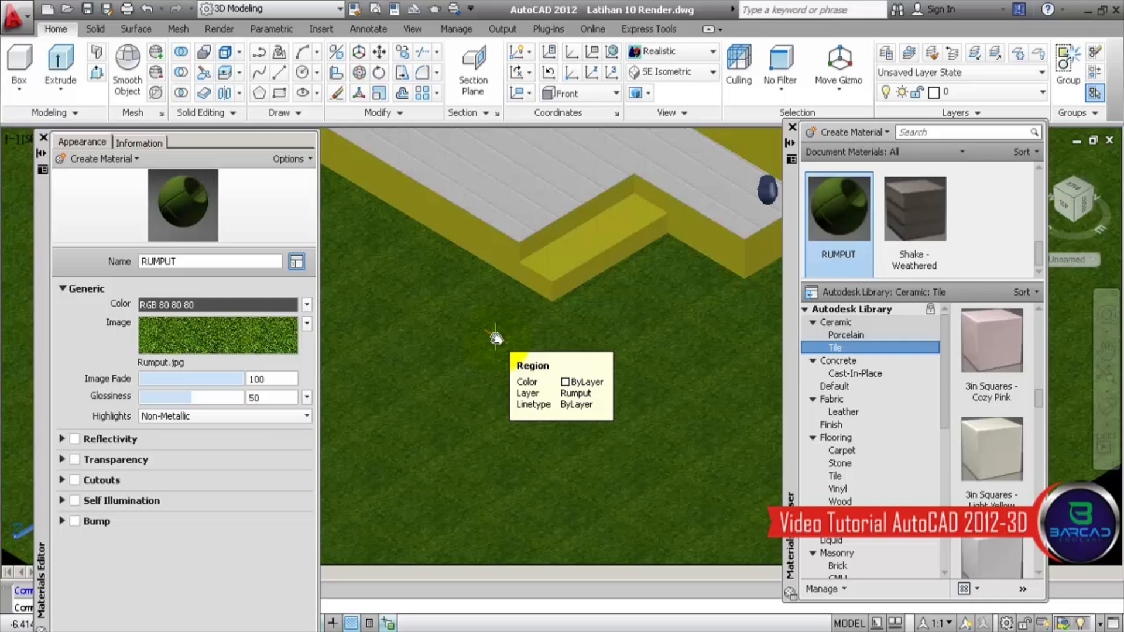
left_click(43, 138)
scroll(455, 441, "down", 5)
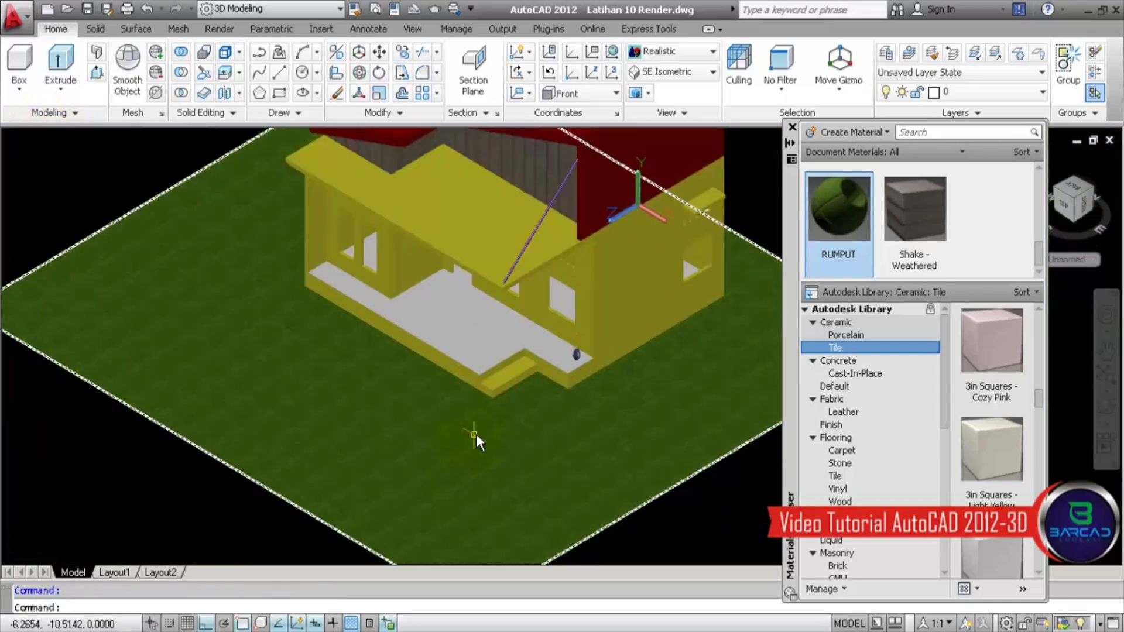
Step: Turn on the Kaca, Kusen, Pintu, Pagar and Tembok List layers of the house model
middle_click_drag(647, 400, 665, 306)
scroll(673, 299, "up", 2)
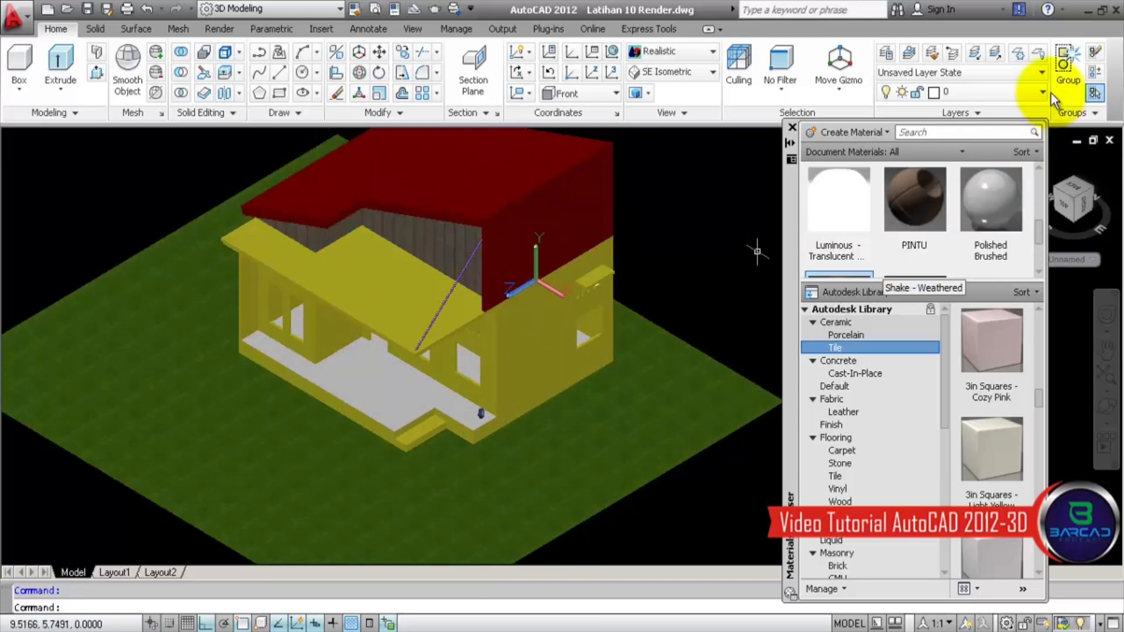
left_click(1012, 92)
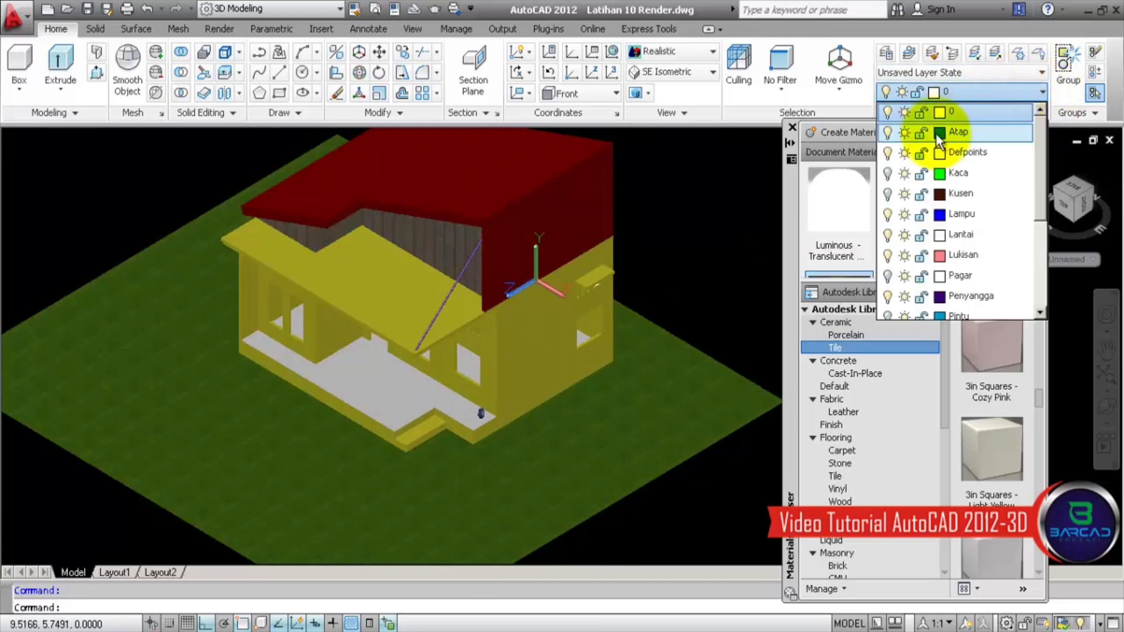
left_click(889, 176)
scroll(890, 198, "down", 1)
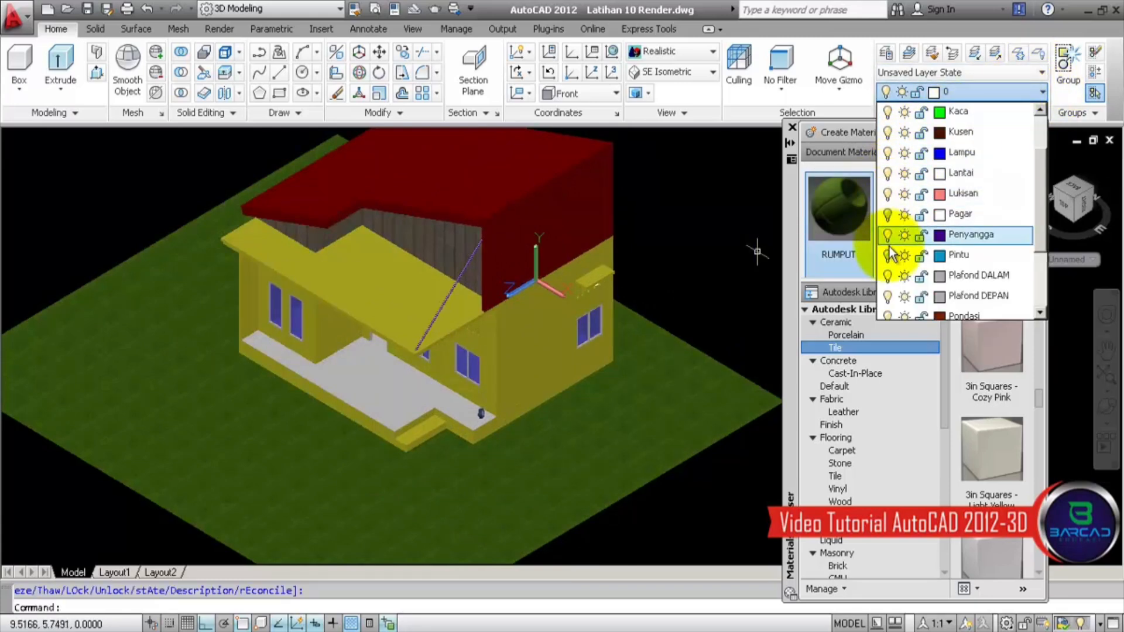
left_click(888, 256)
left_click(889, 214)
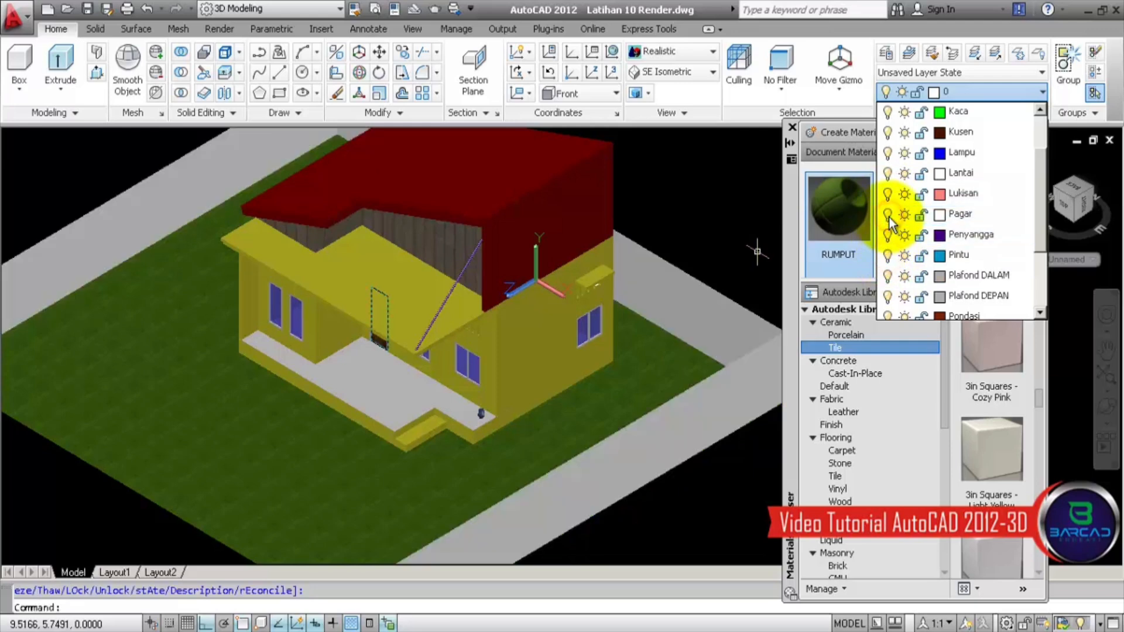
scroll(890, 217, "down", 2)
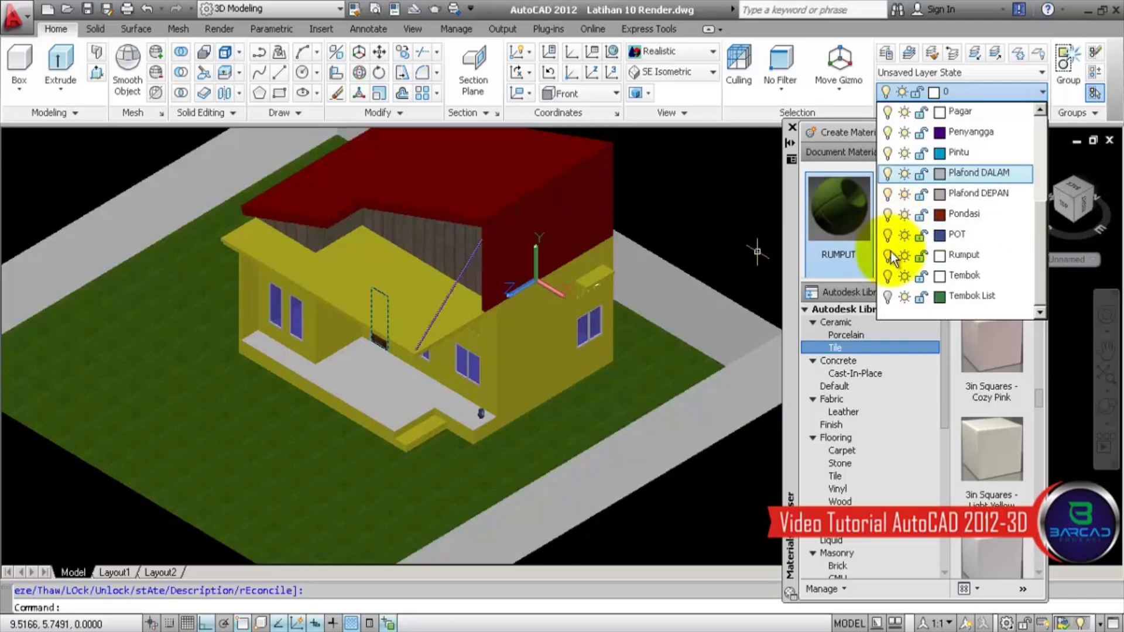
left_click(888, 296)
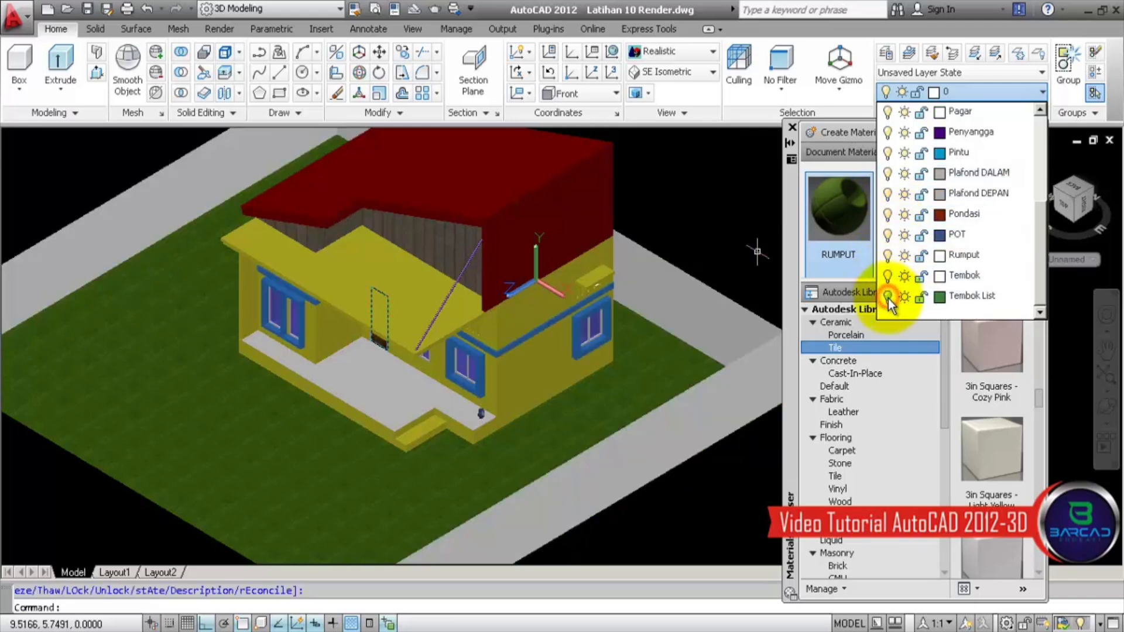
left_click(981, 92)
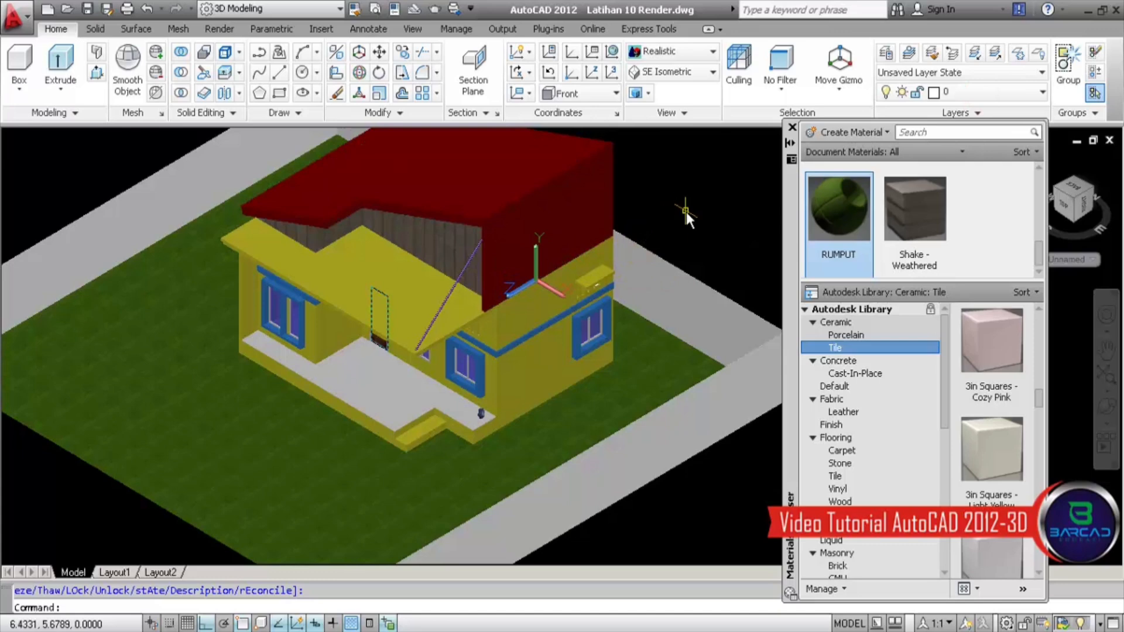
Step: Examine the house front from a lower angle, then look closely at the terrace, corner window and pot
left_click(1106, 406)
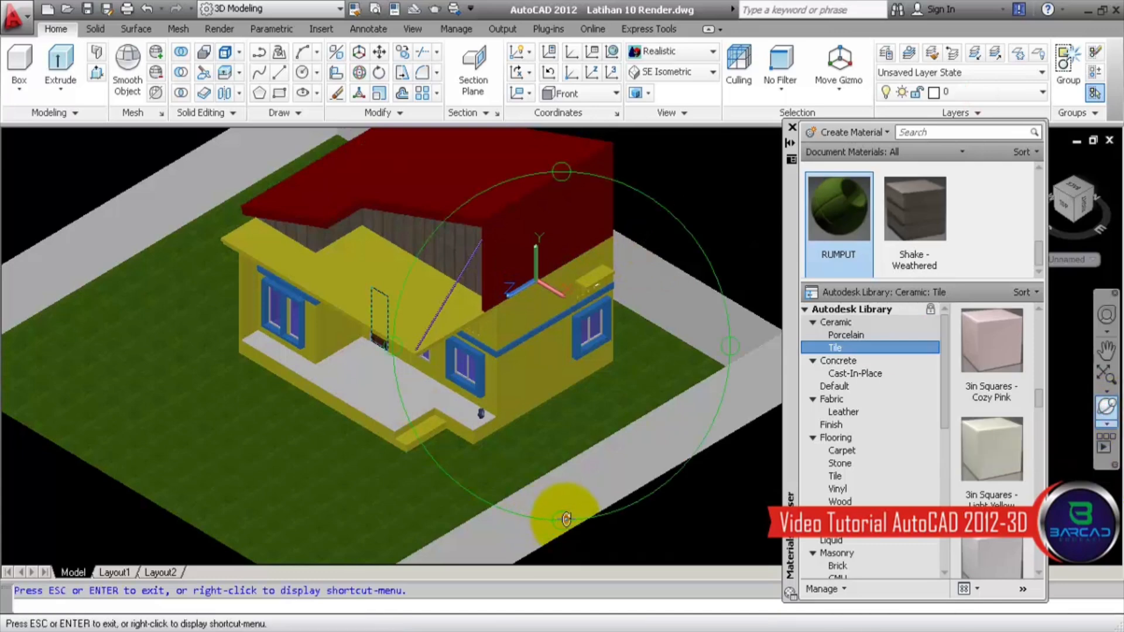
left_click_drag(565, 519, 574, 486)
scroll(413, 352, "up", 2)
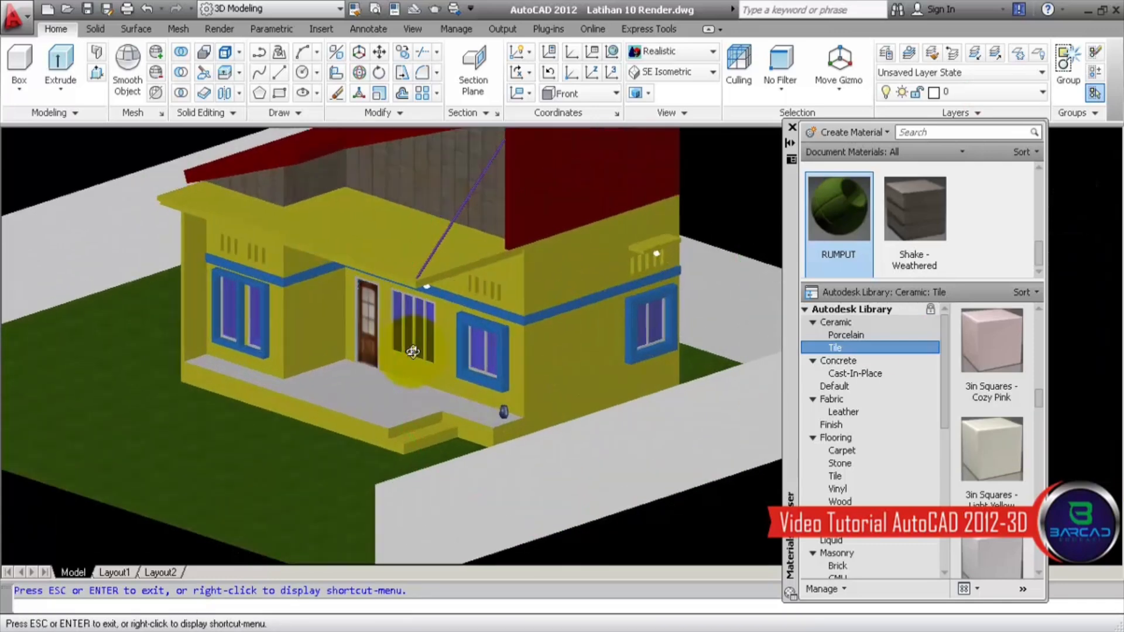
scroll(413, 352, "up", 1)
middle_click_drag(506, 356, 547, 400)
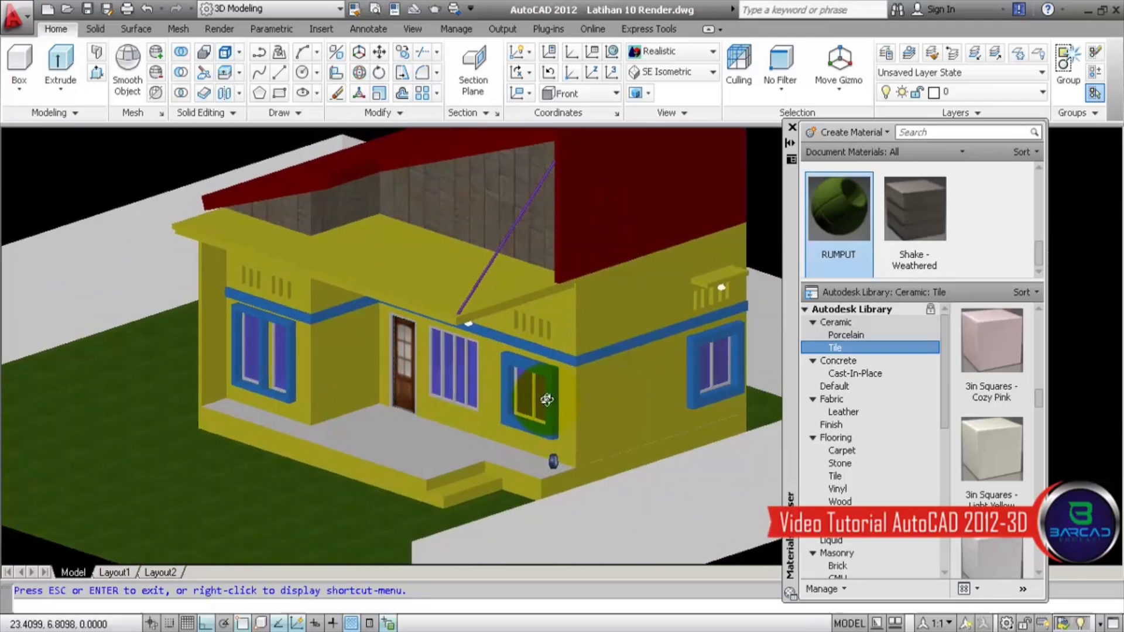
scroll(547, 400, "up", 1)
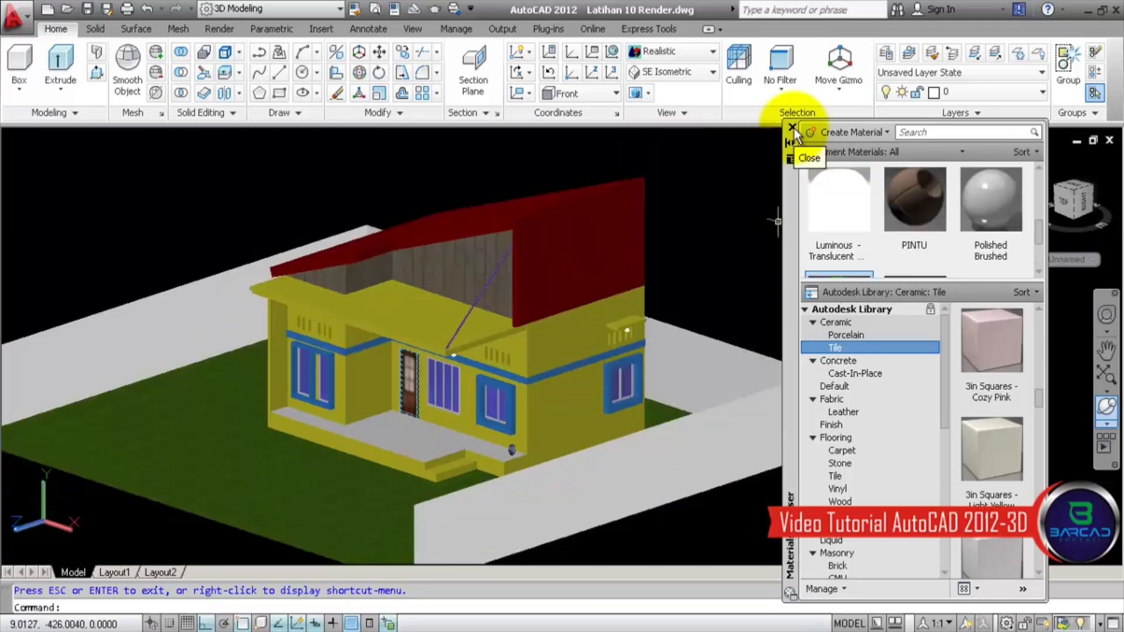
scroll(511, 472, "up", 7)
scroll(504, 459, "up", 3)
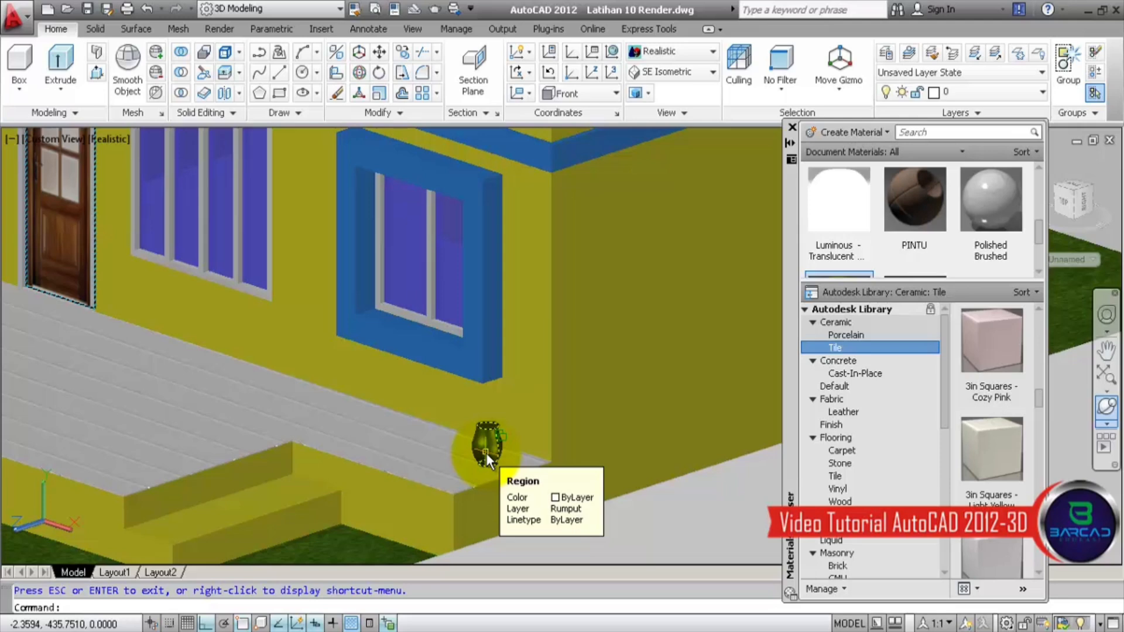
Step: Open the Pohon DWG drawing from the PERTEMUAN 10 folder and close the Materials Browser
left_click(69, 13)
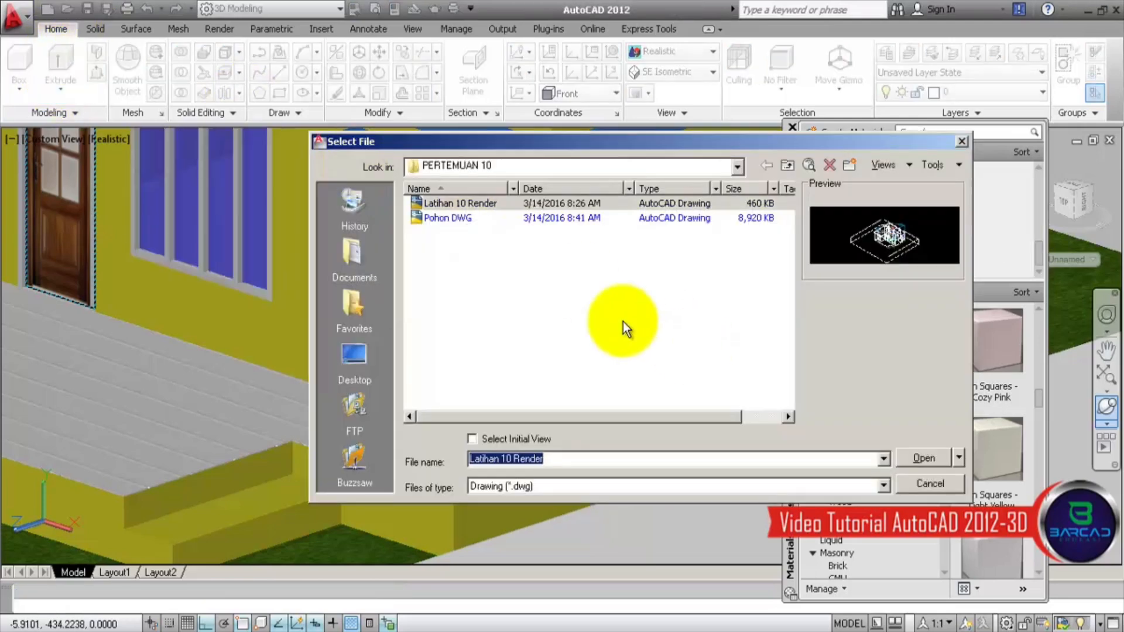
left_click(451, 220)
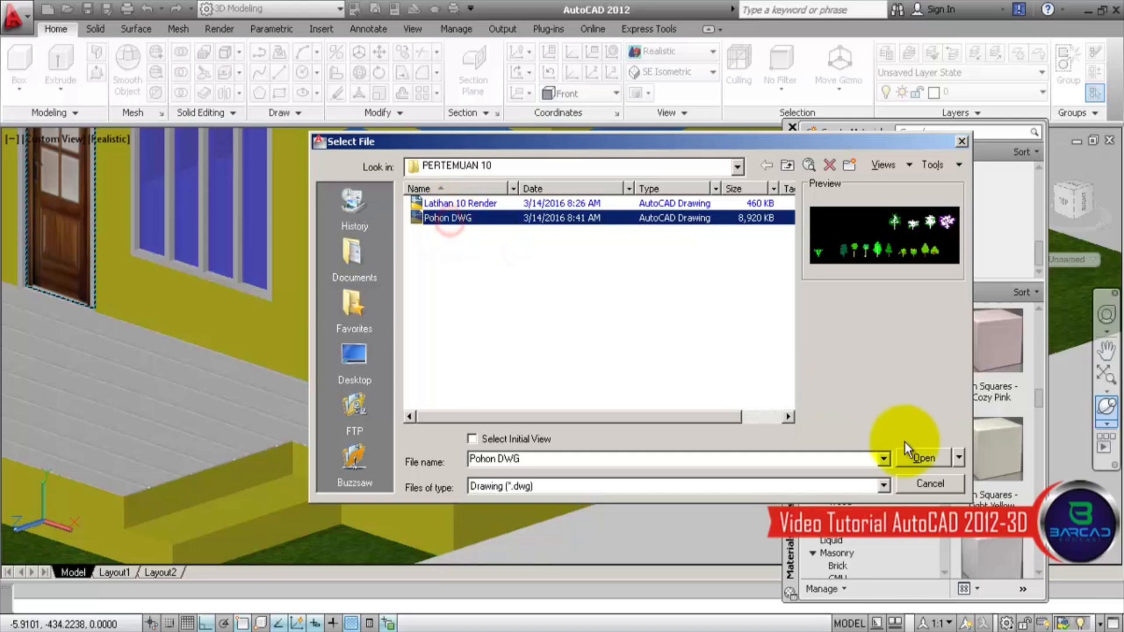
left_click(916, 457)
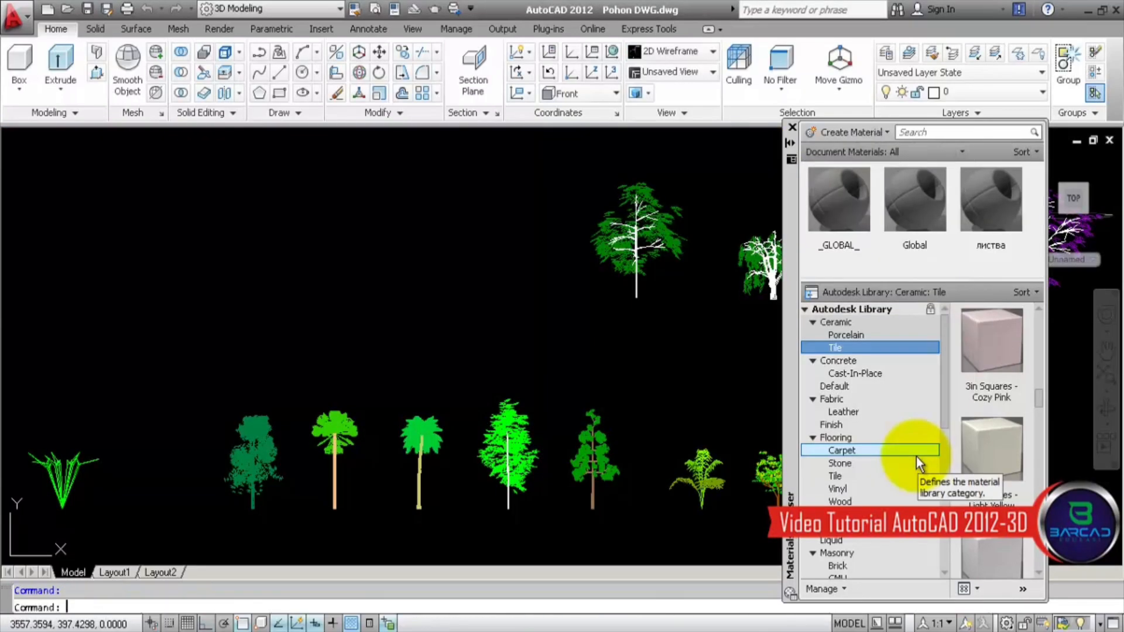
left_click(792, 127)
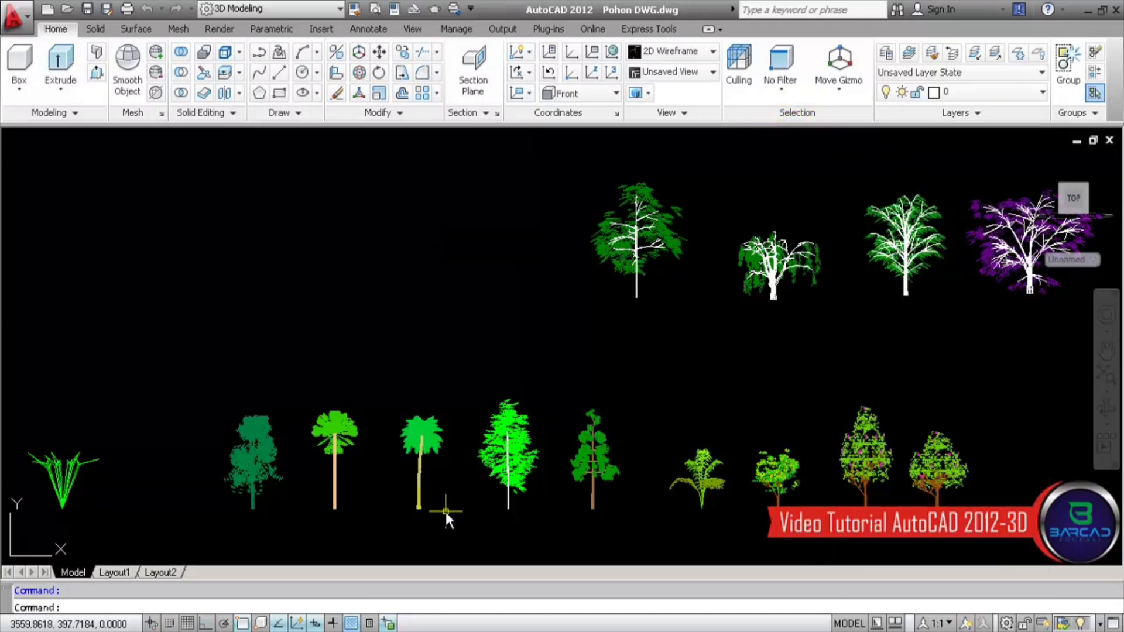
Step: Copy the light green tree with the round crown and brown trunk, then switch back to the Latihan 10 Render drawing
left_click(343, 466)
left_click(319, 484)
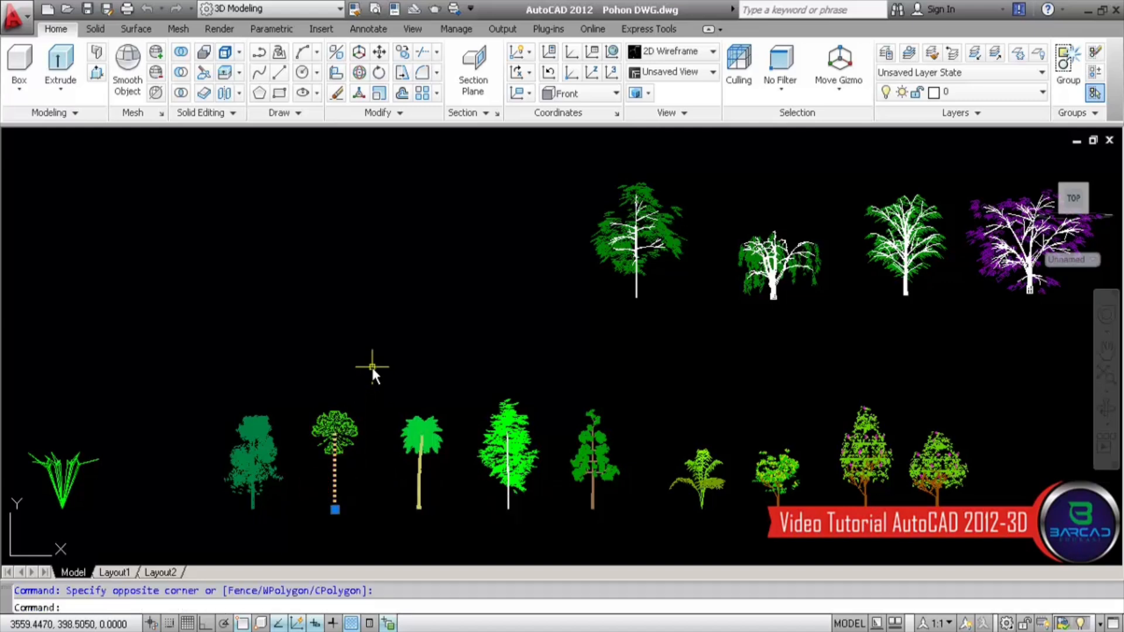
key("ctrl+c")
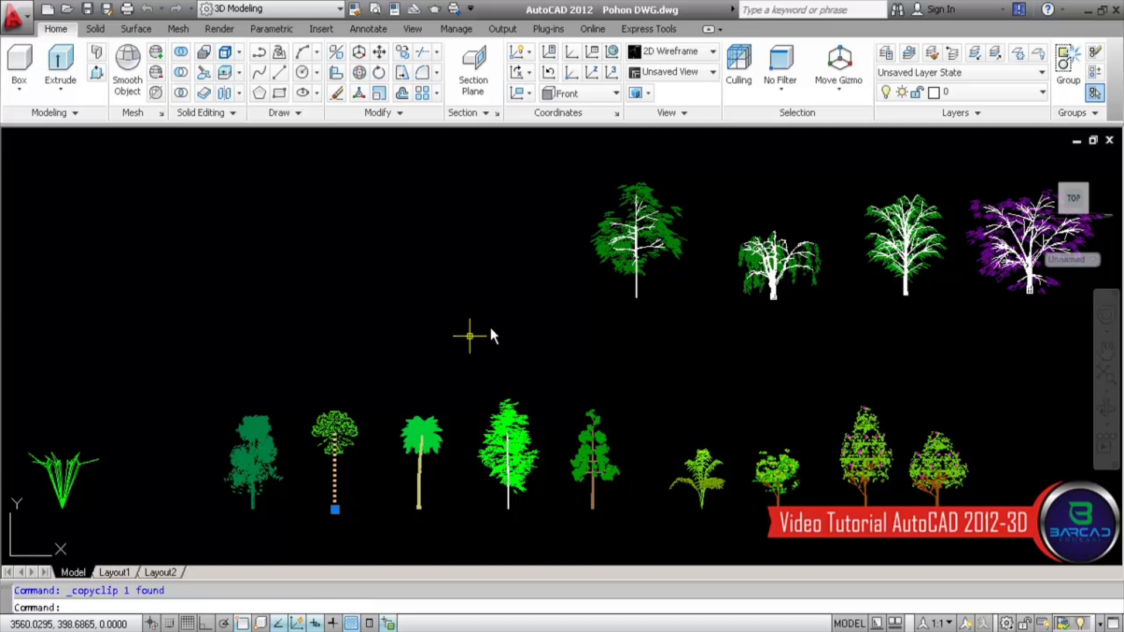
key("Escape")
left_click(276, 630)
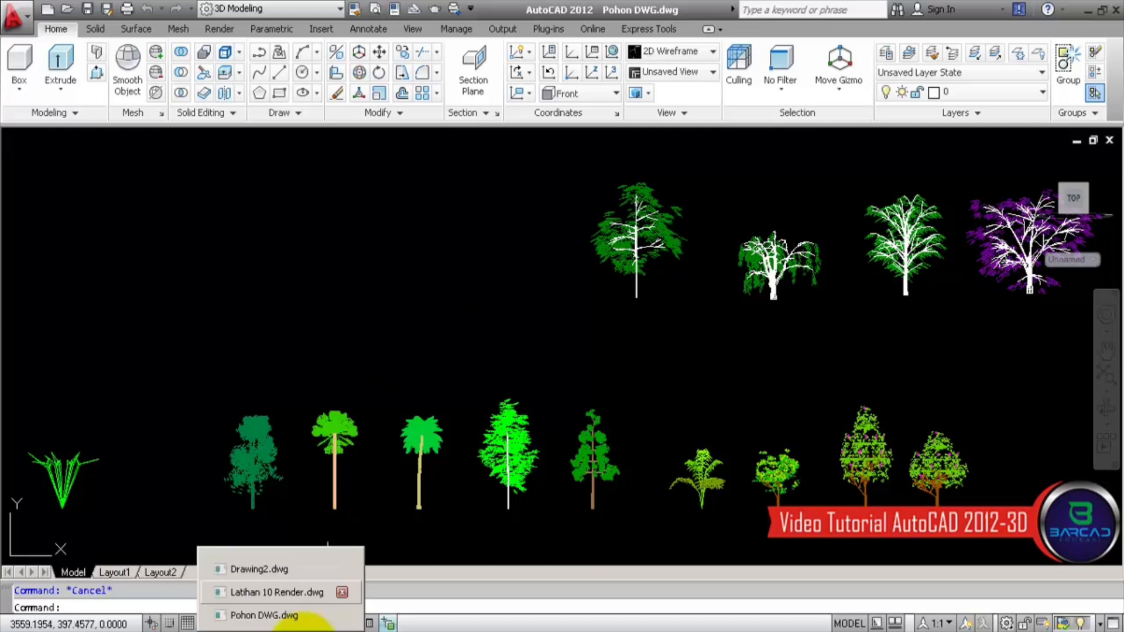
left_click(276, 592)
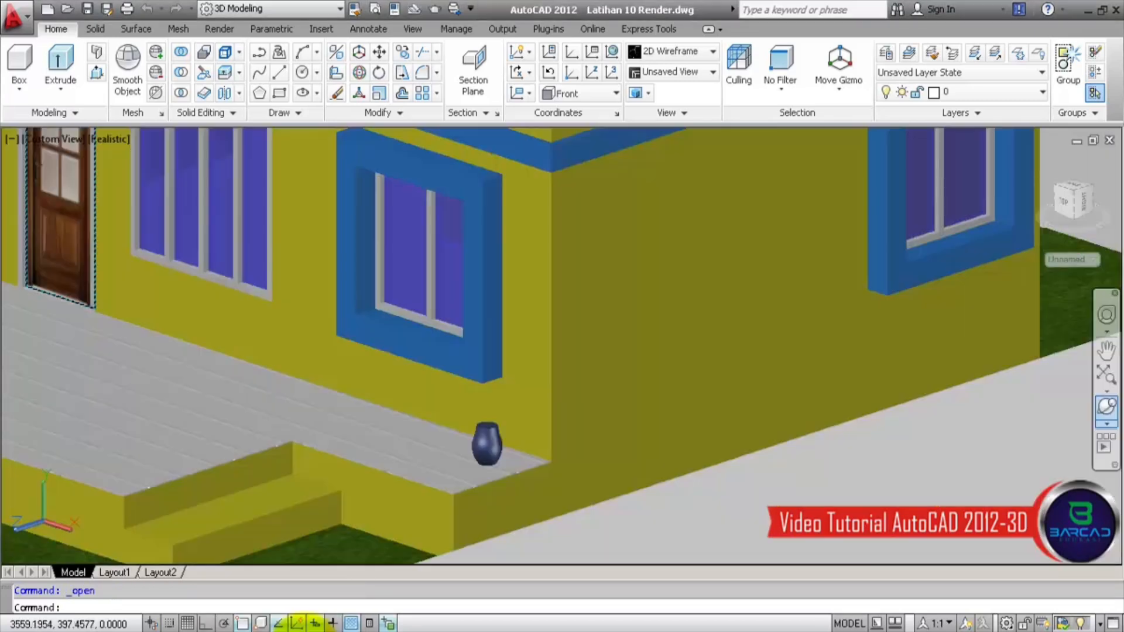
Step: Undo the latest operations in the house drawing and set the coordinate system to Front
key("ctrl+z")
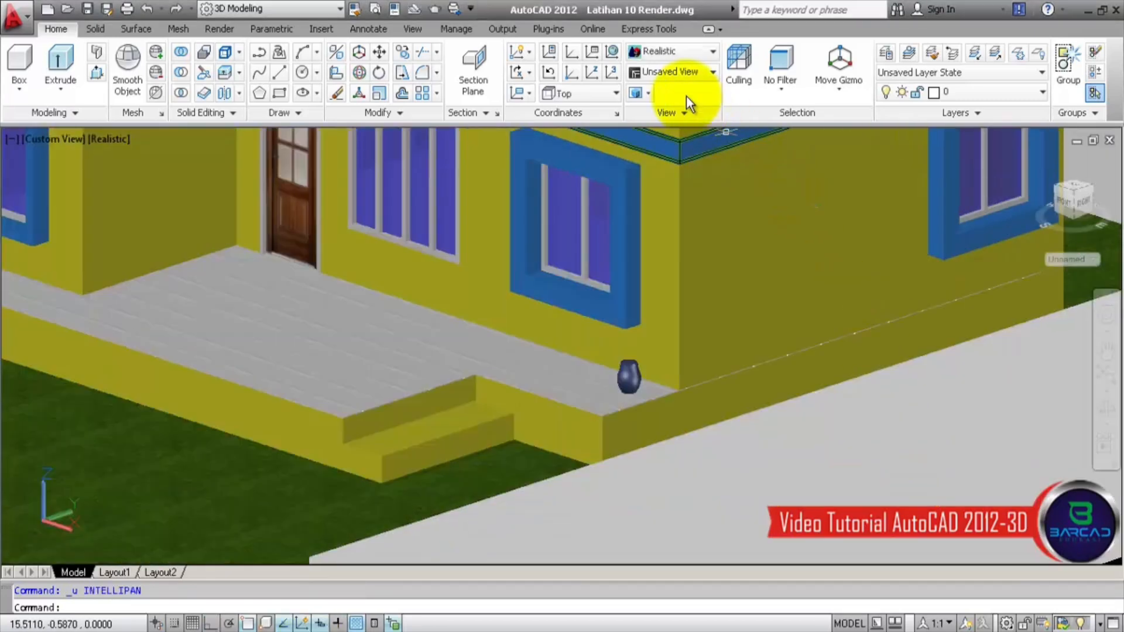
left_click(684, 71)
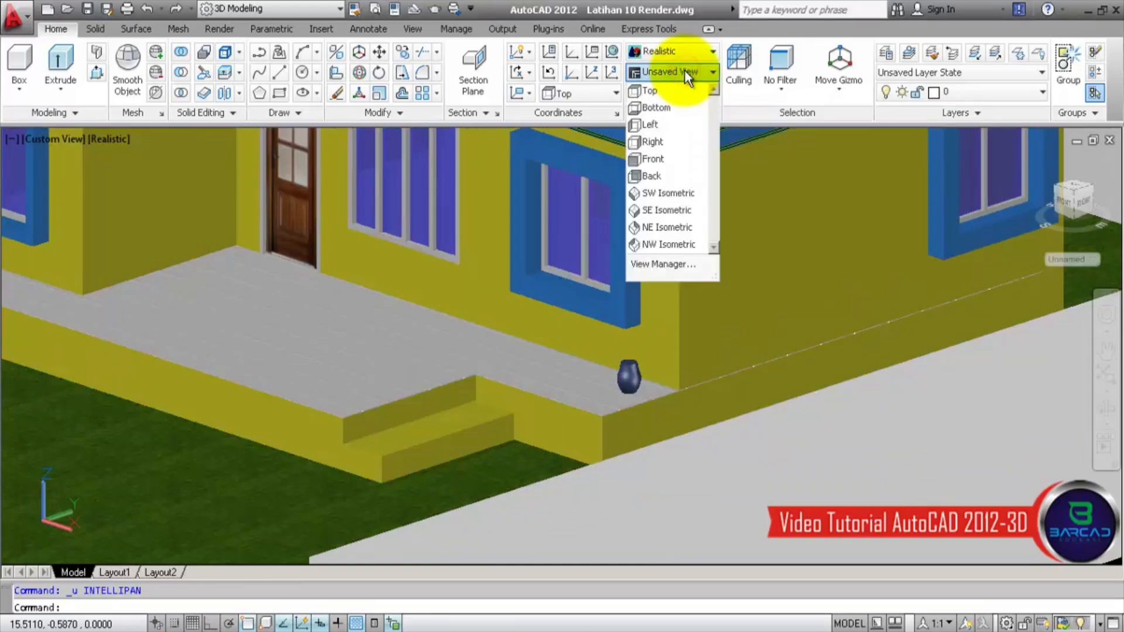
left_click(593, 95)
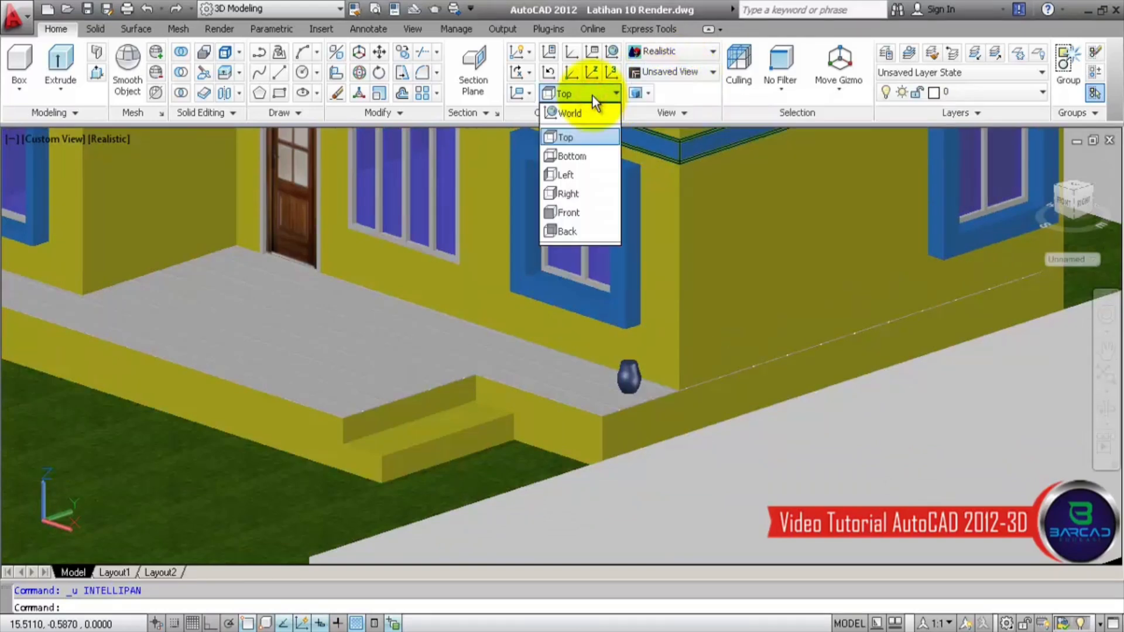
left_click(597, 216)
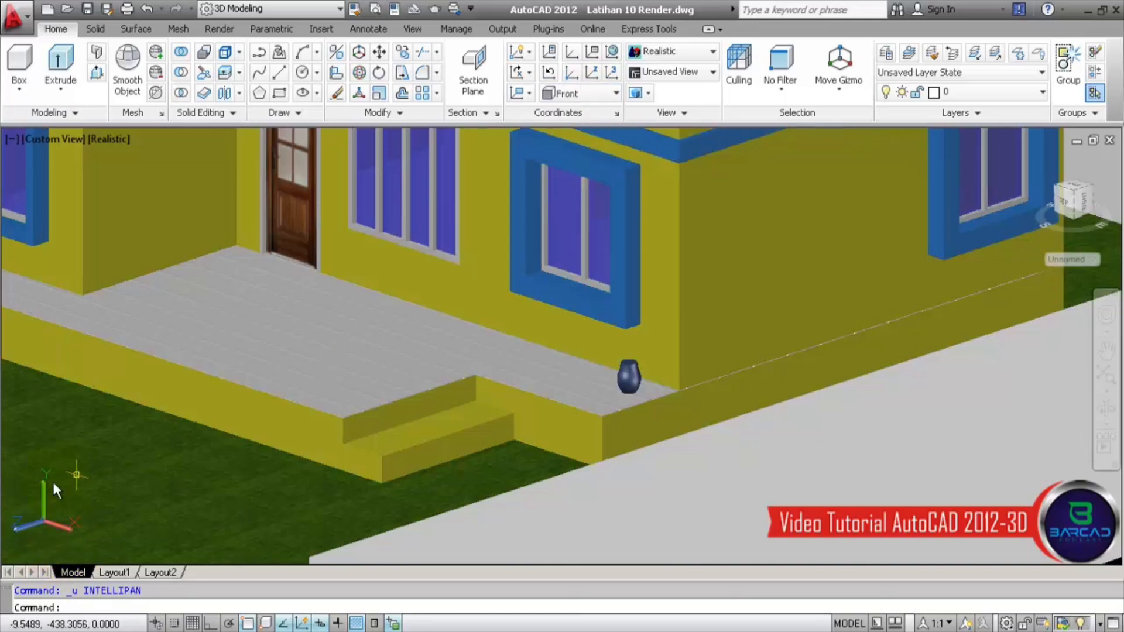
Step: Paste the copied tree into the empty area outside the fence wall beside the house
scroll(352, 427, "down", 2)
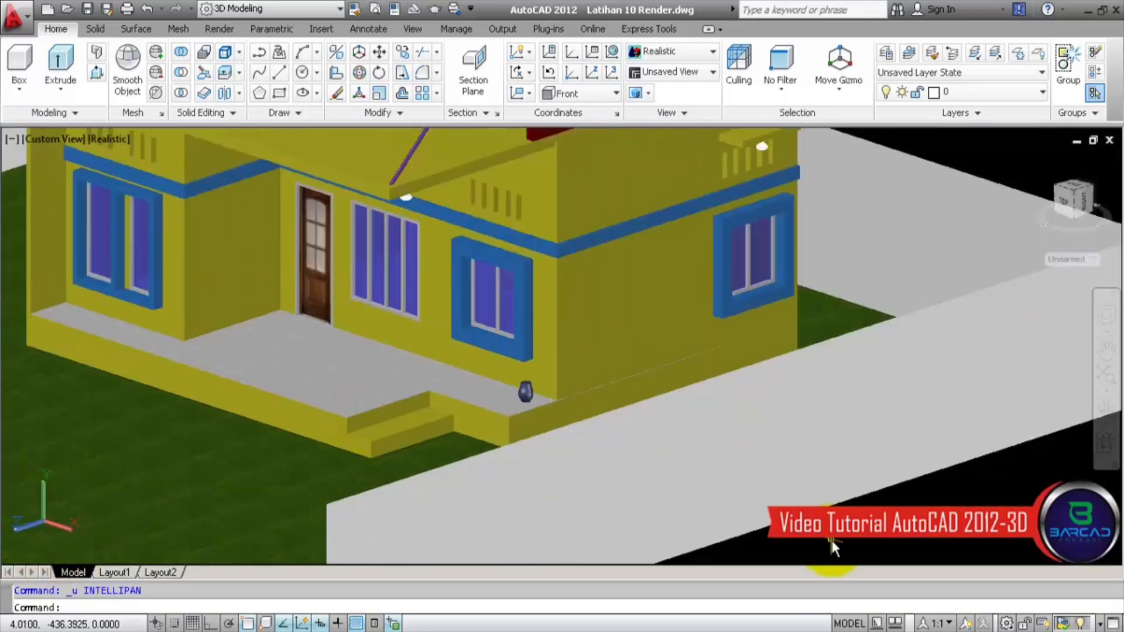
middle_click_drag(829, 548, 689, 366)
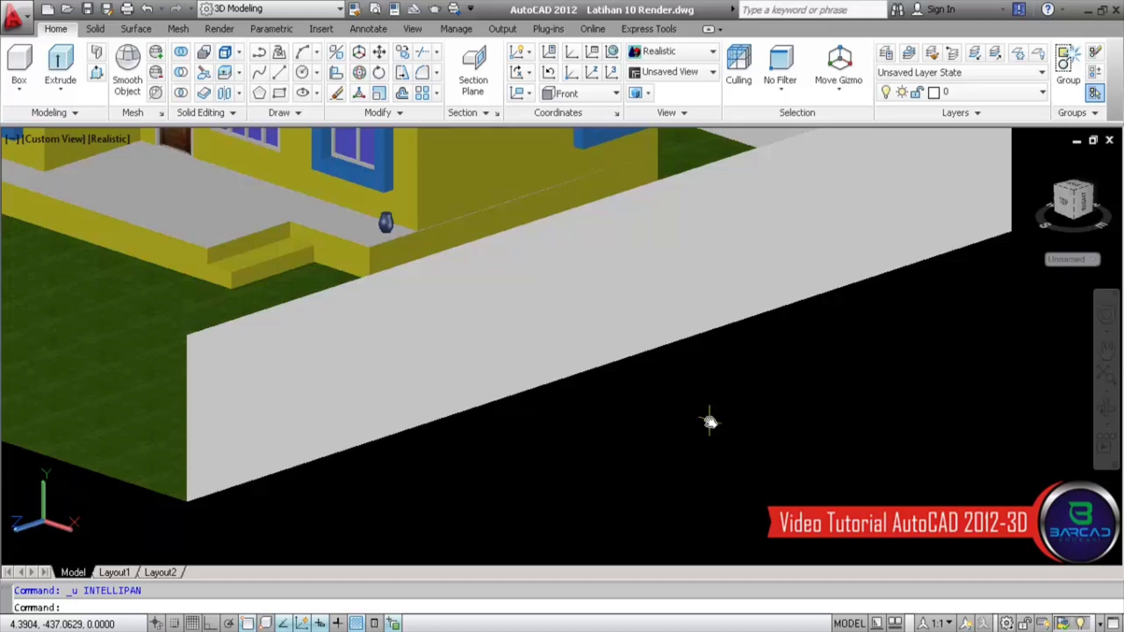
key("ctrl+v")
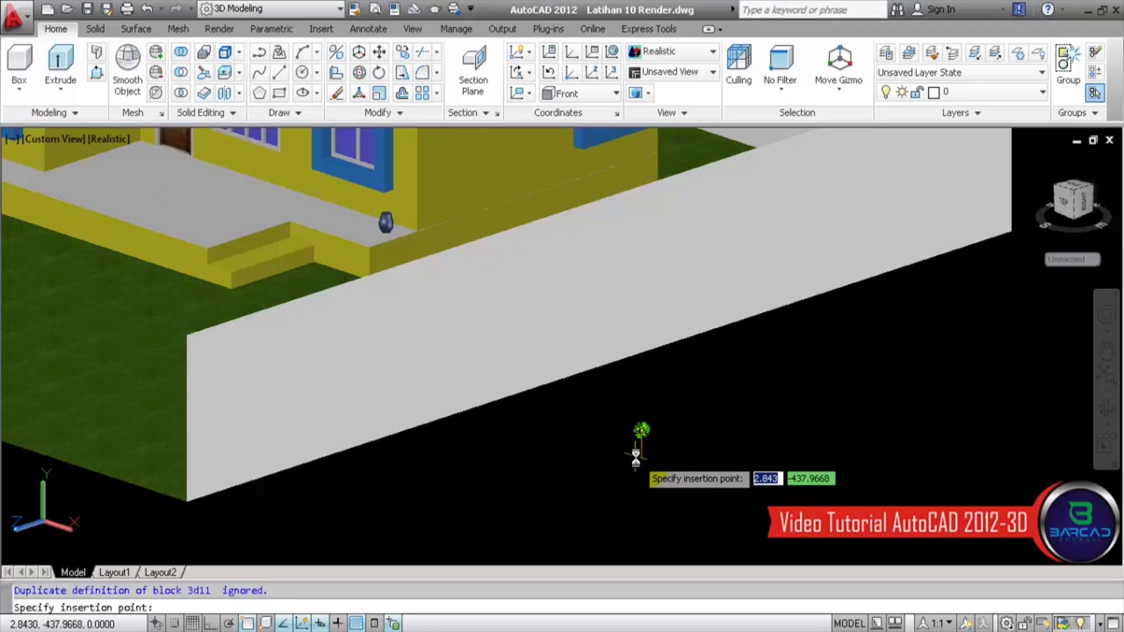
left_click(636, 457)
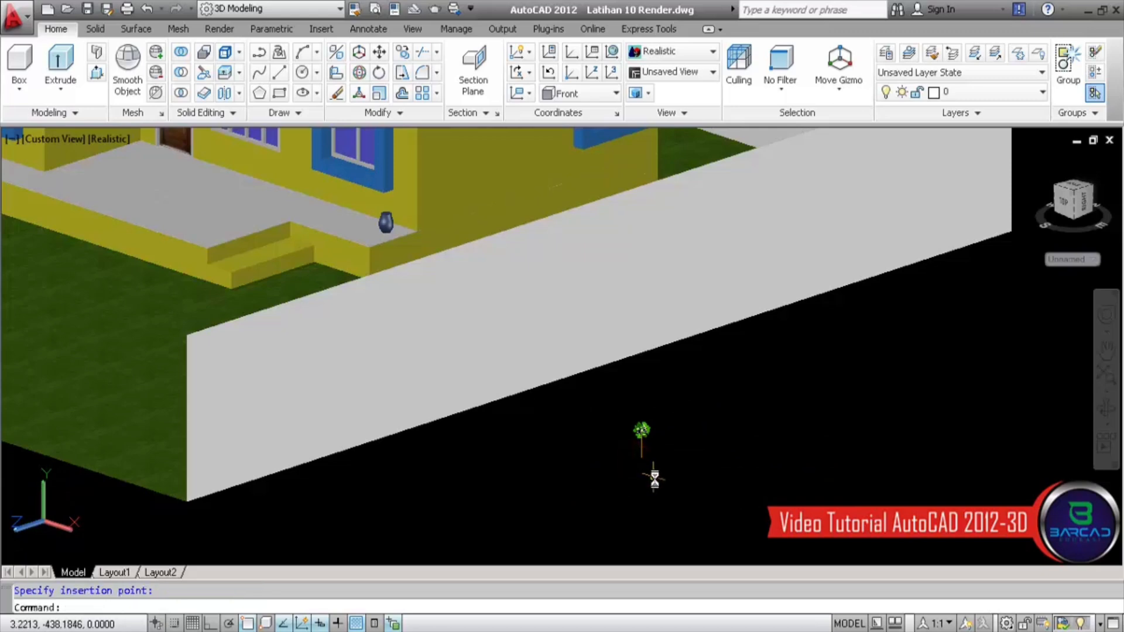
Step: Scale the pasted tree by a factor of 3 from the base of its trunk
left_click(379, 100)
left_click(740, 466)
left_click(613, 447)
key("Return")
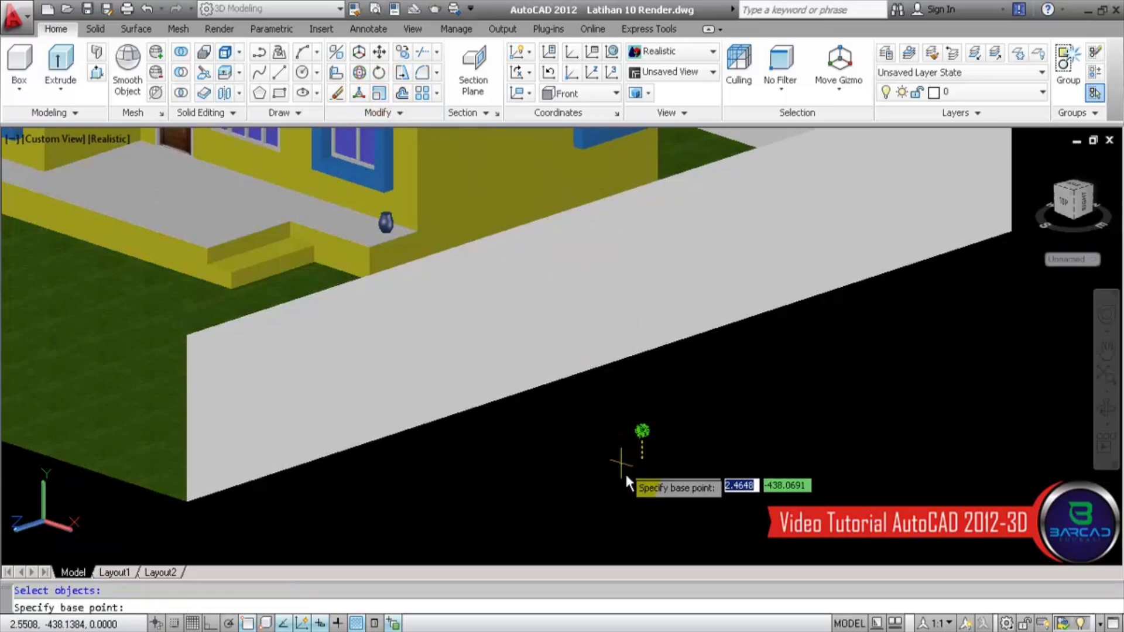
scroll(632, 468, "up", 5)
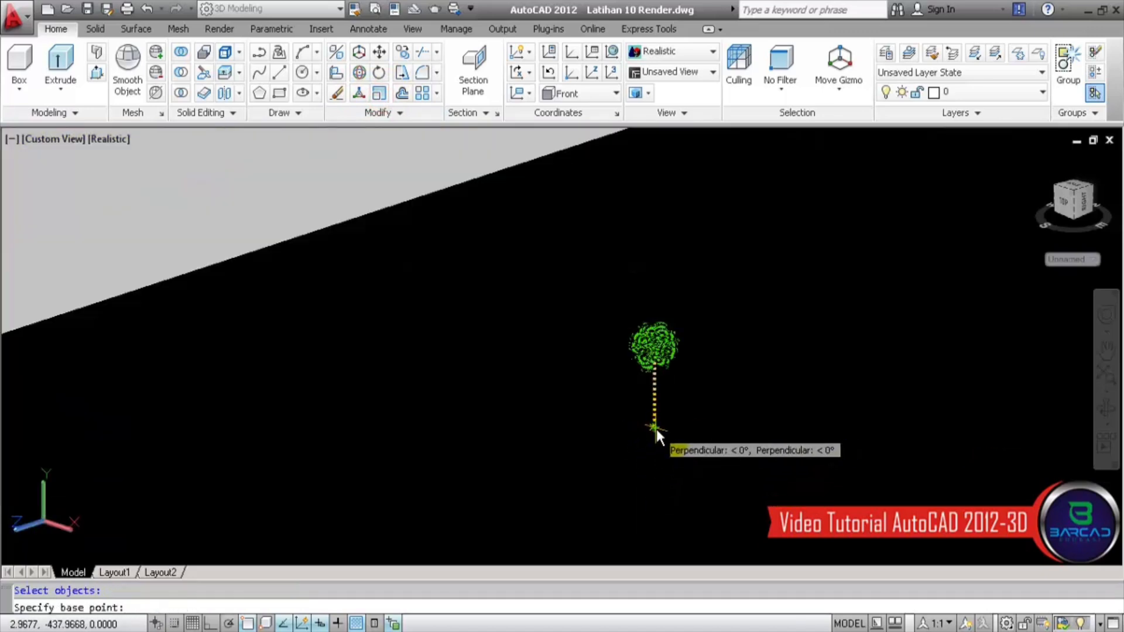
left_click(655, 428)
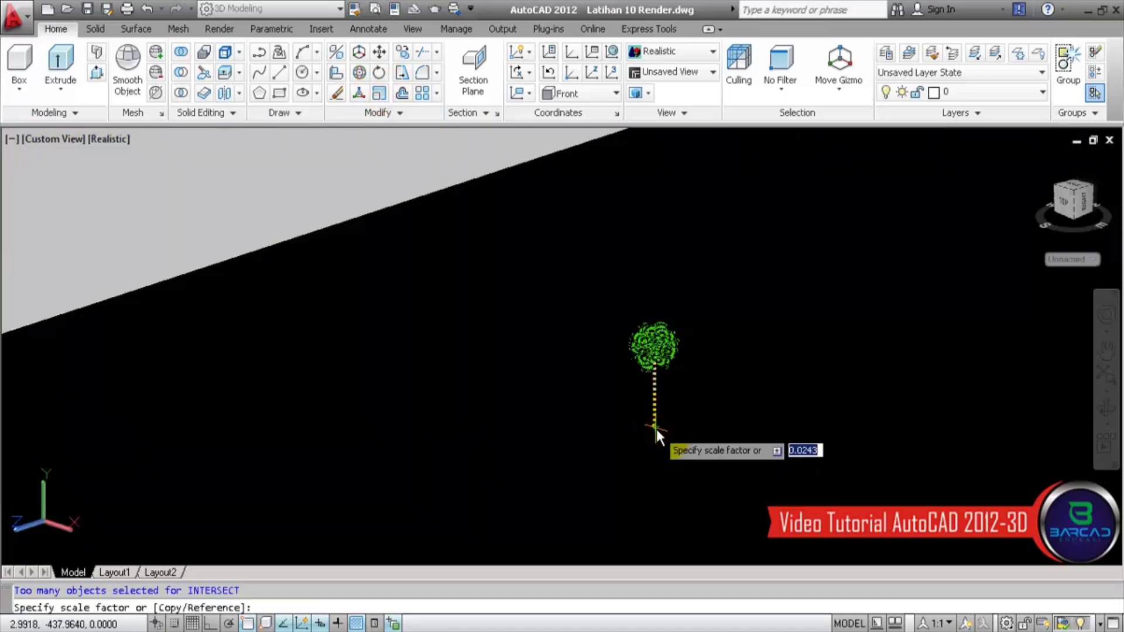
type("3")
key("Return")
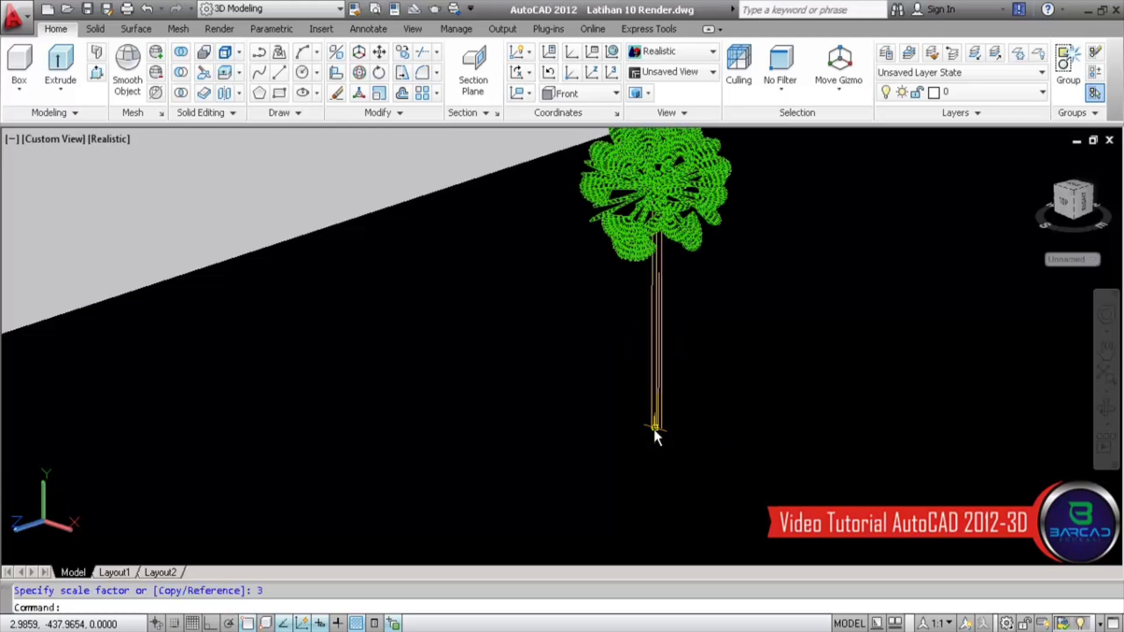
Step: Move the scaled tree from the endpoint at its trunk base onto the top of the dark blue pot on the terrace
scroll(674, 428, "down", 6)
scroll(701, 430, "up", 2)
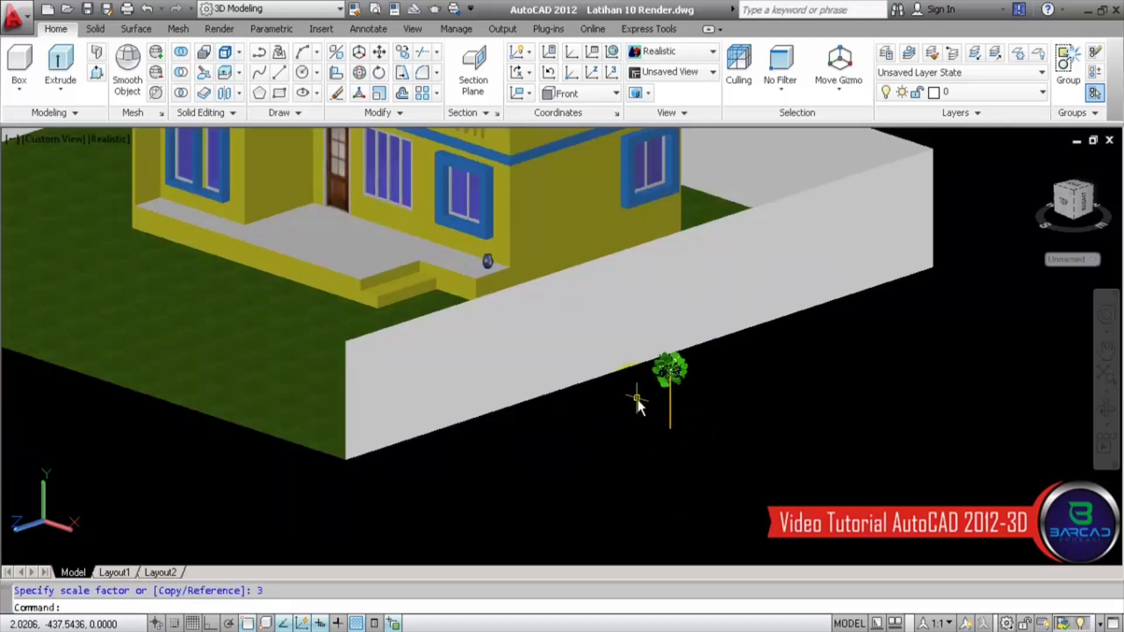
scroll(635, 395, "up", 2)
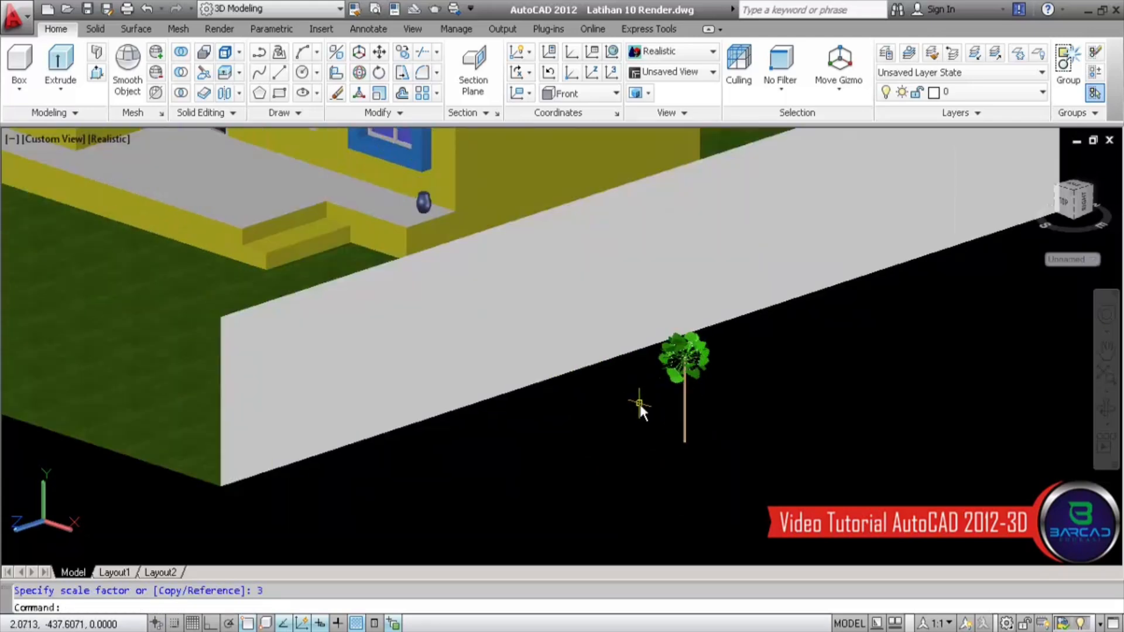
left_click(707, 438)
left_click(661, 410)
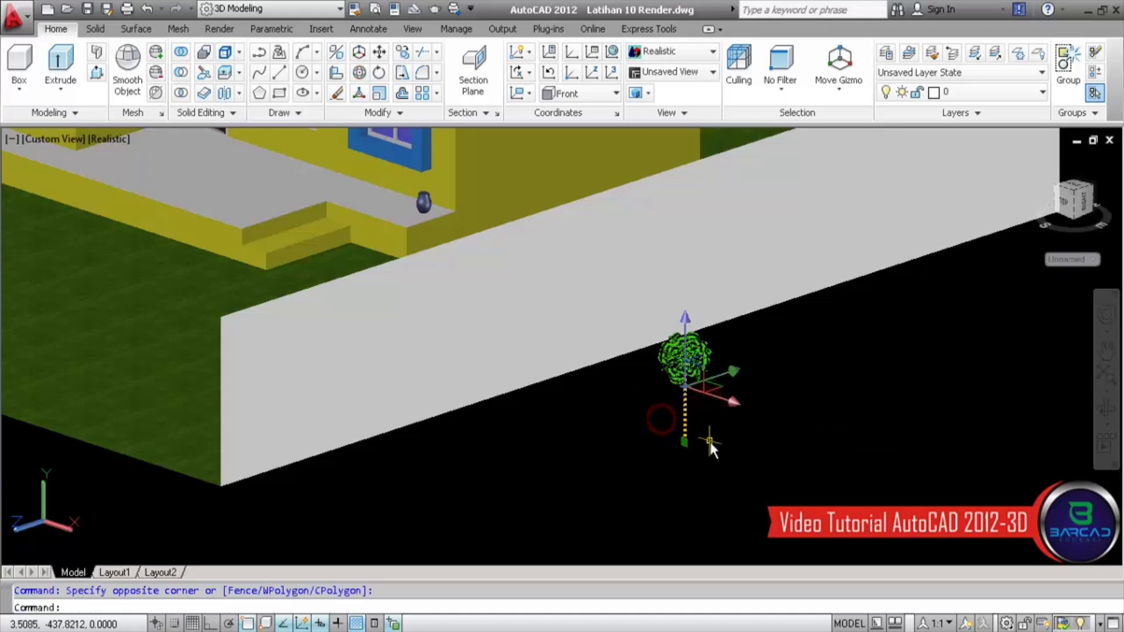
left_click(387, 53)
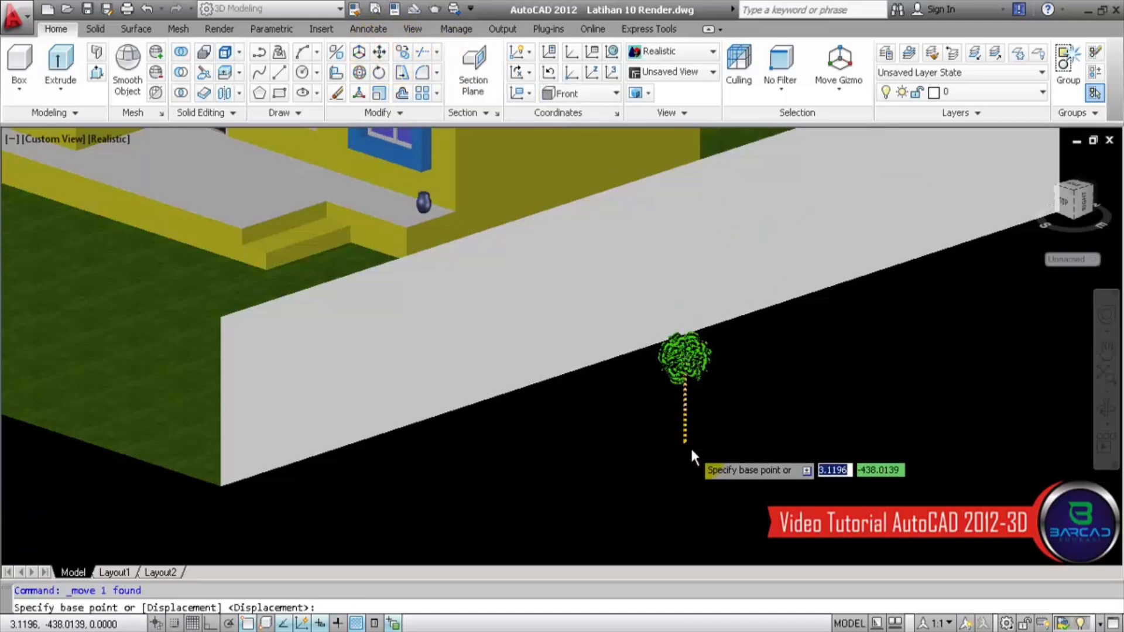
scroll(687, 442, "up", 3)
type("end")
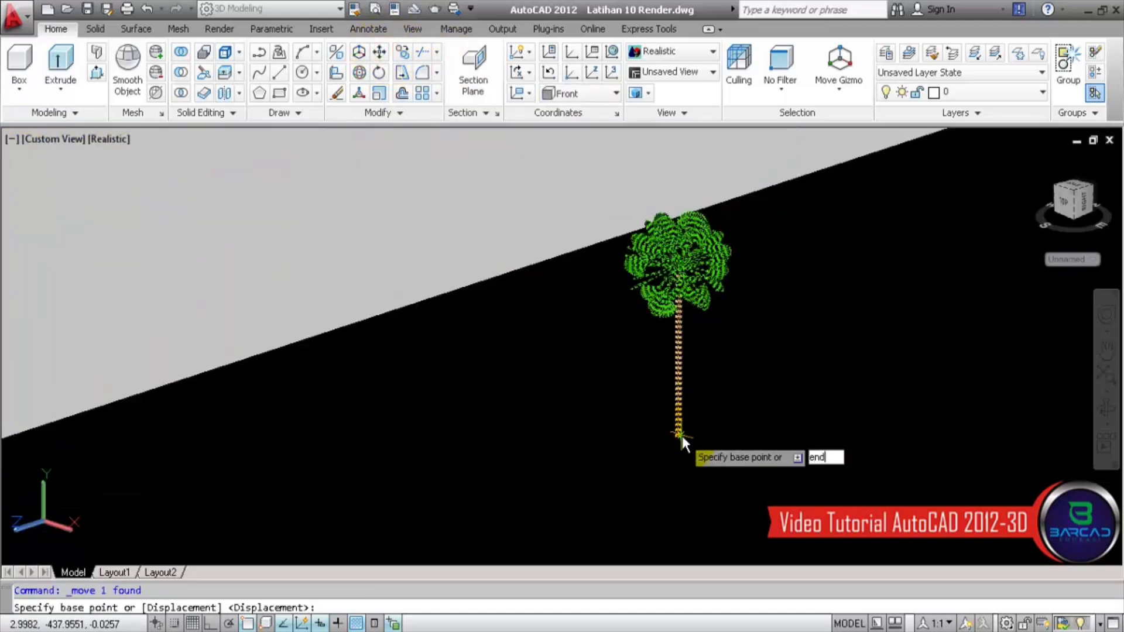
key("Return")
left_click(681, 434)
scroll(682, 433, "down", 5)
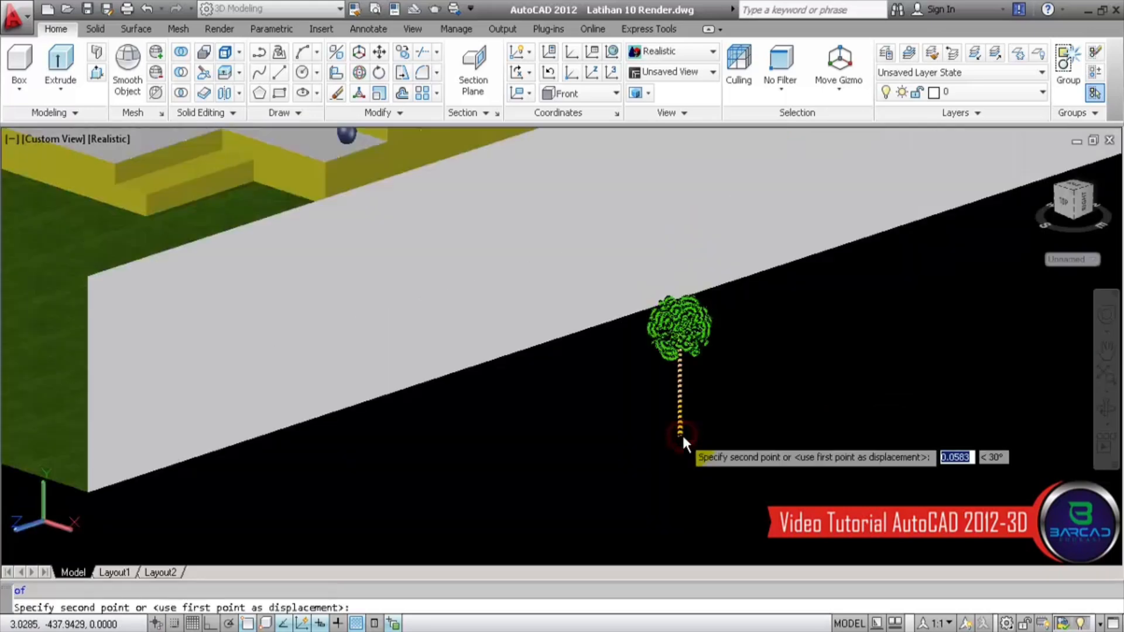
scroll(468, 241, "up", 6)
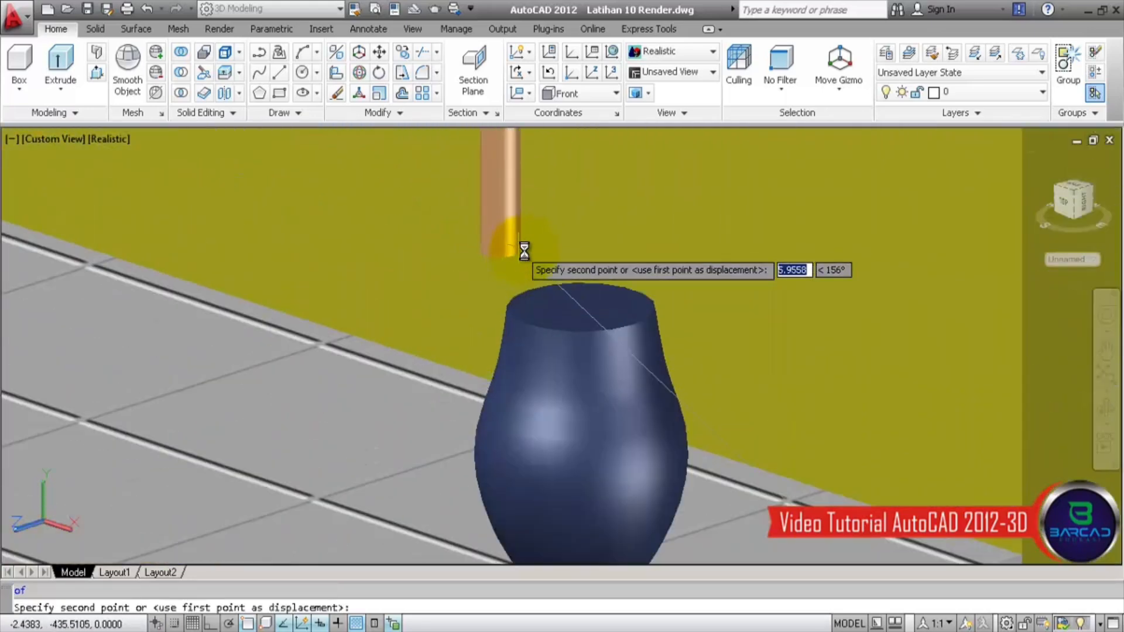
left_click(592, 317)
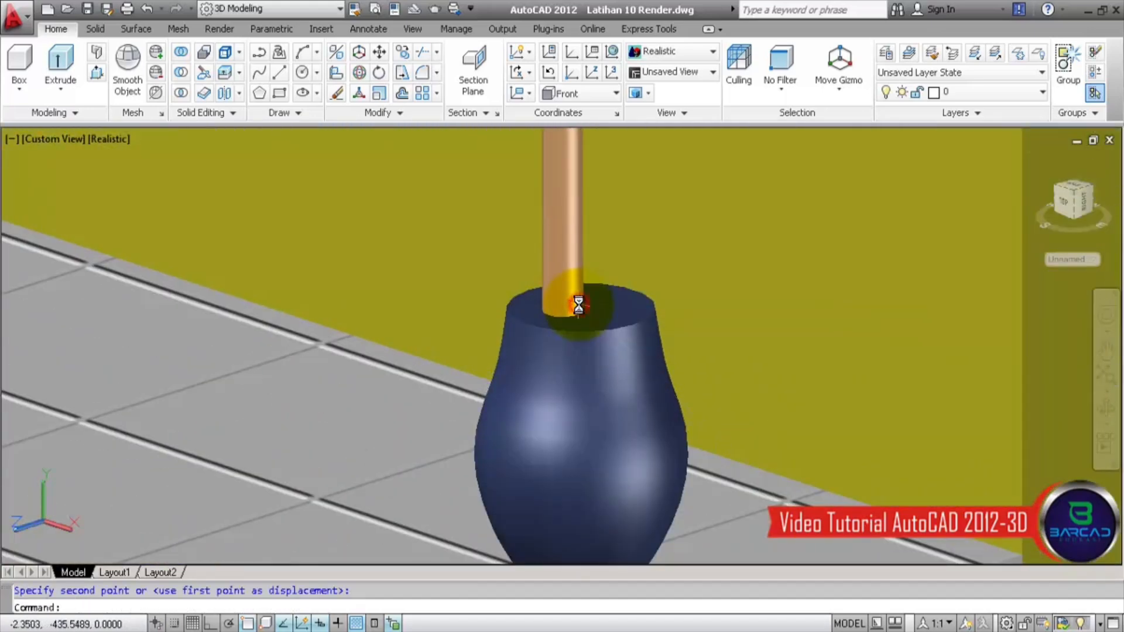
scroll(593, 317, "up", 3)
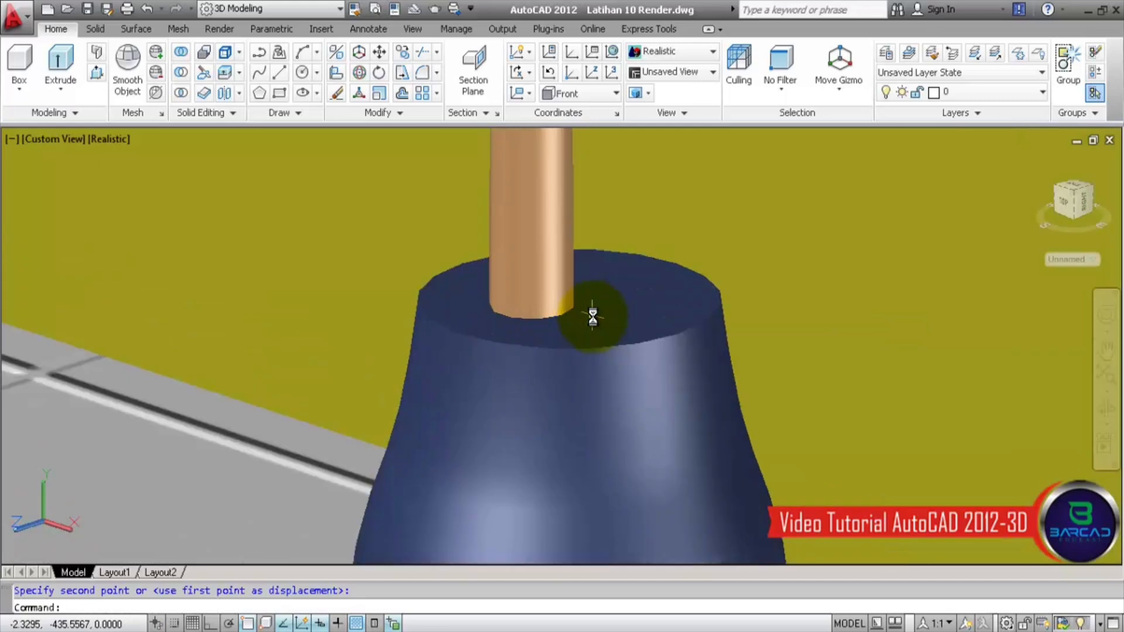
scroll(592, 317, "down", 8)
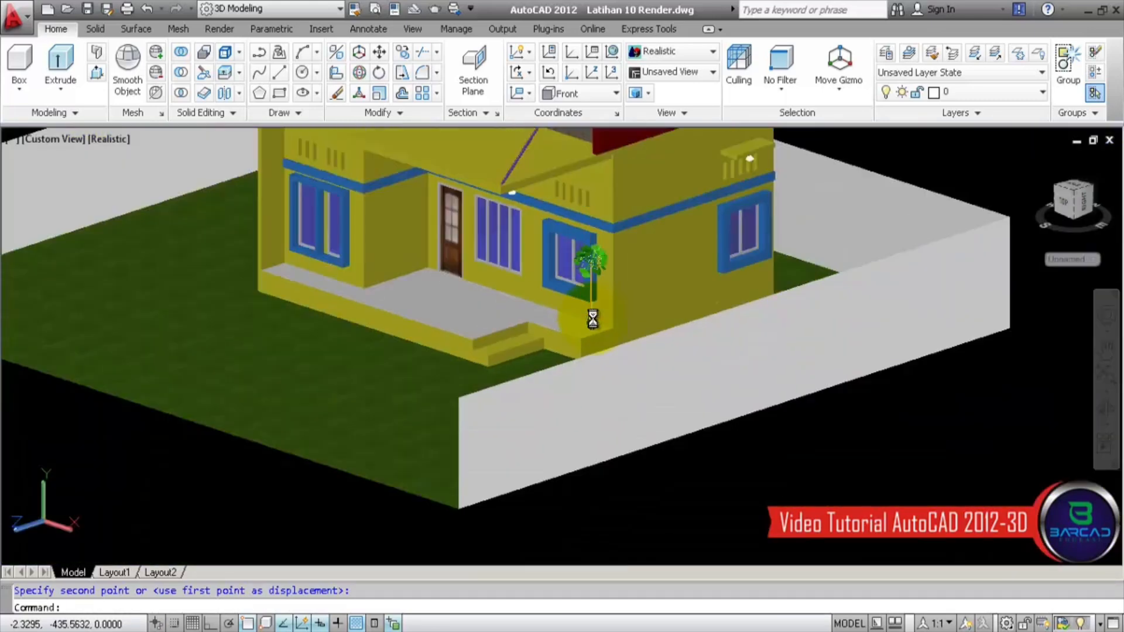
middle_click_drag(580, 261, 674, 394)
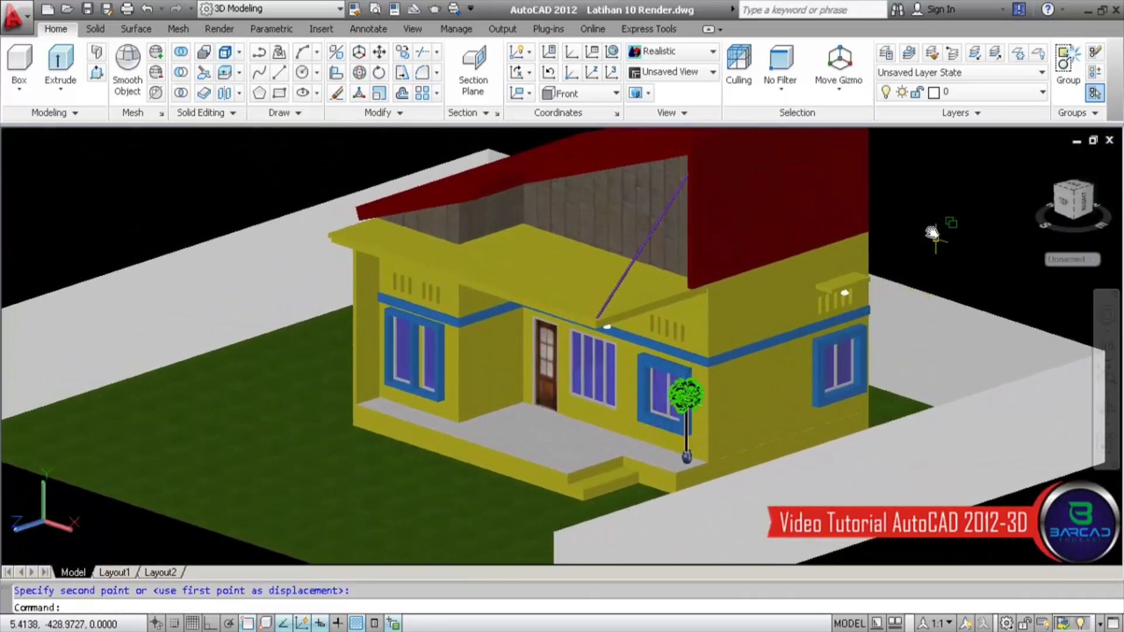
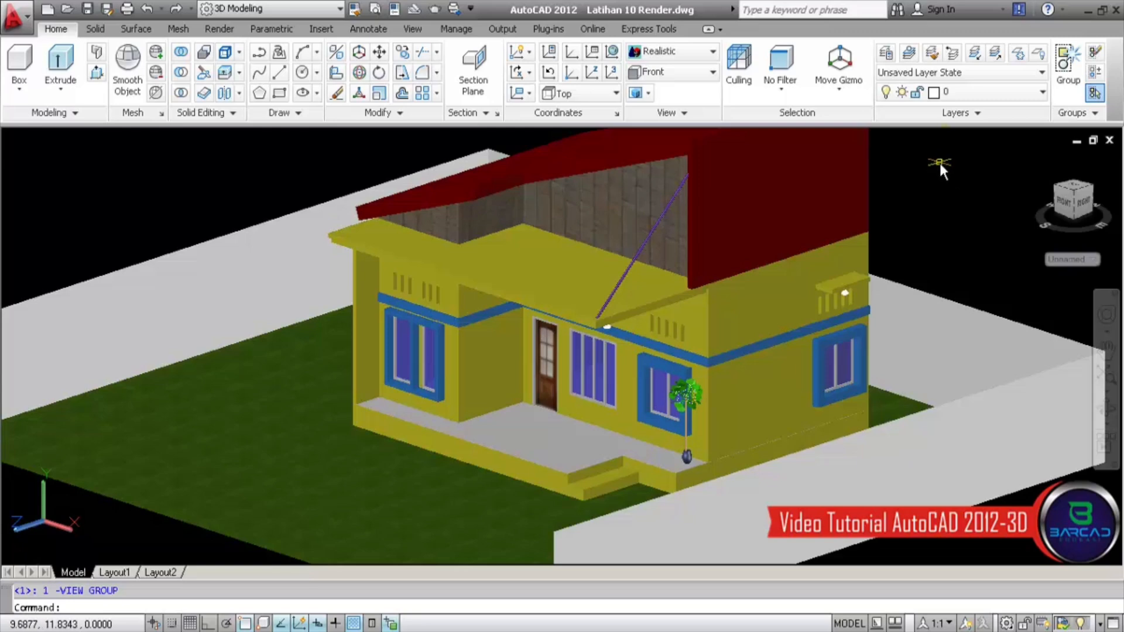
Step: Show the house in the Front view and change the projection to Perspective
left_click(680, 74)
left_click(671, 162)
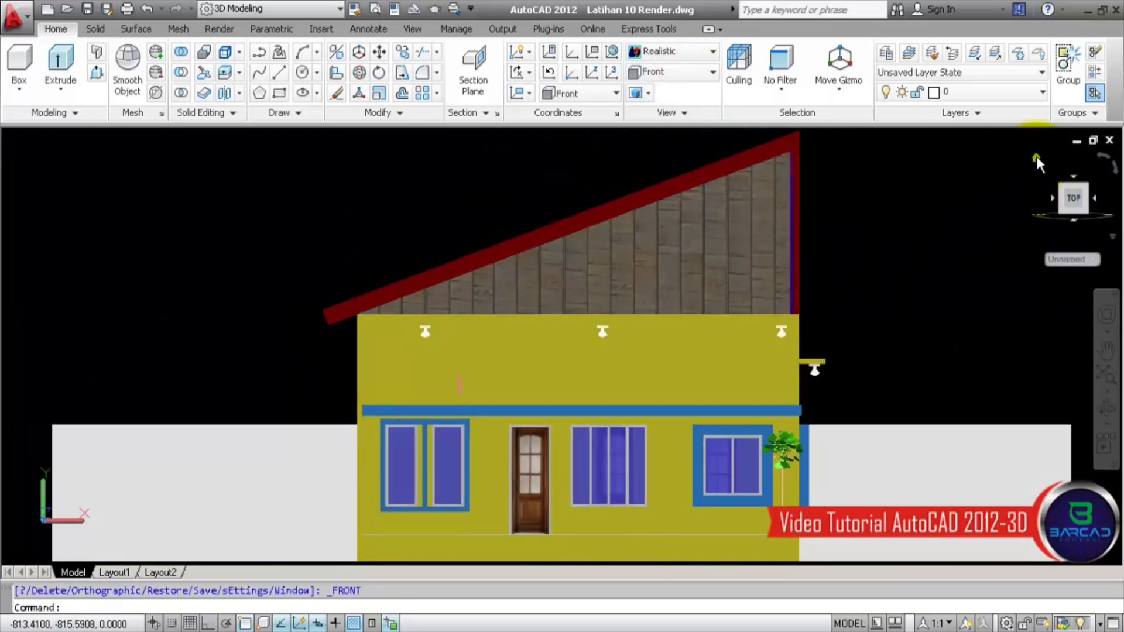
right_click(1036, 156)
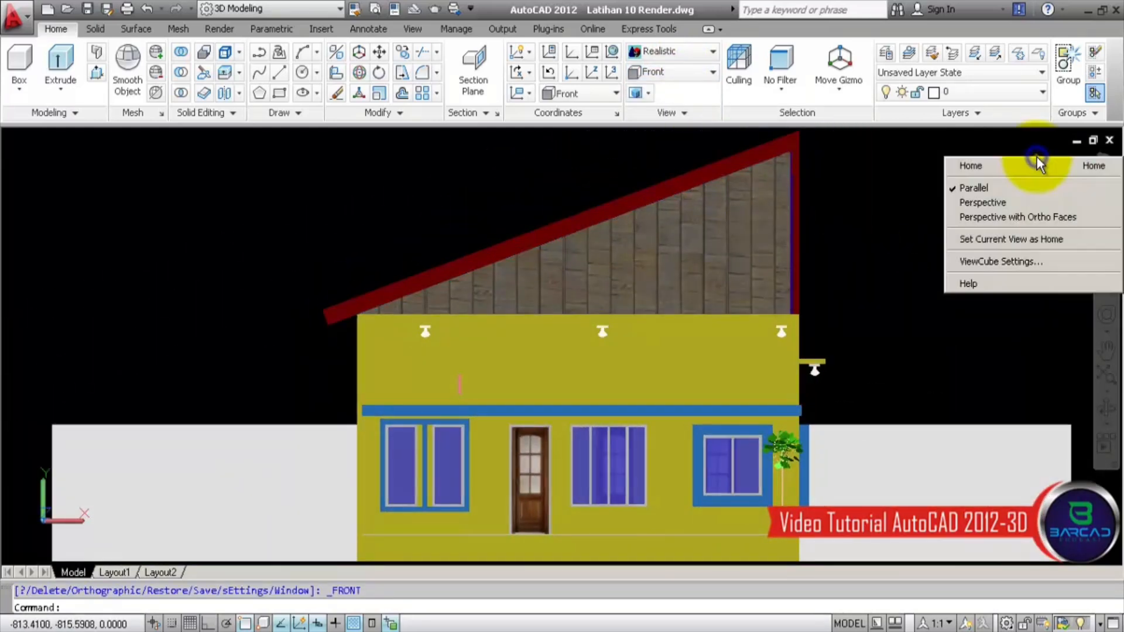
left_click(994, 205)
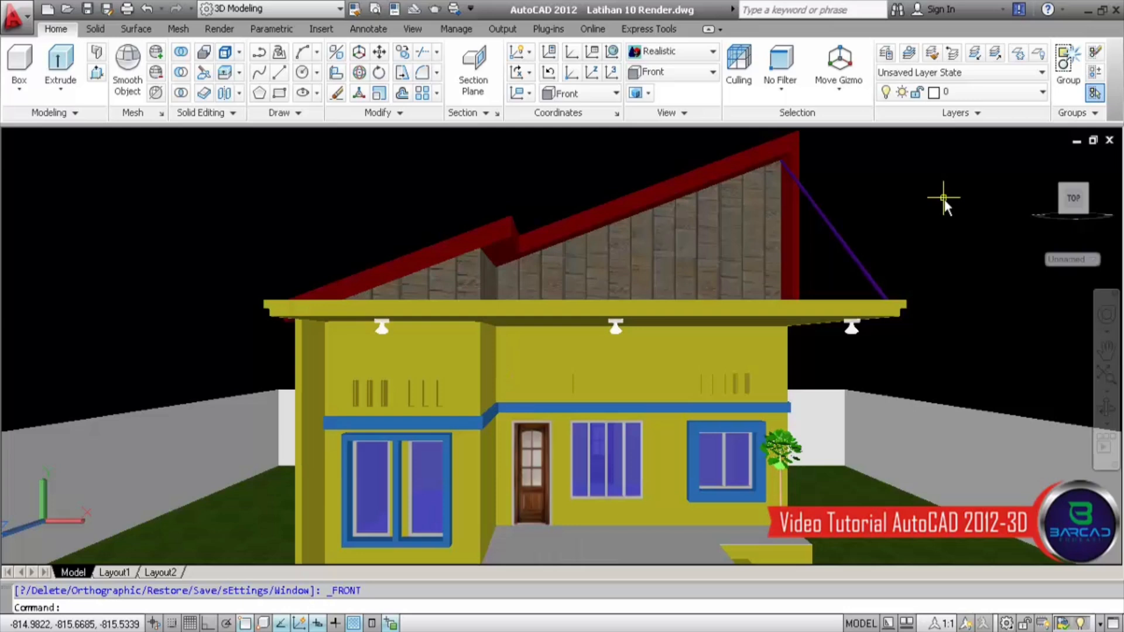
Step: Toggle the default lighting on and switch it back off
left_click(221, 28)
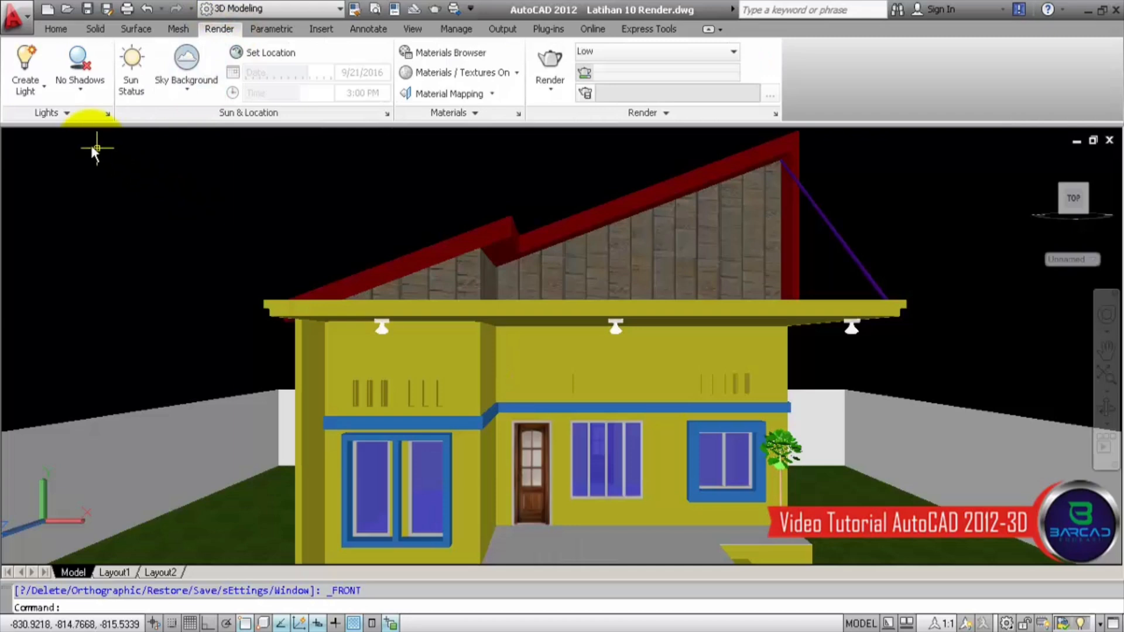
left_click(75, 114)
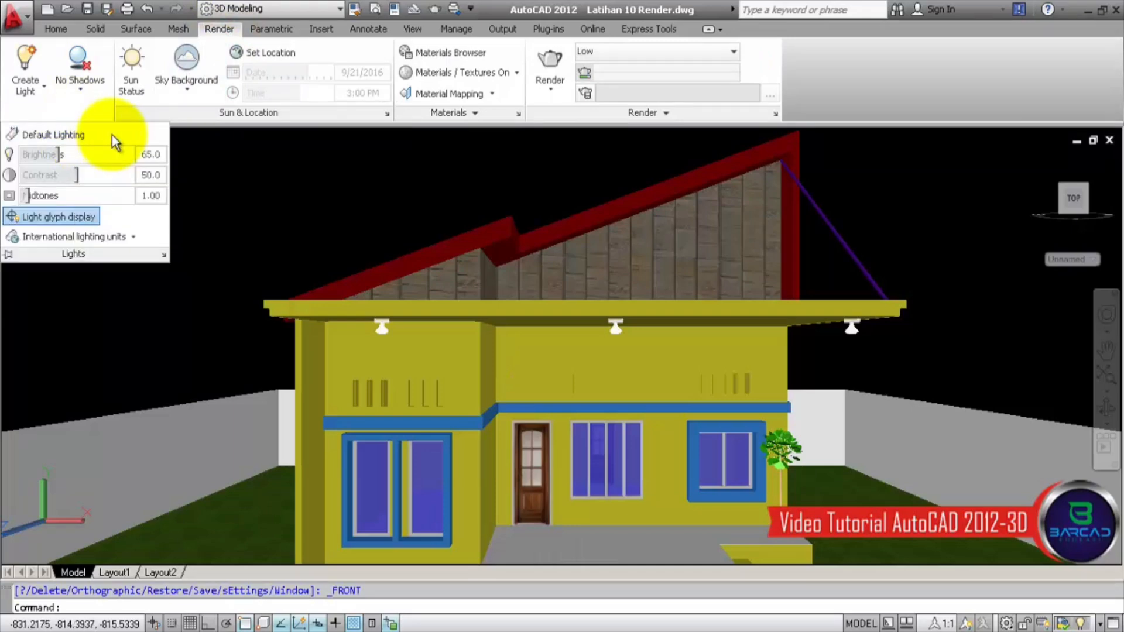
left_click(76, 136)
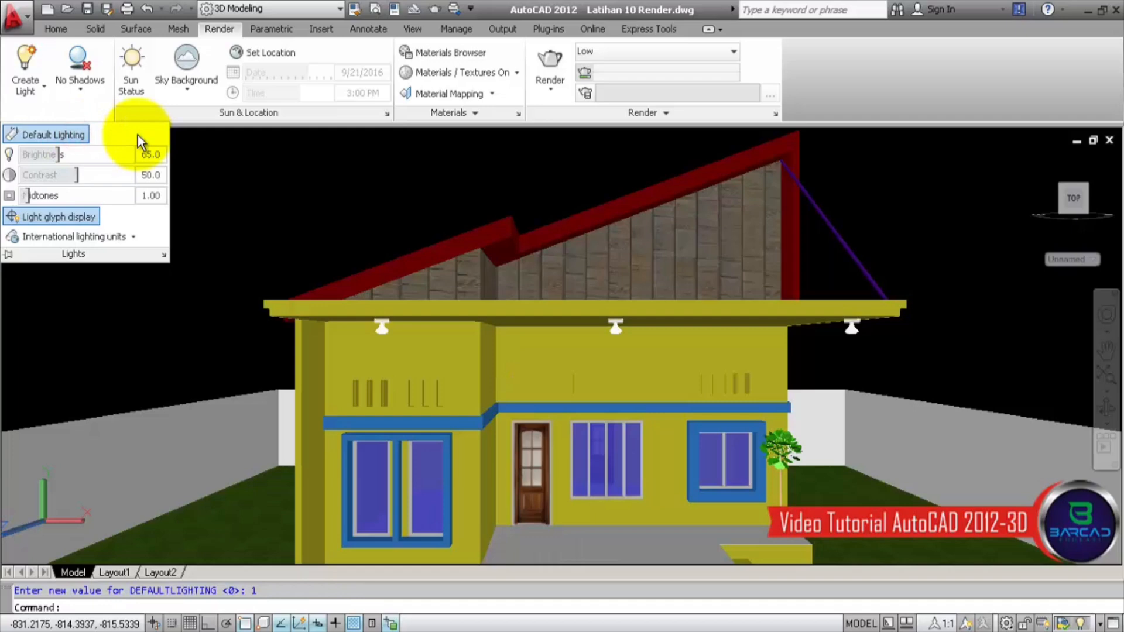
left_click(50, 133)
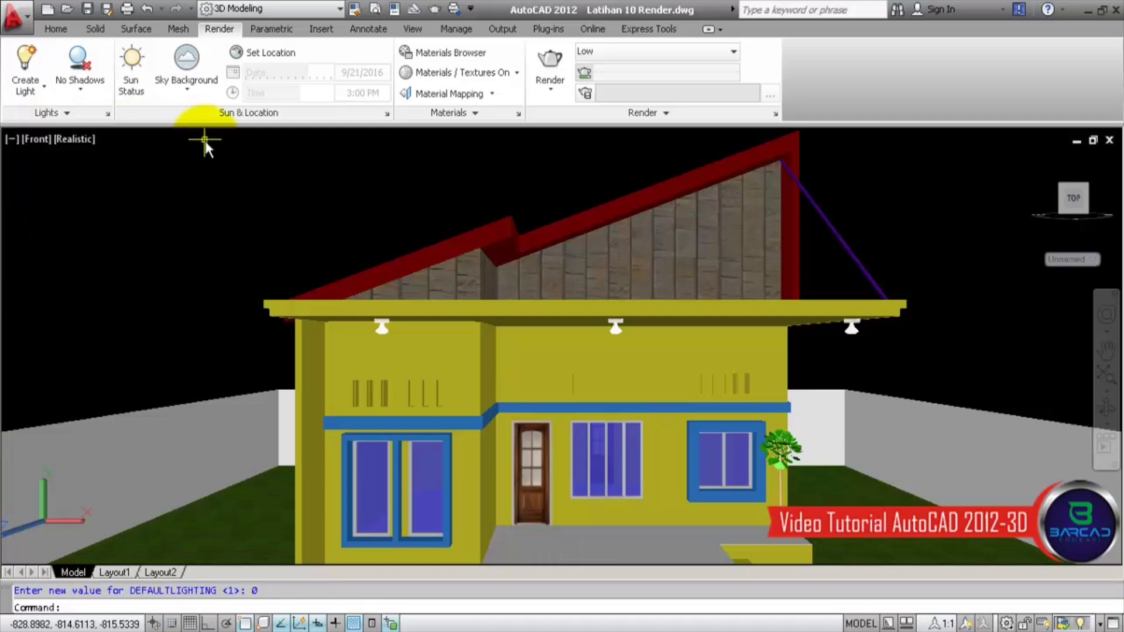
Step: Turn on the sun light and check its date and time in the Sun Properties
left_click(139, 83)
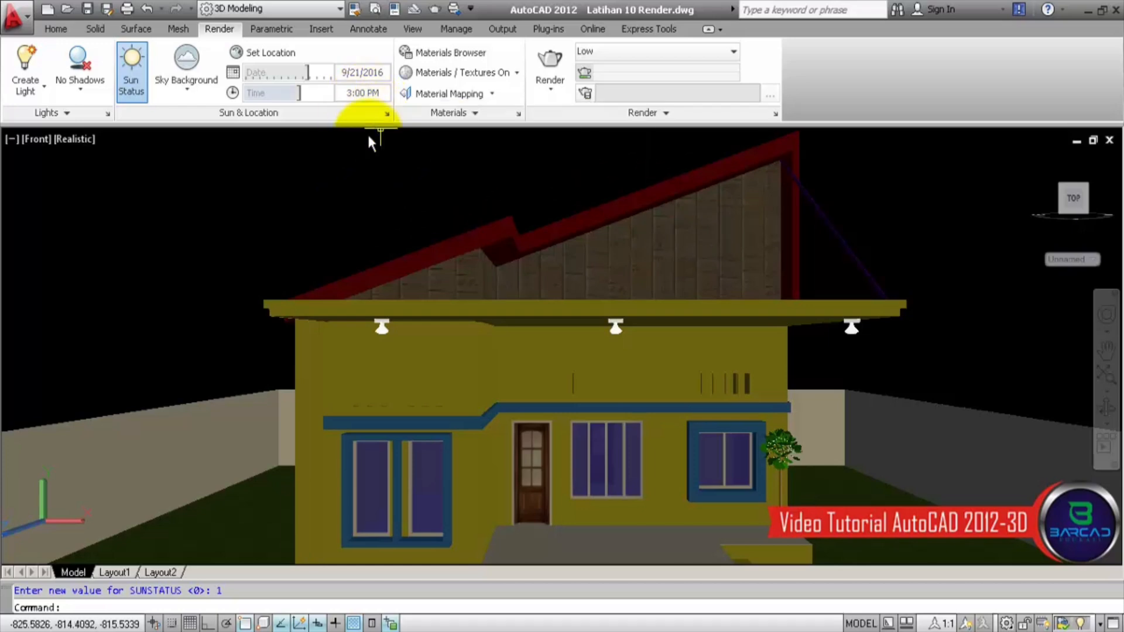
left_click(387, 114)
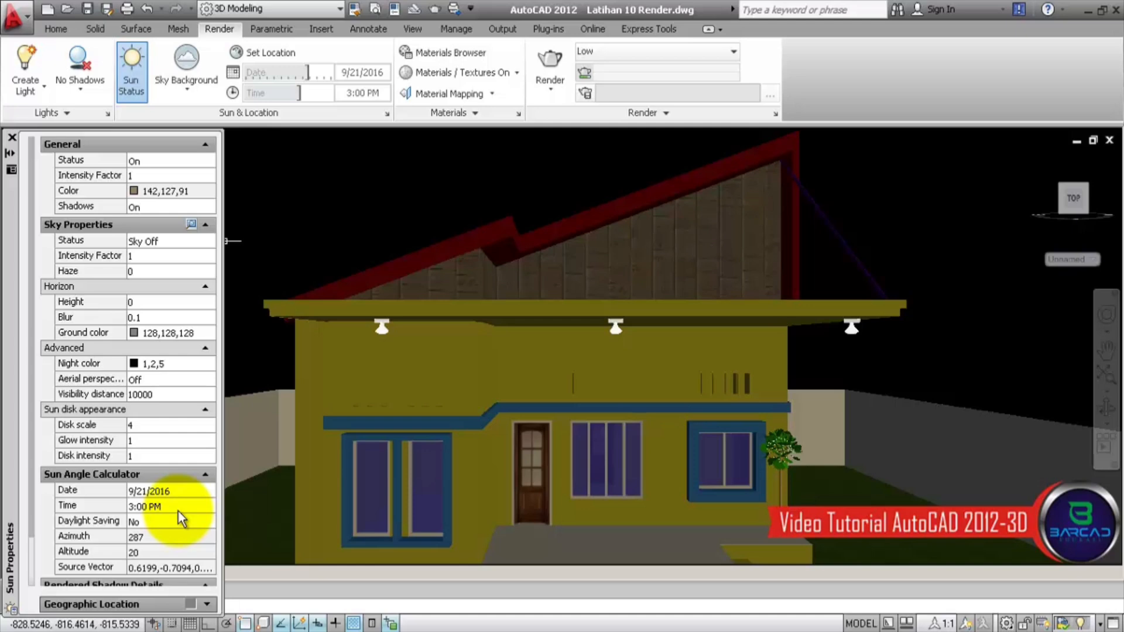
left_click(12, 137)
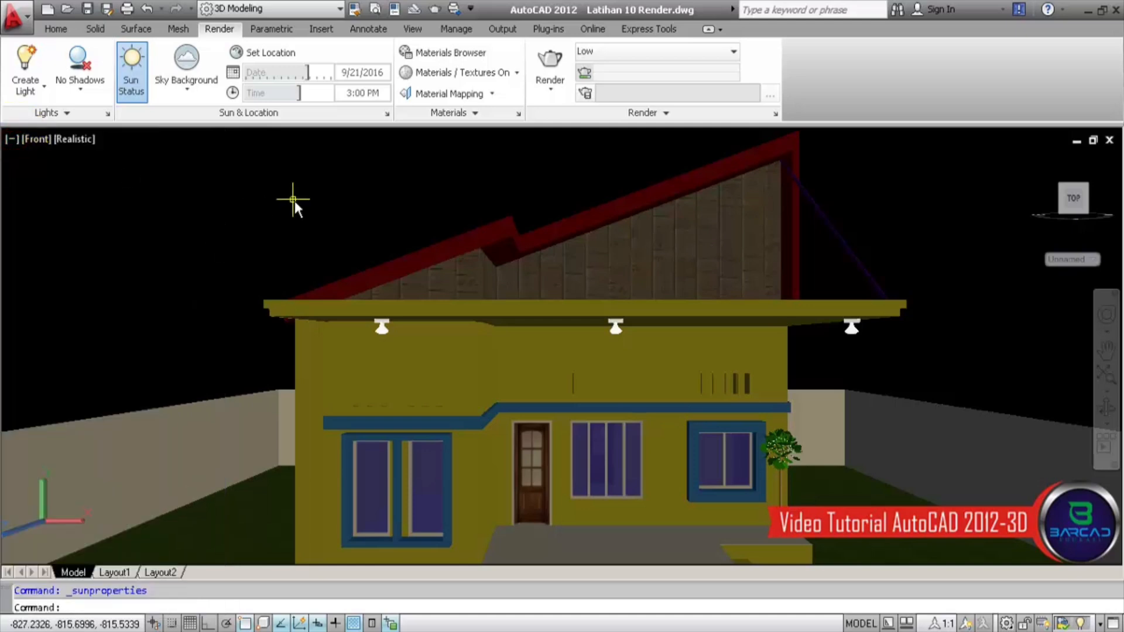
Step: Edit the existing geographic location using South latitude, time zone (GMT+07:00) Bangkok, Hanoi, Jakarta, and north direction angle 212
left_click(282, 55)
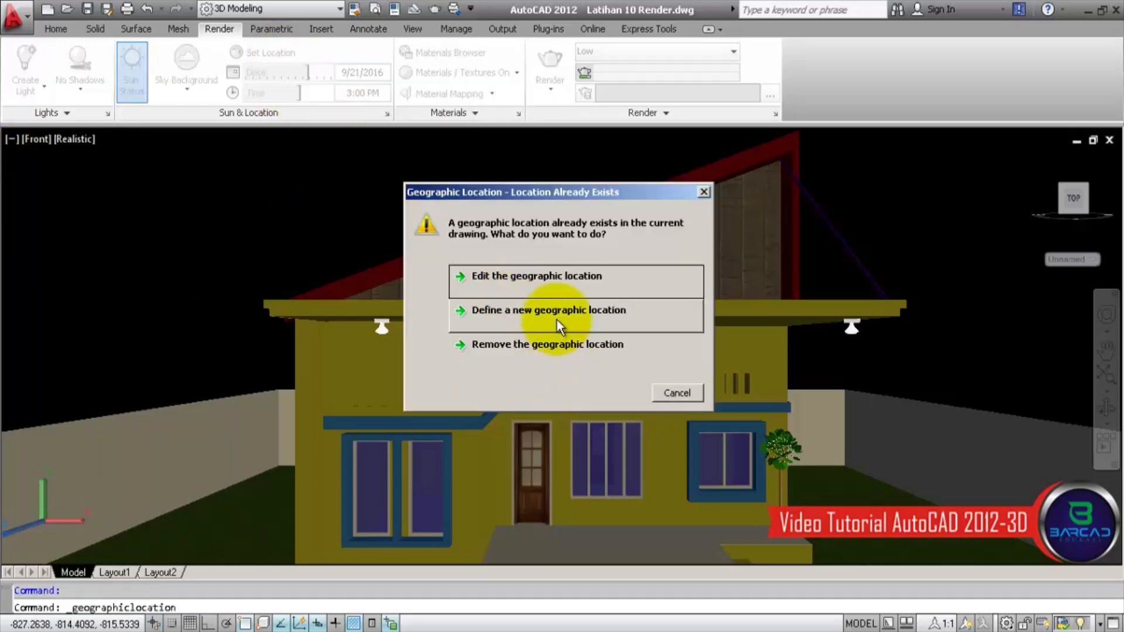
left_click(563, 280)
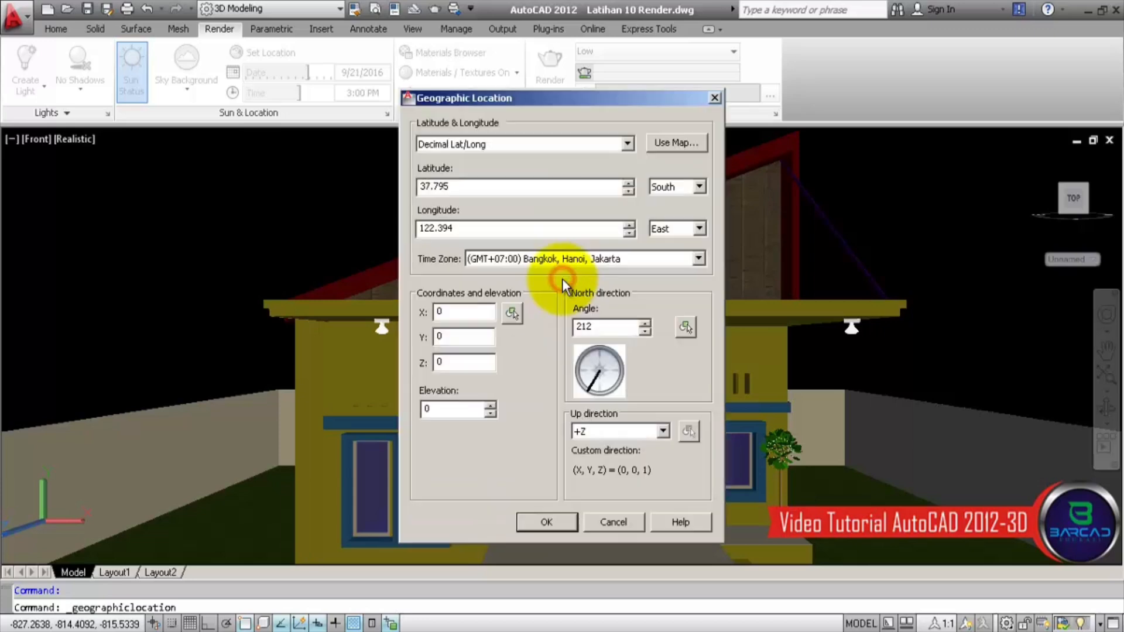
left_click(700, 187)
left_click(694, 218)
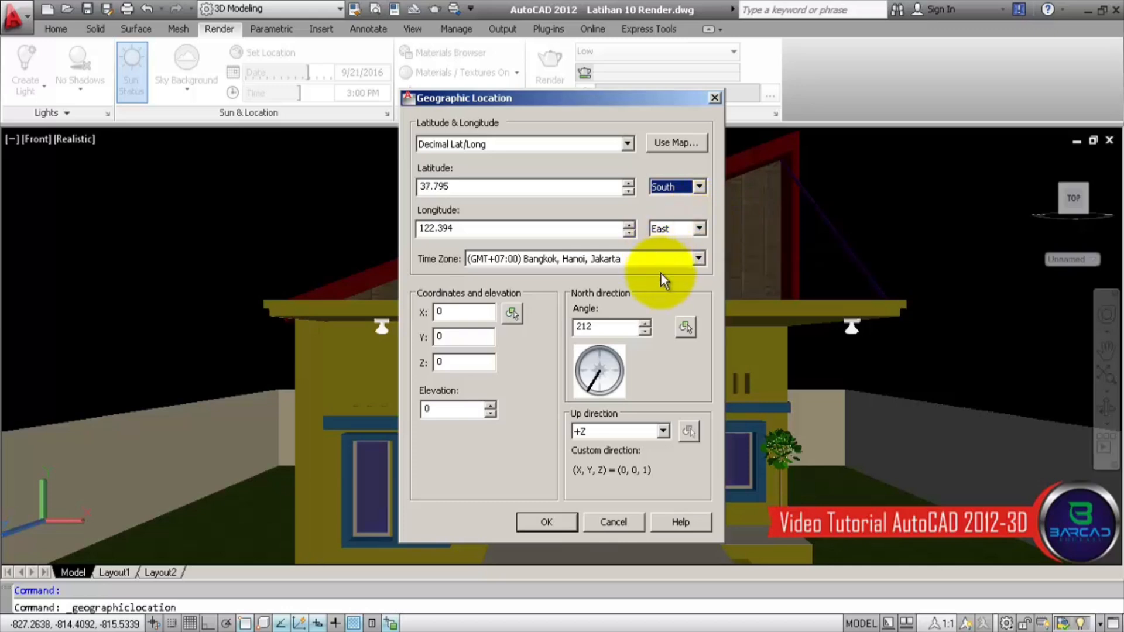
left_click(697, 259)
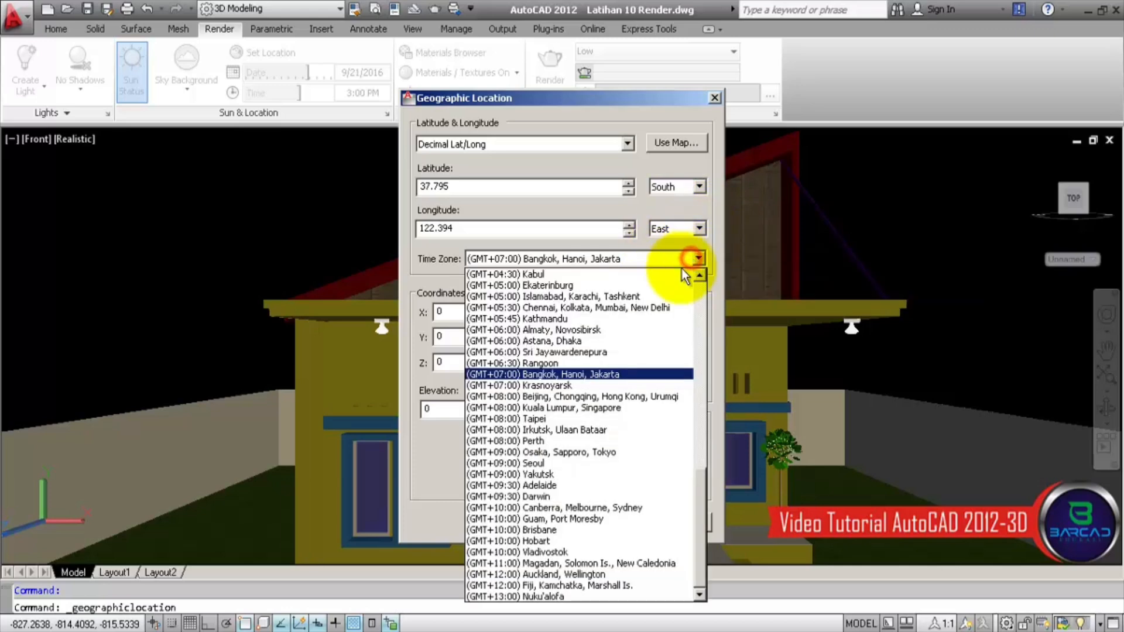
left_click(626, 378)
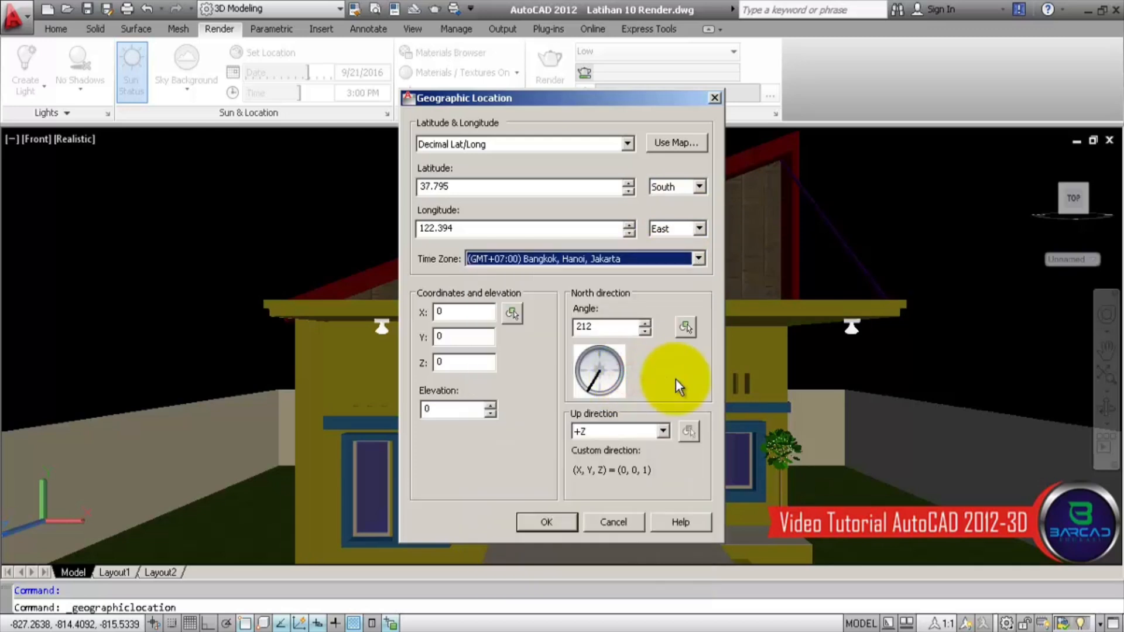
left_click(610, 326)
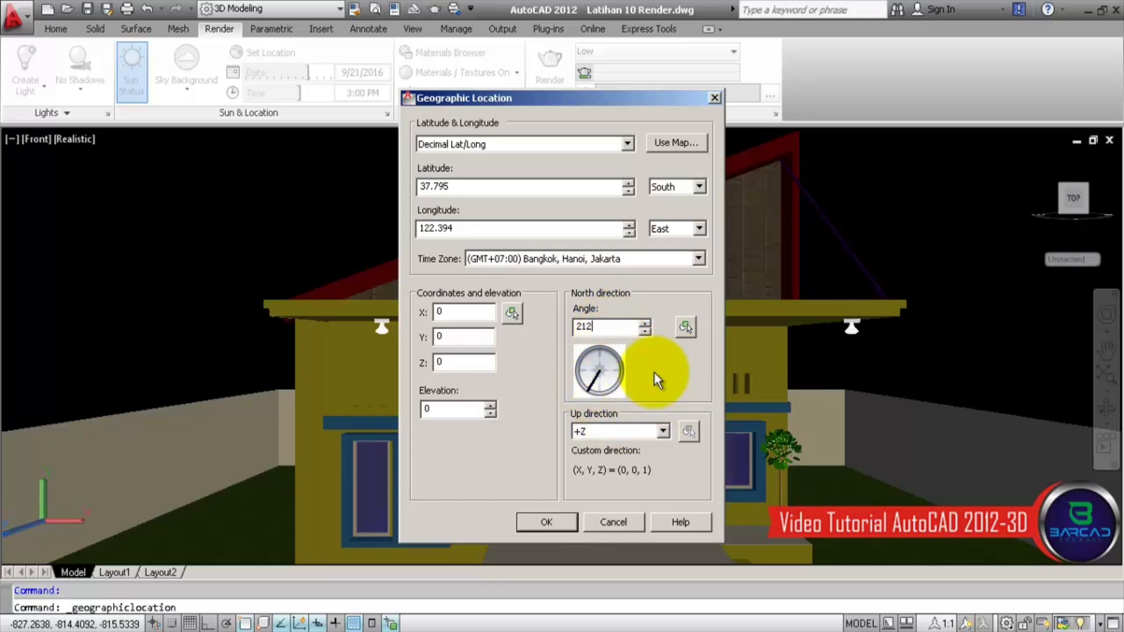
left_click(567, 525)
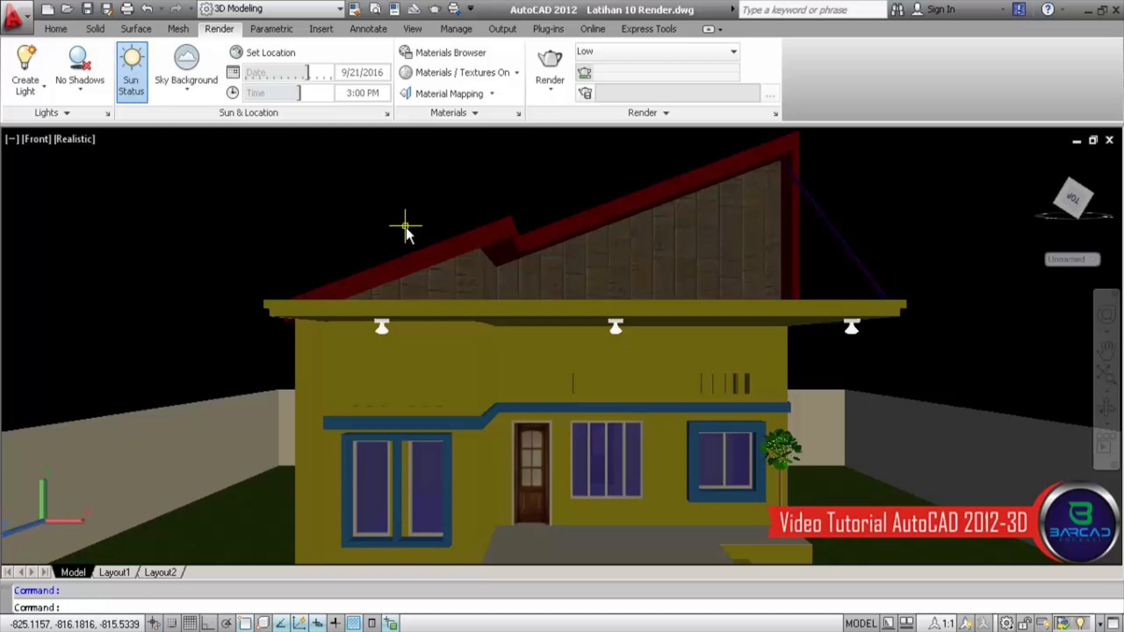
Step: Start a new model view named DEPAN Siang in the View Manager
left_click(65, 28)
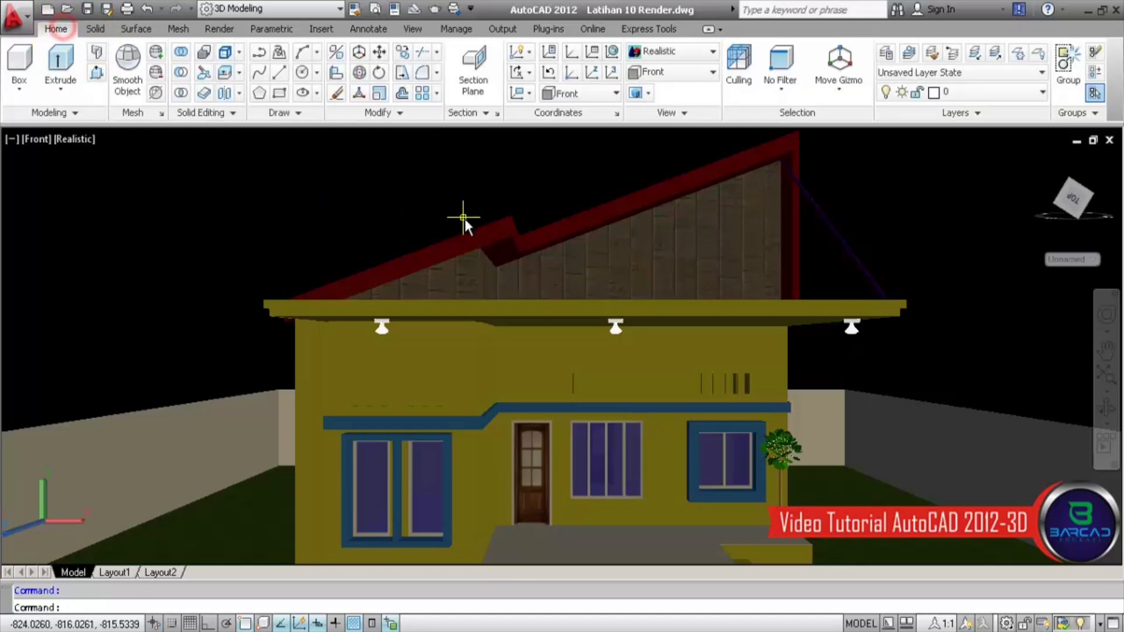
left_click(686, 72)
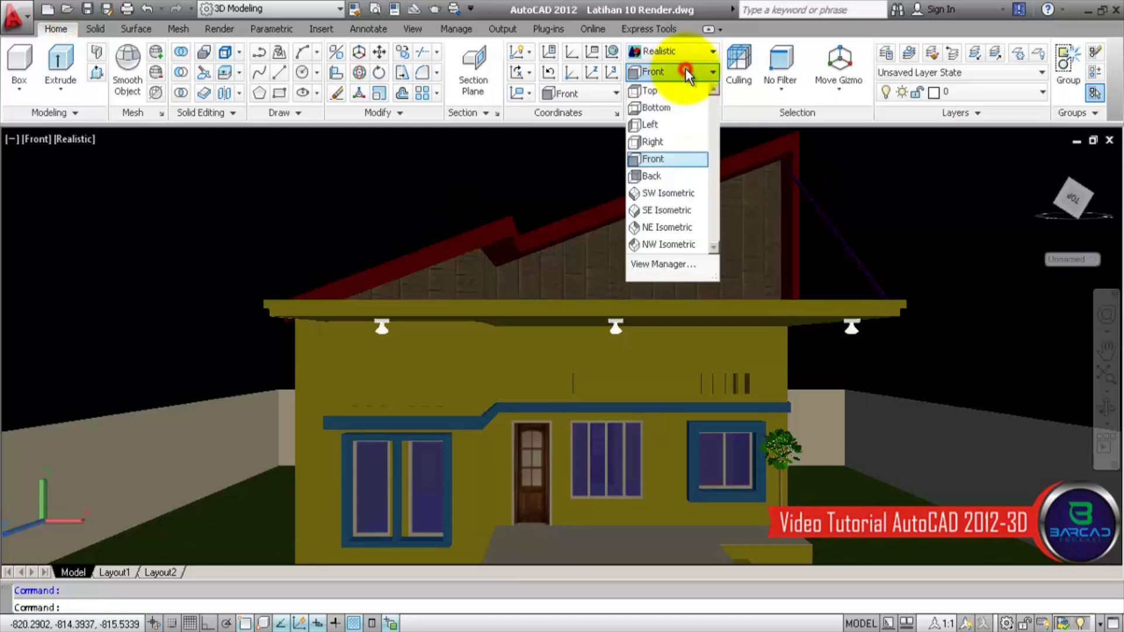
left_click(669, 265)
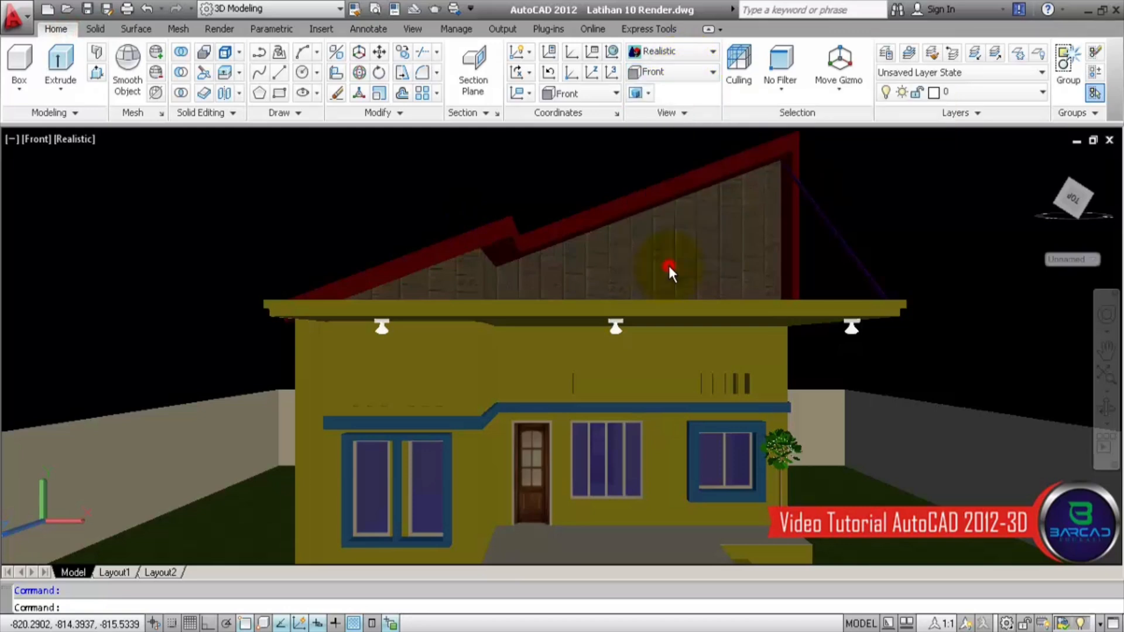
left_click(627, 100)
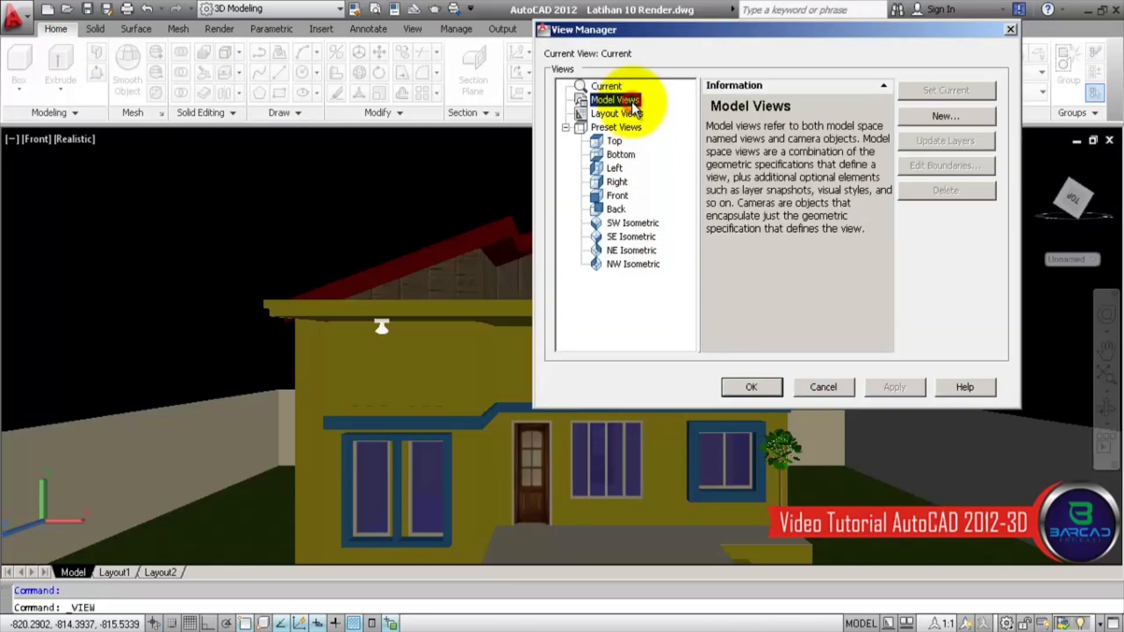
left_click(943, 116)
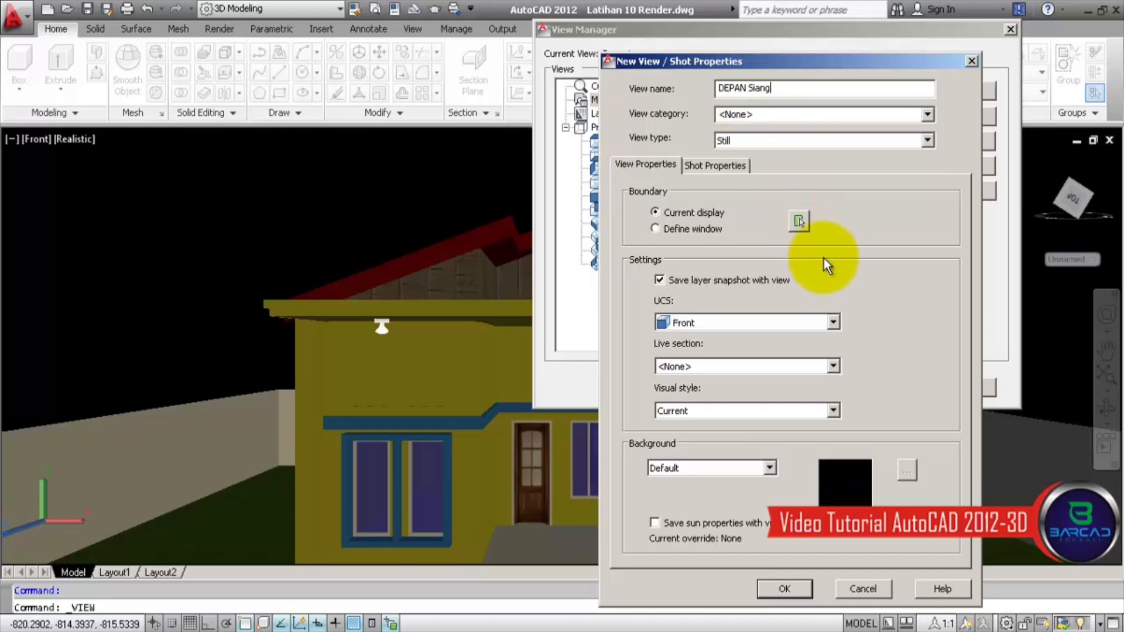
Step: Give the new view an image background using the Background picture from the PERTEMUAN 10 folder
left_click(732, 469)
left_click(735, 518)
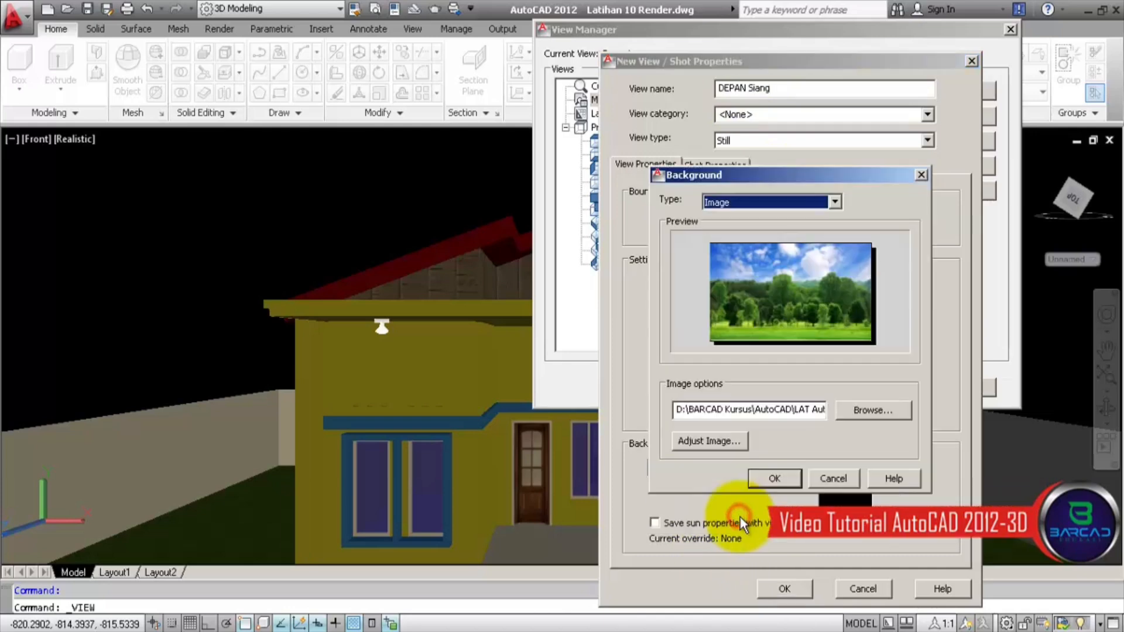
left_click(869, 411)
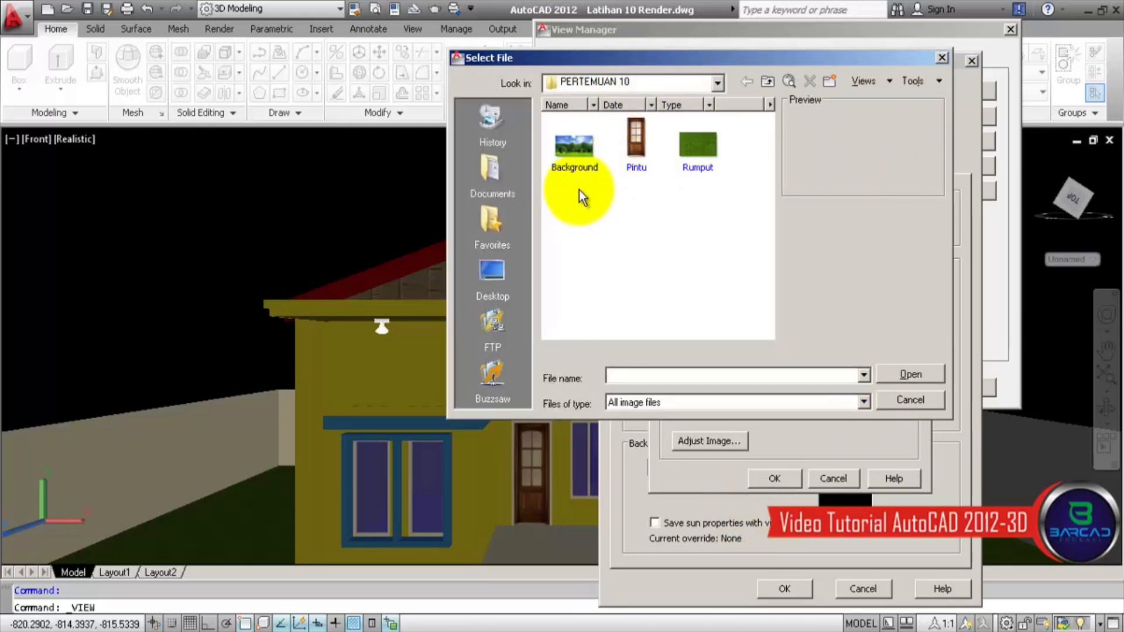
left_click(581, 144)
left_click(905, 374)
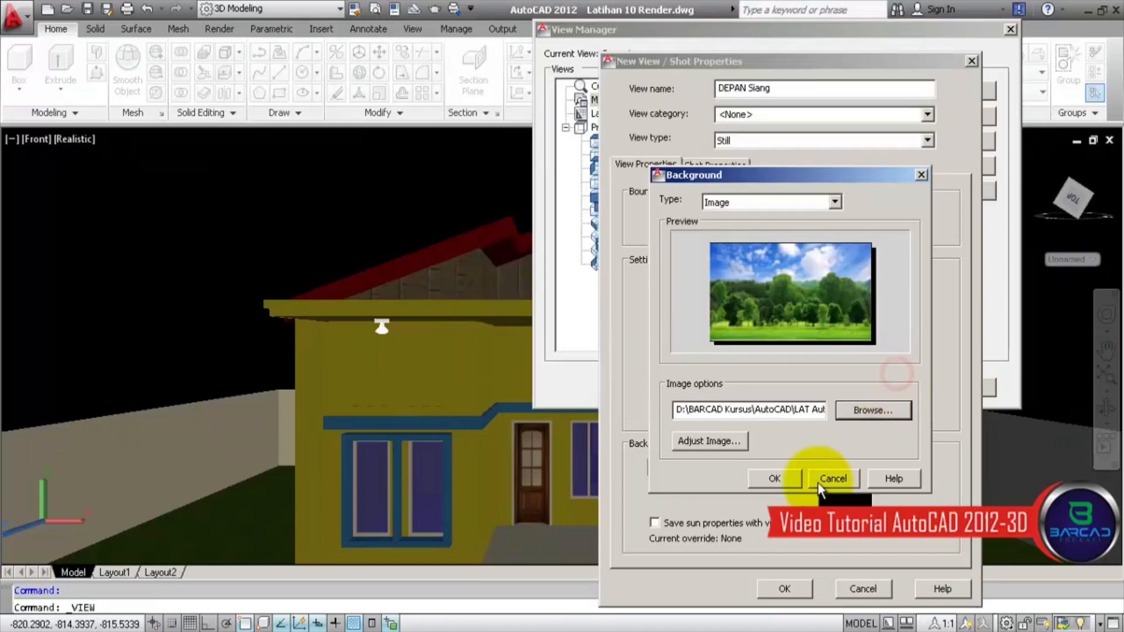
Step: Set the background image position to Stretch and save the DEPAN Siang view together with its sun properties
left_click(735, 441)
left_click(827, 171)
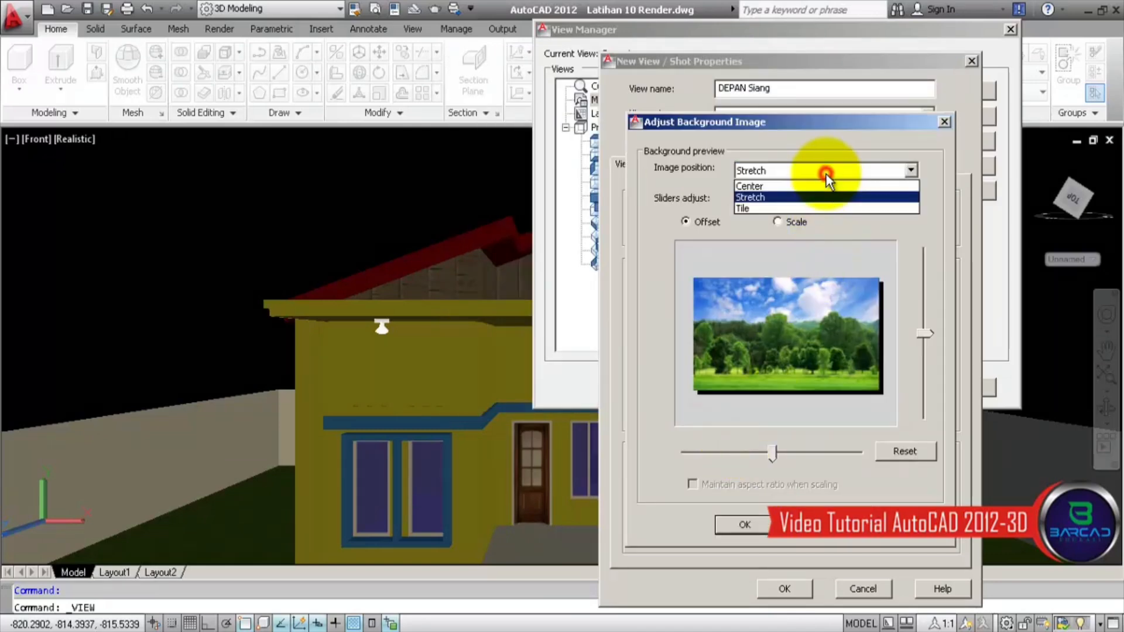
left_click(823, 197)
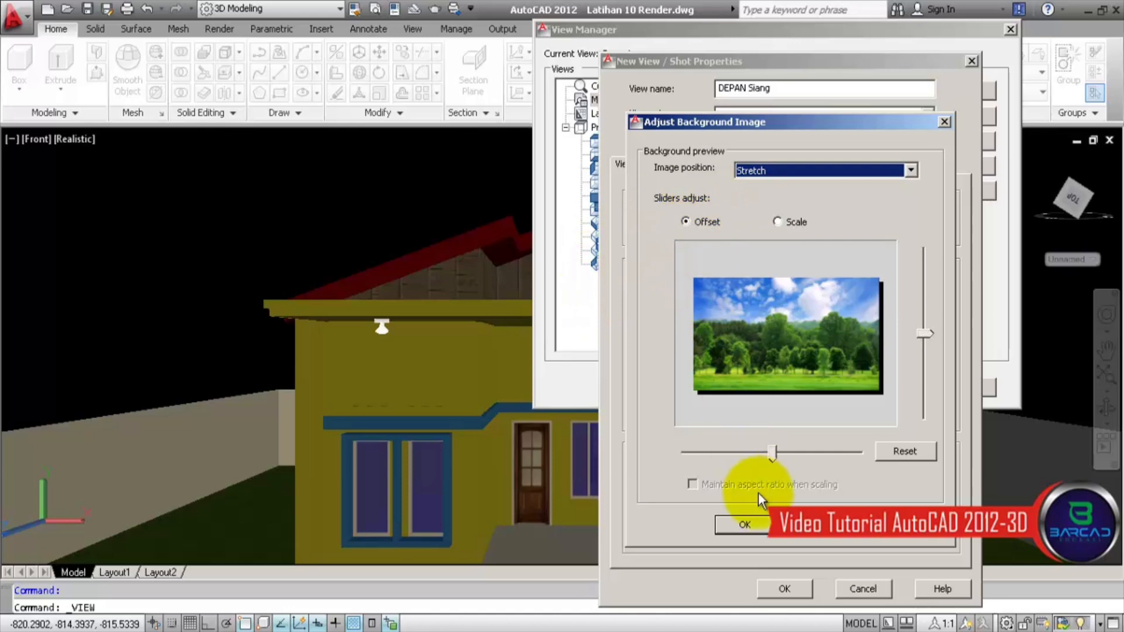
left_click(761, 527)
left_click(781, 477)
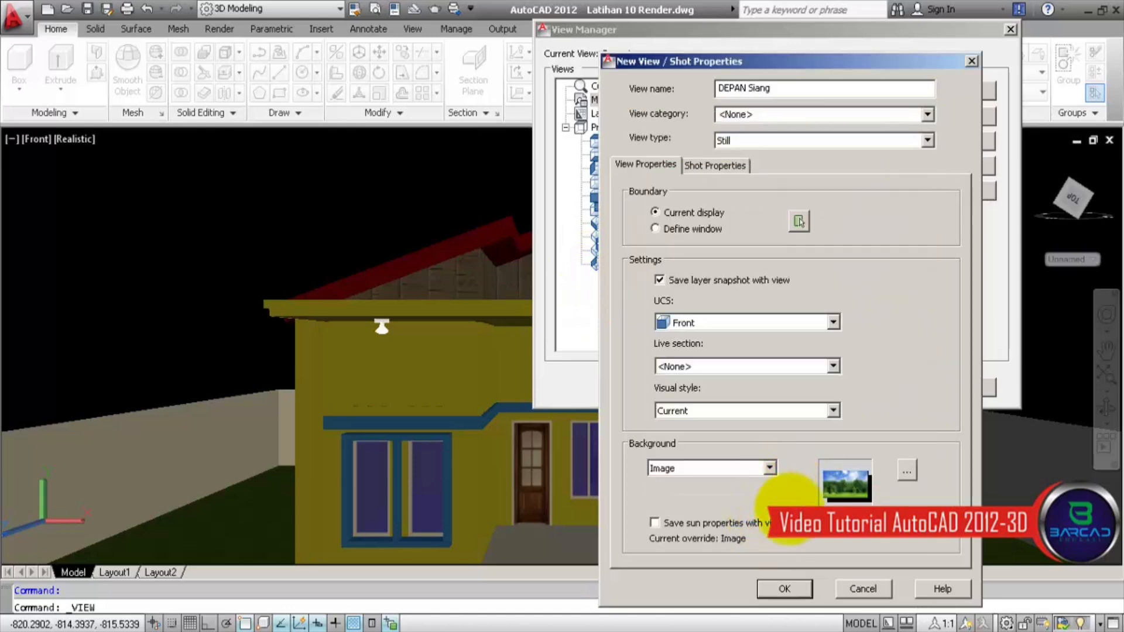
left_click(654, 523)
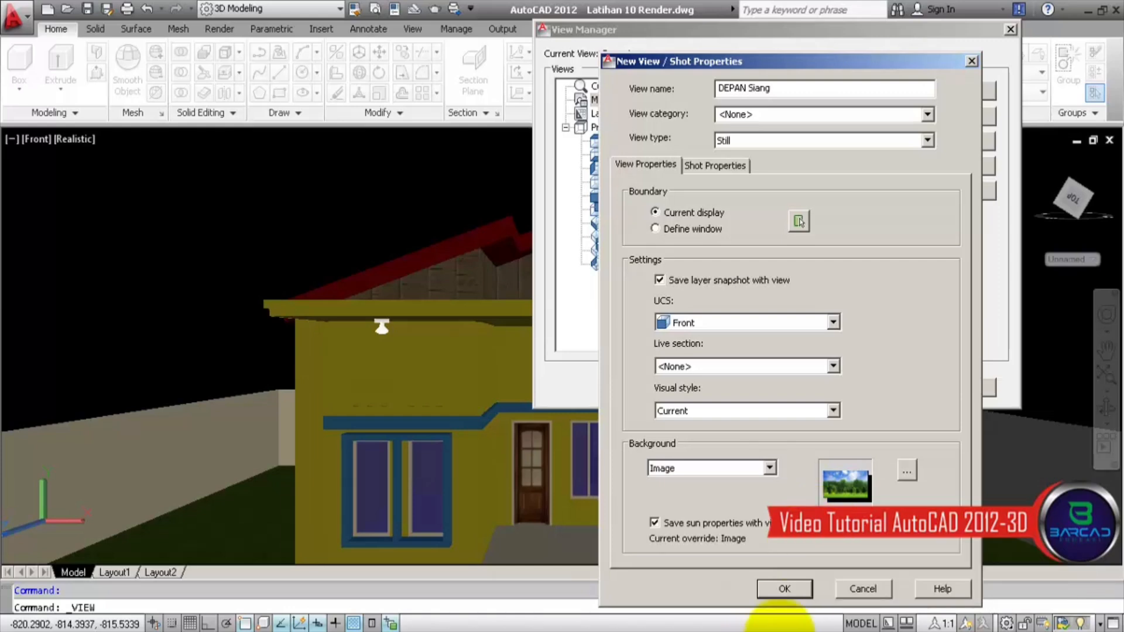
left_click(788, 590)
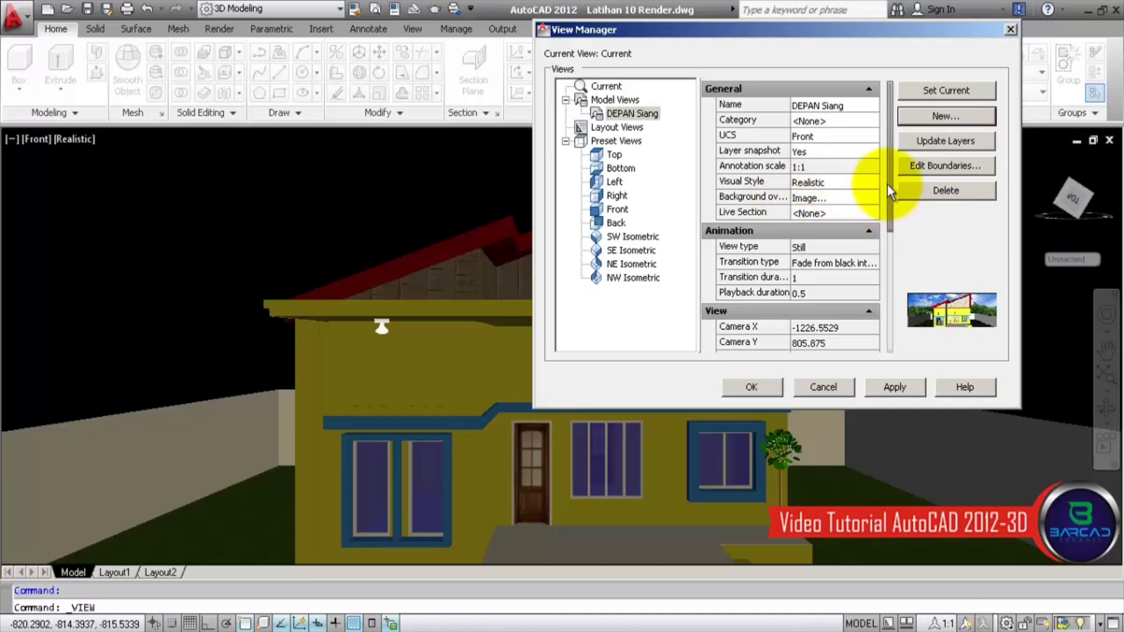
Step: Review the properties of the DEPAN Siang view and make it the current view
left_click_drag(888, 185, 881, 315)
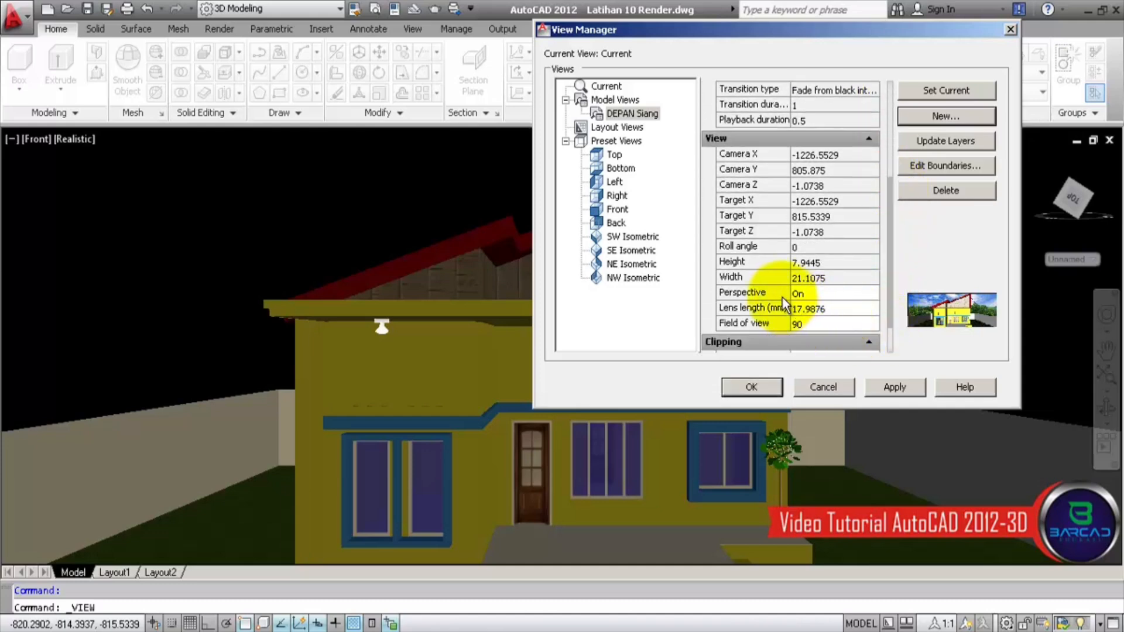
left_click_drag(891, 277, 891, 324)
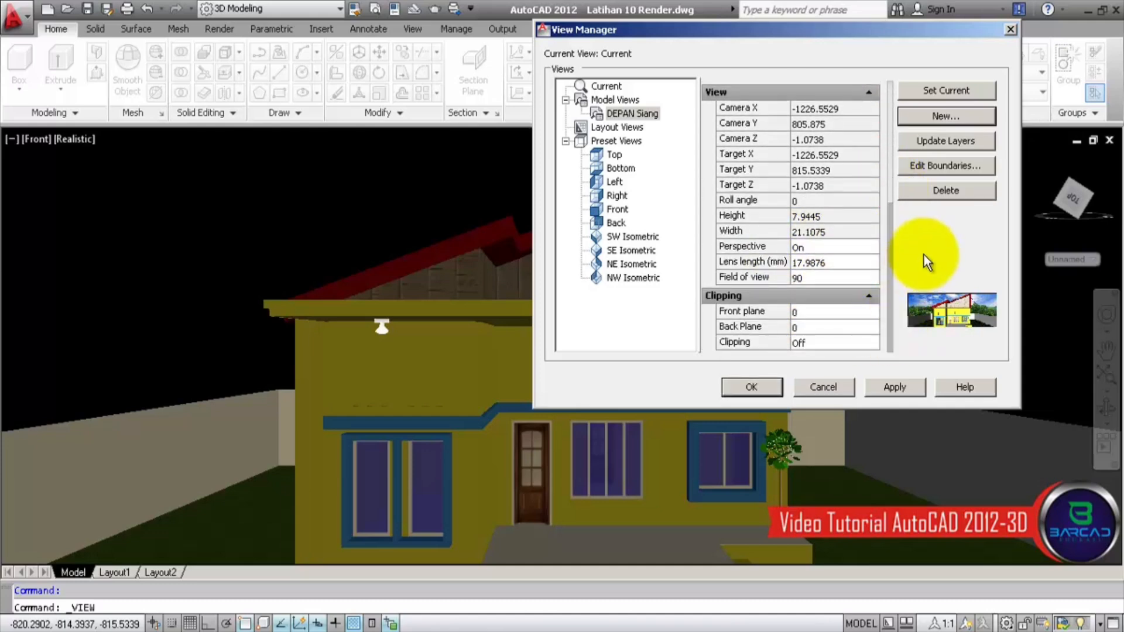
left_click(978, 91)
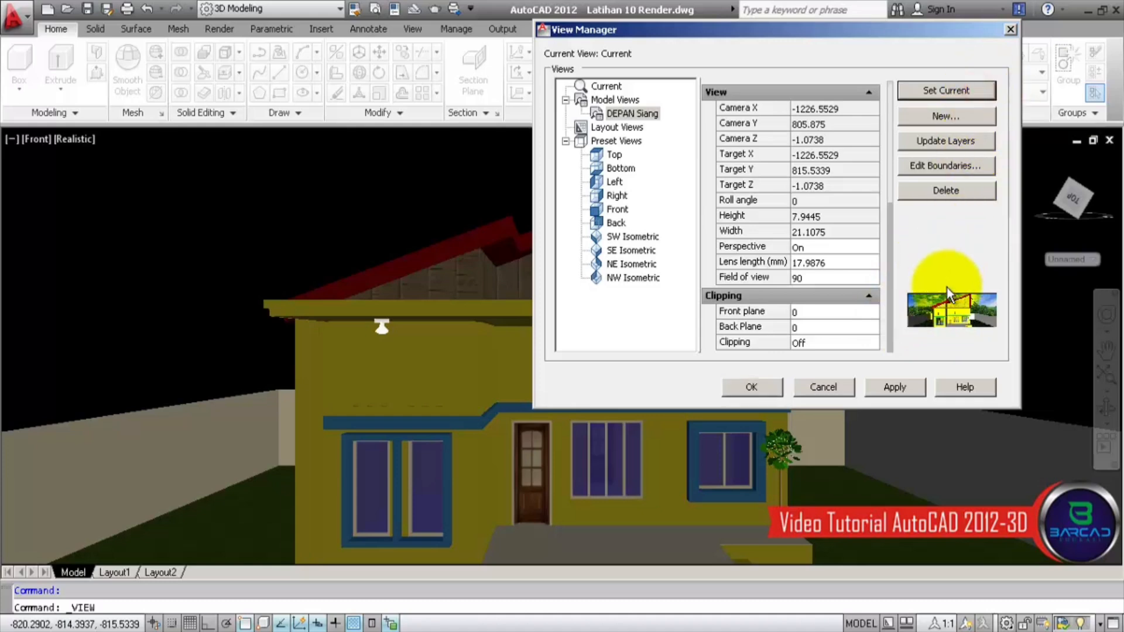
left_click(904, 390)
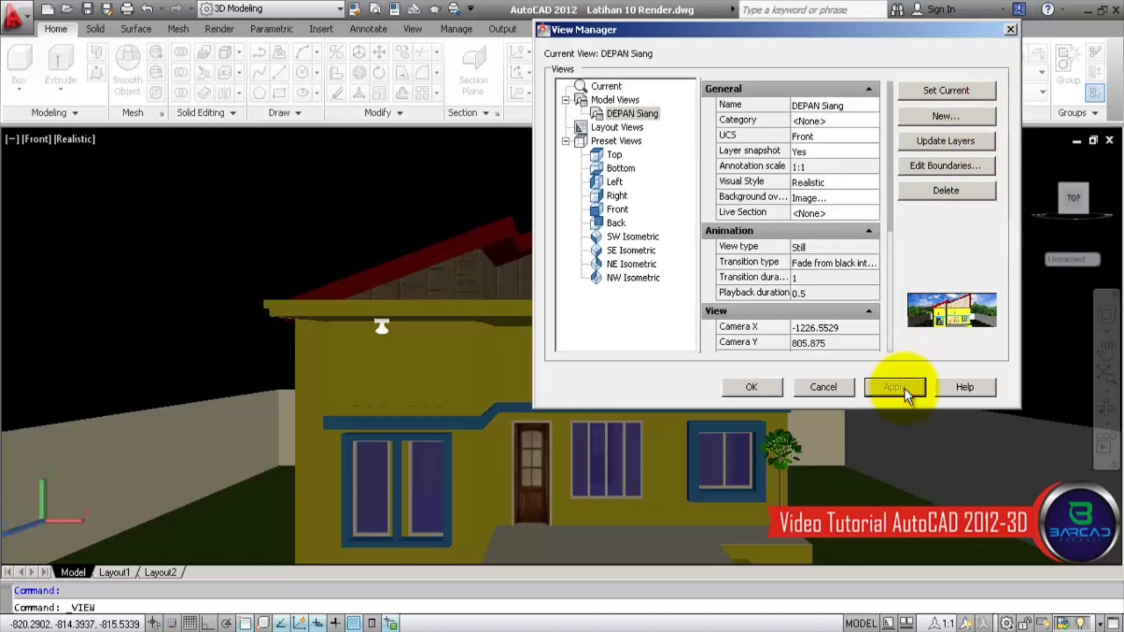
left_click(771, 385)
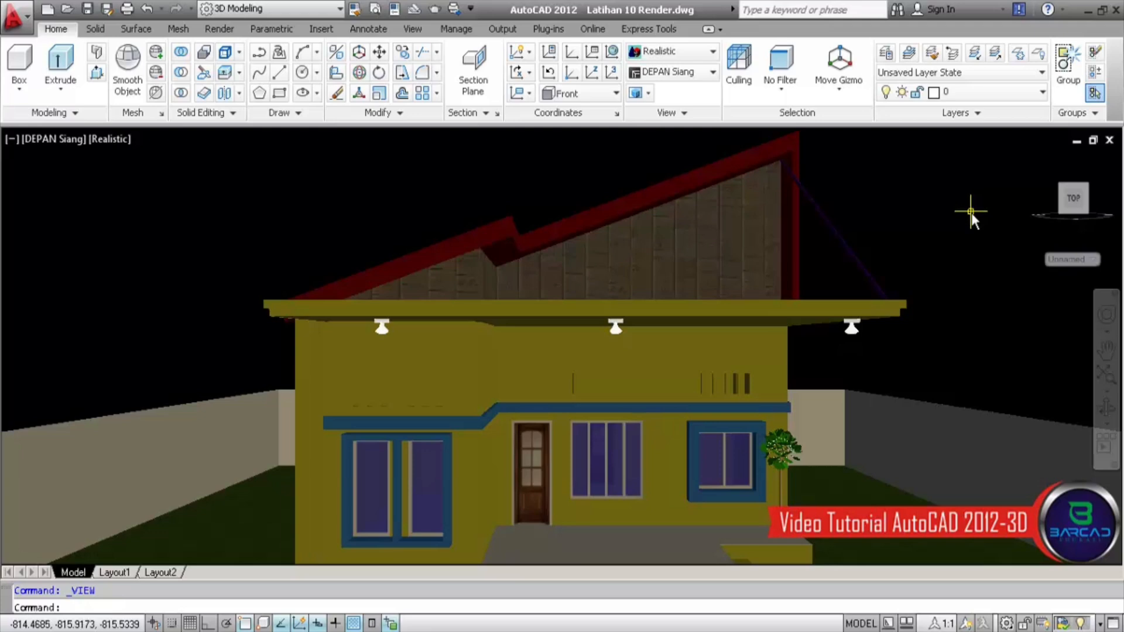
Step: Turn Backgrounds on in the environment settings of the Realistic visual style
left_click(700, 54)
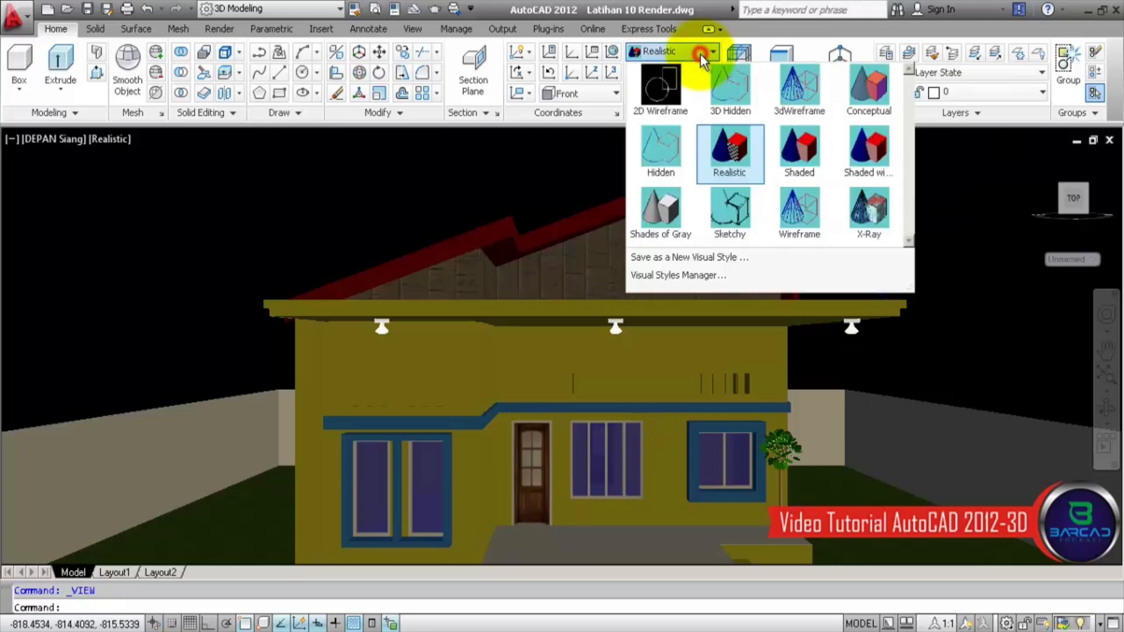
left_click(702, 279)
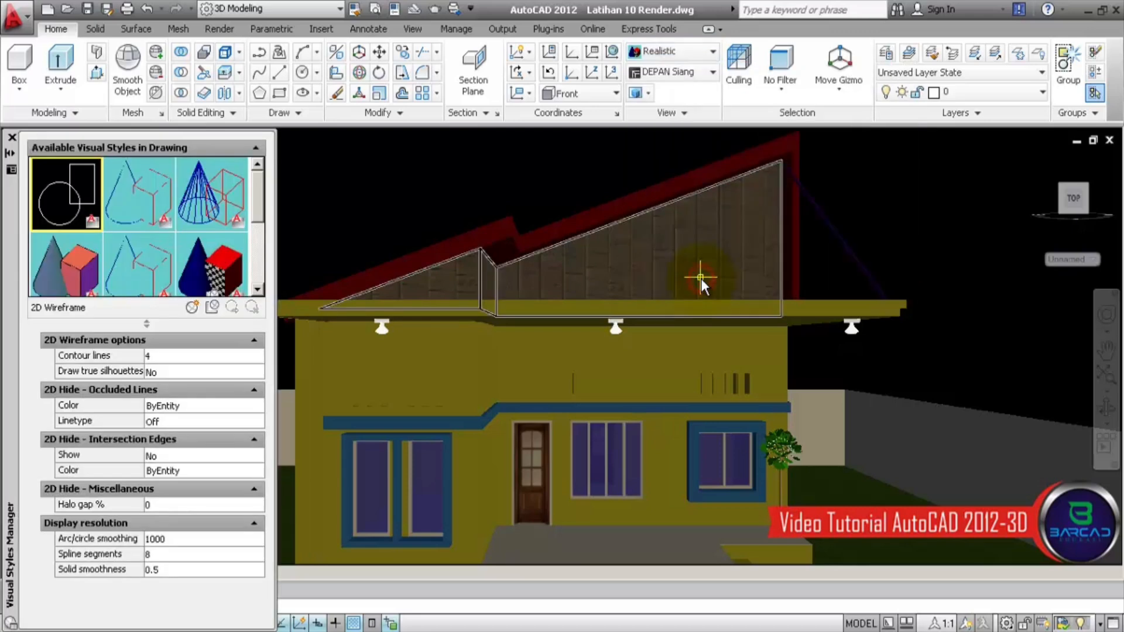
left_click_drag(258, 202, 259, 226)
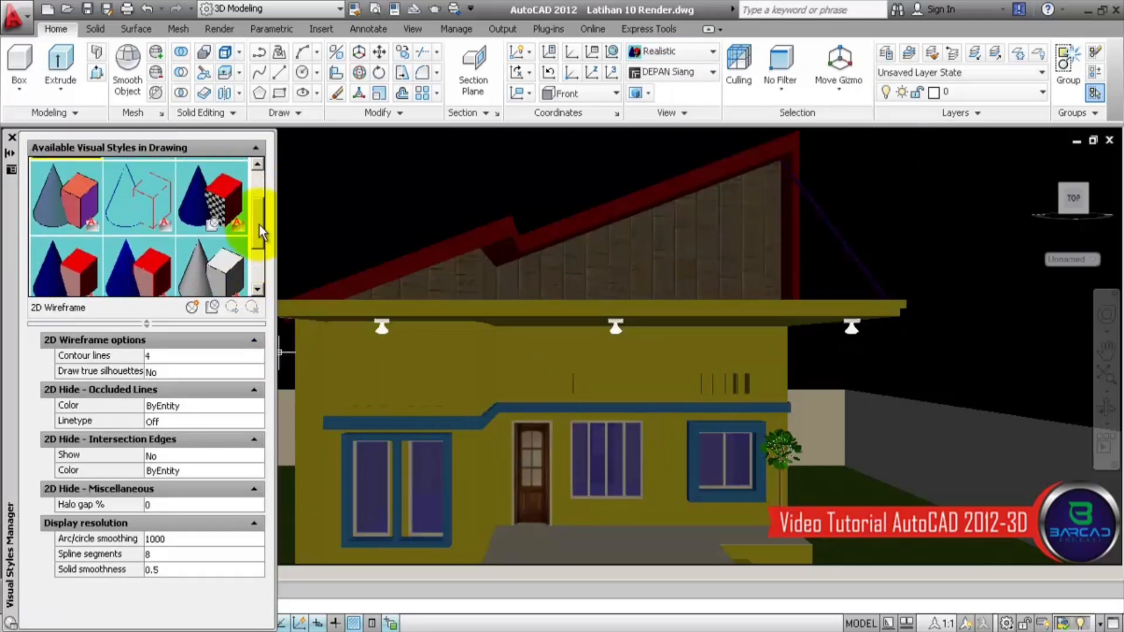
left_click(235, 203)
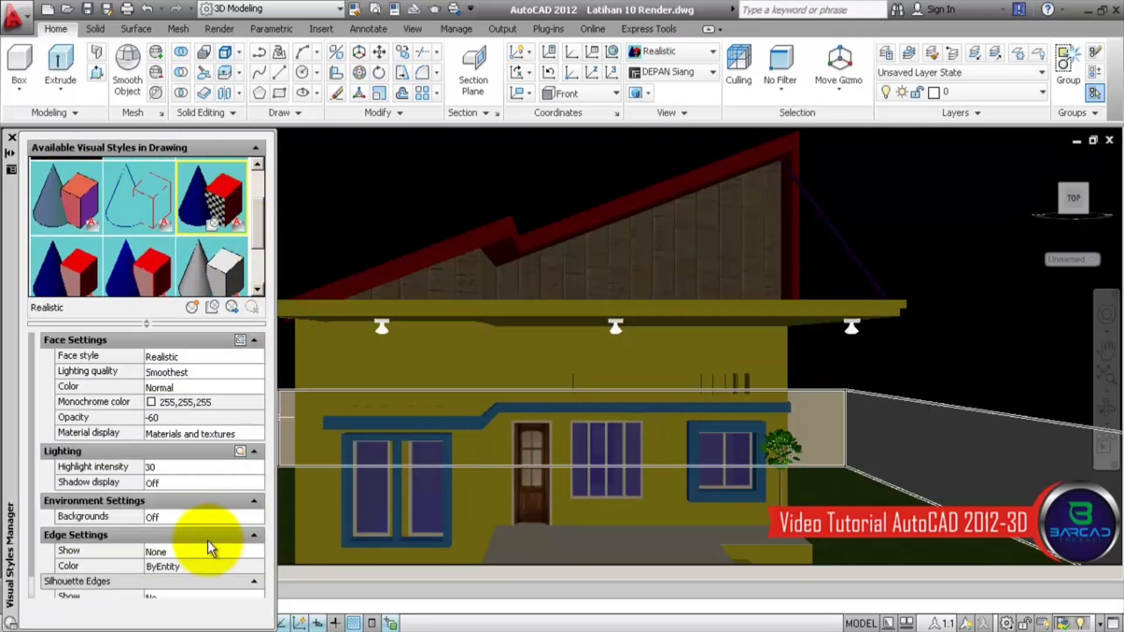
left_click(200, 516)
left_click(200, 516)
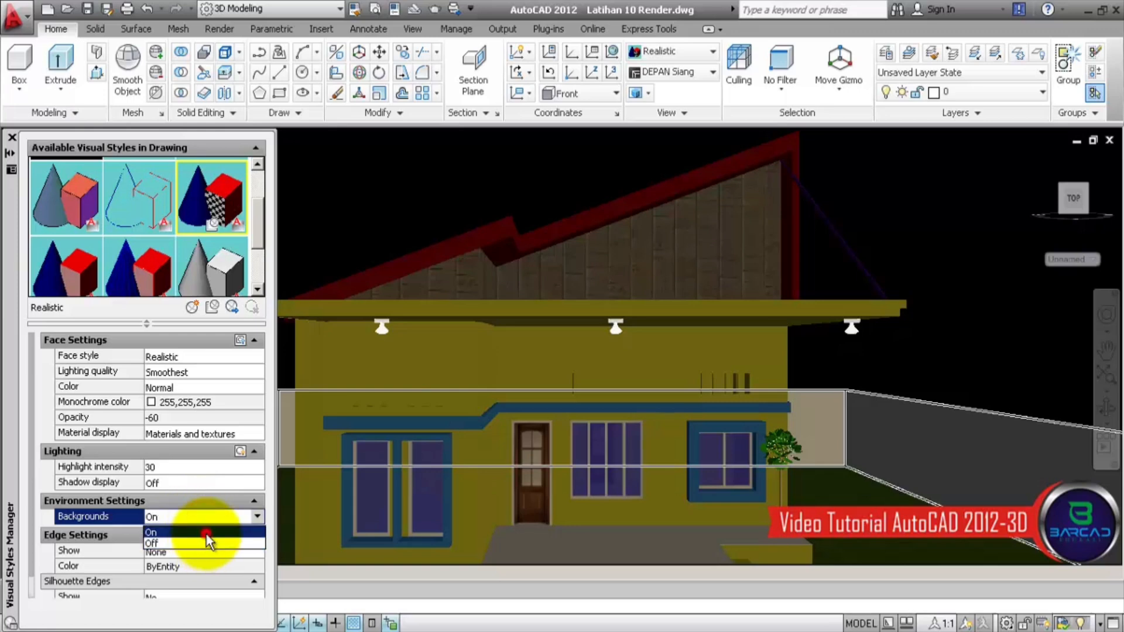
left_click(207, 534)
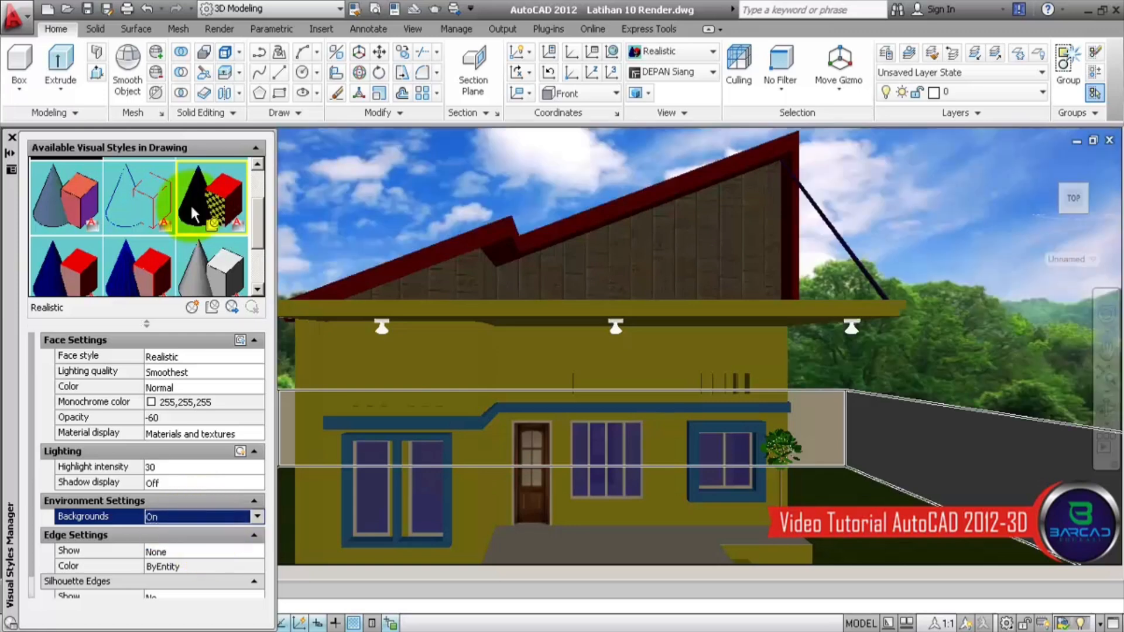
left_click(11, 138)
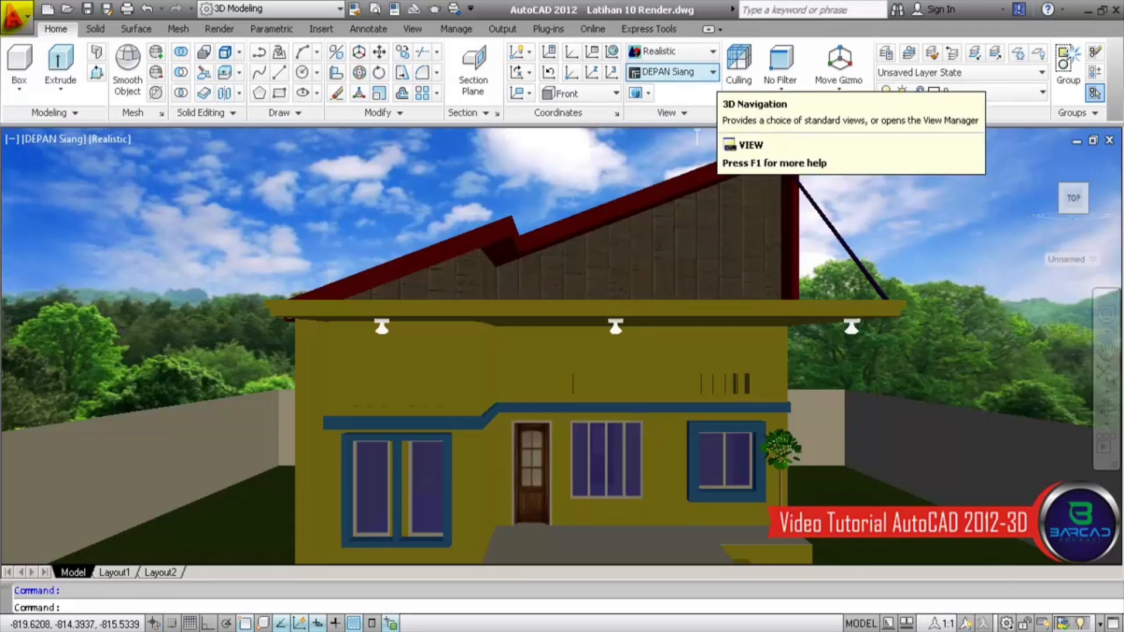
Step: Switch from the DEPAN Siang view to the Top view
left_click(674, 72)
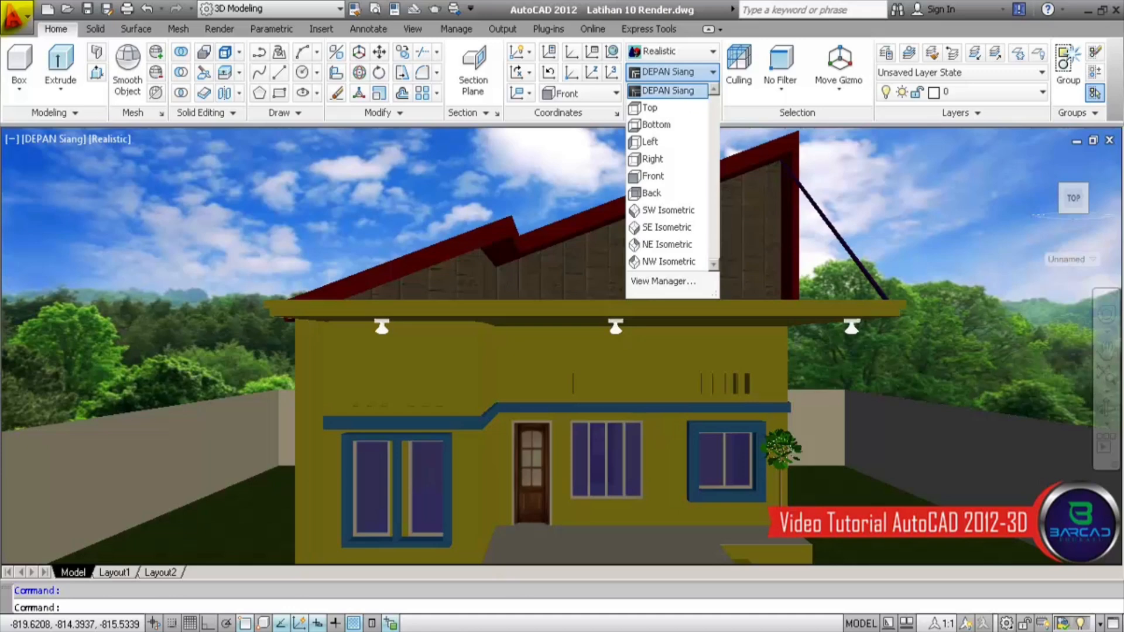
left_click(674, 72)
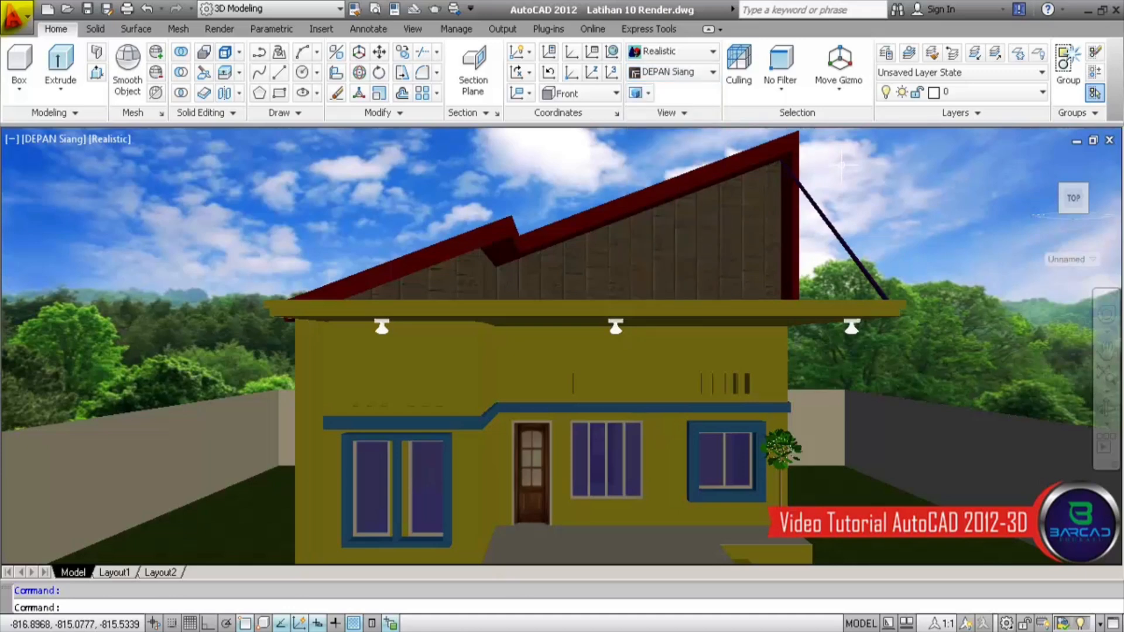
left_click(671, 71)
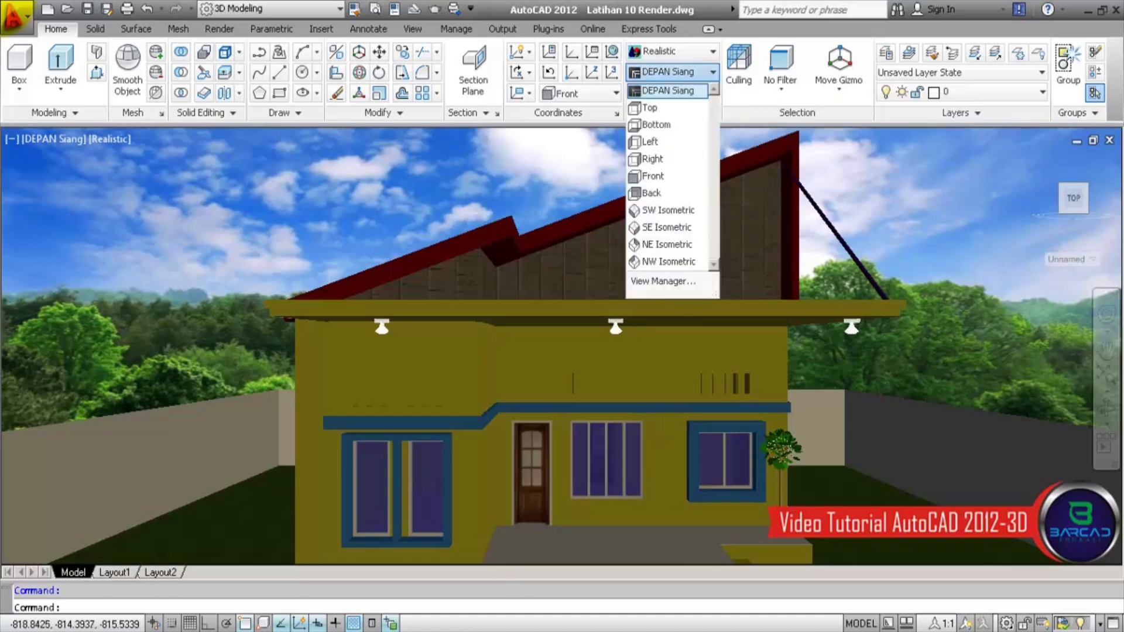
left_click(667, 108)
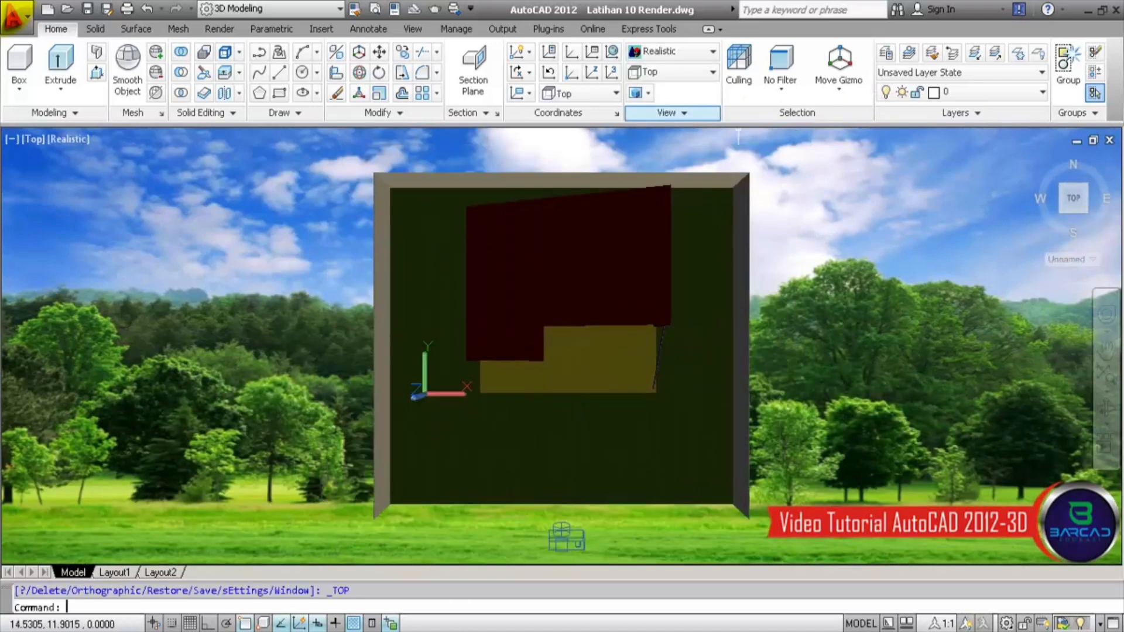
Step: Preview the camera in front of the house in the Realistic visual style and try to shift its position
left_click(579, 538)
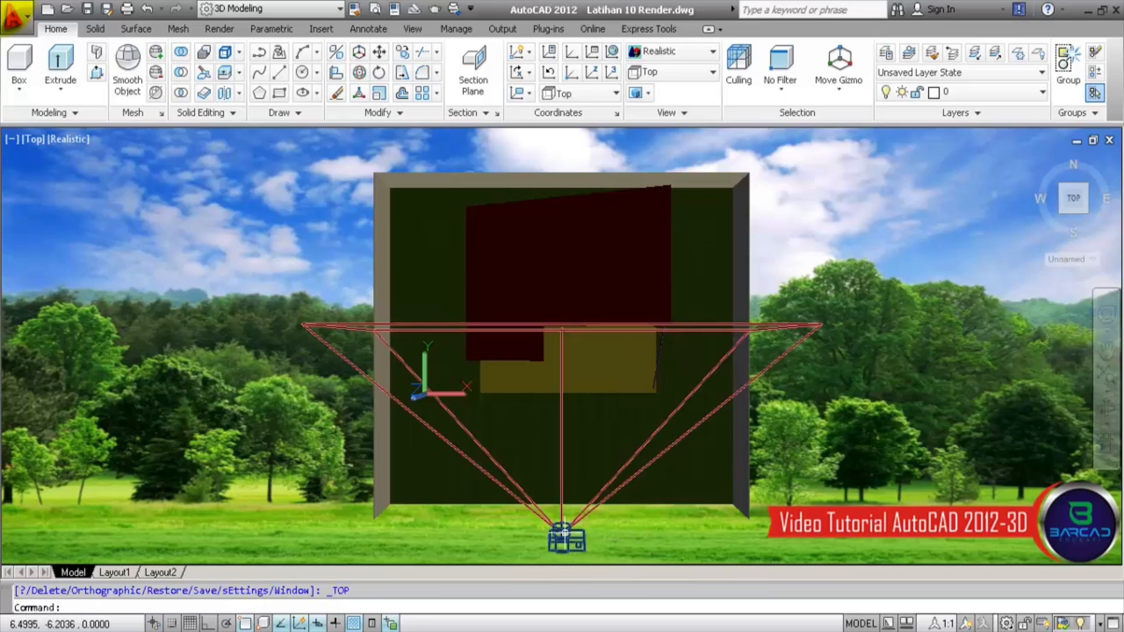
left_click(564, 533)
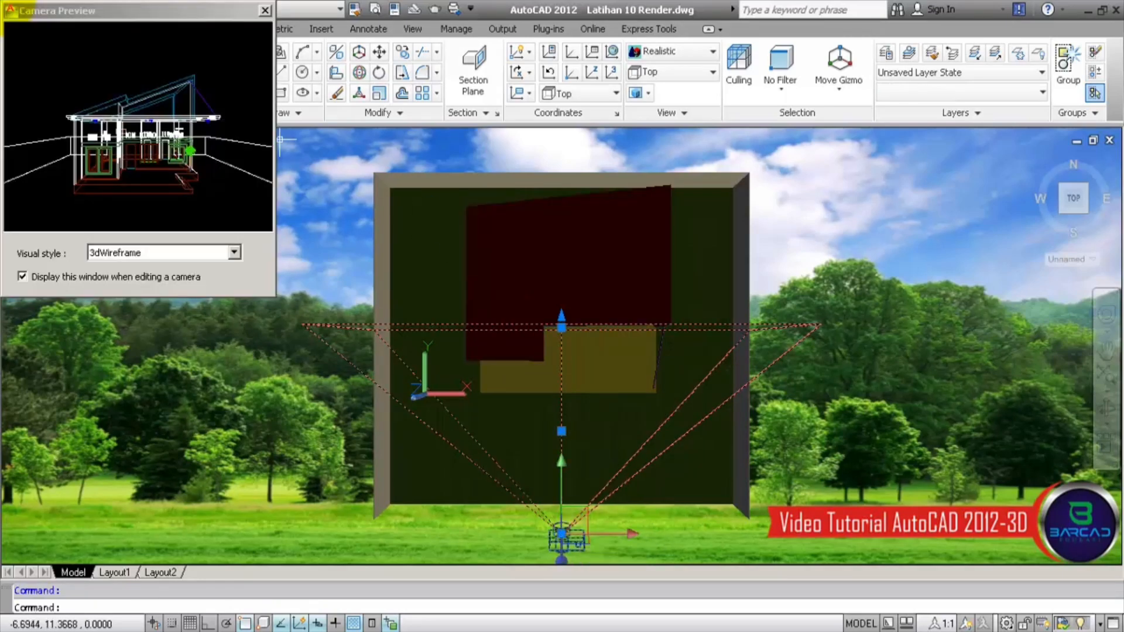
left_click(234, 252)
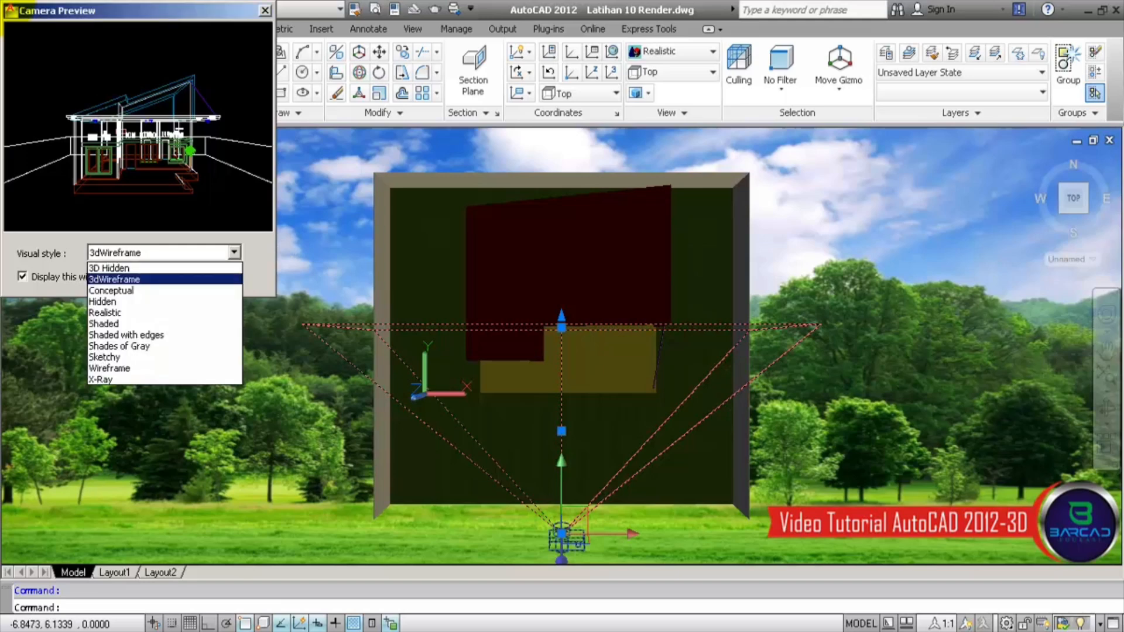
key("Return")
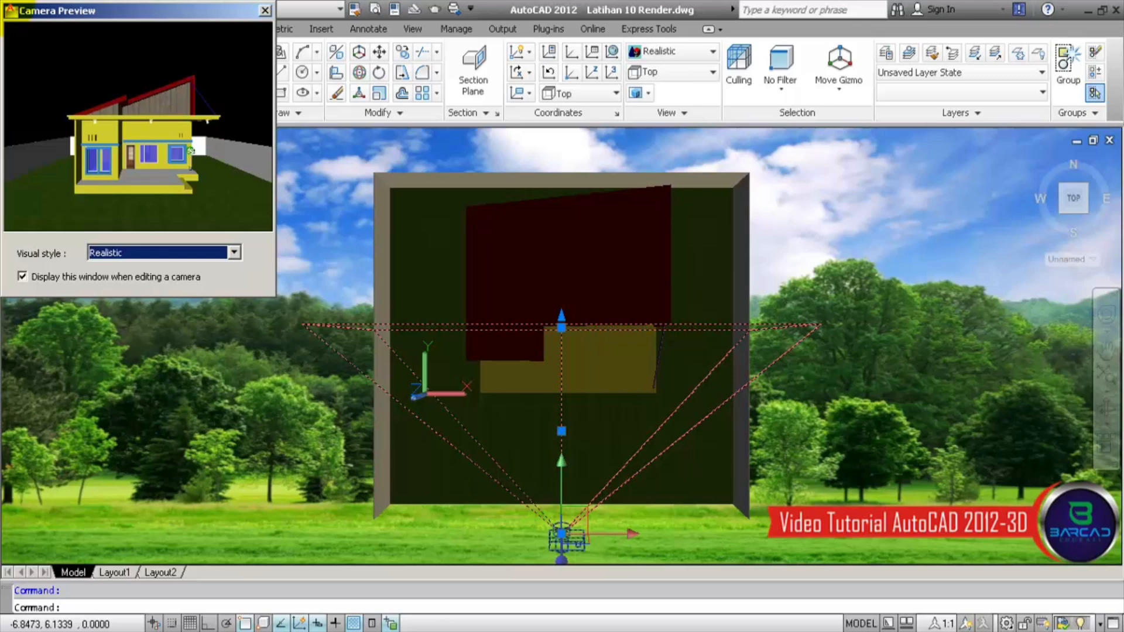
left_click(562, 534)
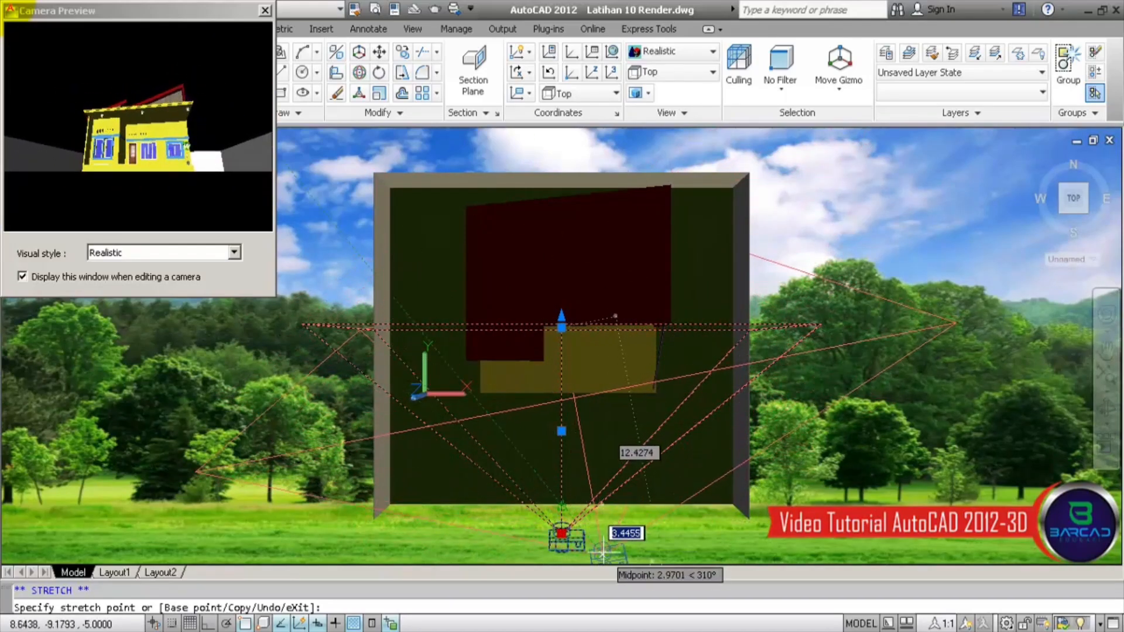
key("Escape")
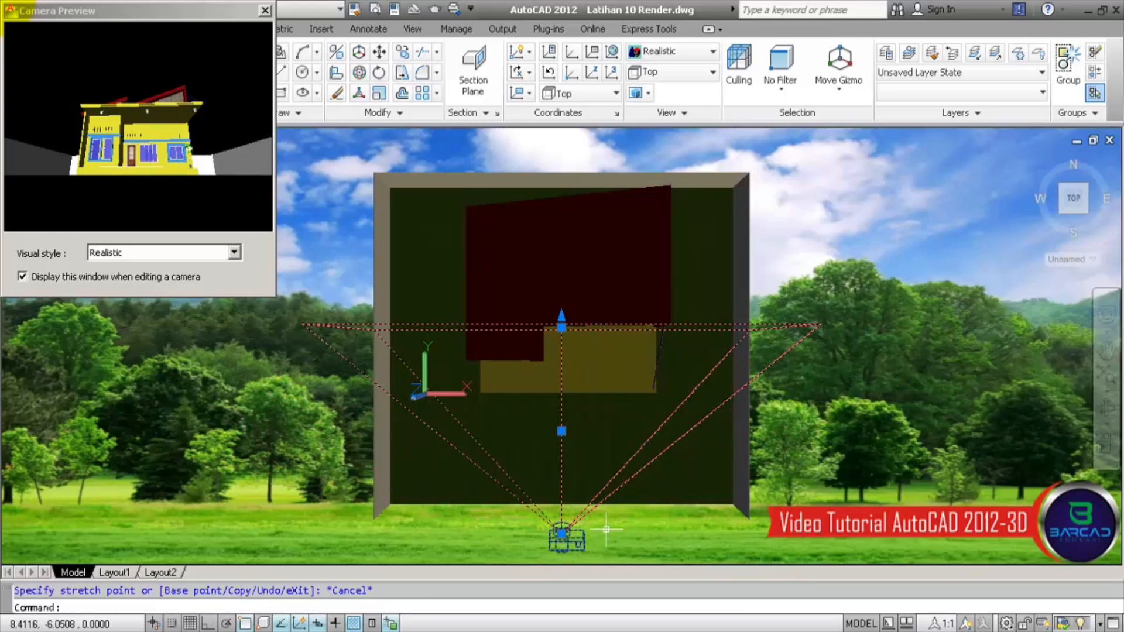
Step: Copy the camera in front of the house once to the front-right corner of the yard
key("Escape")
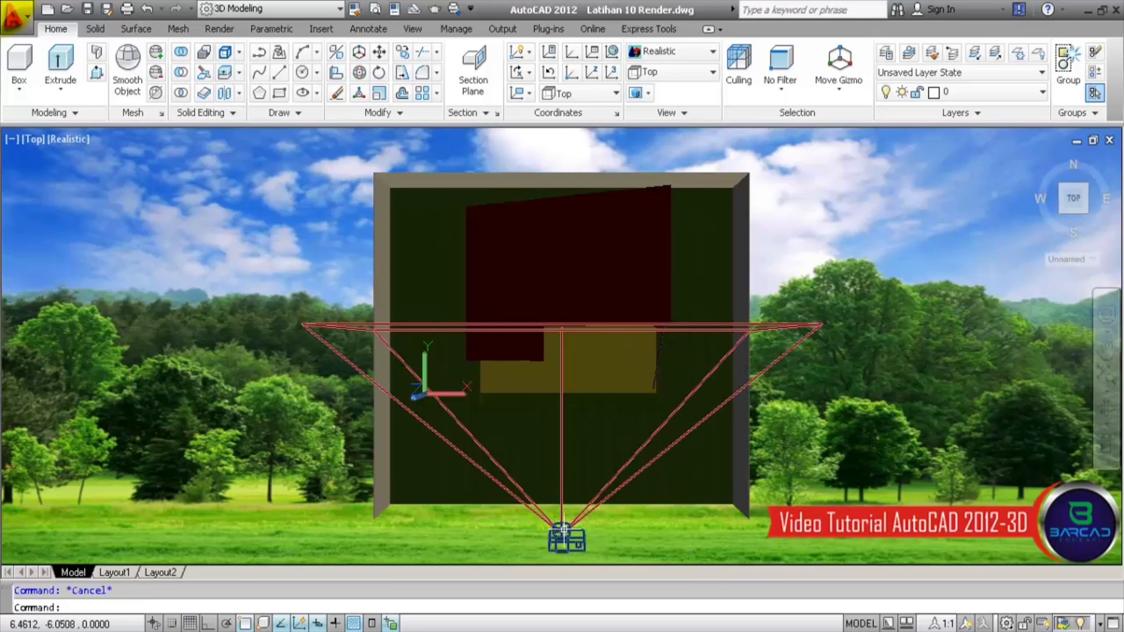
left_click(567, 536)
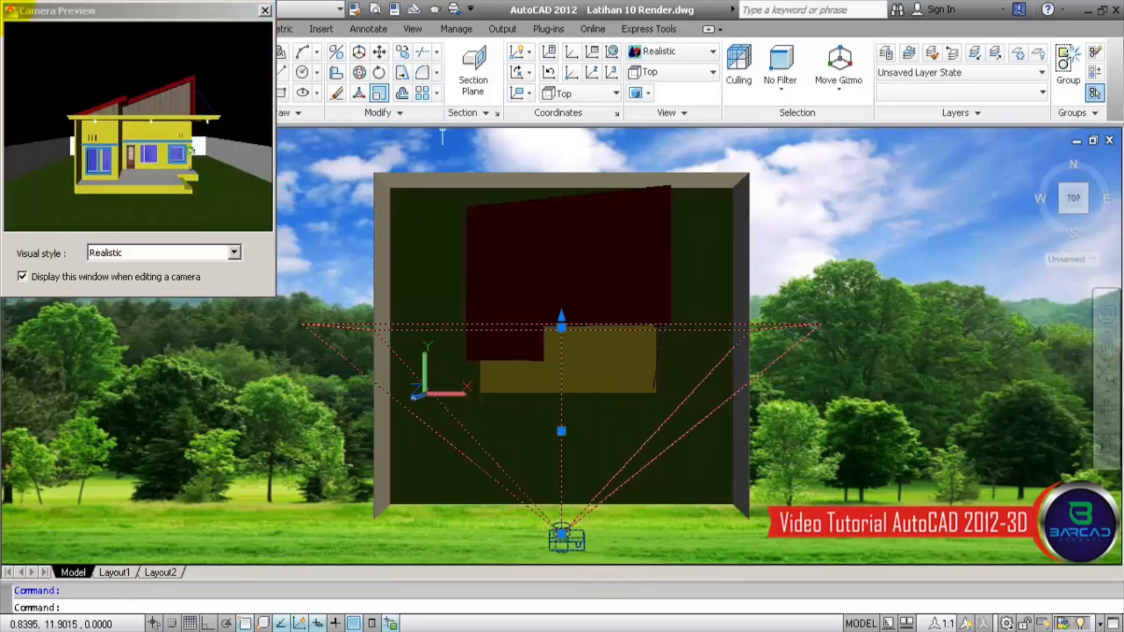
left_click(402, 52)
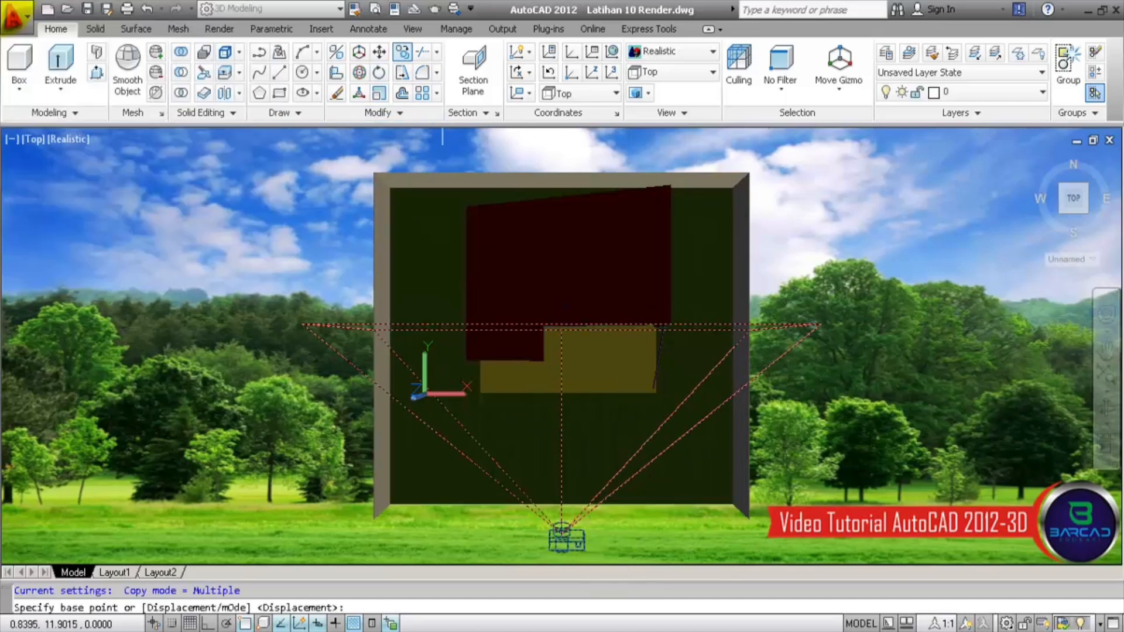
left_click(662, 538)
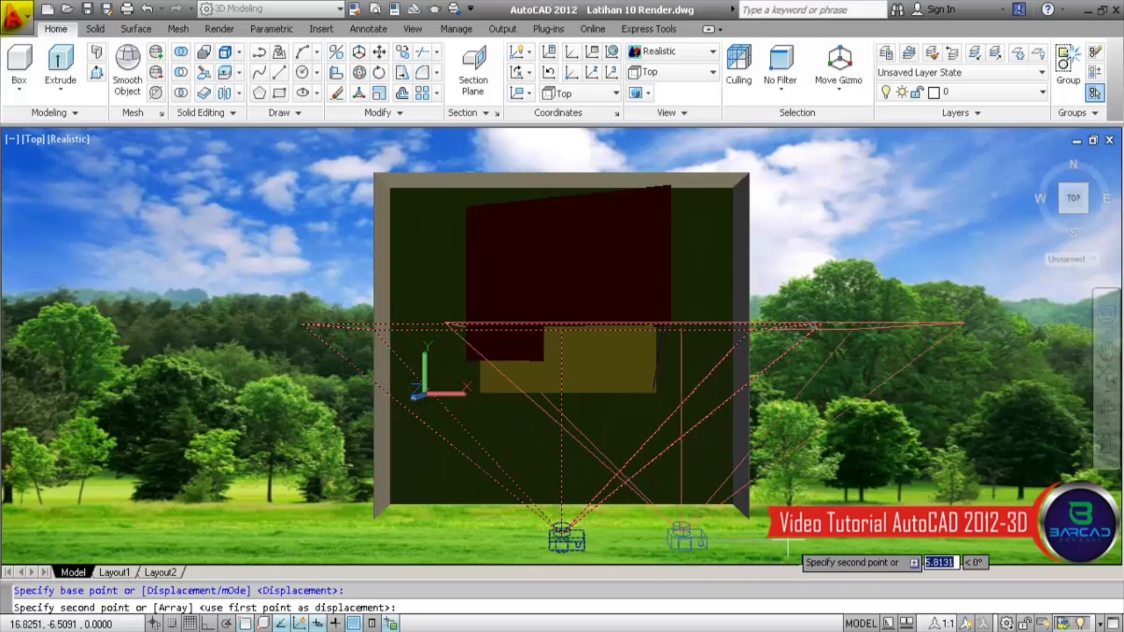
left_click(819, 482)
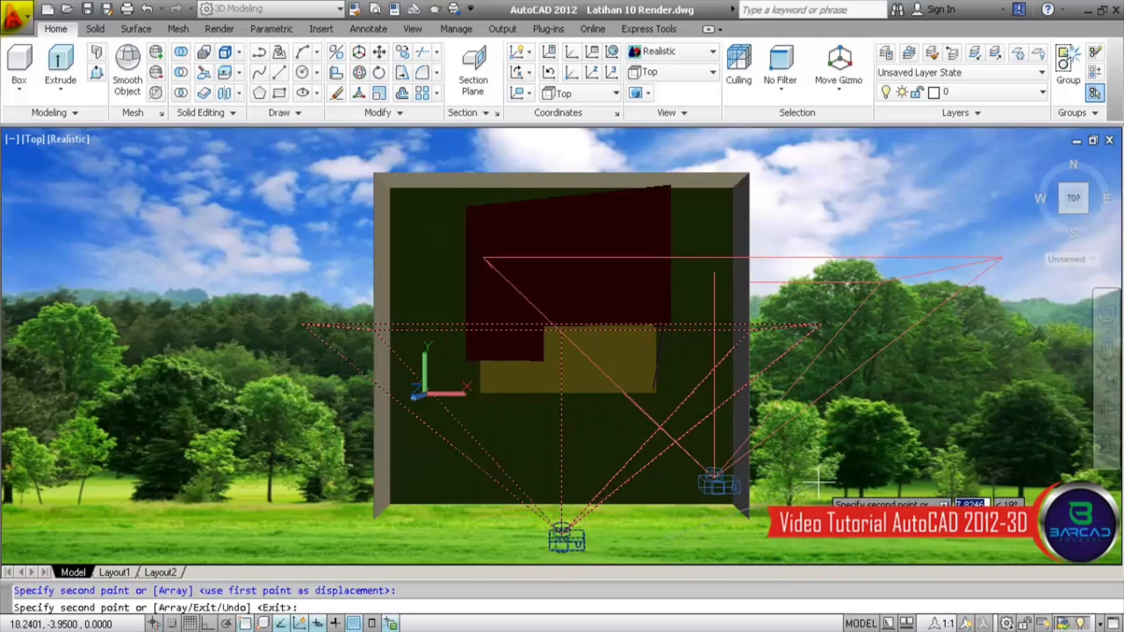
key("Escape")
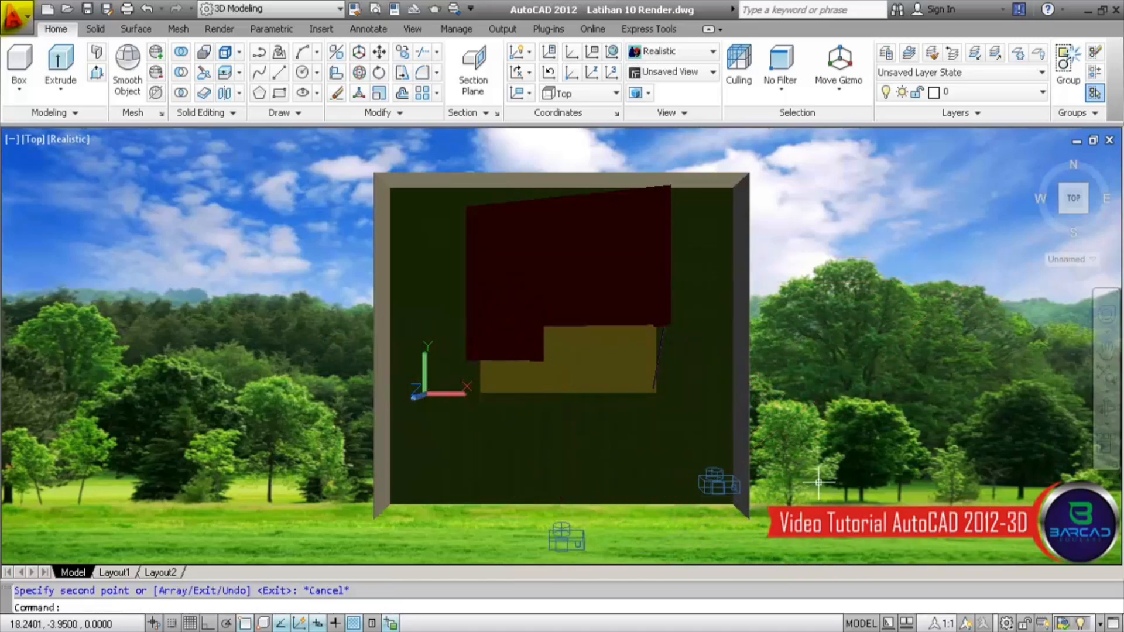
Step: Aim the copied camera diagonally at the house by moving its target onto the roof with Ortho on
left_click(718, 476)
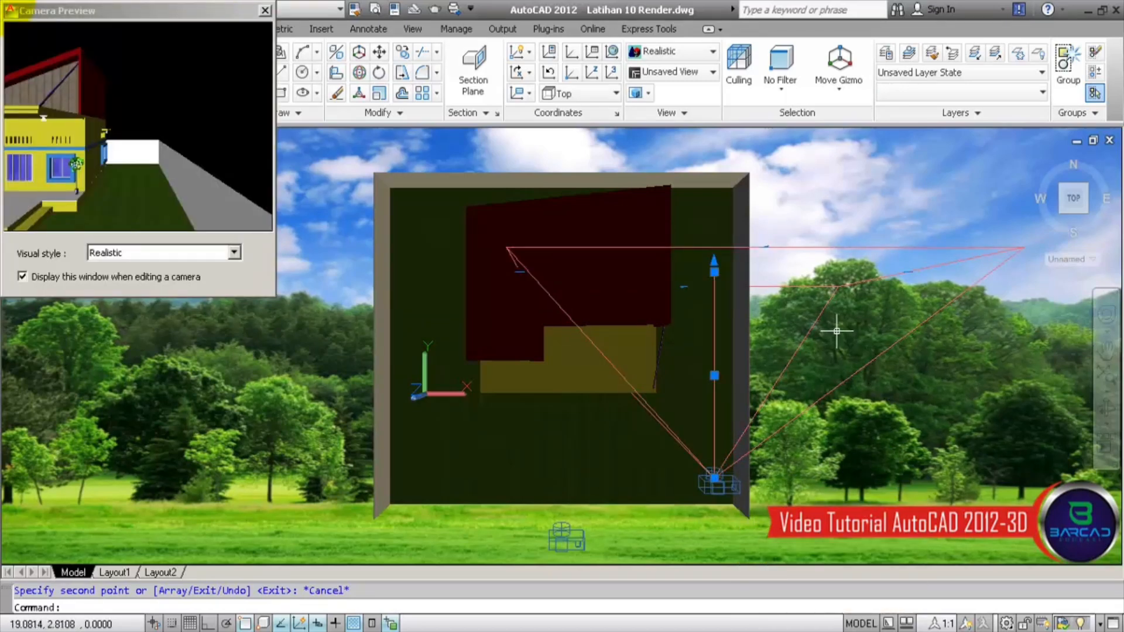
left_click(714, 271)
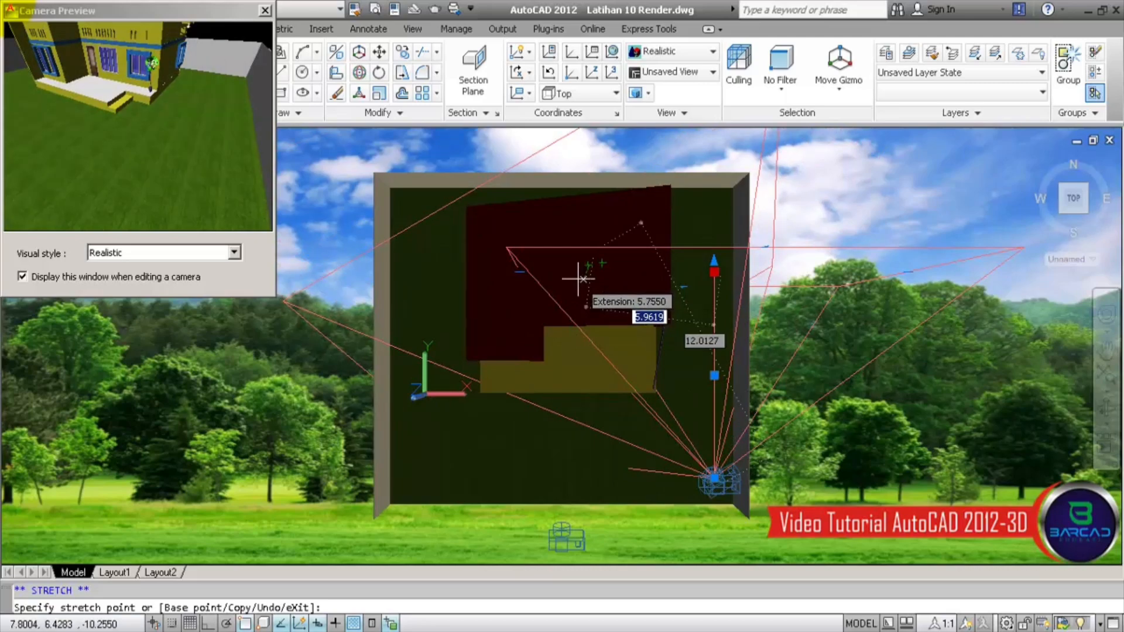
key("F8")
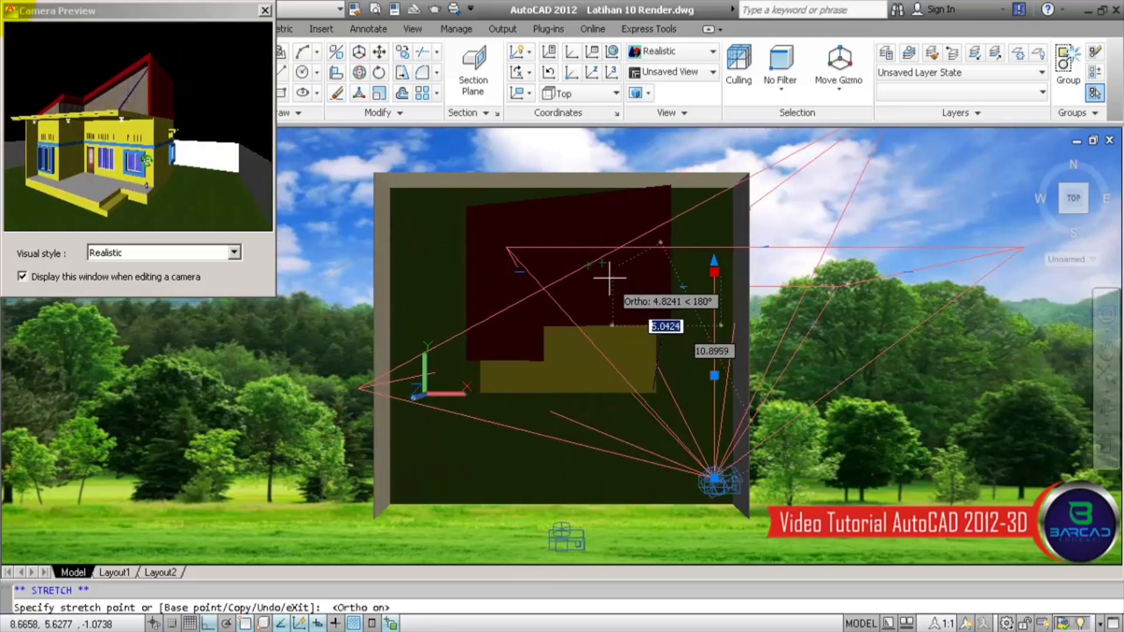
scroll(599, 273, "up", 3)
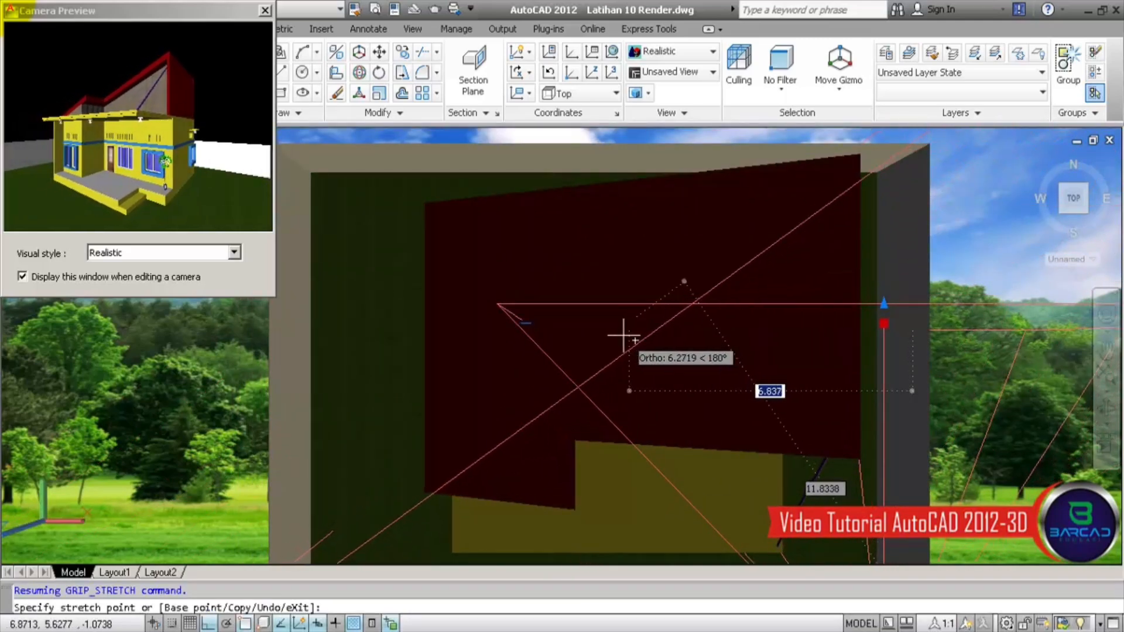
left_click(625, 332)
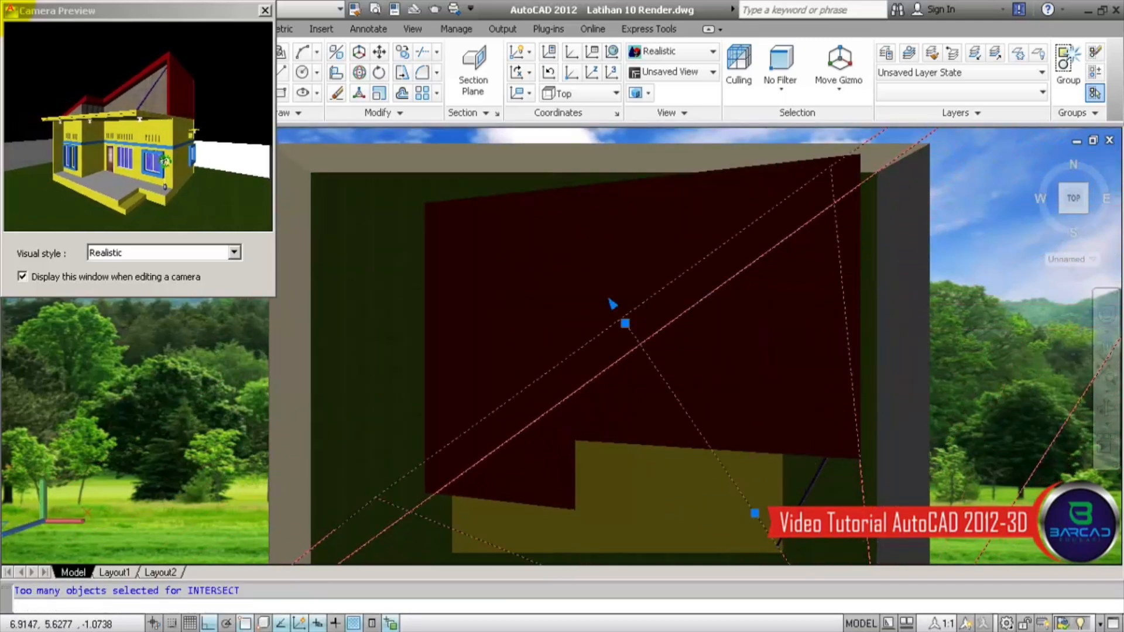
scroll(672, 301, "down", 5)
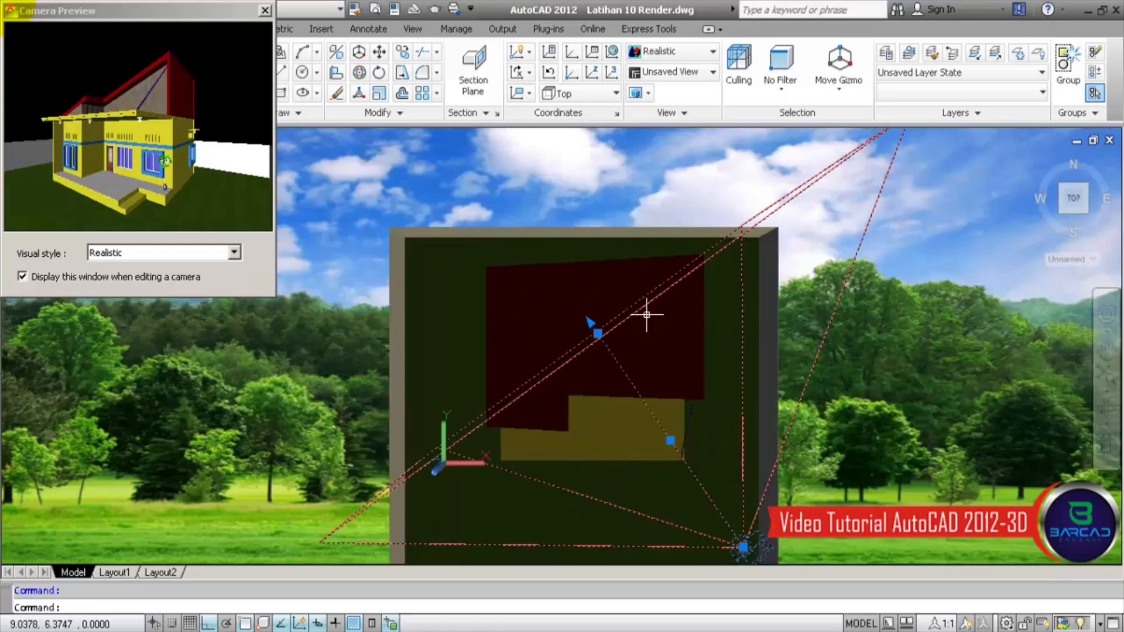
scroll(512, 480, "down", 3)
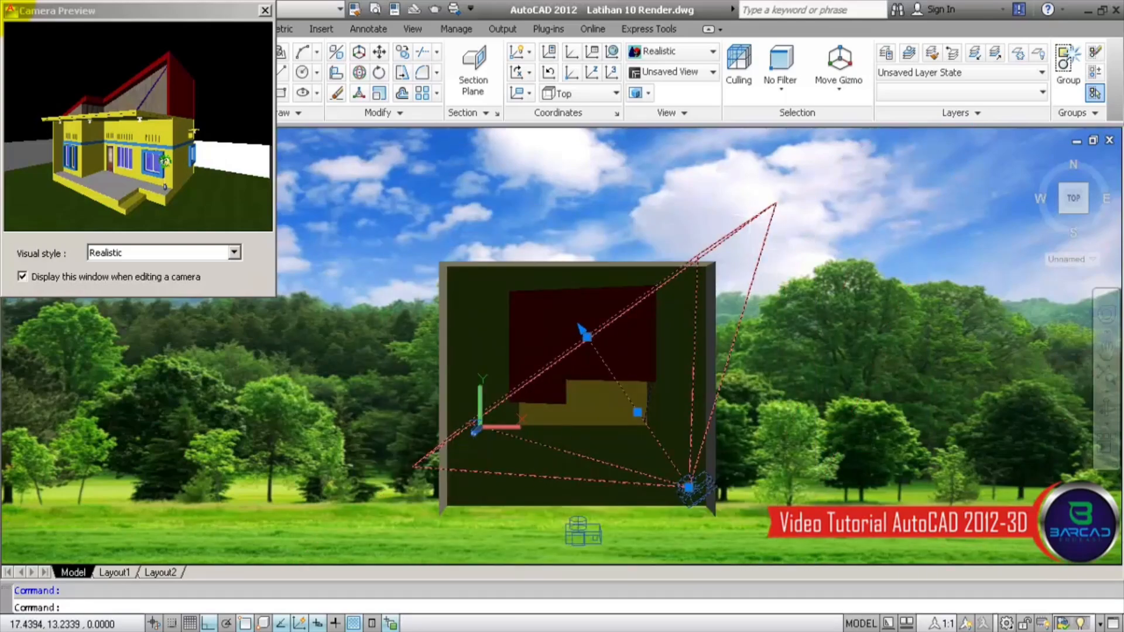
Step: Narrow the corner camera's view to a lens length of about 28.8 mm and shift its target slightly further left on the roof
left_click(731, 235)
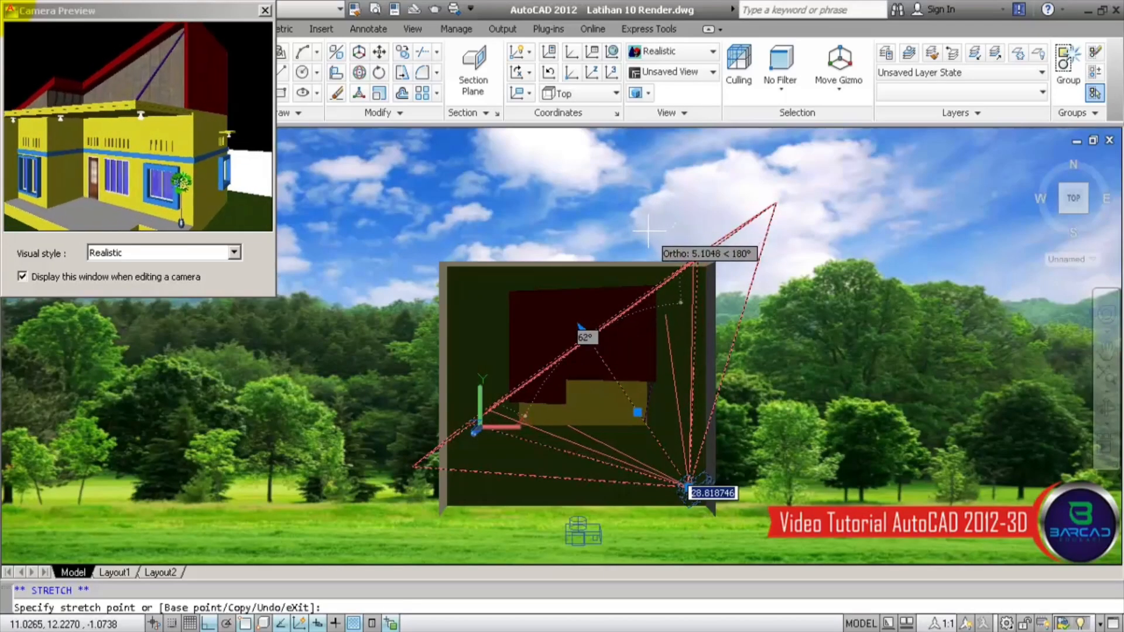
left_click(648, 230)
scroll(559, 292, "up", 4)
scroll(553, 307, "up", 2)
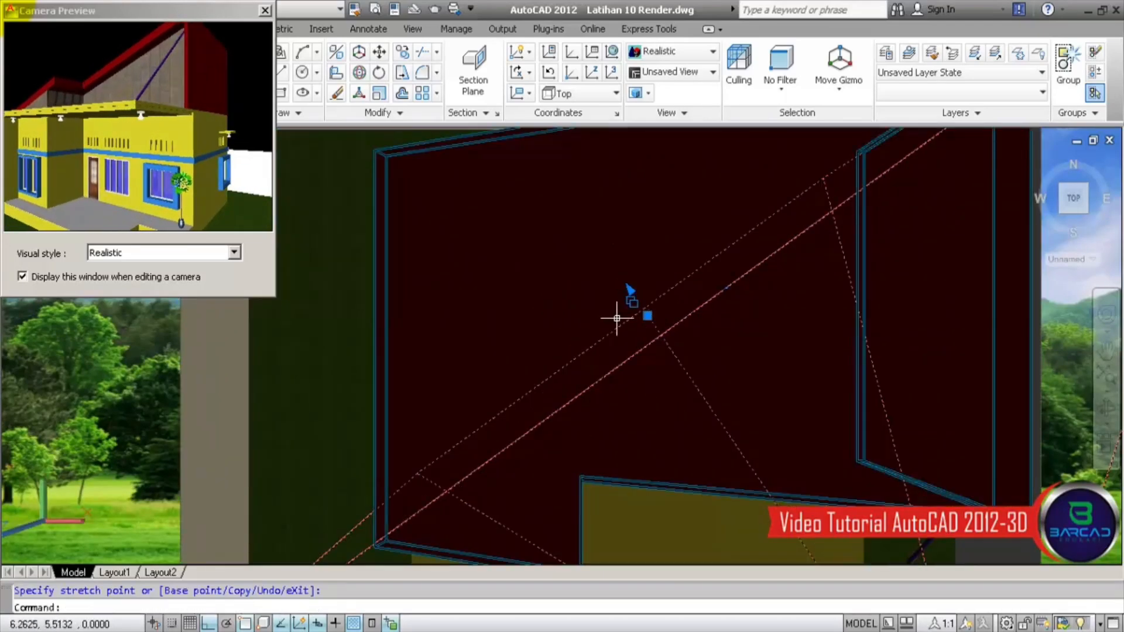
left_click(648, 315)
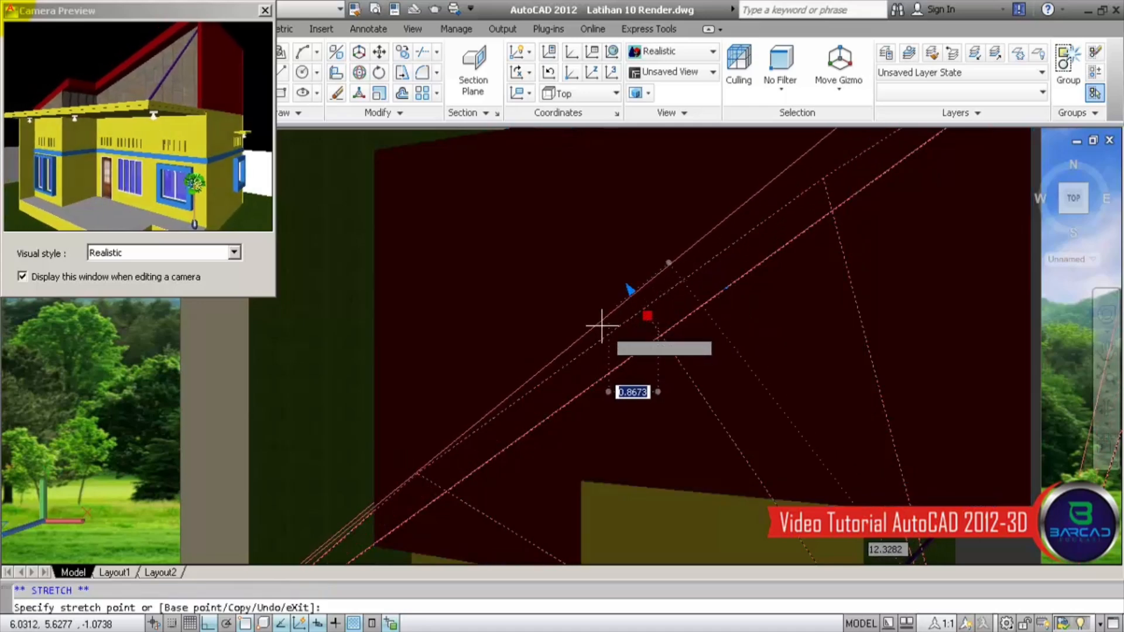
left_click(580, 328)
scroll(580, 327, "down", 3)
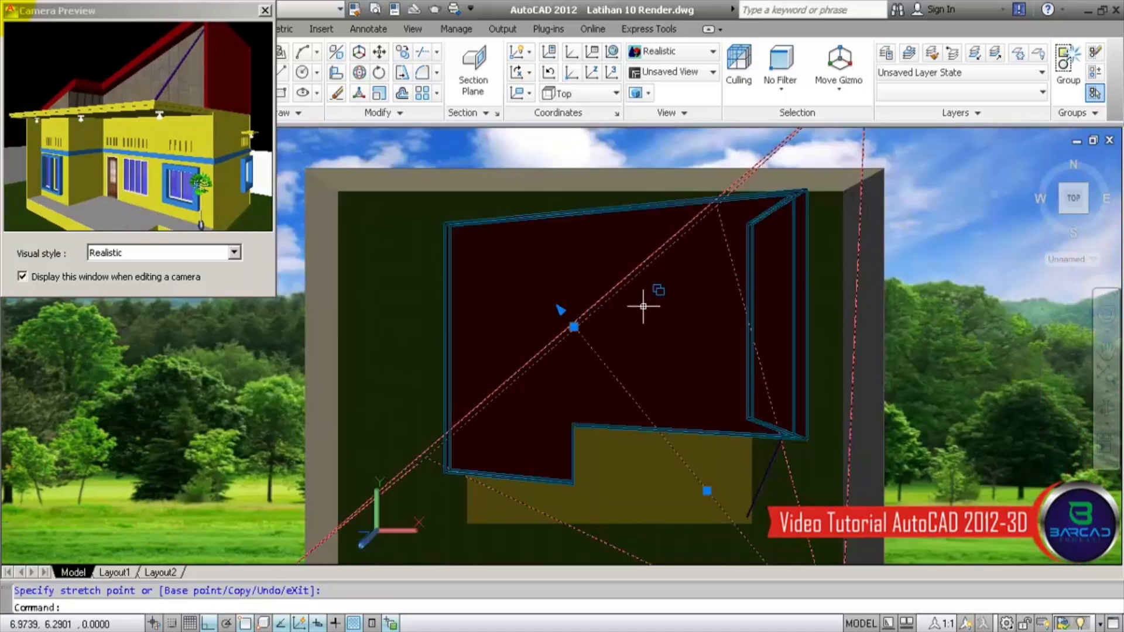
scroll(588, 298, "down", 2)
scroll(588, 206, "down", 3)
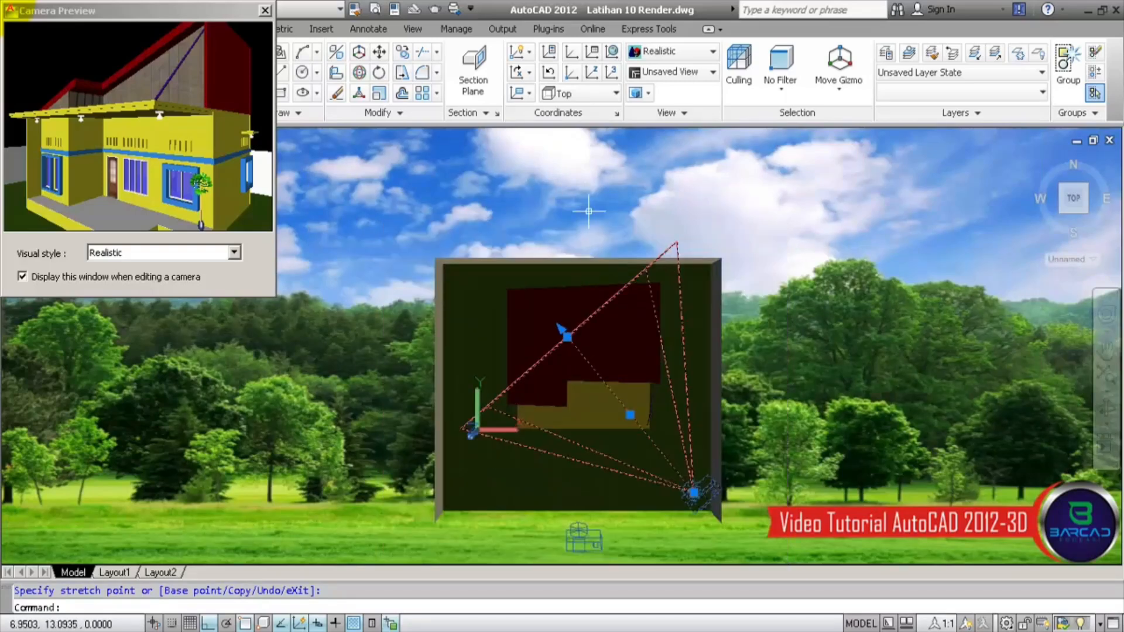
scroll(587, 395, "up", 2)
key("Escape")
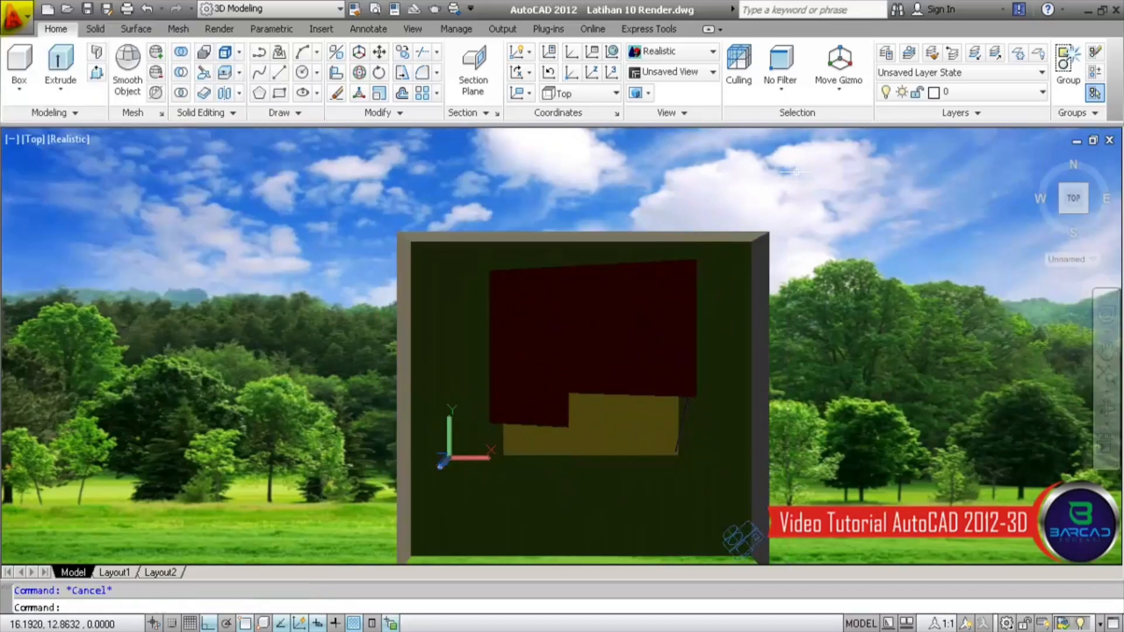
Step: Rename the Copy of DEPAN Siang model view as KANAN Siang and apply the change
middle_click_drag(857, 284, 832, 218)
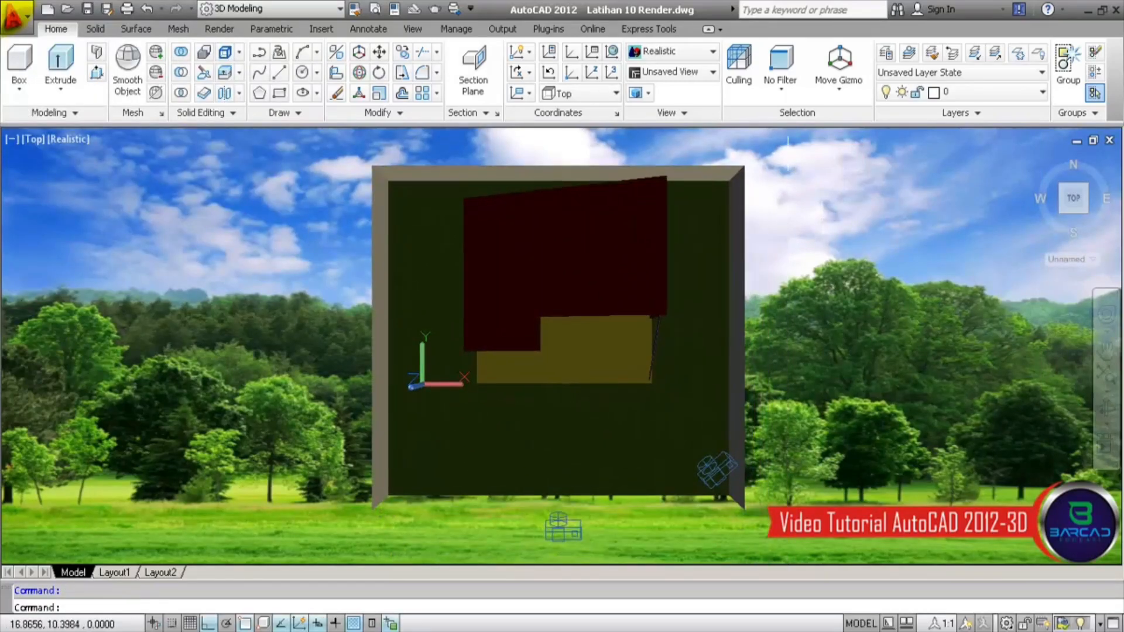
left_click(712, 72)
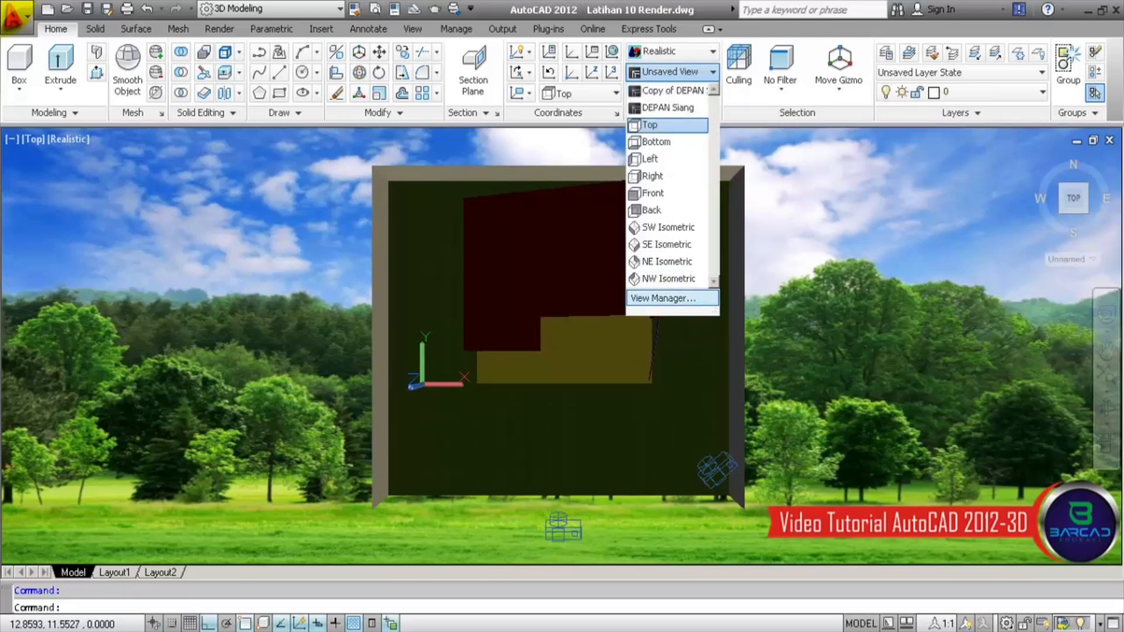
left_click(664, 298)
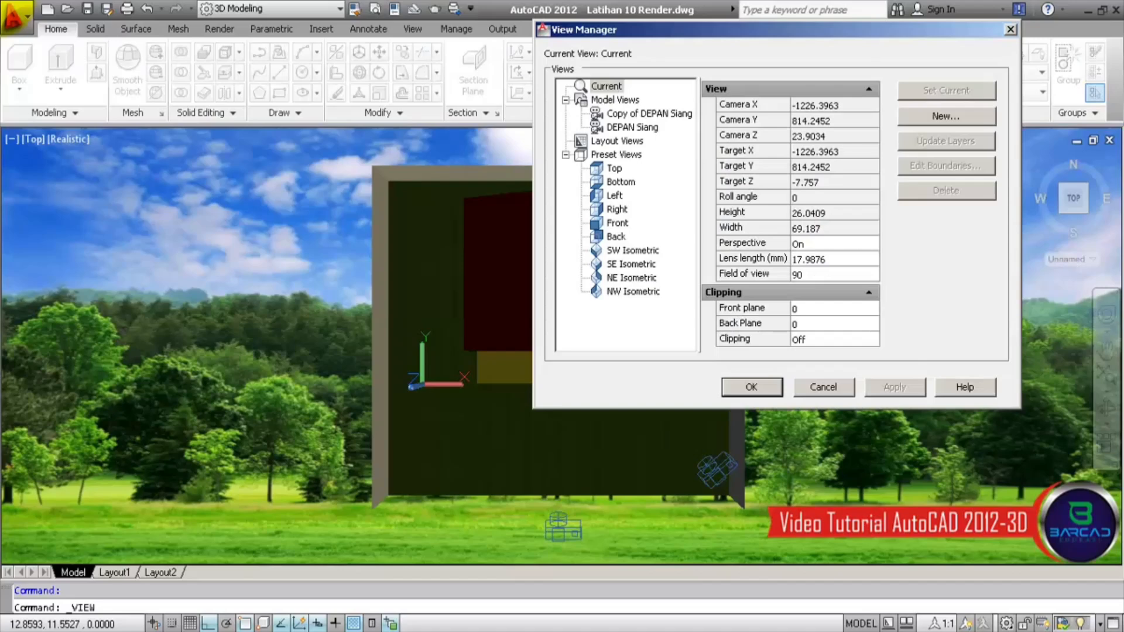
left_click(649, 114)
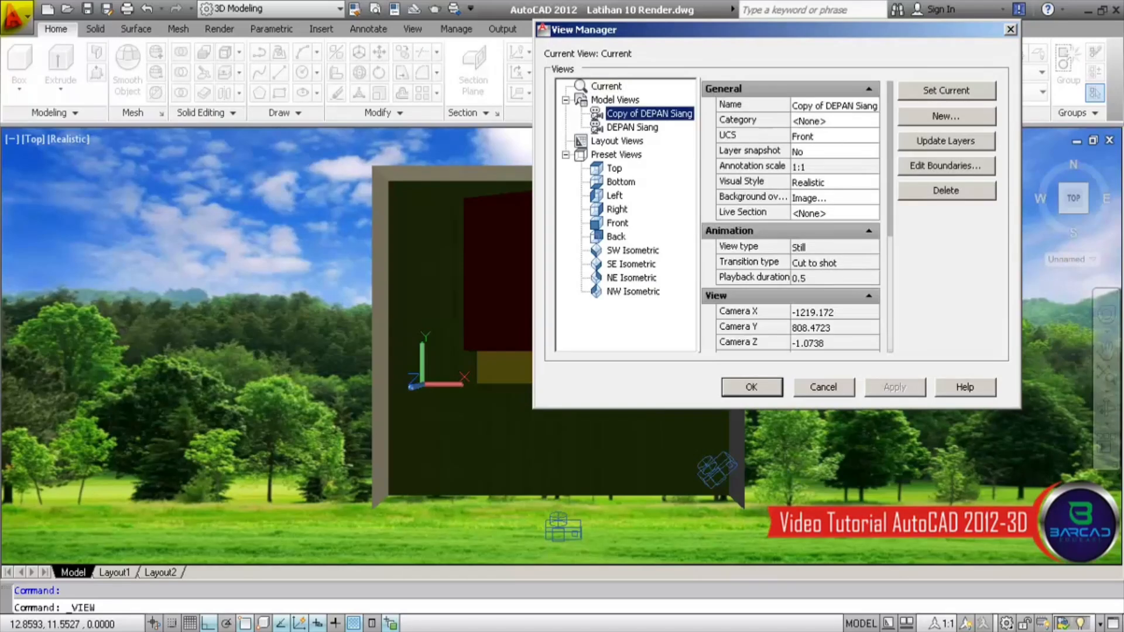
left_click(854, 103)
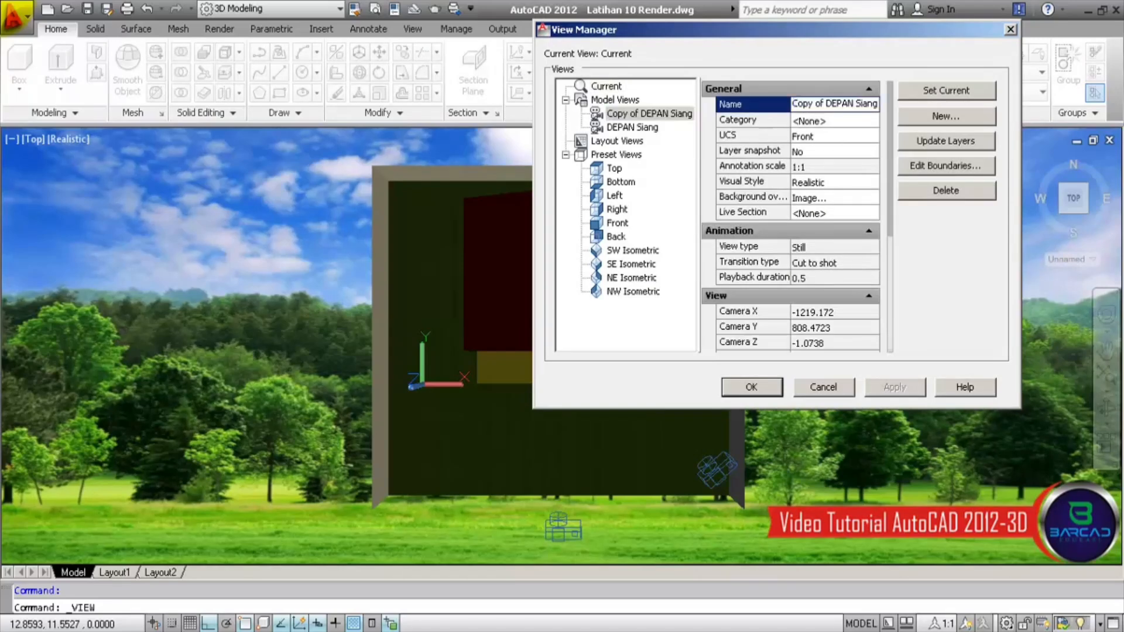
key("BackSpace")
key("BackSpace")
key("BackSpace")
key("BackSpace")
key("BackSpace")
key("BackSpace")
key("BackSpace")
key("BackSpace")
key("BackSpace")
key("BackSpace")
key("BackSpace")
key("BackSpace")
key("BackSpace")
type("Kan")
key("BackSpace")
key("BackSpace")
type("ANAN")
left_click_drag(890, 163, 890, 280)
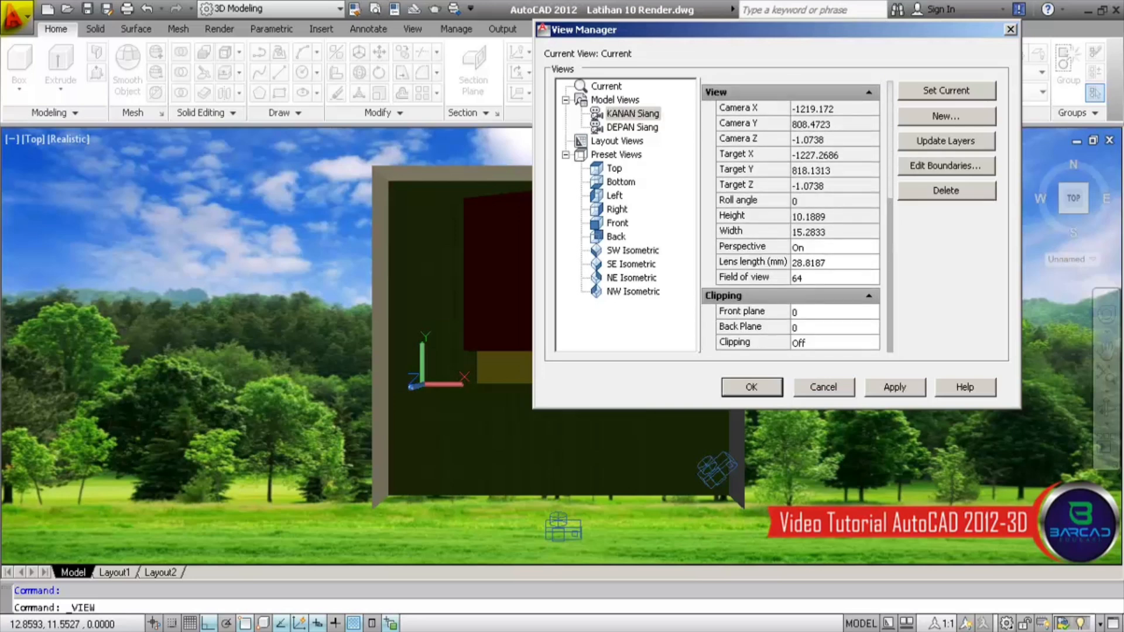
left_click(895, 387)
left_click(752, 388)
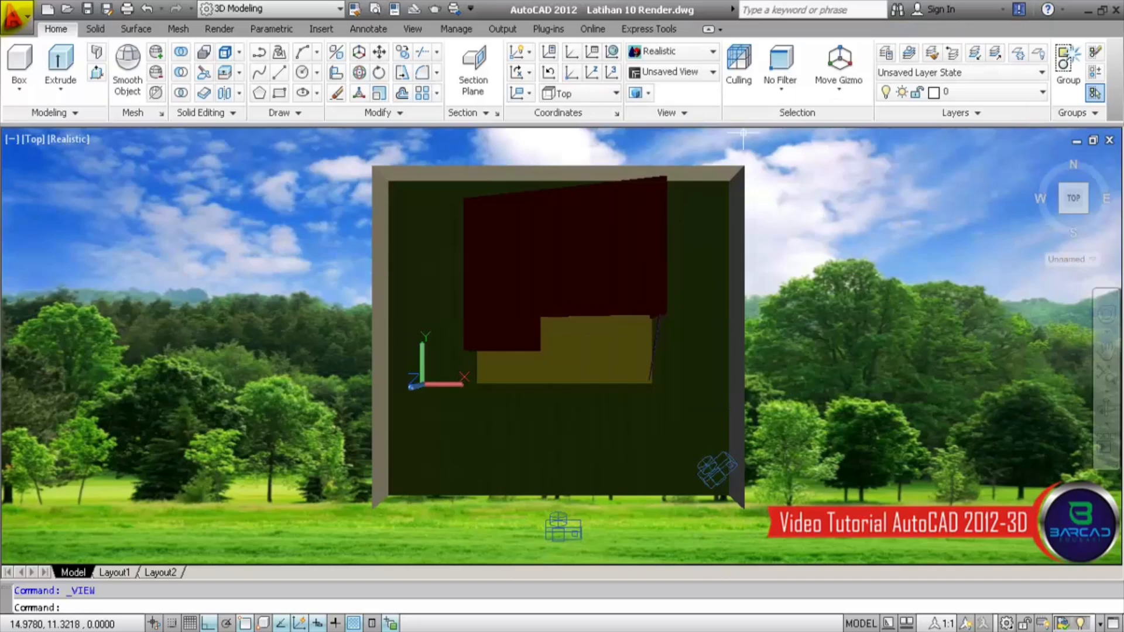
Step: Restore the KANAN Siang view and check how the house is framed from the corner camera
left_click(703, 71)
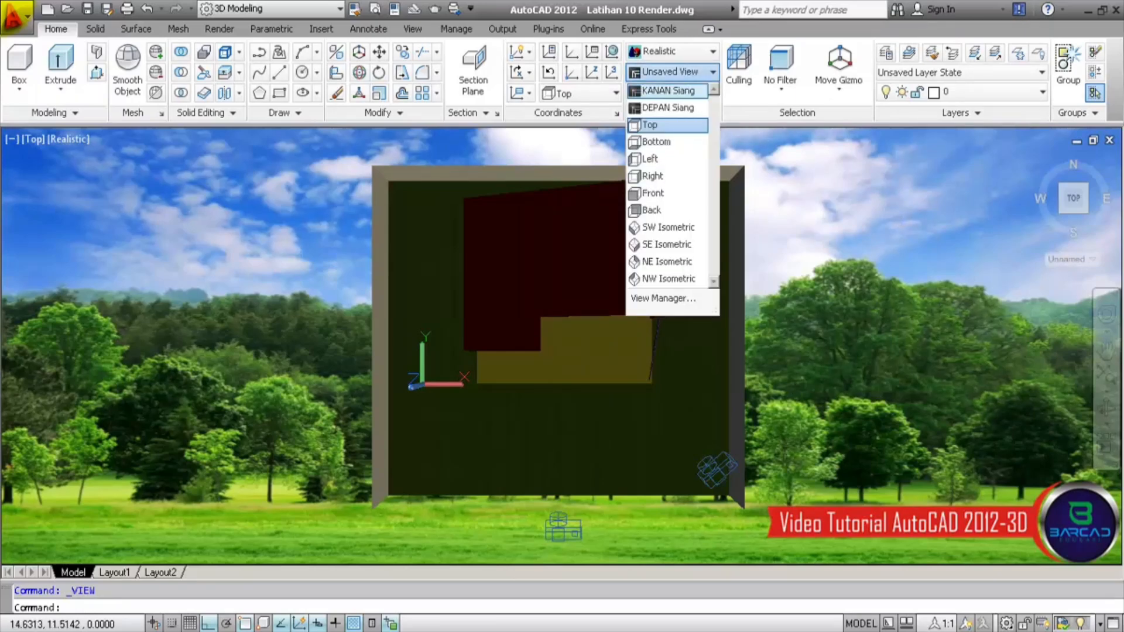
left_click(667, 90)
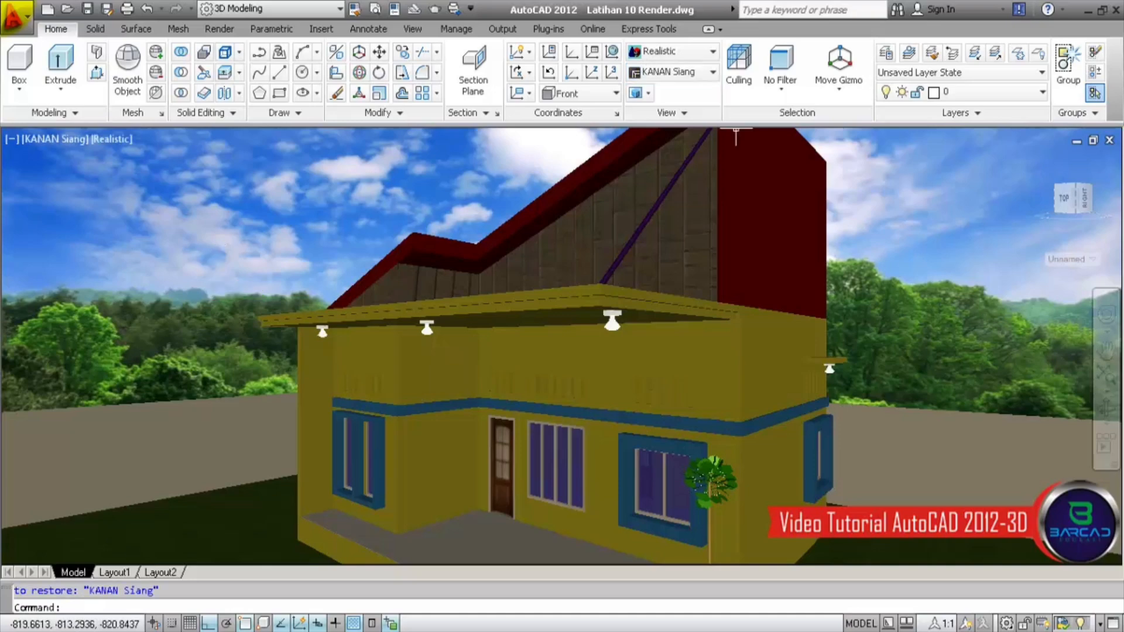
scroll(557, 367, "down", 2)
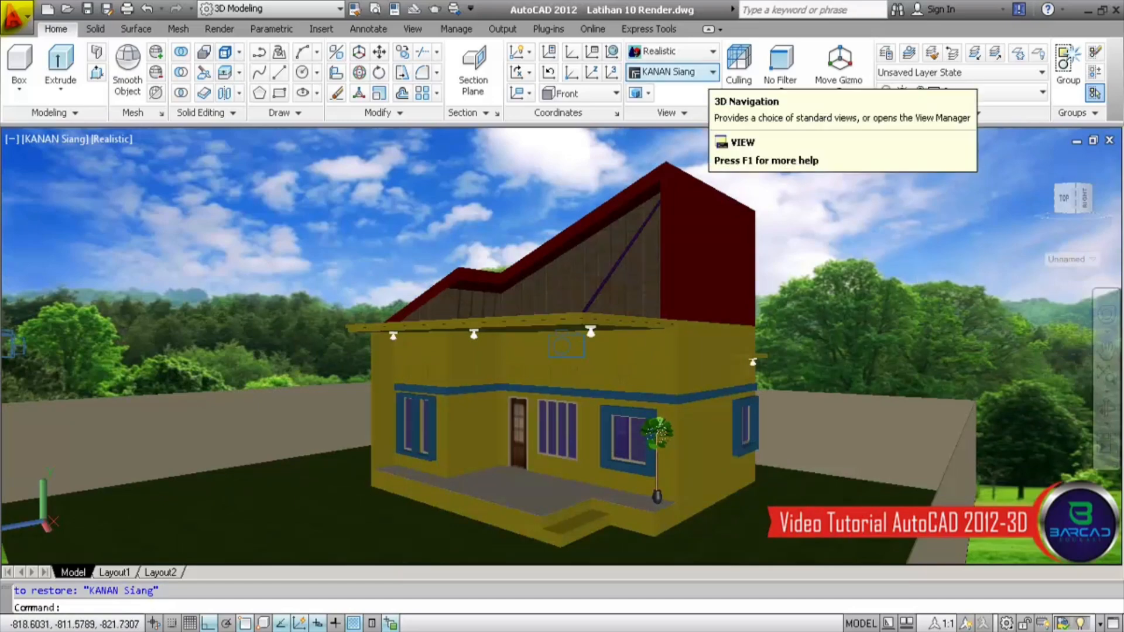
Step: Return to the Top view and preview the front camera and the corner camera in turn
left_click(691, 72)
left_click(651, 125)
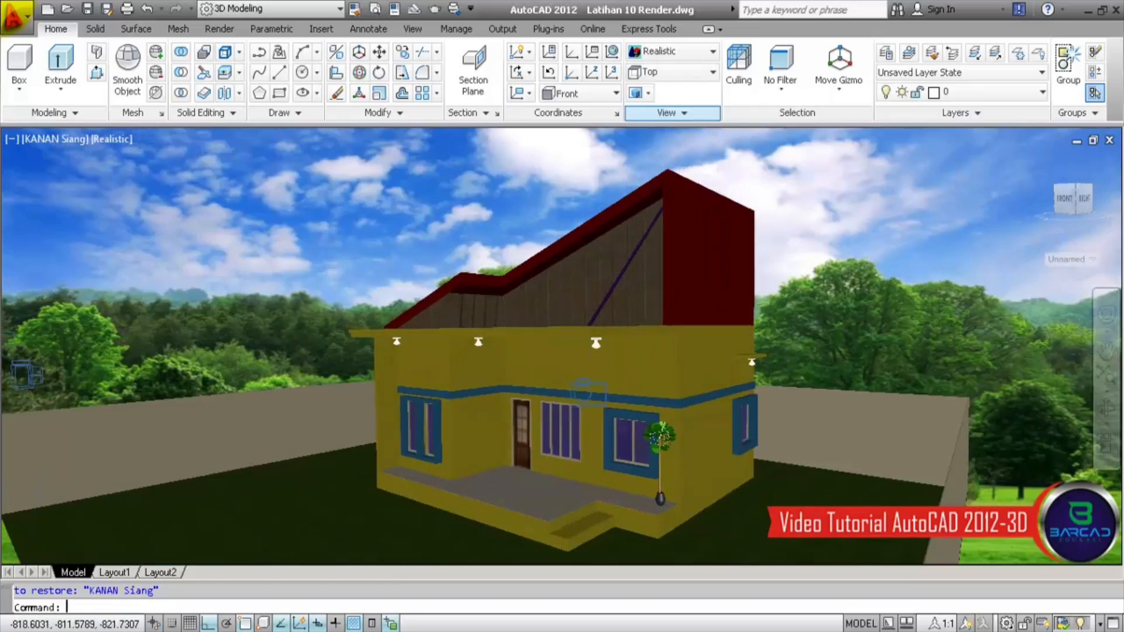
left_click(563, 536)
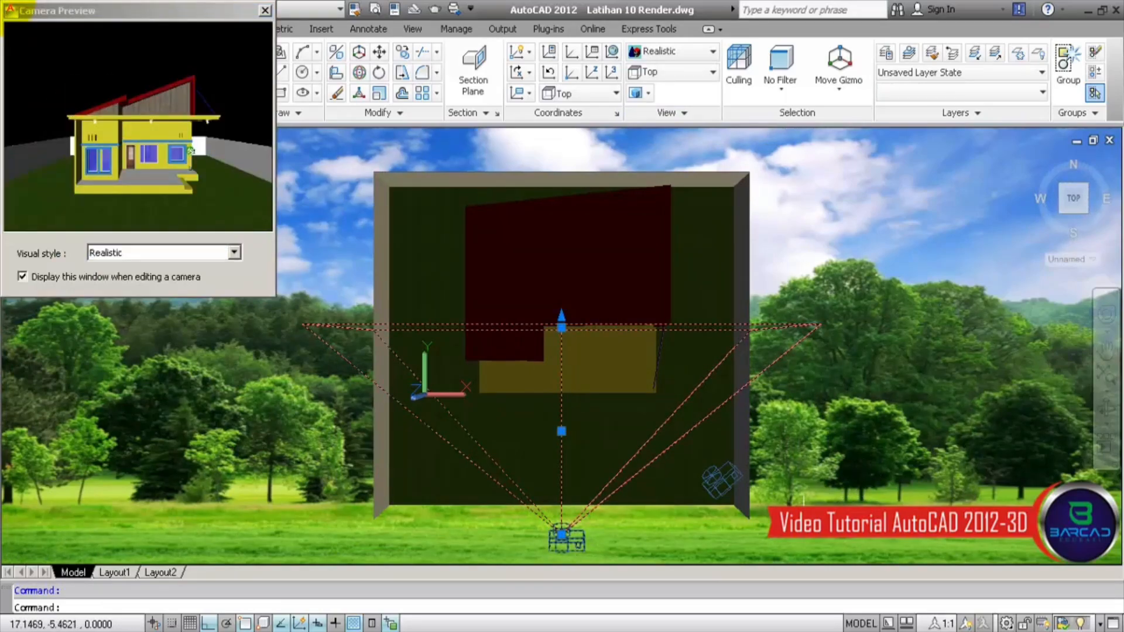
key("Escape")
left_click(721, 477)
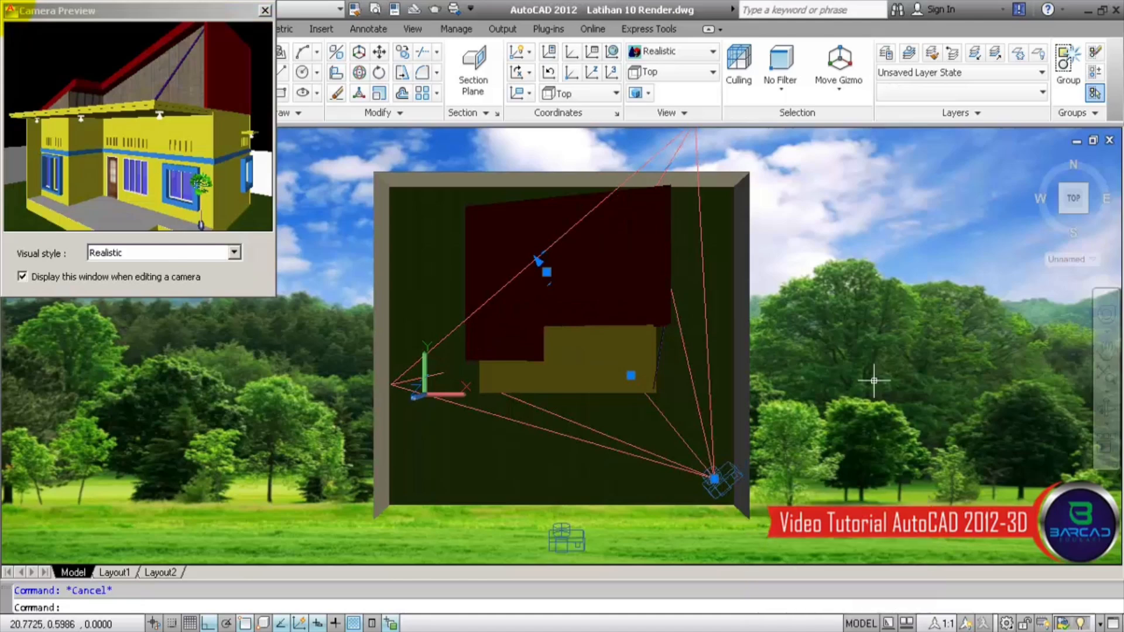
key("Escape")
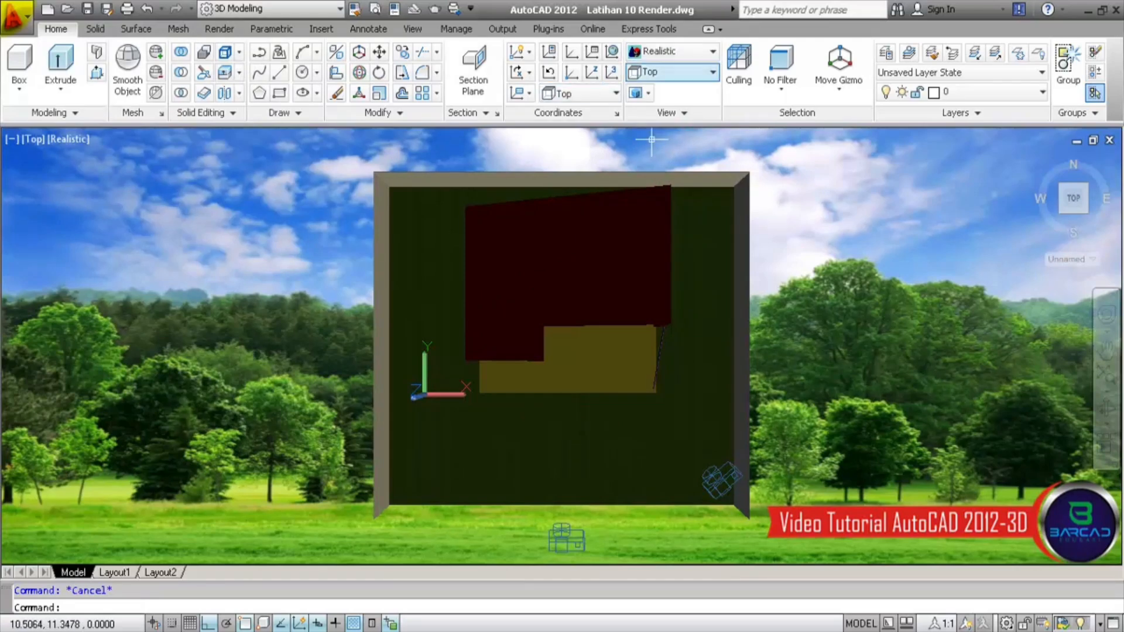
Step: Switch to the DEPAN Siang view, followed by the KANAN Siang view, to compare both perspectives
left_click(673, 71)
left_click(668, 107)
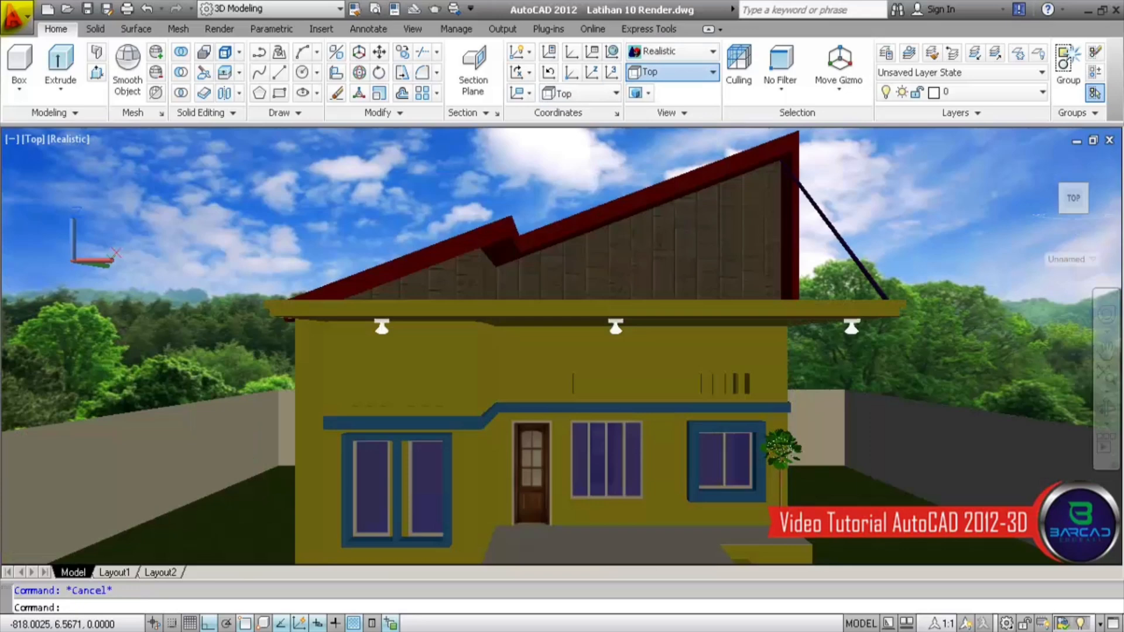
left_click(673, 71)
left_click(668, 103)
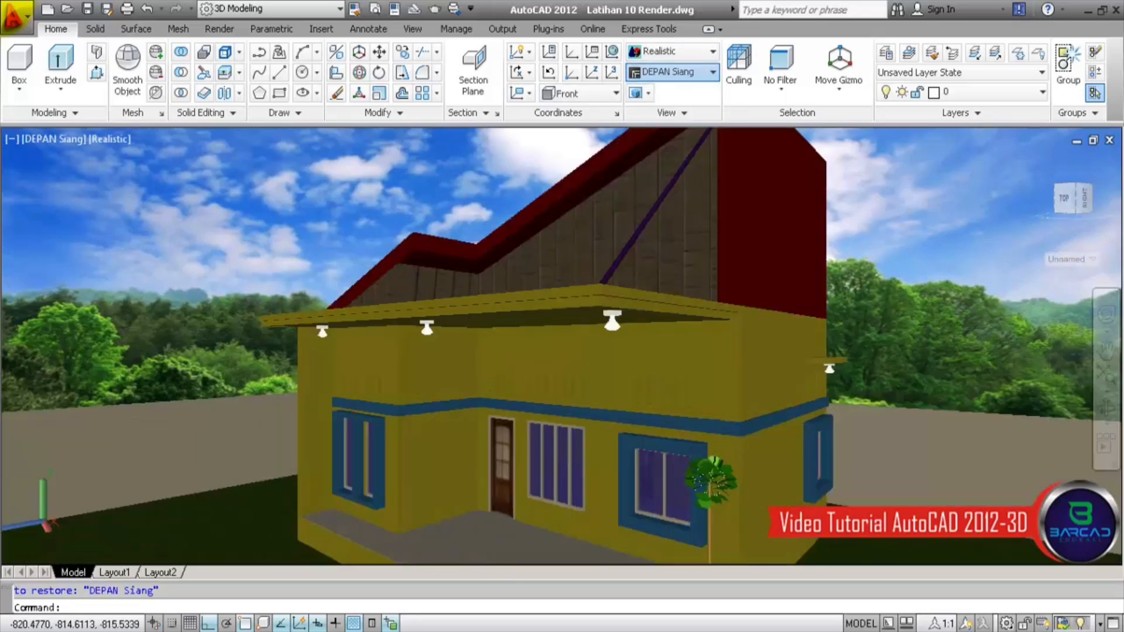
Step: Restore the KANAN Siang view and set the sun's time to 8:00 PM in the sun properties
left_click(673, 71)
left_click(647, 139)
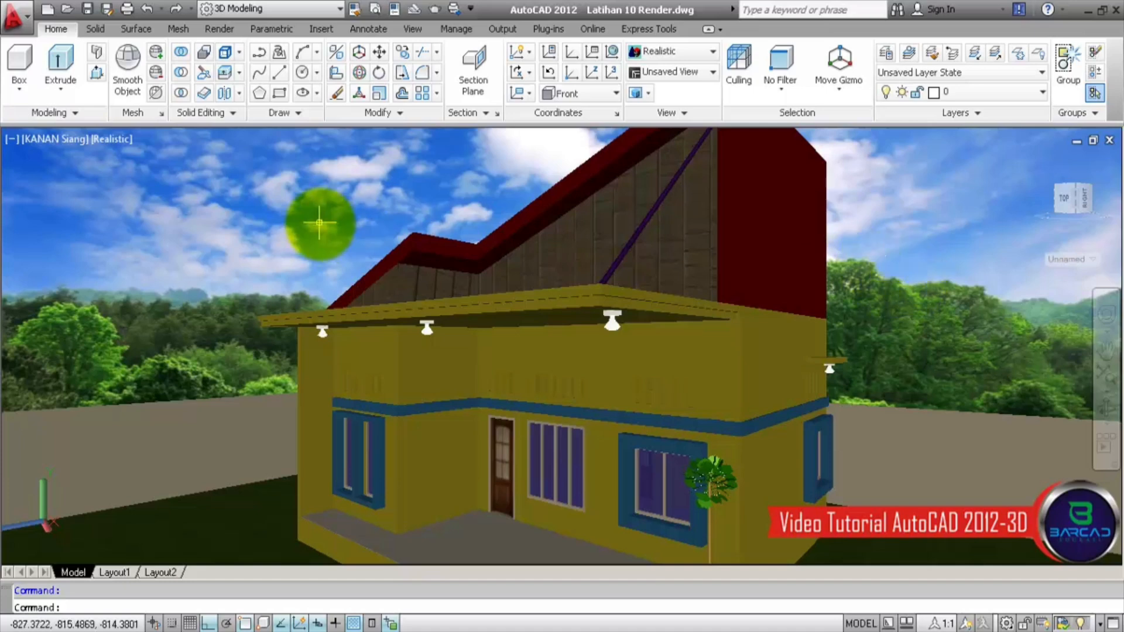
left_click(219, 29)
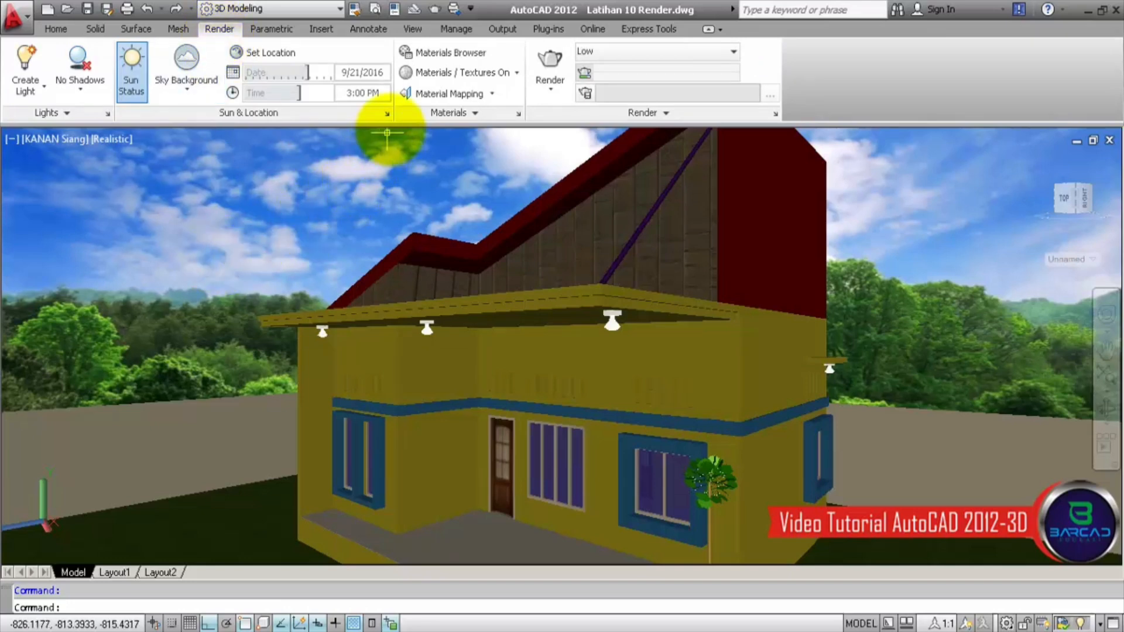
left_click(387, 114)
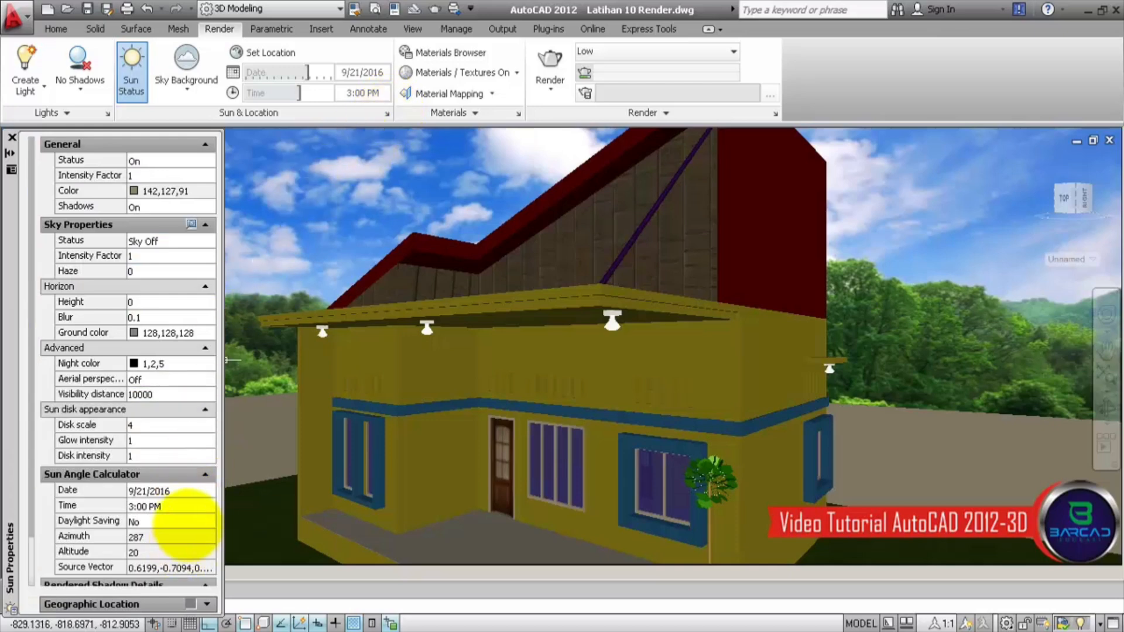
left_click(193, 507)
left_click(193, 507)
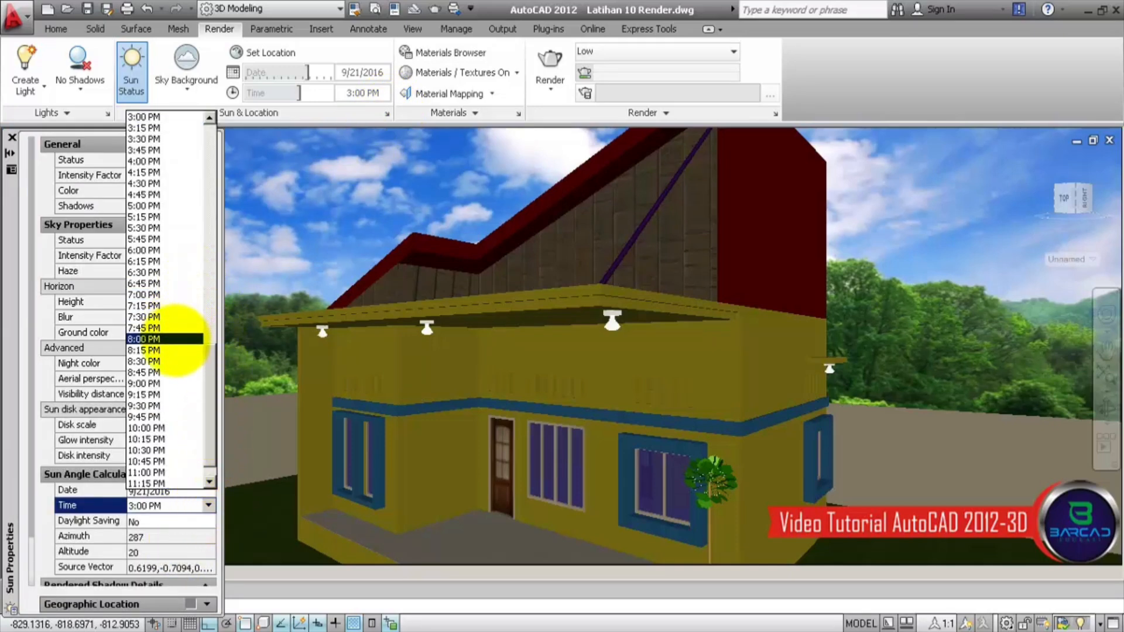
left_click(176, 339)
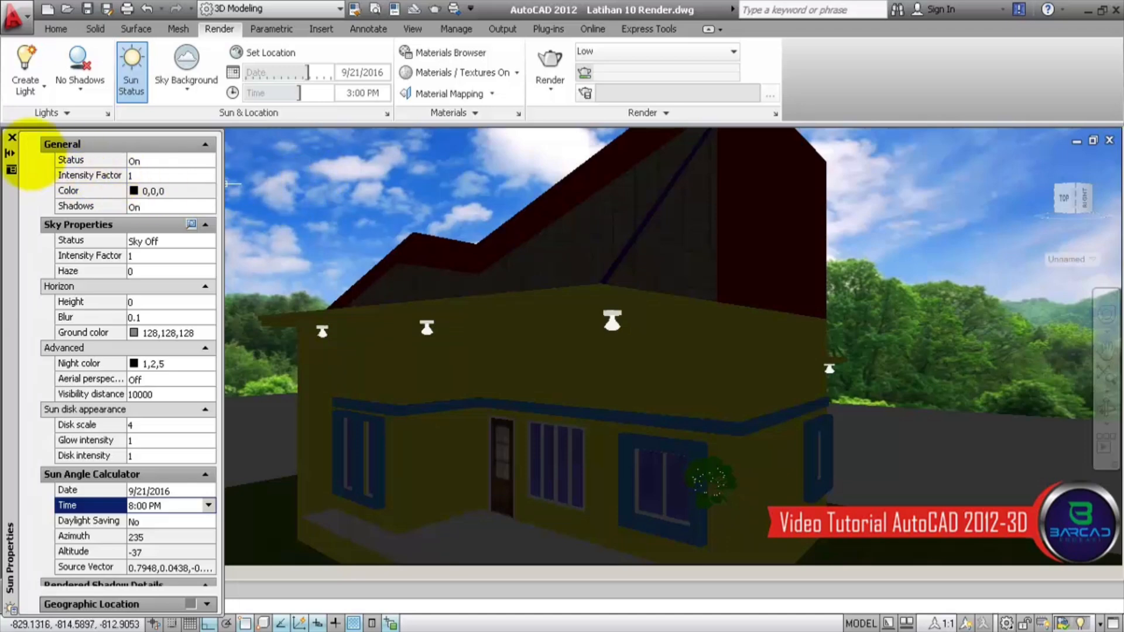
left_click(11, 137)
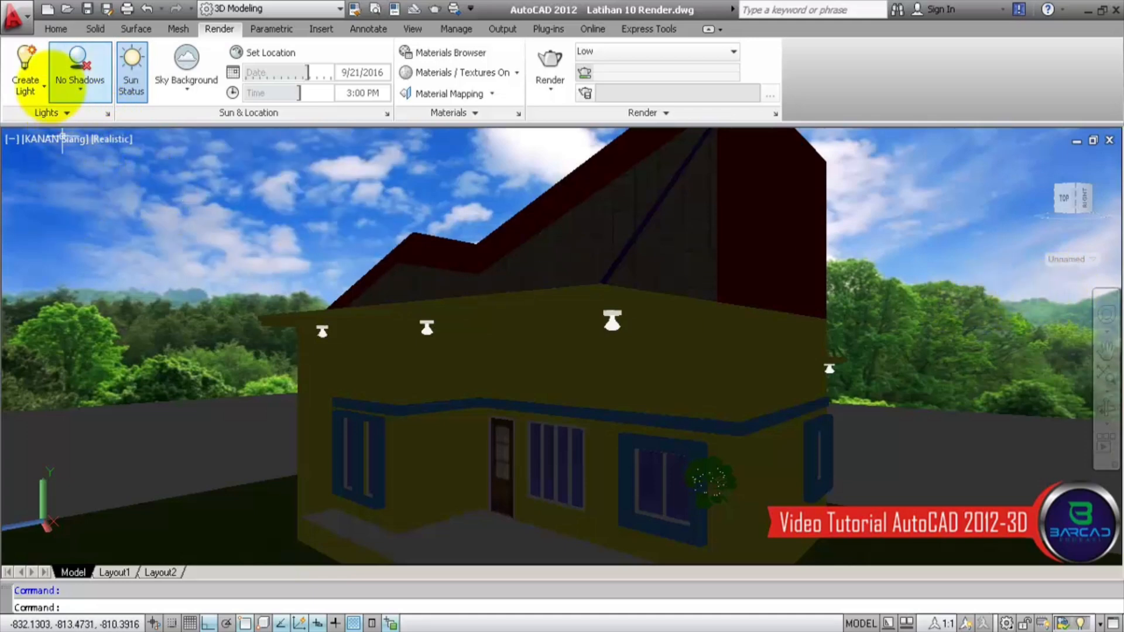
Step: Switch the model to the SE Isometric view with parallel projection
left_click(56, 29)
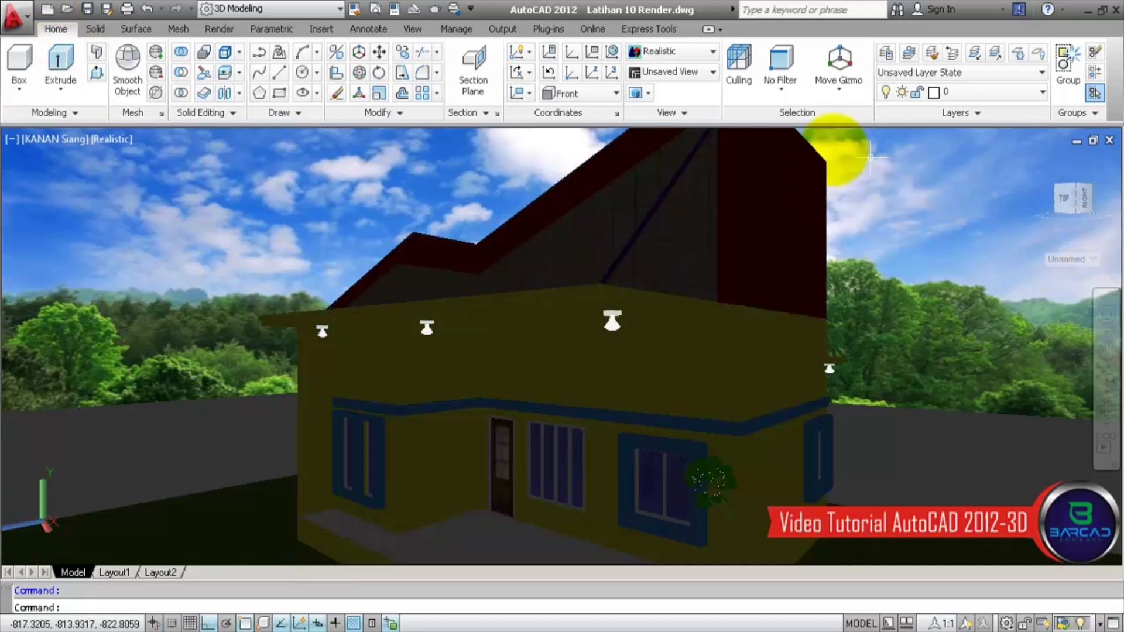
left_click(680, 71)
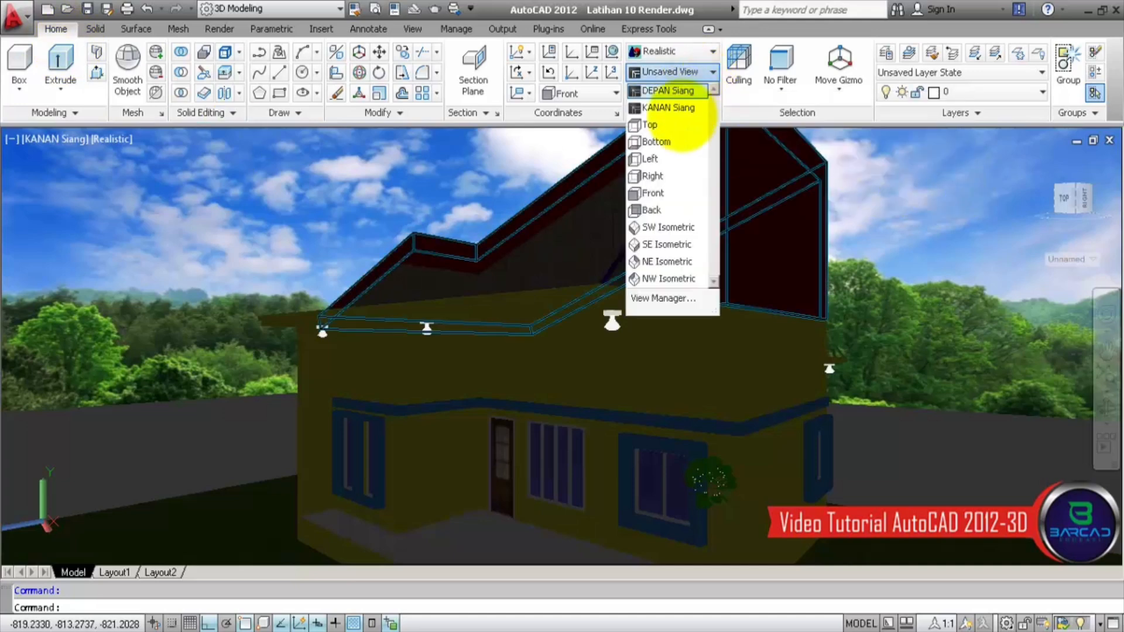
left_click(674, 240)
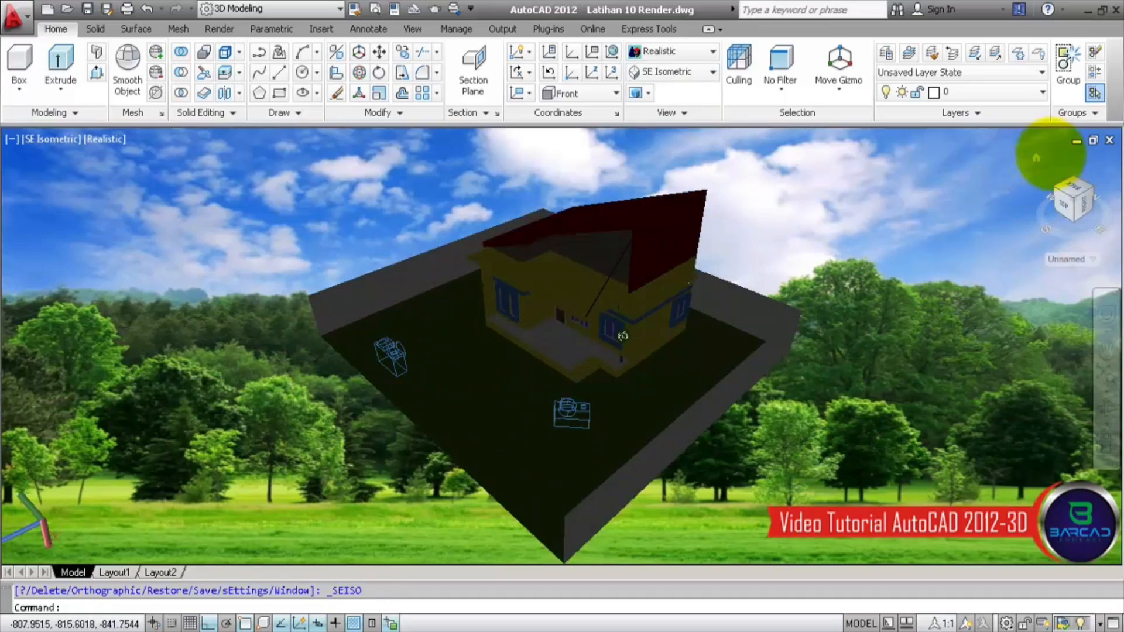
right_click(1043, 159)
left_click(995, 188)
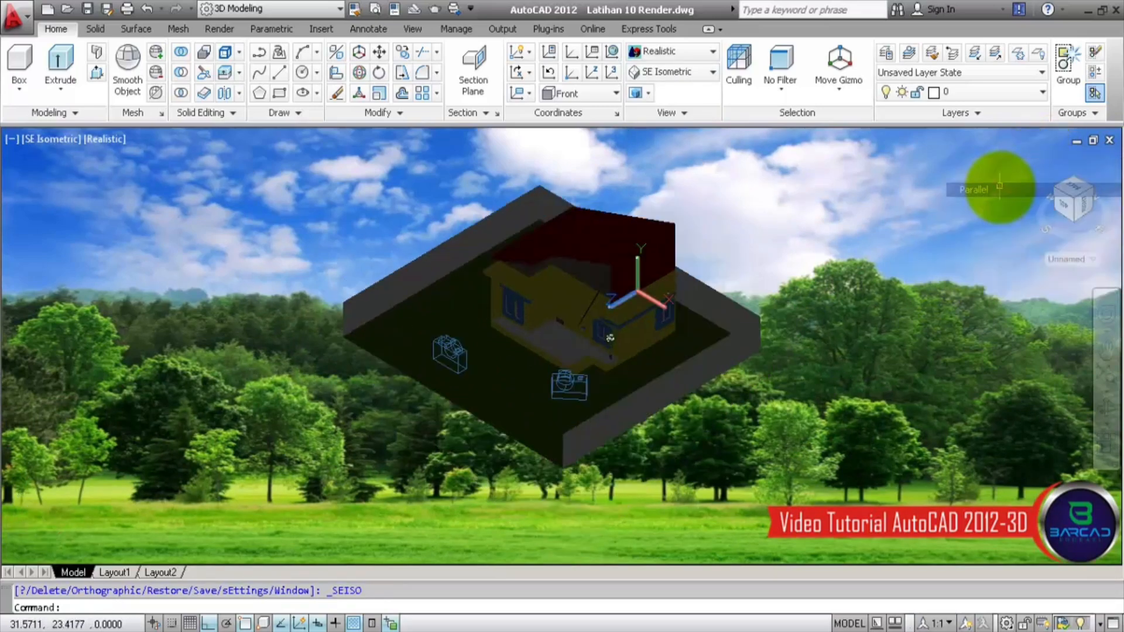
Step: Turn off the Tembok and Atap layers to hide the house's walls and roof covering
scroll(582, 279, "up", 5)
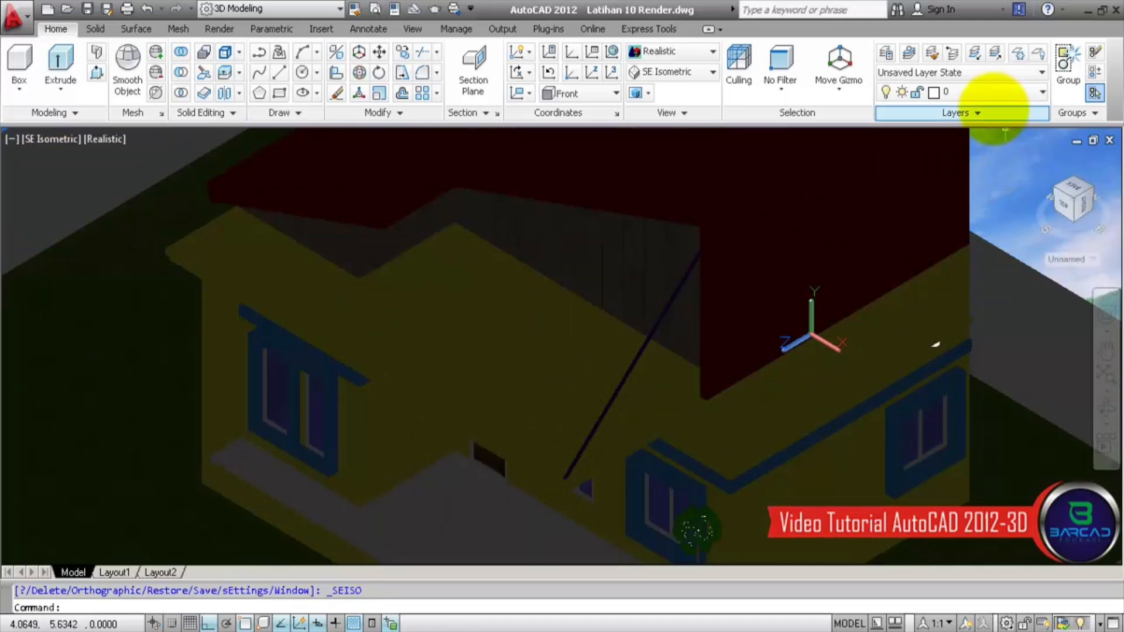
left_click(998, 92)
scroll(988, 274, "down", 2)
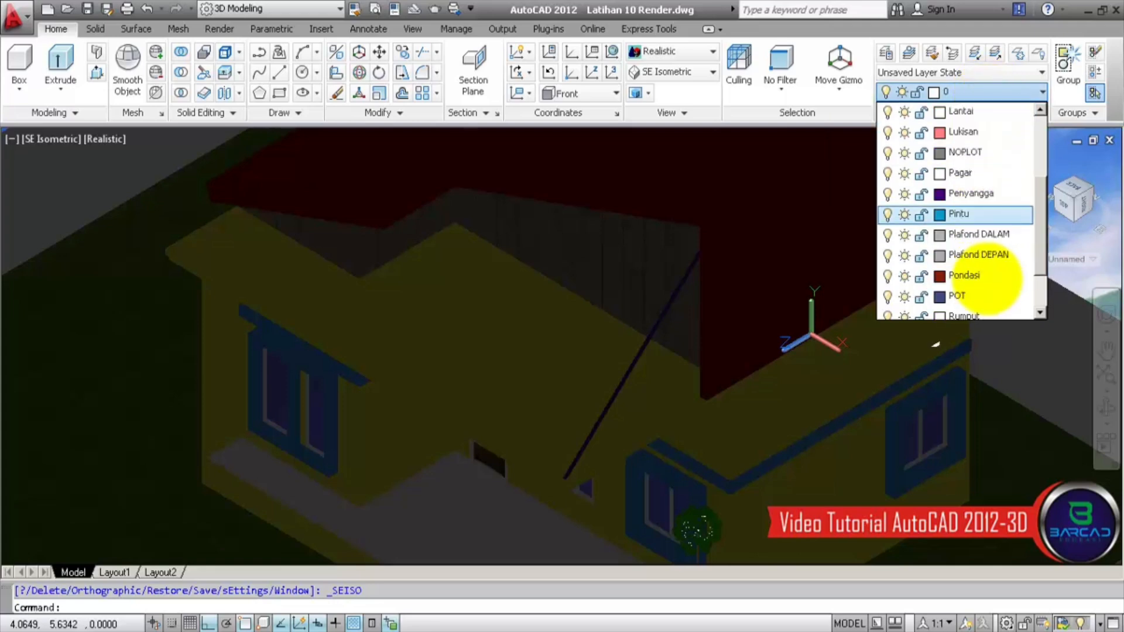
scroll(932, 293, "down", 1)
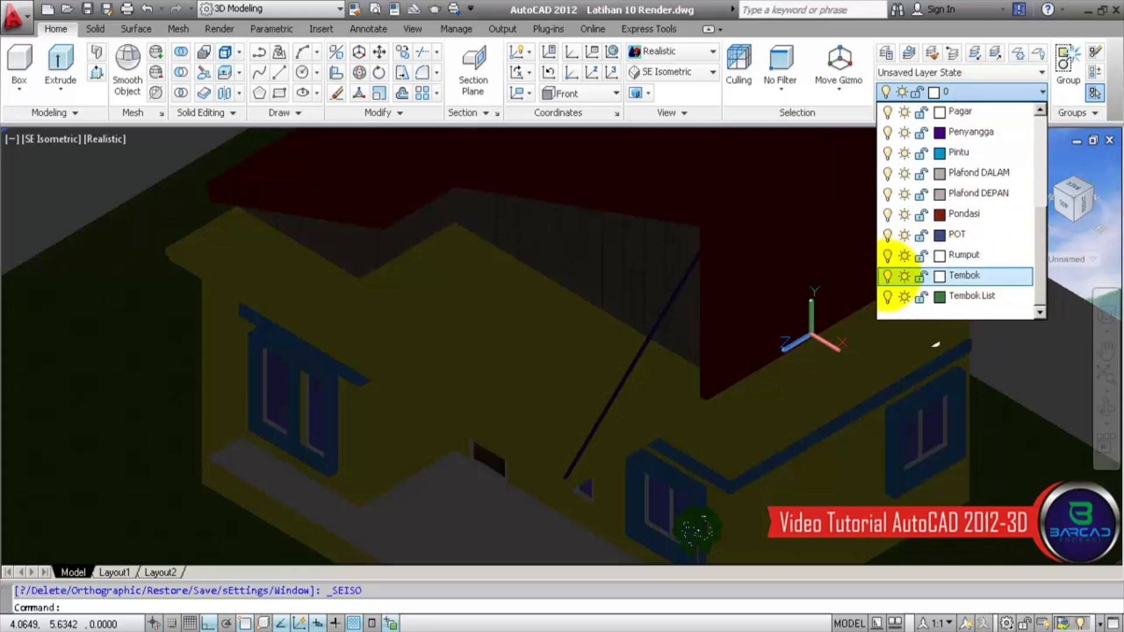
left_click(888, 296)
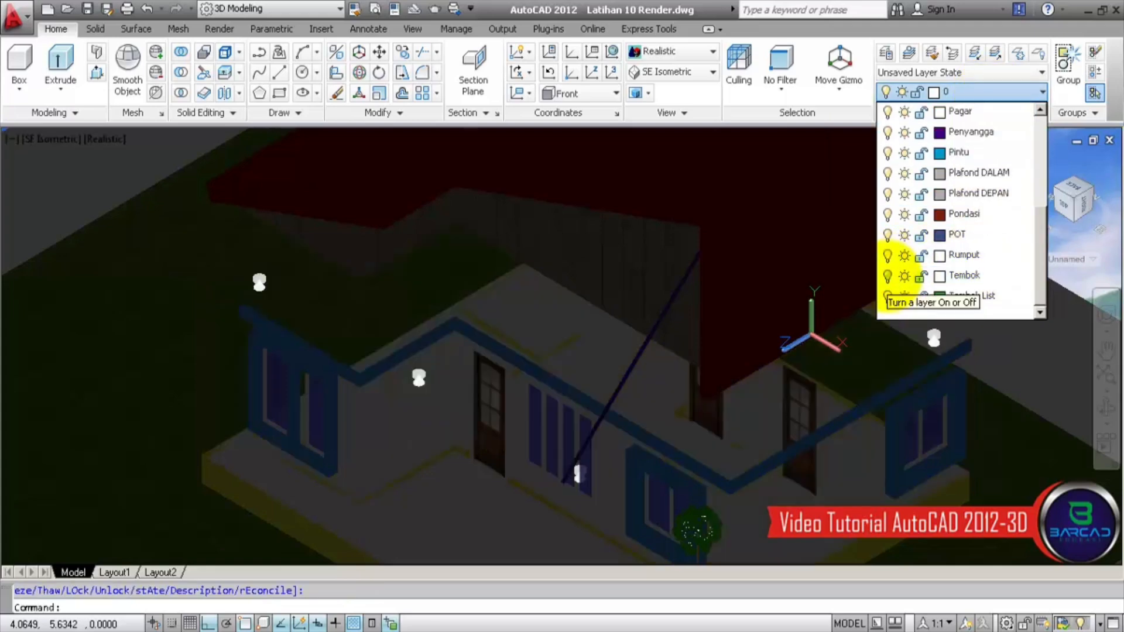
scroll(896, 193, "up", 3)
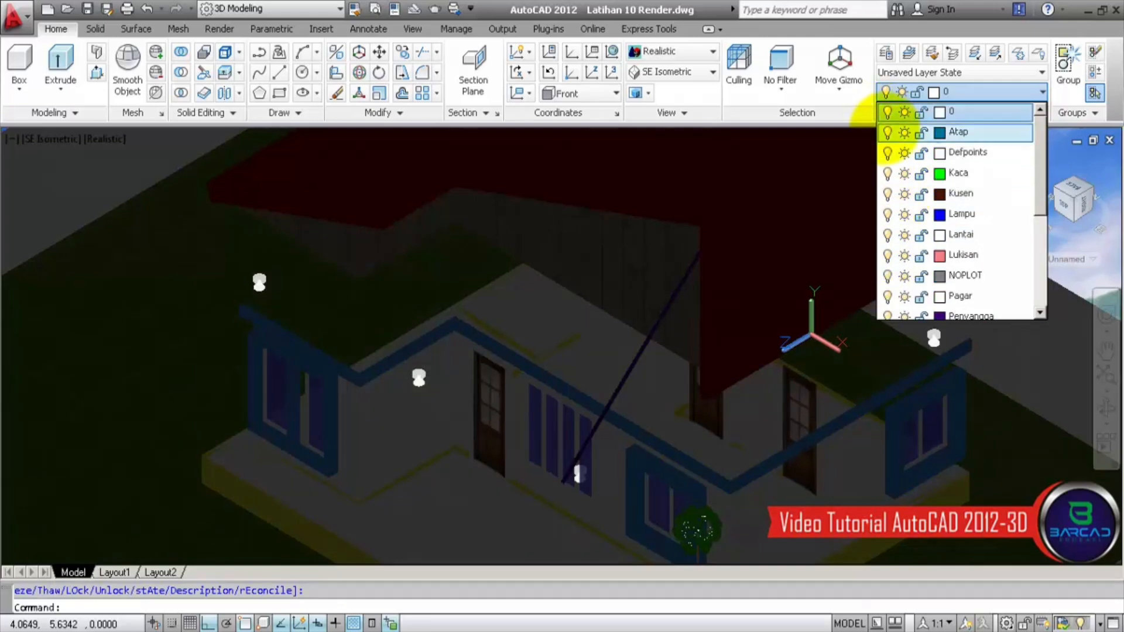
left_click(888, 132)
scroll(888, 193, "down", 1)
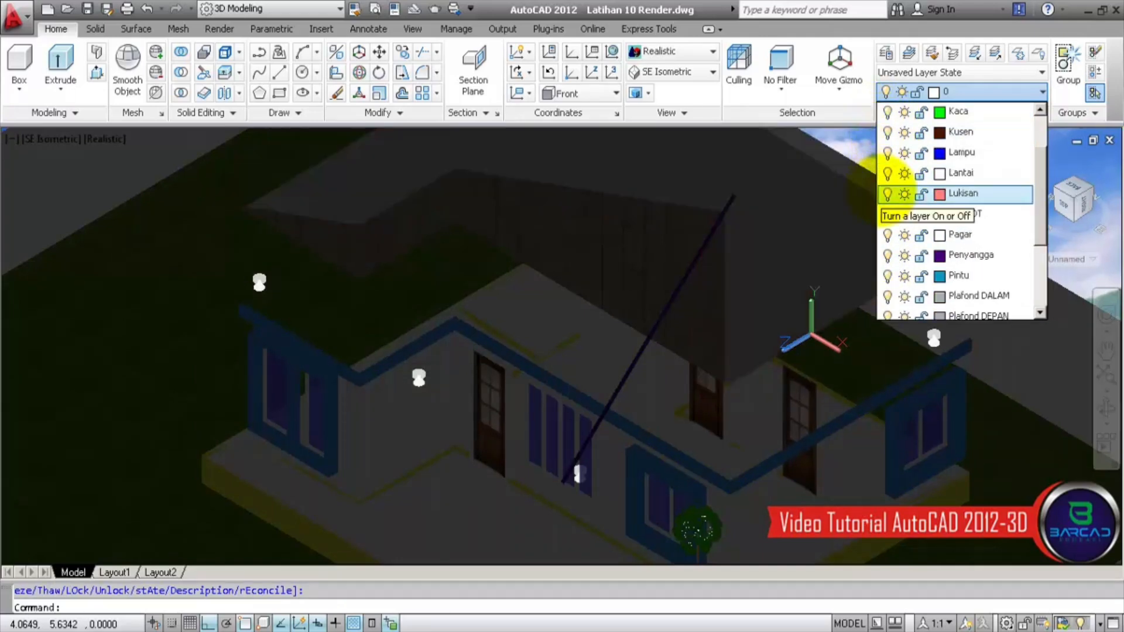
scroll(887, 195, "up", 1)
scroll(888, 263, "down", 3)
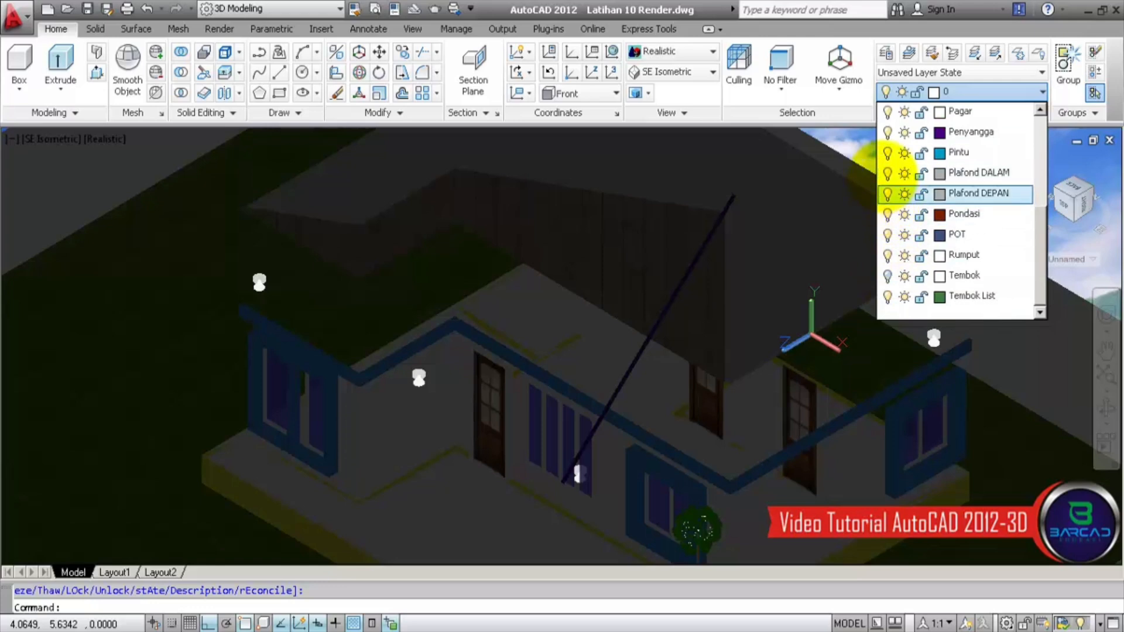
Step: Turn off the ceiling layers Plafond DALAM and Plafond DEPAN, plus the Rumput, POT and Pondasi layers
left_click(888, 173)
left_click(888, 194)
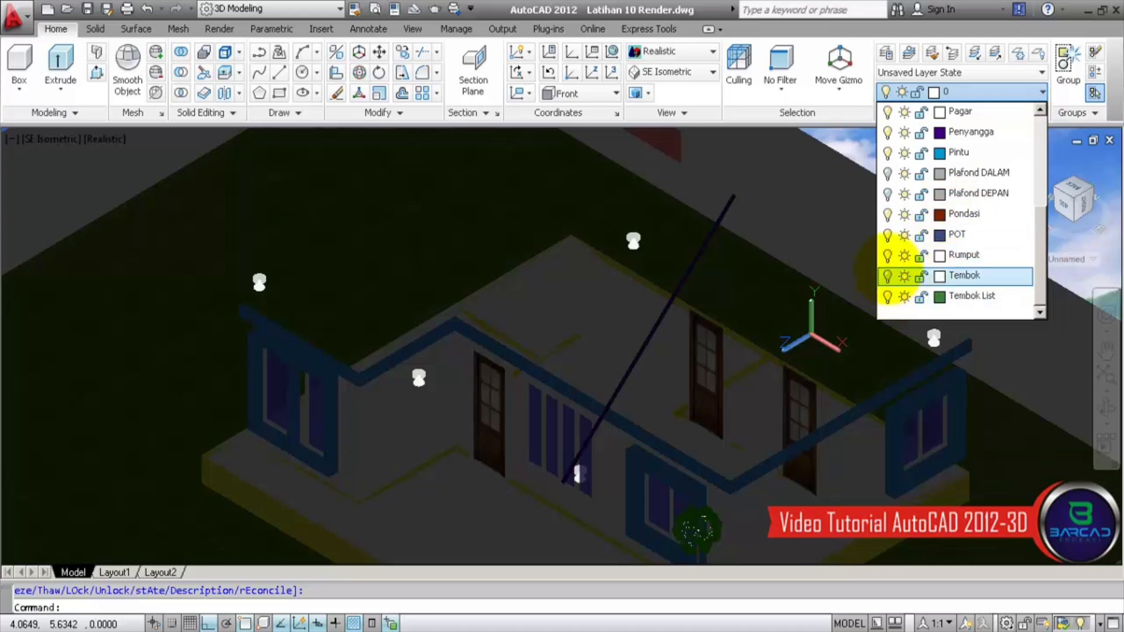
left_click(888, 256)
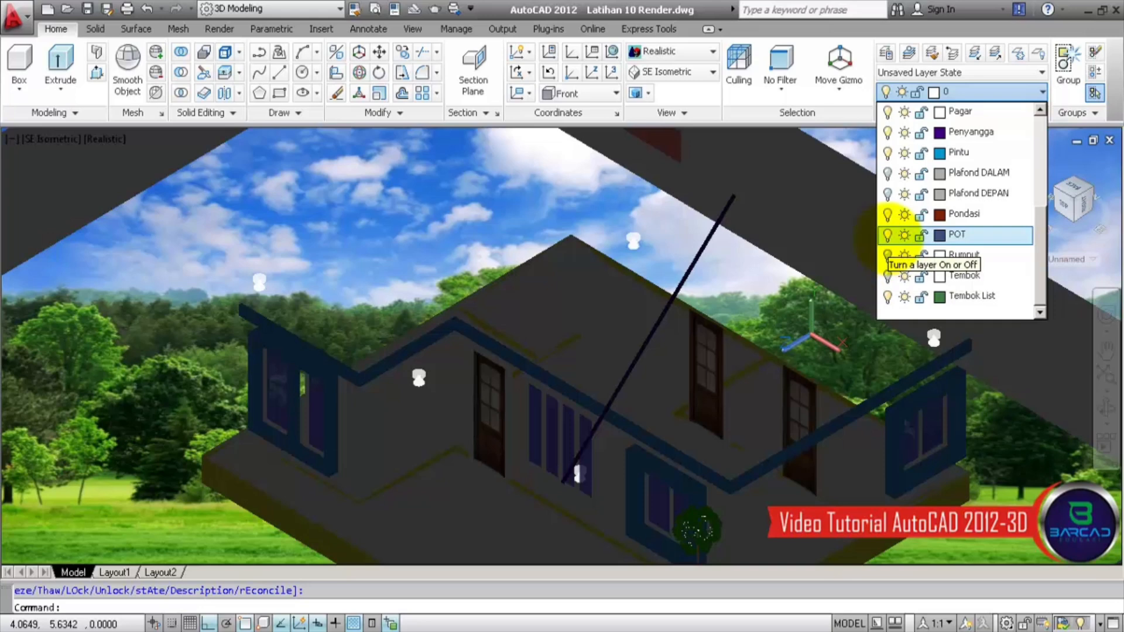
left_click(887, 235)
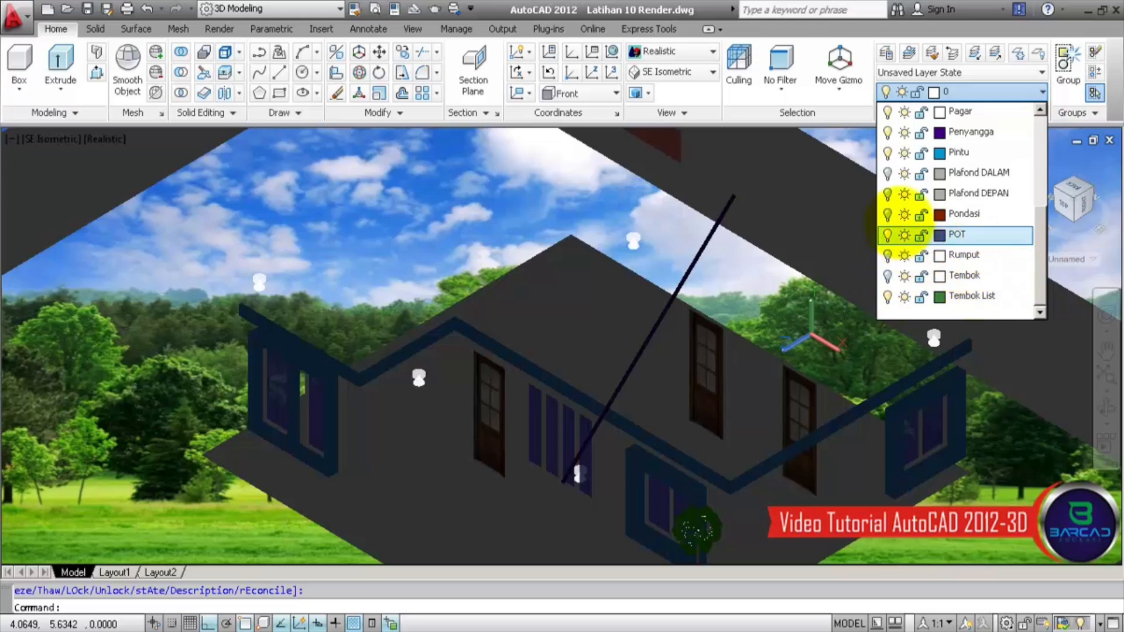
Step: Identify the layer of the floor slab, then turn off the Lantai, Kaca and Kusen layers
left_click(538, 202)
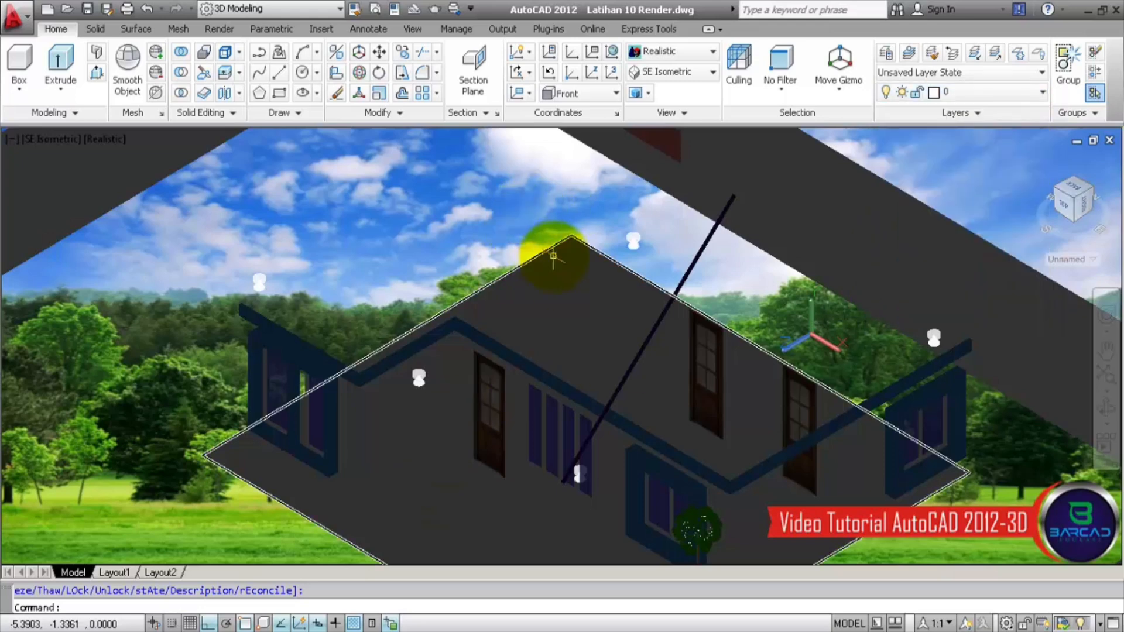
left_click(551, 248)
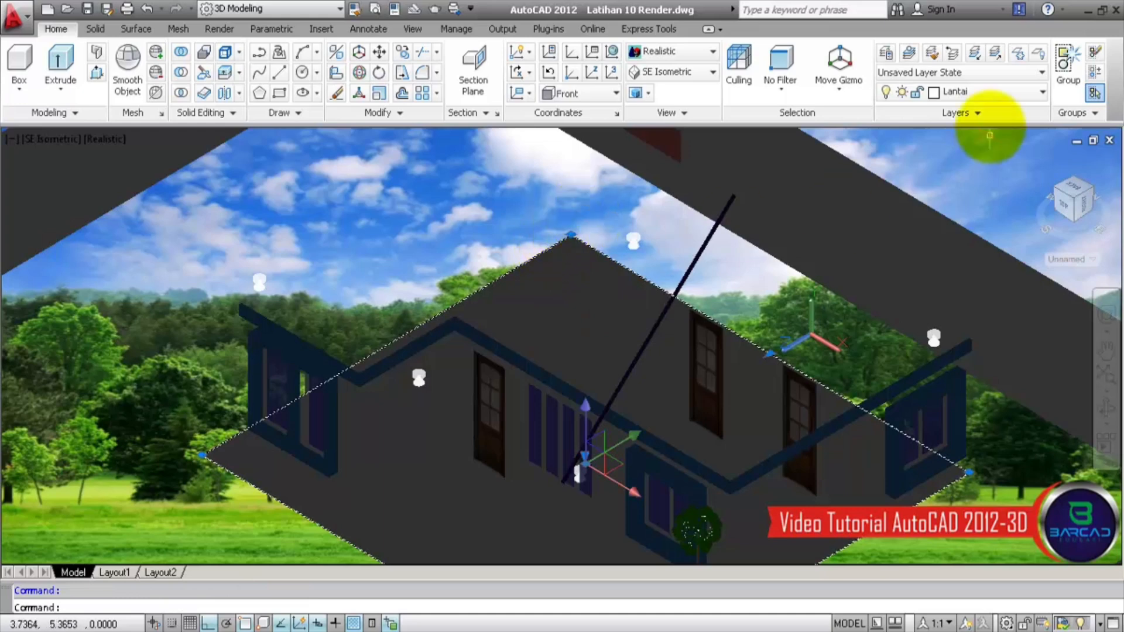
key("Escape")
left_click(1002, 93)
left_click(888, 235)
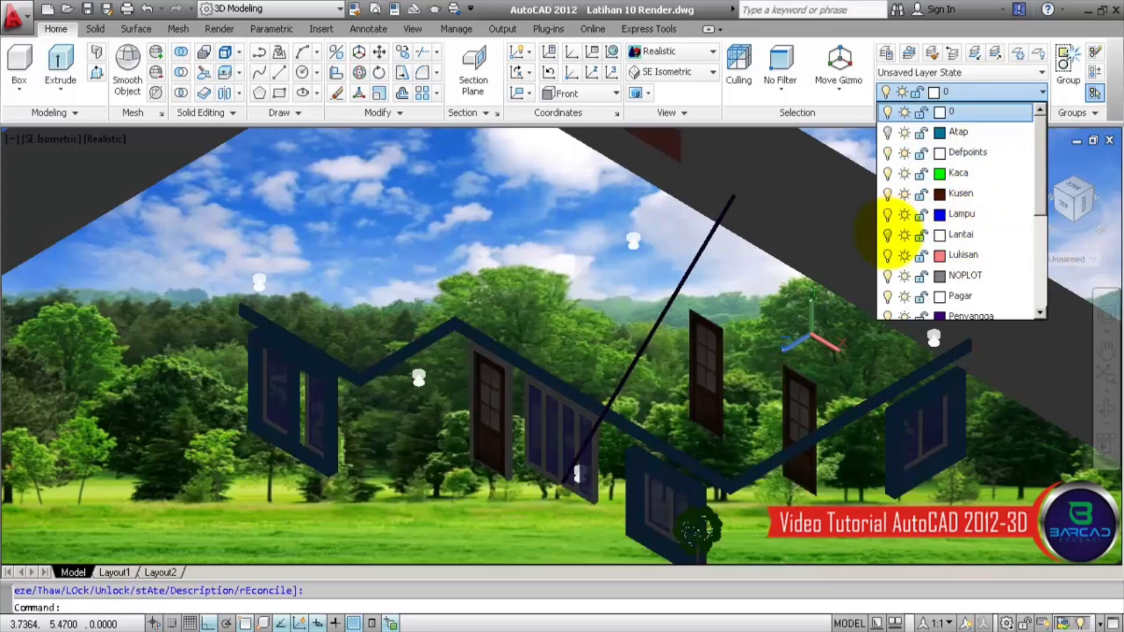
left_click(888, 174)
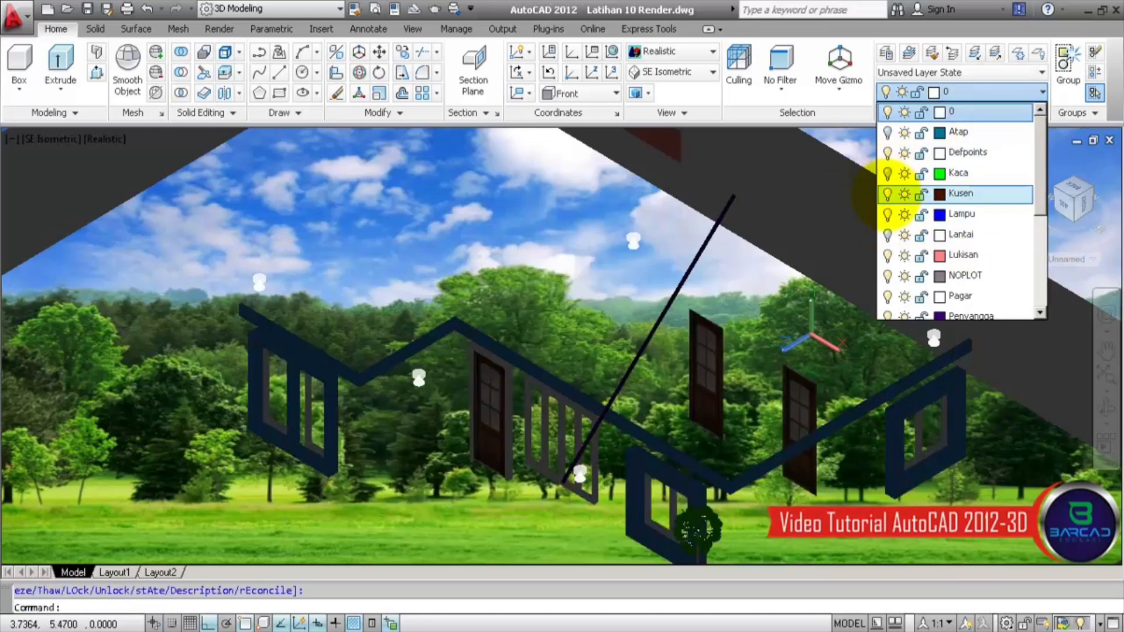
left_click(961, 94)
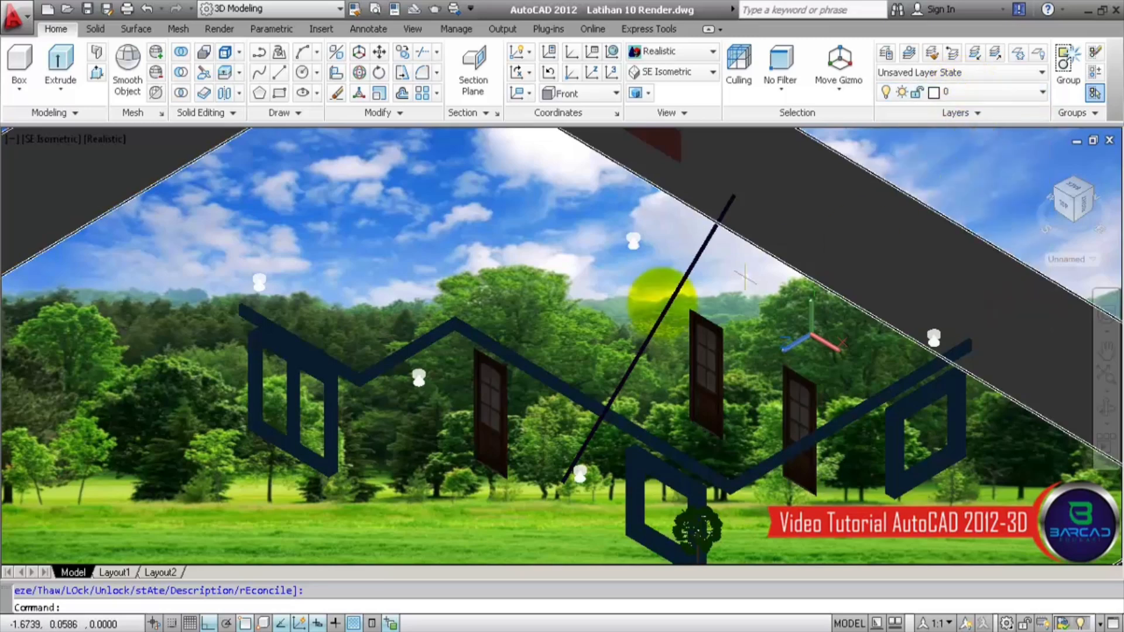
mouse_move(592, 314)
middle_mouse_down()
mouse_move(554, 272)
mouse_move(584, 334)
middle_mouse_up()
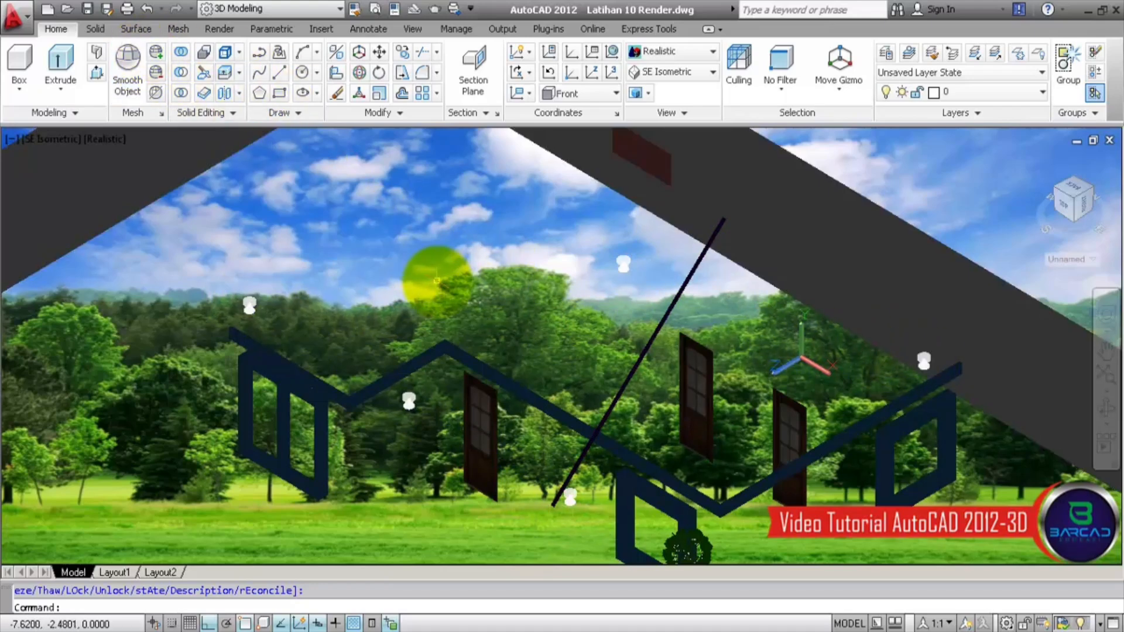
Step: Create a point light at the centre of the top face of the lamp above the double window
left_click(219, 29)
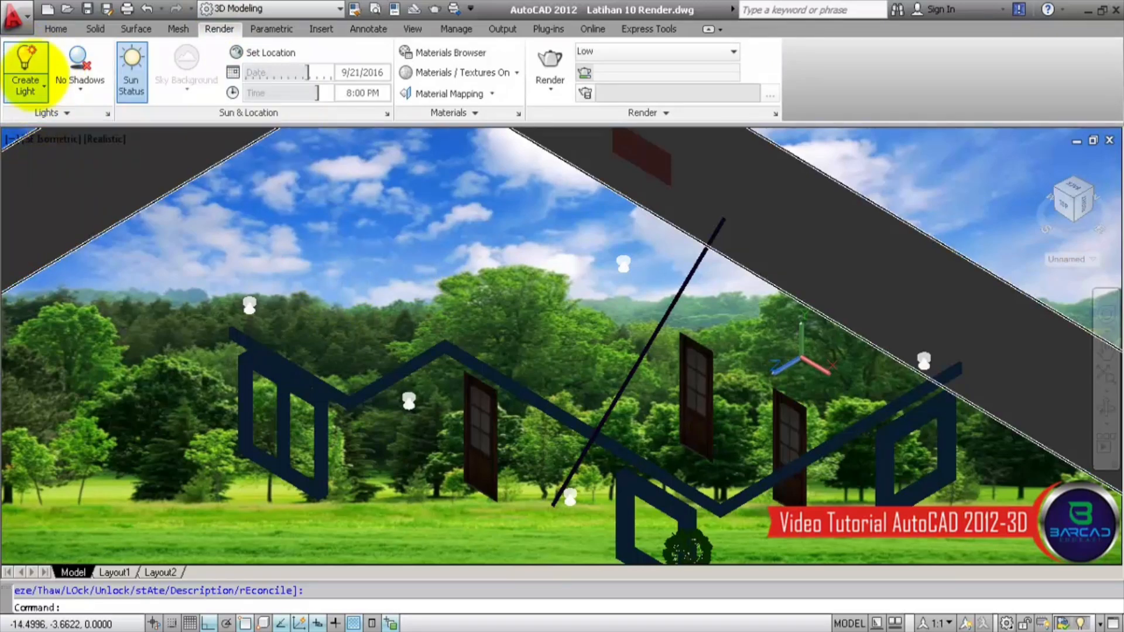
left_click(25, 63)
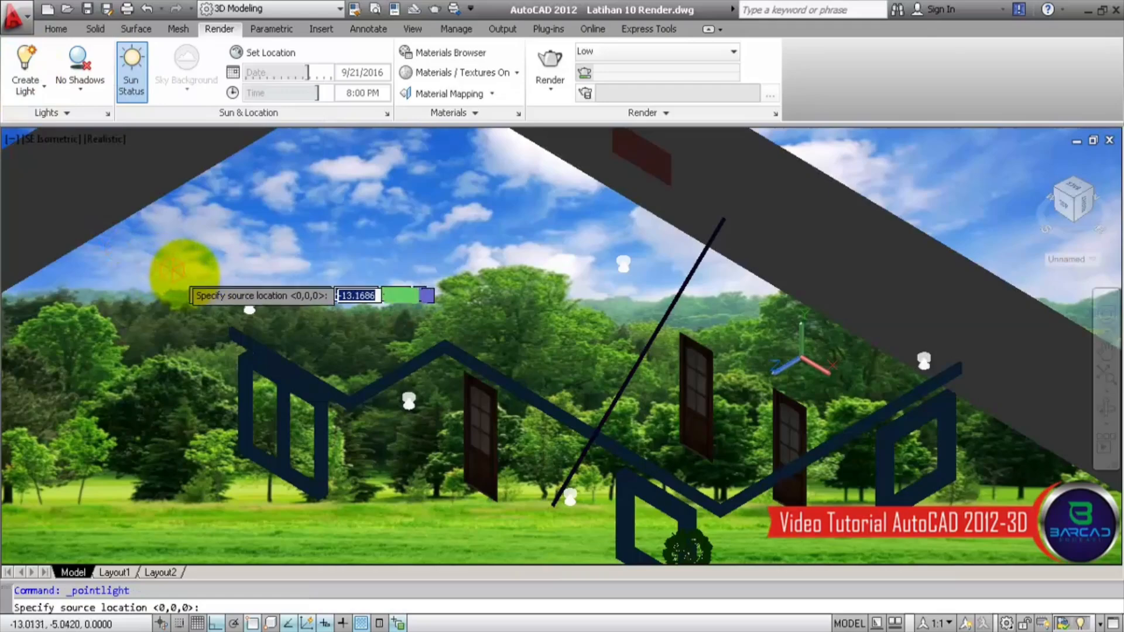
scroll(175, 271, "up", 5)
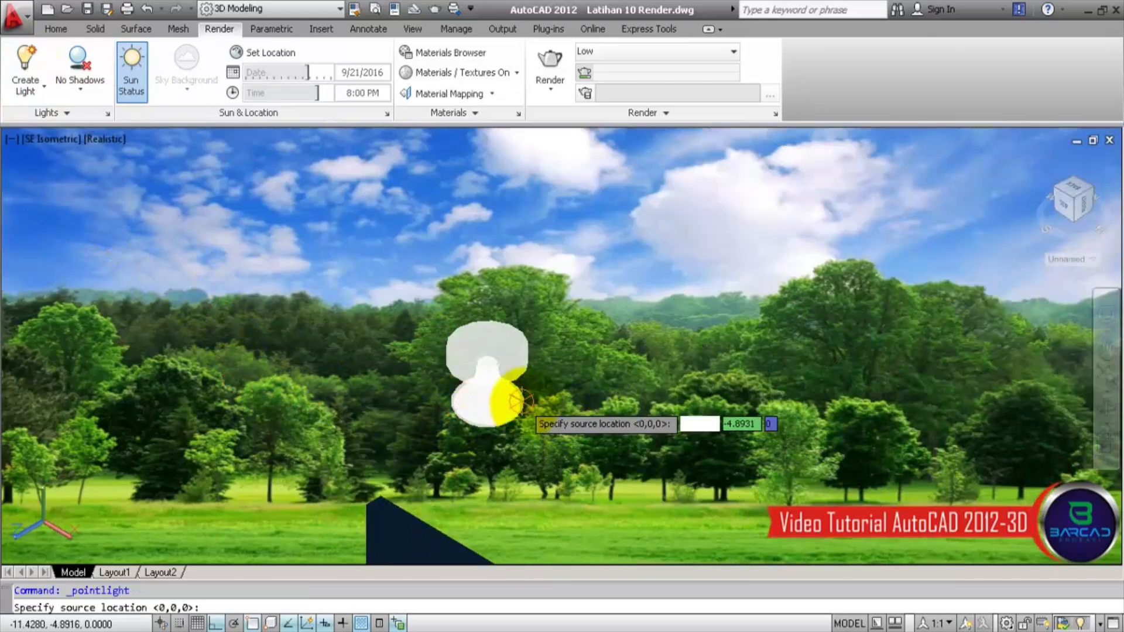
scroll(525, 403, "up", 3)
scroll(449, 358, "up", 4)
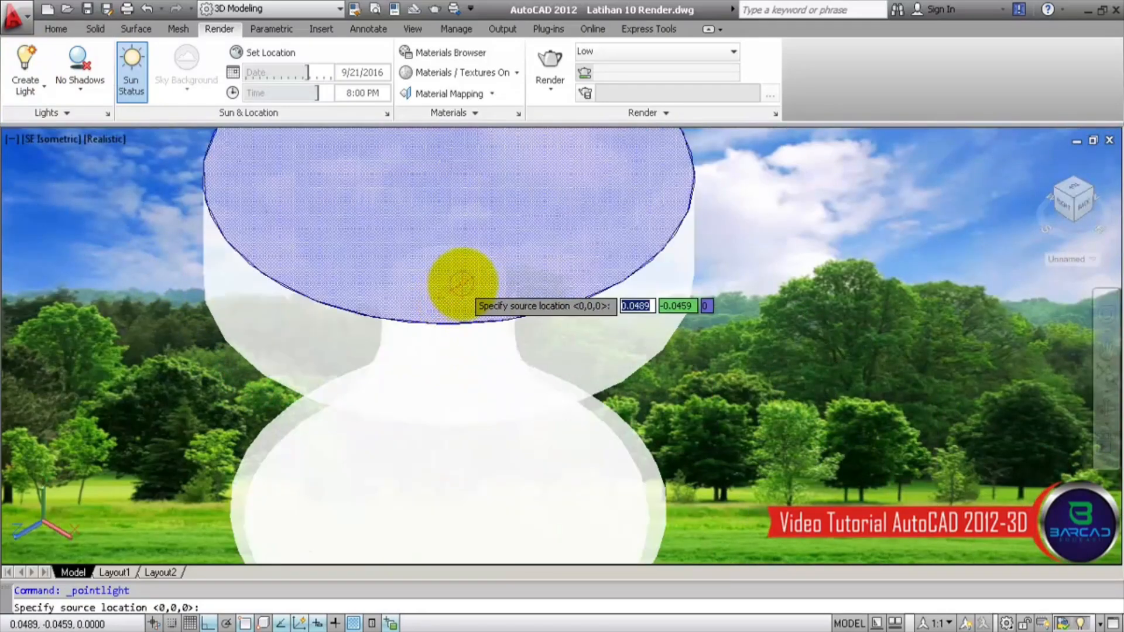
scroll(455, 278, "down", 2)
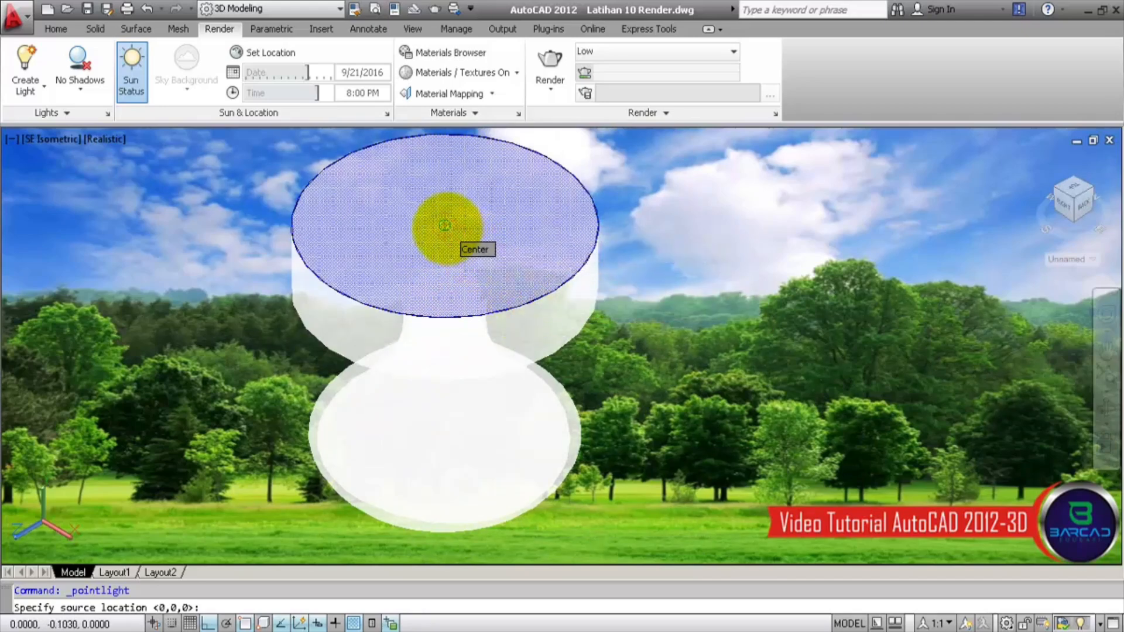
left_click(445, 226)
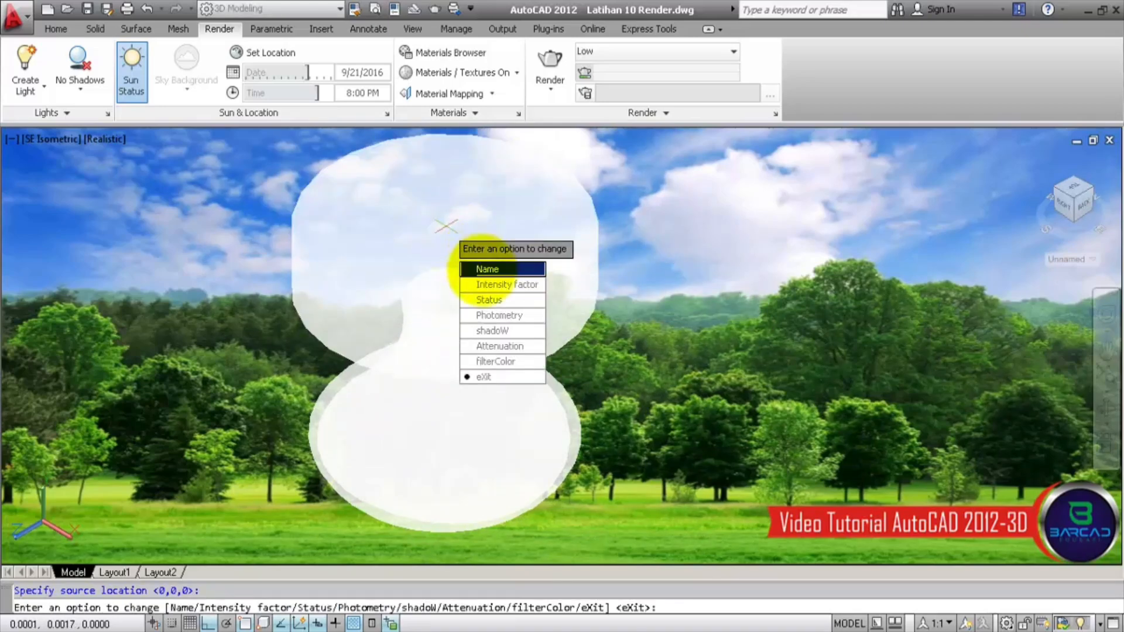
Step: Name the point light Lampu Depan1 and finish creating it
left_click(477, 270)
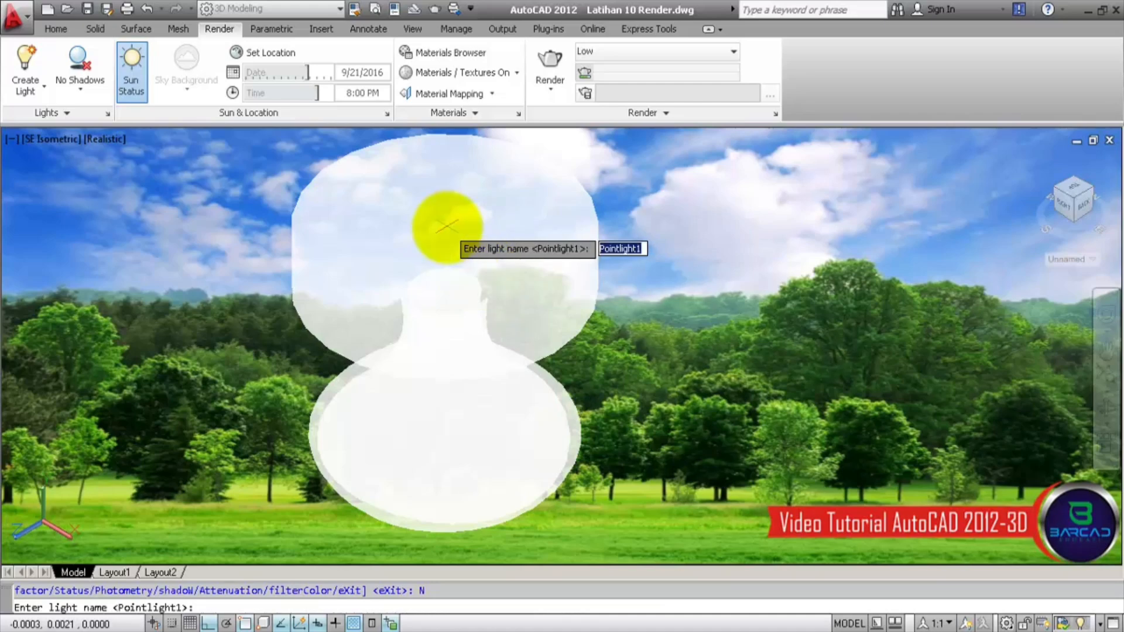
type("Lampu Depan1")
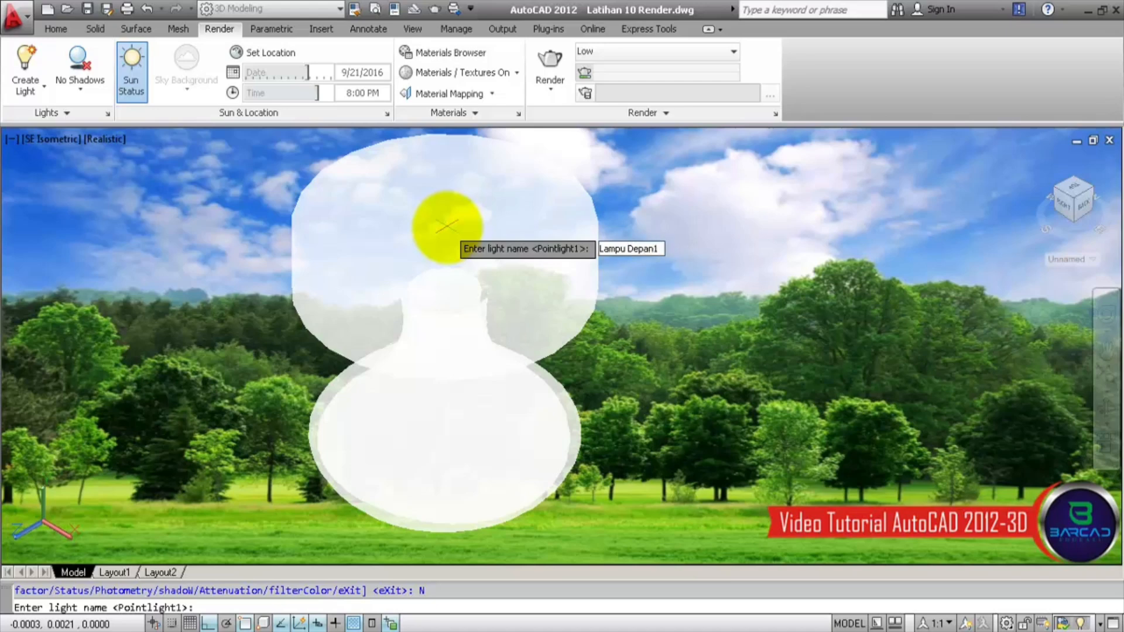
key("Return")
key("Return")
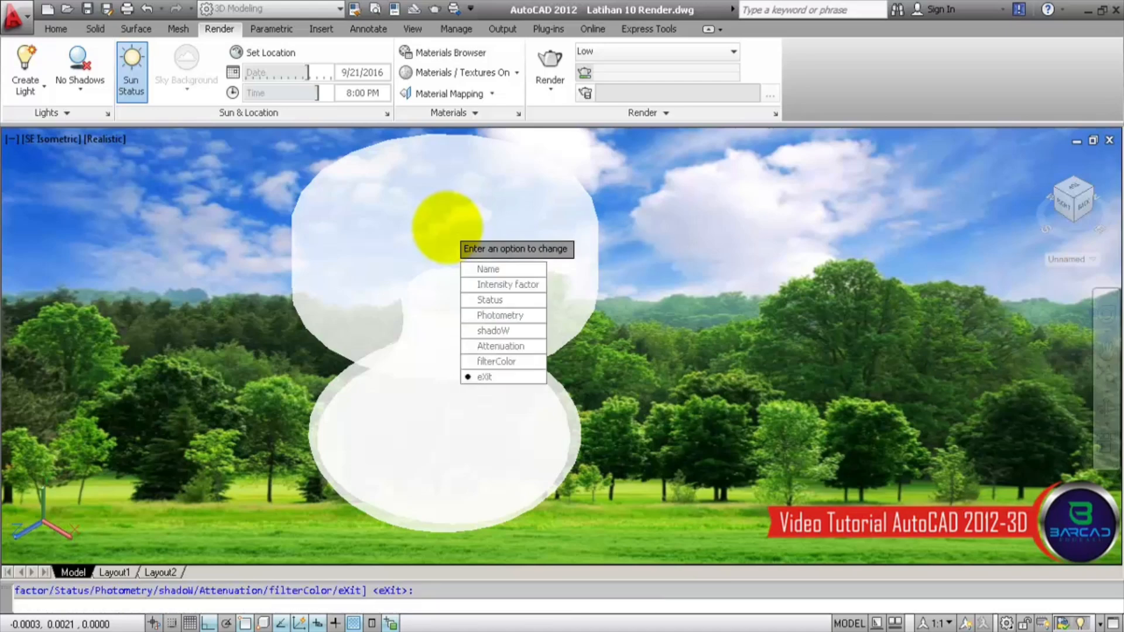
left_click(448, 222)
key("Escape")
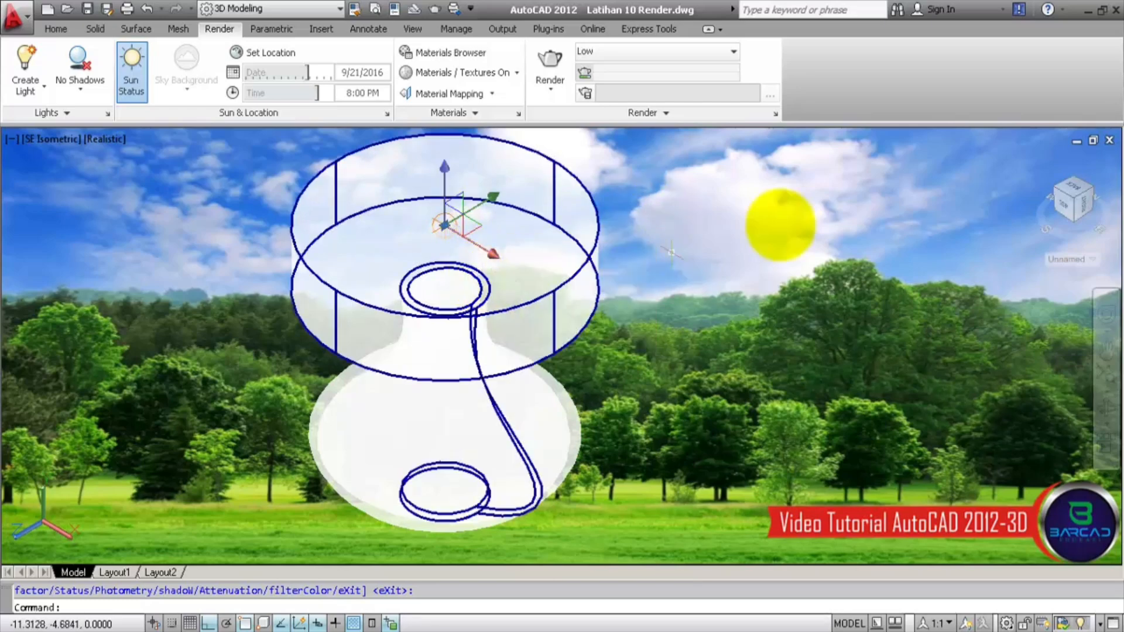
key("Escape")
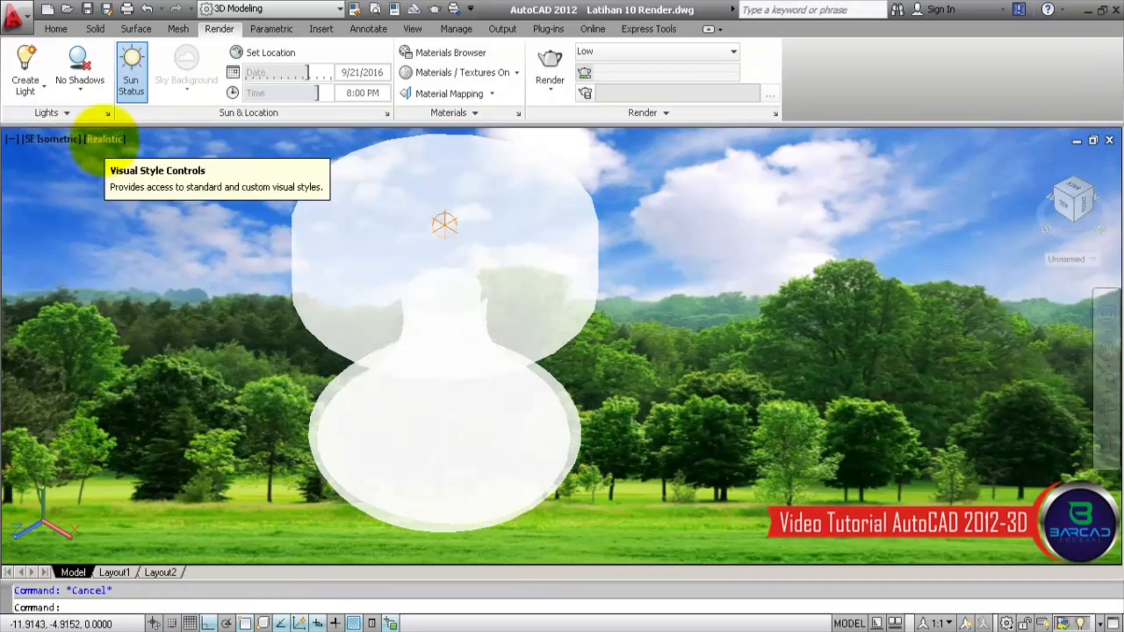
Step: Change the visual style to 2D Wireframe and show the lamp with its light in the Front view
left_click(104, 139)
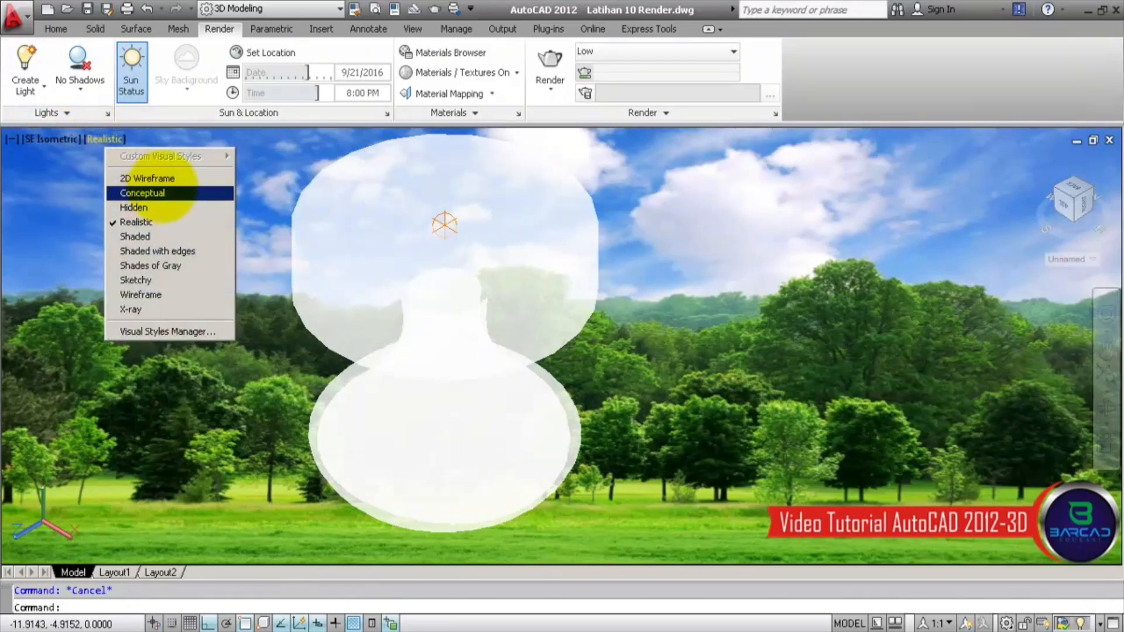
left_click(170, 178)
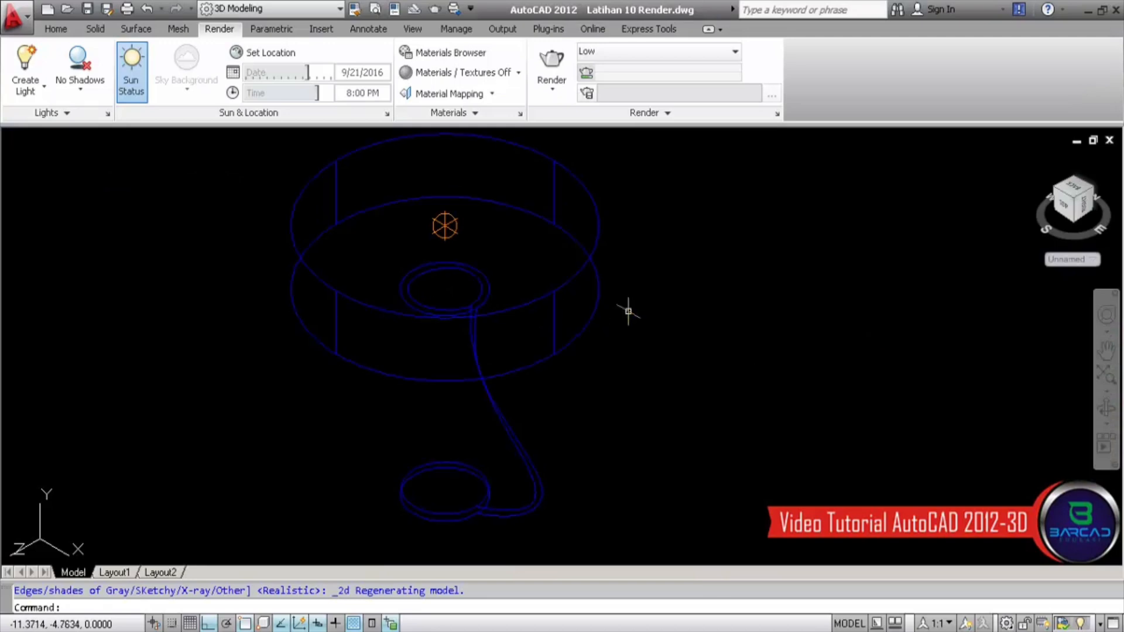
left_click(51, 139)
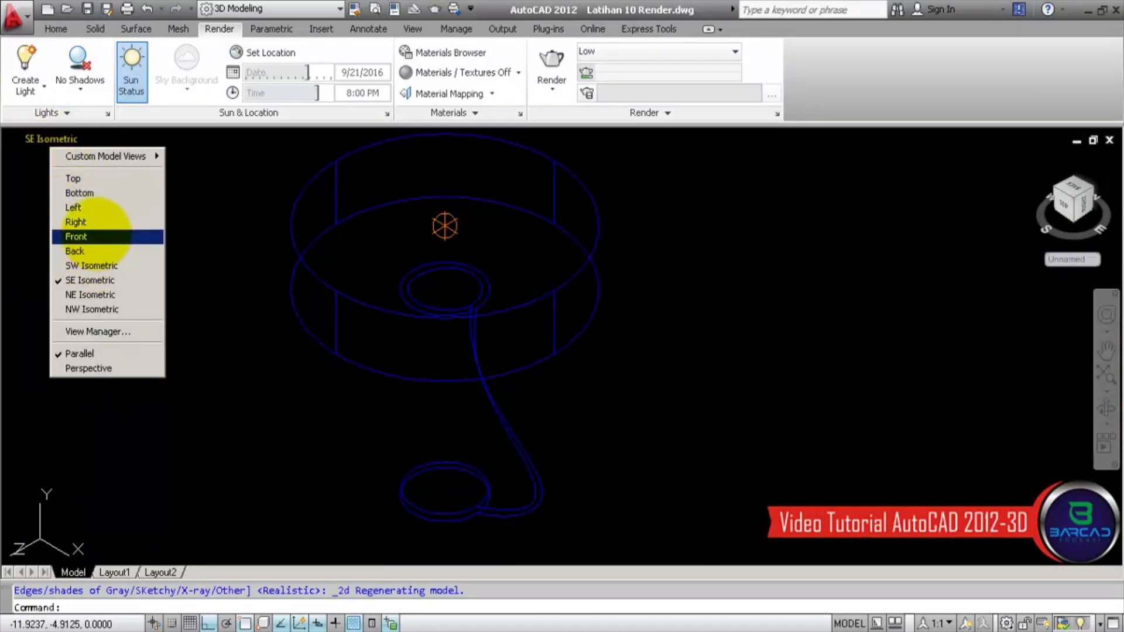
left_click(76, 237)
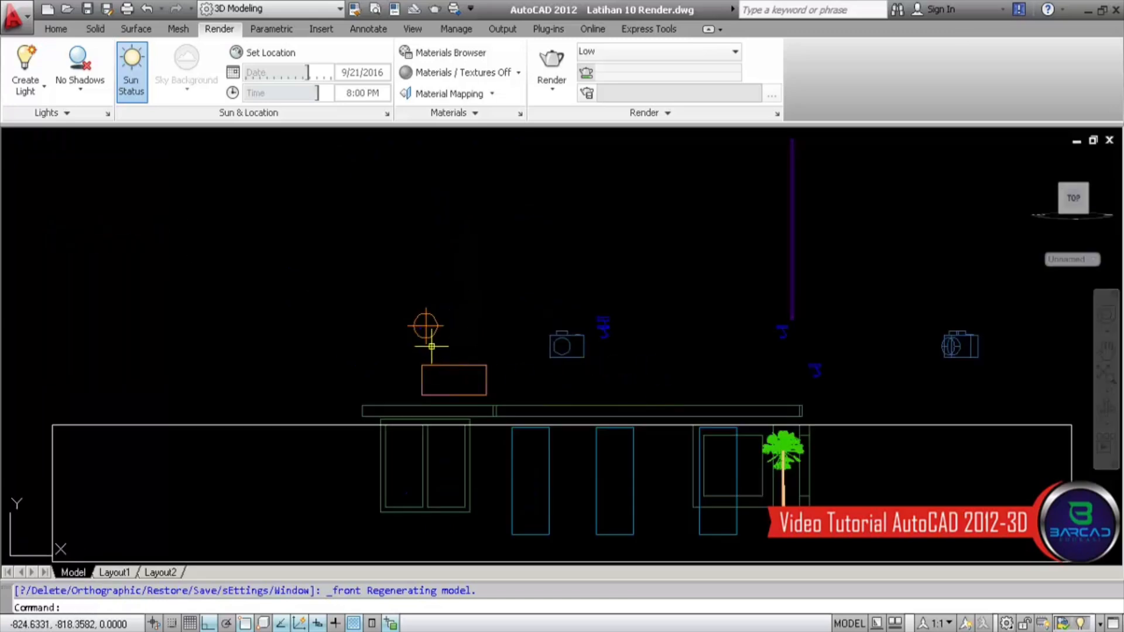
scroll(417, 312, "up", 5)
scroll(386, 260, "down", 6)
scroll(381, 263, "up", 3)
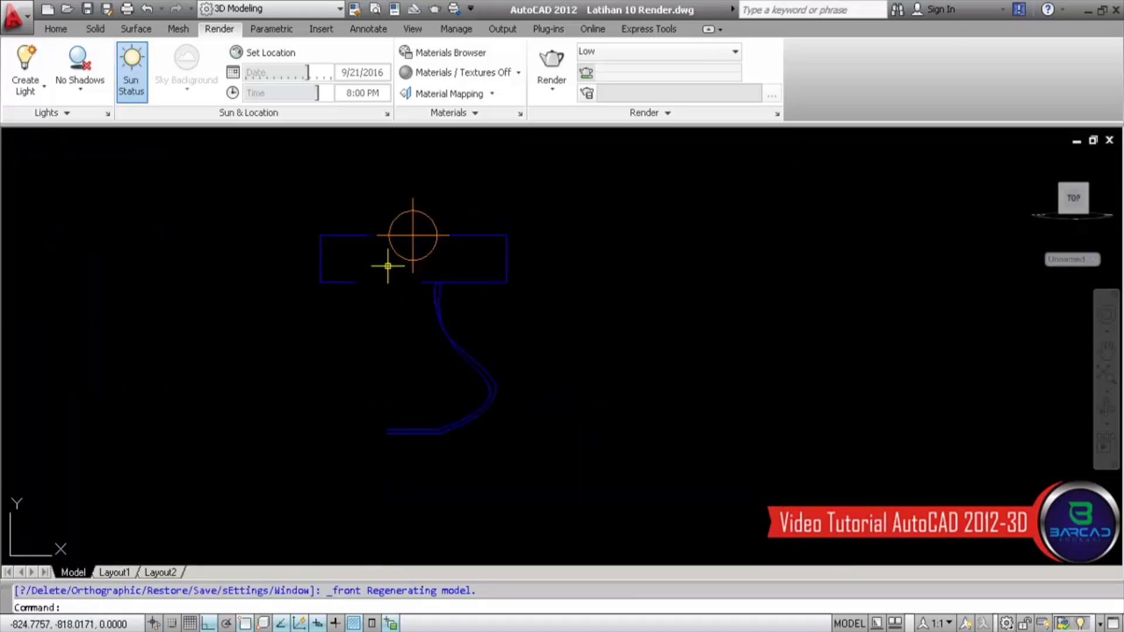
Step: Move the point light straight down from the lamp's top edge into its bulb
left_click(423, 221)
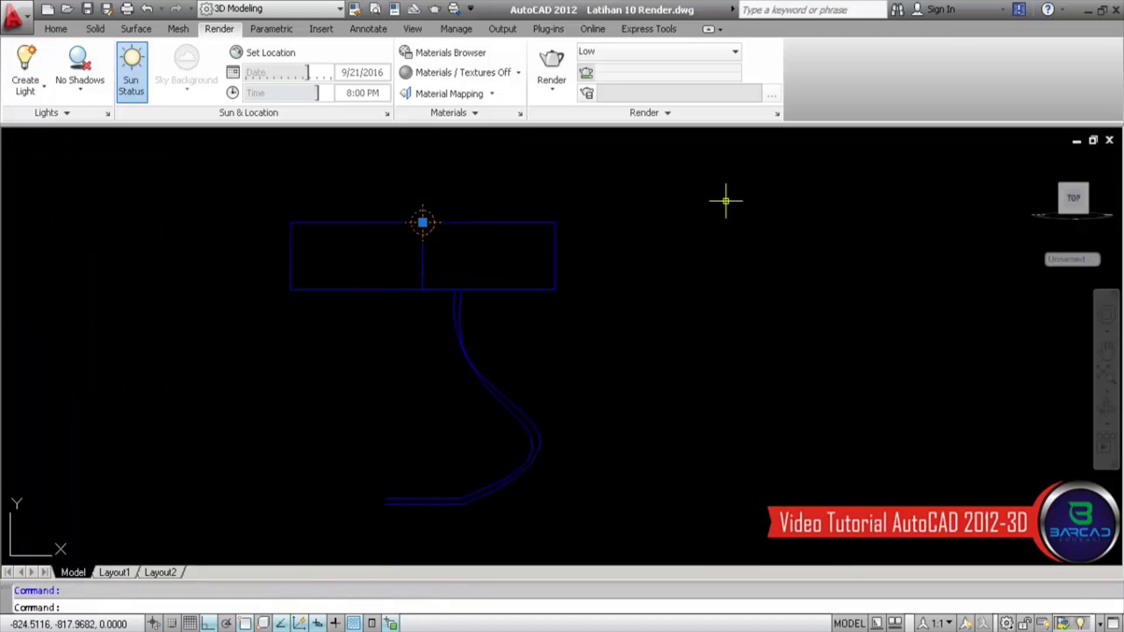
left_click(56, 29)
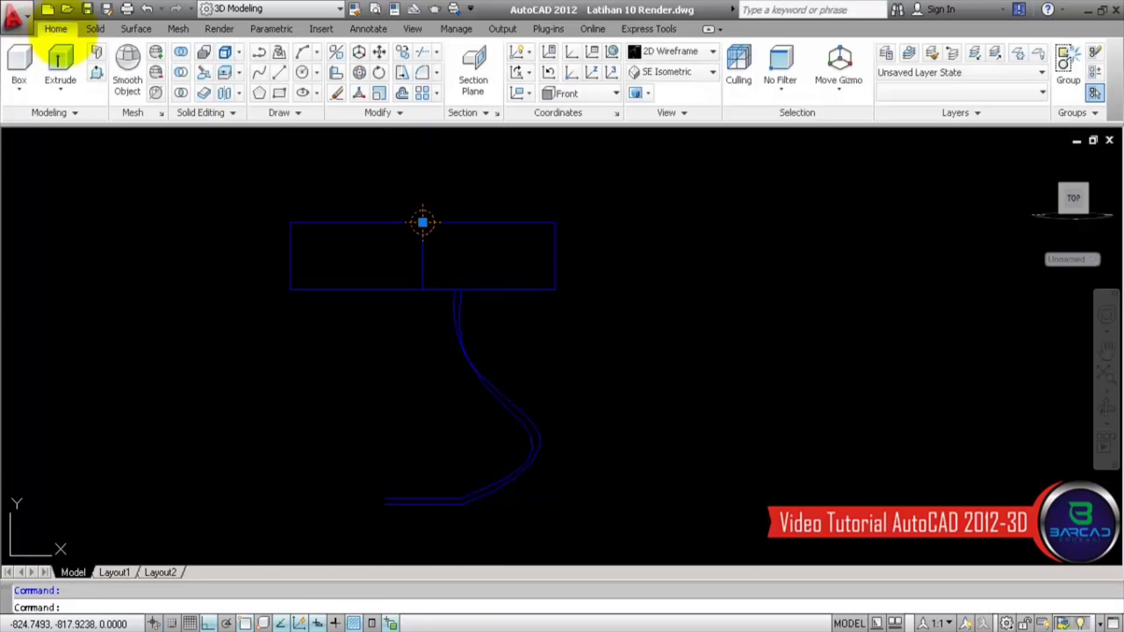
left_click(380, 51)
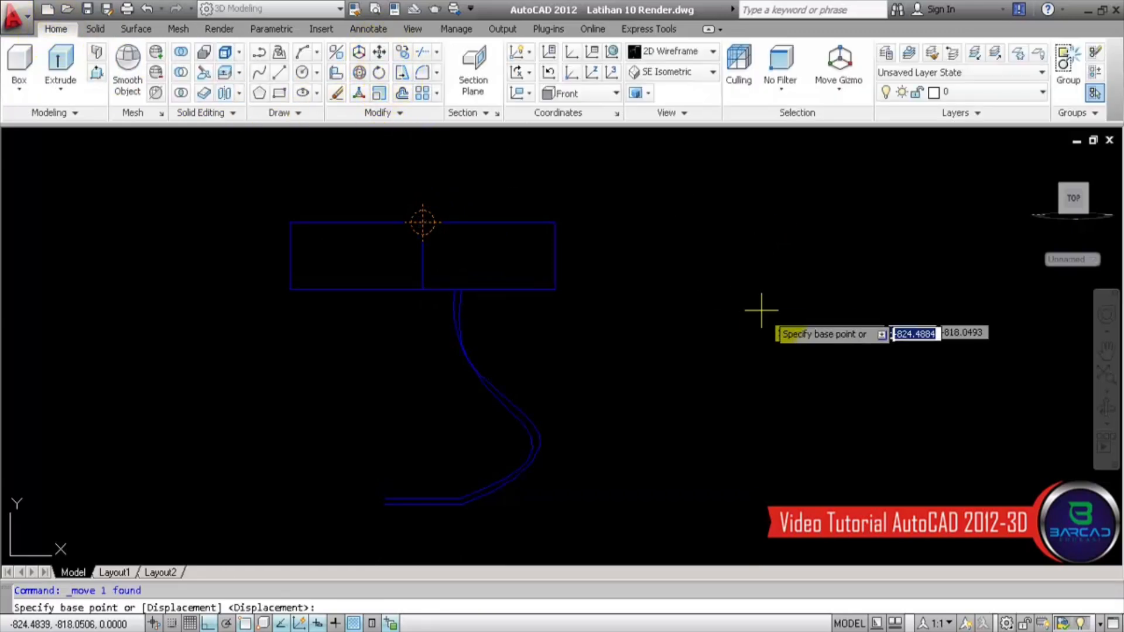
left_click(754, 187)
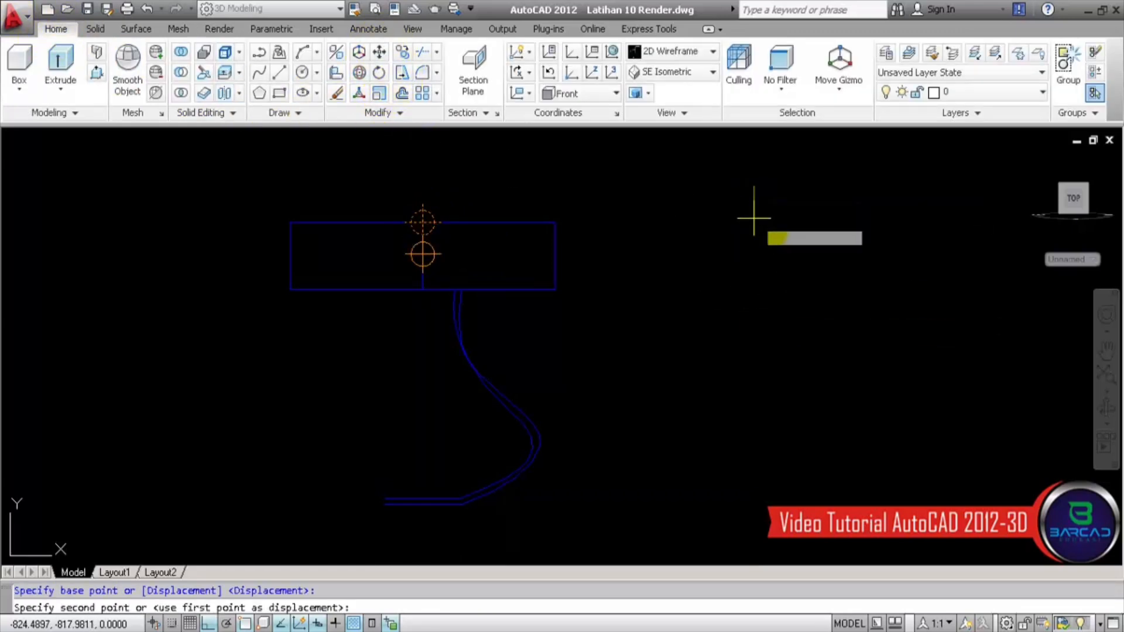
left_click(766, 339)
scroll(244, 336, "down", 6)
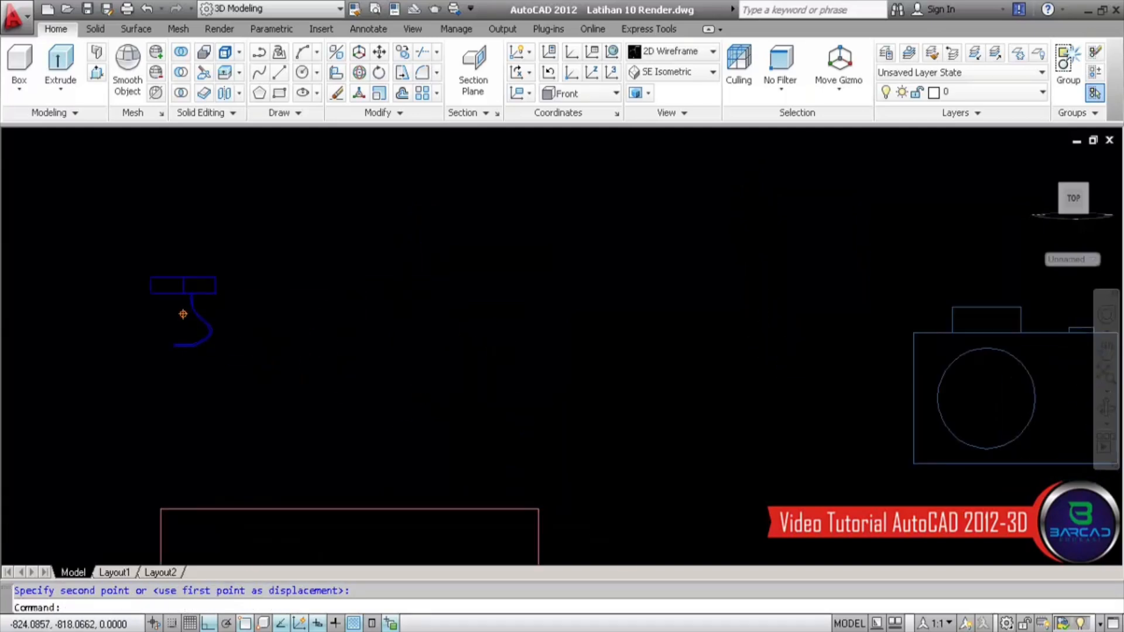
Step: Set the model view back to SE Isometric
middle_click_drag(399, 316, 338, 300)
scroll(367, 329, "down", 2)
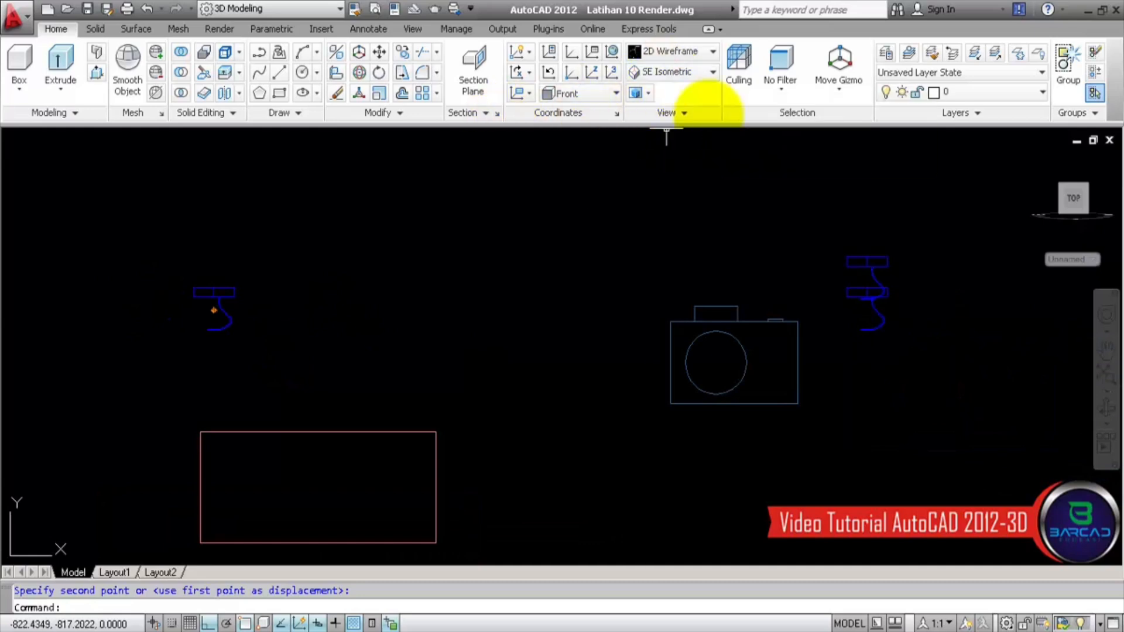
left_click(713, 71)
left_click(668, 243)
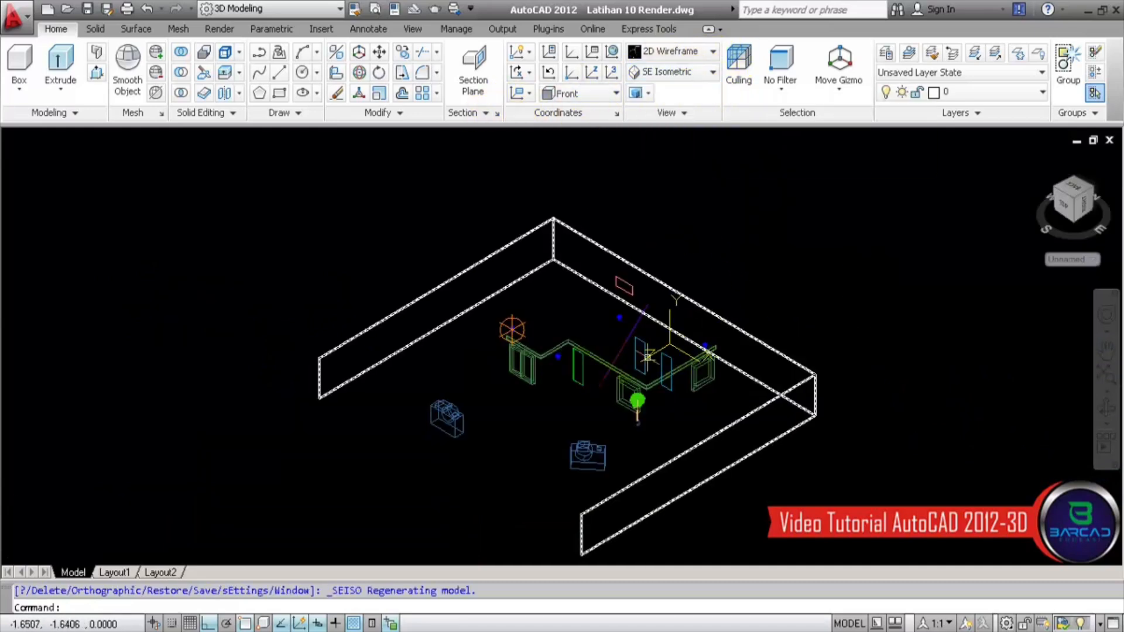
Step: Copy the point light from the first lamp to the nearest lamp beside the front door, using the lamp's circular rim centre as base point
scroll(530, 339, "up", 10)
scroll(378, 252, "down", 8)
scroll(324, 191, "up", 10)
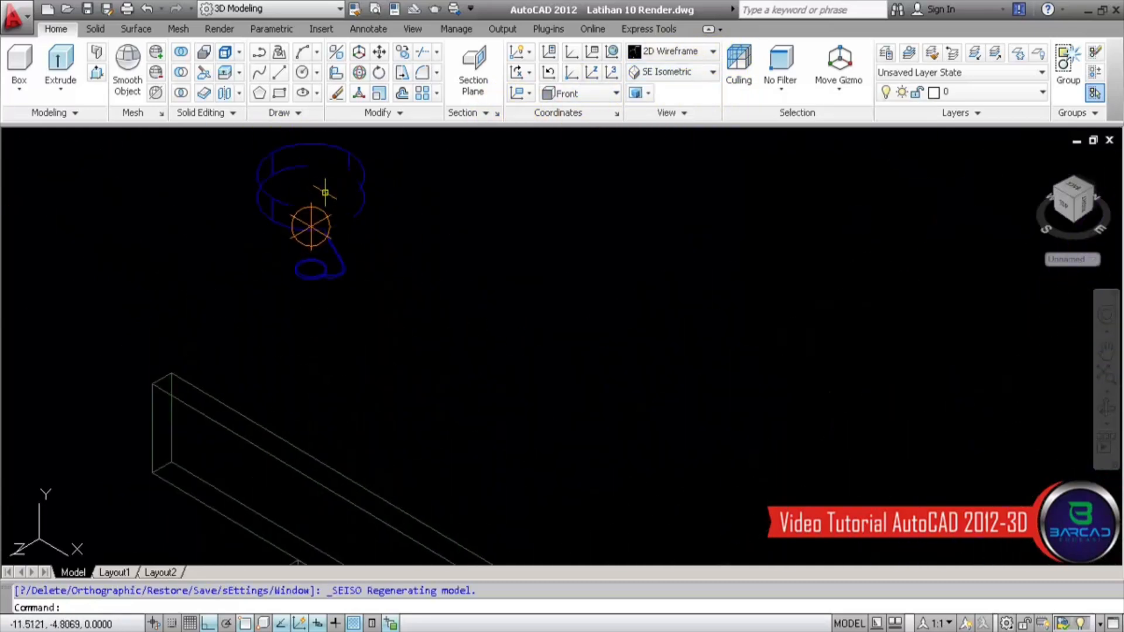
left_click(307, 226)
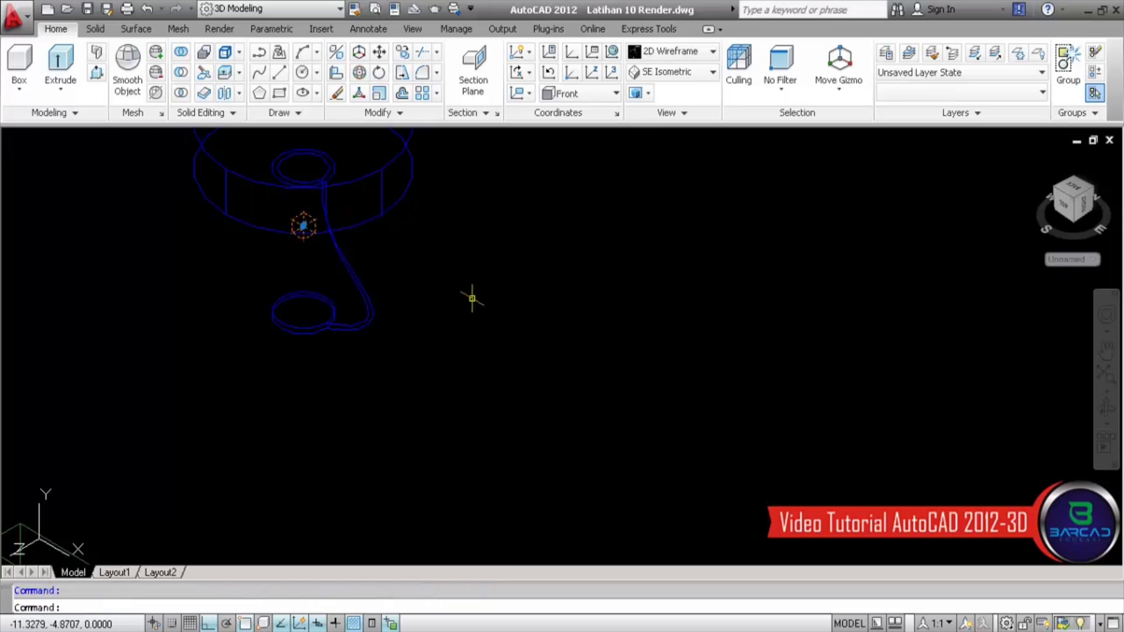
left_click(402, 52)
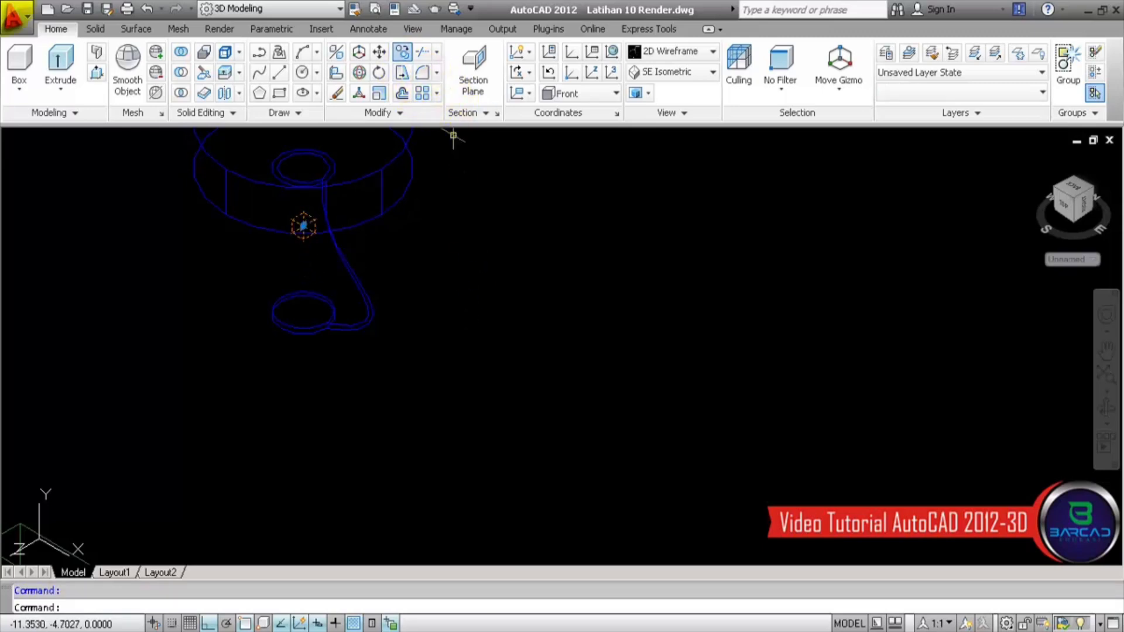
middle_click_drag(455, 306, 440, 375)
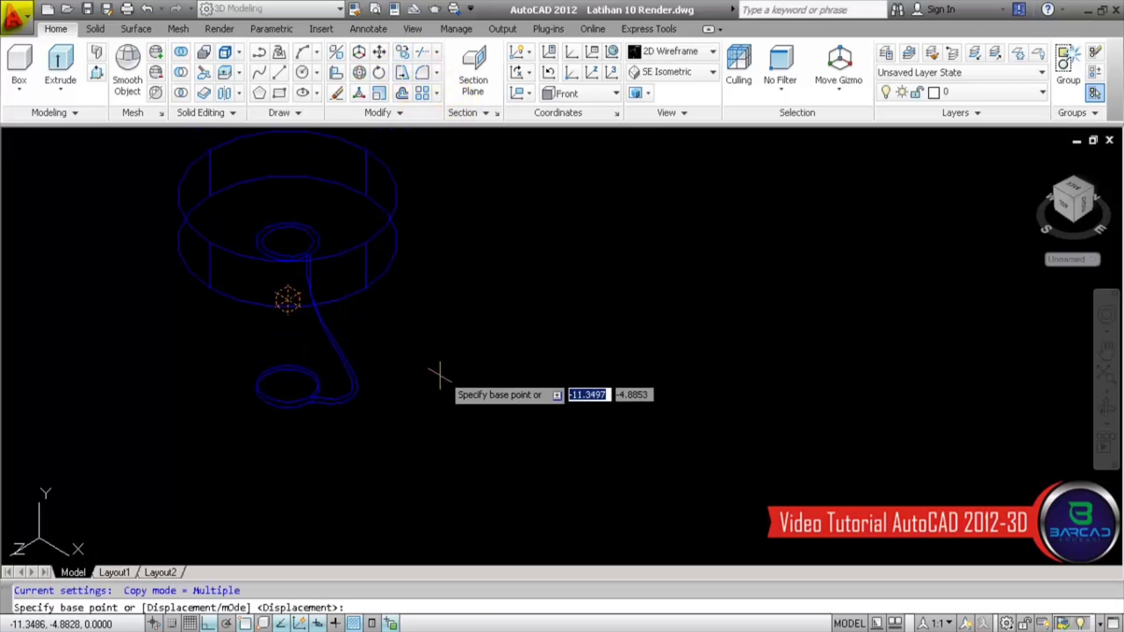
left_click(289, 194)
scroll(290, 199, "down", 5)
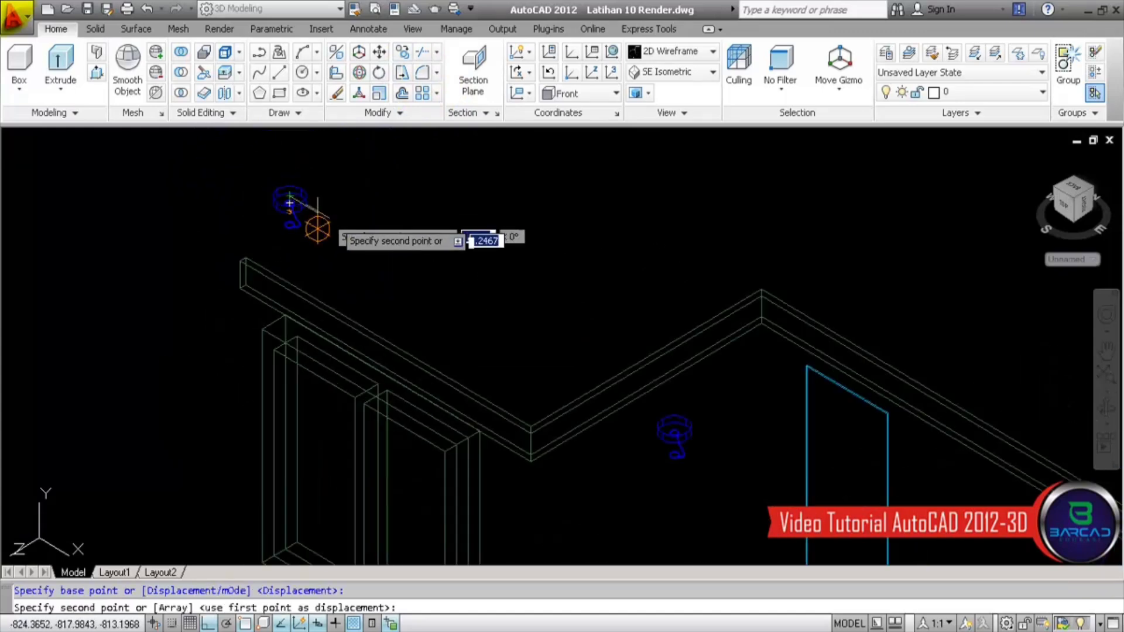
middle_click_drag(293, 208, 694, 427)
left_click(520, 375)
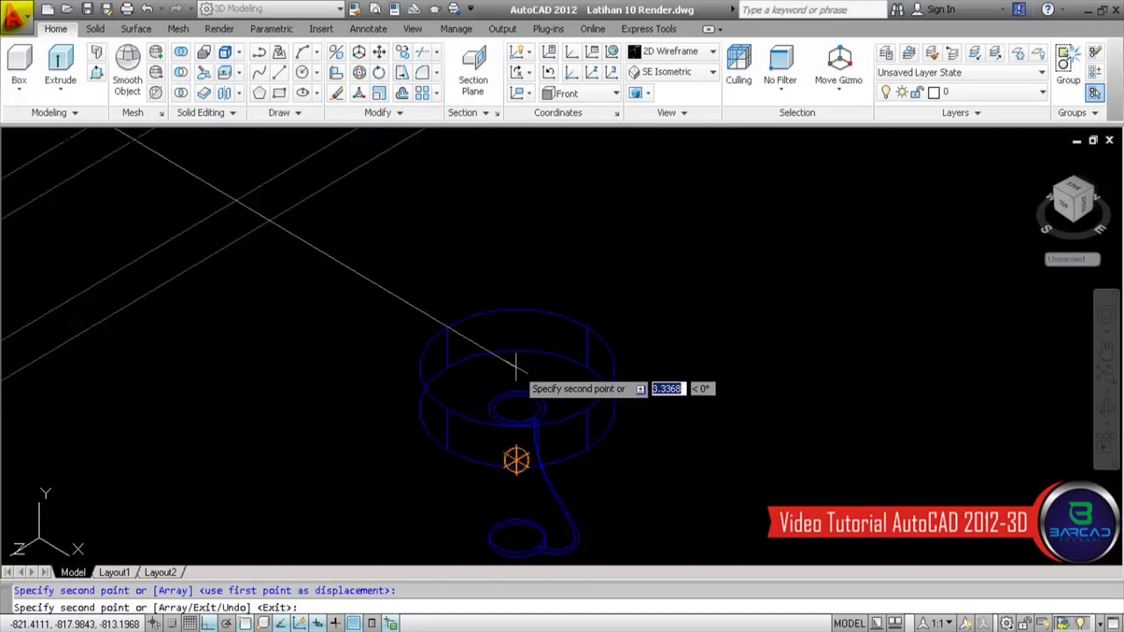
Step: Place further copies of the point light at the matching centres of the remaining three lamps and finish copying
scroll(406, 321, "down", 5)
scroll(629, 454, "up", 5)
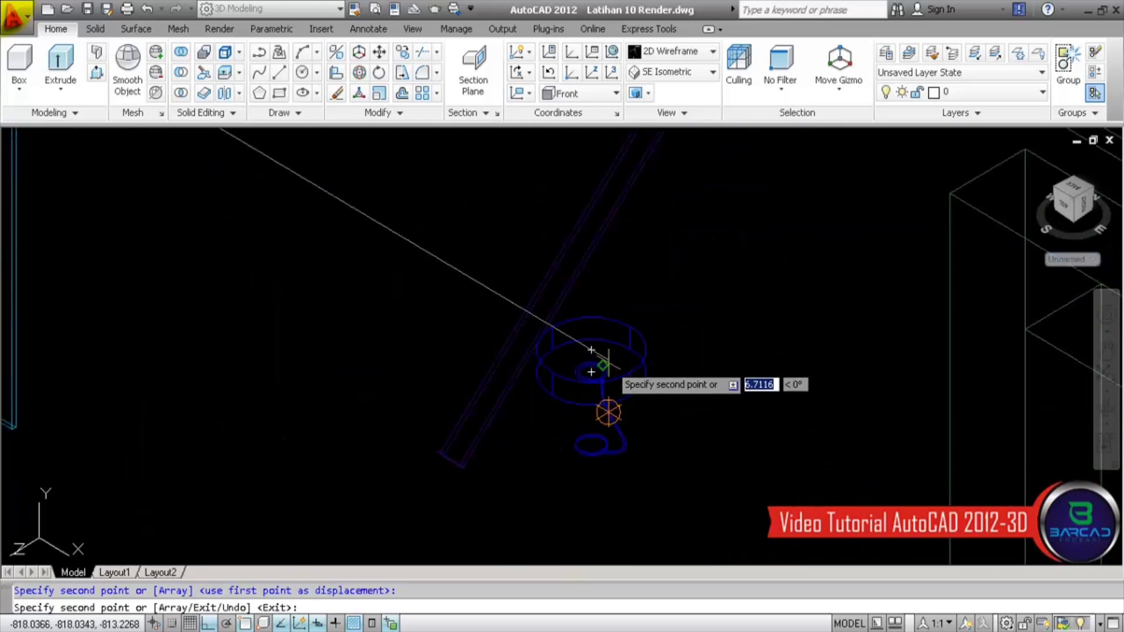
scroll(588, 426, "down", 5)
scroll(609, 199, "up", 6)
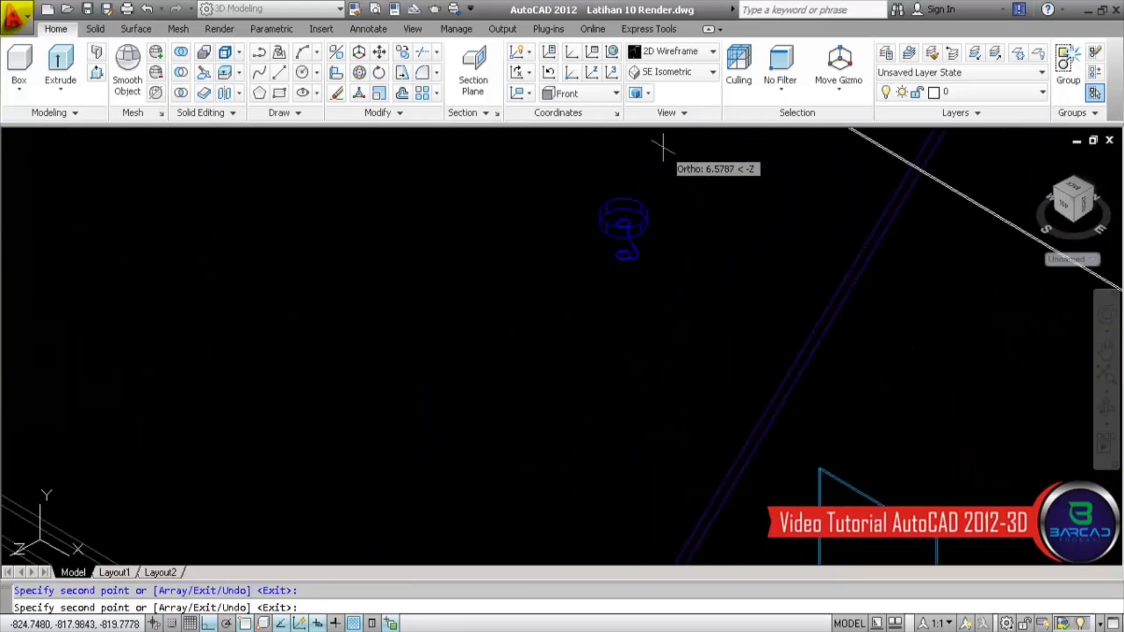
scroll(600, 223, "down", 5)
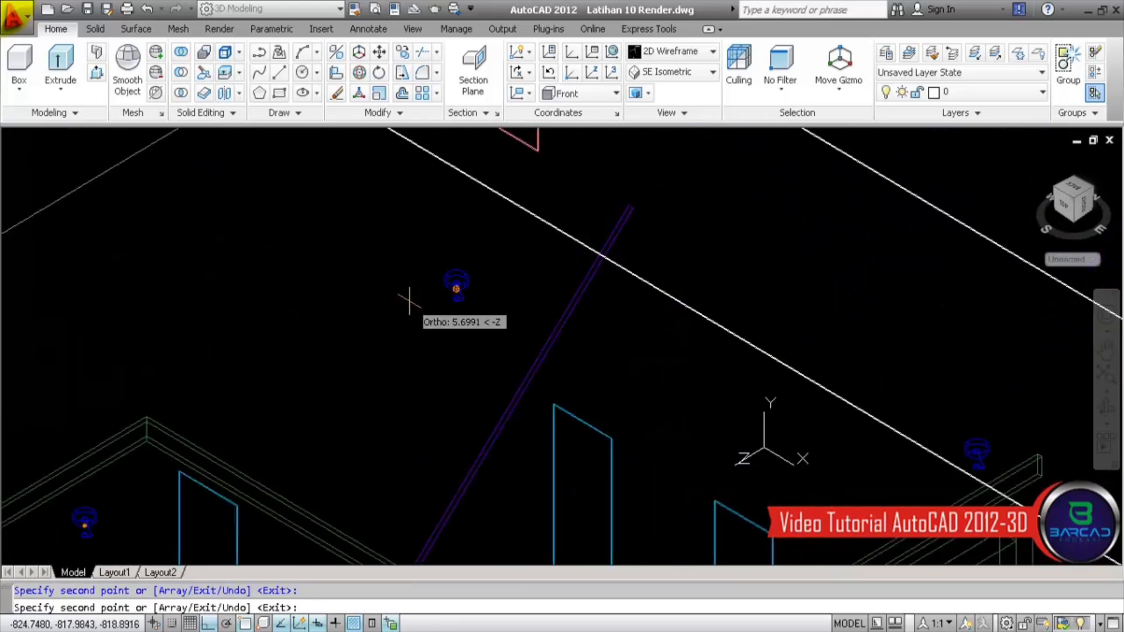
scroll(784, 387, "up", 5)
scroll(786, 390, "up", 2)
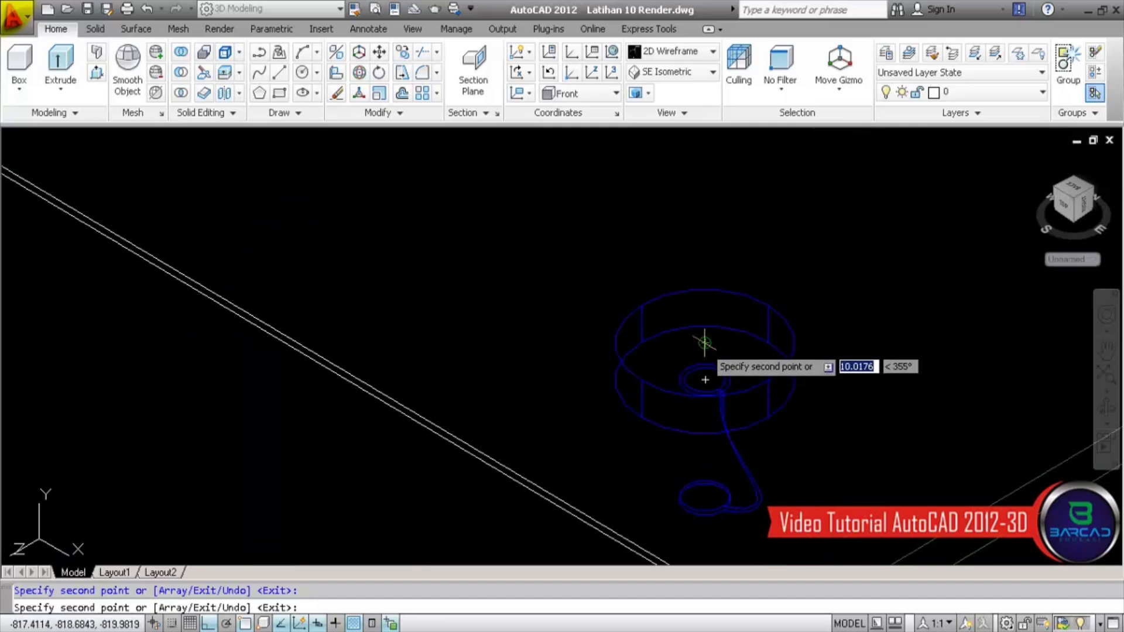
key("Return")
scroll(718, 264, "down", 5)
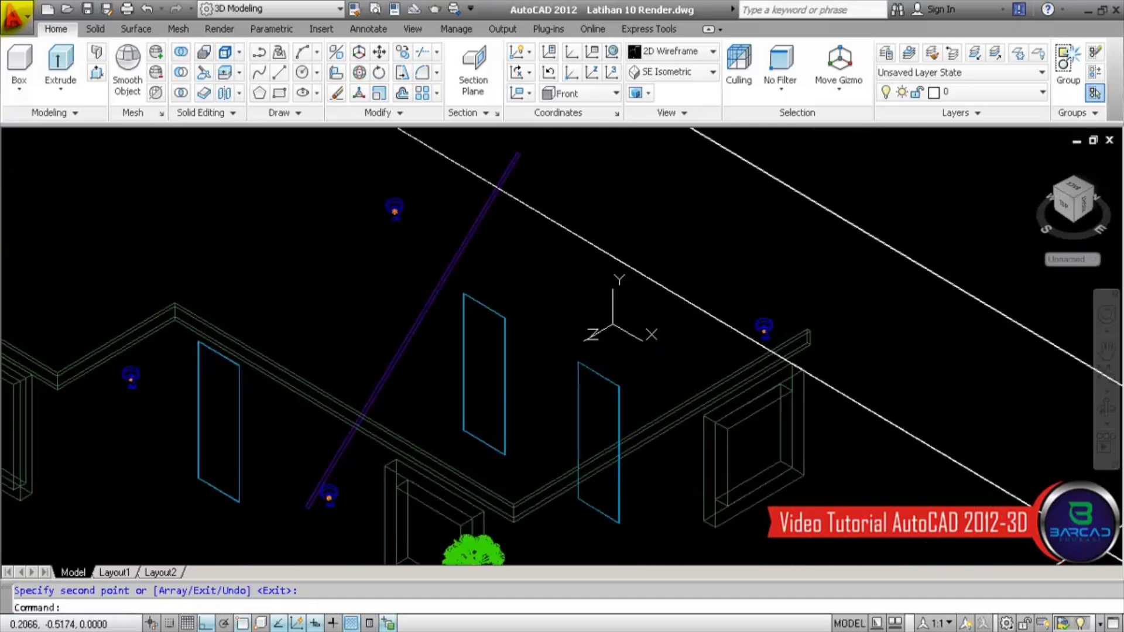
scroll(673, 381, "down", 1)
scroll(562, 336, "up", 1)
middle_click_drag(562, 336, 646, 337)
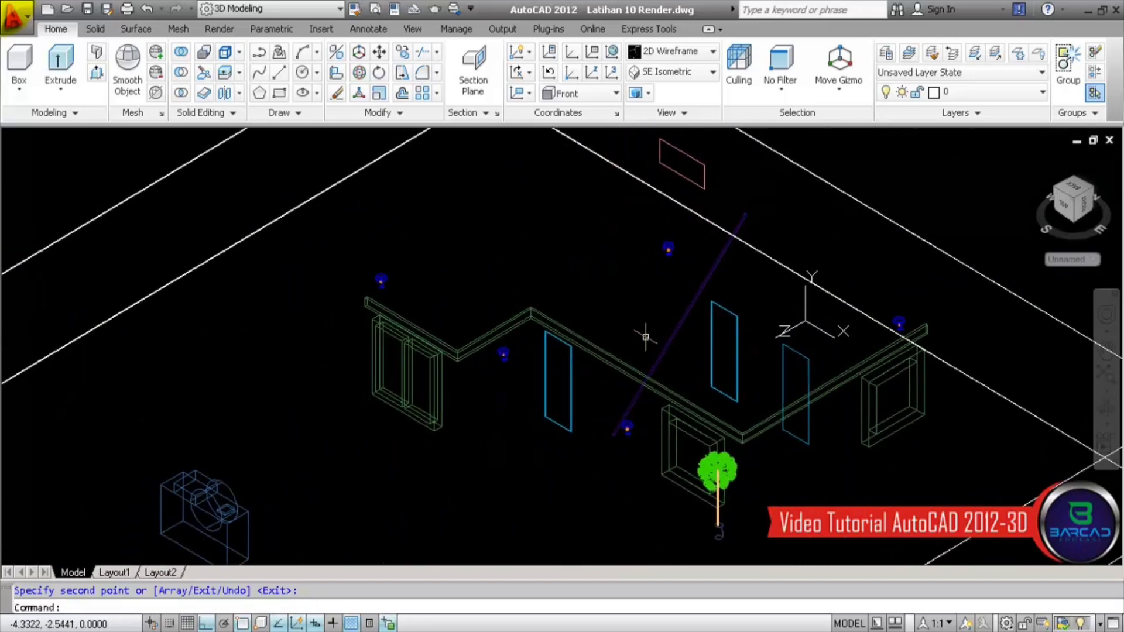
scroll(612, 346, "up", 2)
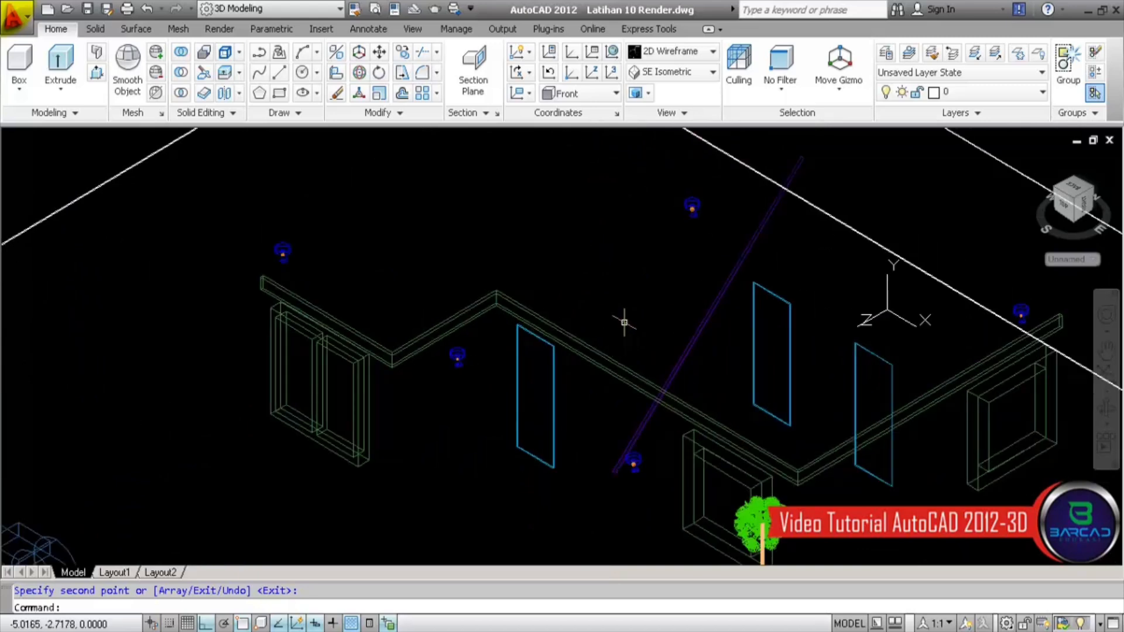
middle_click_drag(632, 307, 622, 335)
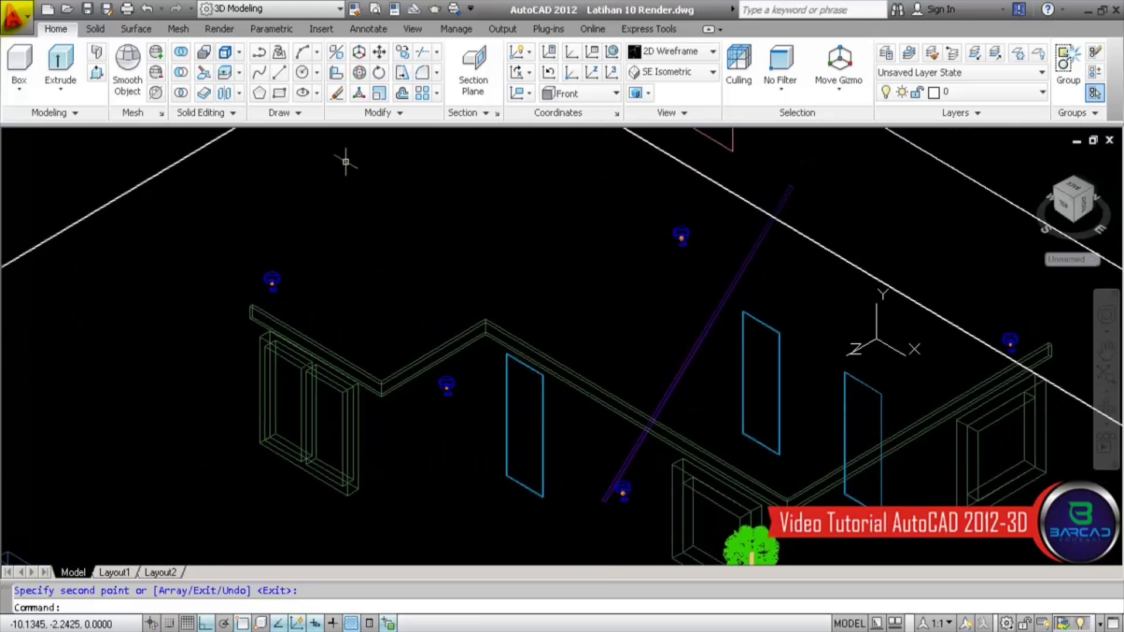
Step: Open the list of lights in the model and rename the light Lampu Depan1 1 as Lampu Depan2
left_click(219, 29)
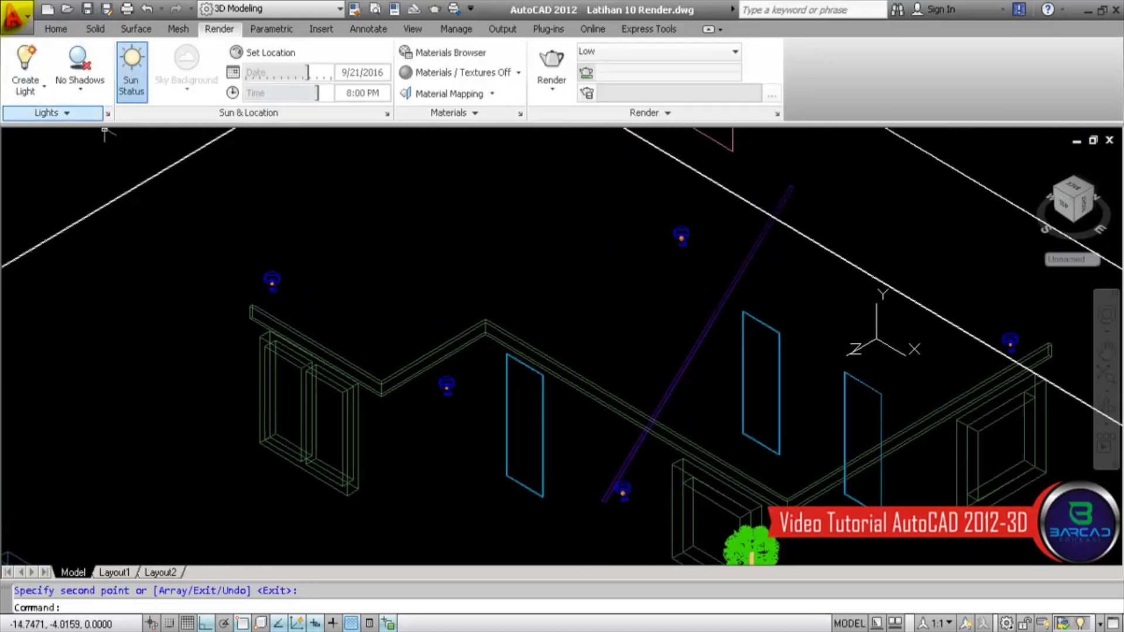
left_click(35, 112)
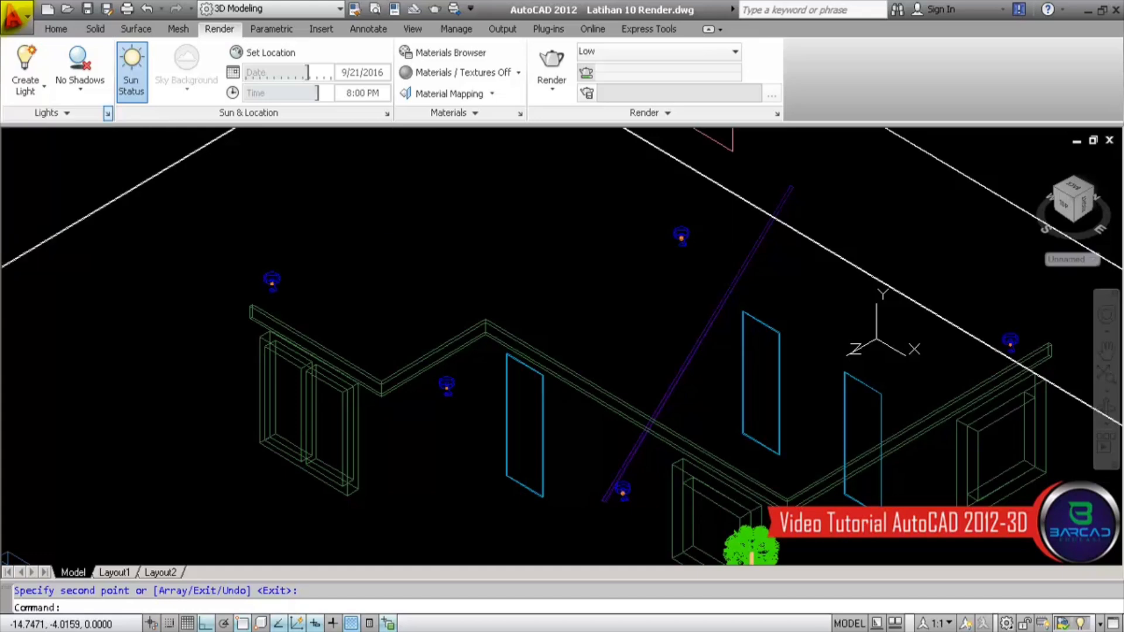
left_click(107, 113)
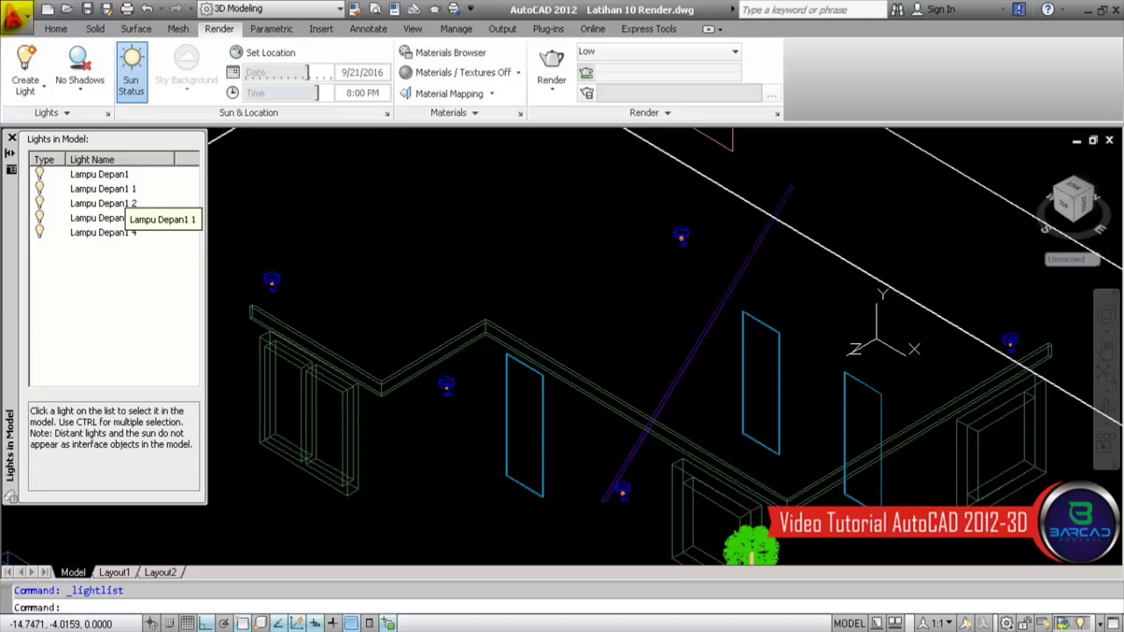
double_click(100, 188)
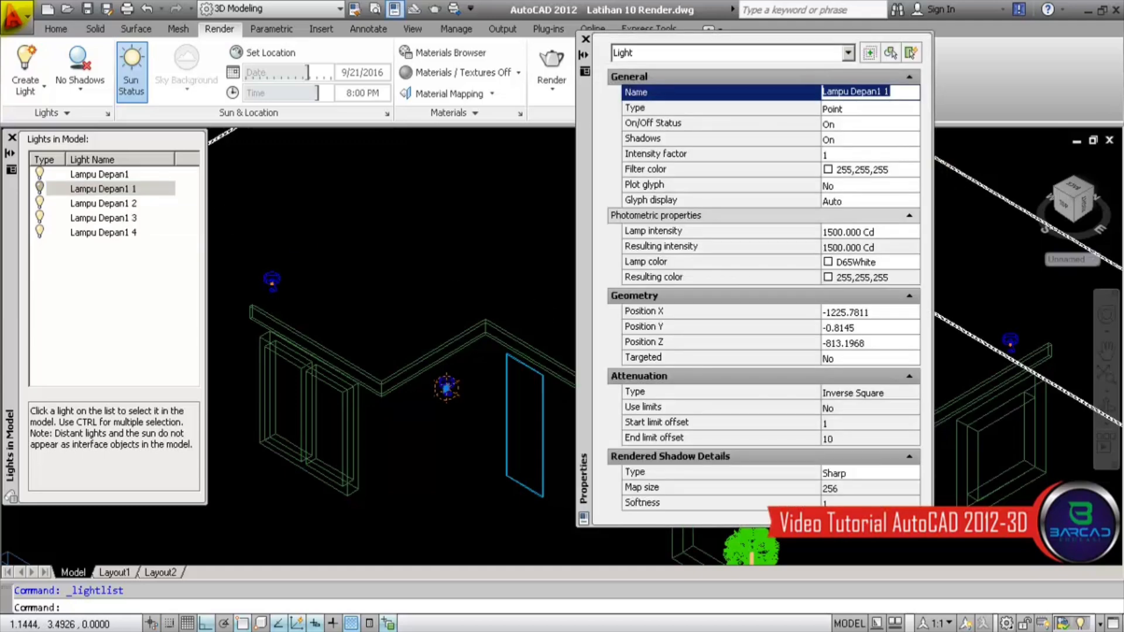
double_click(887, 91)
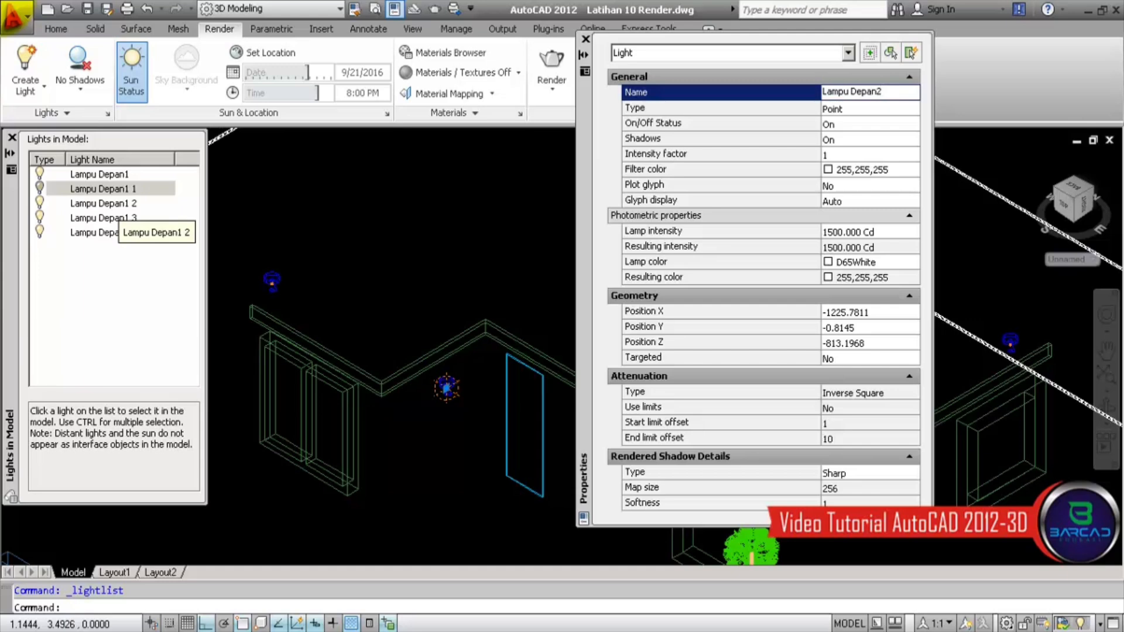
key("Return")
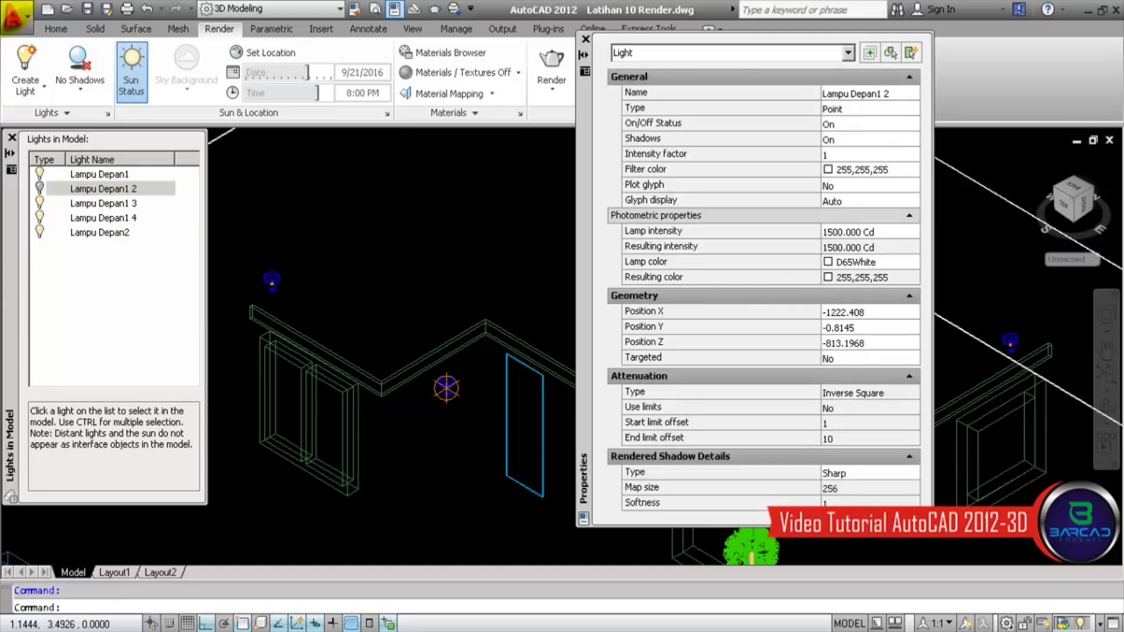
Step: Try to rename the light Lampu Depan1 2 as Lampu Depan2
left_click(891, 92)
left_click(891, 92)
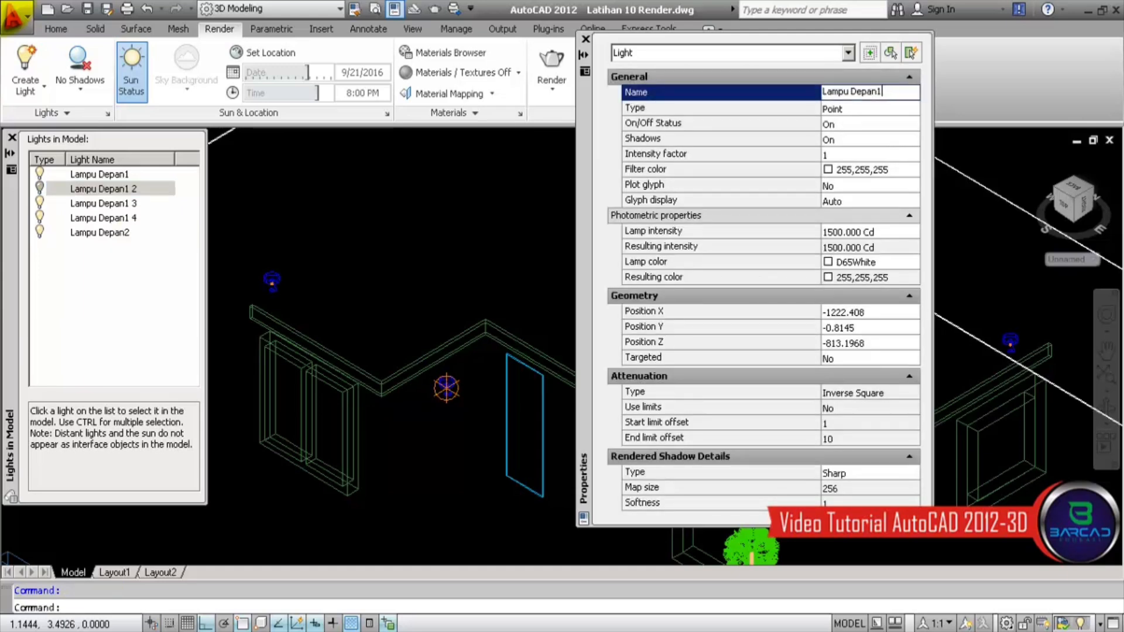
key("Return")
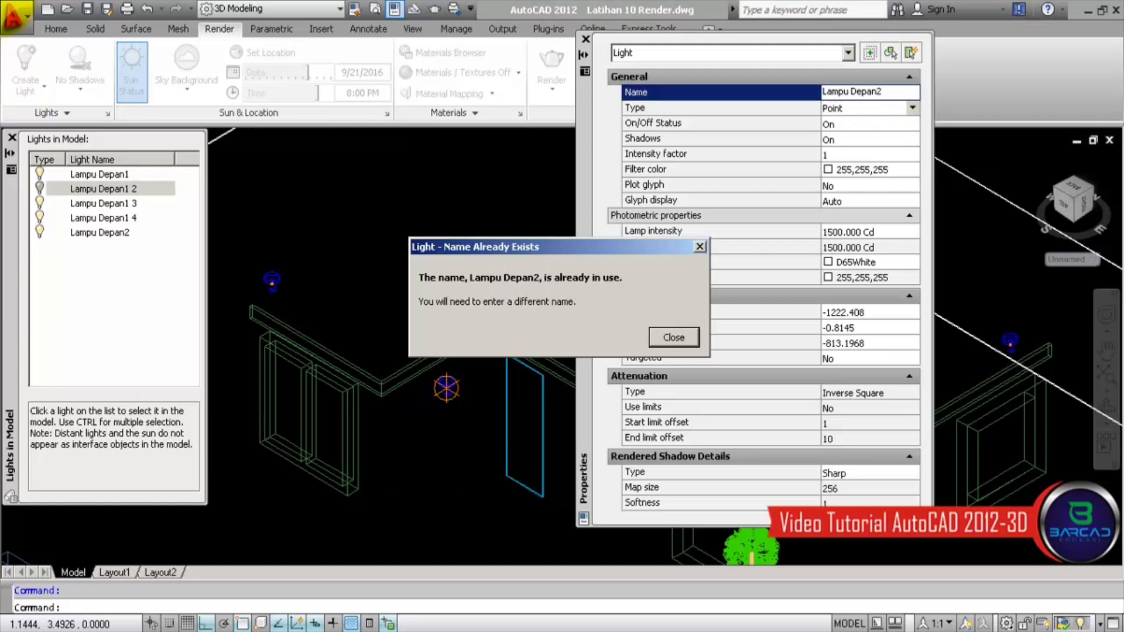
key("Return")
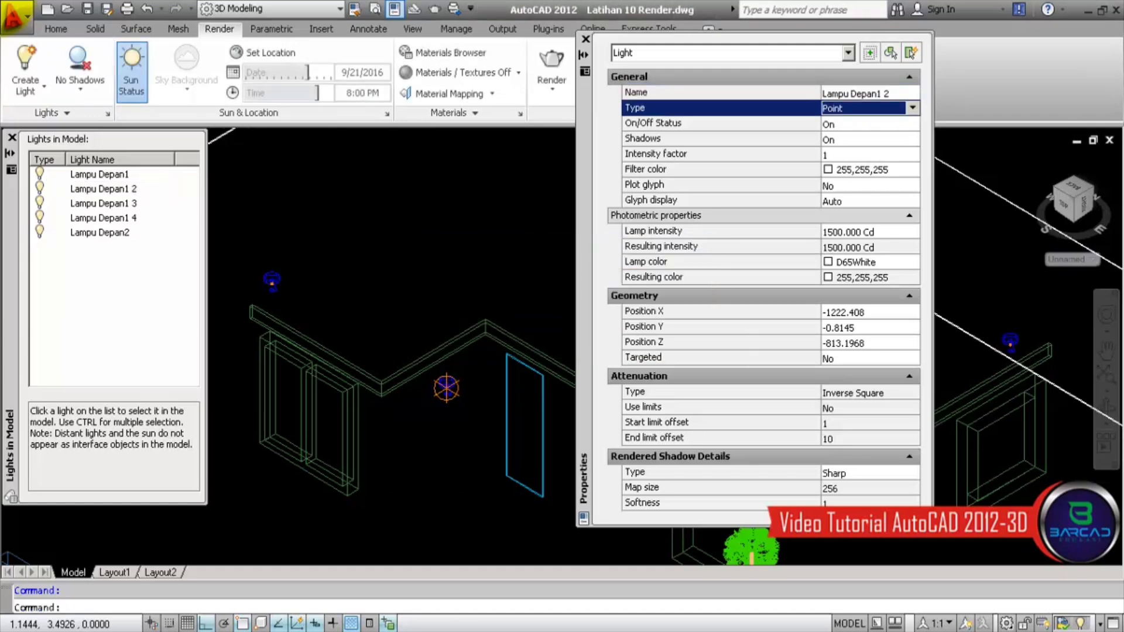
Step: Check which lamp Lampu Depan2 belongs to and rename the light Lampu Depan1 2 as Lampu Depan3
scroll(445, 386, "down", 4)
left_click(100, 233)
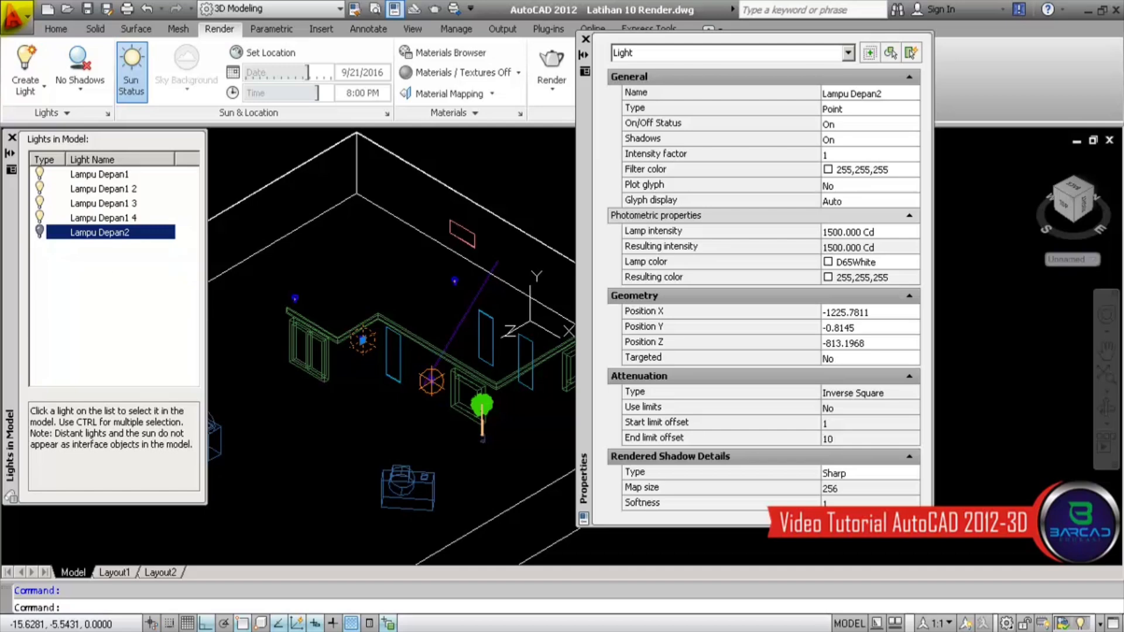
left_click(100, 188)
left_click(895, 93)
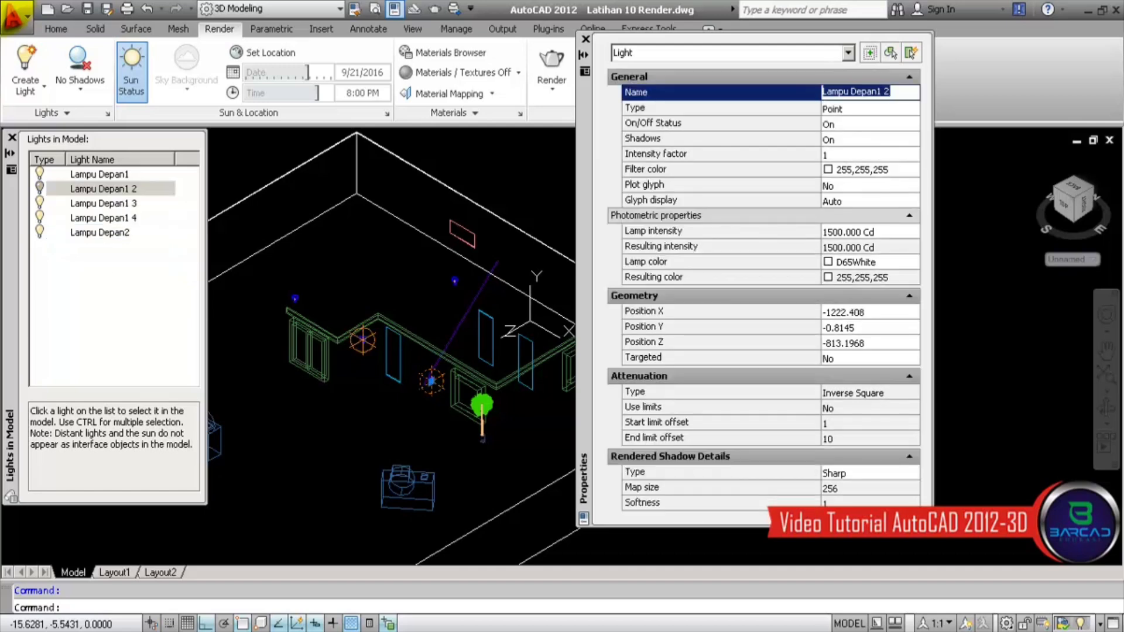
left_click(895, 93)
key("BackSpace")
key("Return")
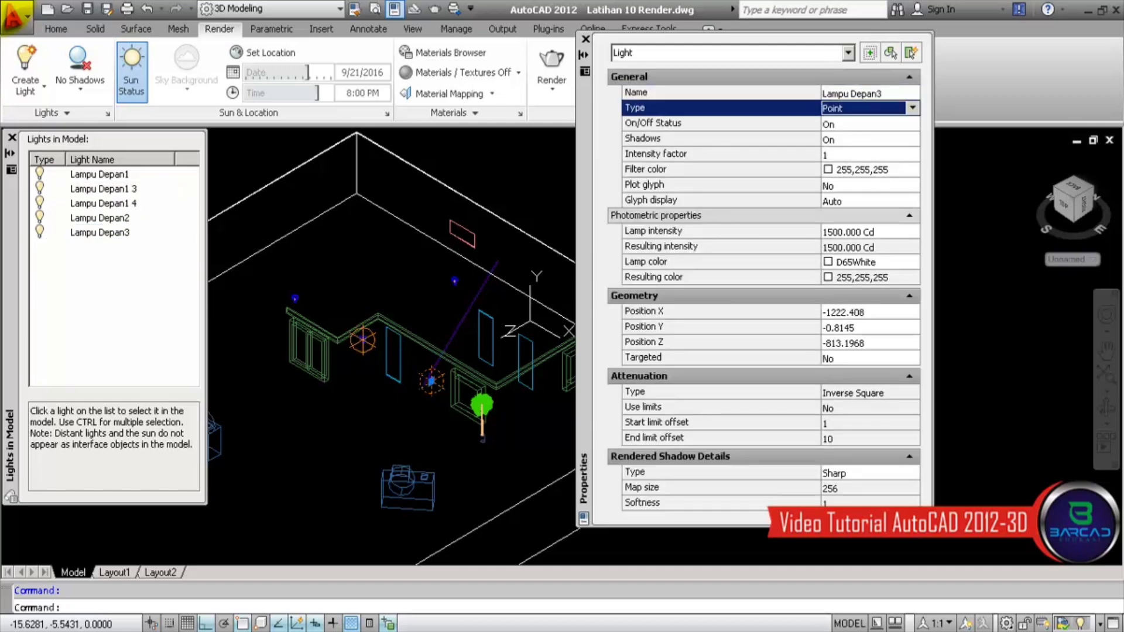
Step: Rename the light Lampu Depan1 3 as Lampu Dalam
left_click(111, 188)
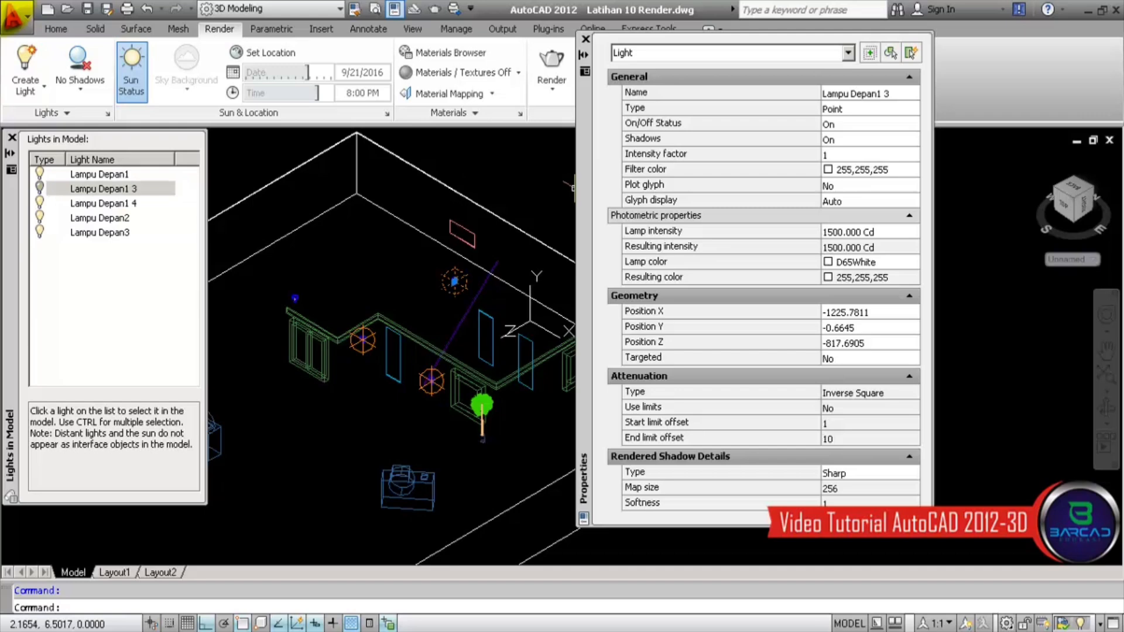
double_click(896, 93)
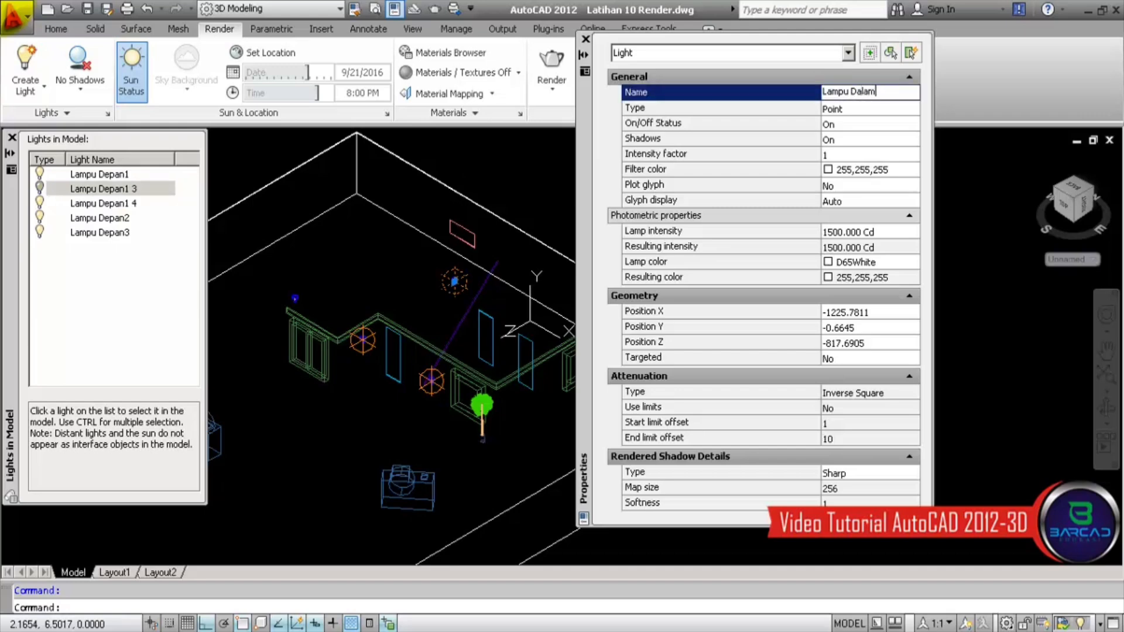
key("Return")
Step: Rename the light Lampu Depan1 4 as Lampu S Kanan
left_click(106, 204)
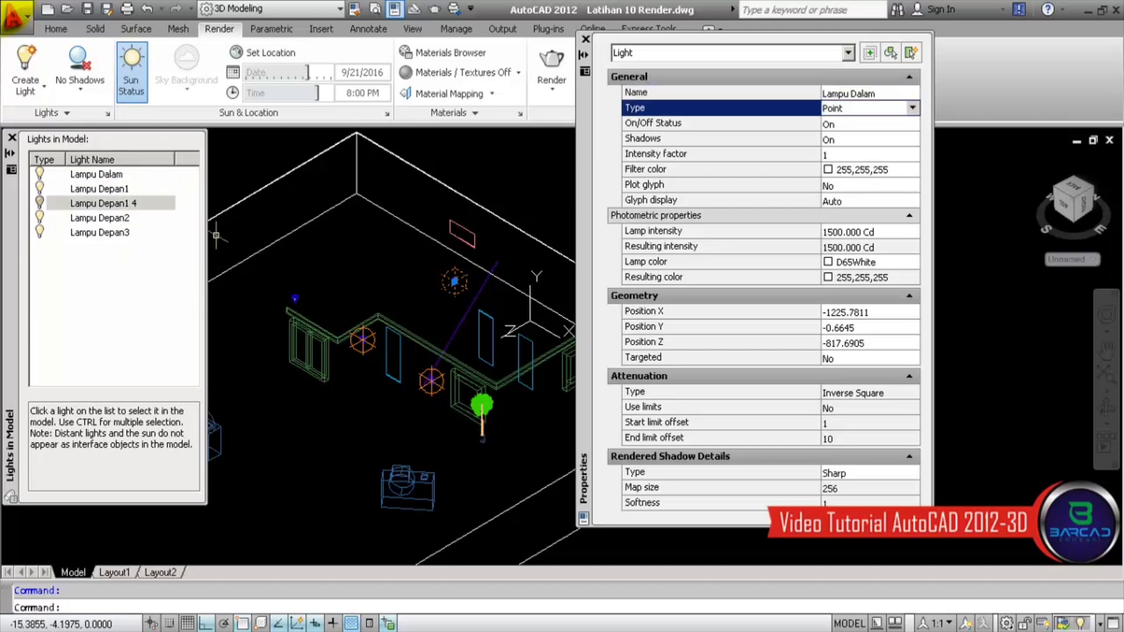
middle_click_drag(387, 258, 292, 259)
left_click(106, 204)
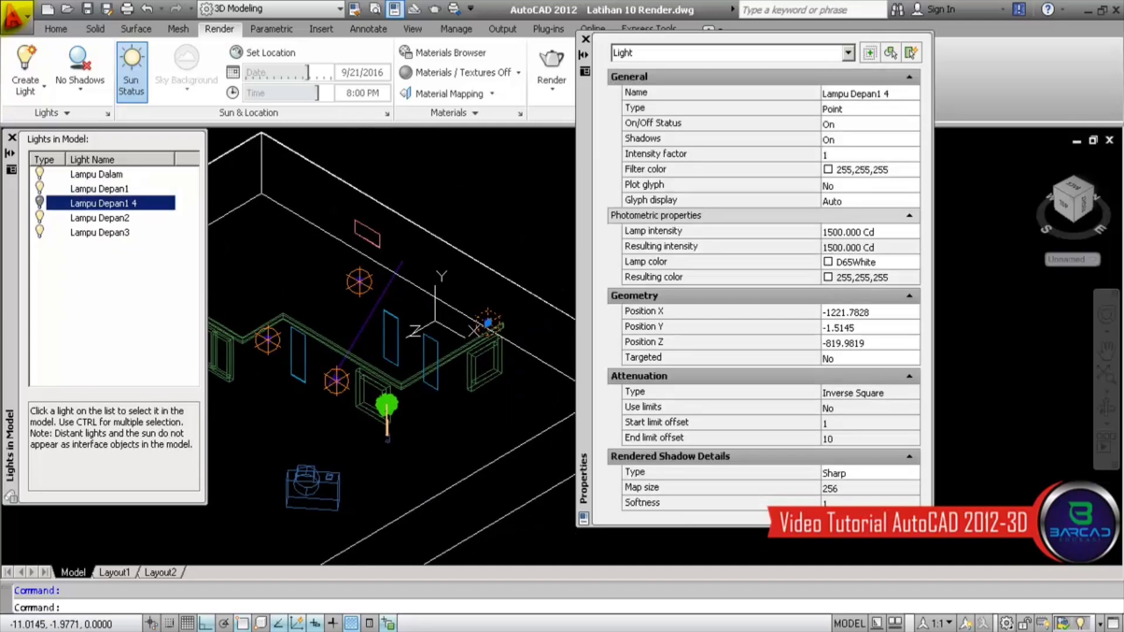
left_click(896, 93)
left_click(894, 93)
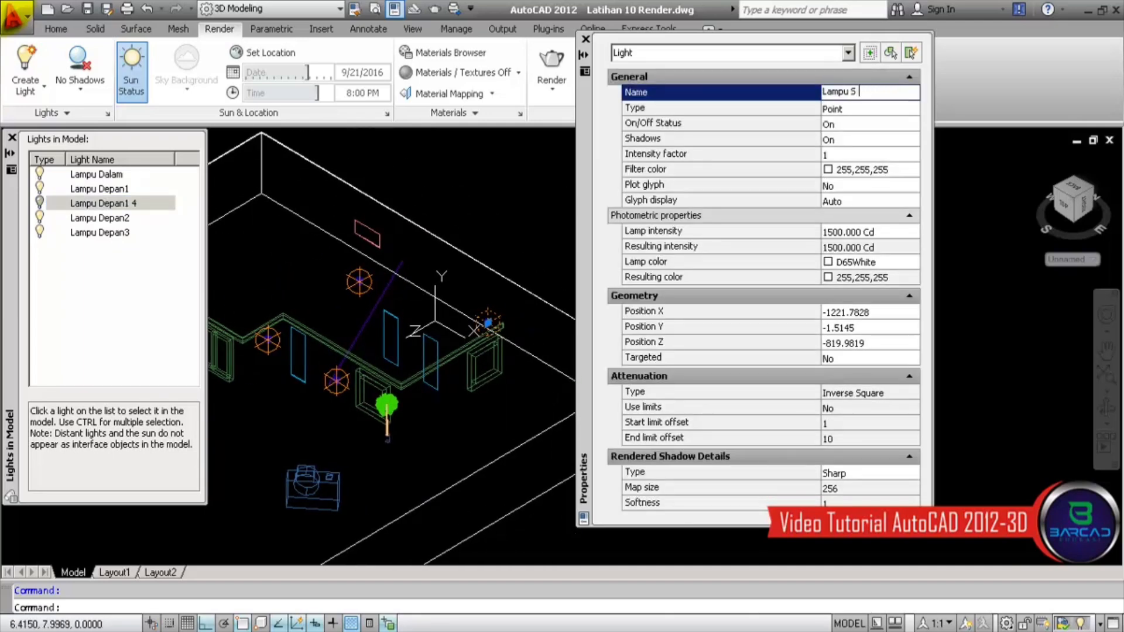
key("Return")
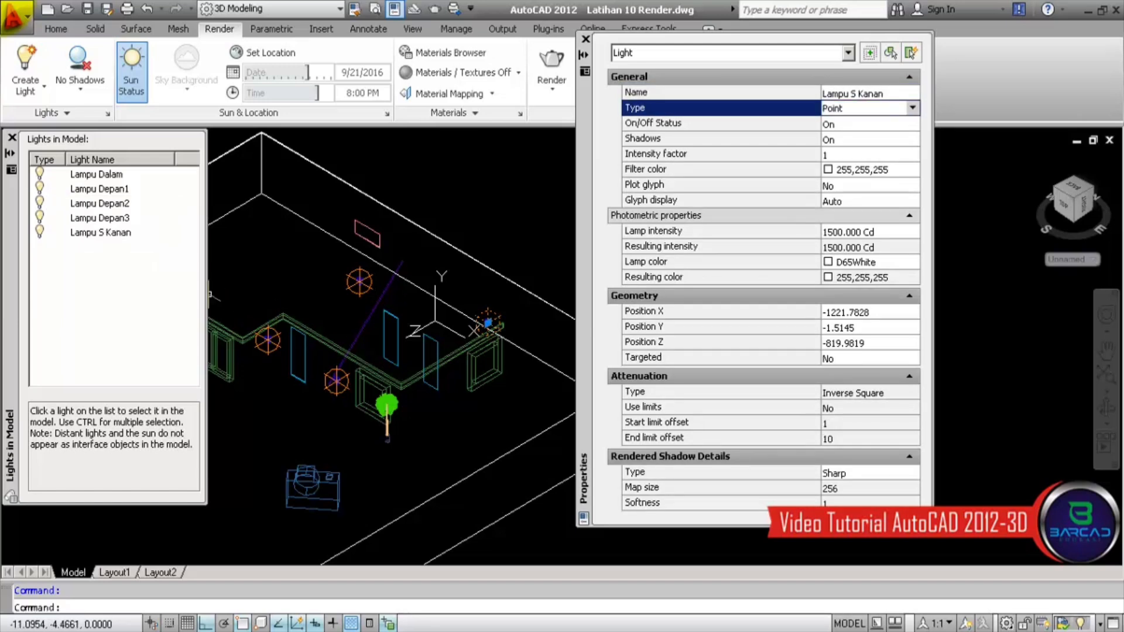
Step: Select the renamed lights one after another to check which lamp each name belongs to
left_click(100, 189)
left_click(101, 203)
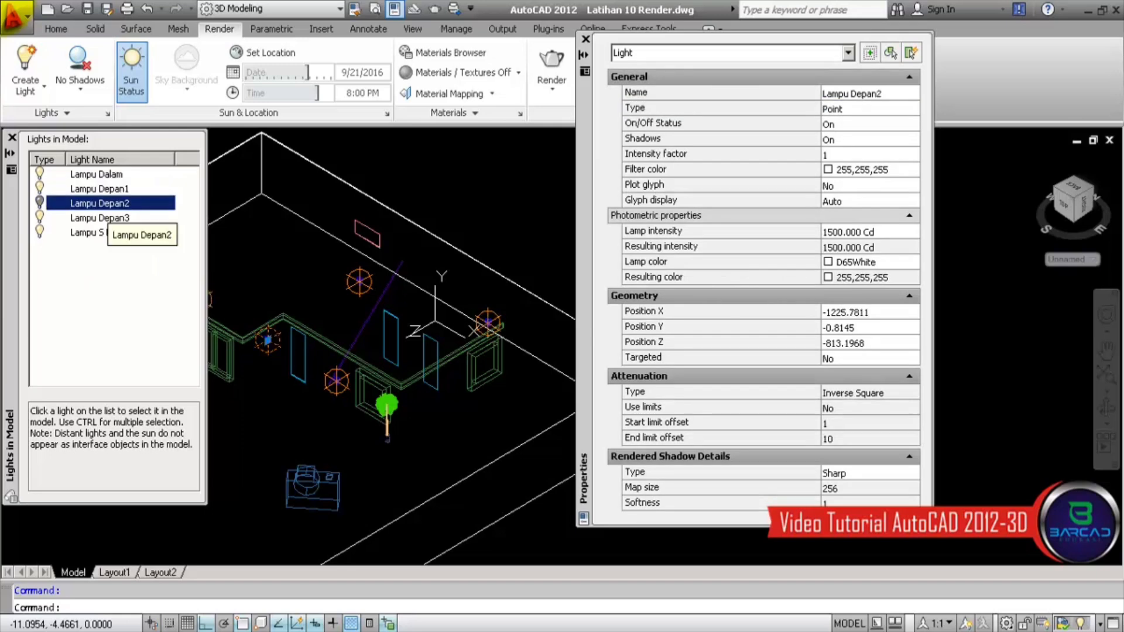
left_click(107, 217)
left_click(111, 175)
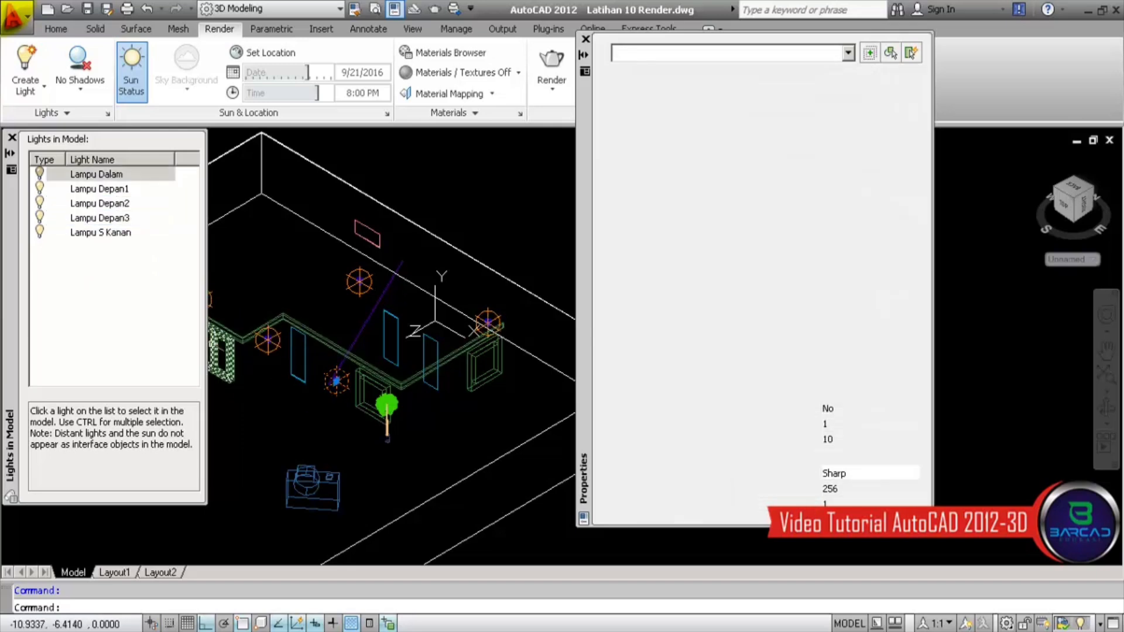
left_click(101, 232)
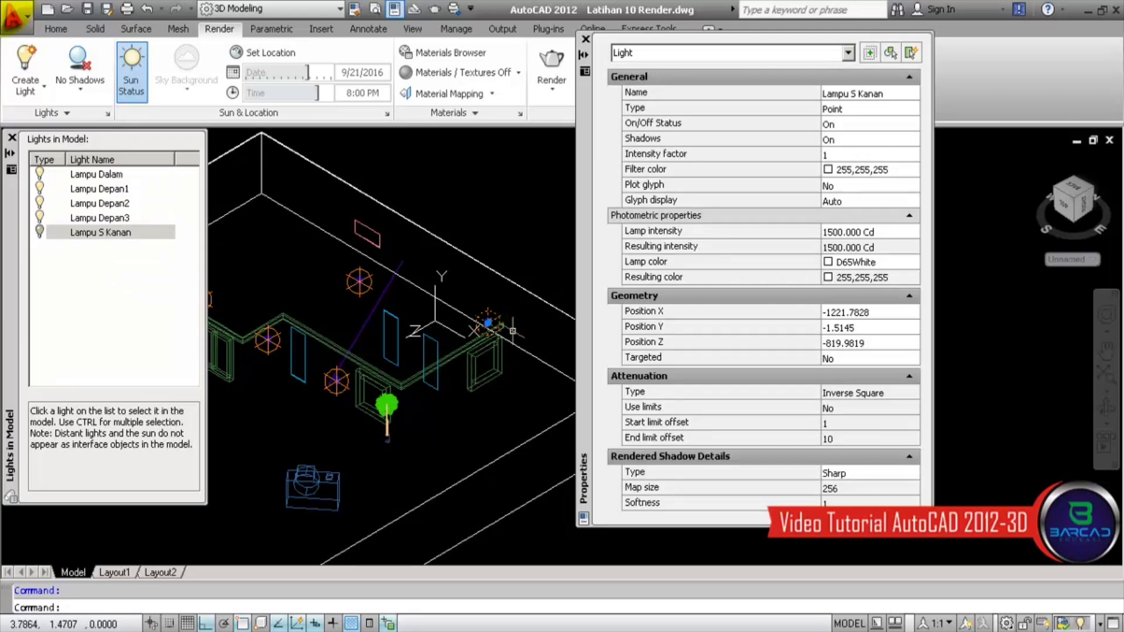
Step: Close the light's properties and the list of lights to clear the view of the model
key("ctrl+1")
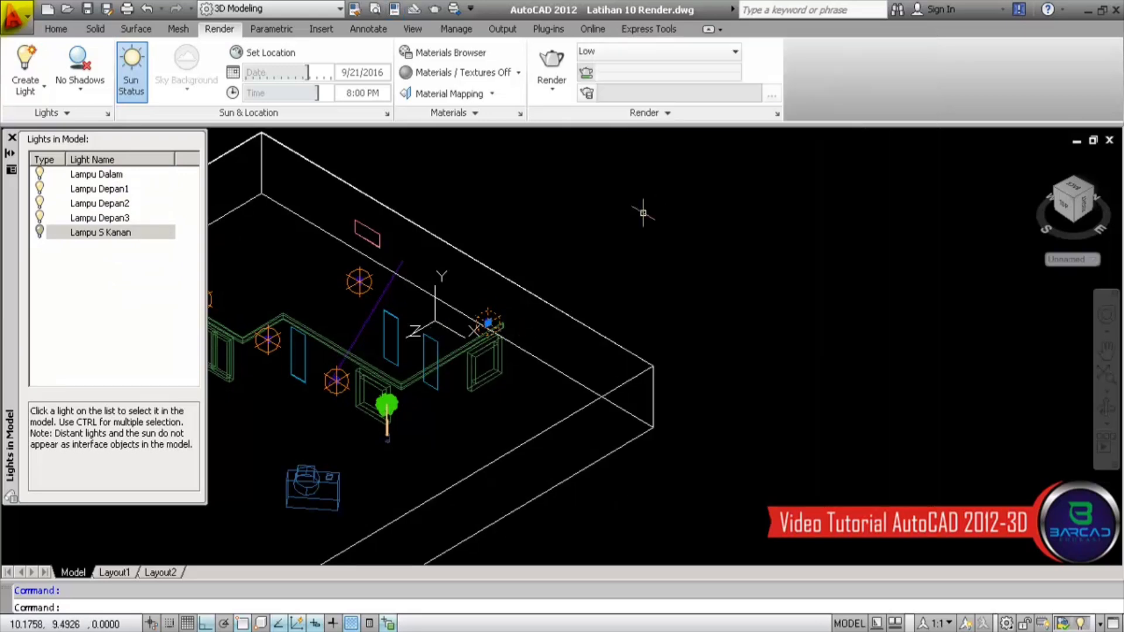
left_click(12, 138)
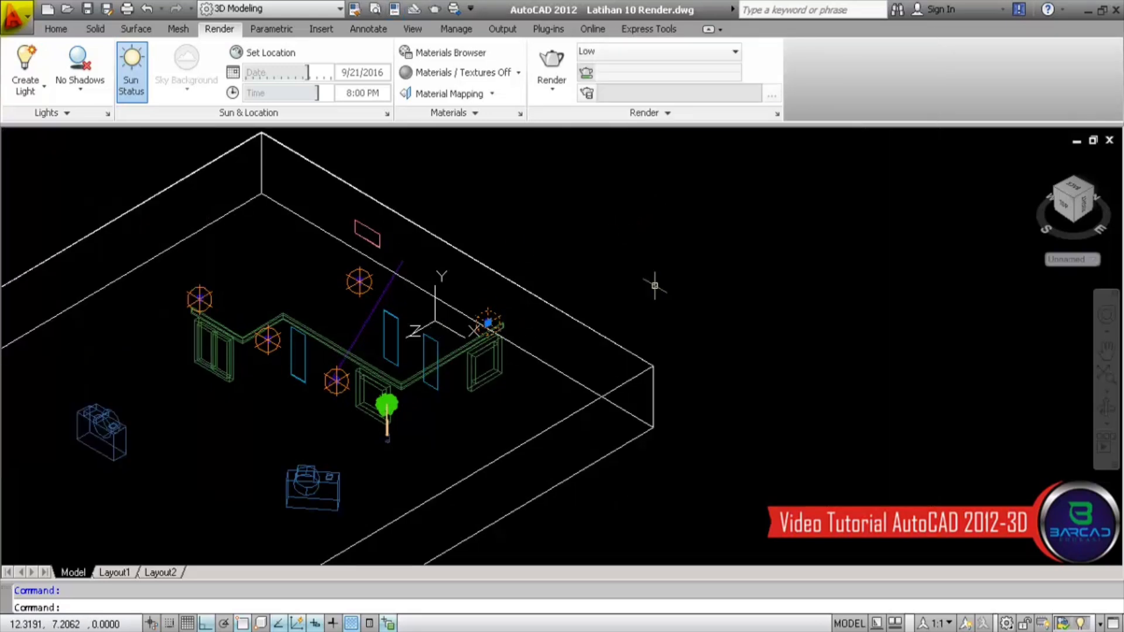
scroll(760, 411, "down", 4)
scroll(466, 371, "up", 3)
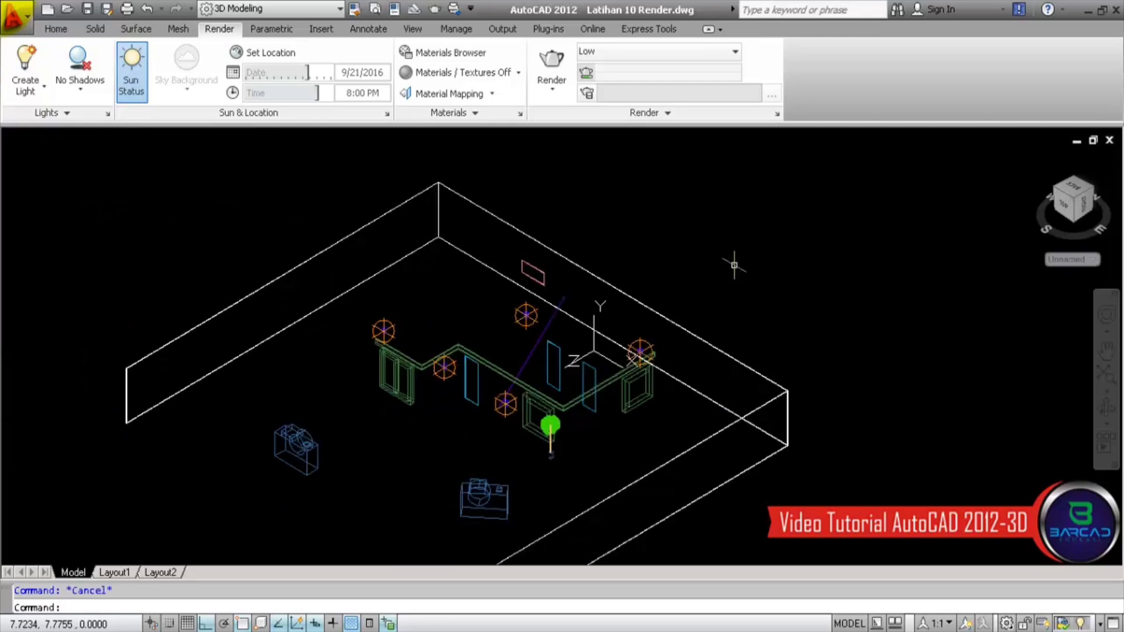
scroll(445, 341, "up", 3)
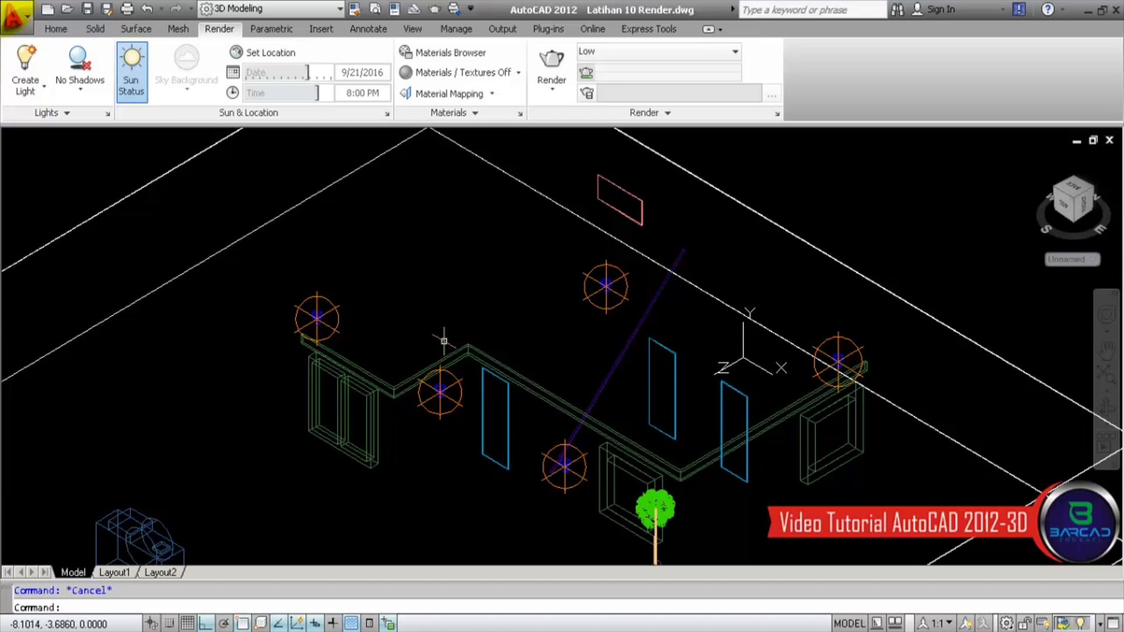
scroll(521, 343, "down", 2)
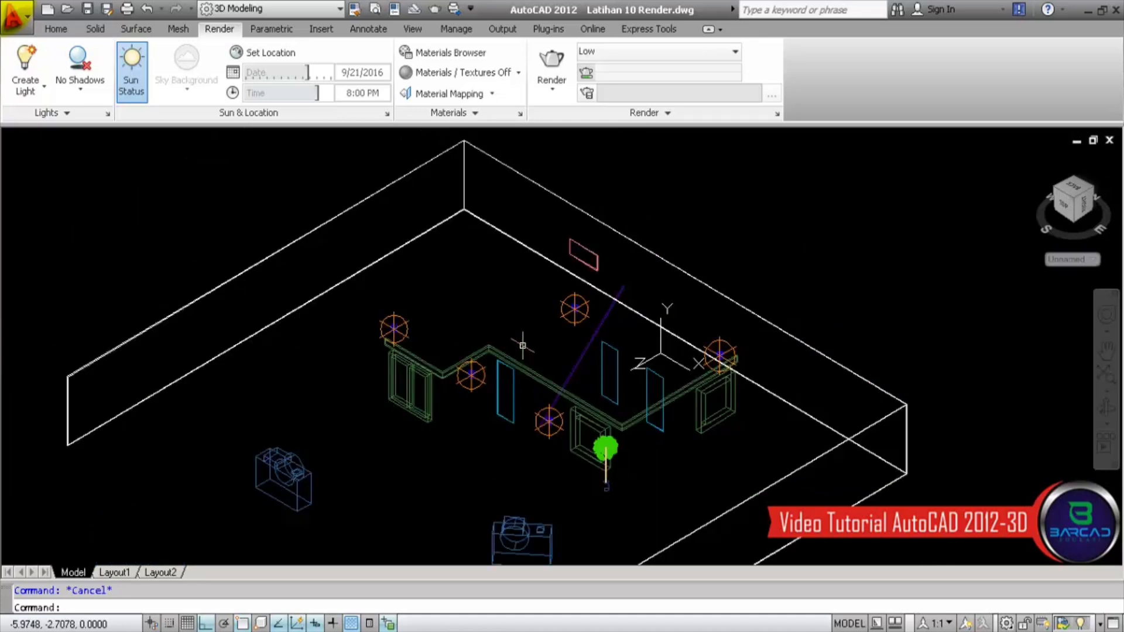
scroll(457, 391, "up", 2)
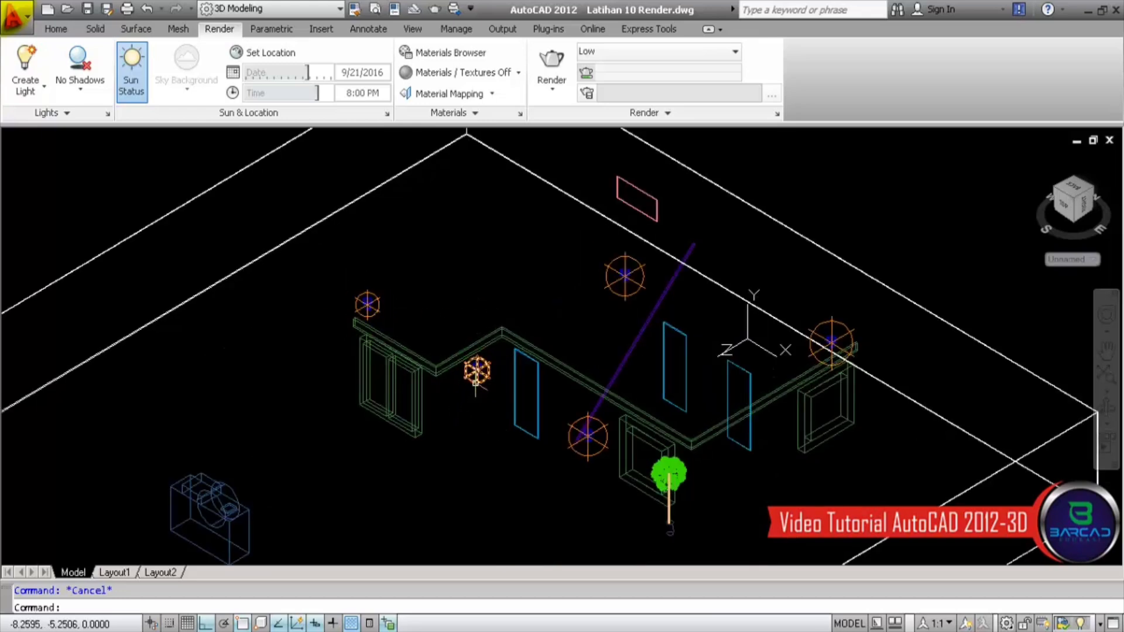
Step: Copy the light Lampu Depan2 along the +Z axis to a spot in front of the house, near the cameras
left_click(478, 370)
scroll(507, 304, "down", 2)
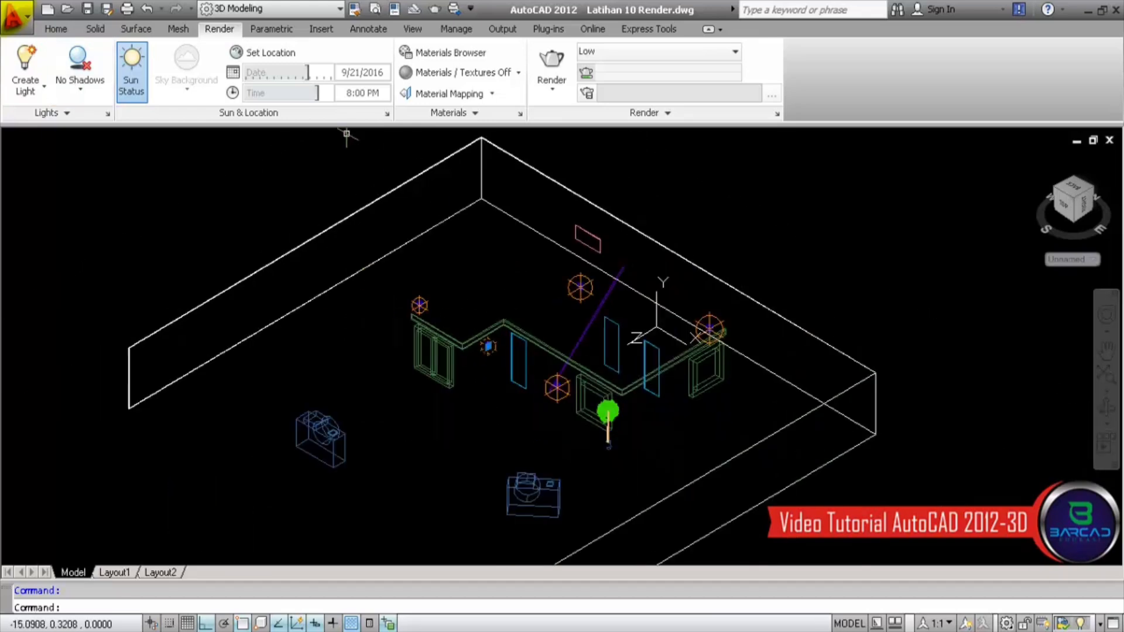
left_click(55, 28)
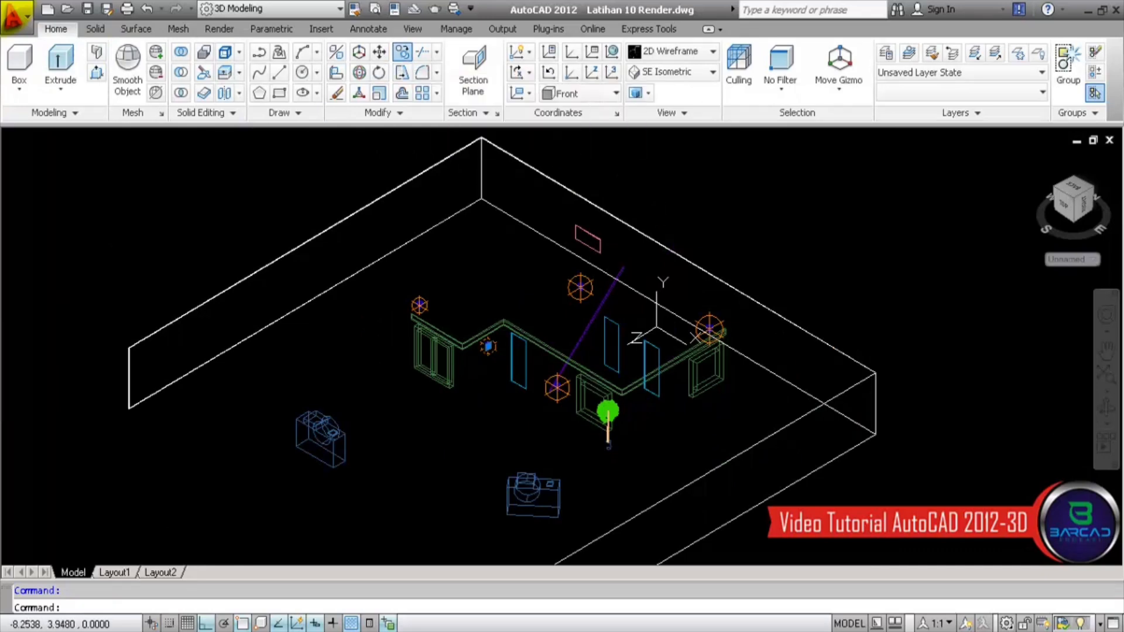
left_click(402, 52)
left_click(969, 168)
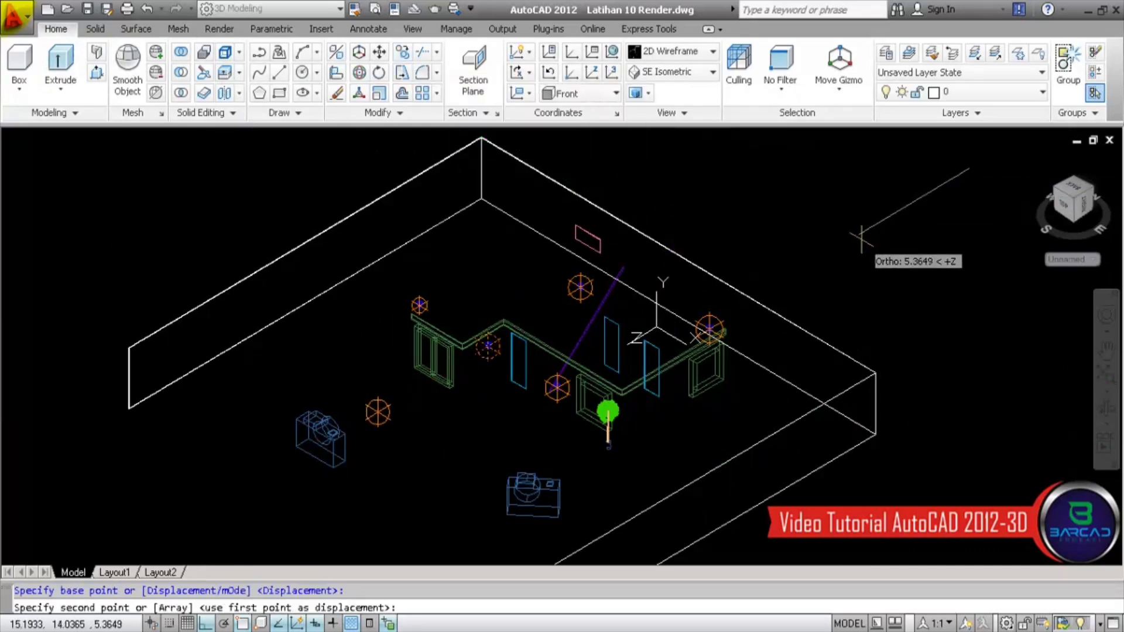
left_click(782, 279)
key("Return")
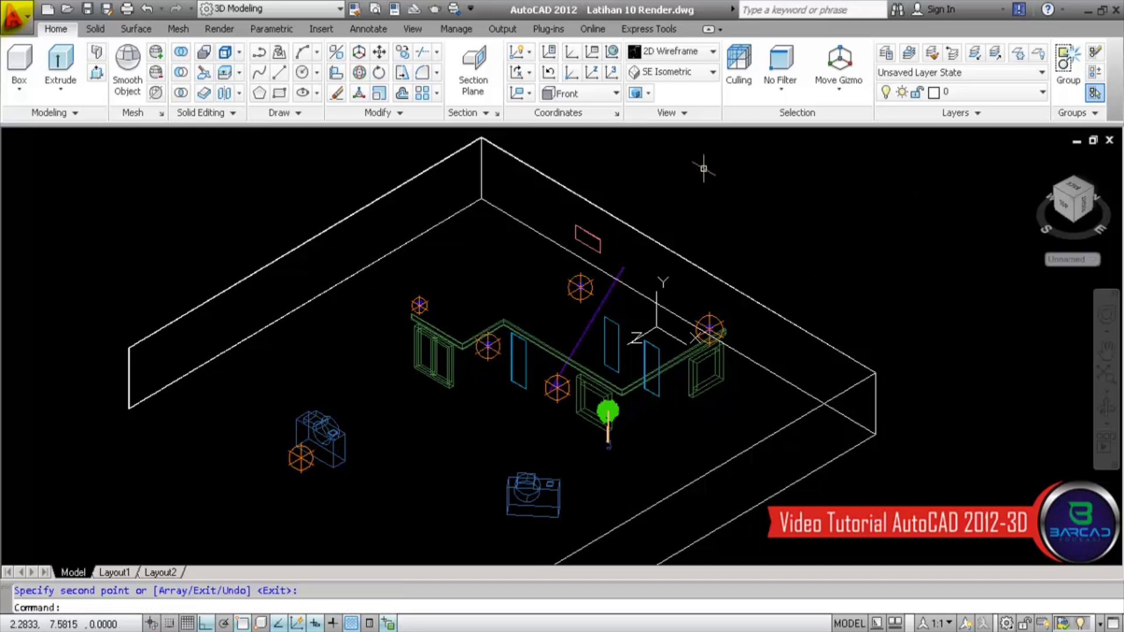
Step: Switch to the Right view and select the copied light in front of the house with the list of lights open
left_click(673, 71)
left_click(673, 177)
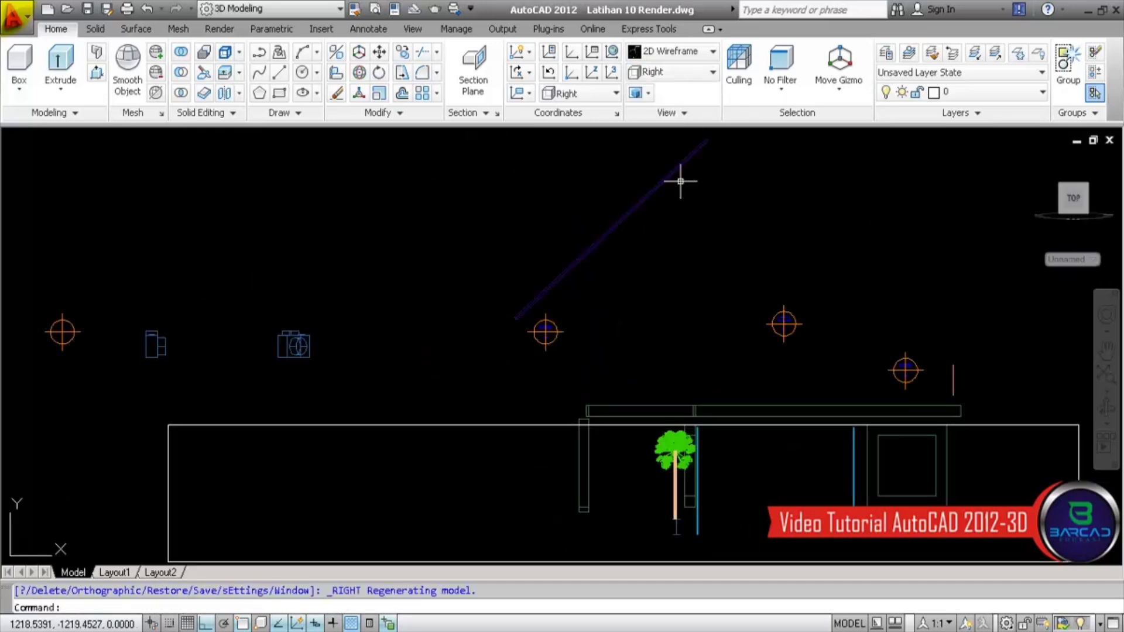
scroll(793, 386, "down", 2)
left_click(336, 353)
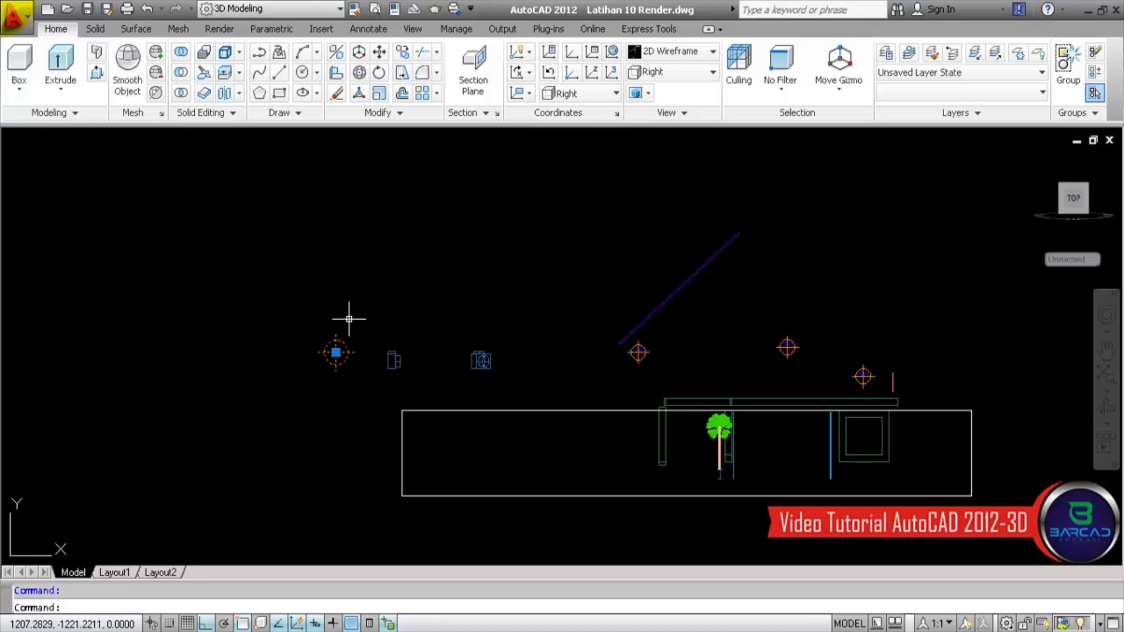
left_click(219, 29)
left_click(108, 113)
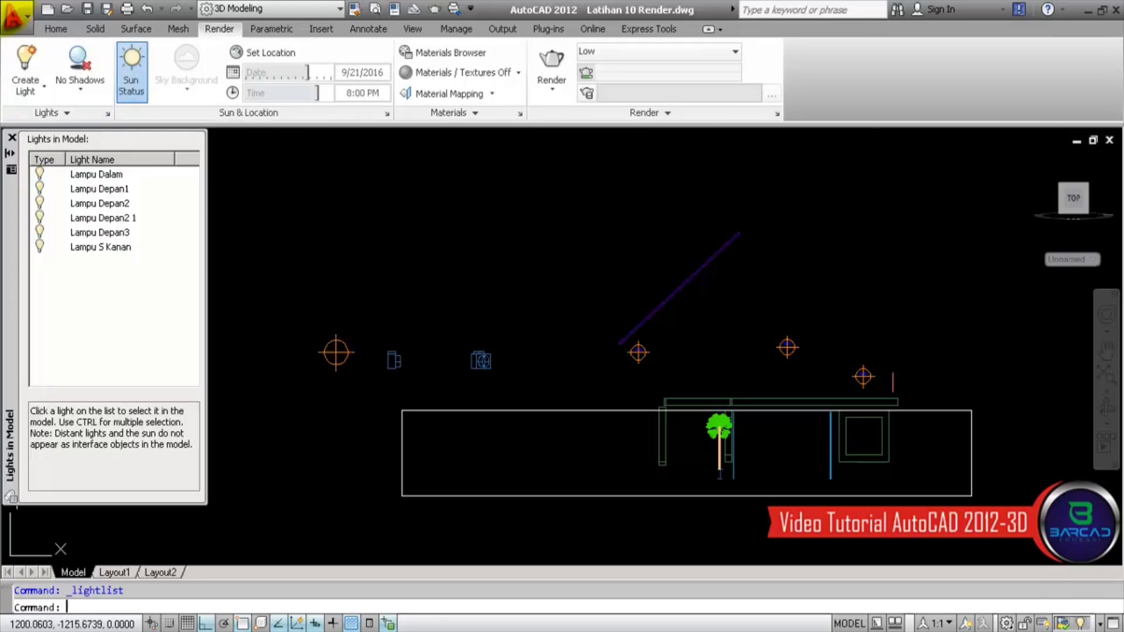
left_click(342, 354)
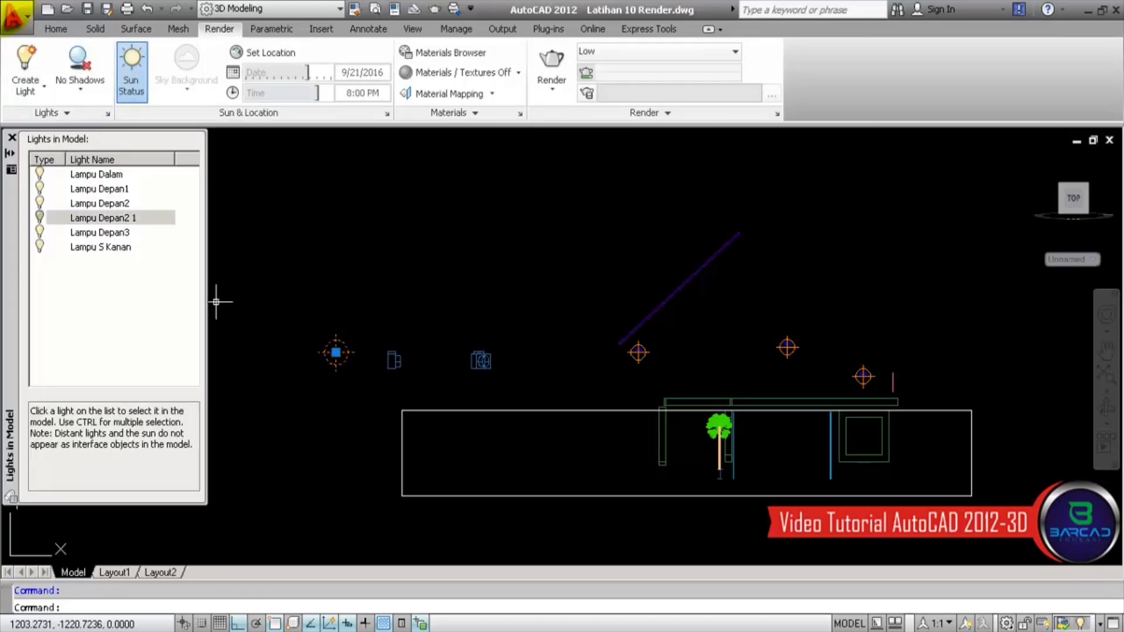
Step: Rename the light Lampu Depan2 1 as Cahaya Luar and close its properties
double_click(127, 219)
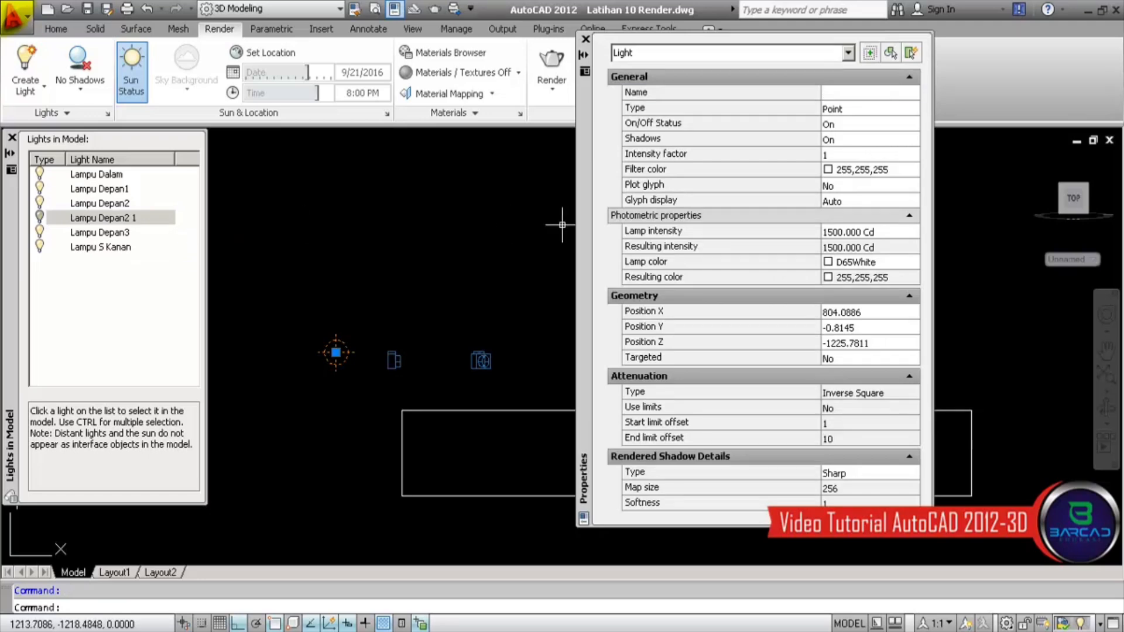
left_click(866, 92)
left_click(891, 93)
key("BackSpace")
key("BackSpace")
key("BackSpace")
key("BackSpace")
key("BackSpace")
key("BackSpace")
key("BackSpace")
key("BackSpace")
key("BackSpace")
key("BackSpace")
key("BackSpace")
key("BackSpace")
key("BackSpace")
key("BackSpace")
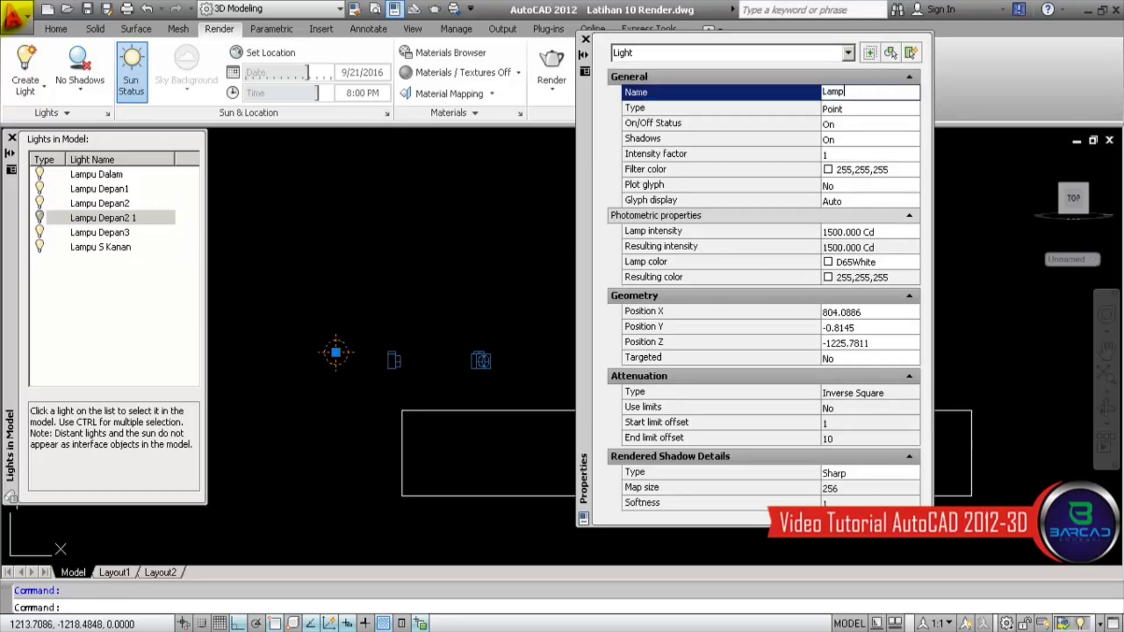
type("Cahaya Luar")
key("Tab")
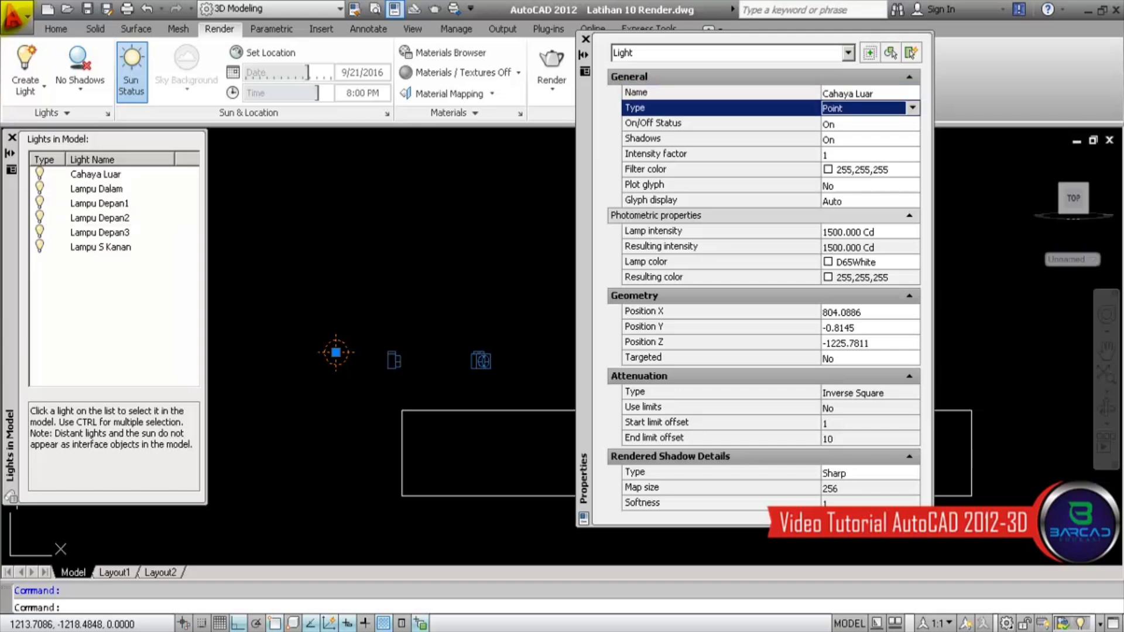
key("Escape")
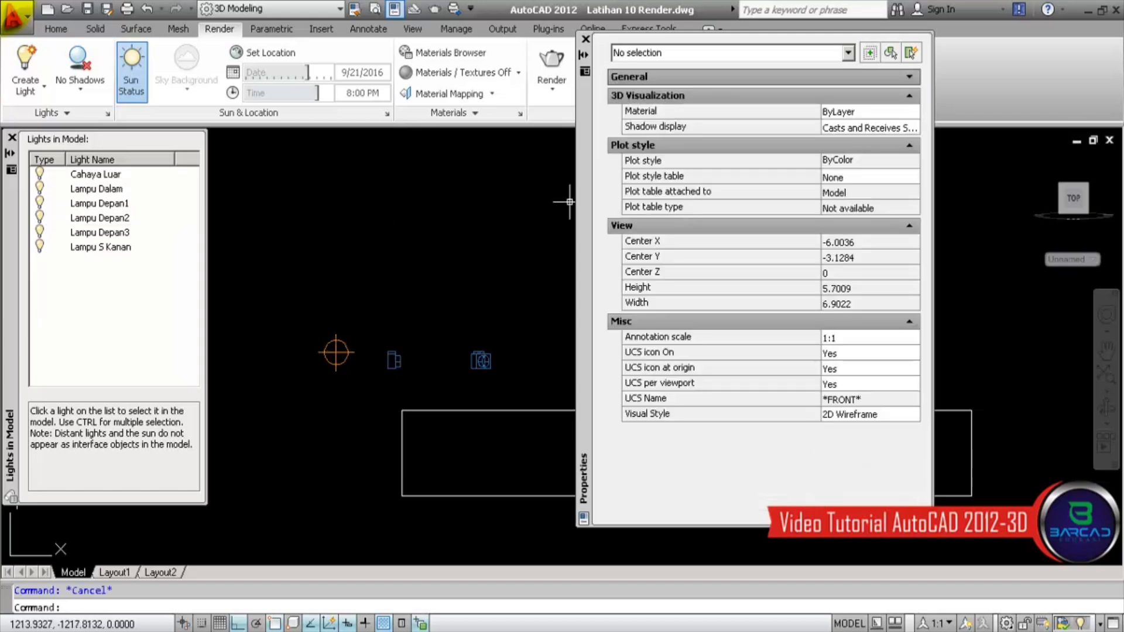
key("ctrl+1")
Step: Move the light Cahaya Luar straight up, to a Y position of about 3.44
left_click(336, 351)
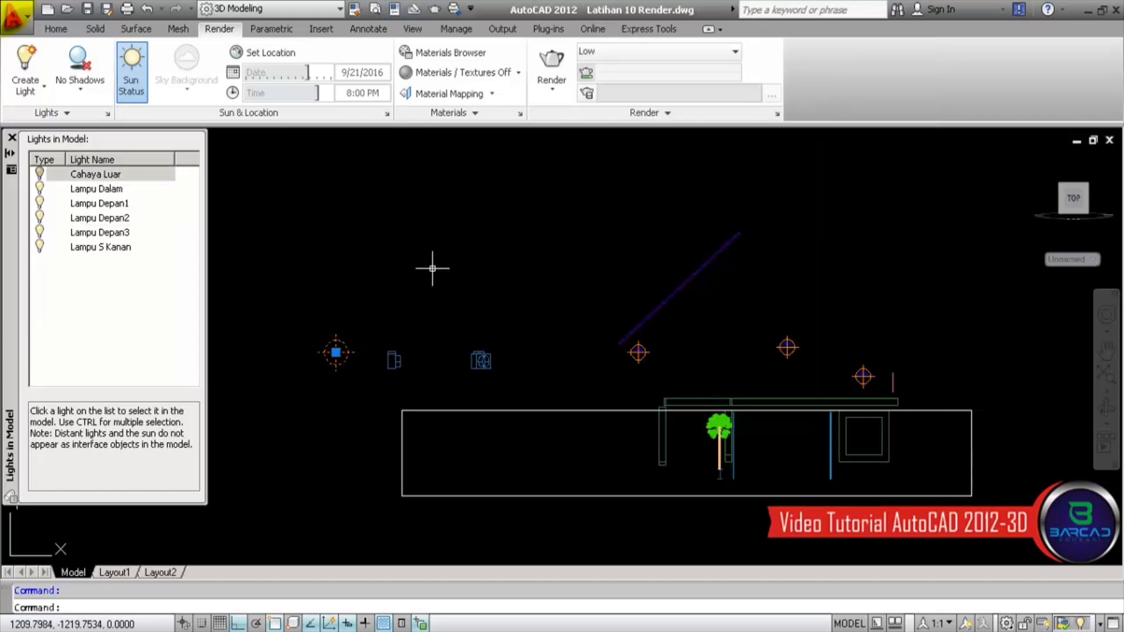
left_click(56, 29)
left_click(380, 51)
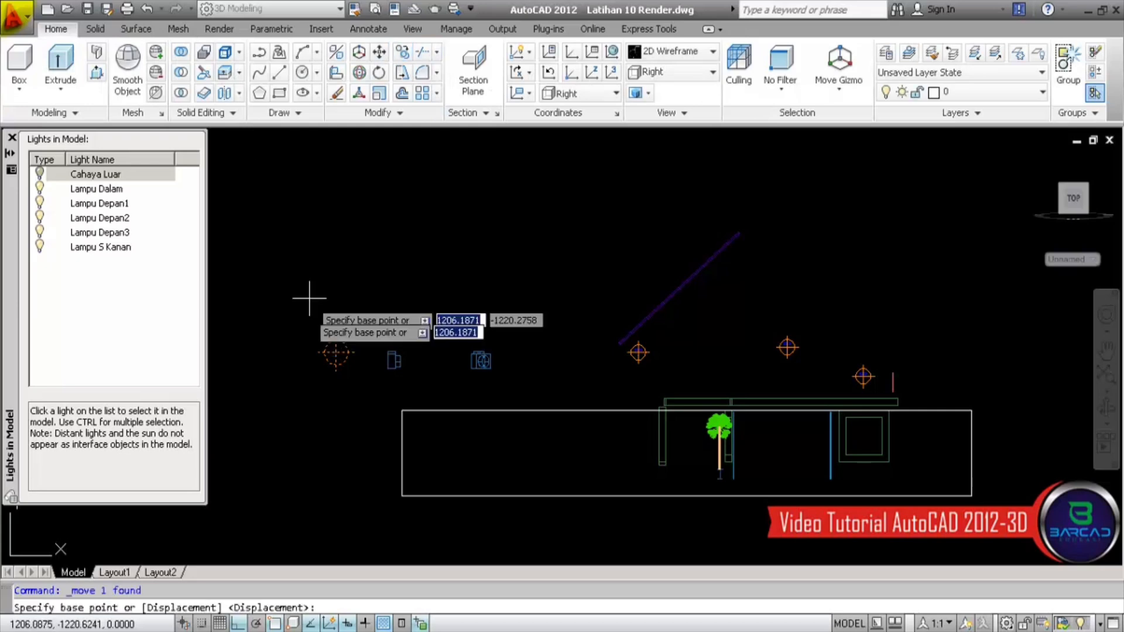
left_click(271, 484)
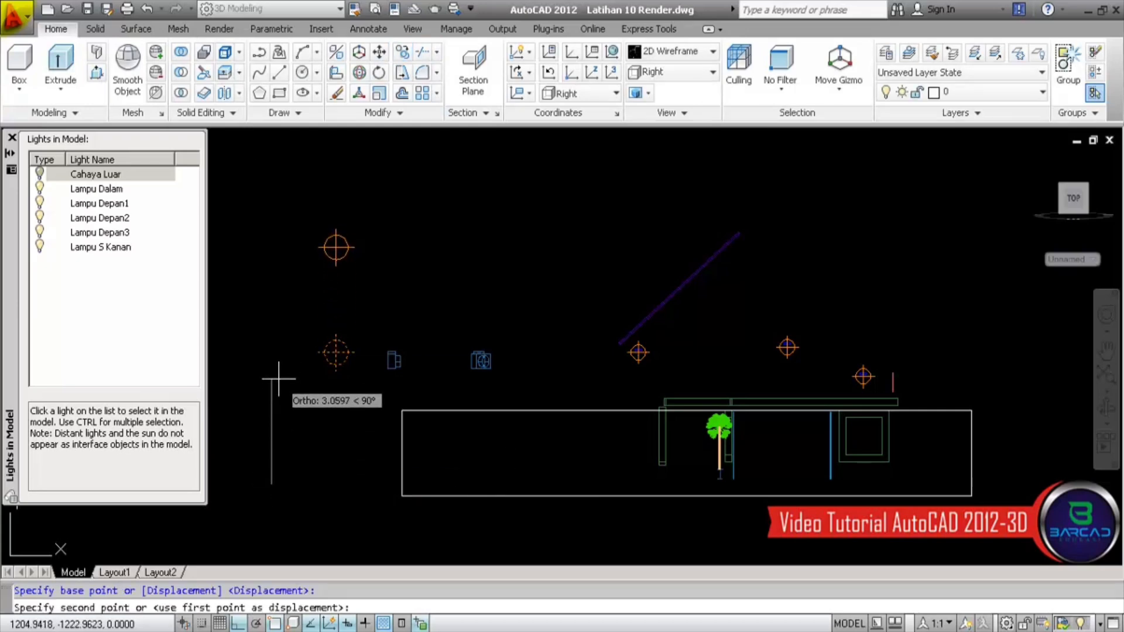
left_click(273, 337)
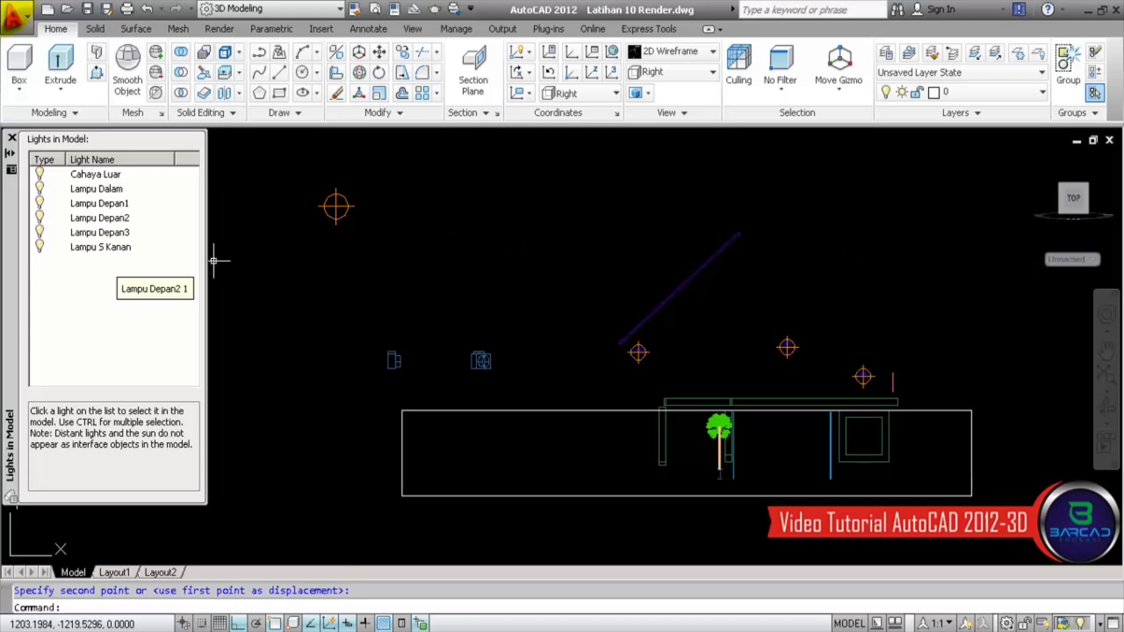
Step: Set the intensity factor of all lights from Cahaya Luar to Lampu S Kanan to 0.0002 and deselect them
double_click(95, 174)
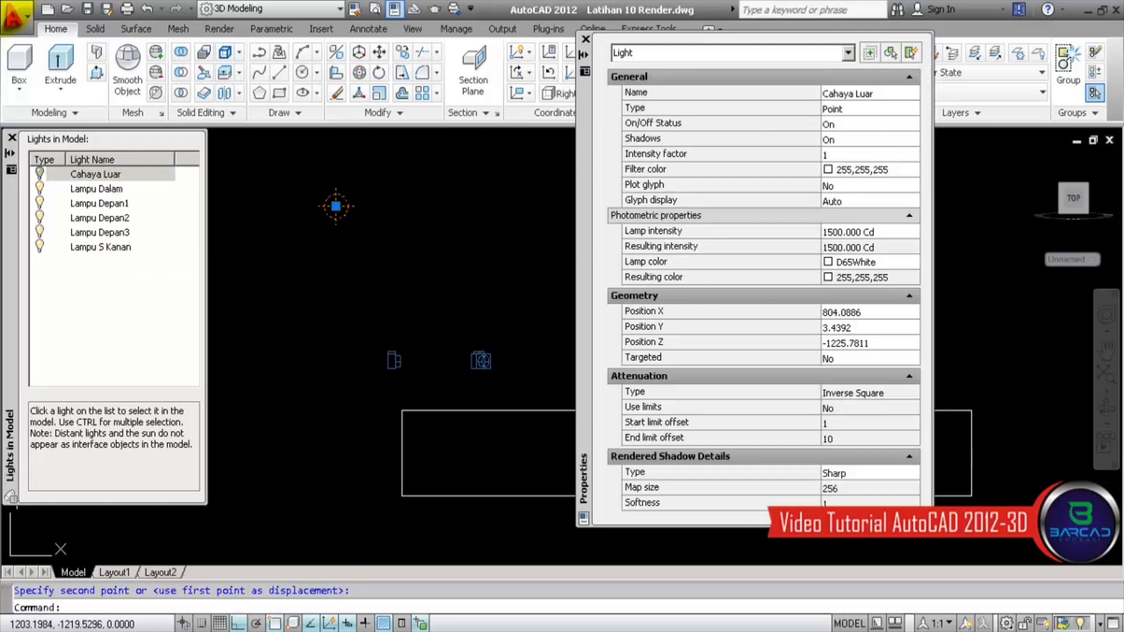
left_click(100, 247, "shift")
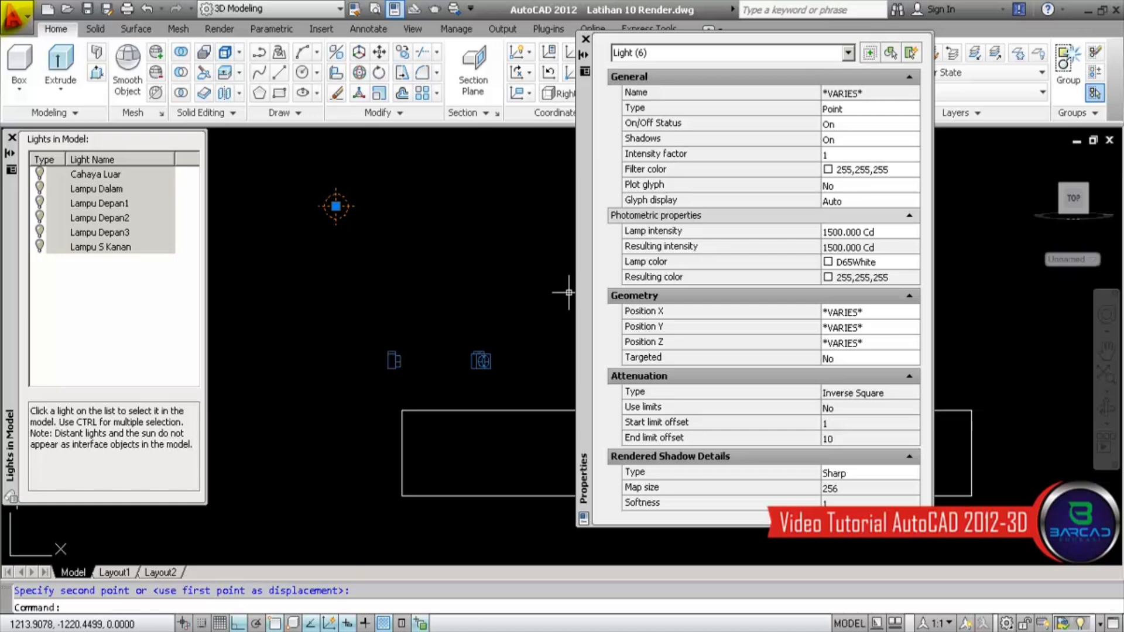
left_click(853, 142)
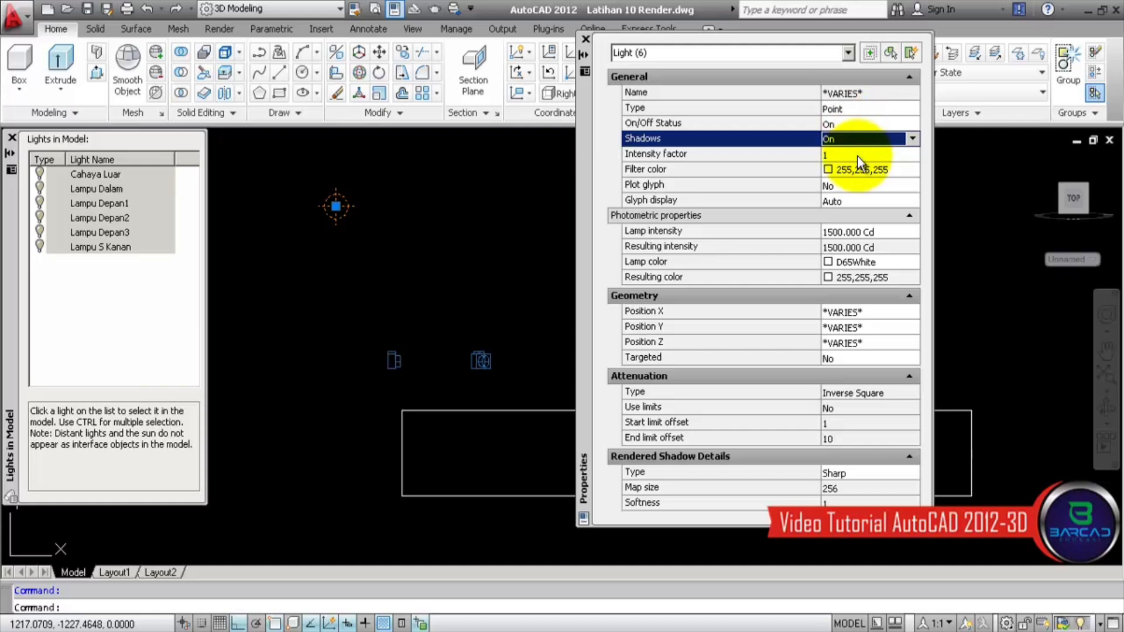
left_click(858, 154)
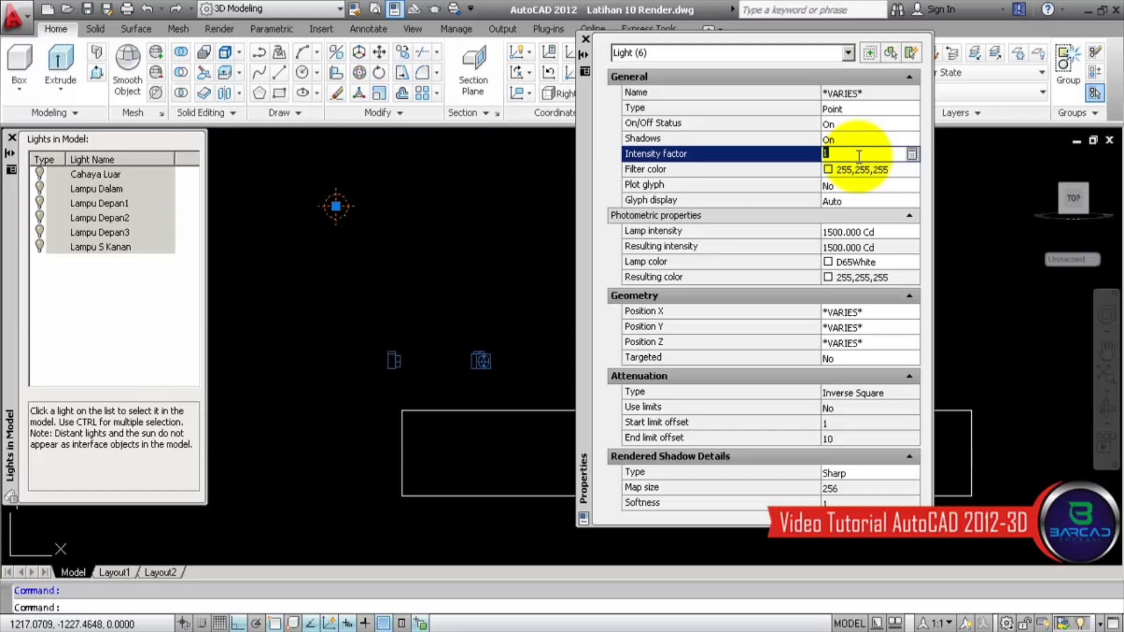
type(".0002")
left_click(858, 167)
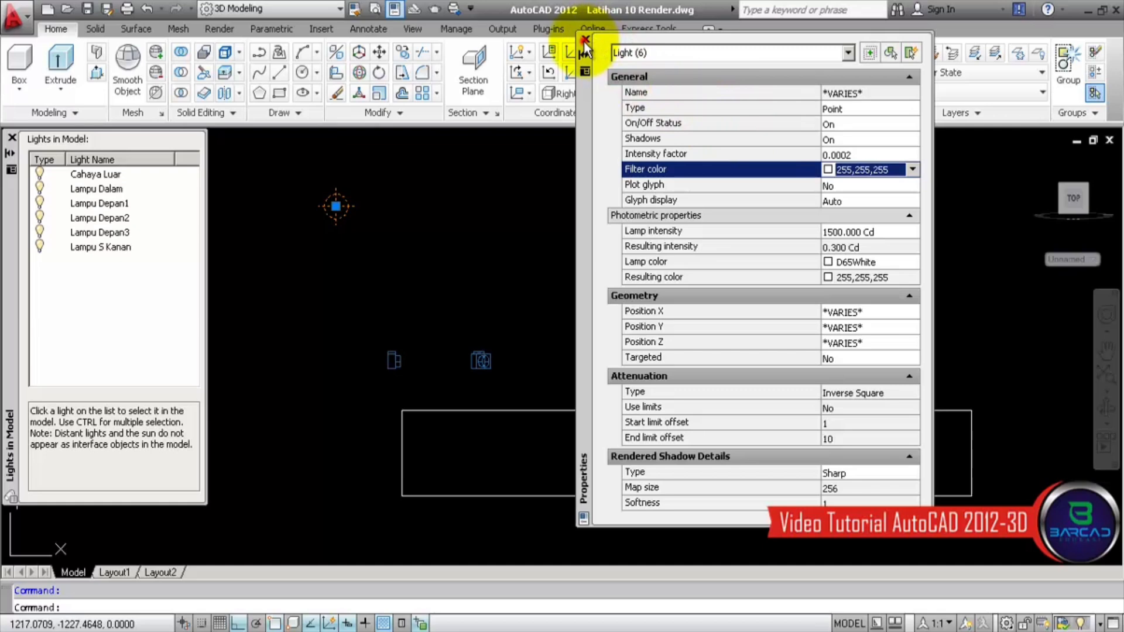
left_click(585, 41)
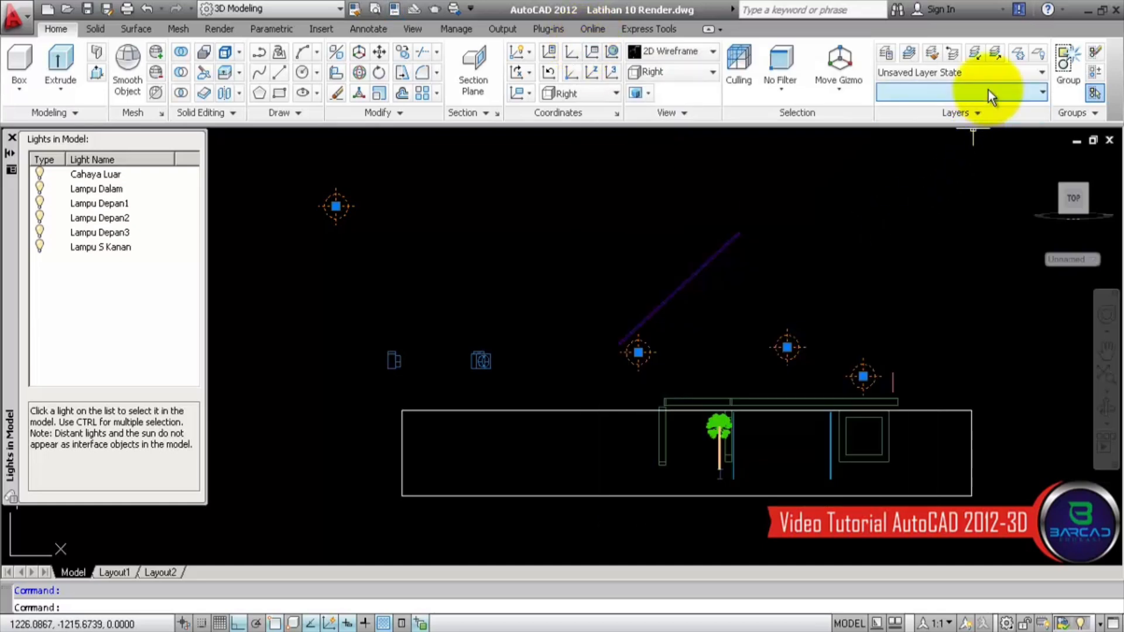
key("Escape")
Step: Turn on the layers Atap, Kaca, Kusen, Lantai, Plafond DALAM, Plafond DEPAN, Pondasi, Rumput and Tembok, and switch to the Front view
left_click(1008, 90)
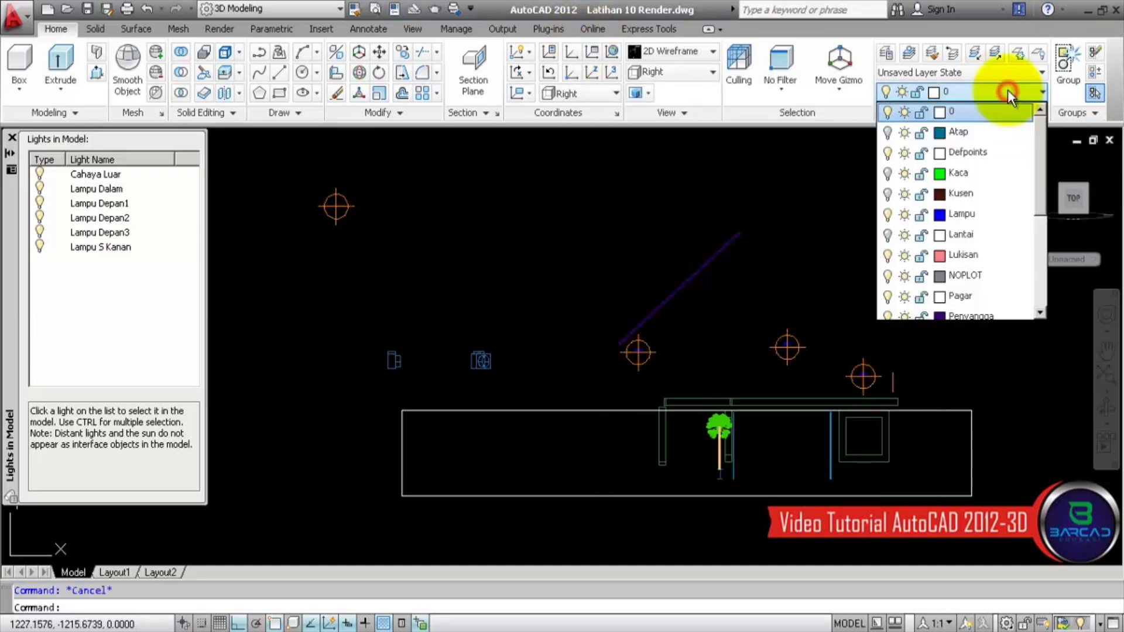
left_click(888, 133)
left_click(888, 172)
left_click(888, 194)
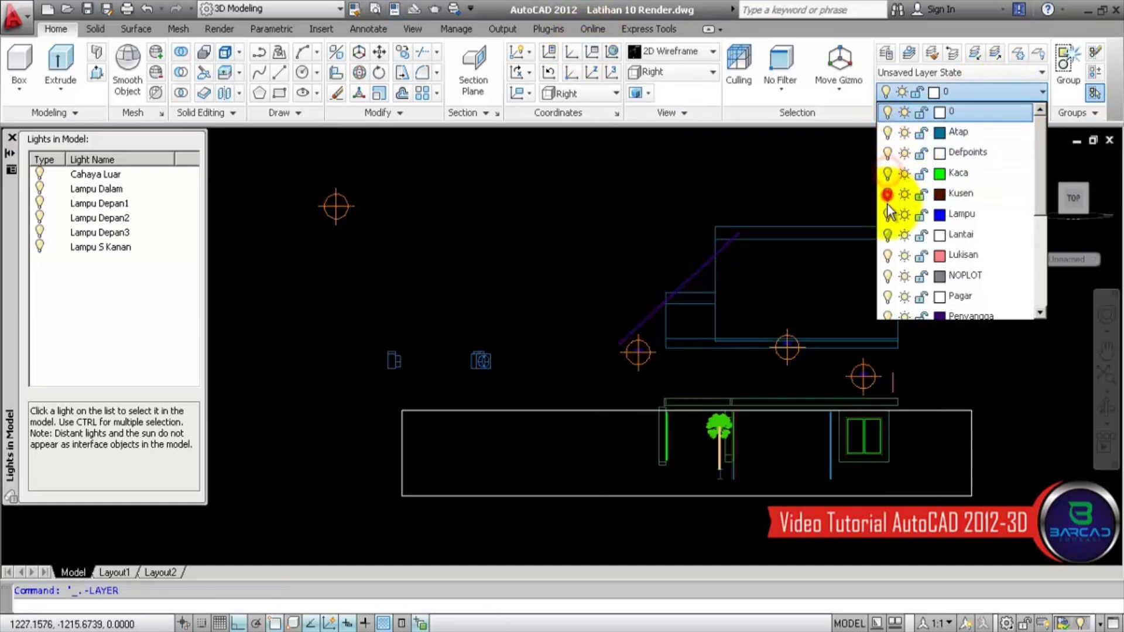
left_click(887, 235)
scroll(894, 234, "down", 3)
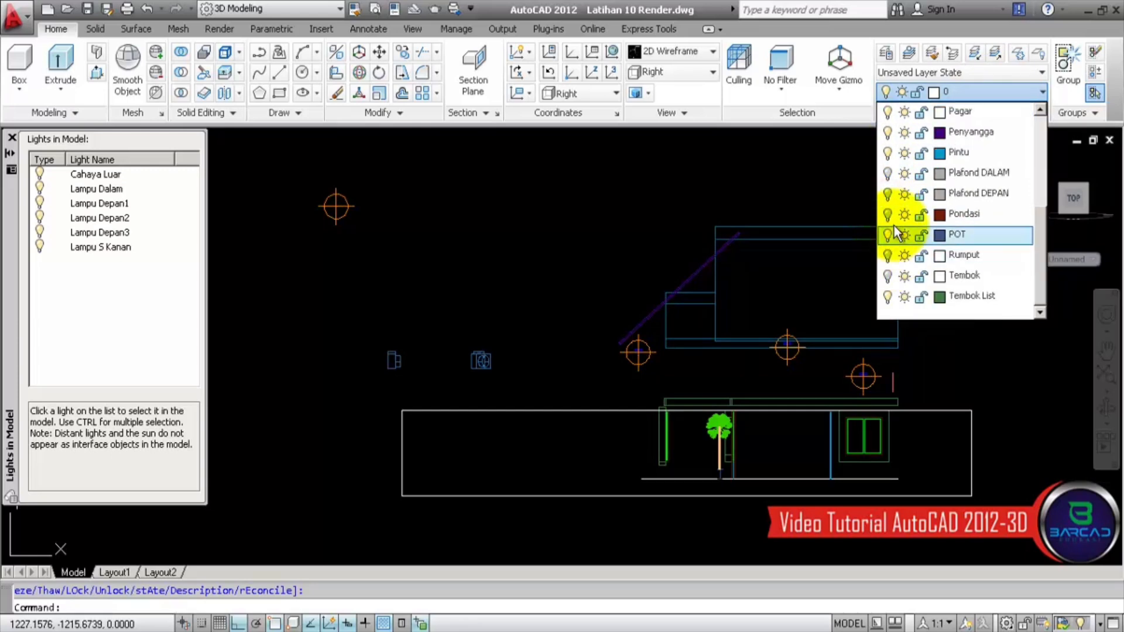
left_click(888, 173)
left_click(888, 194)
left_click(887, 214)
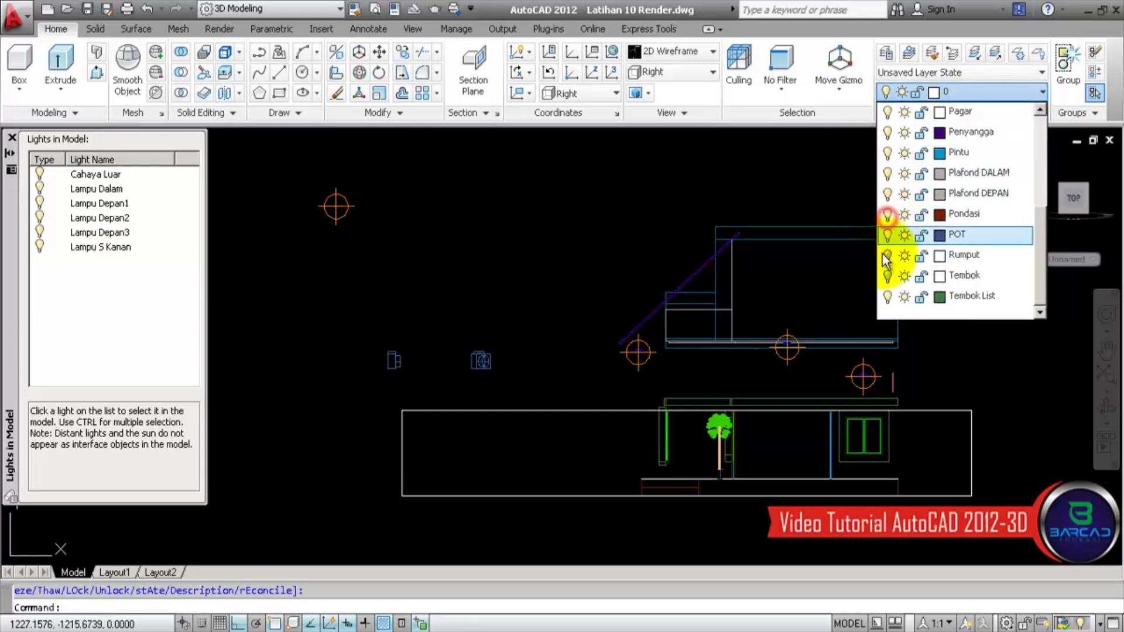
left_click(888, 255)
left_click(888, 276)
left_click(974, 93)
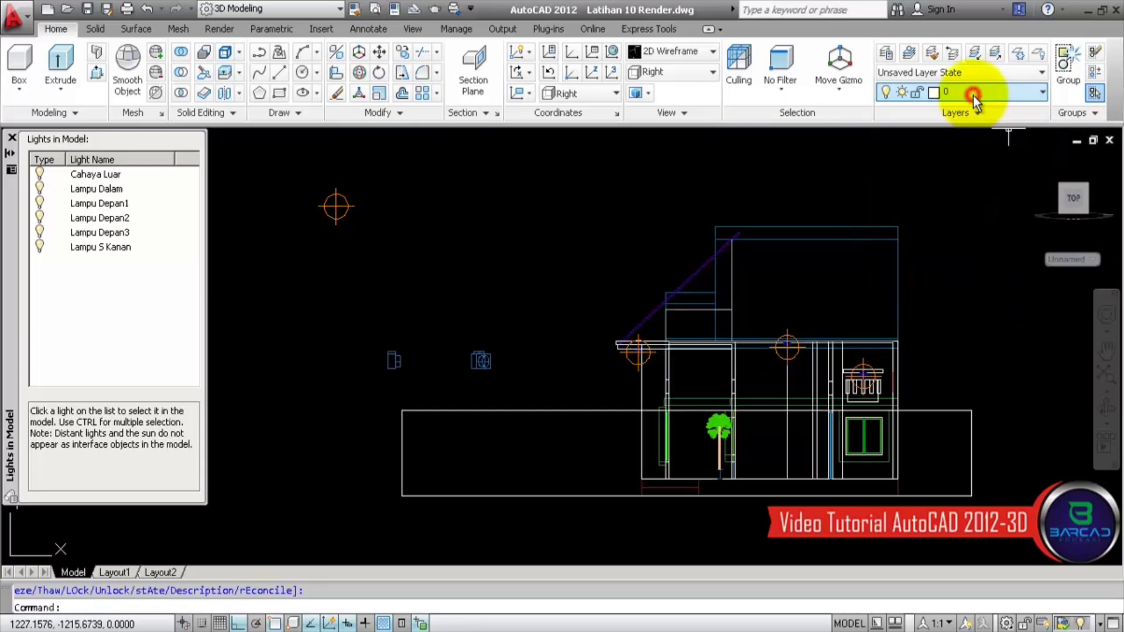
left_click(714, 73)
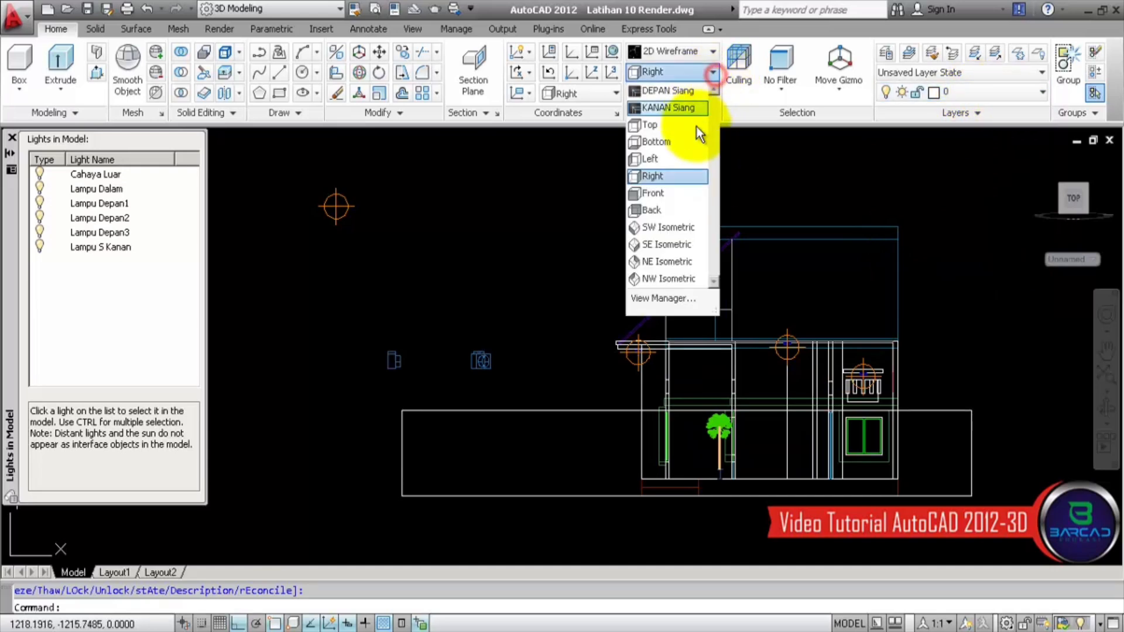
left_click(689, 193)
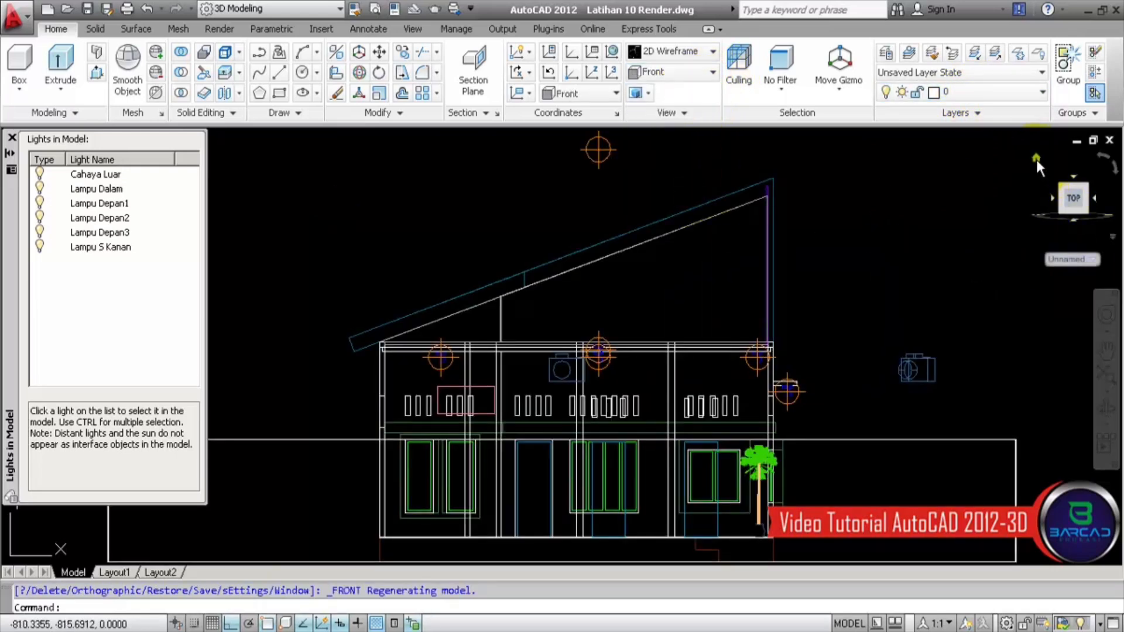
Step: Switch the front view of the house to perspective projection and the Realistic visual style
right_click(1036, 160)
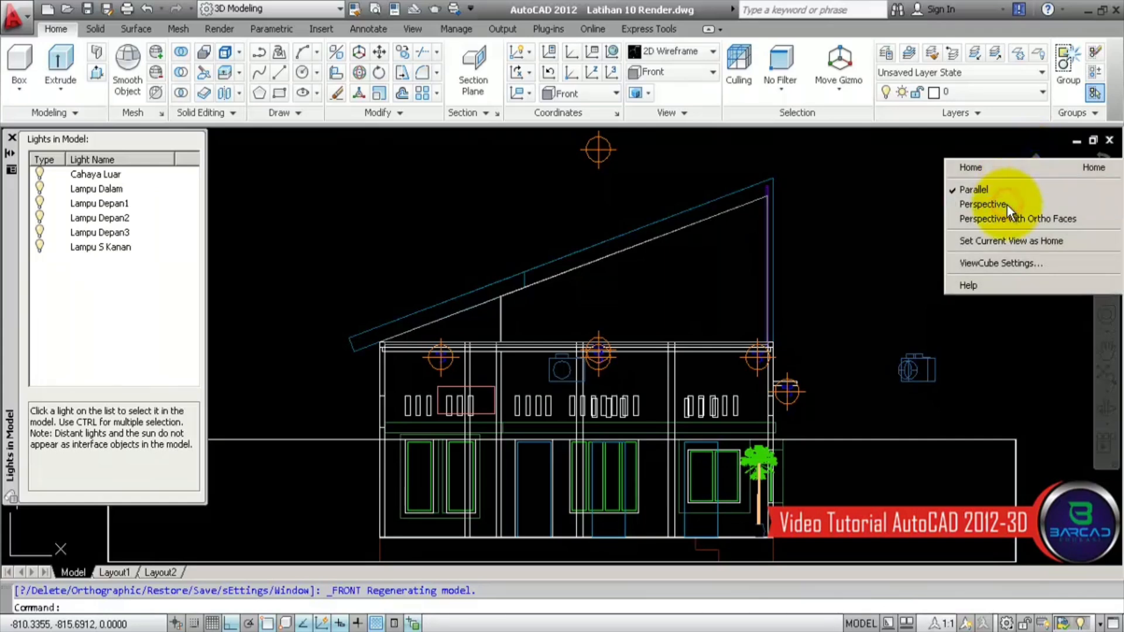
left_click(1007, 204)
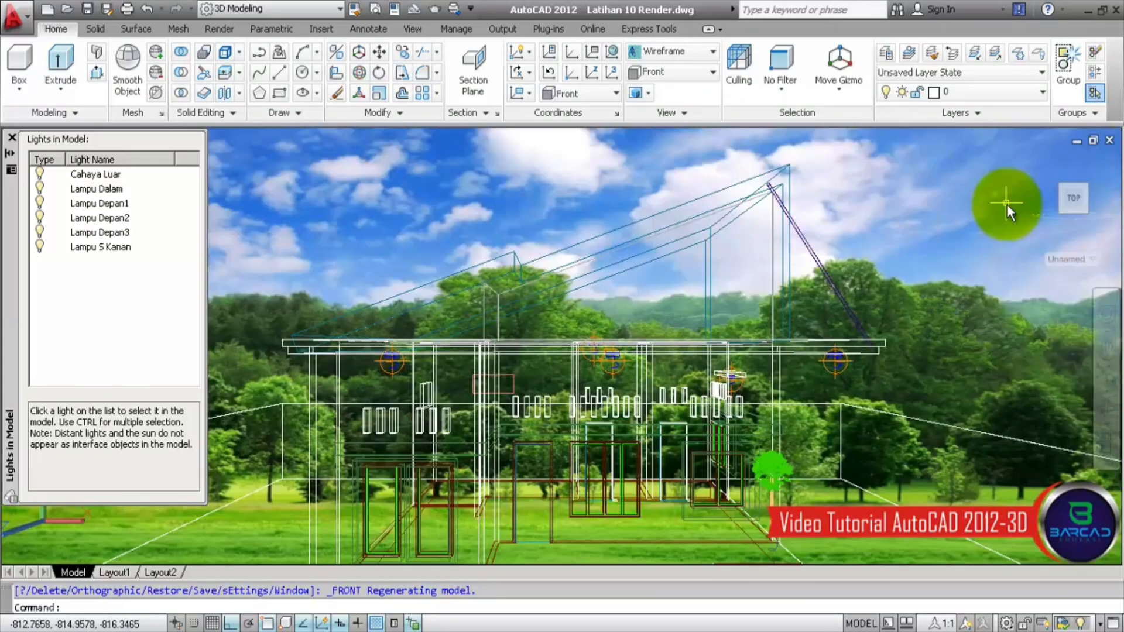
left_click(670, 49)
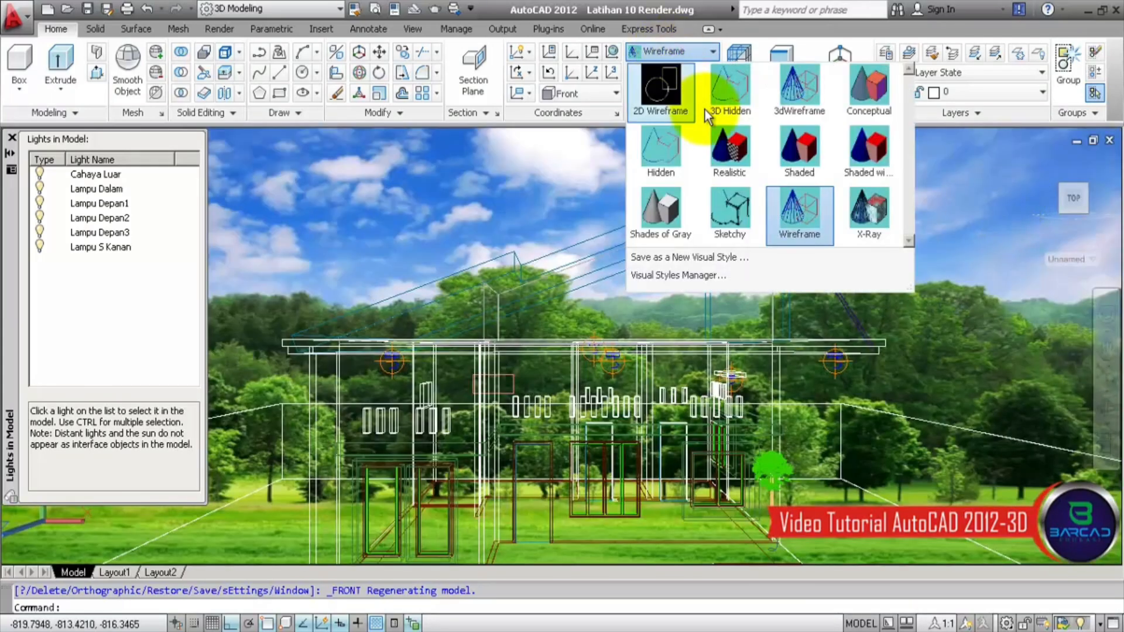
left_click(740, 159)
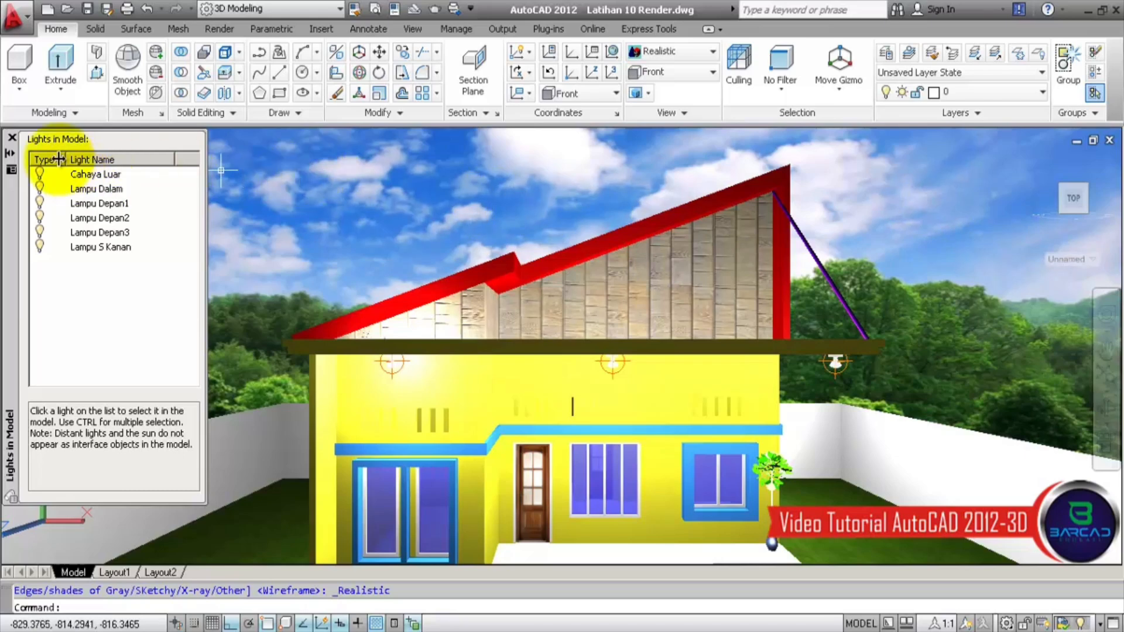
Step: Close the list of lights and check the sun's status, date and time in the Sun Properties
left_click(12, 138)
left_click(218, 29)
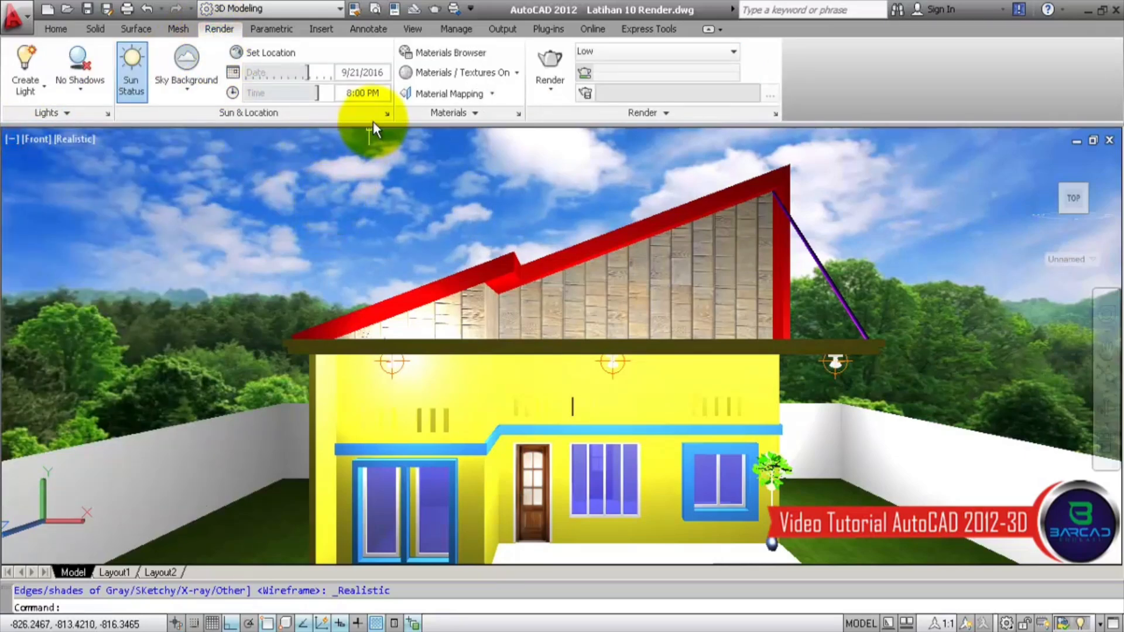
left_click(387, 114)
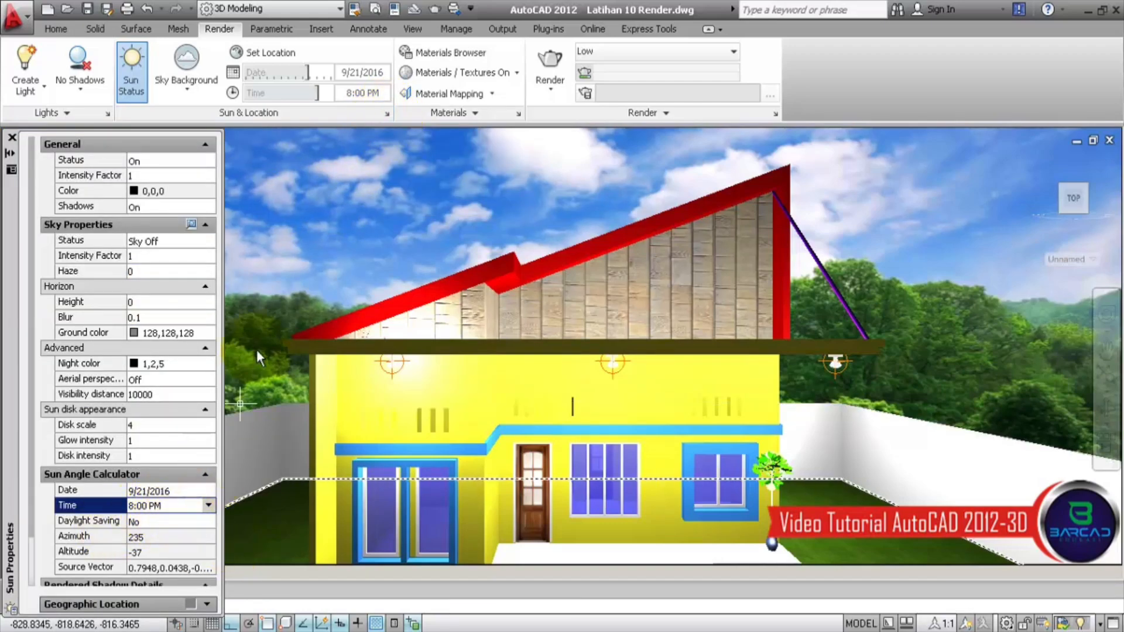
left_click(12, 137)
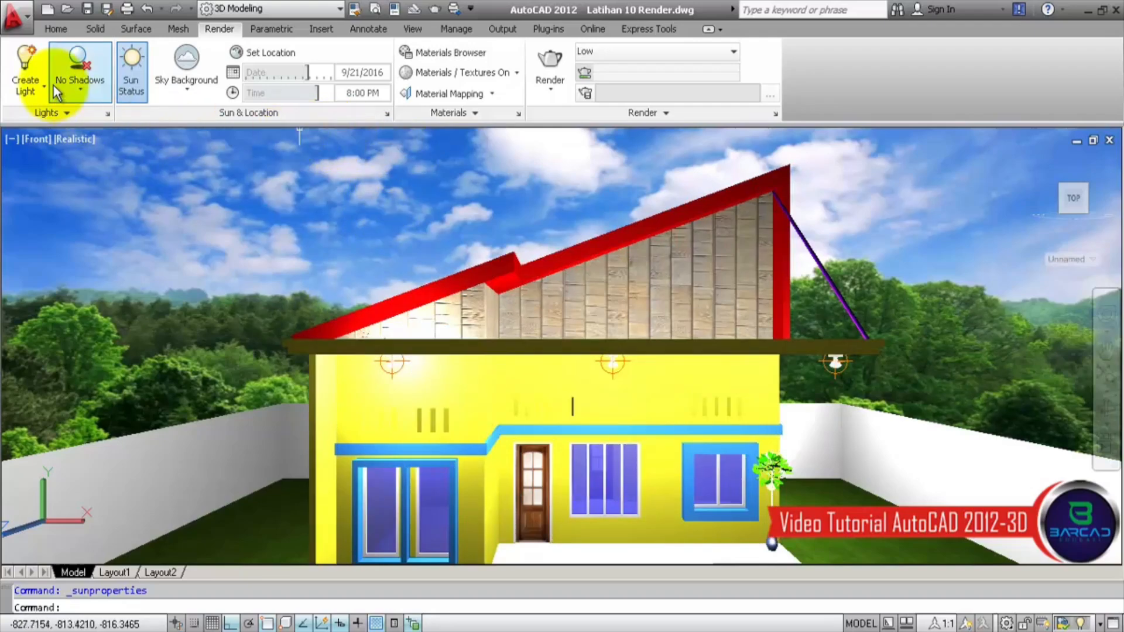
Step: Start a new model view from the current display in the View Manager and name it DEPAN Malam
left_click(56, 28)
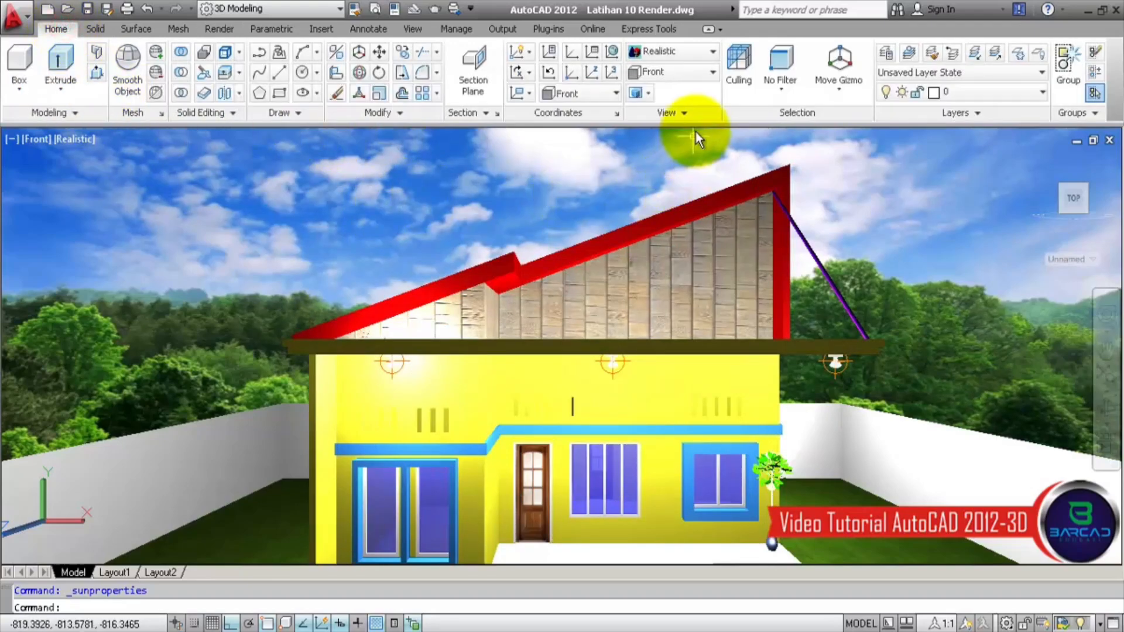
left_click(712, 72)
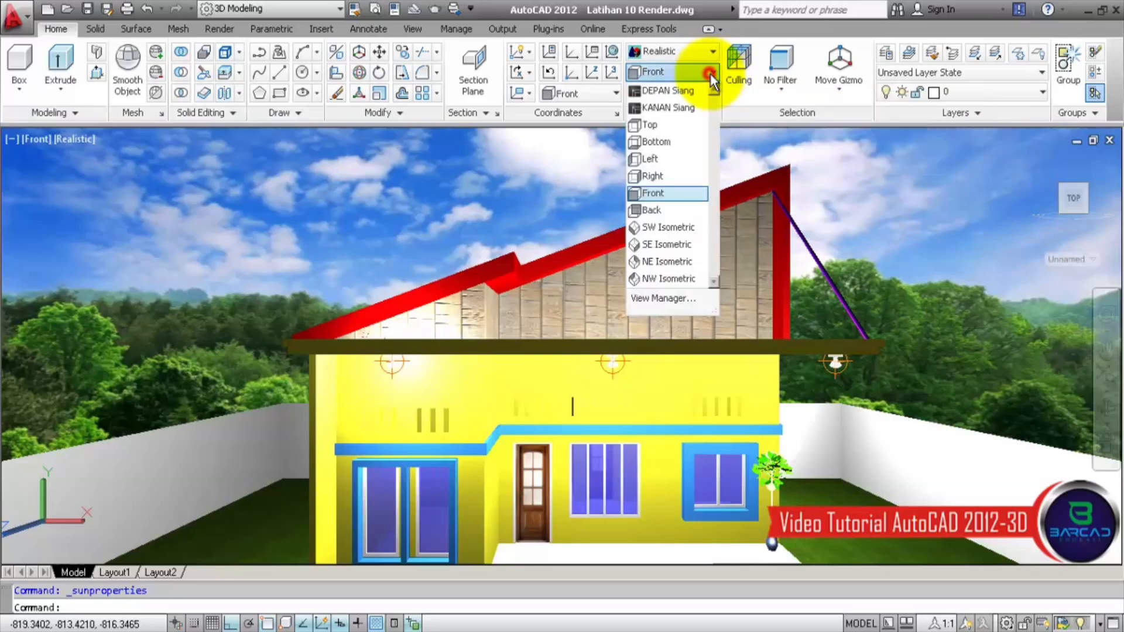
left_click(694, 300)
left_click(616, 100)
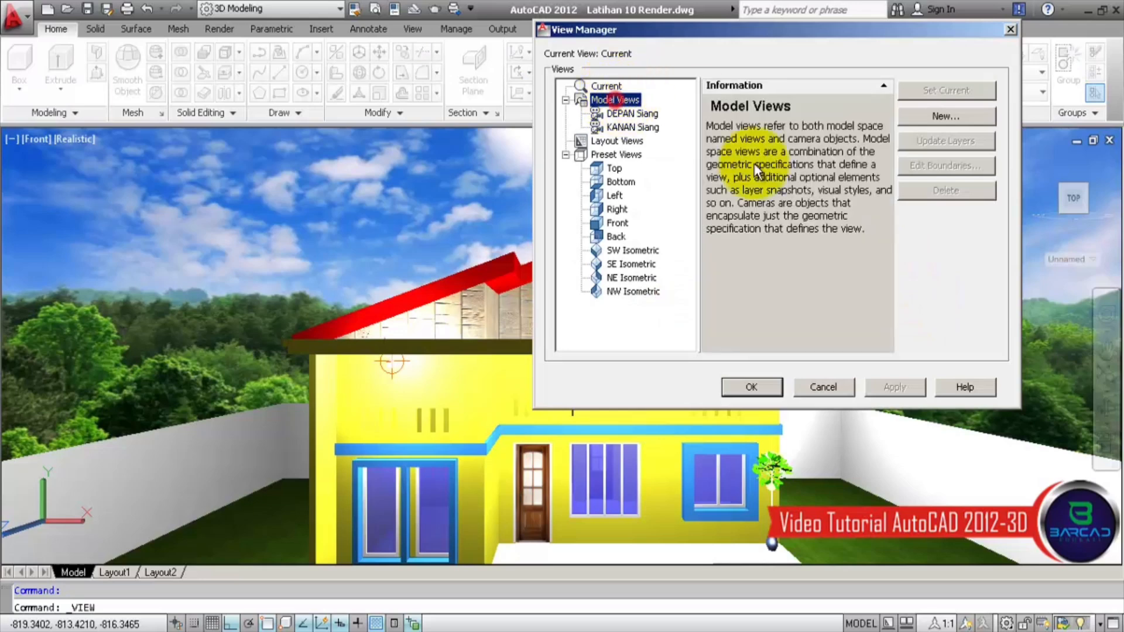
left_click(979, 117)
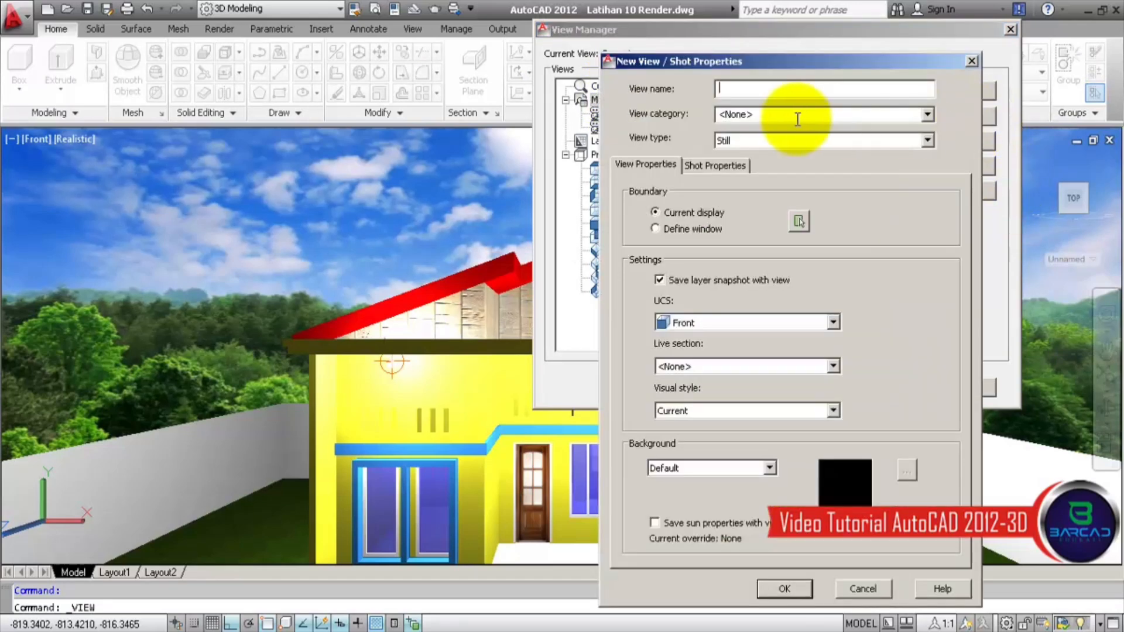
type("DEPAN Malam")
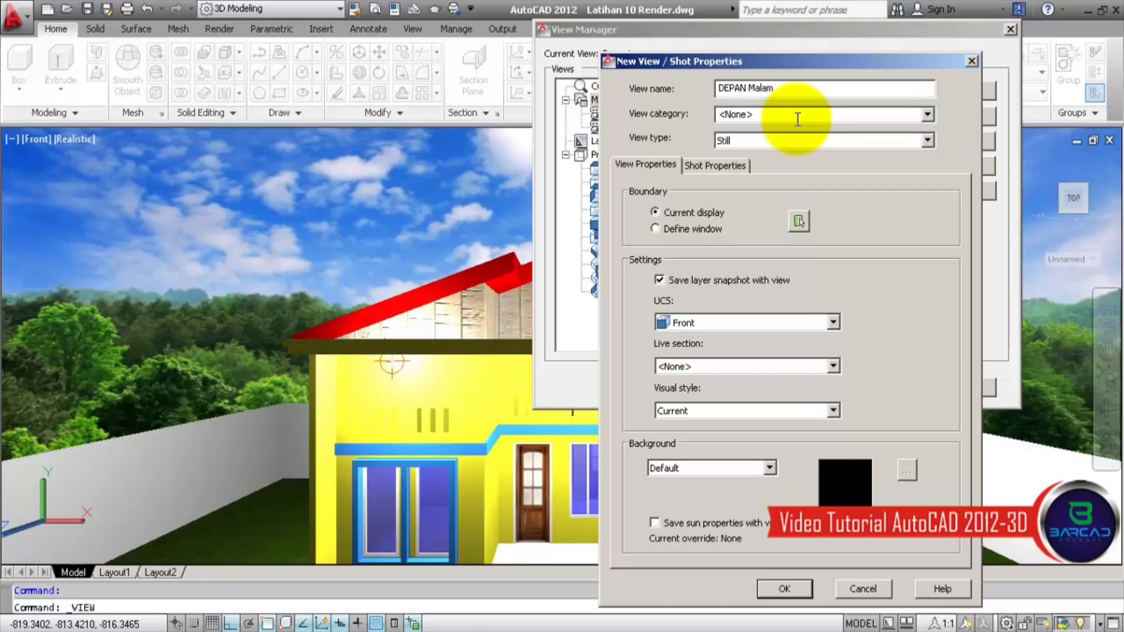
Step: Give the new view a solid background in index color 18
left_click(770, 468)
left_click(756, 494)
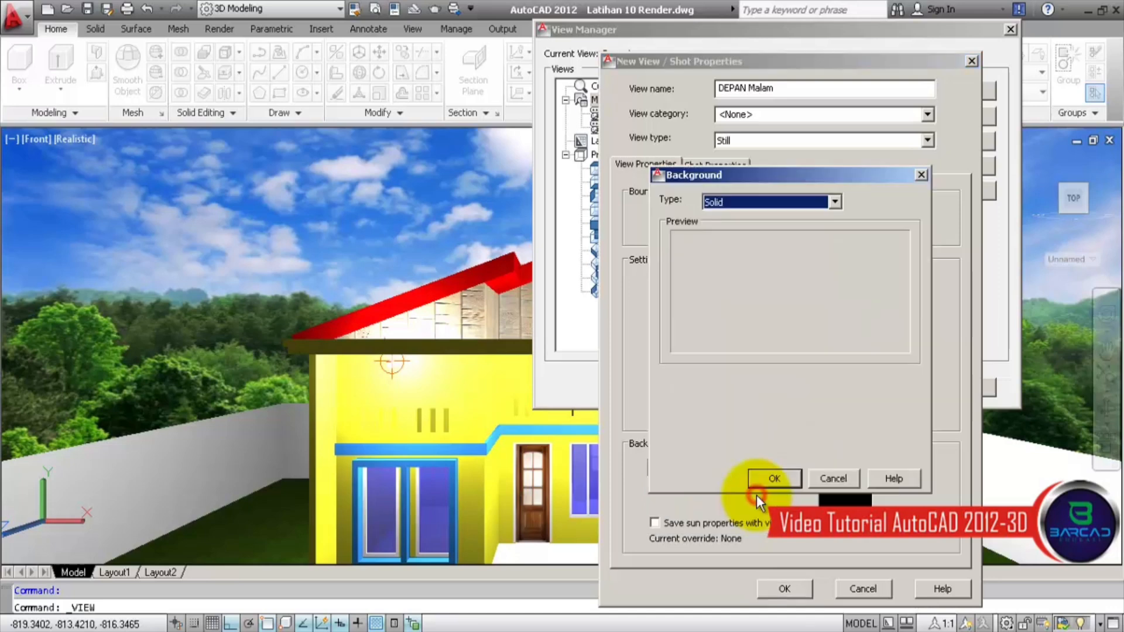
left_click(786, 429)
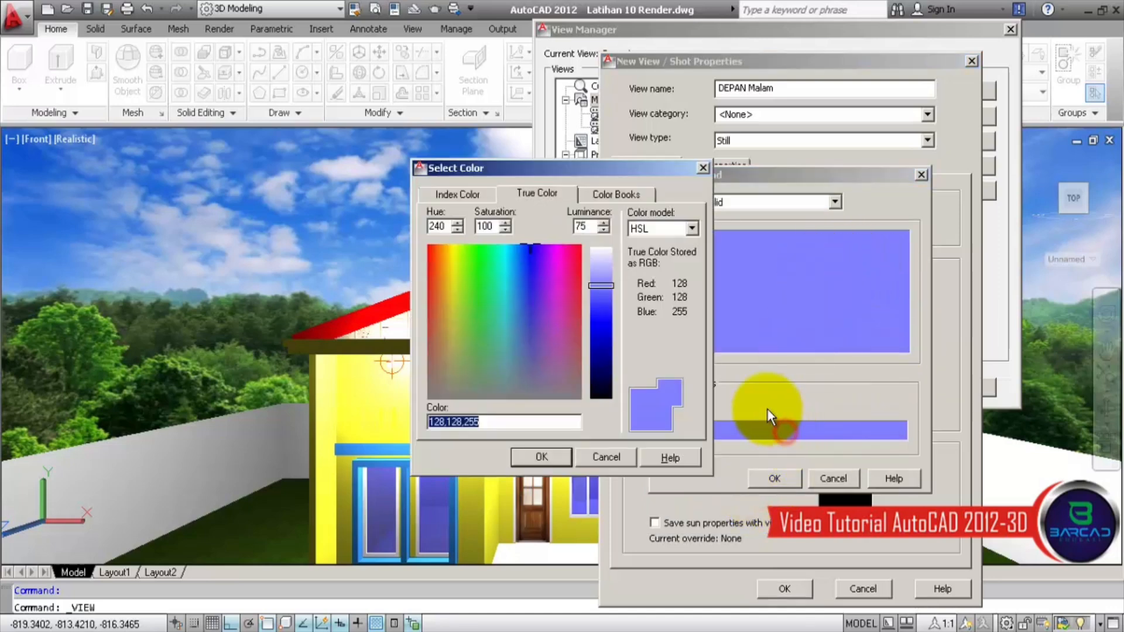
left_click(438, 195)
left_click(431, 224)
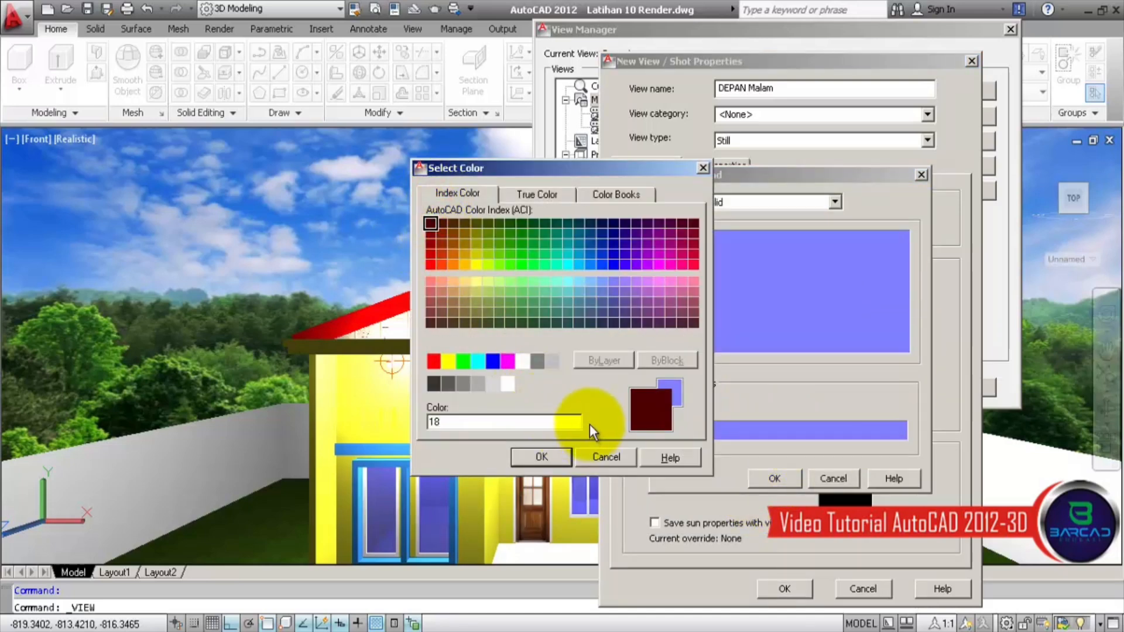
left_click(560, 460)
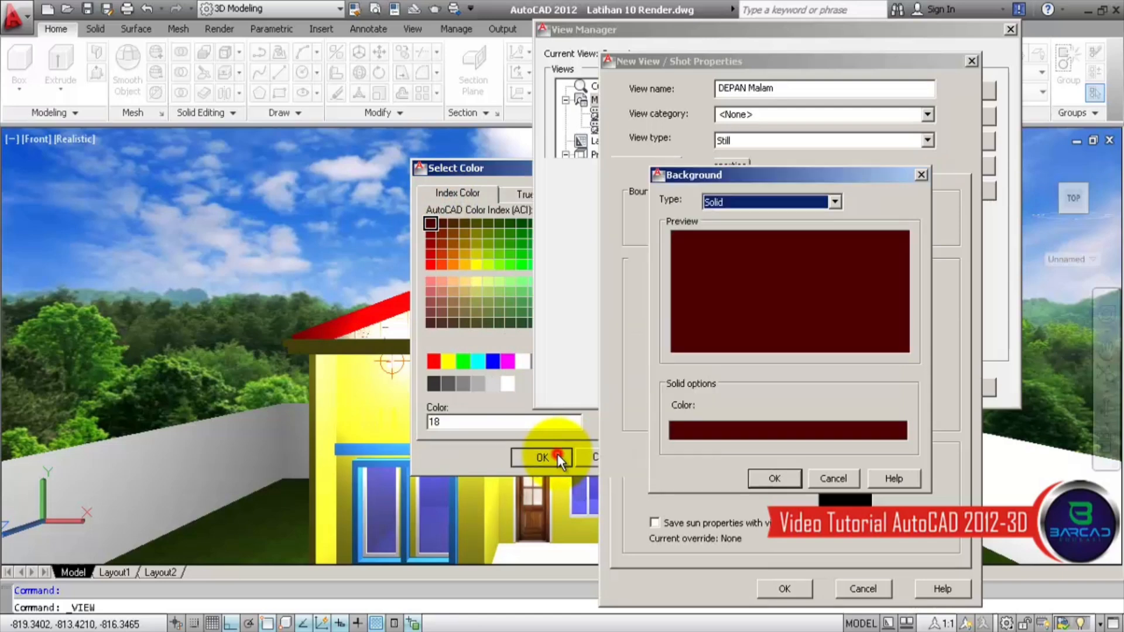
left_click(786, 482)
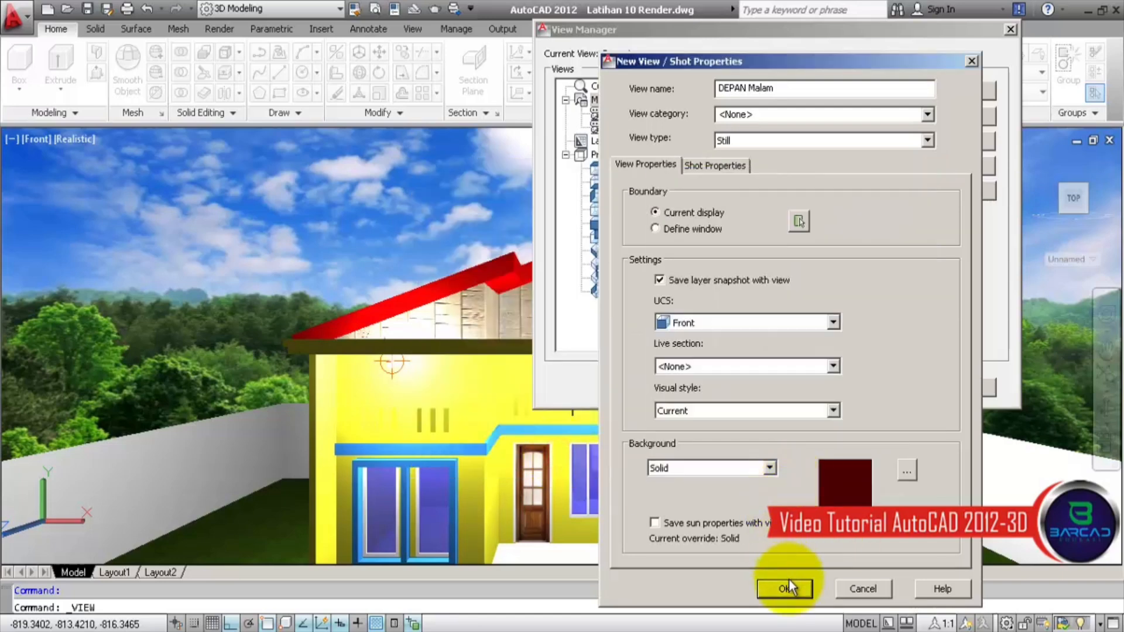
Step: Include the sun properties in the view DEPAN Malam, create it and apply it as the current view
left_click(656, 523)
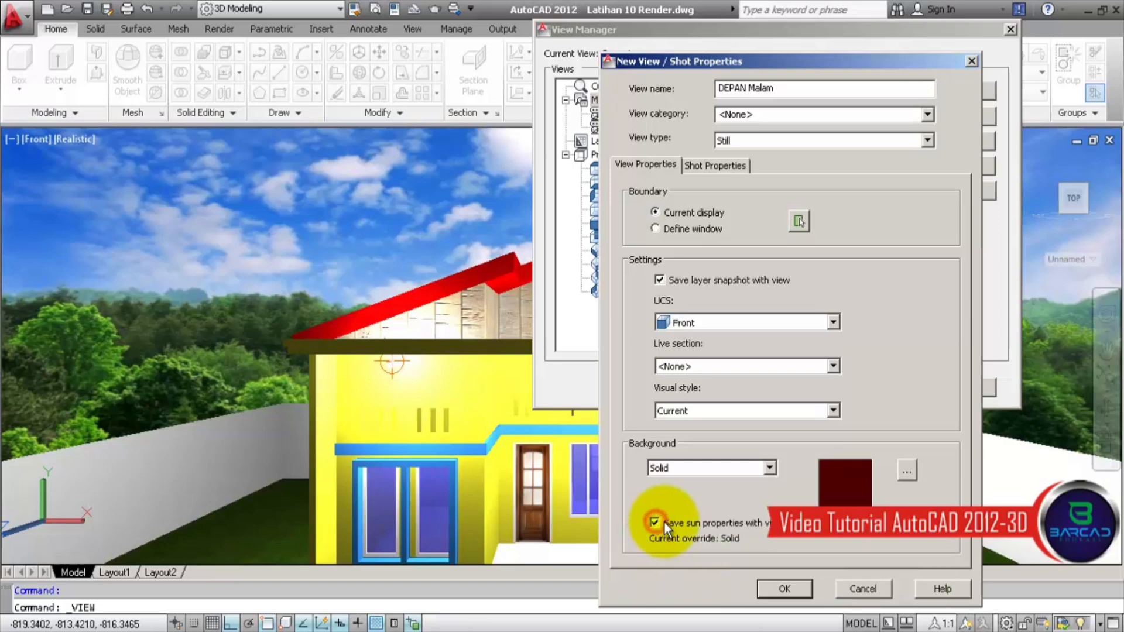
left_click(784, 589)
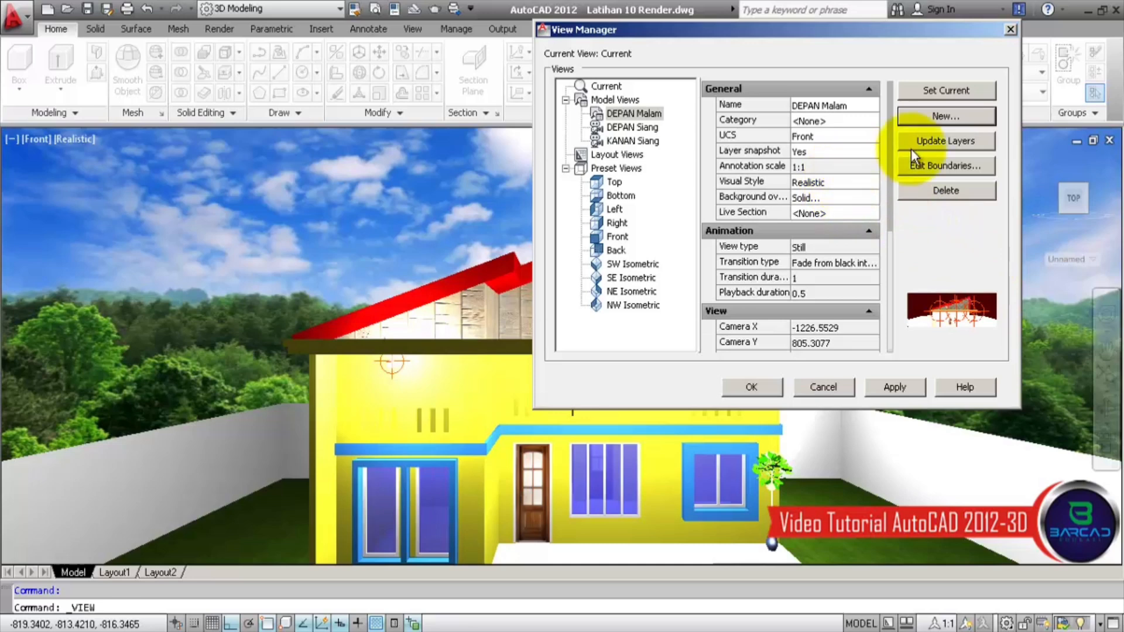
left_click(953, 94)
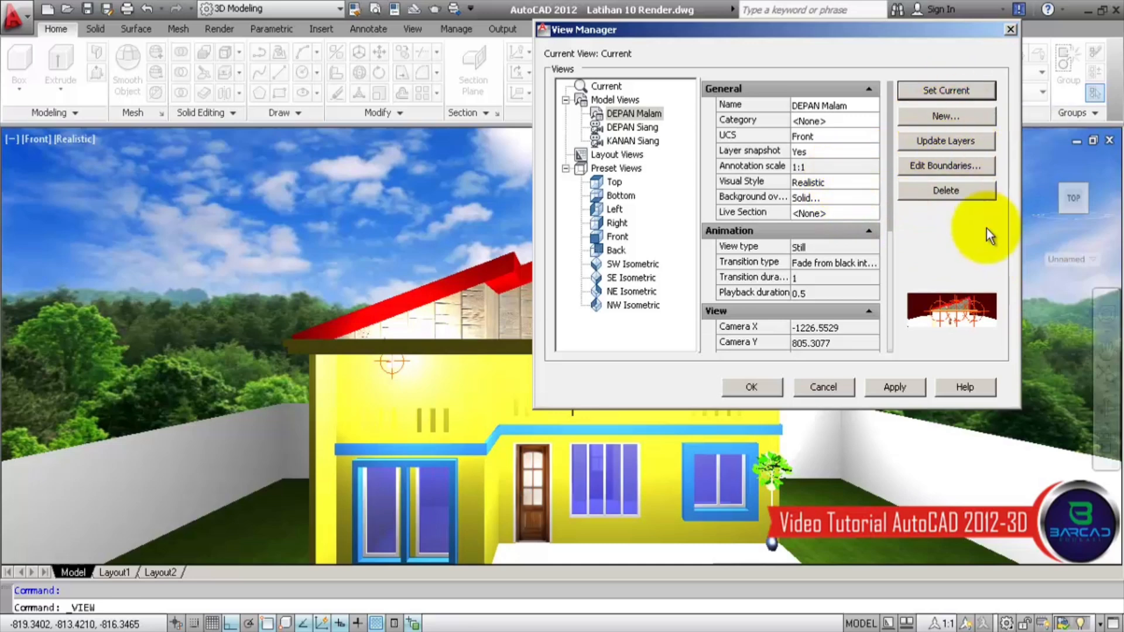
left_click(914, 388)
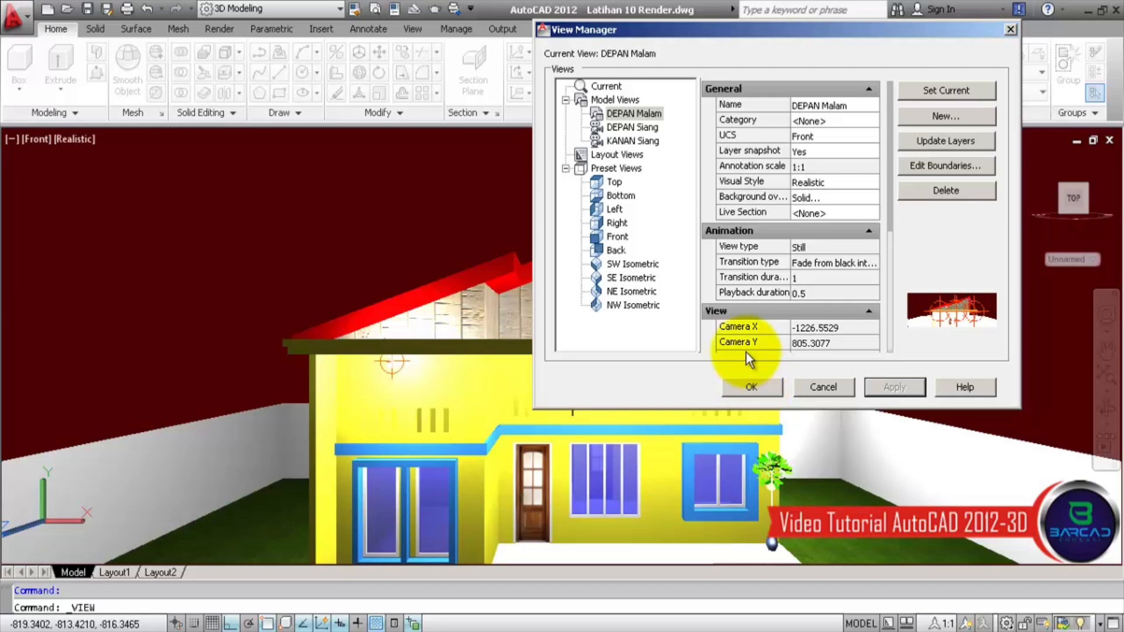
Step: Apply the view DEPAN Siang as current to compare it with DEPAN Malam
left_click(647, 114)
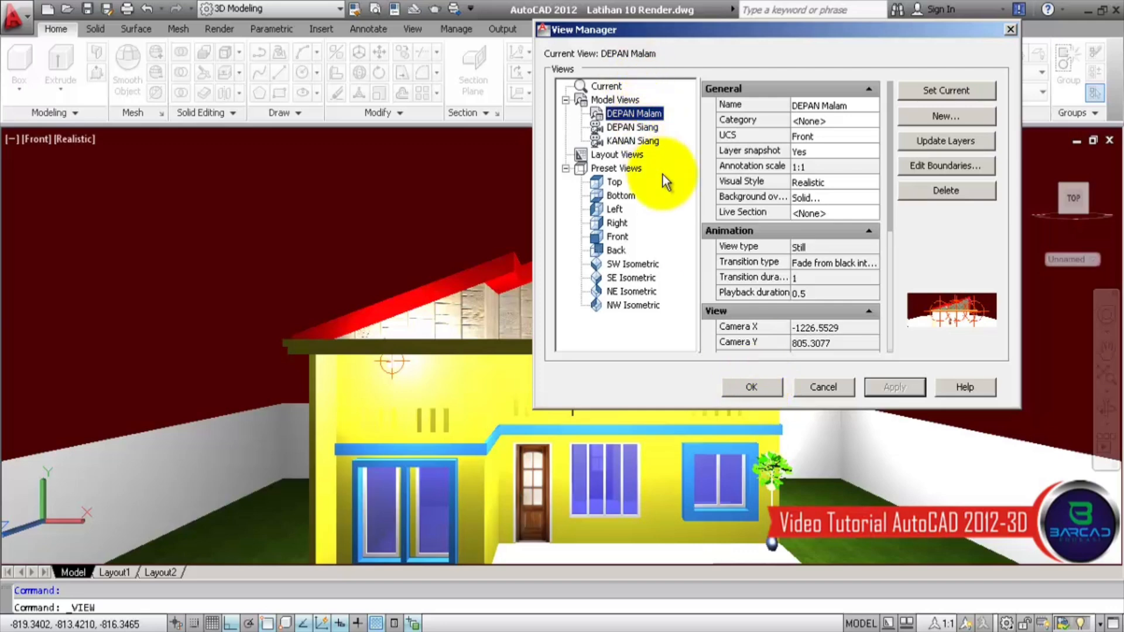
left_click(654, 135)
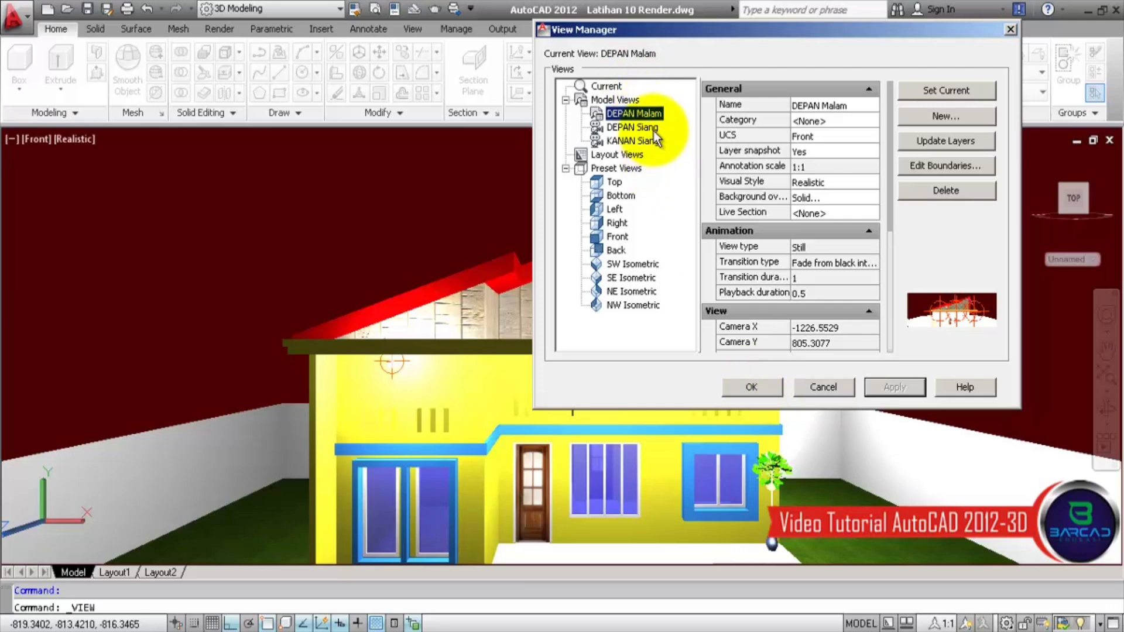
left_click(952, 90)
left_click(910, 391)
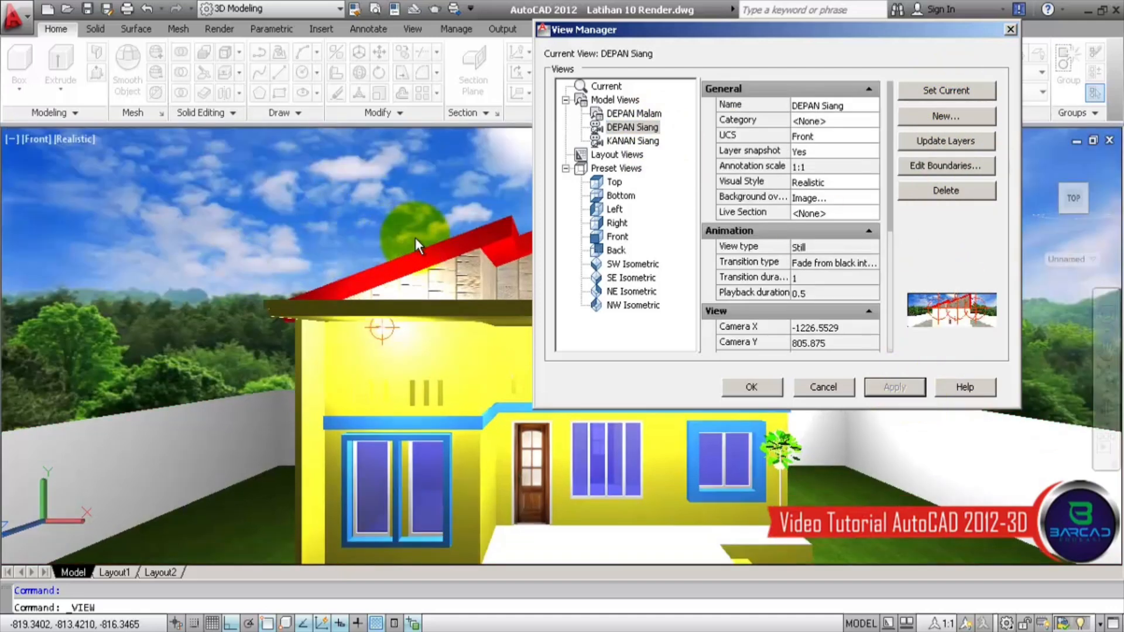
Step: Make DEPAN Malam the current view again and close the View Manager
left_click(656, 115)
left_click(942, 91)
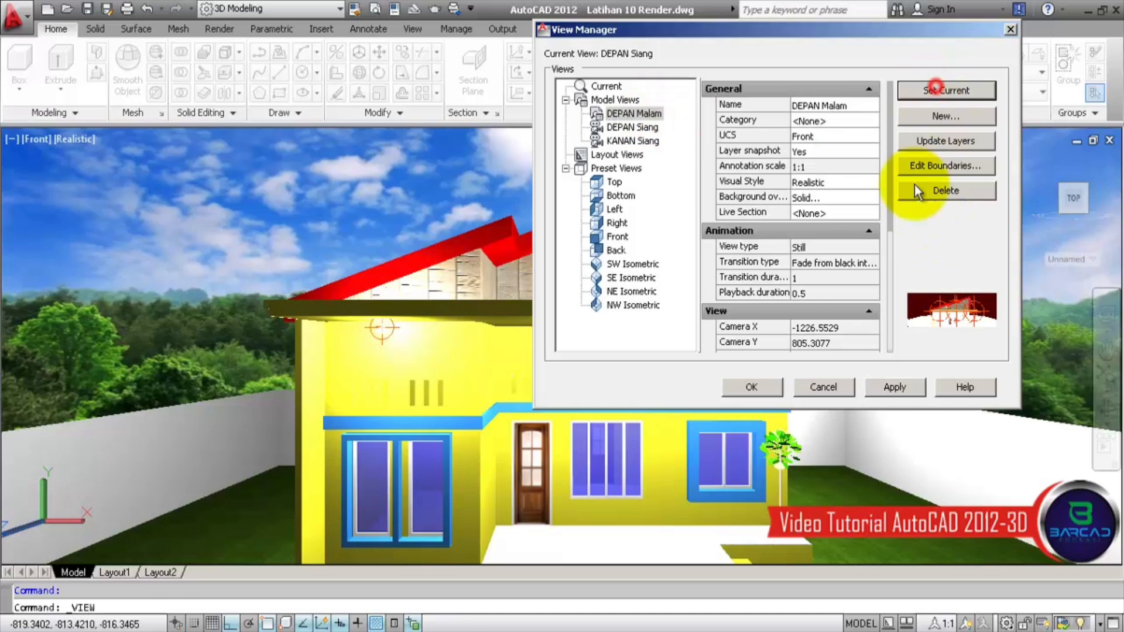
left_click(888, 389)
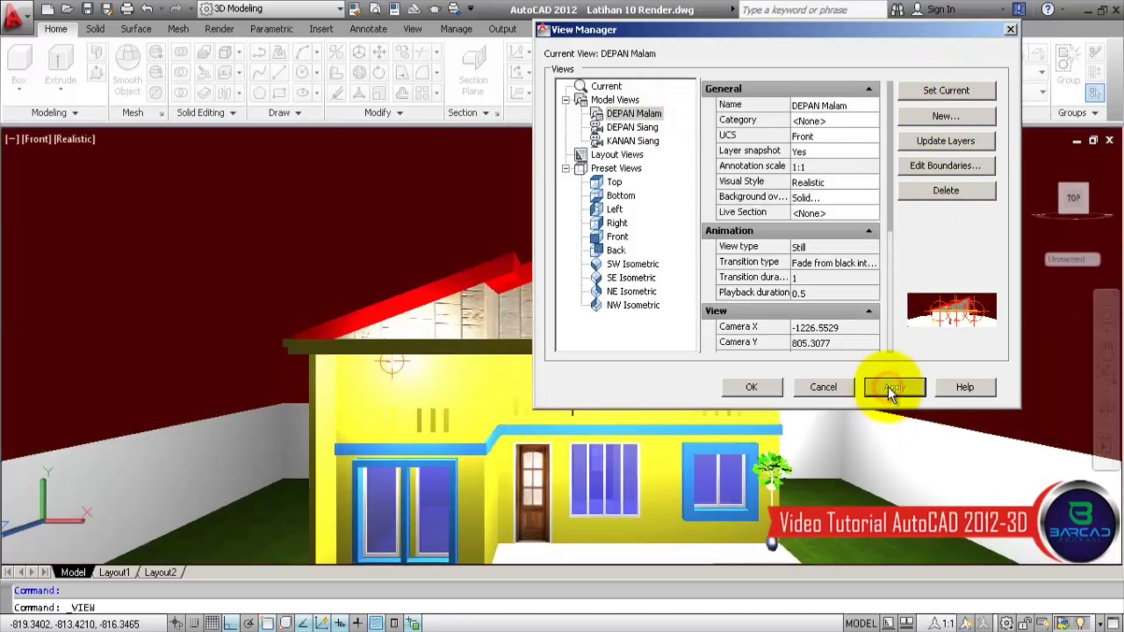
left_click(745, 388)
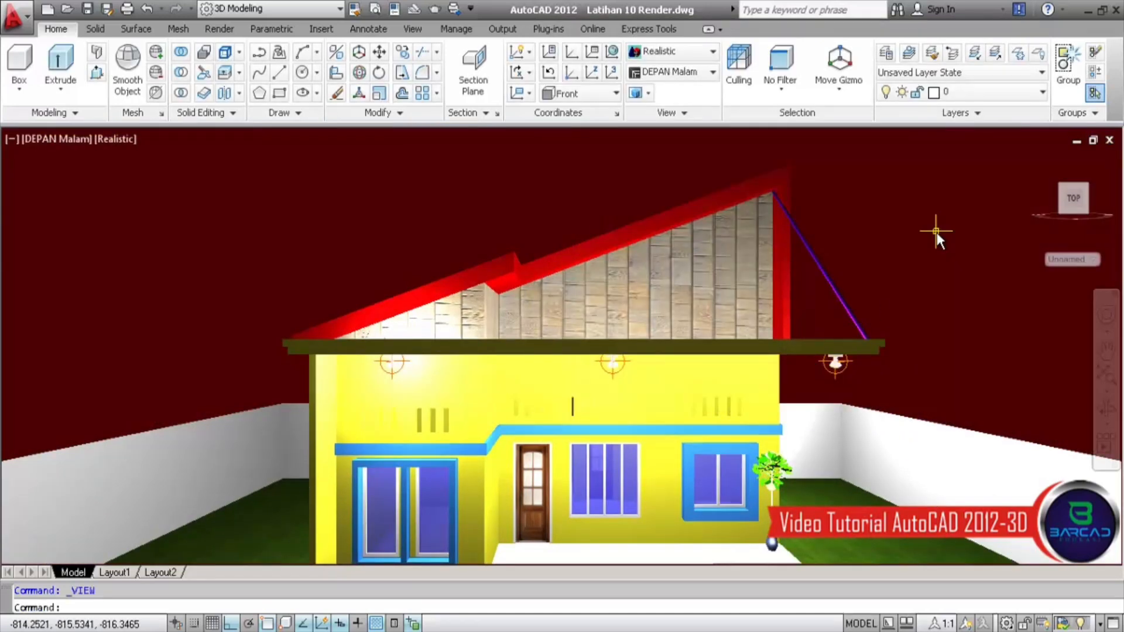
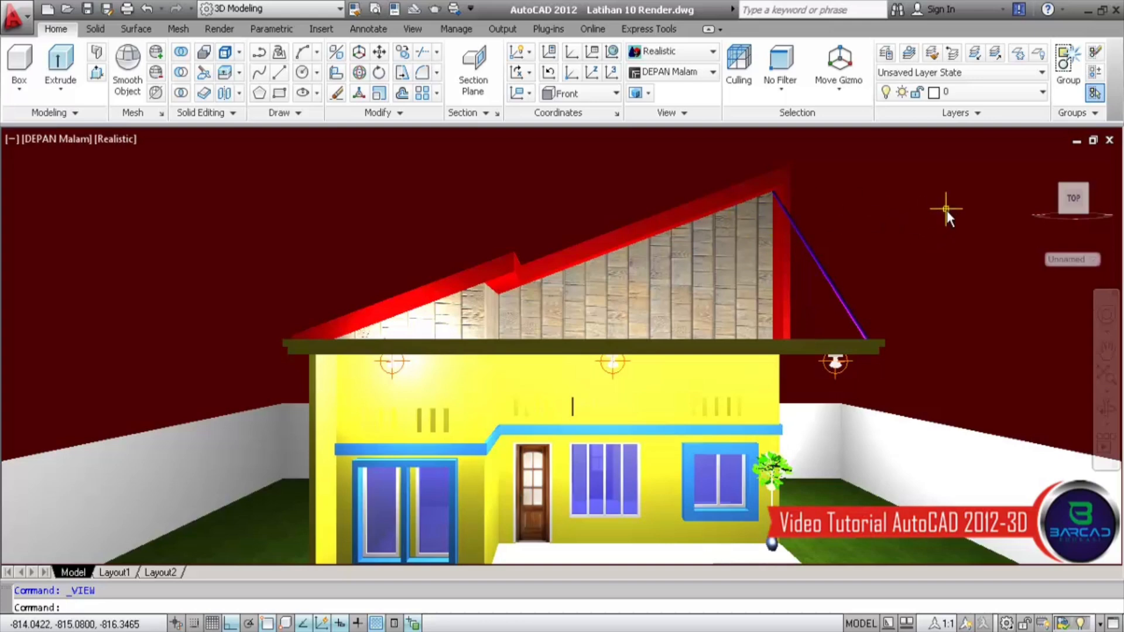
Step: Switch the model to the 2D Wireframe visual style and the Top view
left_click(679, 51)
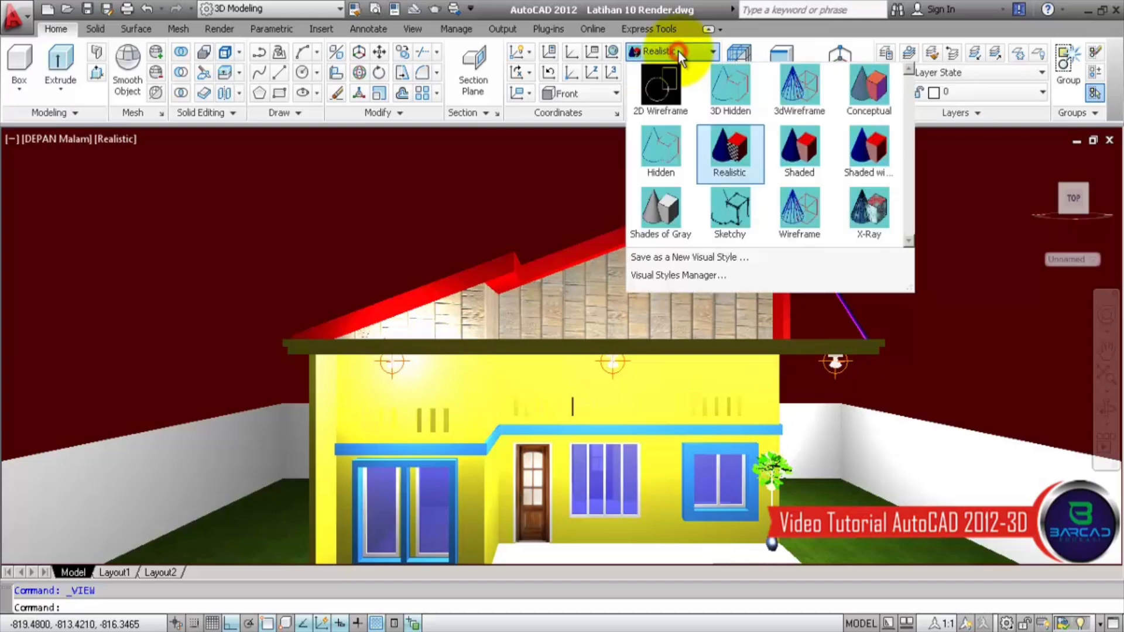
left_click(668, 89)
left_click(684, 71)
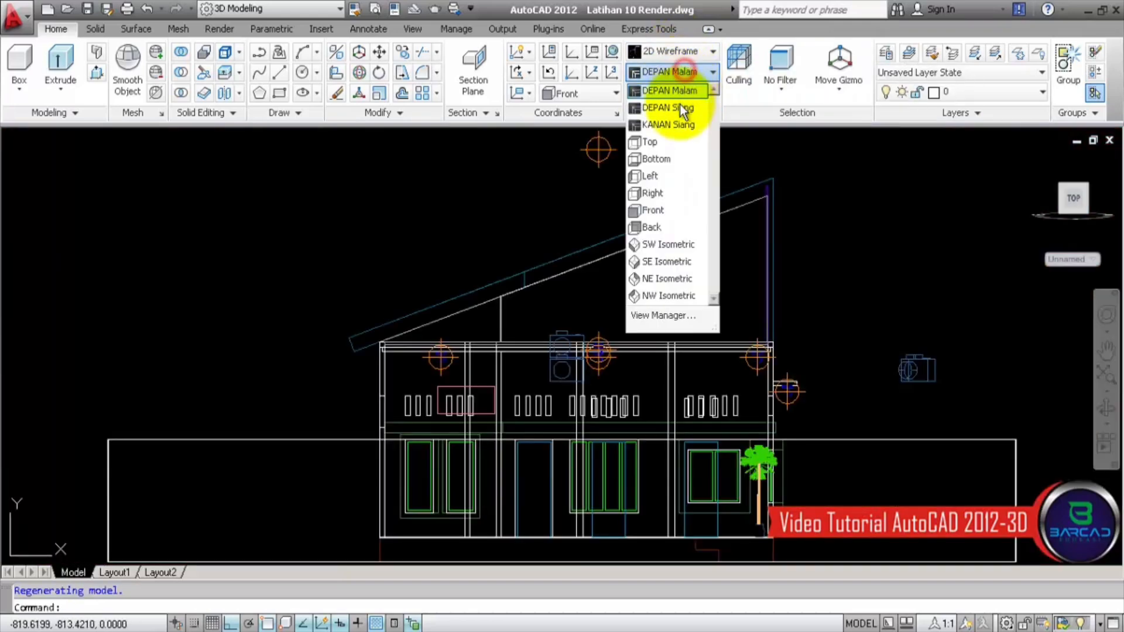
left_click(679, 142)
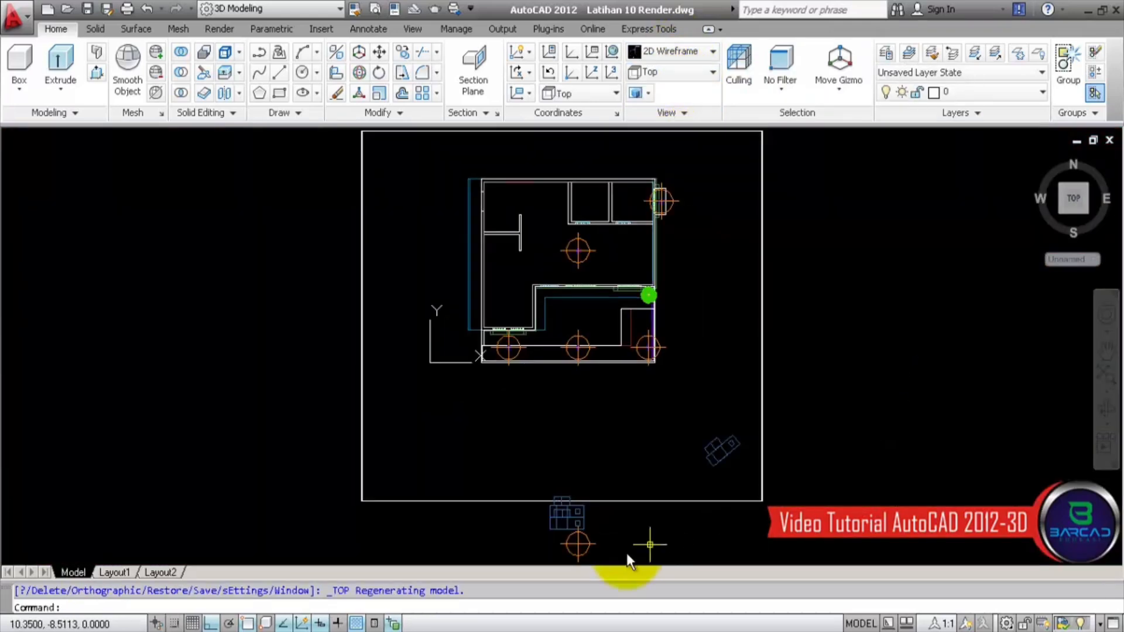
Step: Select the two overlapping cameras in front of the house one after the other to identify them, and clear the selection
left_click(554, 532)
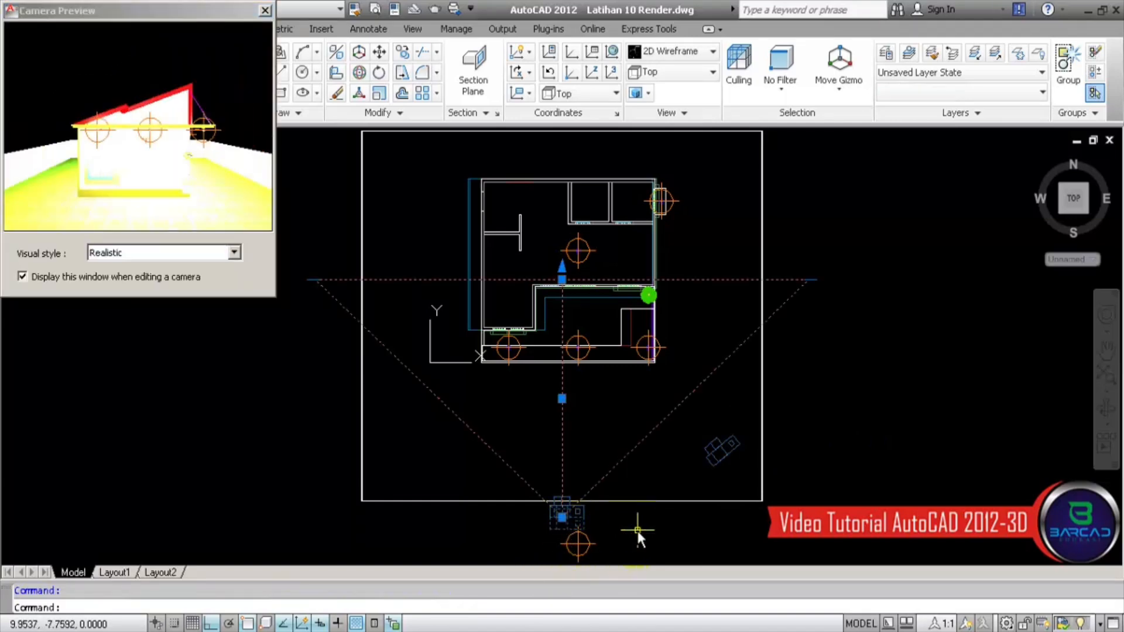
key("Escape")
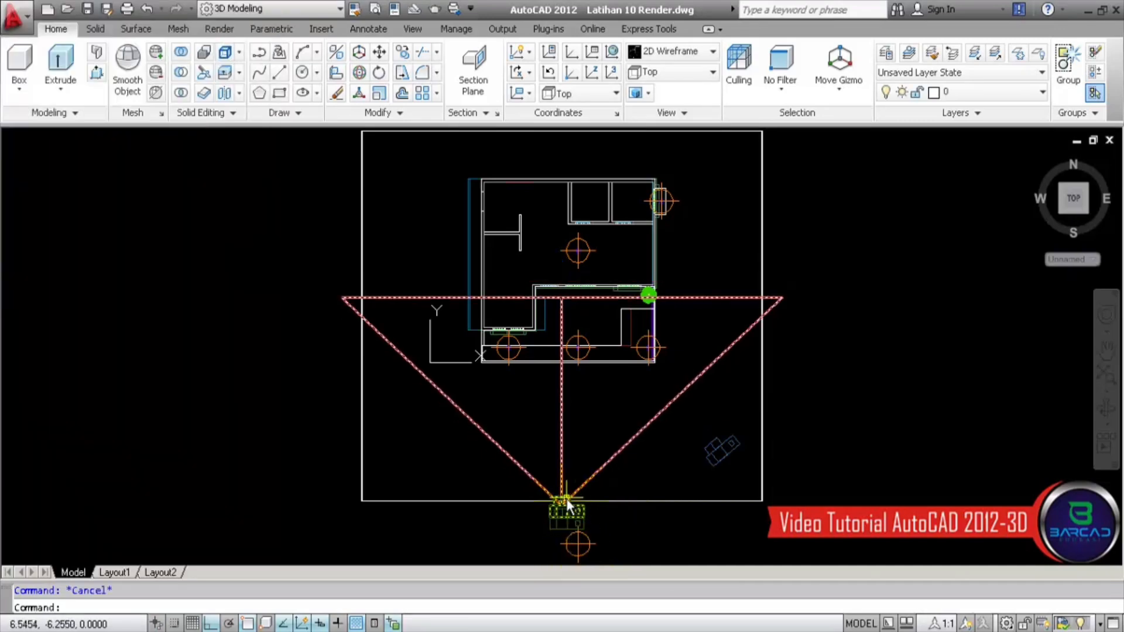
left_click(566, 500)
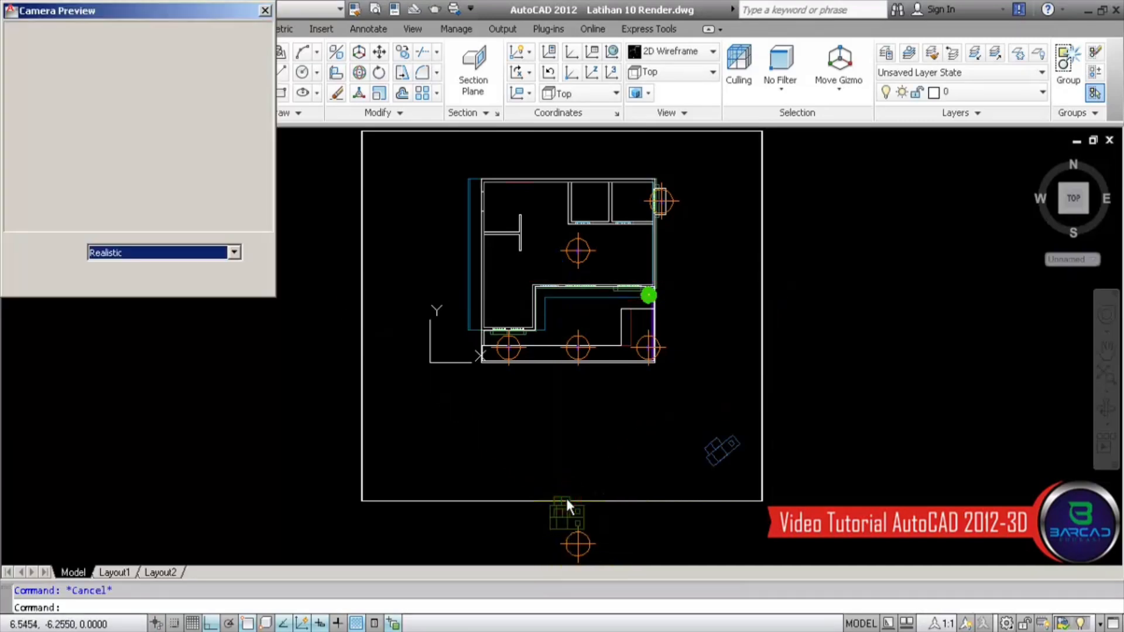
scroll(565, 529, "up", 5)
key("Escape")
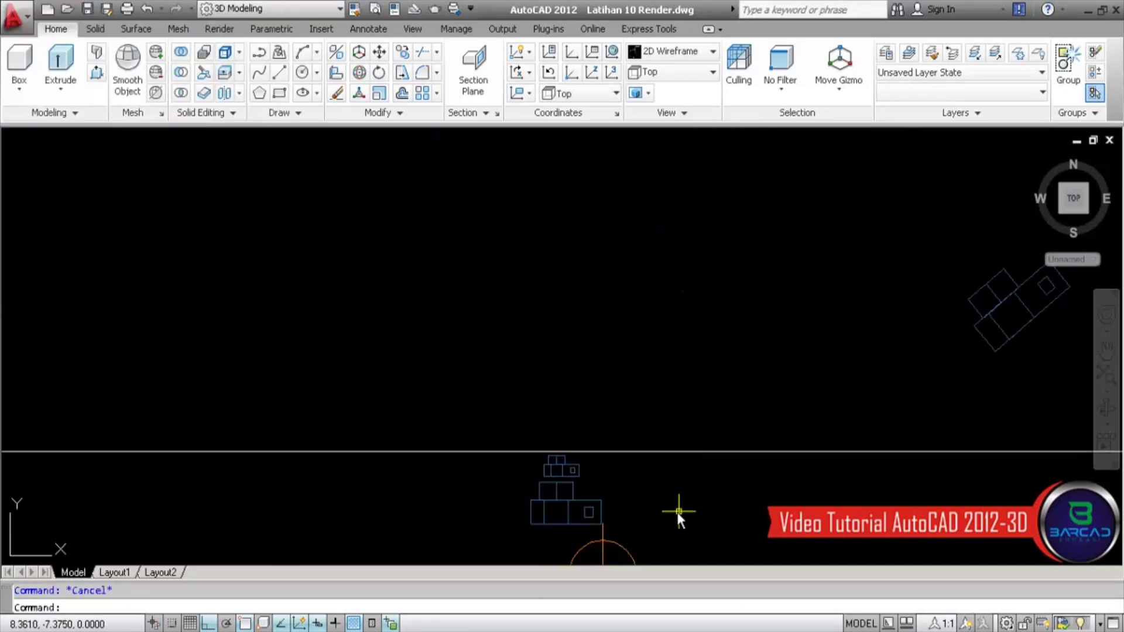
Step: Preview both overlapping cameras in front of the house and check in the camera properties which one is DEPAN Malam
left_click(577, 472)
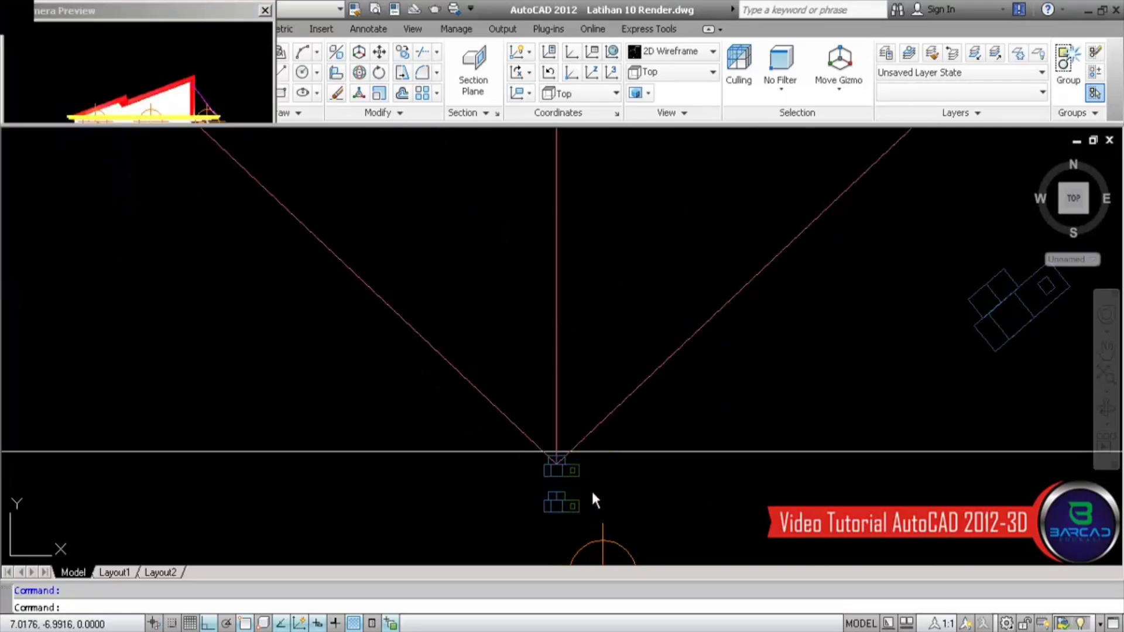
key("Escape")
left_click(576, 503)
scroll(533, 515, "down", 2)
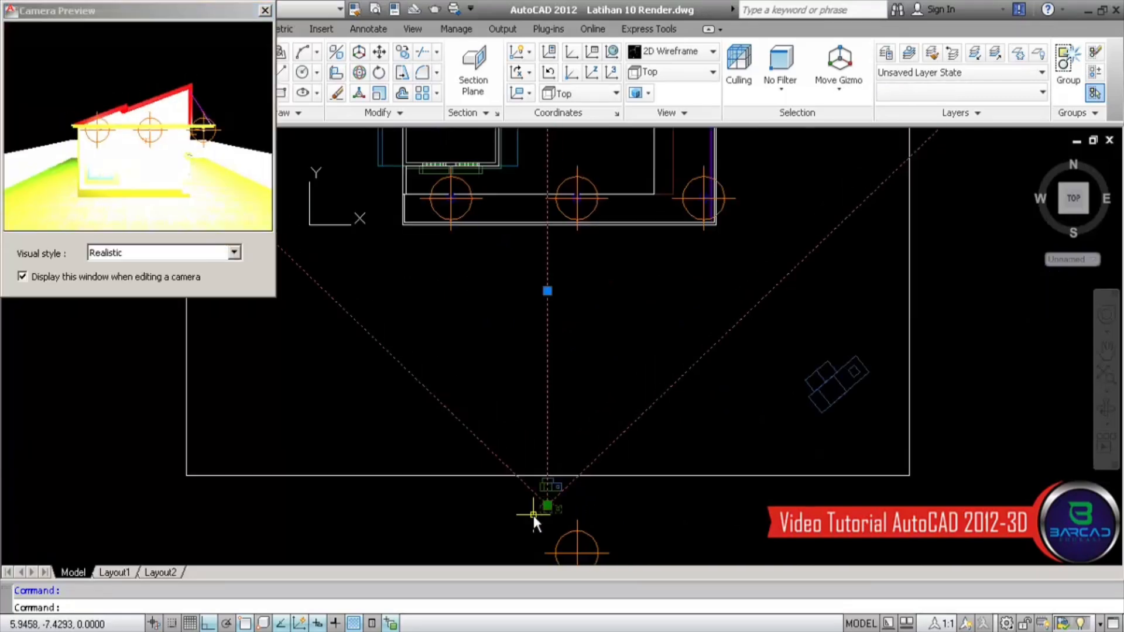
scroll(533, 516, "down", 1)
key("Escape")
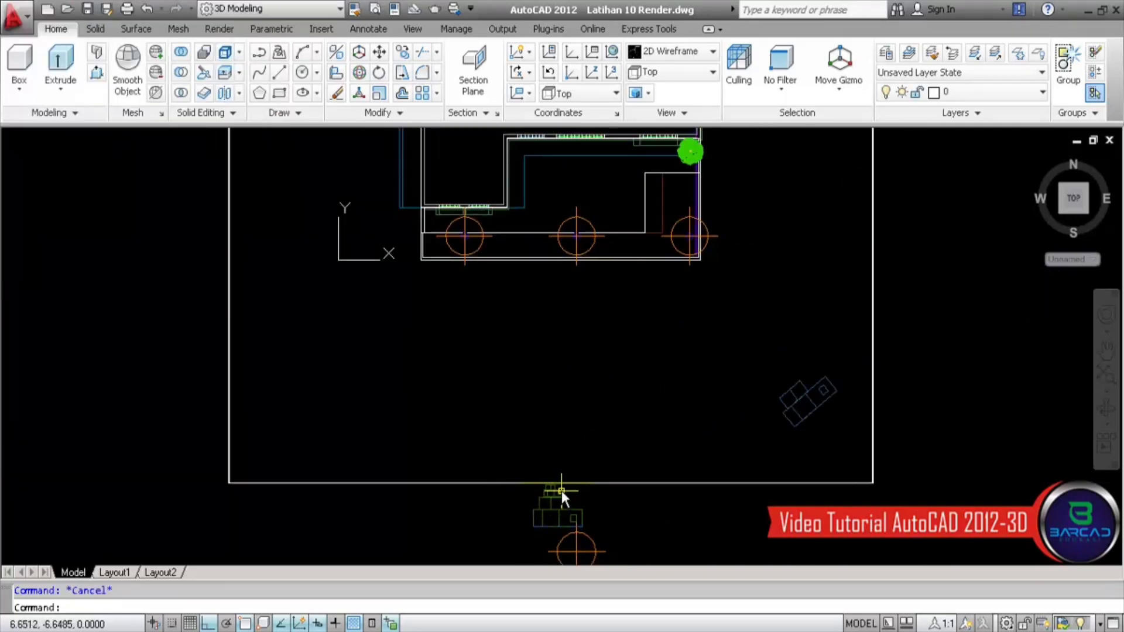
left_click(569, 513)
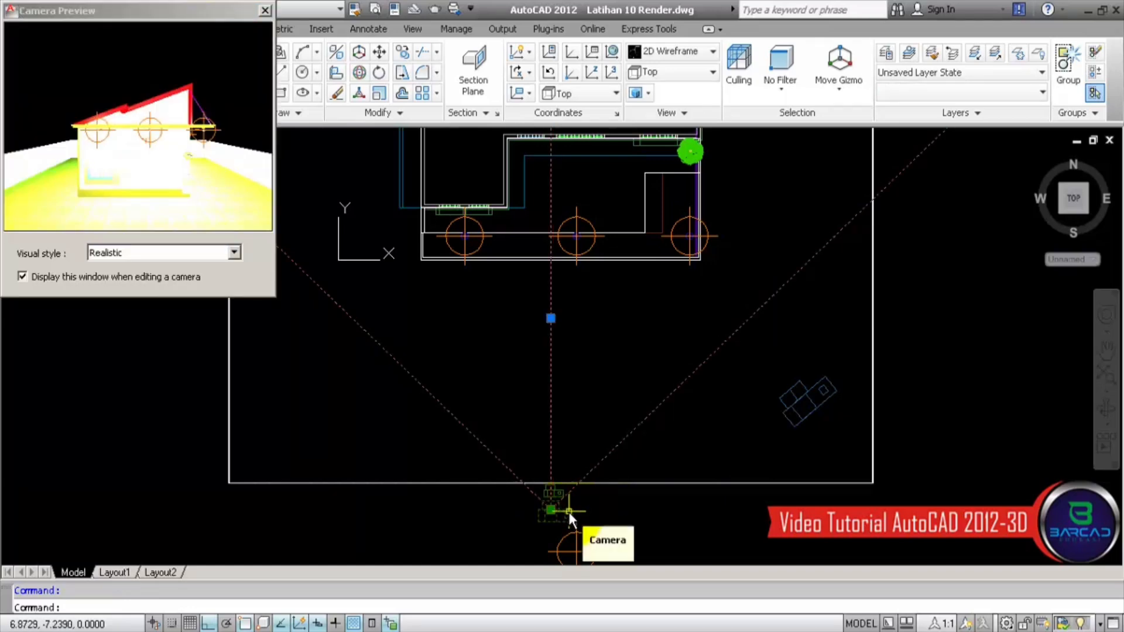
right_click(568, 512)
left_click(606, 550)
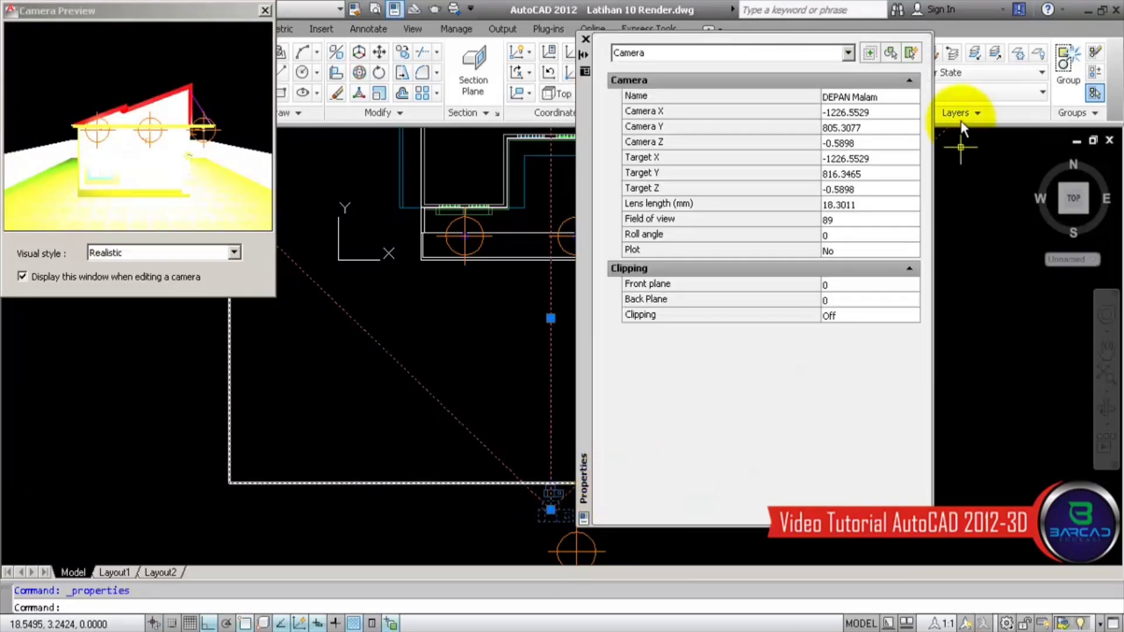
left_click(586, 39)
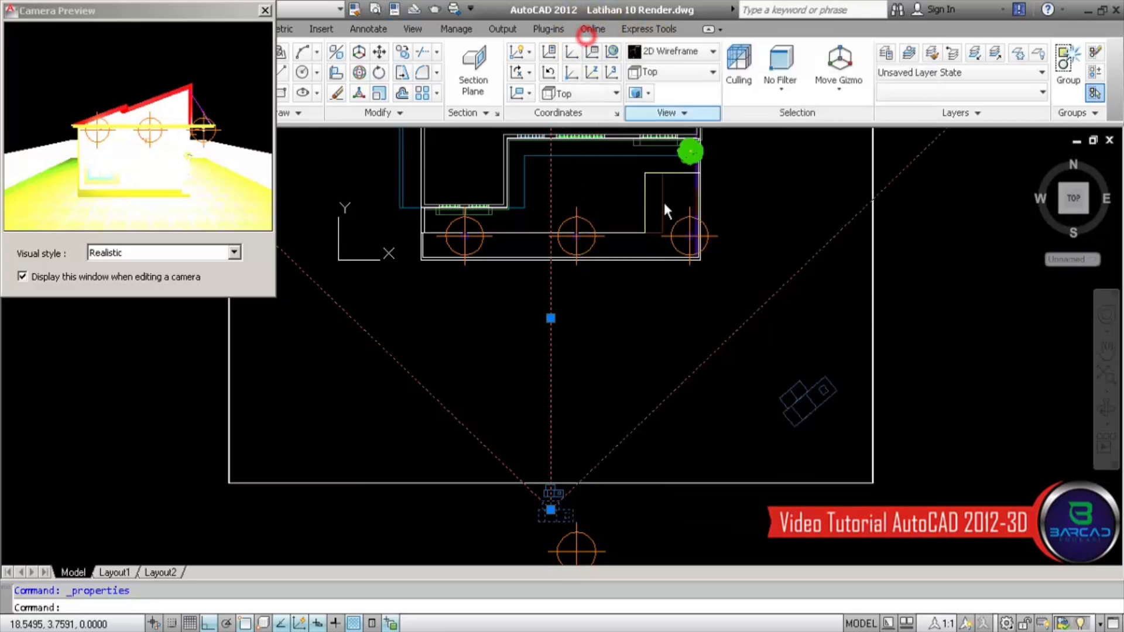
Step: Copy the DEPAN Malam camera with Ortho off to a point beside the angled camera at the yard's front-right corner
left_click(403, 51)
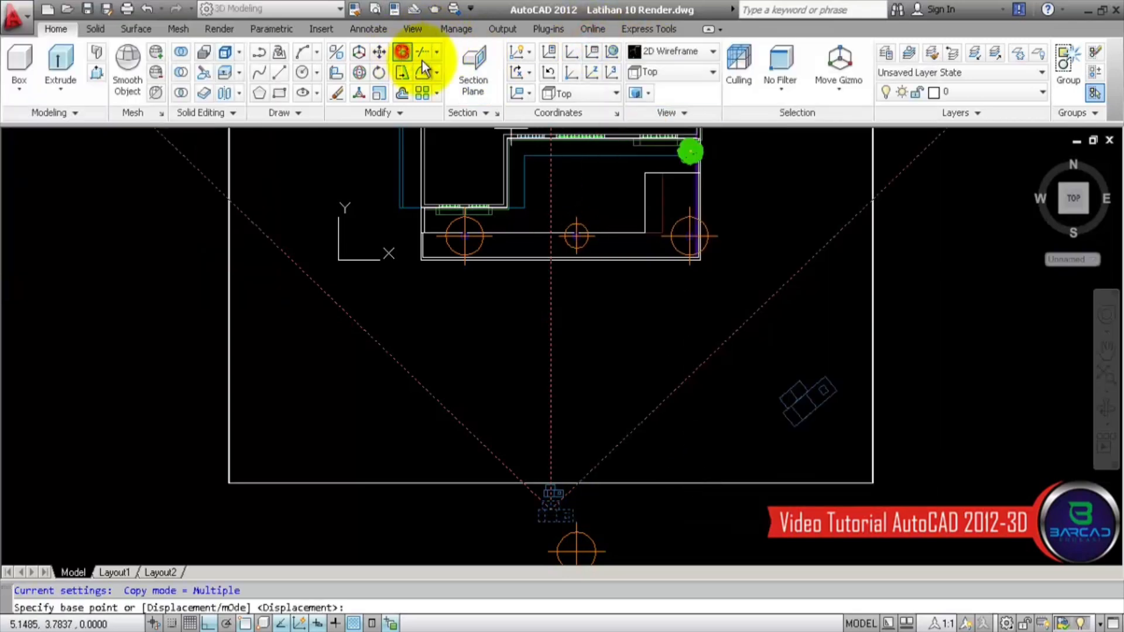
left_click(564, 511)
key("F8")
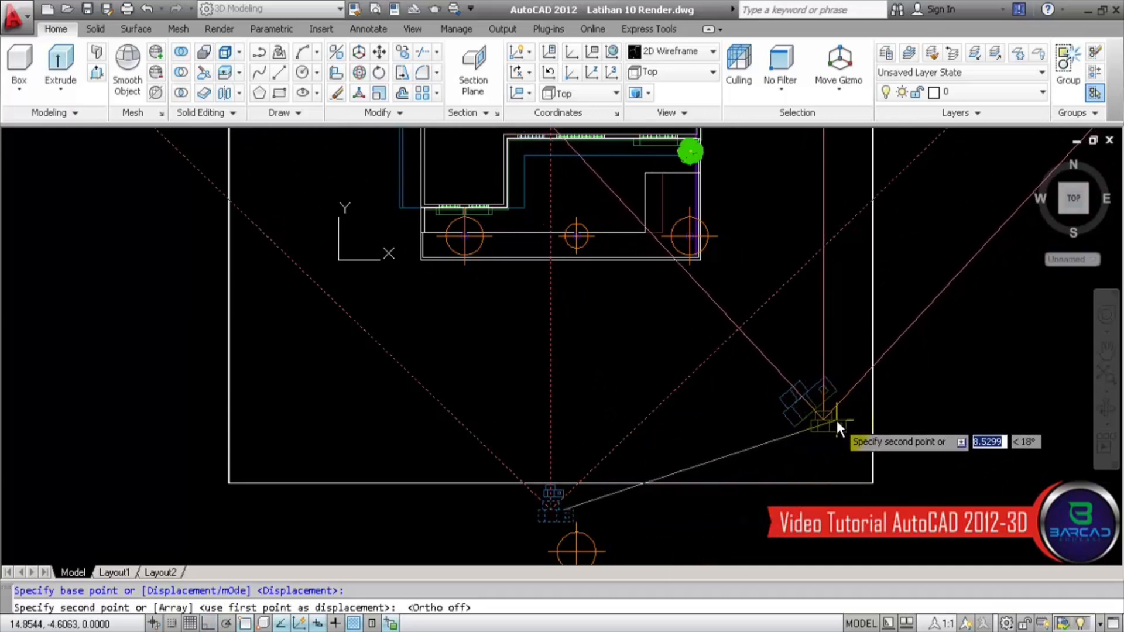
left_click(839, 418)
key("Return")
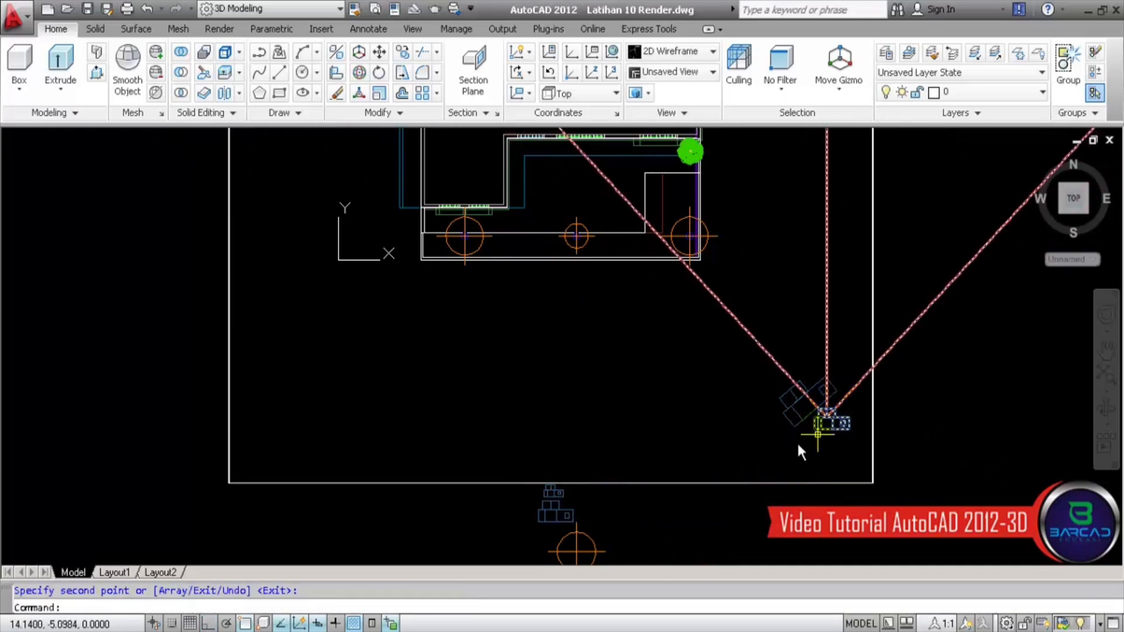
Step: Move the copied camera's target point to the middle of the house plan so it views the house diagonally
scroll(797, 446, "down", 4)
scroll(805, 442, "up", 2)
left_click(807, 435)
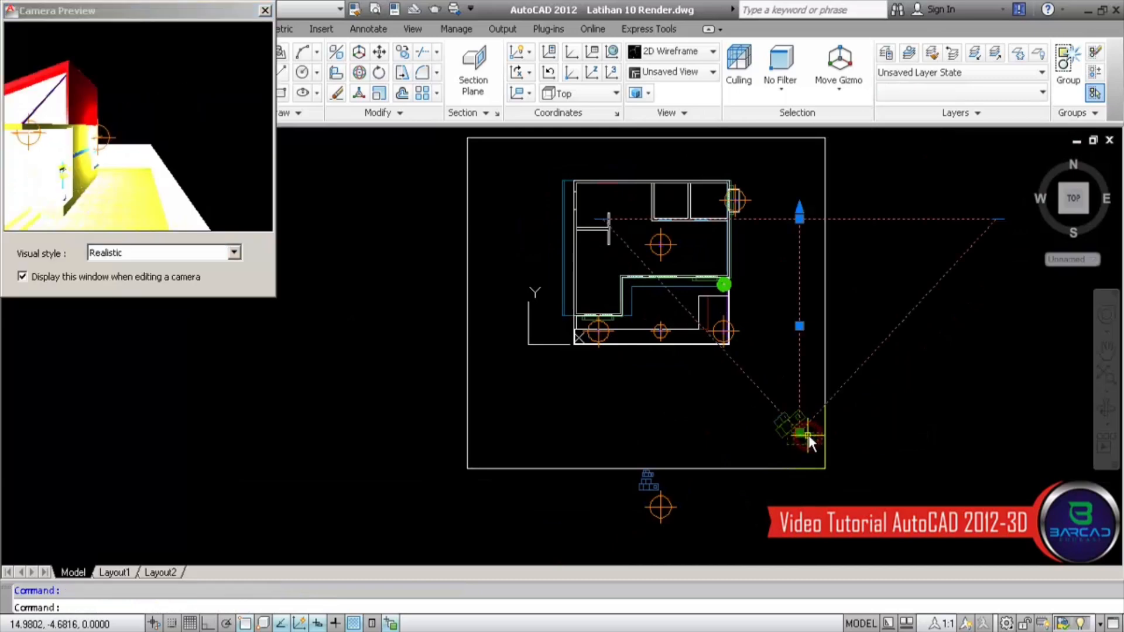
scroll(725, 244, "up", 4)
left_click(986, 231)
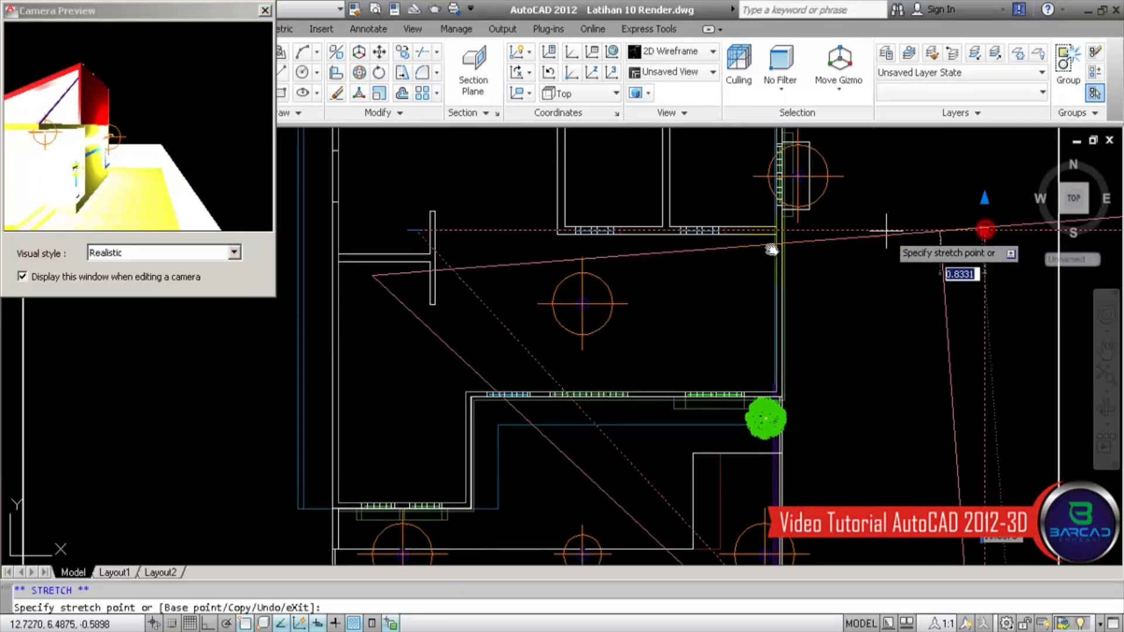
left_click(554, 265)
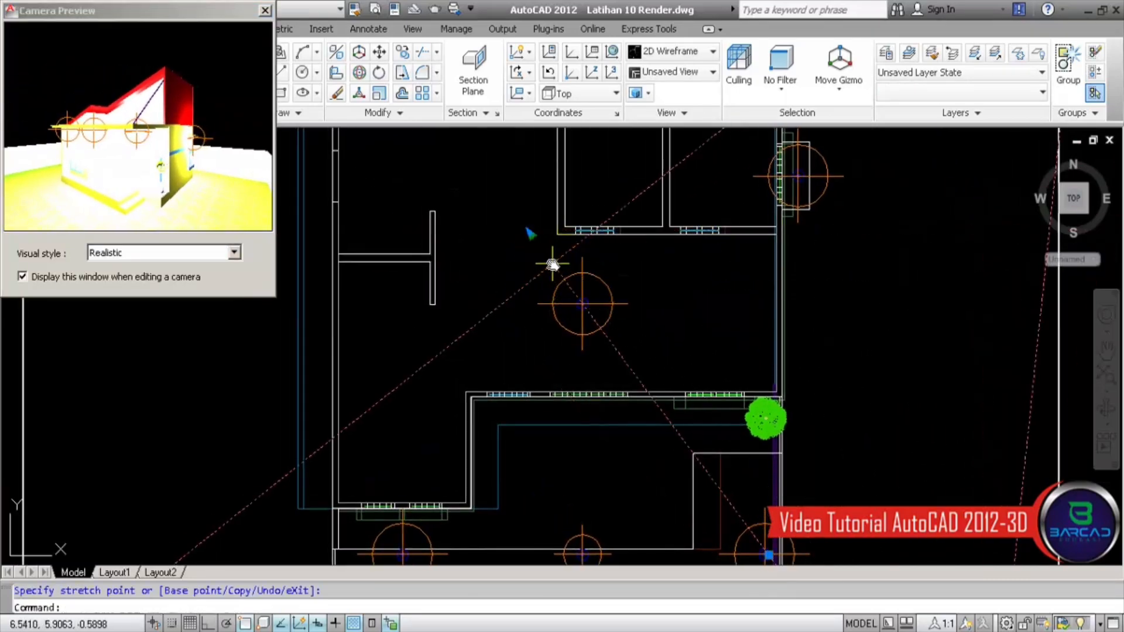
Step: Narrow the copied camera's field of view with its lens grip so the house fills the preview, and clear the selection
scroll(573, 304, "down", 6)
scroll(678, 207, "up", 3)
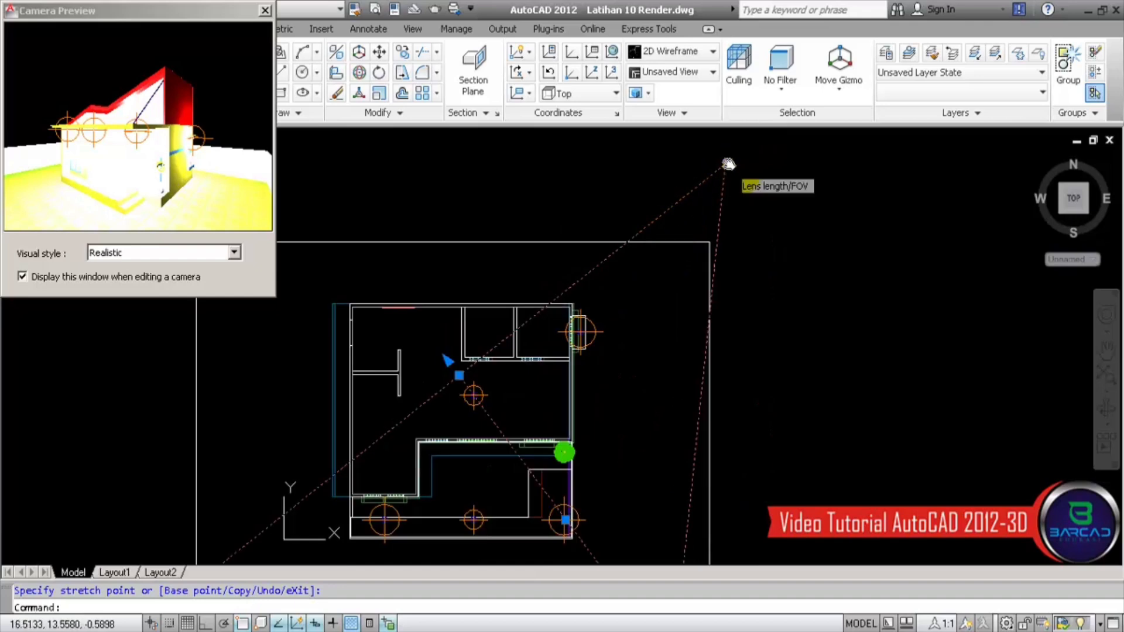
left_click(728, 176)
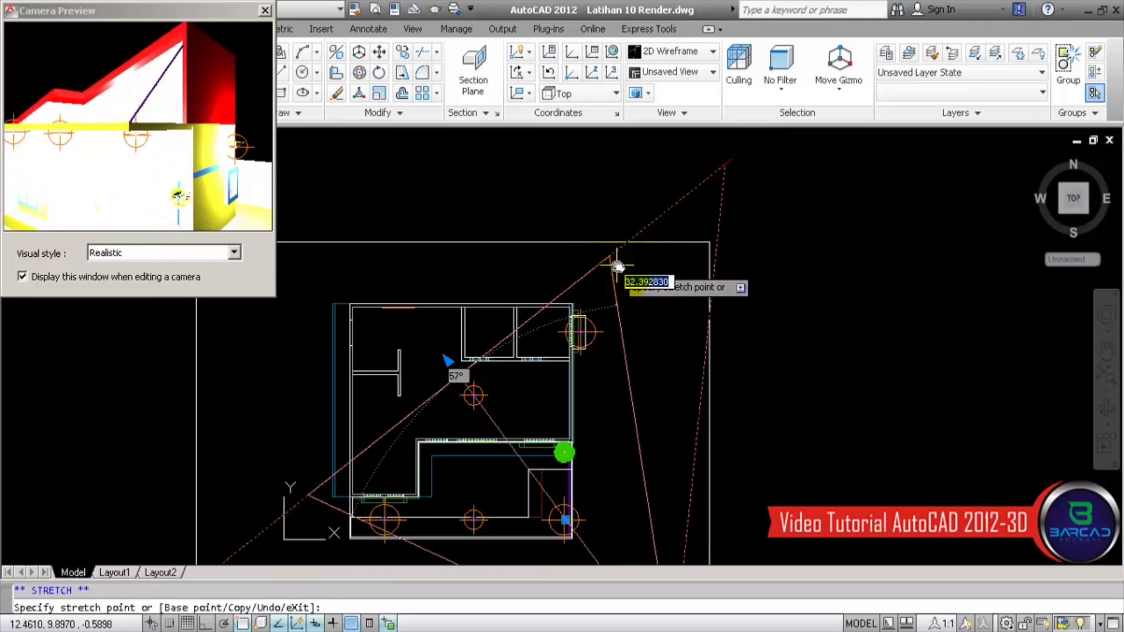
left_click(642, 268)
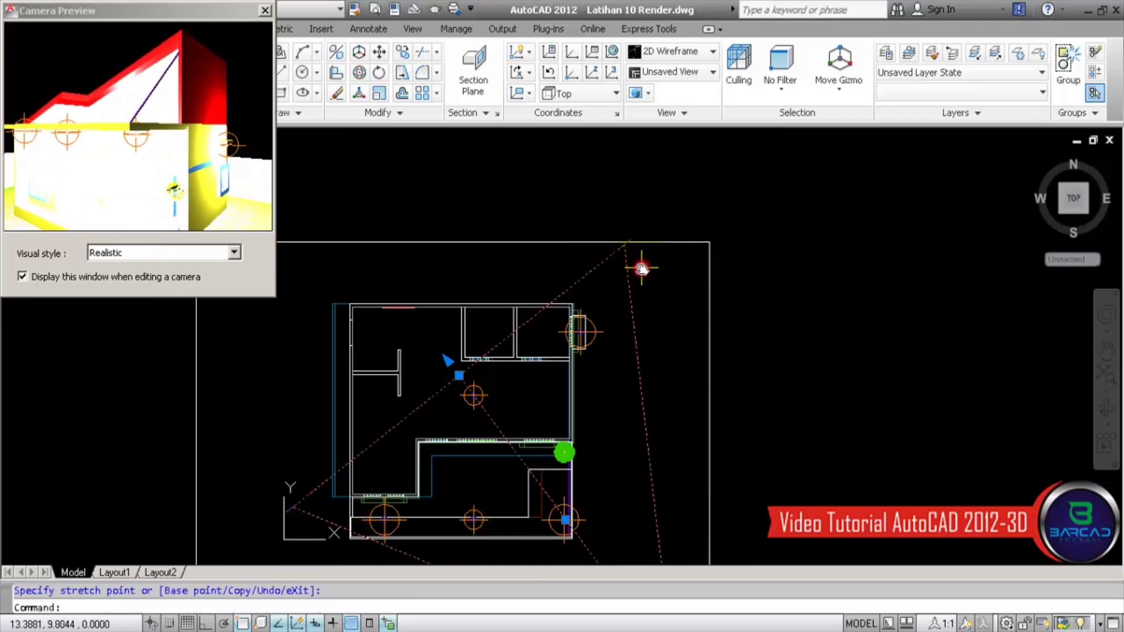
scroll(589, 259, "down", 5)
scroll(520, 241, "up", 2)
key("Escape")
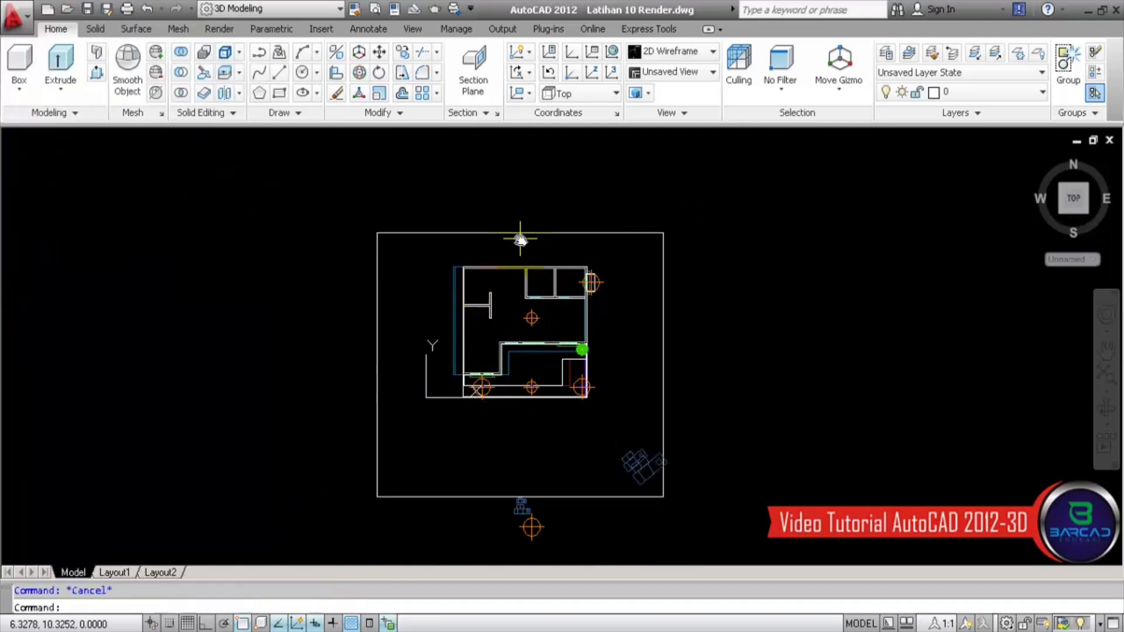
Step: Rename the view Copy of DEPAN Malam as KANAN Malam in the View Manager and apply the change
left_click(714, 73)
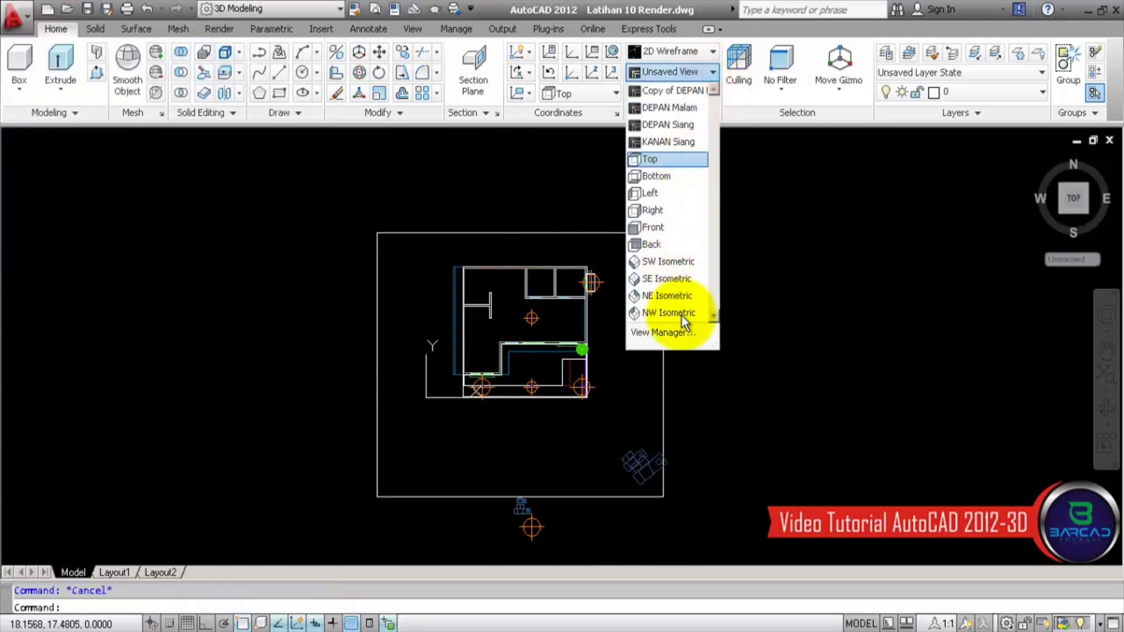
left_click(686, 332)
left_click(673, 114)
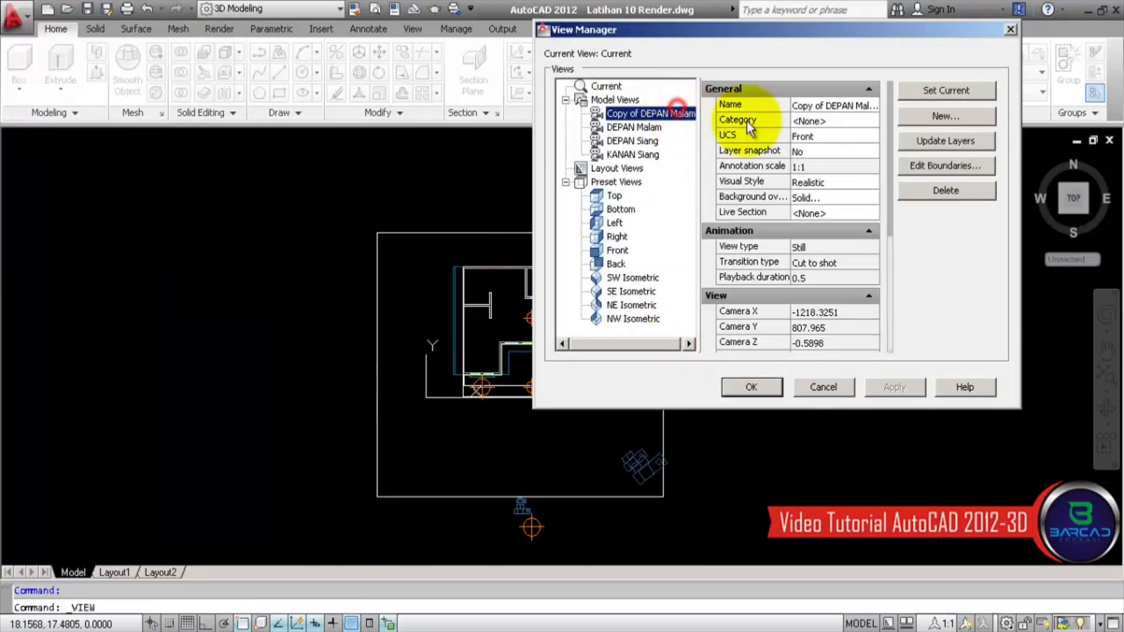
left_click(847, 104)
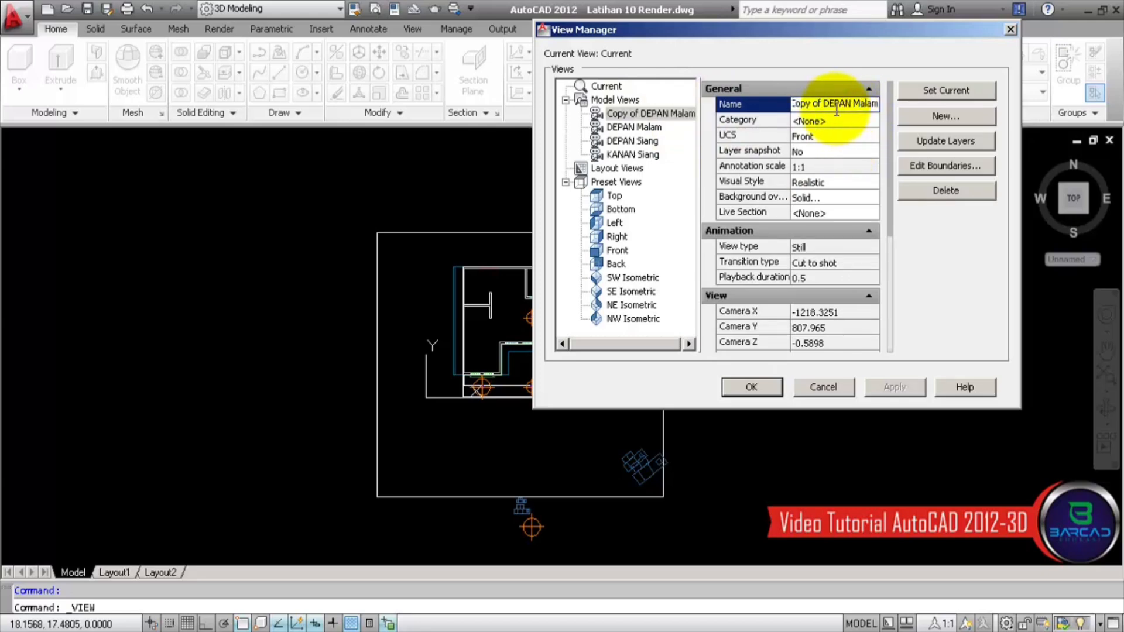
left_click(855, 103)
key("BackSpace")
key("BackSpace")
key("BackSpace")
key("BackSpace")
key("BackSpace")
key("BackSpace")
key("BackSpace")
key("BackSpace")
key("BackSpace")
key("BackSpace")
key("BackSpace")
key("BackSpace")
key("BackSpace")
key("BackSpace")
type("KAN")
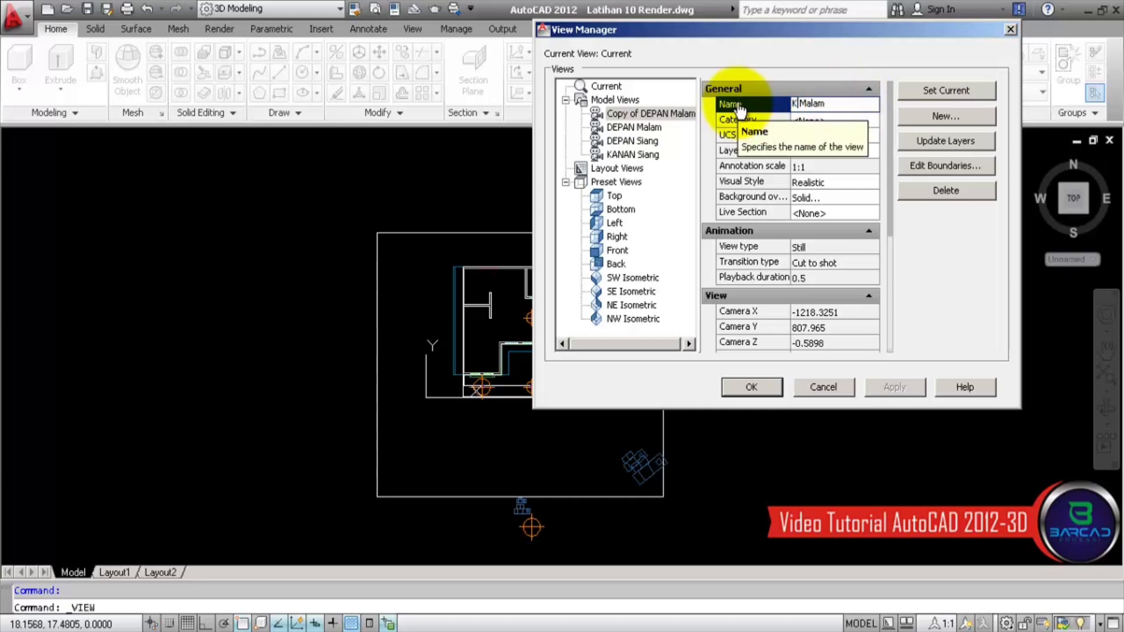
type("AN")
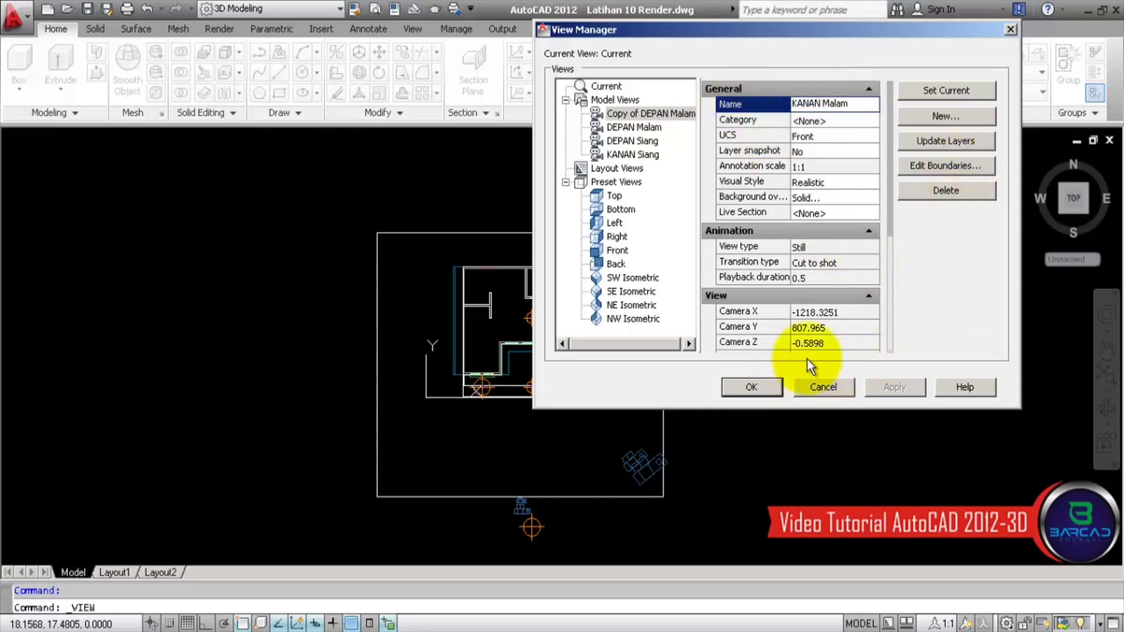
left_click(860, 120)
left_click(913, 391)
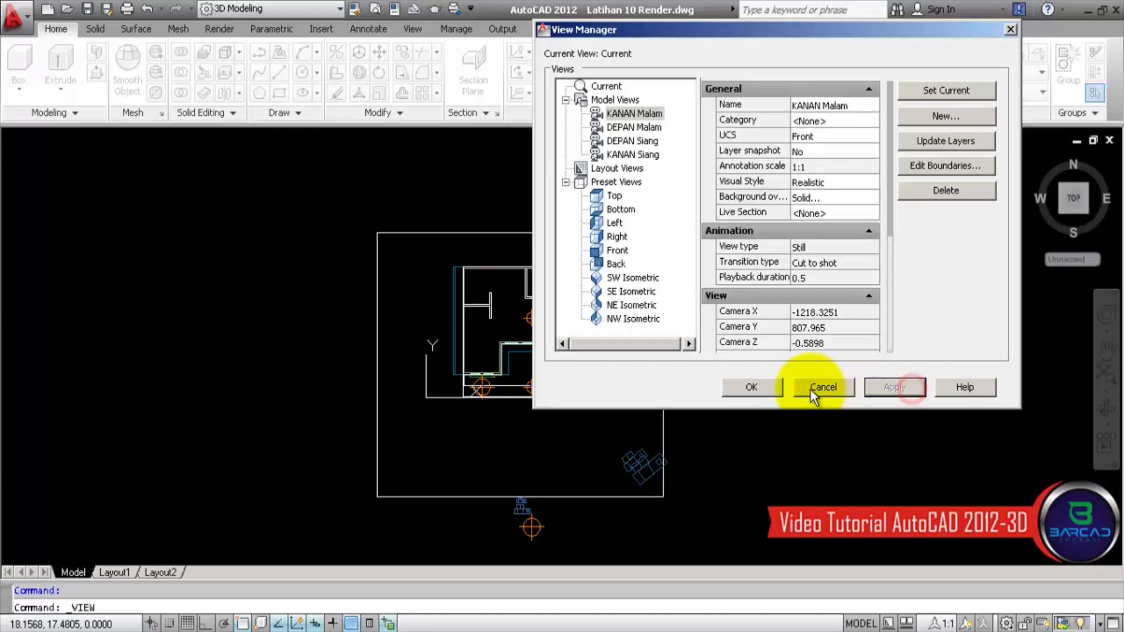
left_click(752, 387)
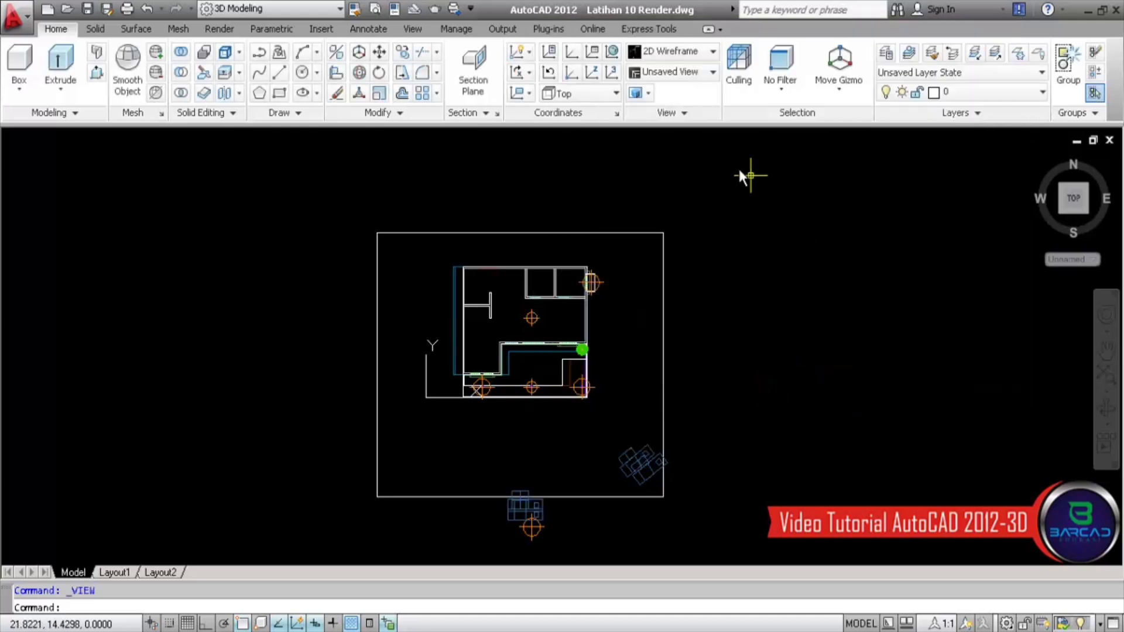
Step: Display the KANAN Malam view followed by the DEPAN Malam view to check both night cameras
left_click(710, 74)
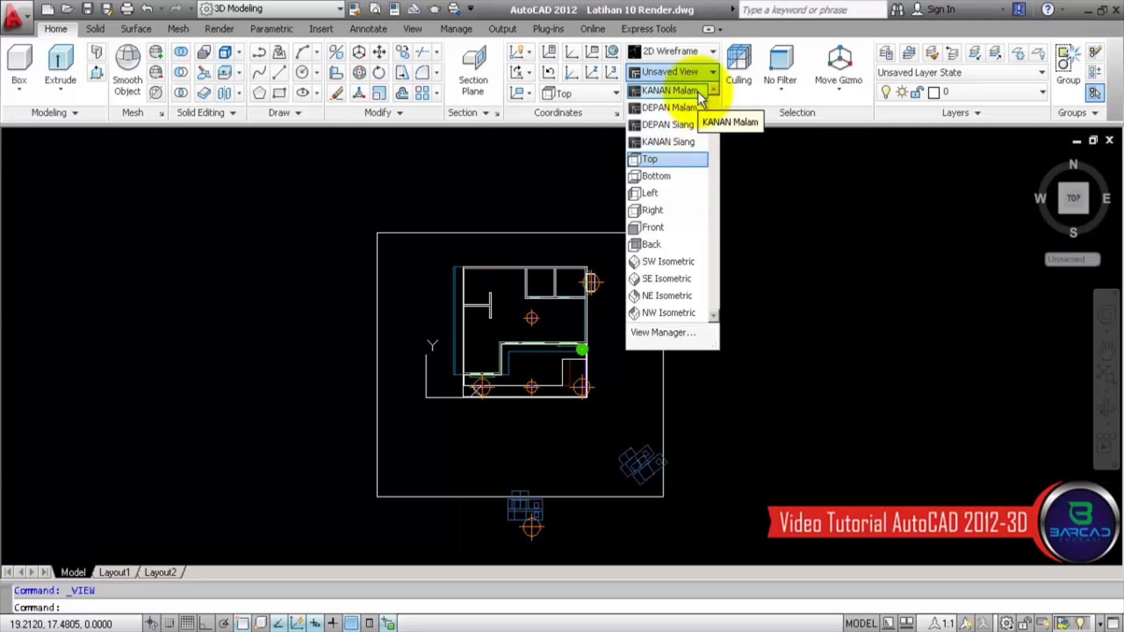
left_click(698, 91)
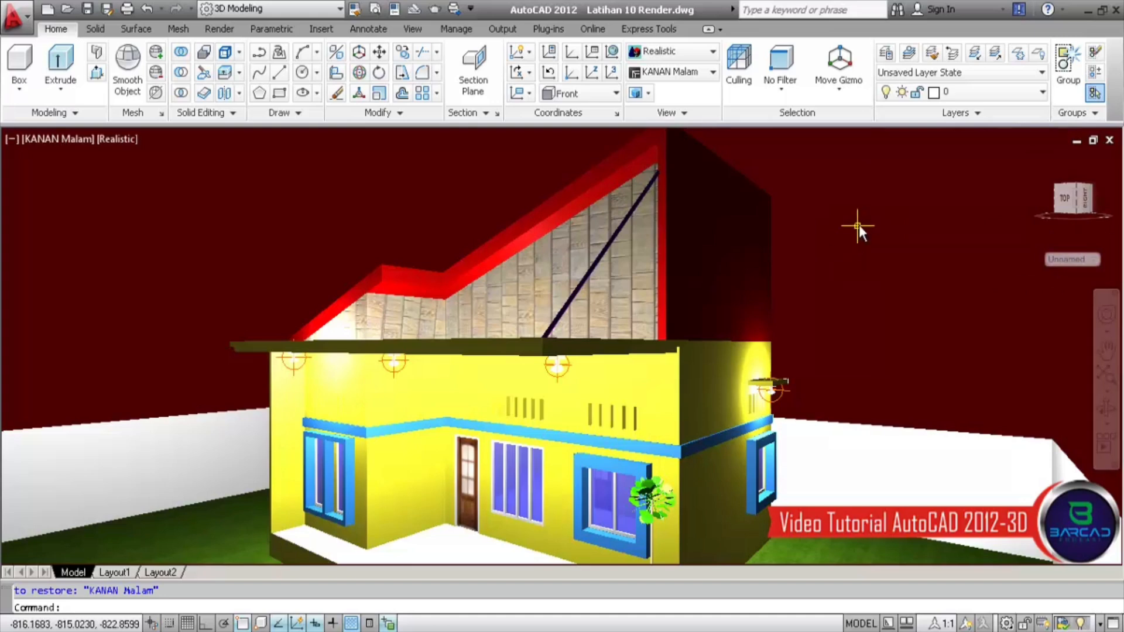
left_click(687, 69)
left_click(675, 110)
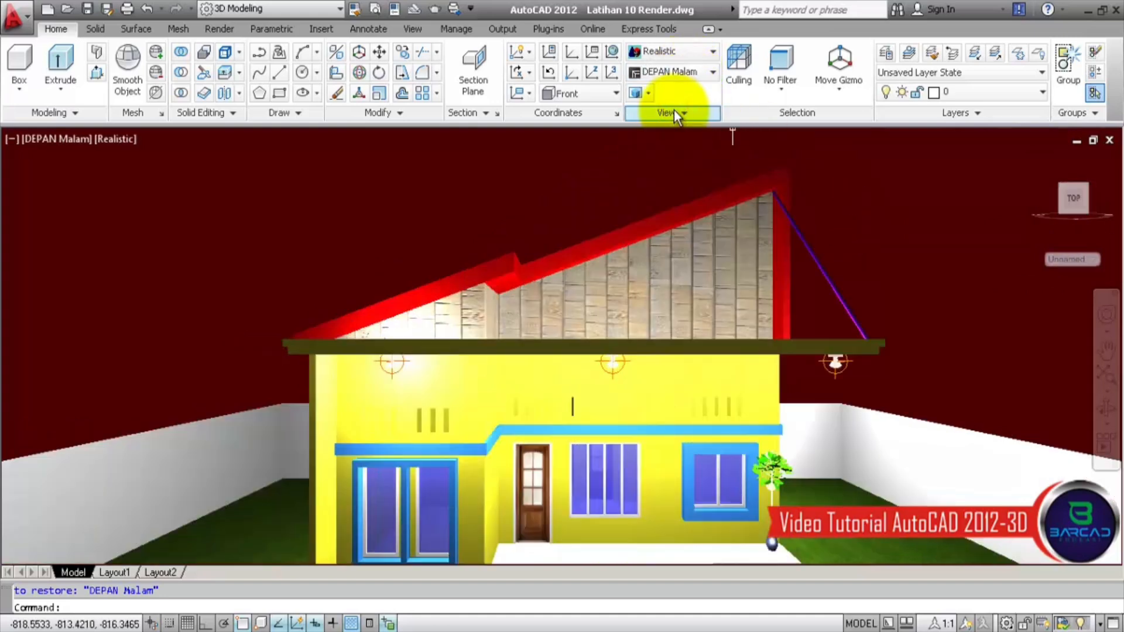
Step: Display the daytime views KANAN Siang and DEPAN Siang to compare them with the night views
left_click(679, 71)
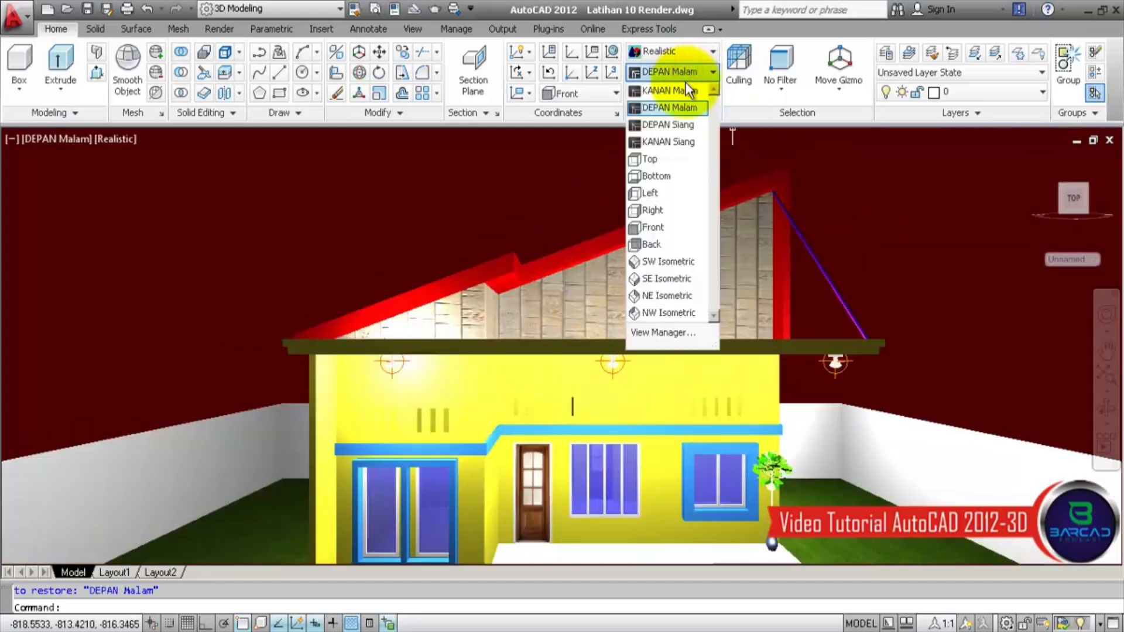
left_click(689, 139)
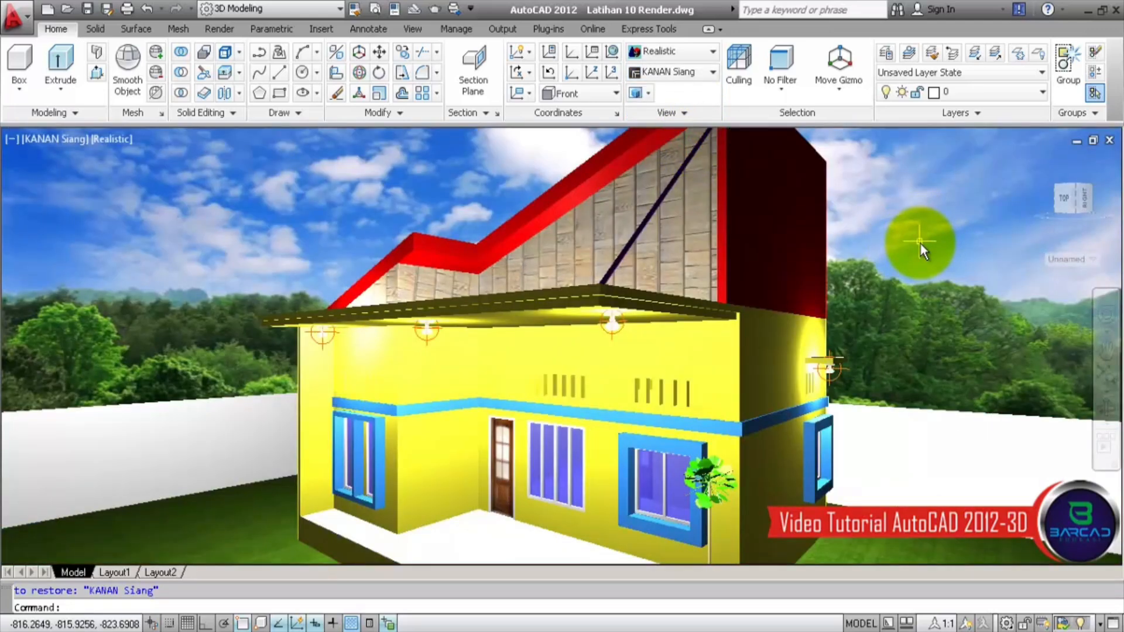
left_click(686, 77)
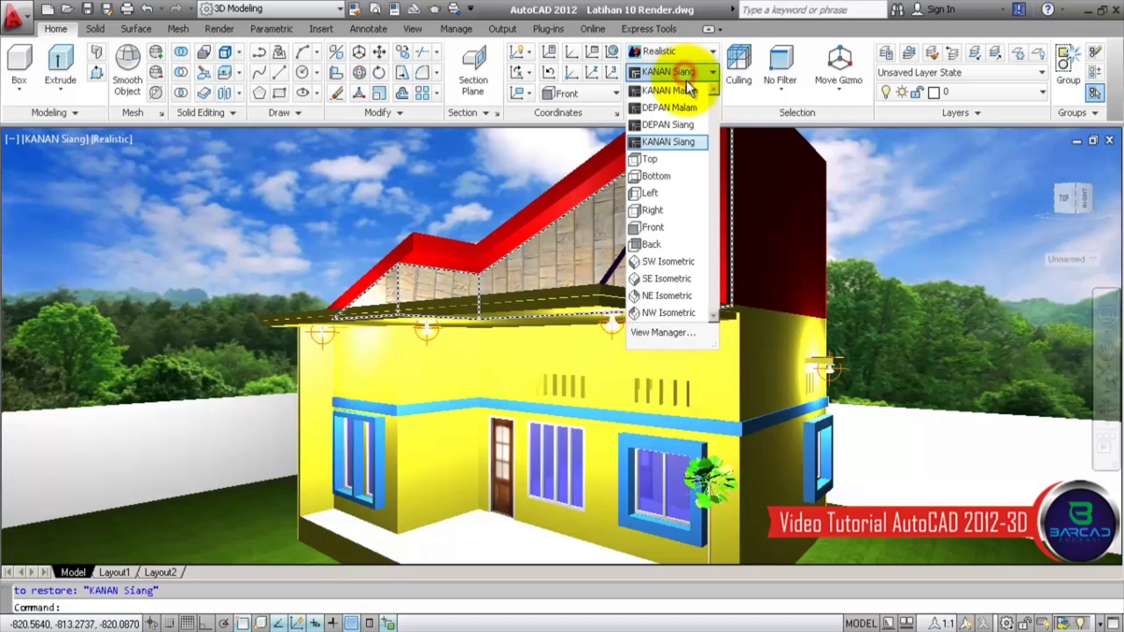
left_click(694, 129)
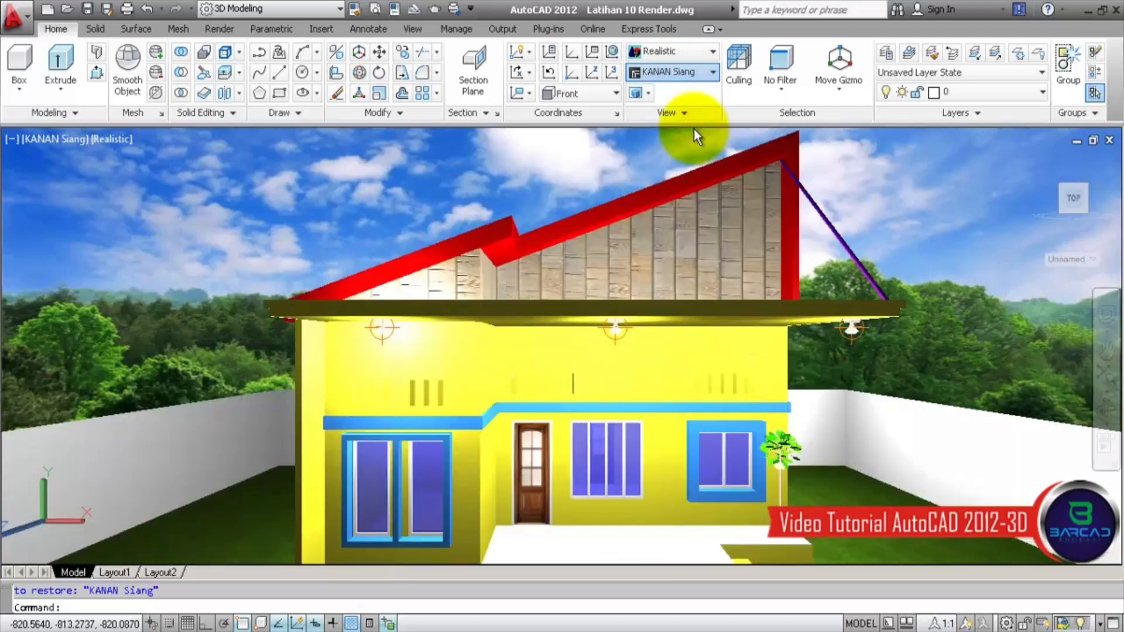
left_click(698, 78)
left_click(696, 163)
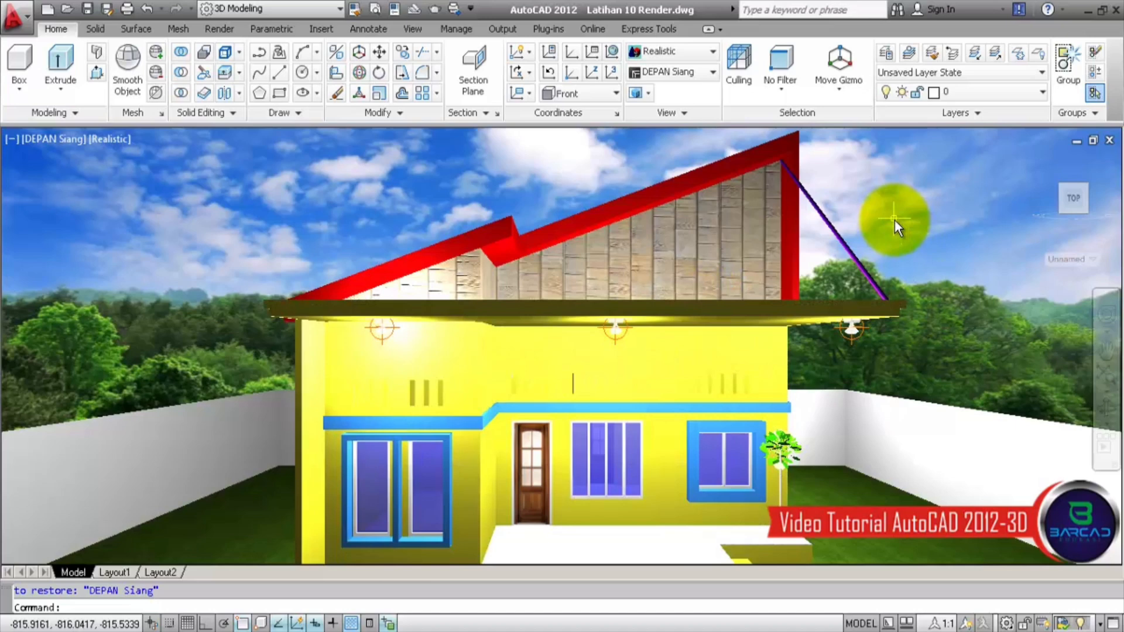
Step: Restore the DEPAN Malam view as the current view
left_click(691, 73)
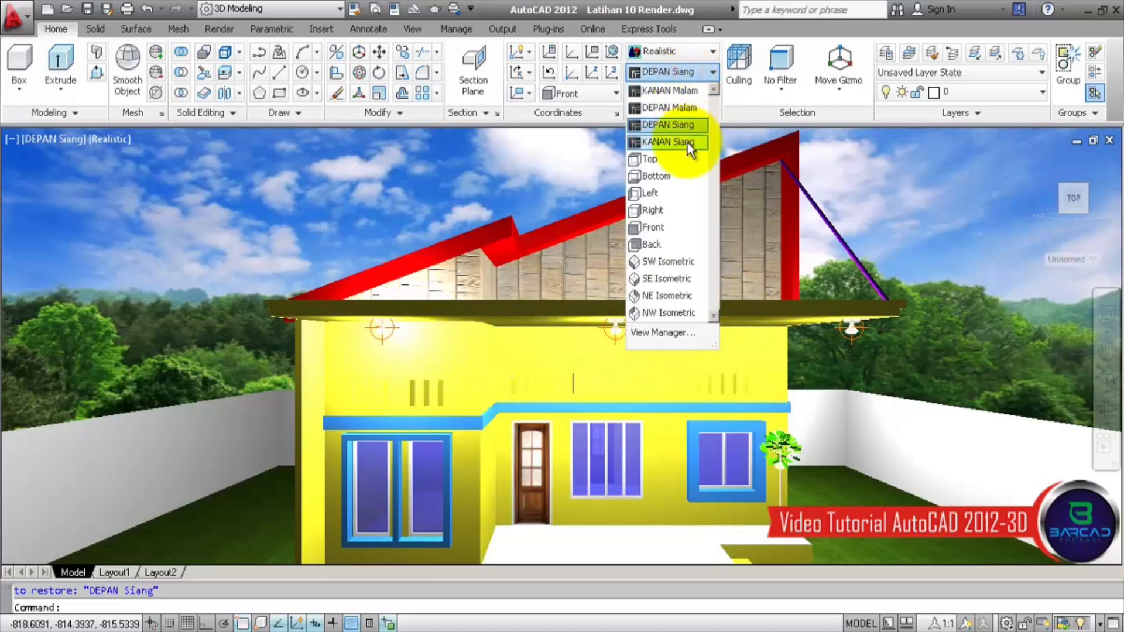
left_click(688, 107)
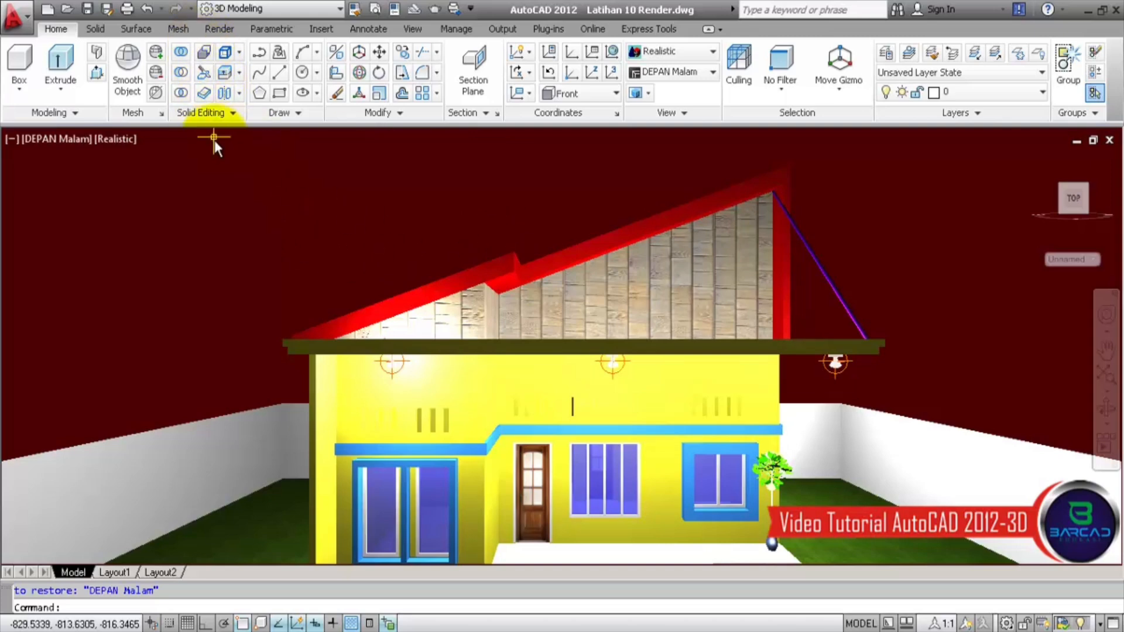
left_click(226, 33)
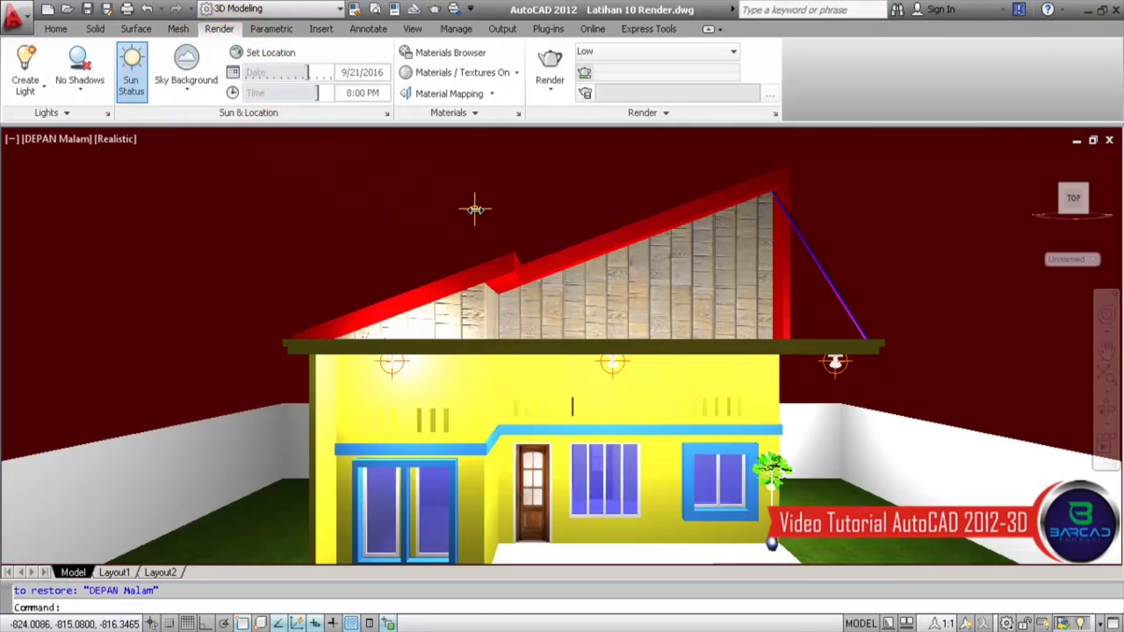
left_click(56, 28)
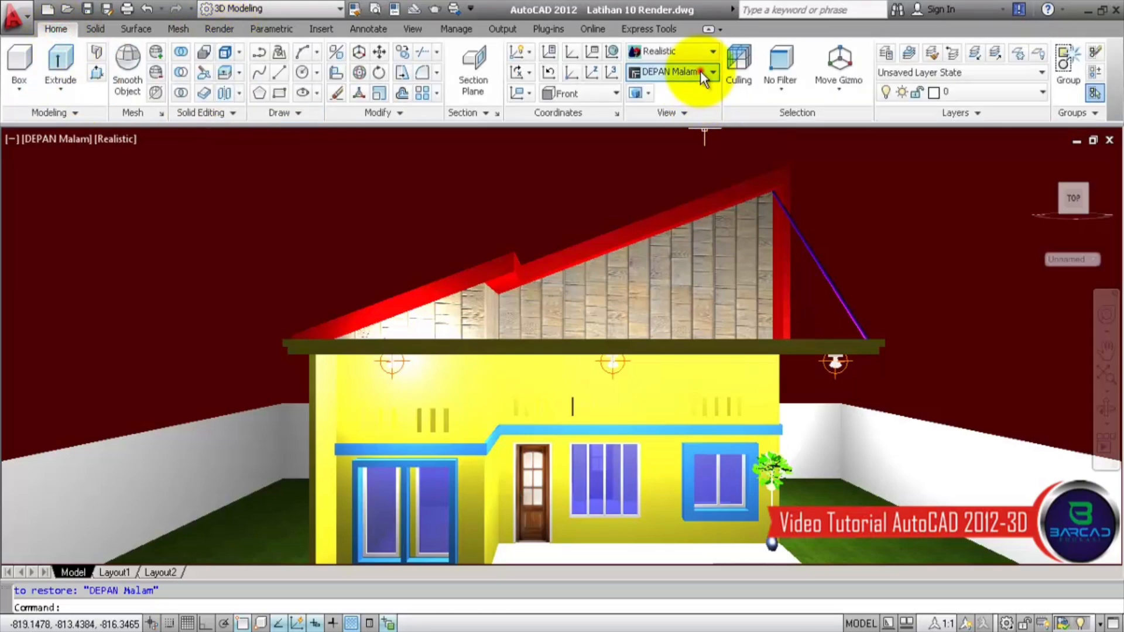
Step: Edit the DEPAN Malam view's solid background in the View Manager and set its colour to index colour 7 (white)
left_click(702, 71)
left_click(645, 327)
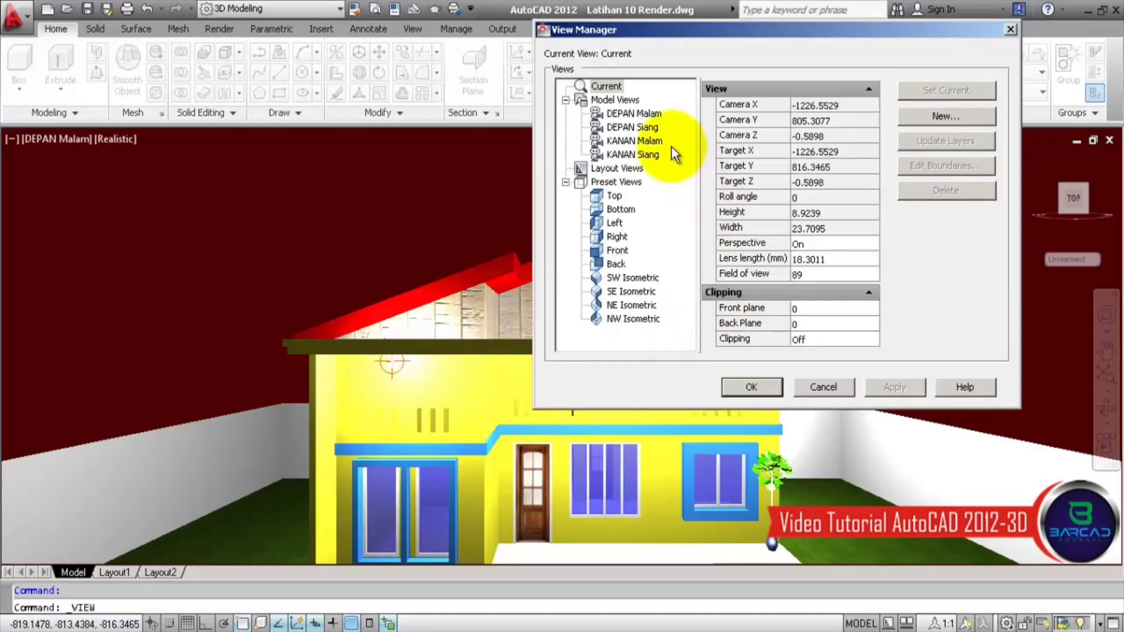
left_click(651, 115)
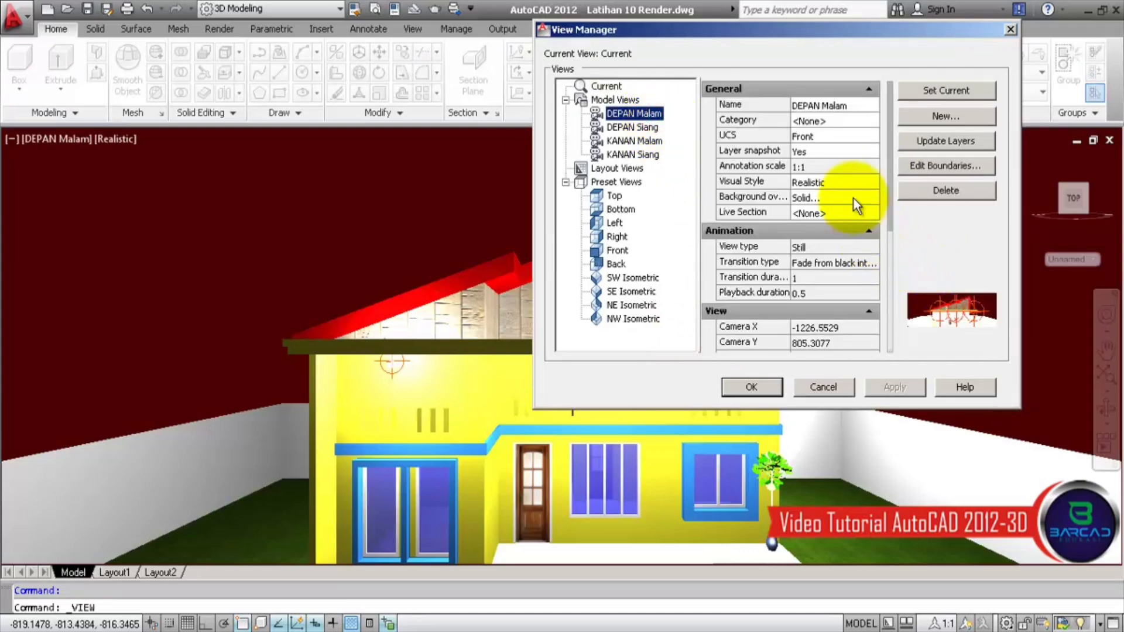
left_click(856, 198)
left_click(874, 197)
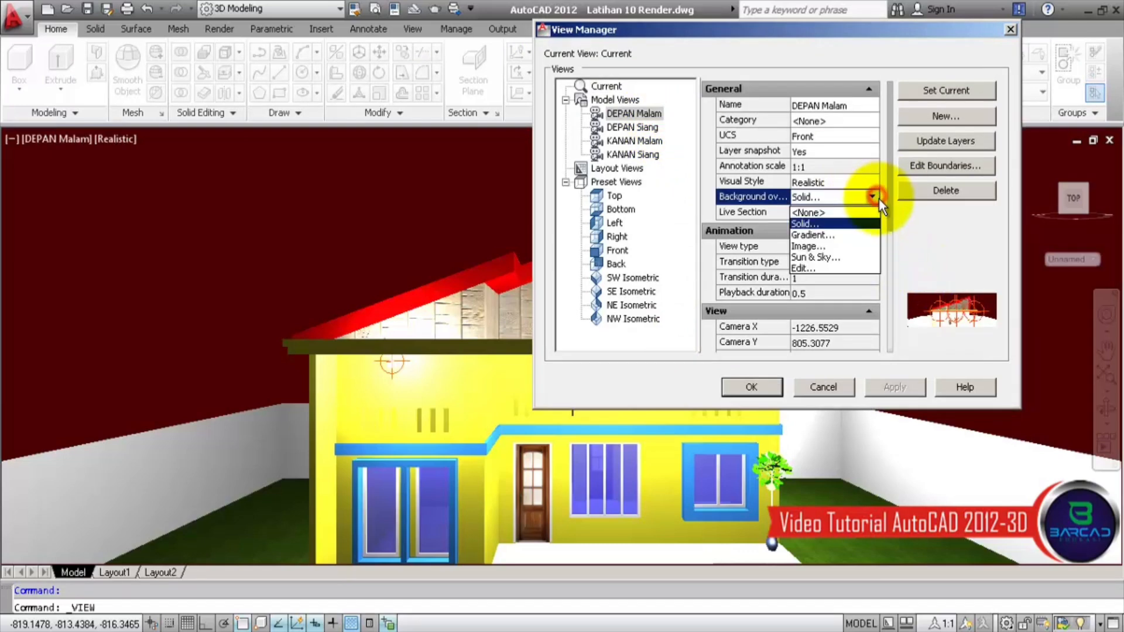
left_click(869, 268)
left_click(839, 316)
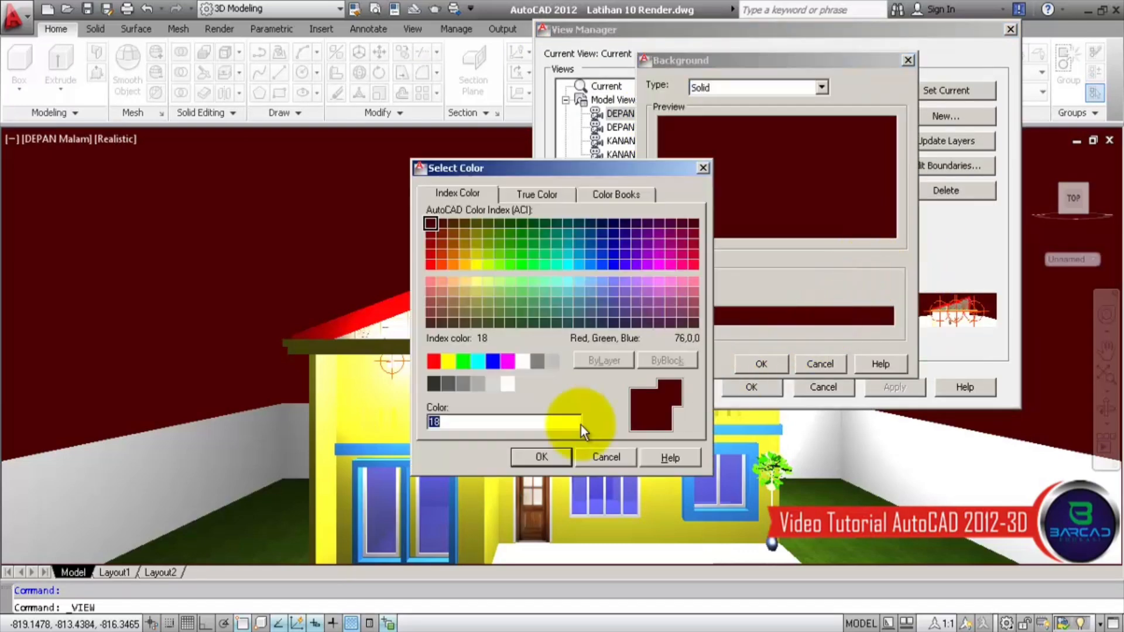
left_click(523, 364)
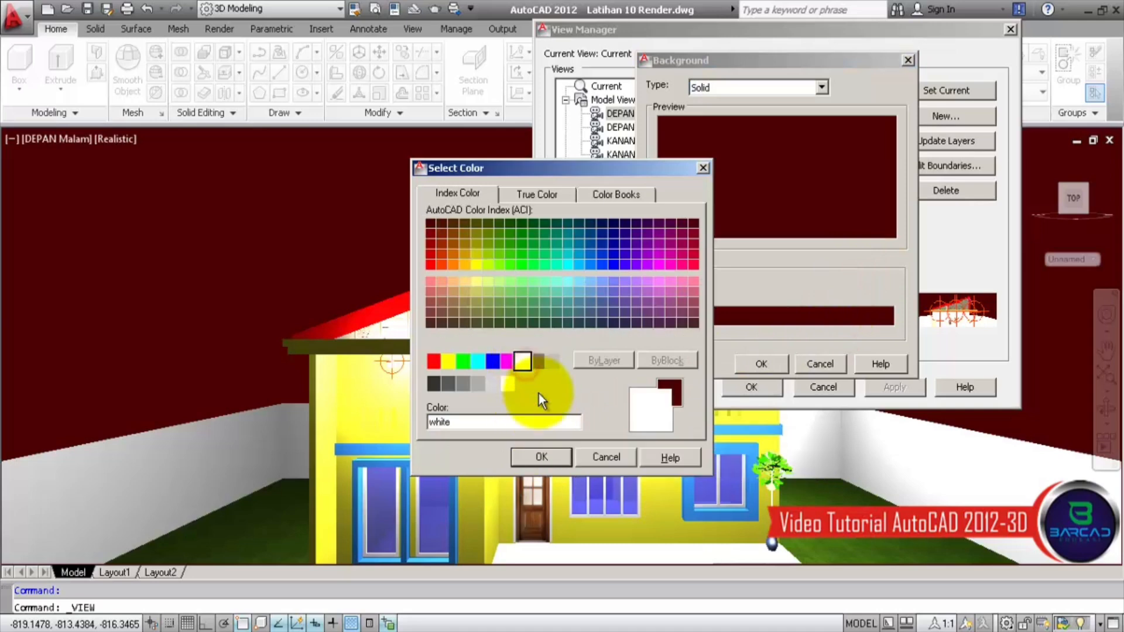
left_click(556, 459)
left_click(772, 363)
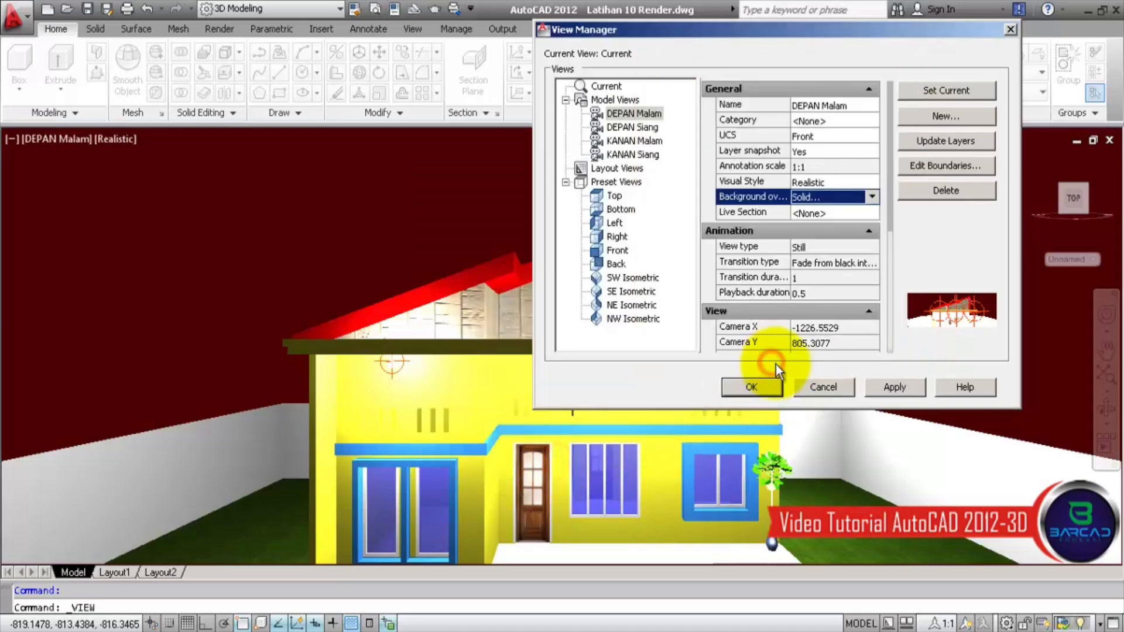
Step: Apply the background change and set DEPAN Malam as the current view
left_click(906, 390)
left_click(960, 91)
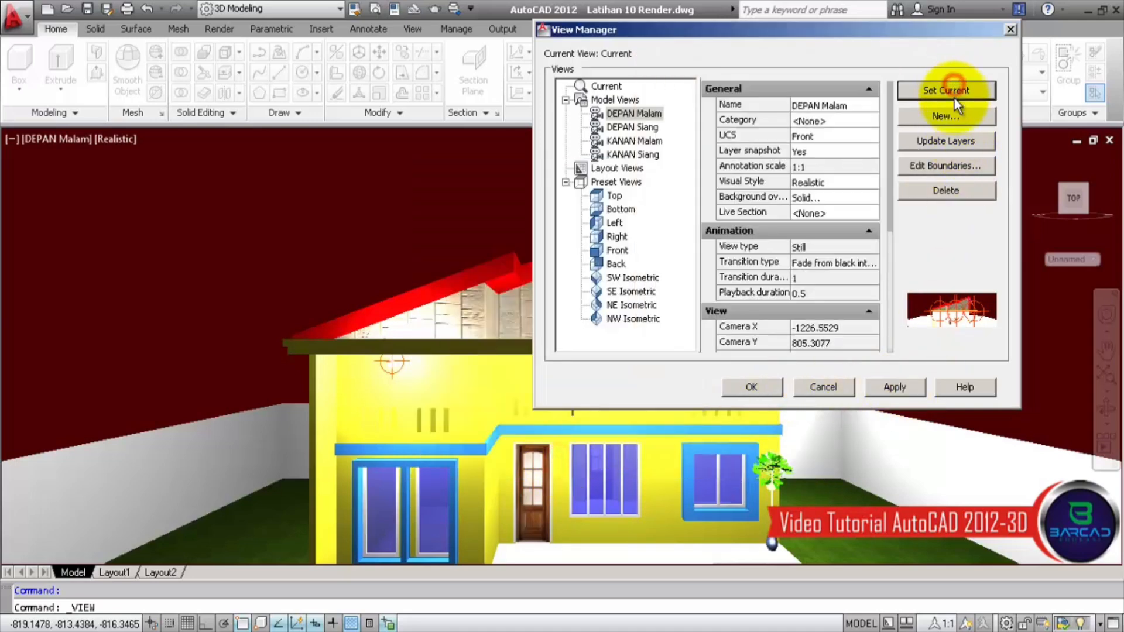
left_click(918, 393)
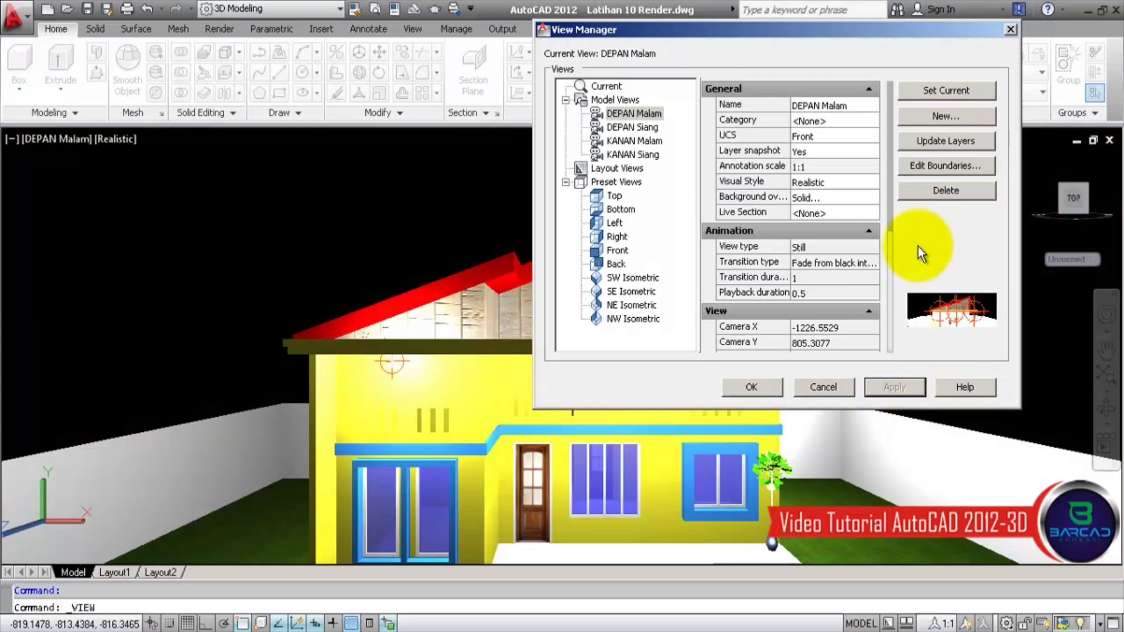
Step: Change the solid background colour of the KANAN Malam view to index colour 7 (white)
left_click(624, 140)
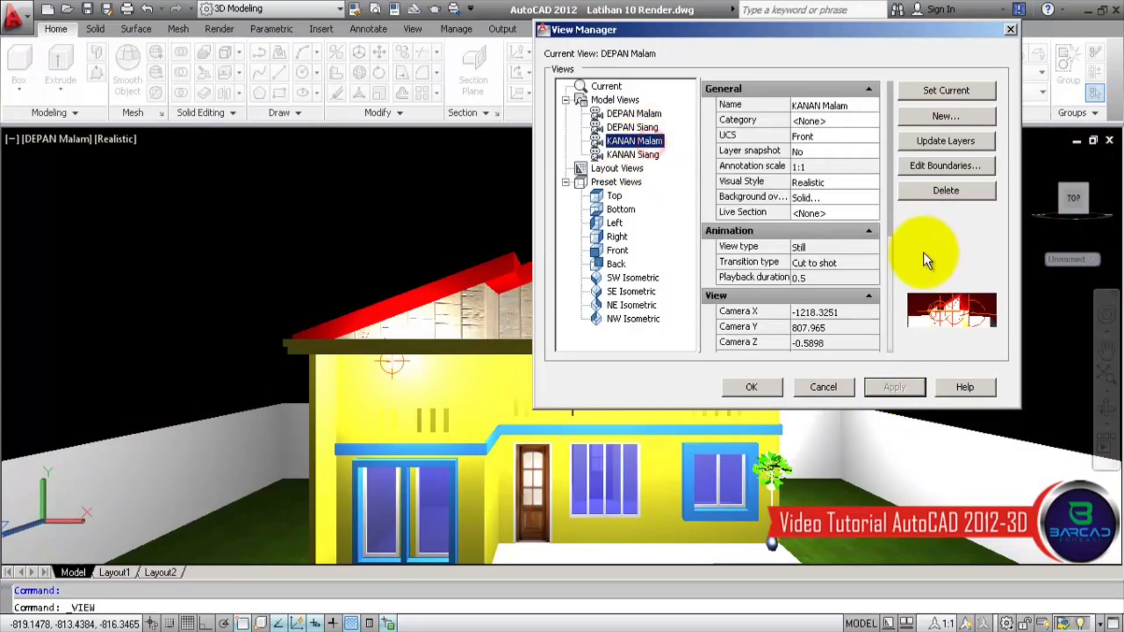
left_click(861, 197)
left_click(871, 197)
left_click(851, 265)
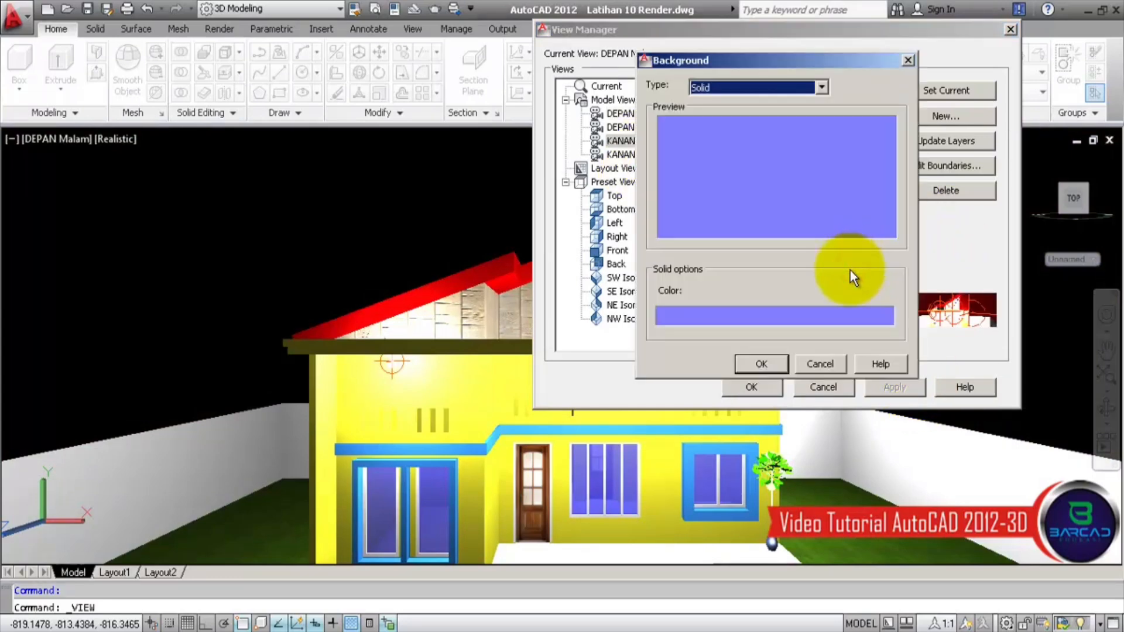
left_click(823, 316)
left_click(458, 193)
left_click(524, 362)
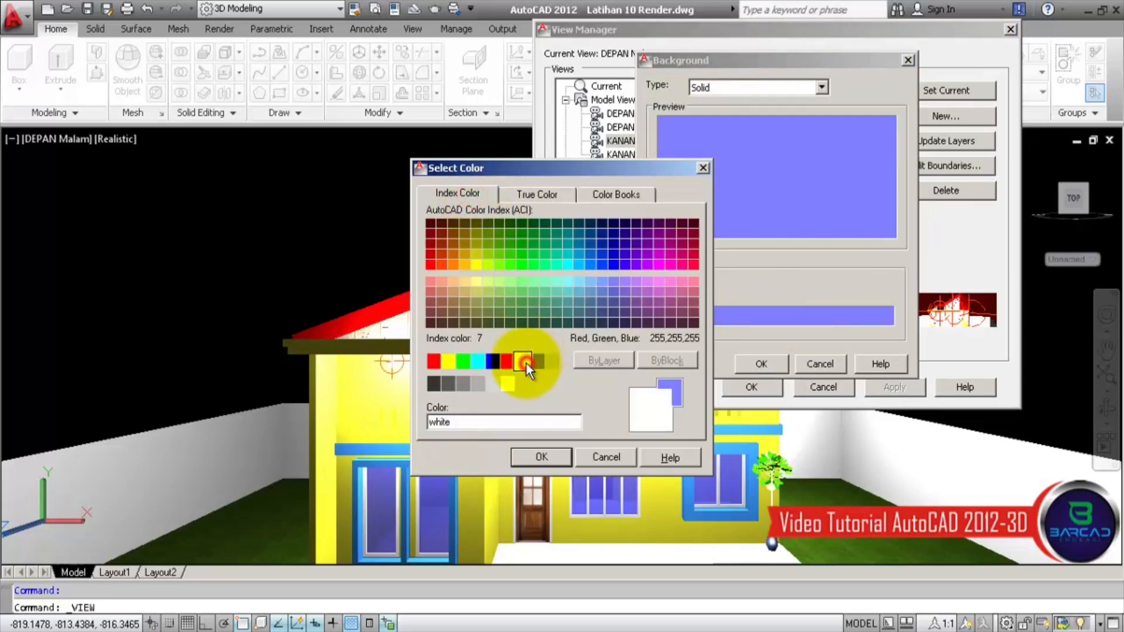
left_click(541, 456)
left_click(761, 364)
Step: Apply the new KANAN Malam background, set that view current and close the View Manager
left_click(911, 390)
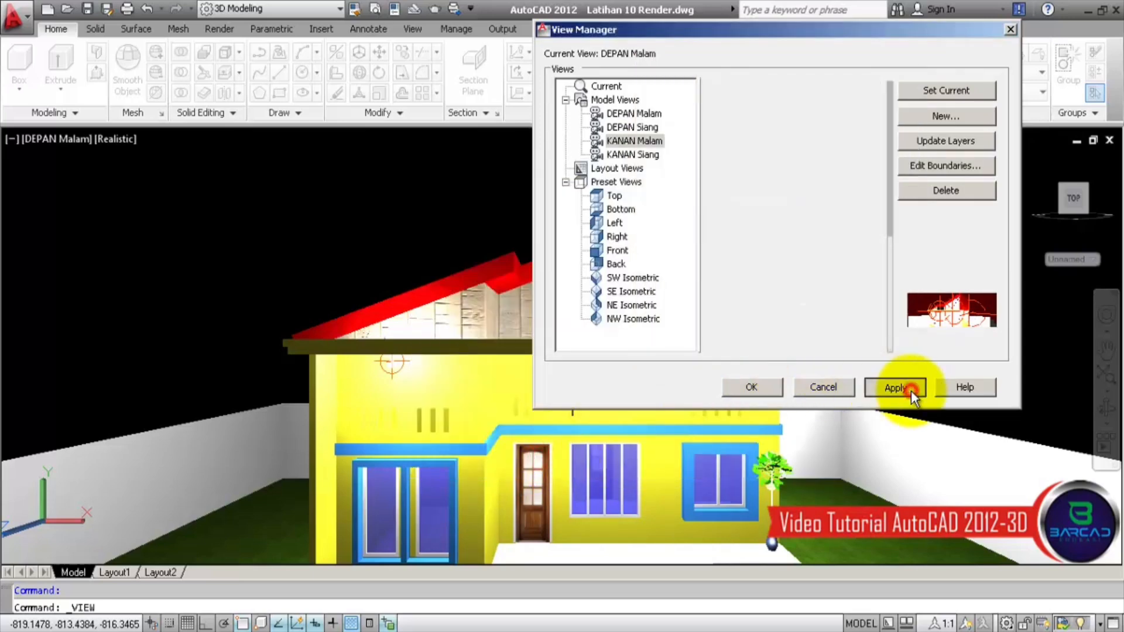
left_click(943, 96)
left_click(910, 391)
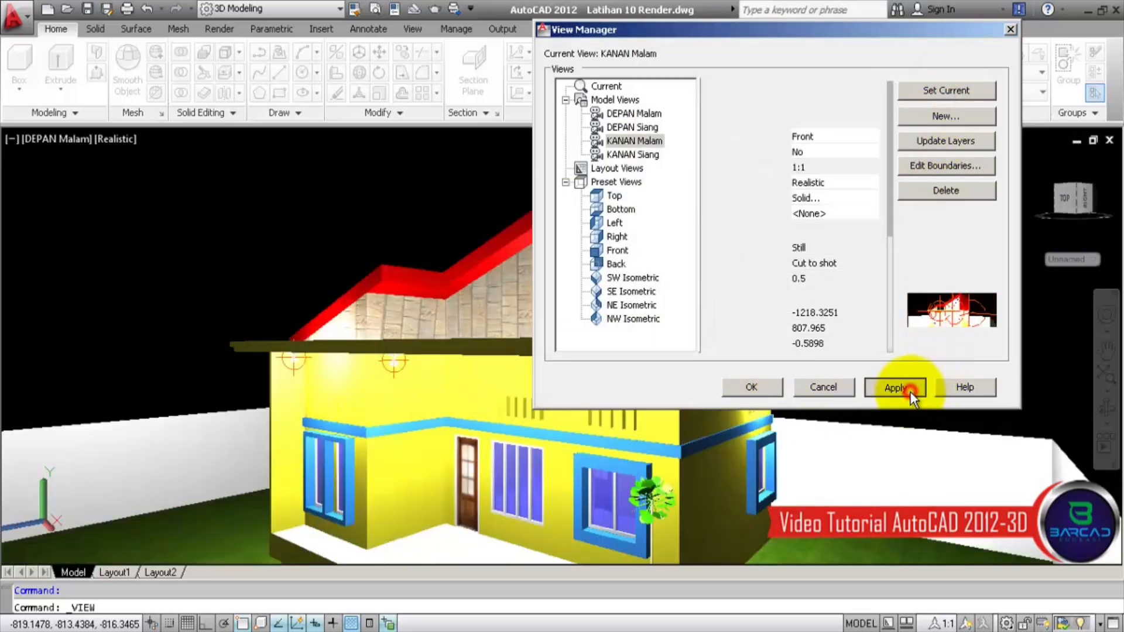
left_click(750, 388)
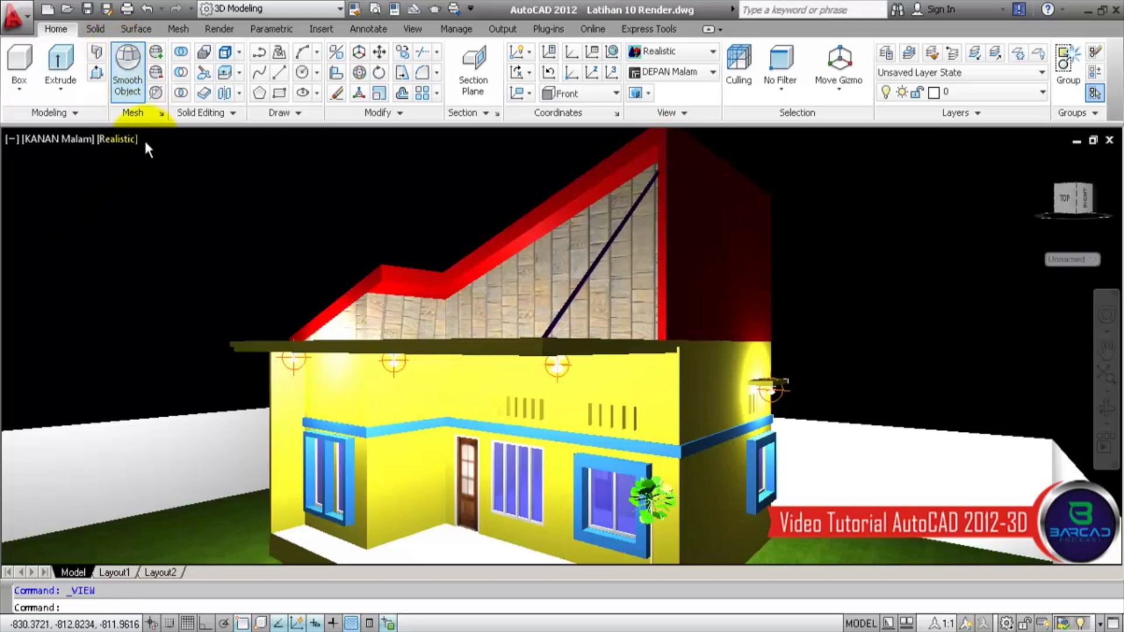
Step: Set the intensity factor of all lights from Cahaya Luar to Lampu S Kanan to 0.00002, then deselect them and close the light palettes
left_click(218, 29)
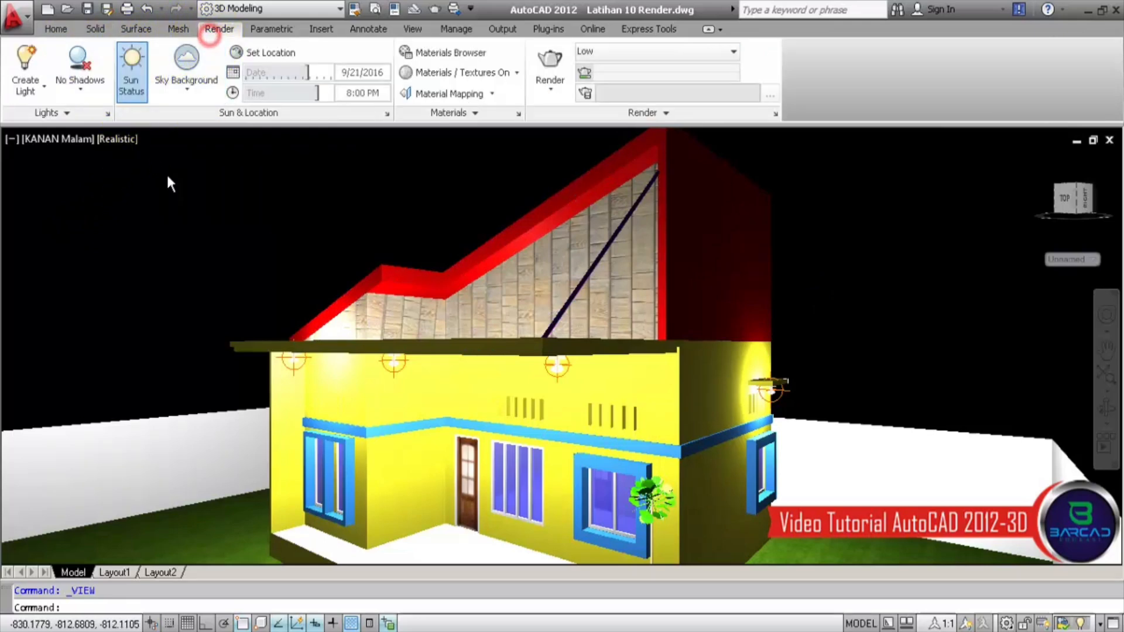
left_click(108, 113)
left_click(105, 175)
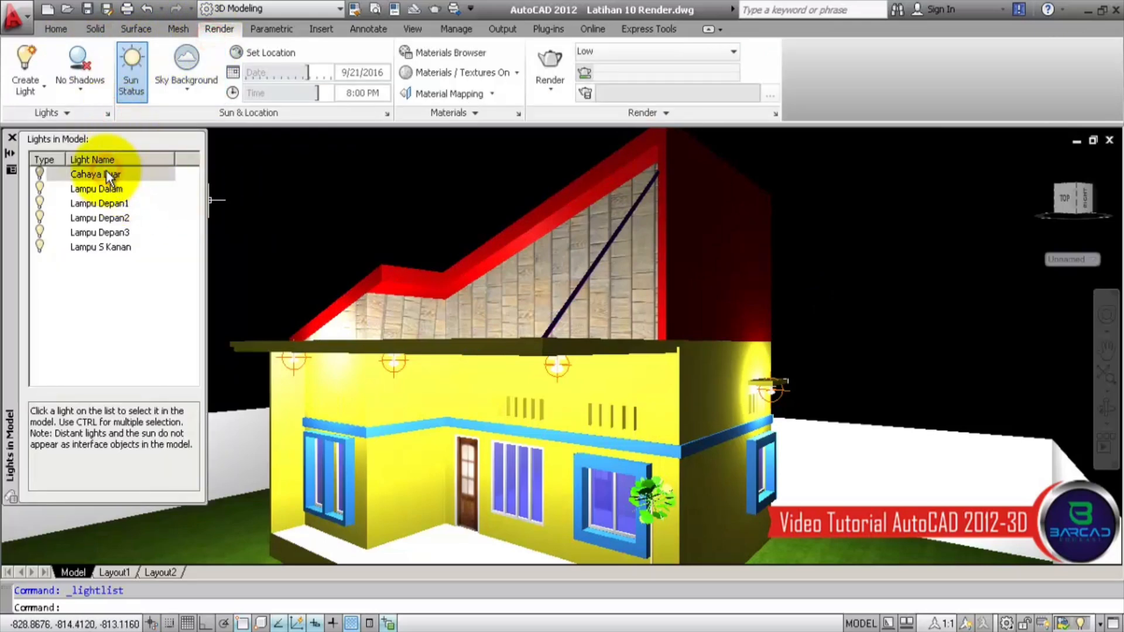
double_click(106, 175)
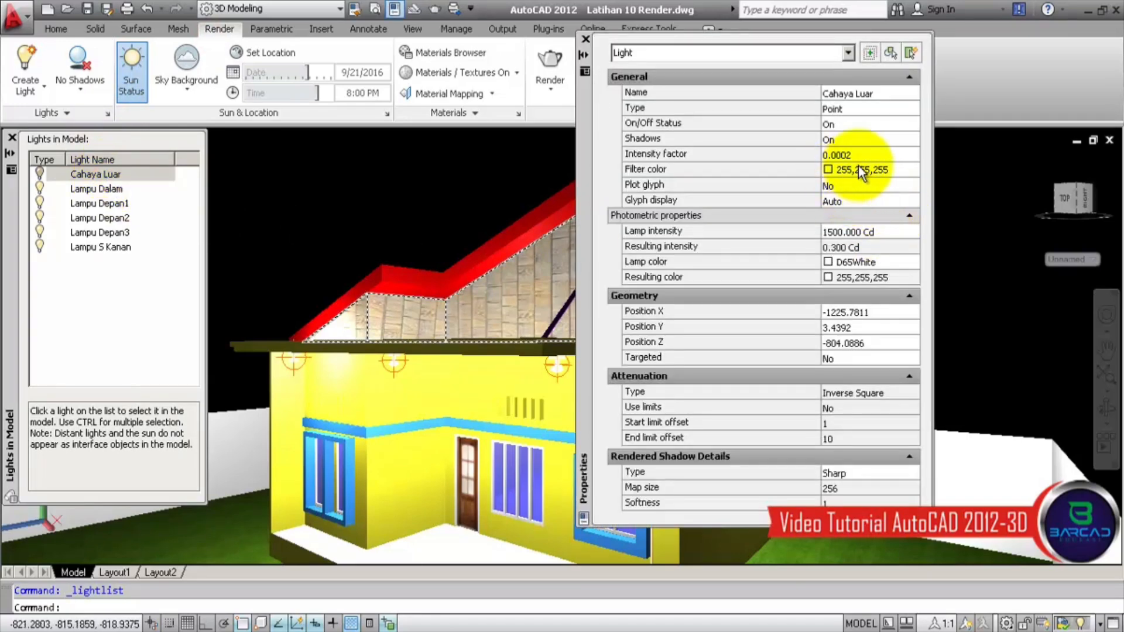
left_click(104, 247, "shift")
left_click(871, 154)
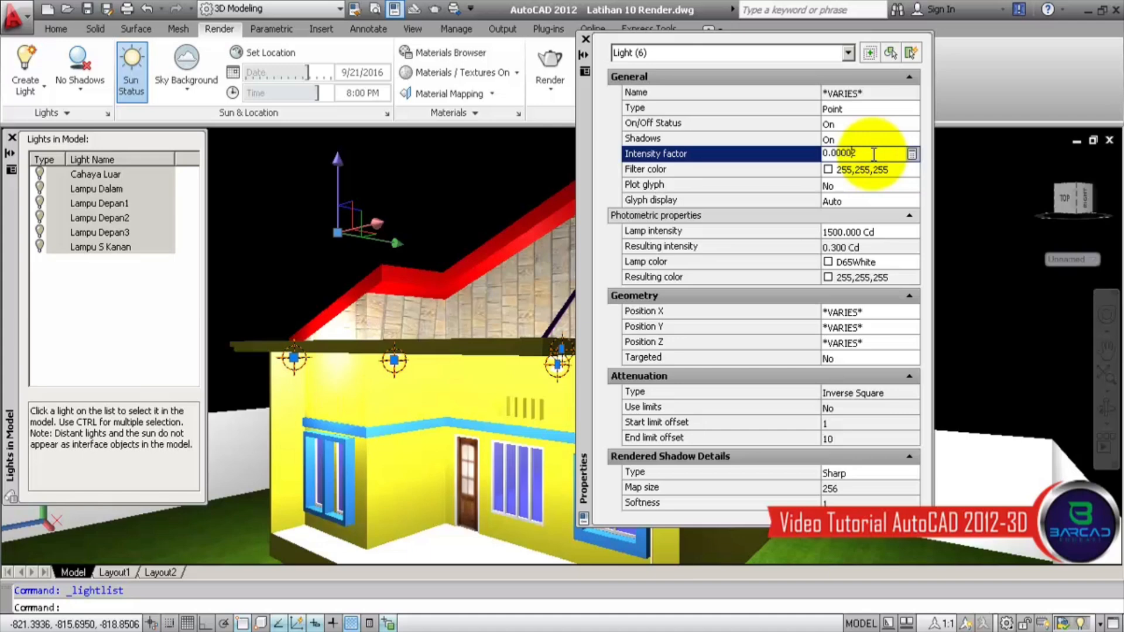
key("Tab")
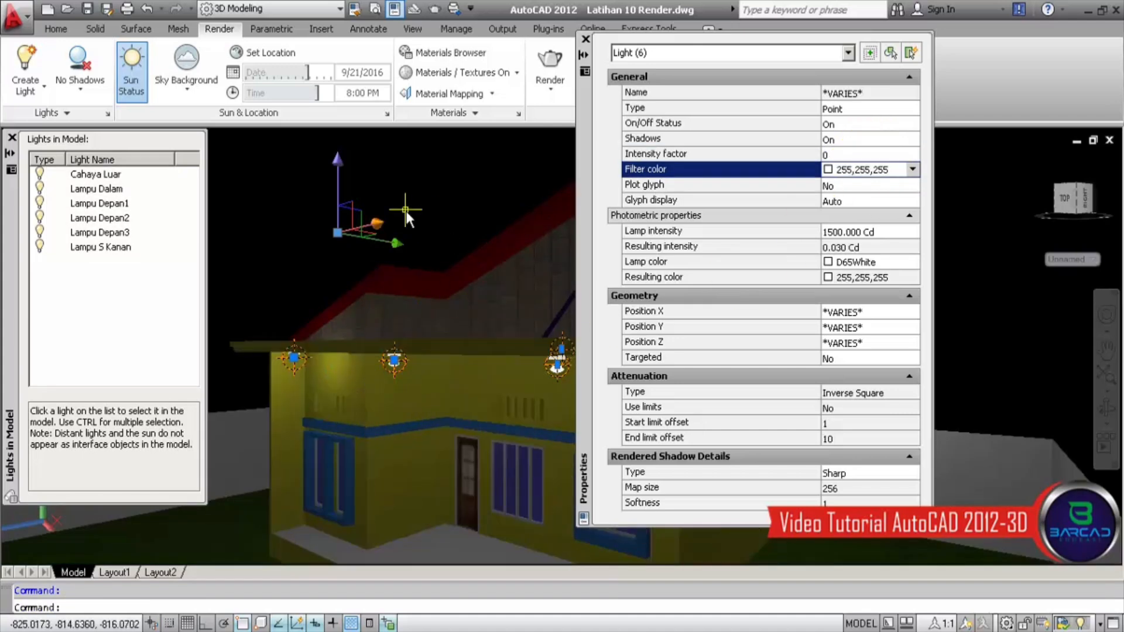
left_click(582, 38)
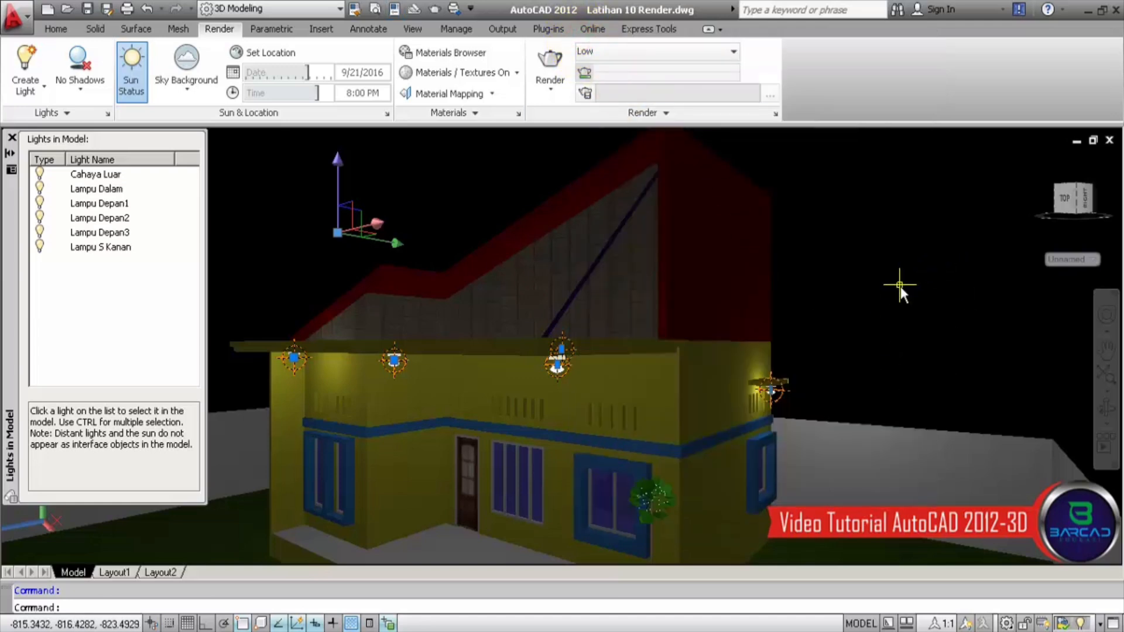
key("Escape")
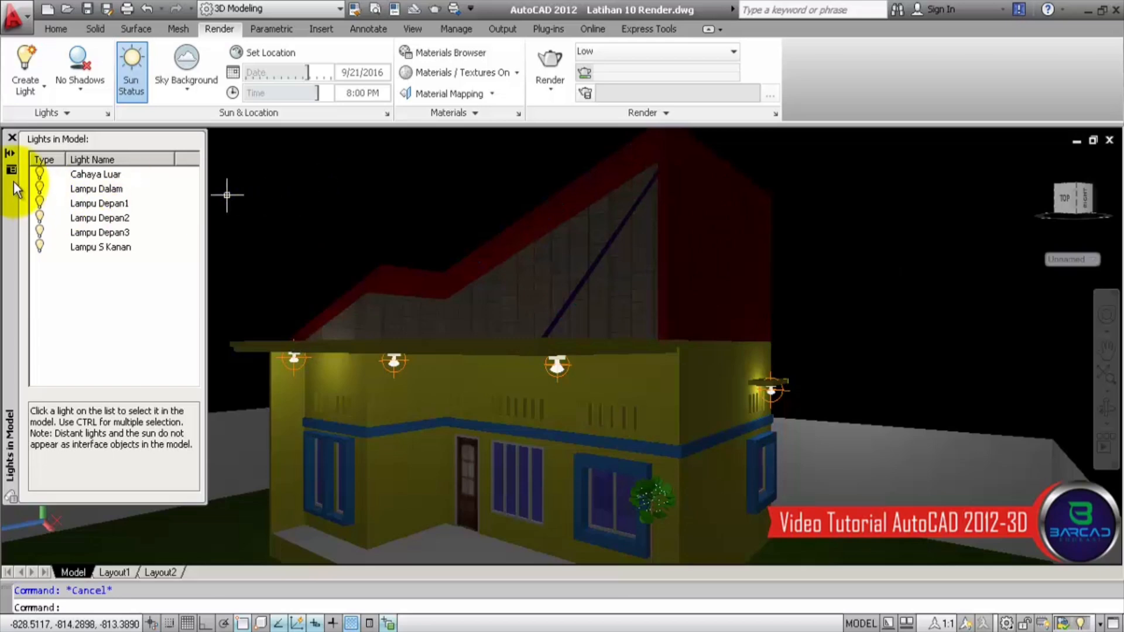
left_click(12, 138)
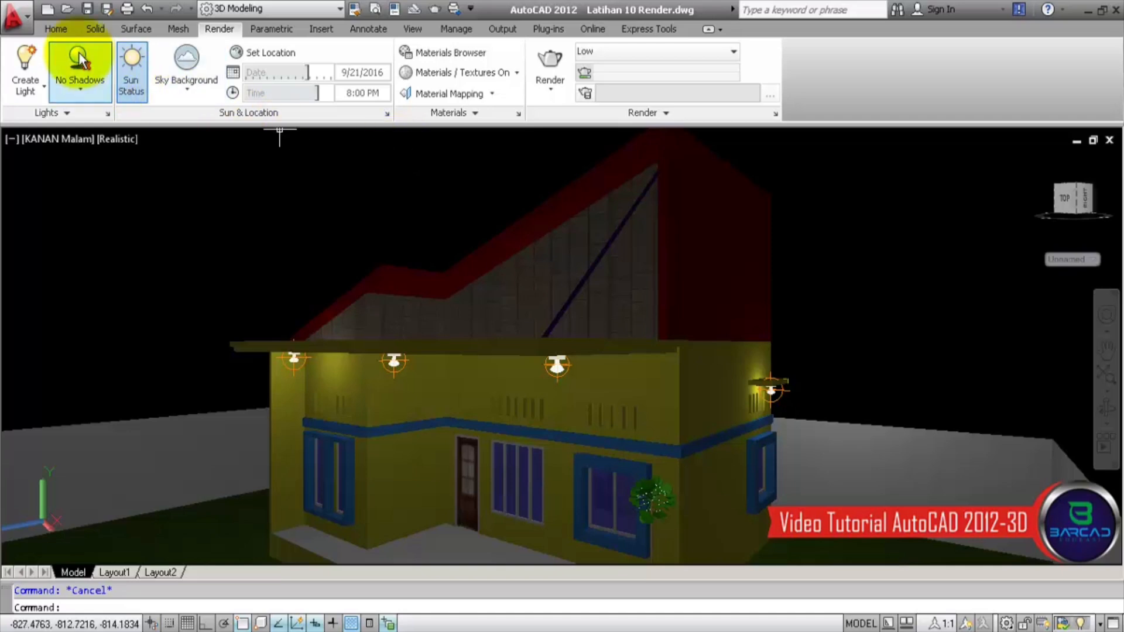
Step: Display the KANAN Malam view to check the dimmed lighting, and restore DEPAN Malam as the current view
left_click(56, 28)
left_click(709, 75)
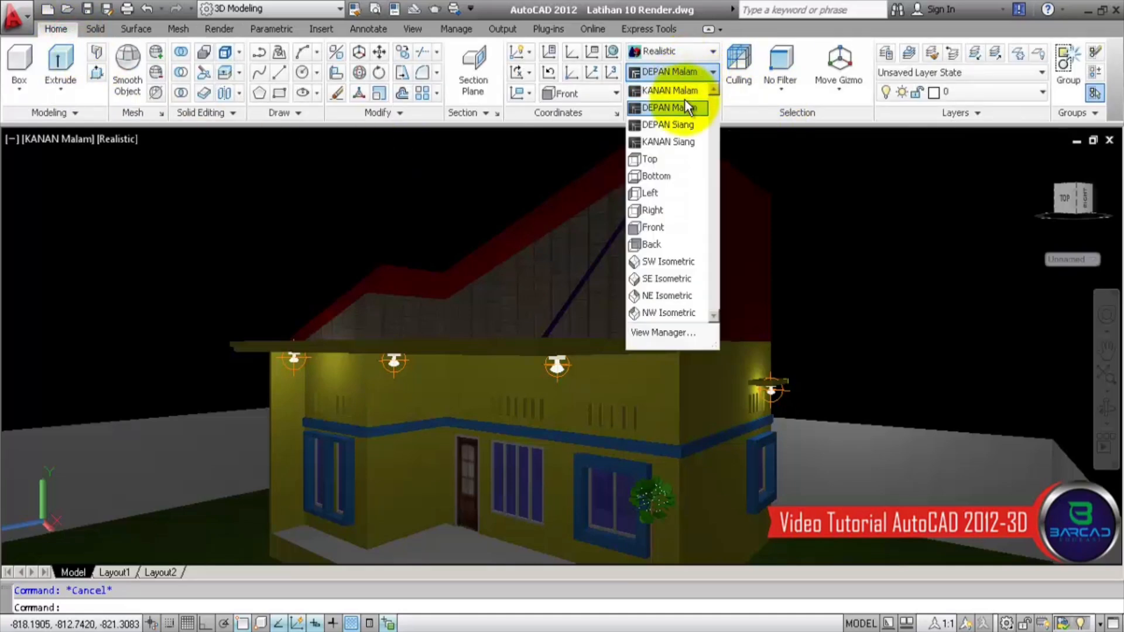
left_click(687, 95)
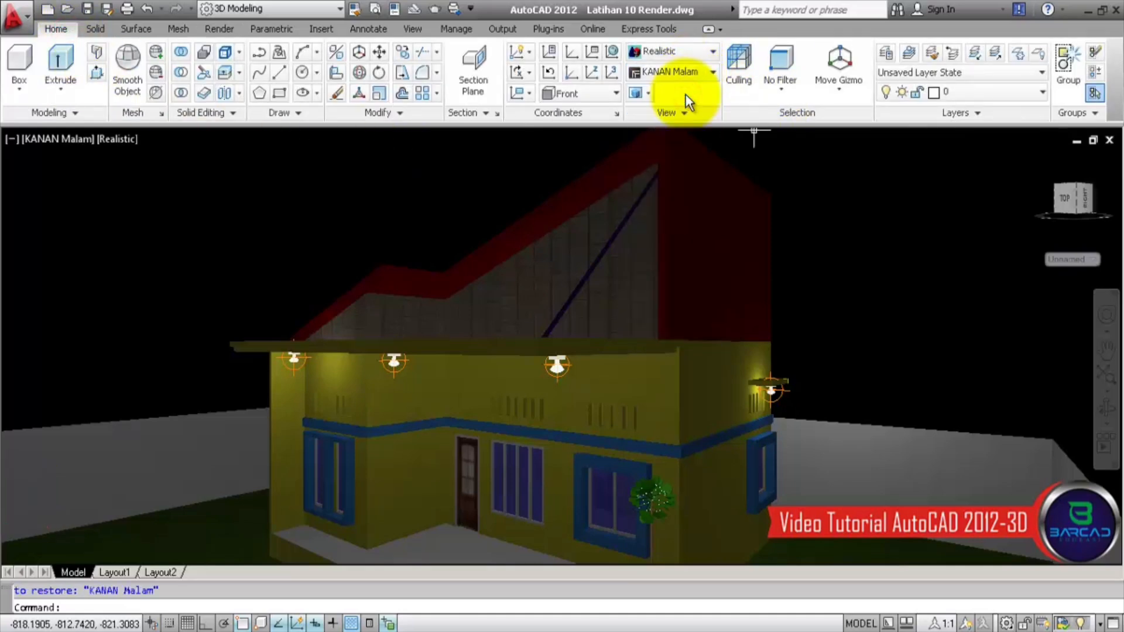
left_click(679, 71)
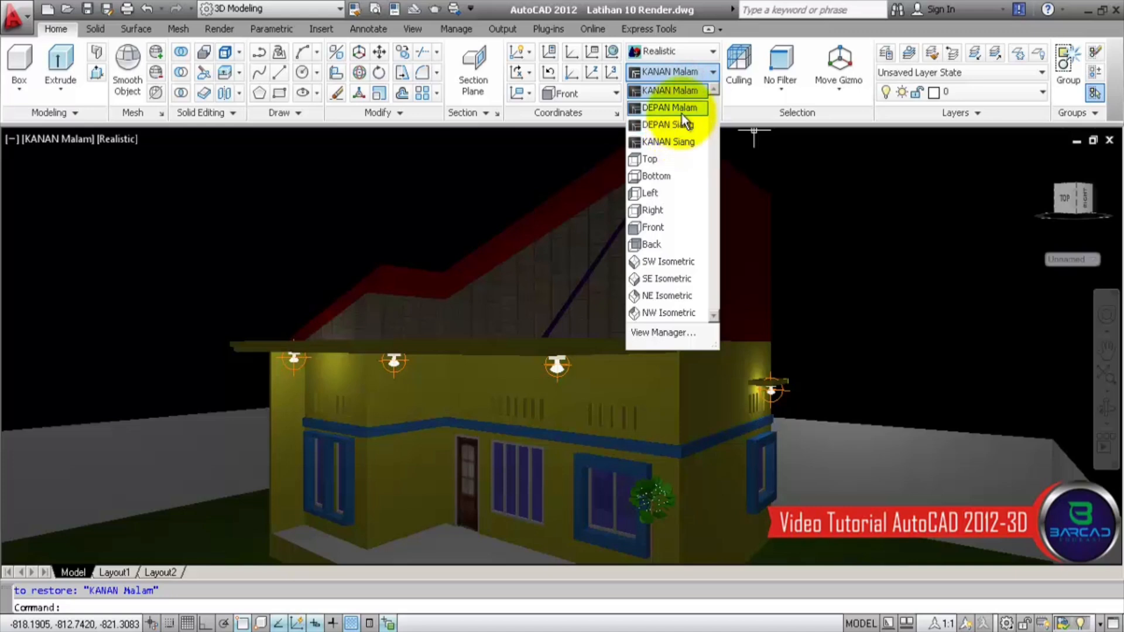
left_click(681, 111)
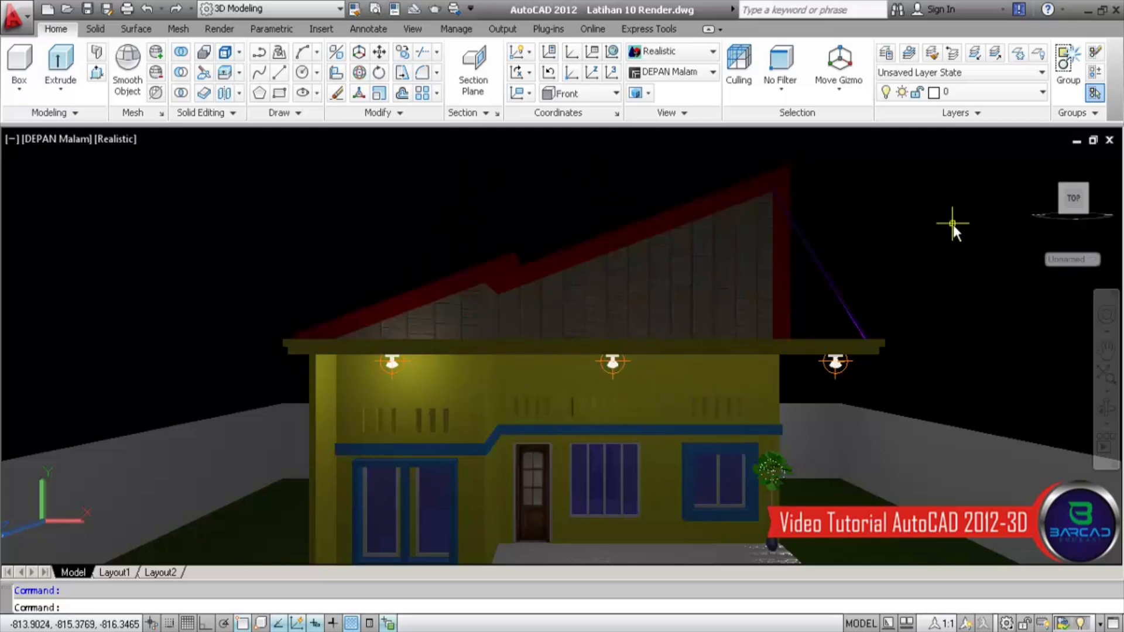
left_click(669, 76)
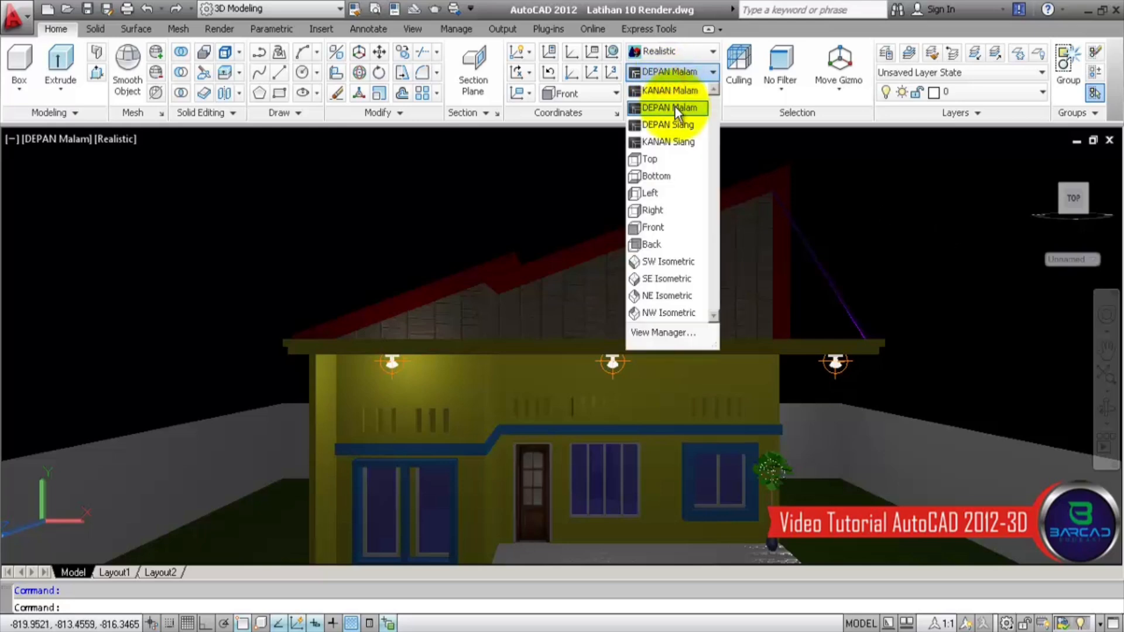
left_click(674, 106)
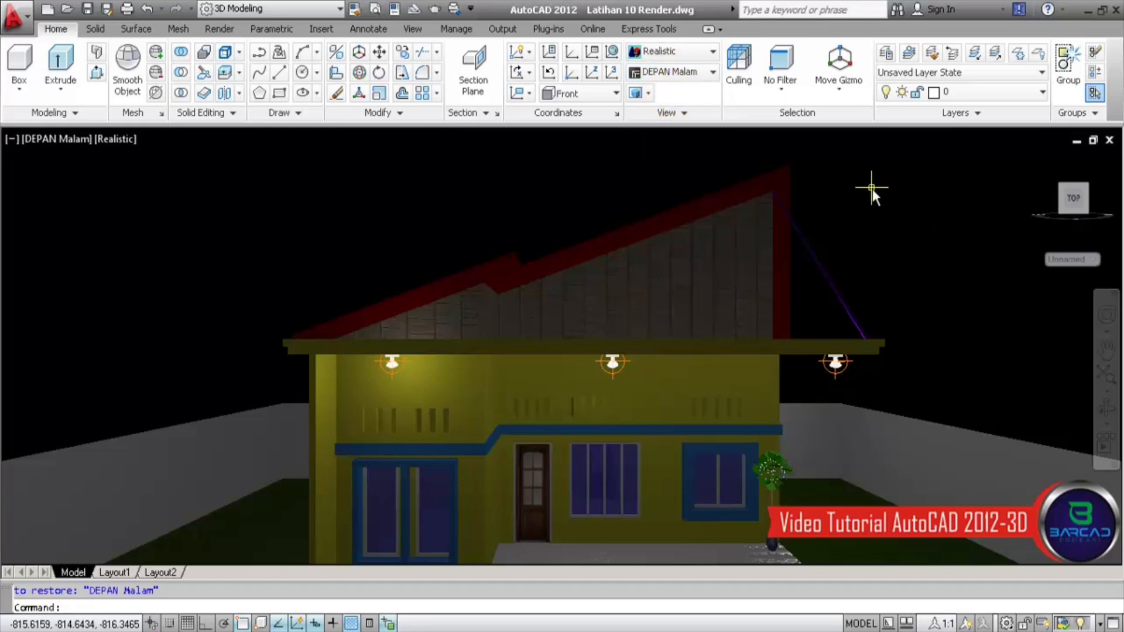
Step: Render the DEPAN Malam view with the Low render preset and close the finished render window
left_click(226, 27)
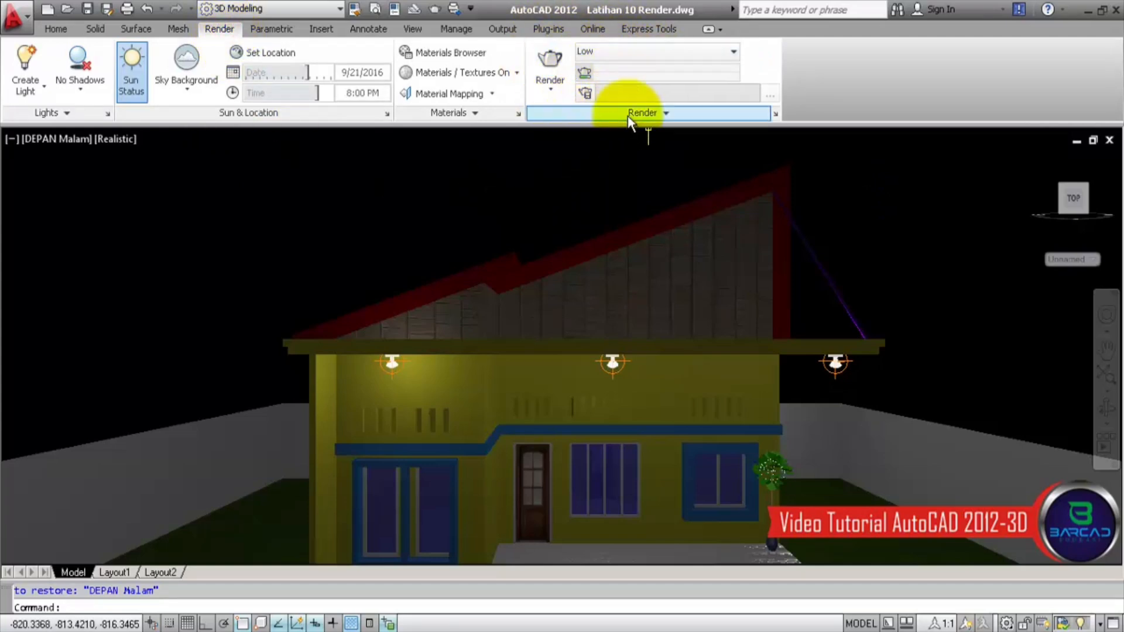
left_click(733, 54)
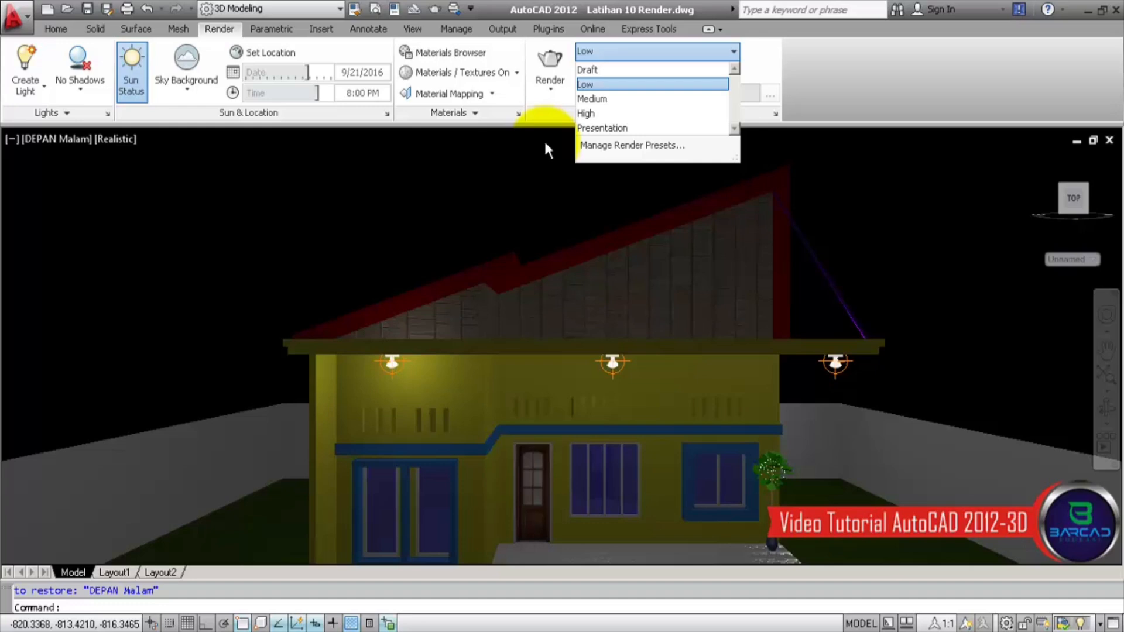
left_click(638, 83)
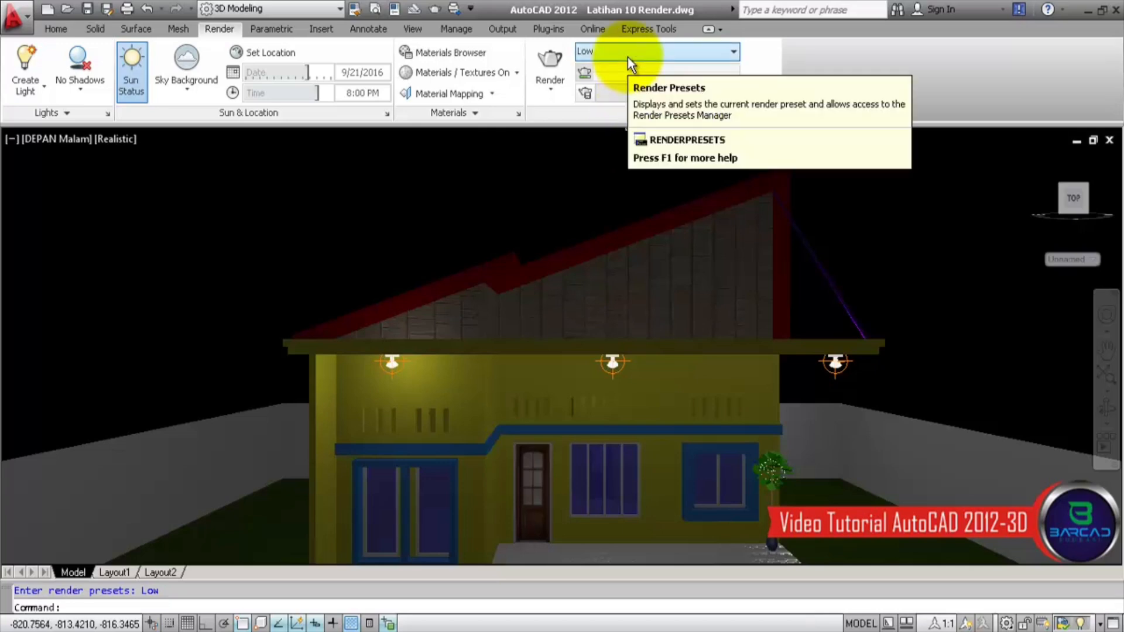
left_click(556, 61)
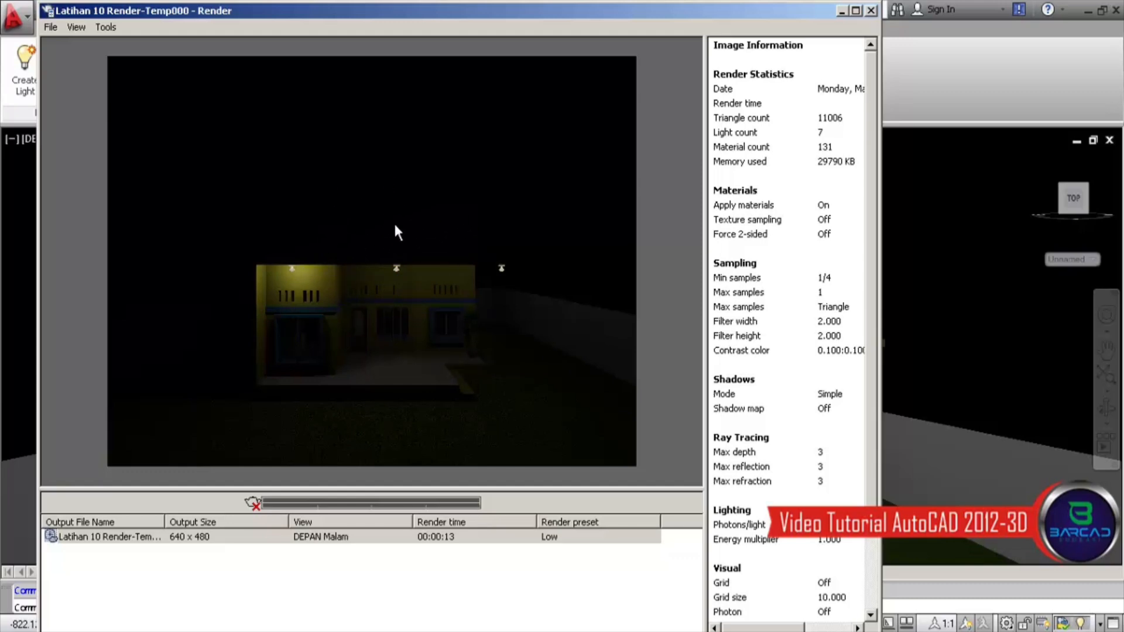
left_click(873, 13)
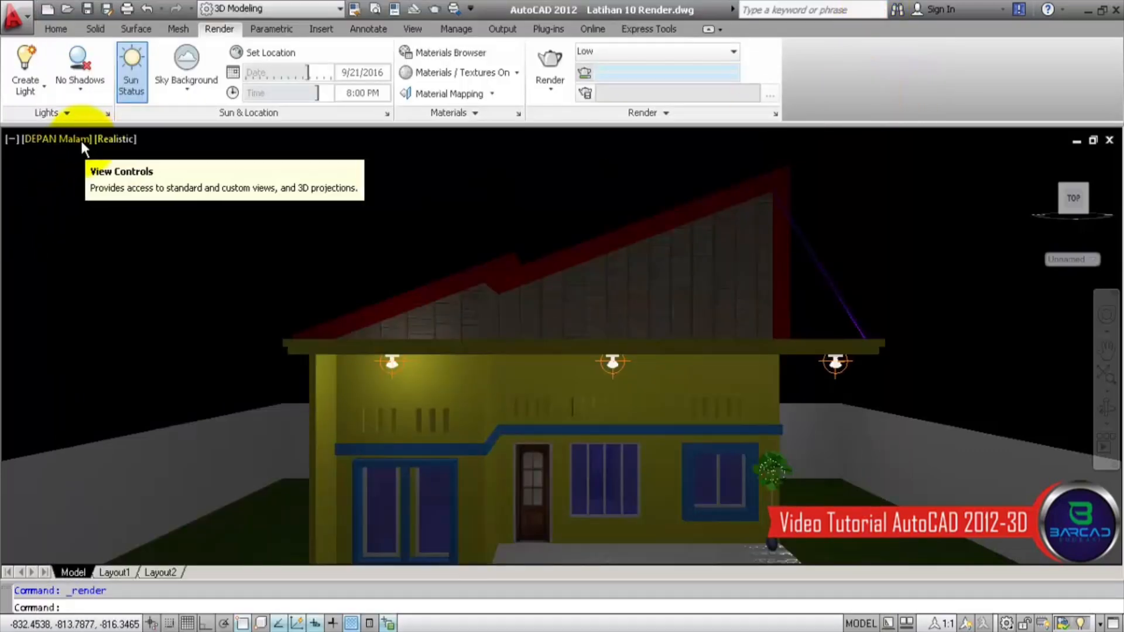
Step: In the 2D wireframe Top view, move the outdoor point light straight toward the house, inside the front fence, with Ortho on
left_click(104, 140)
left_click(127, 178)
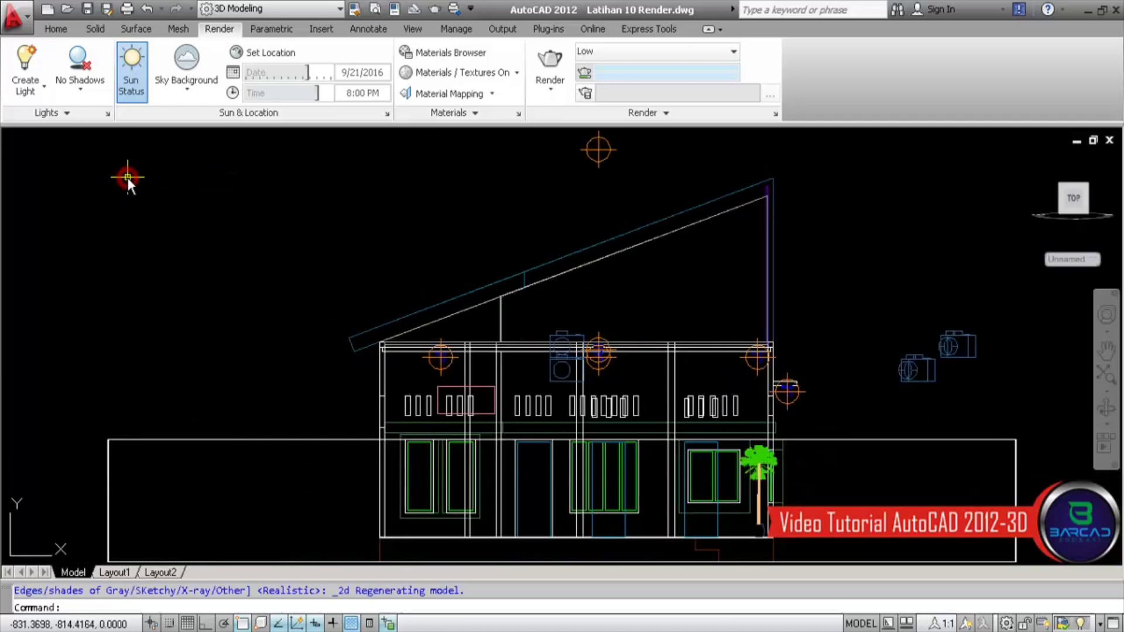
left_click(40, 139)
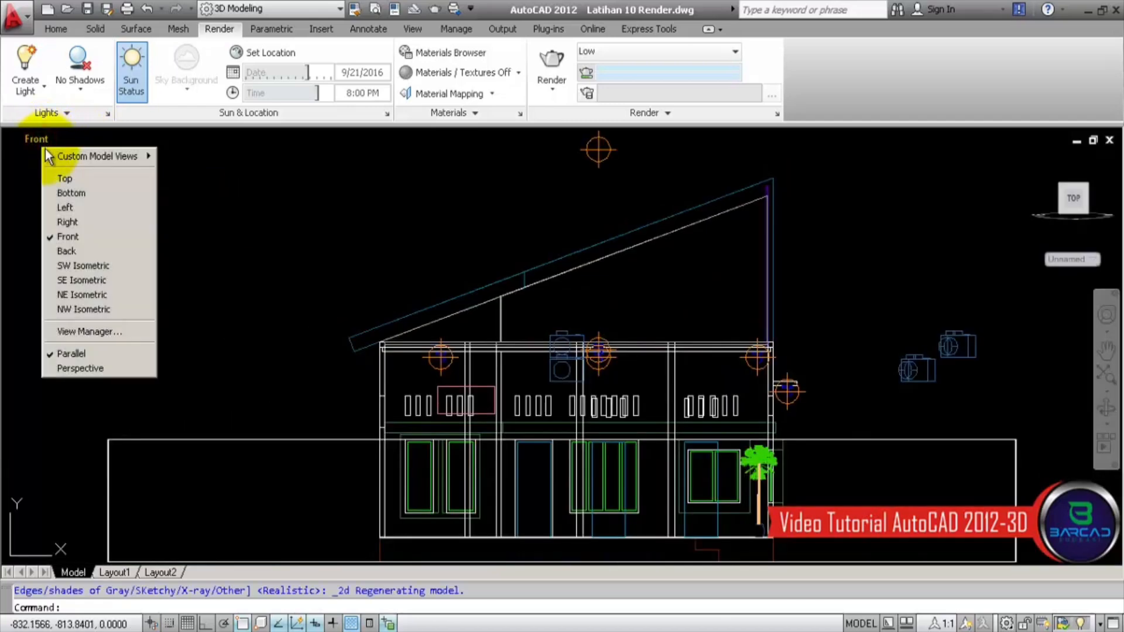
left_click(62, 178)
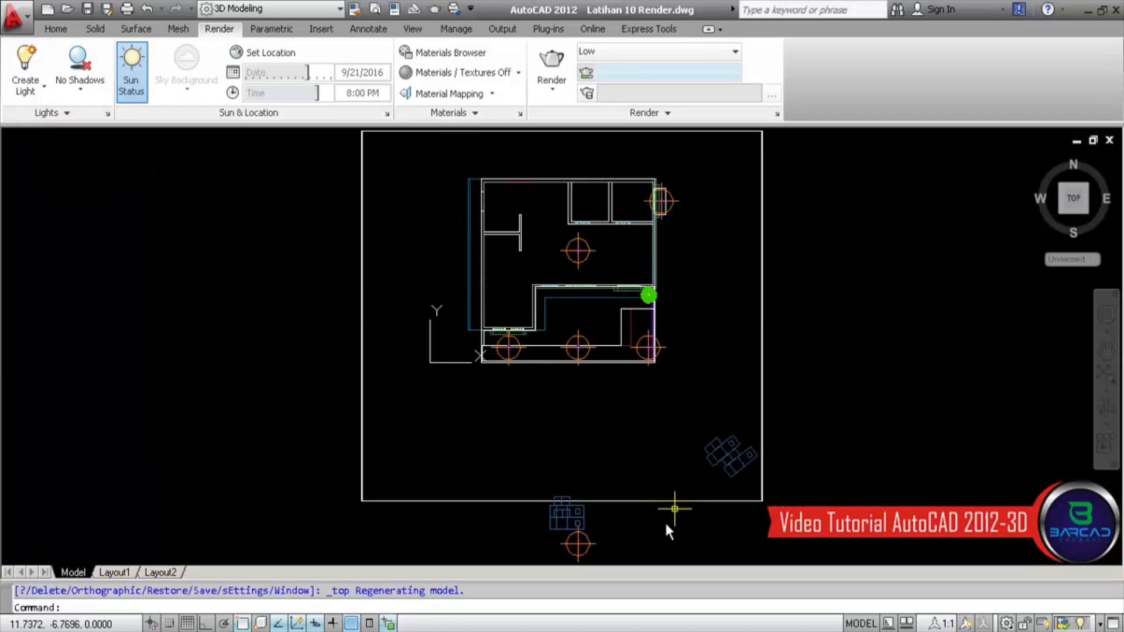
left_click(588, 544)
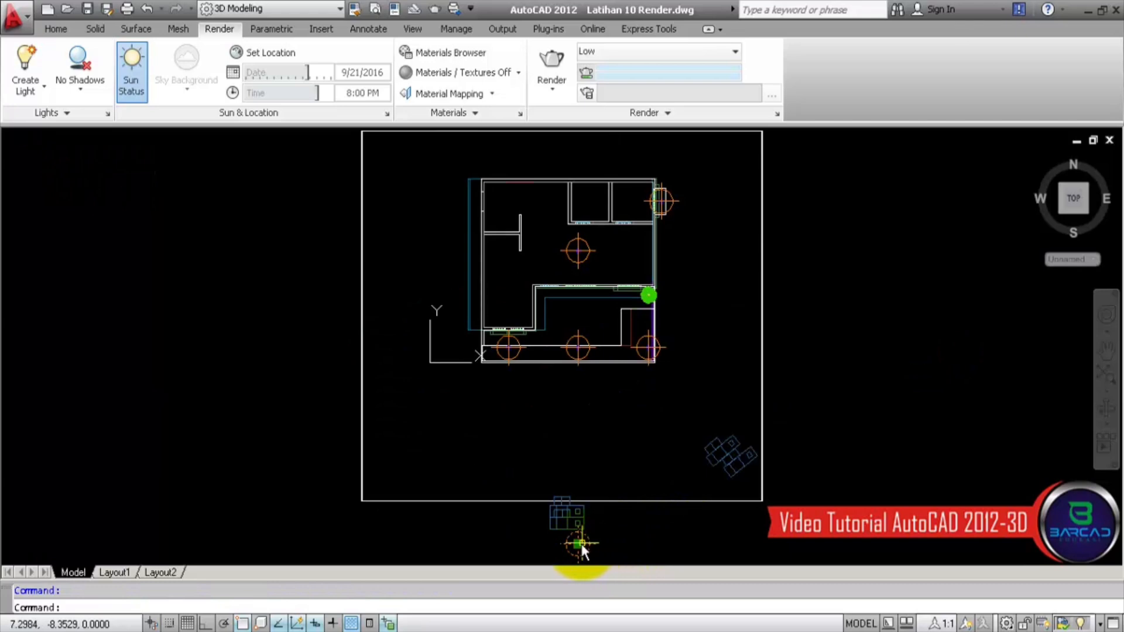
key("F8")
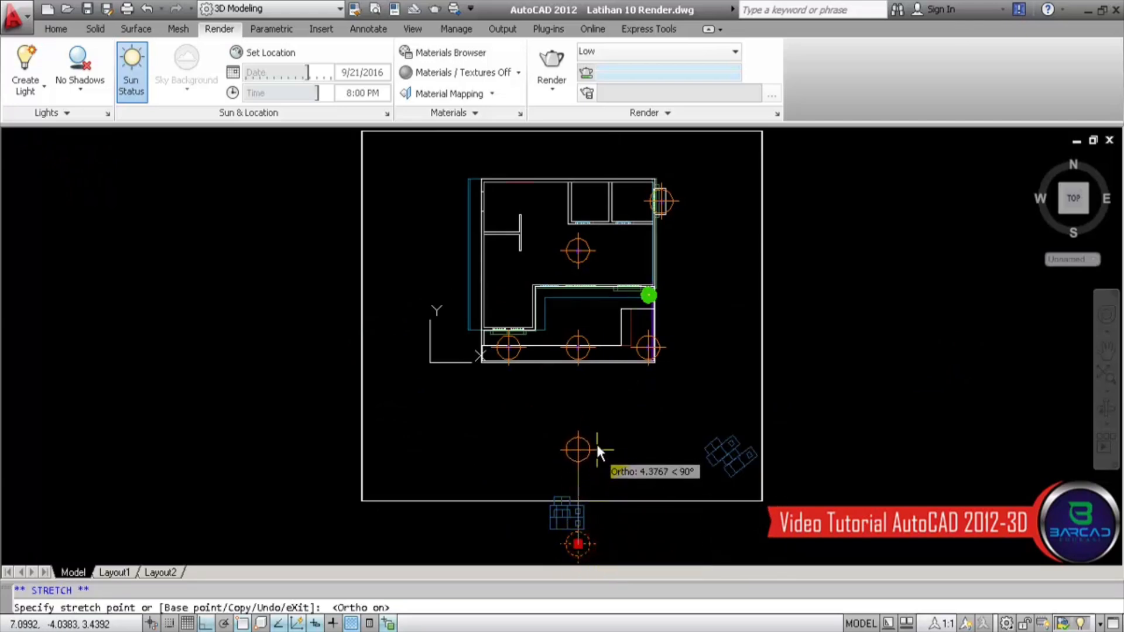
left_click(596, 440)
key("Escape")
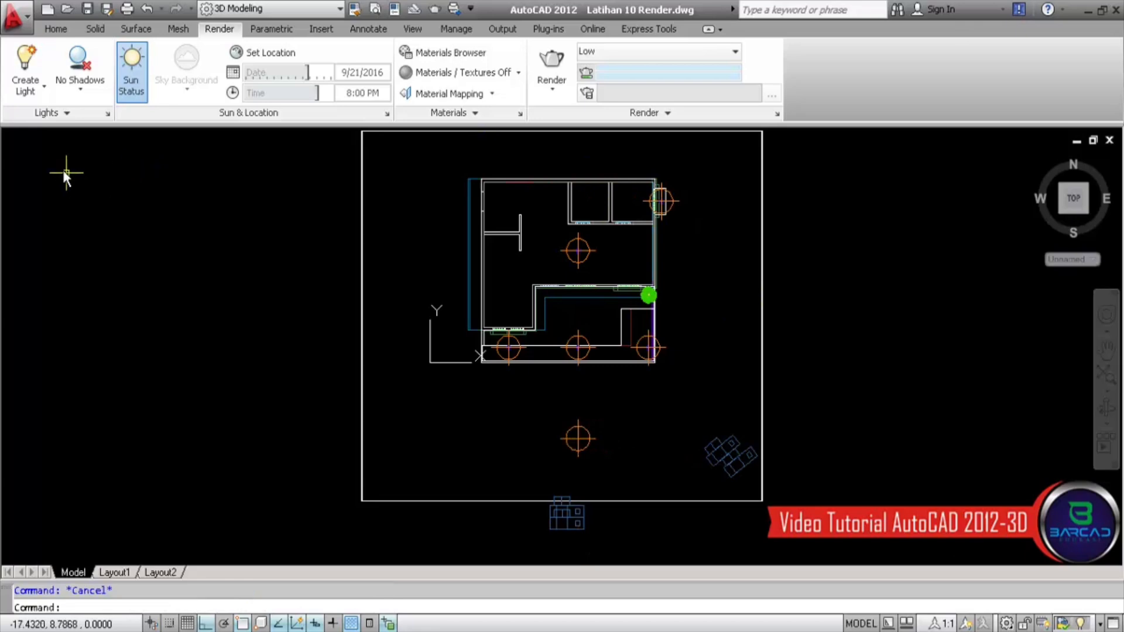
Step: Lower the outdoor point light in front of the house vertically in the Right view and deselect it
left_click(33, 142)
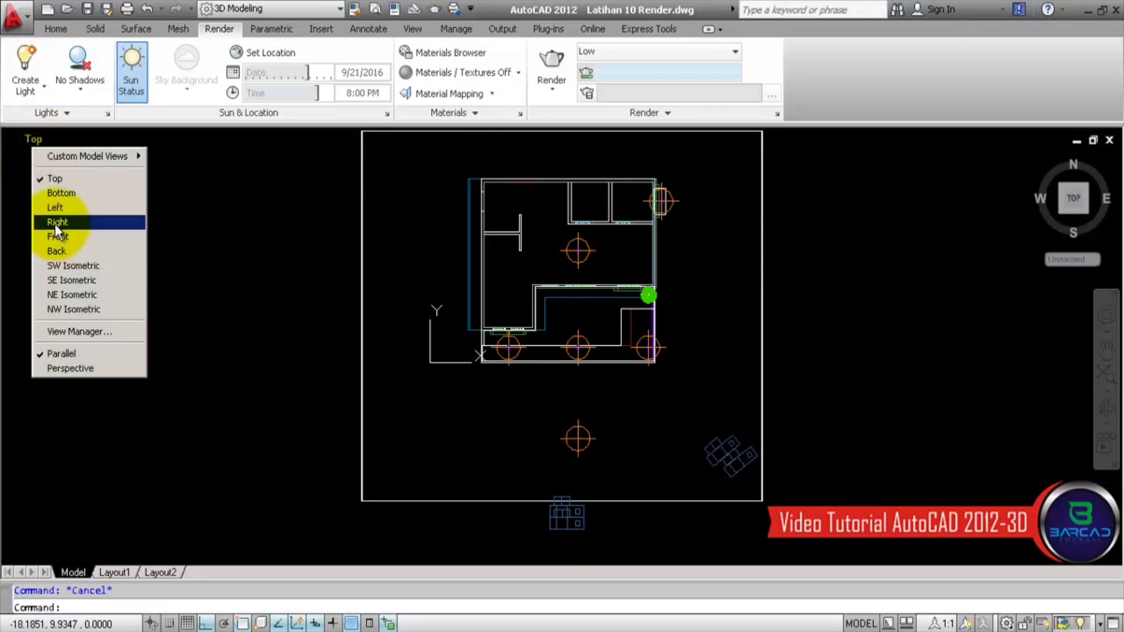
left_click(55, 223)
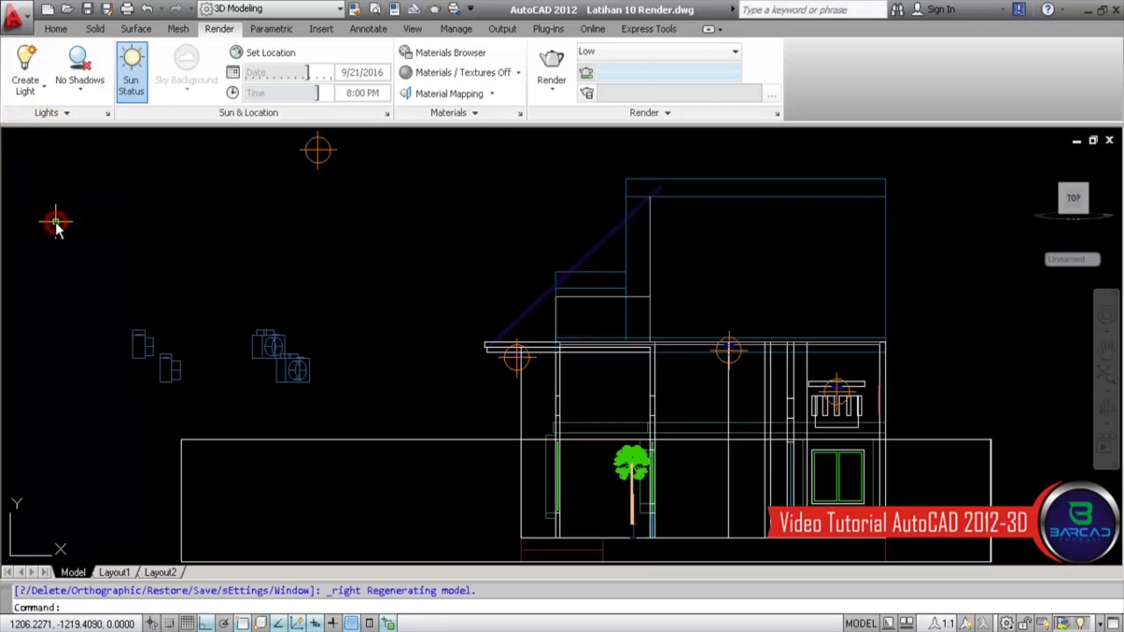
left_click(318, 151)
left_click(318, 151)
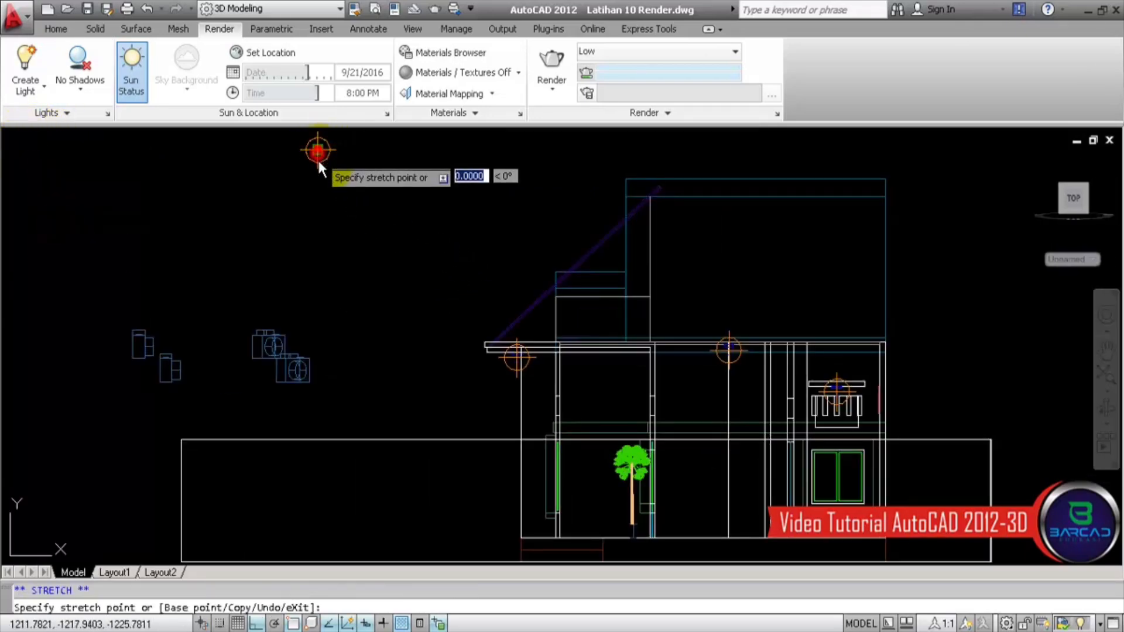
left_click(318, 198)
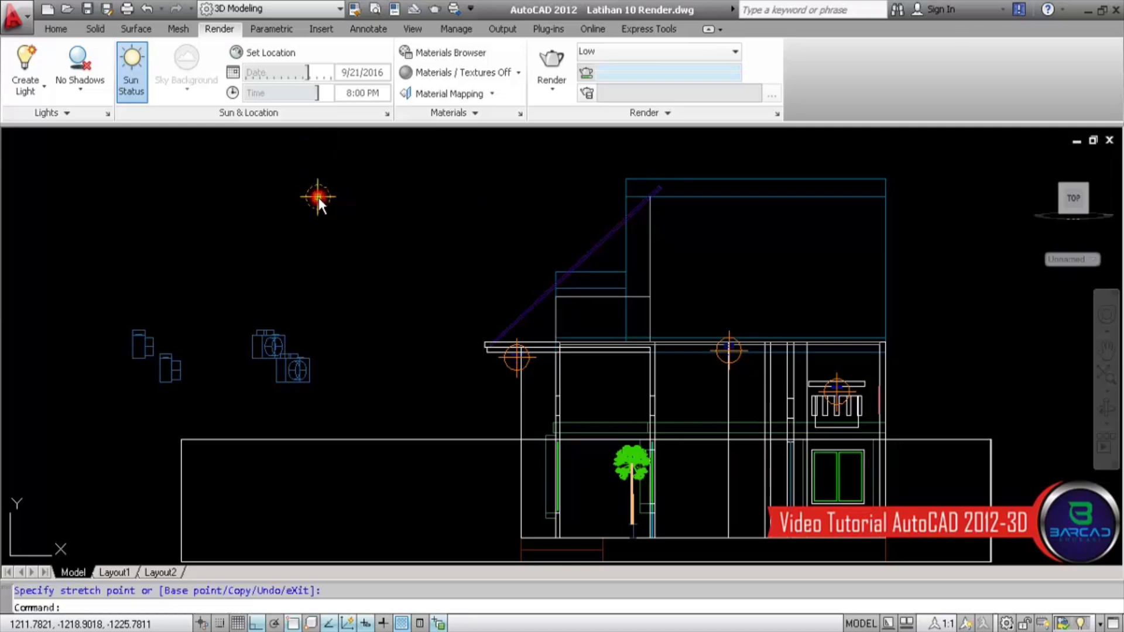
key("Escape")
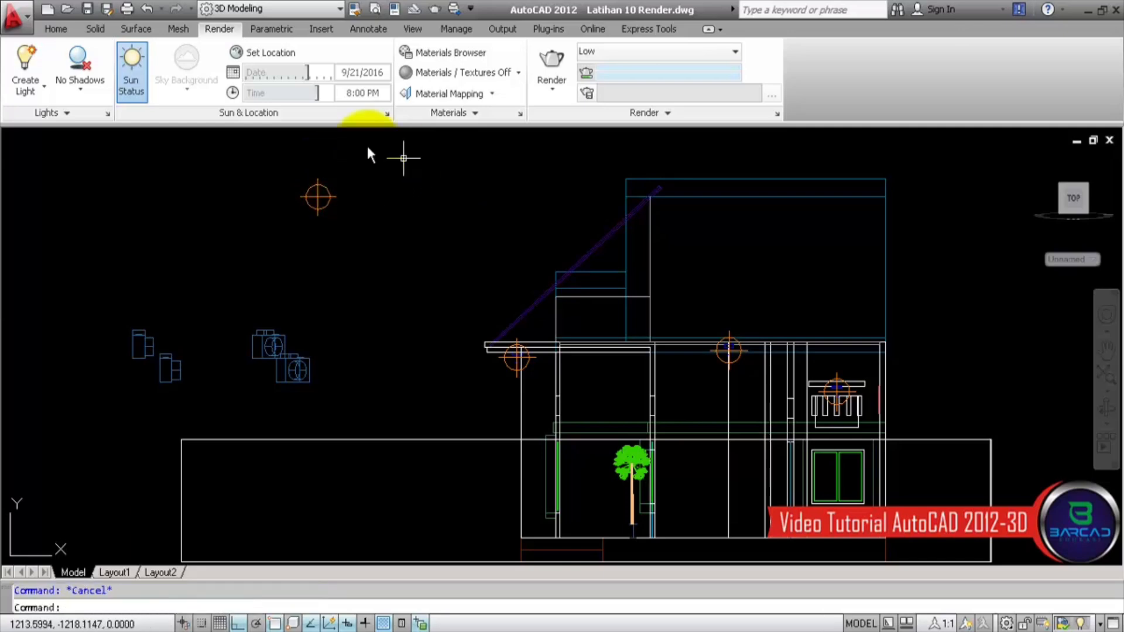
Step: Restore the saved DEPAN Malam camera view
left_click(34, 141)
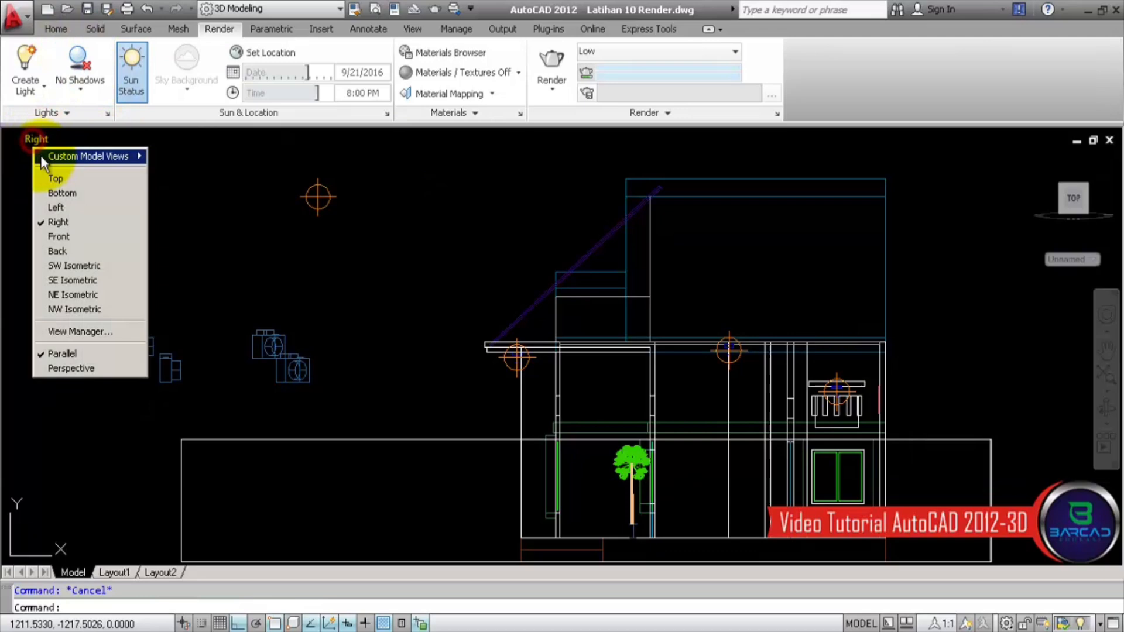
left_click(69, 138)
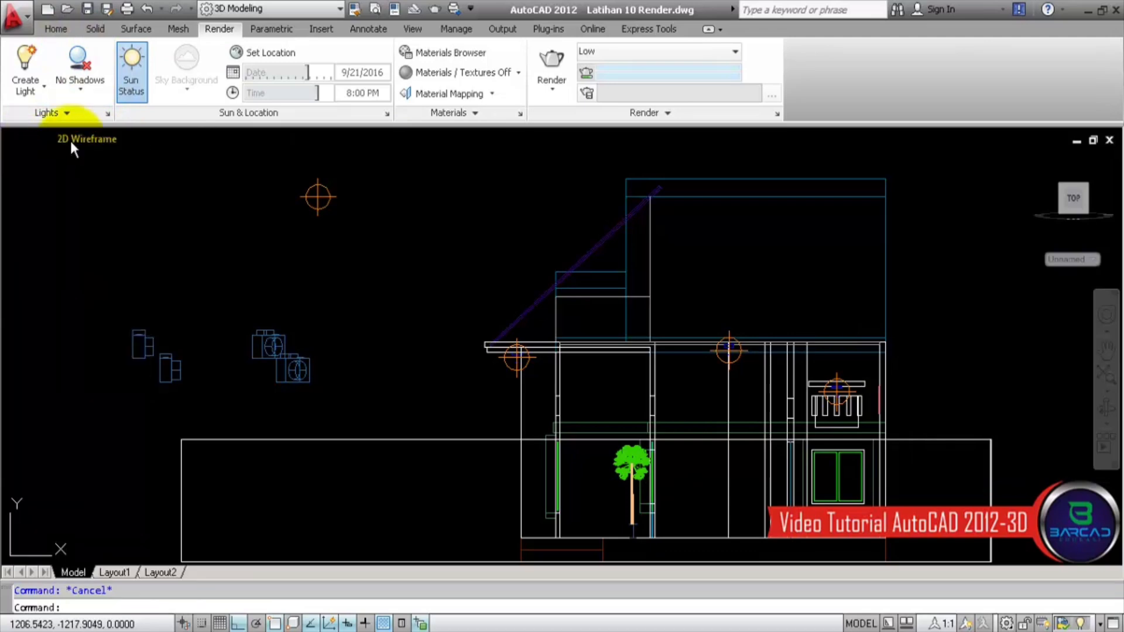
left_click(78, 139)
left_click(44, 139)
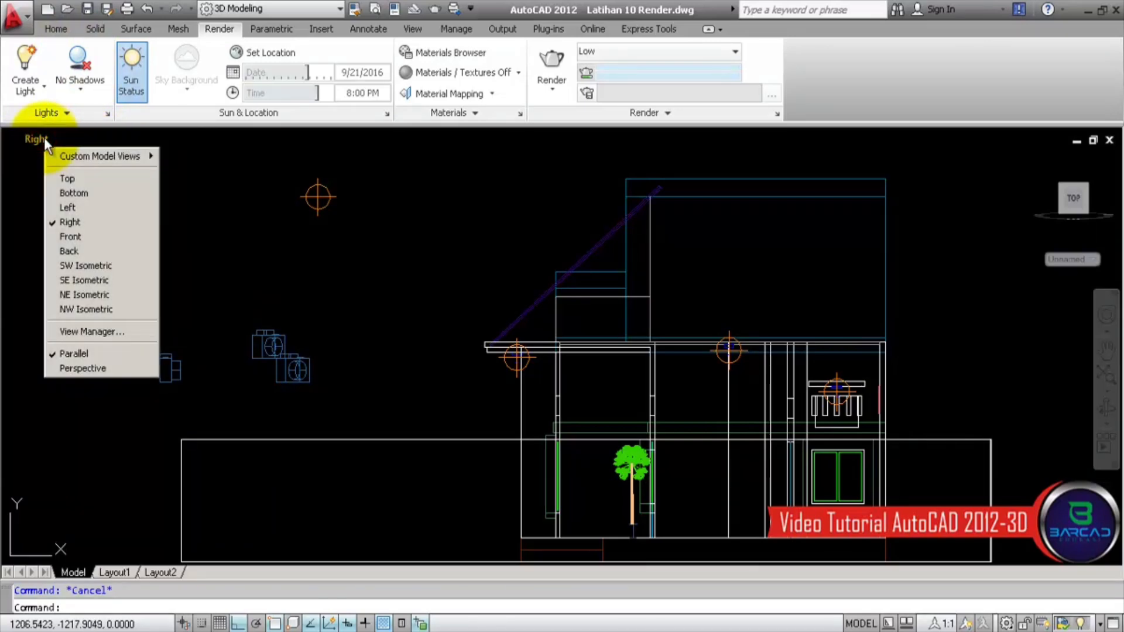
mouse_move(88, 156)
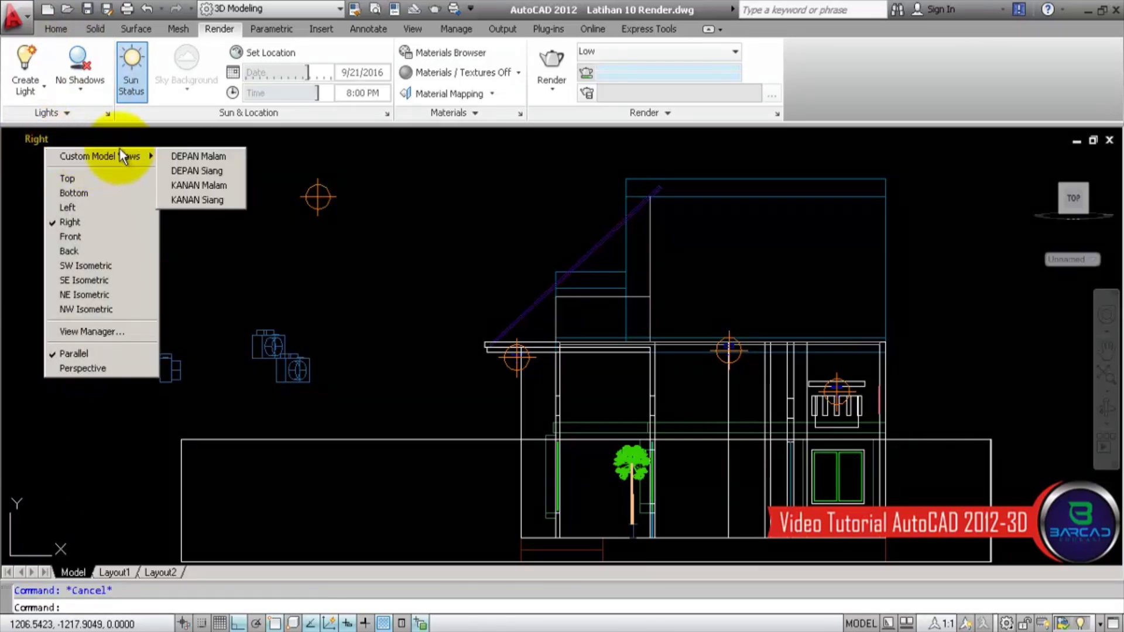
left_click(235, 157)
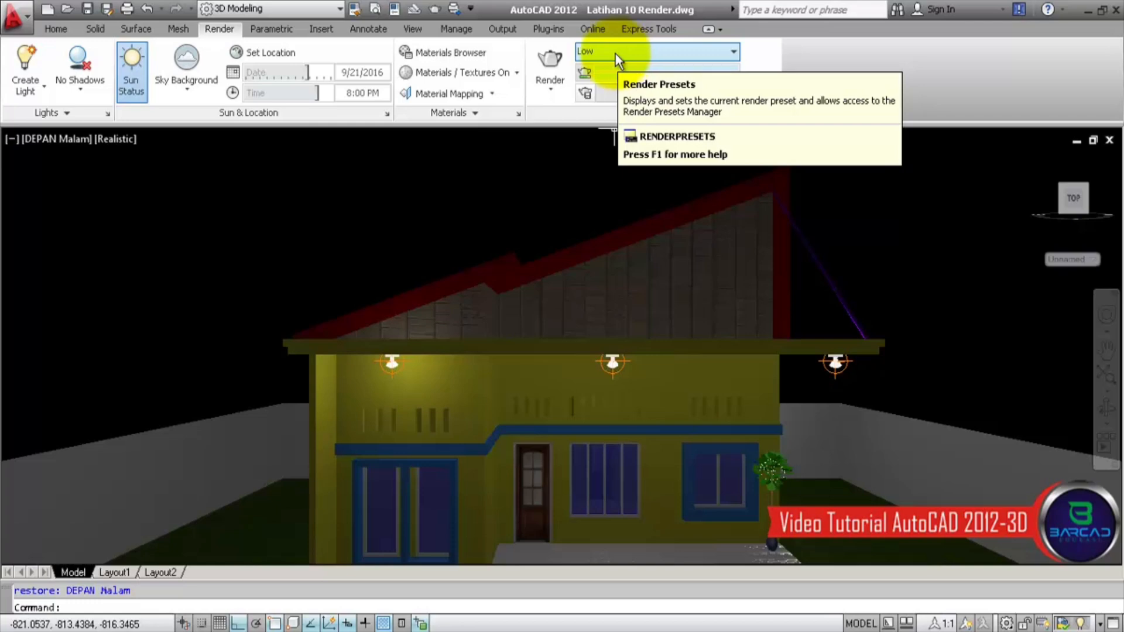
Step: Render the DEPAN Malam view with the Low preset, examine the image enlarged, and close the render window
left_click(554, 59)
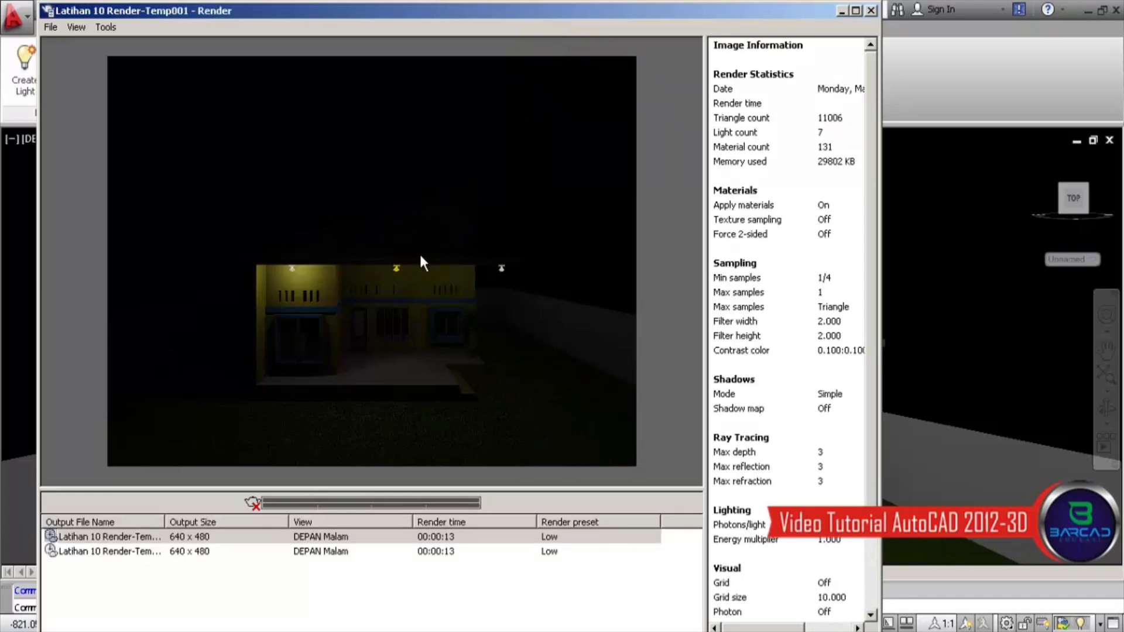
scroll(381, 258, "up", 1)
scroll(381, 258, "down", 1)
scroll(410, 246, "up", 2)
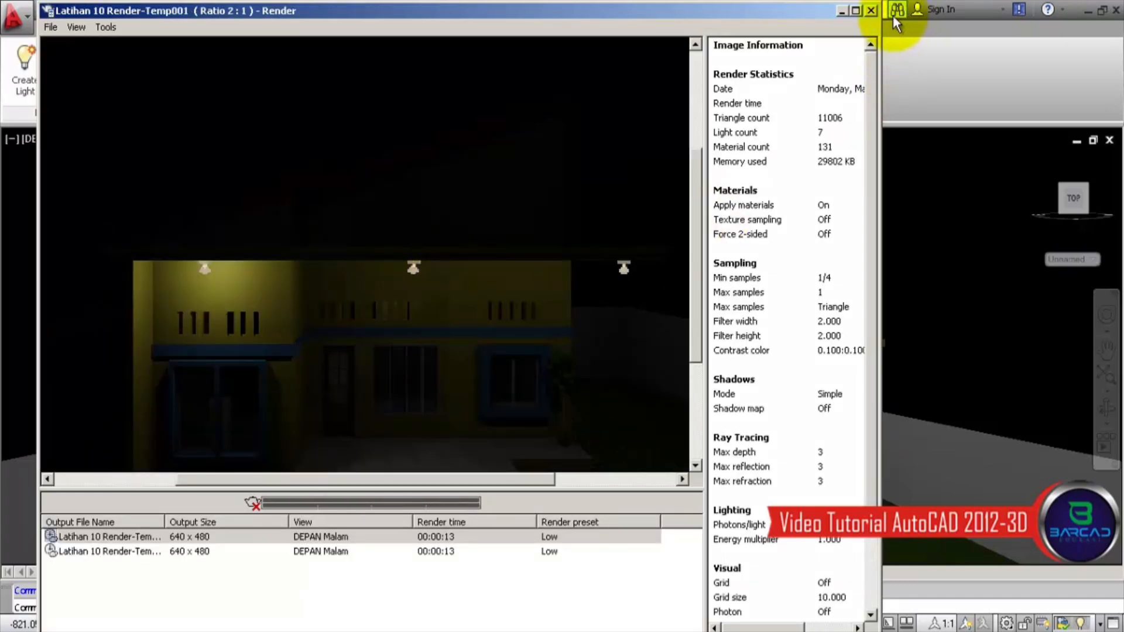
left_click(872, 11)
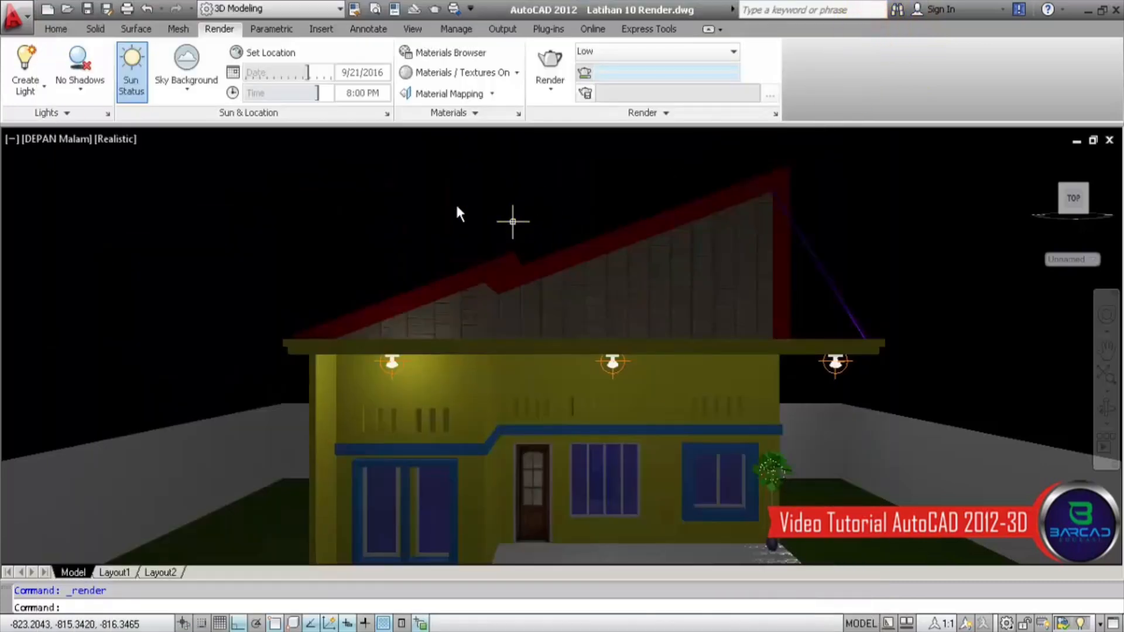
Step: In the 2D wireframe Top view, move the outdoor point light straight up closer to the house front and deselect it
left_click(56, 29)
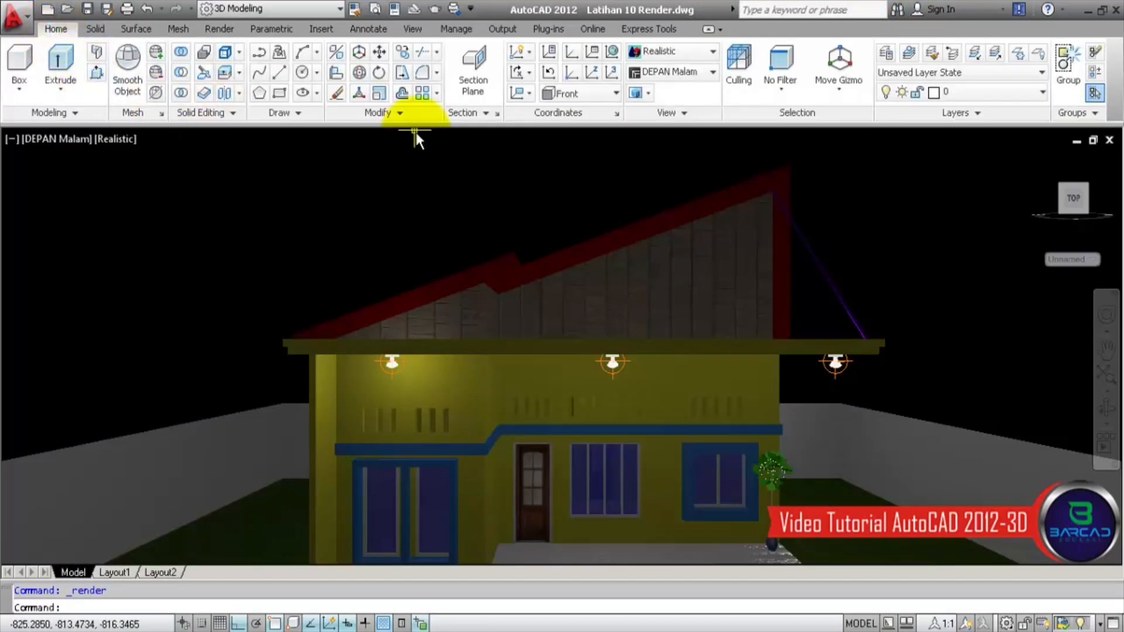
left_click(112, 139)
left_click(122, 176)
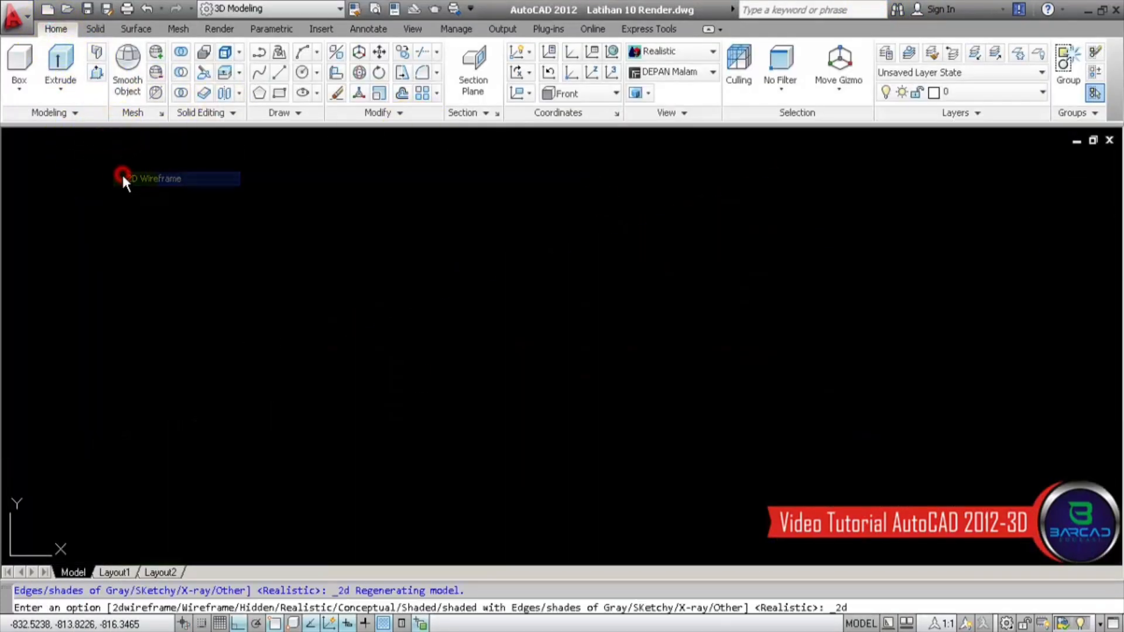
left_click(37, 139)
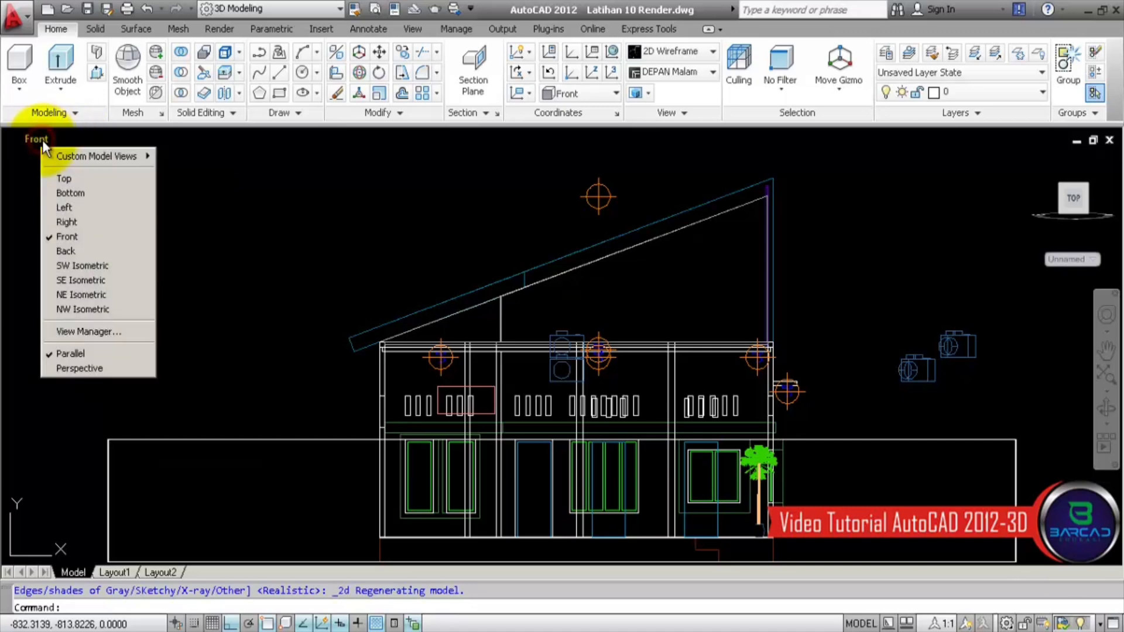
left_click(61, 183)
left_click(580, 450)
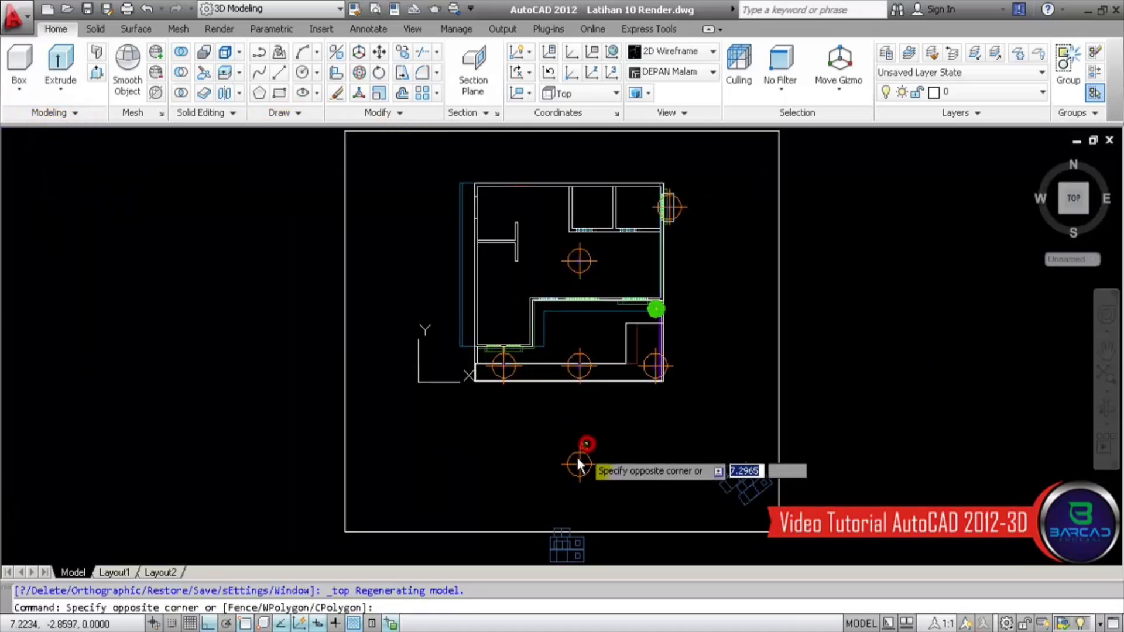
left_click(578, 464)
left_click(579, 463)
left_click(579, 423)
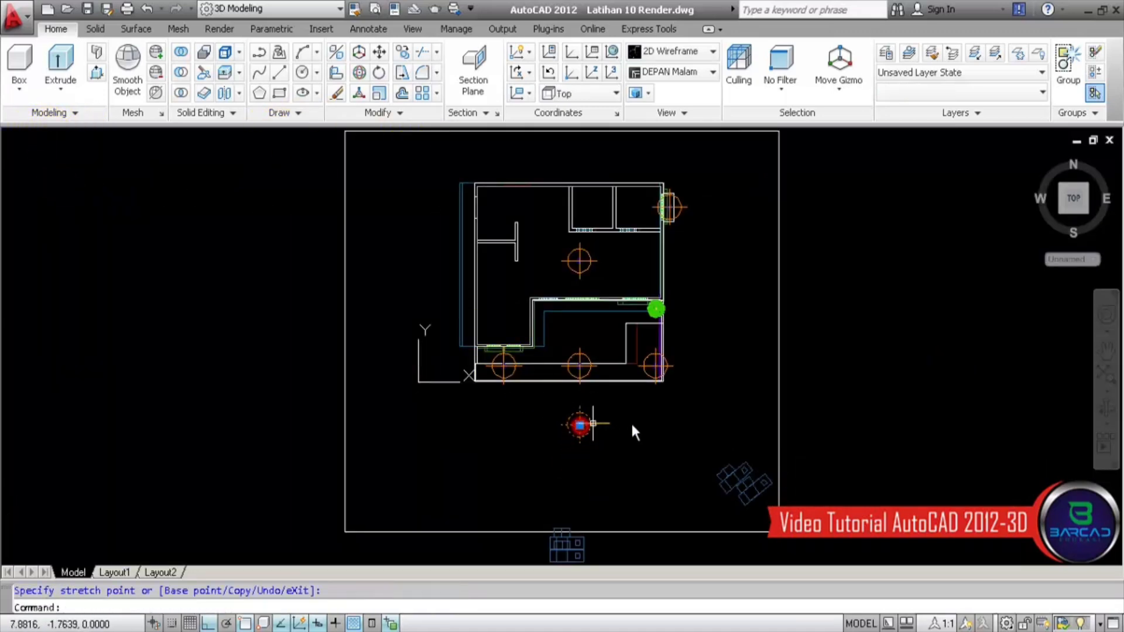
key("Escape")
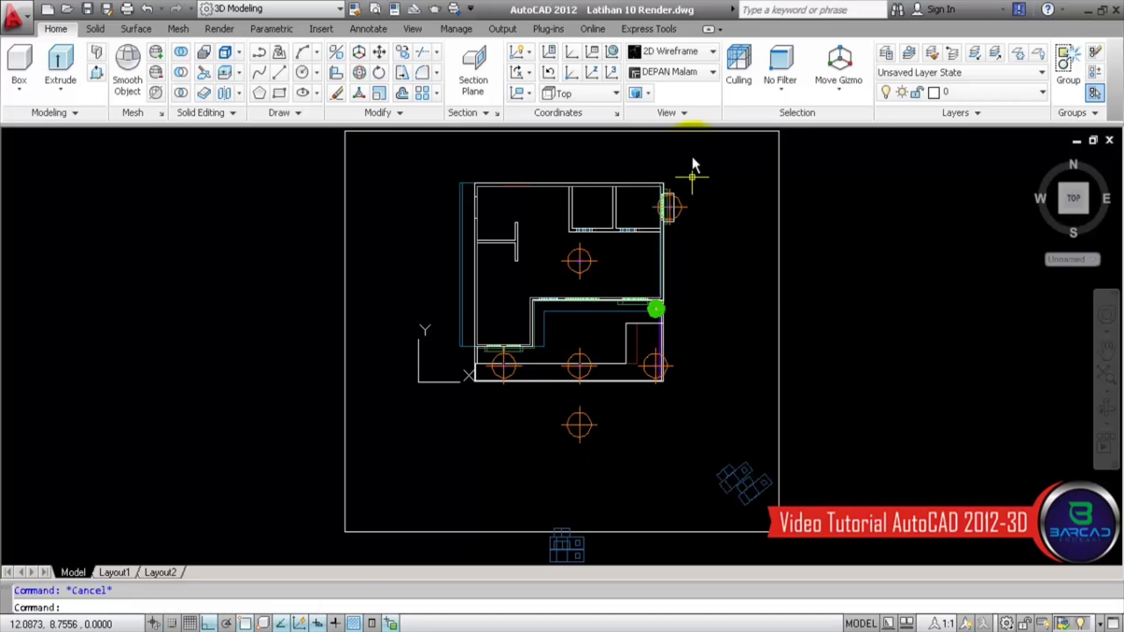
Step: Restore the DEPAN Malam view, render it again with the Low preset, inspect the lighting enlarged, and close the render window
left_click(694, 72)
left_click(694, 109)
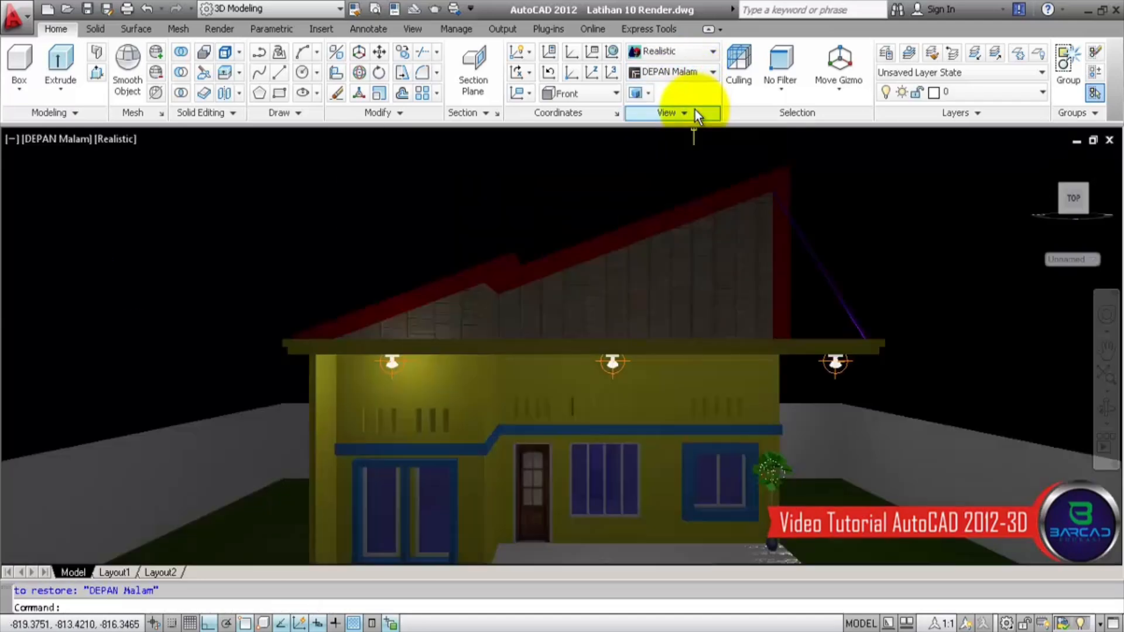
left_click(218, 32)
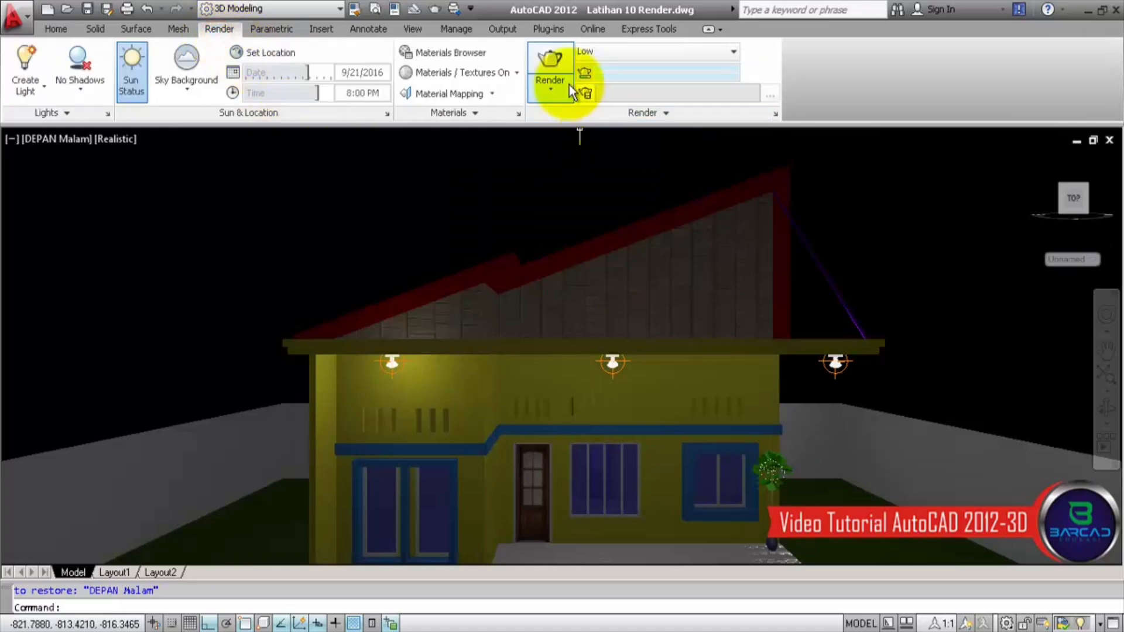
left_click(548, 73)
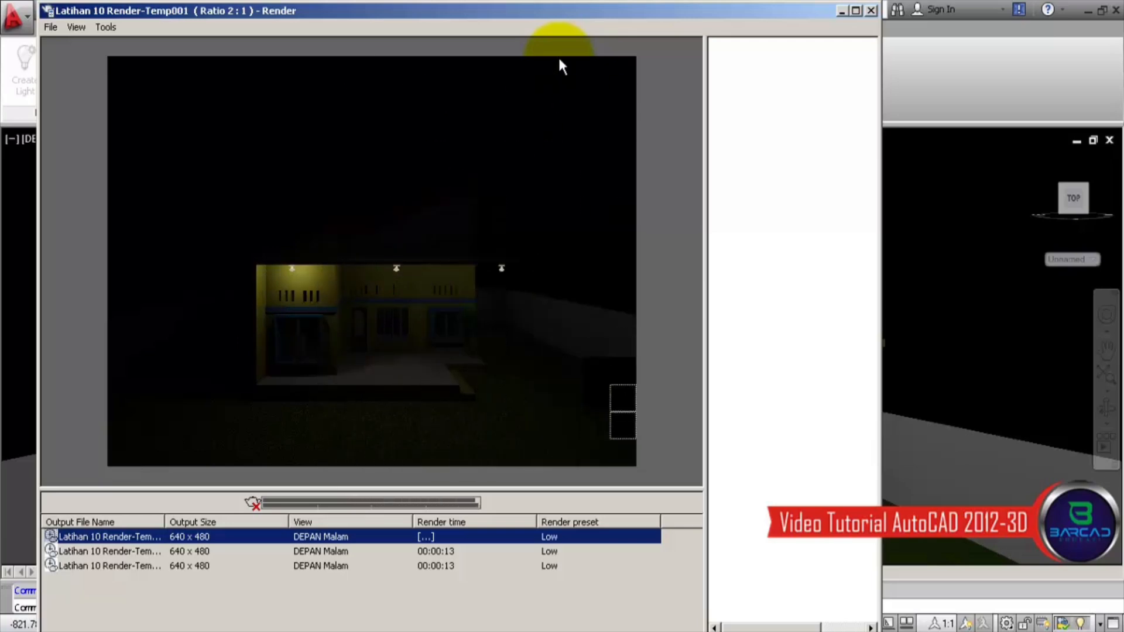
scroll(369, 325, "up", 1)
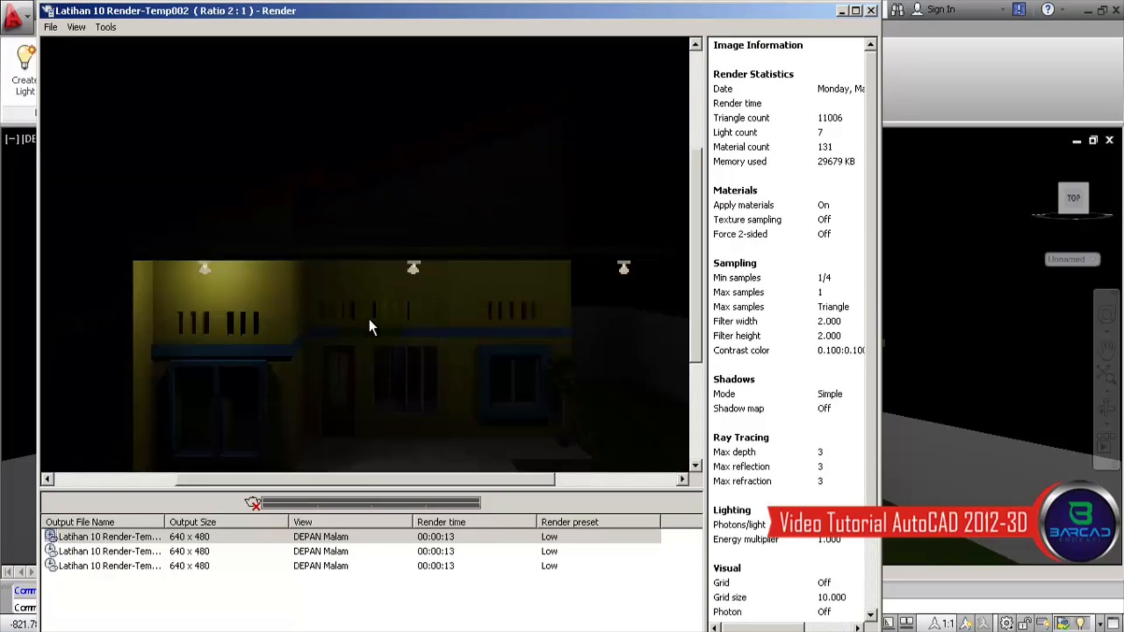
scroll(369, 322, "down", 1)
scroll(380, 334, "up", 1)
left_click(871, 10)
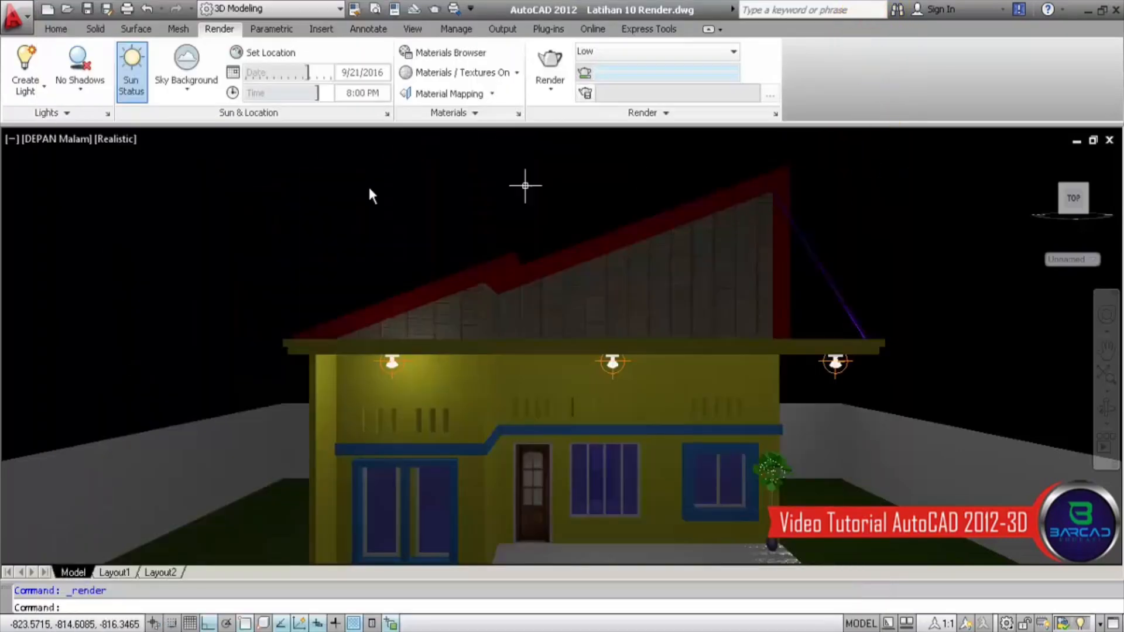
Step: Switch the model to the Top view and display it in the 2D Wireframe visual style
left_click(78, 134)
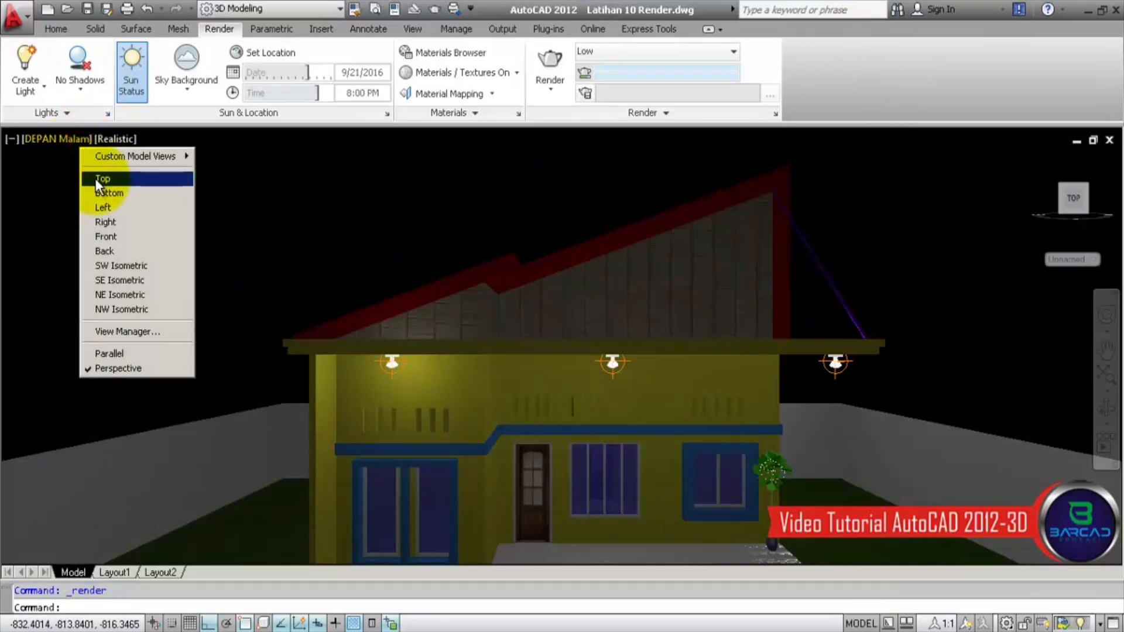
left_click(95, 179)
left_click(117, 138)
left_click(118, 173)
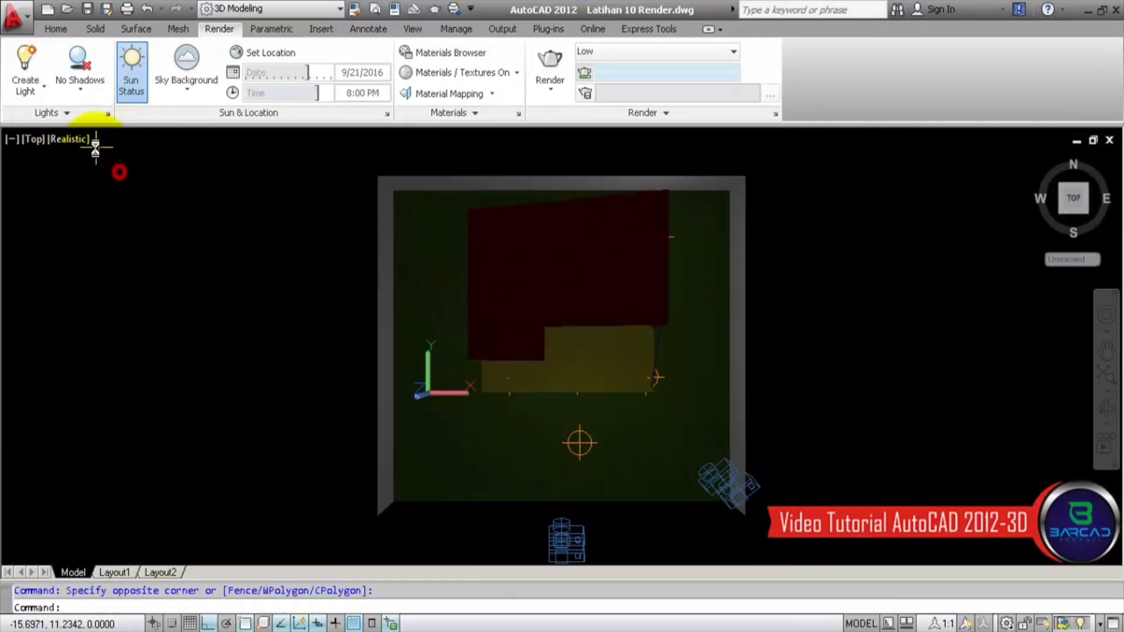
left_click(84, 139)
left_click(75, 139)
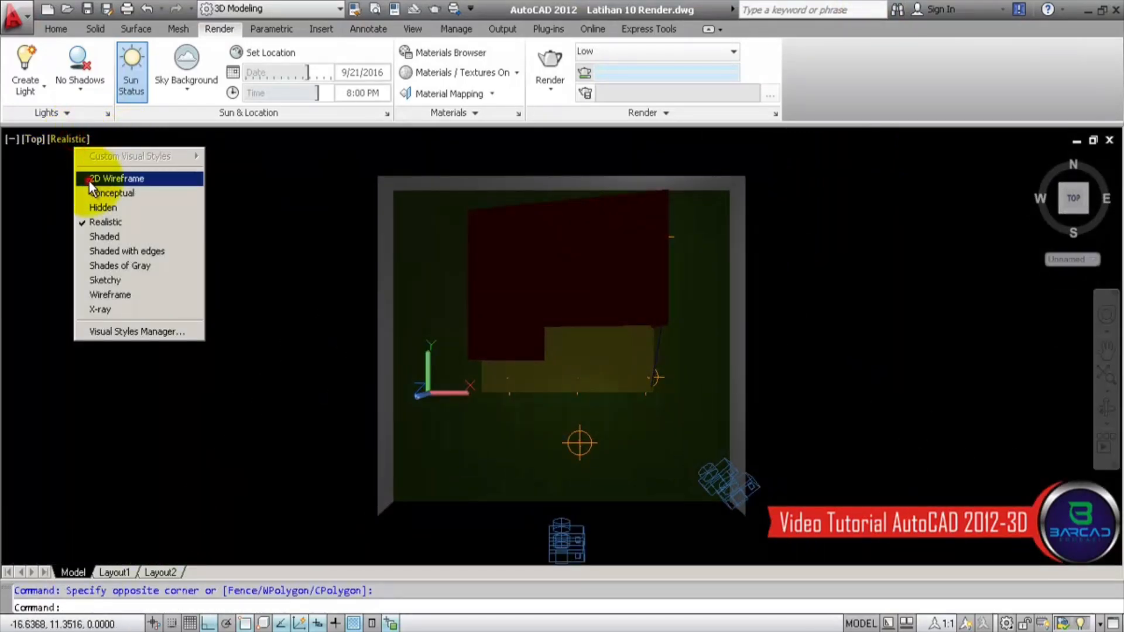
left_click(89, 178)
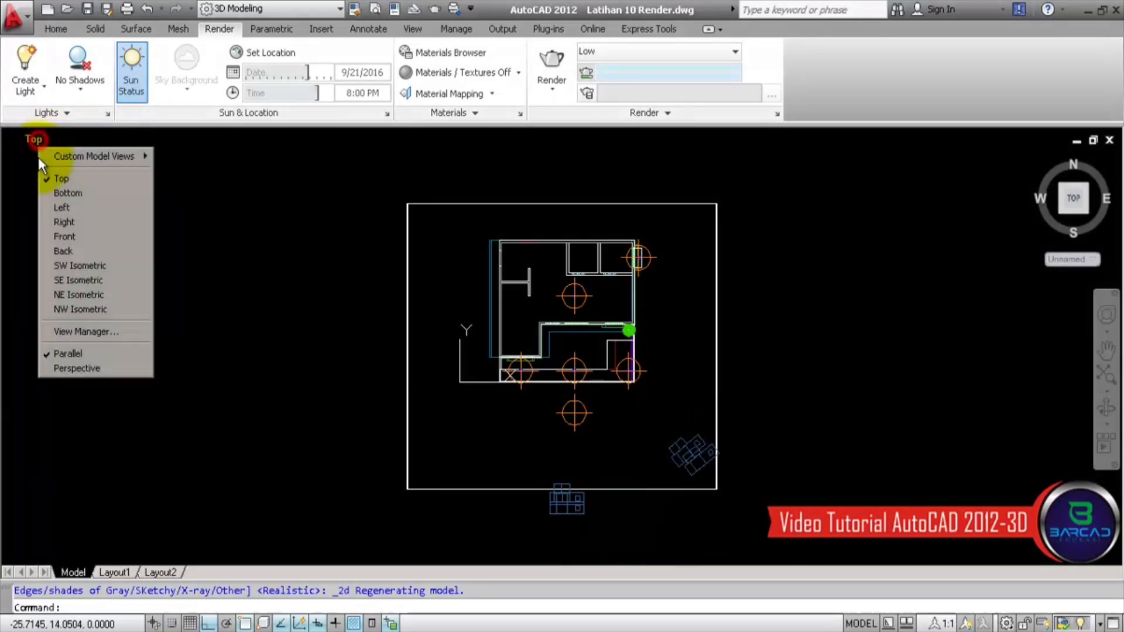
Step: Look at the outdoor point light's placement in the Front and Right views, ending in the Right view with the light deselected
left_click(37, 139)
left_click(58, 241)
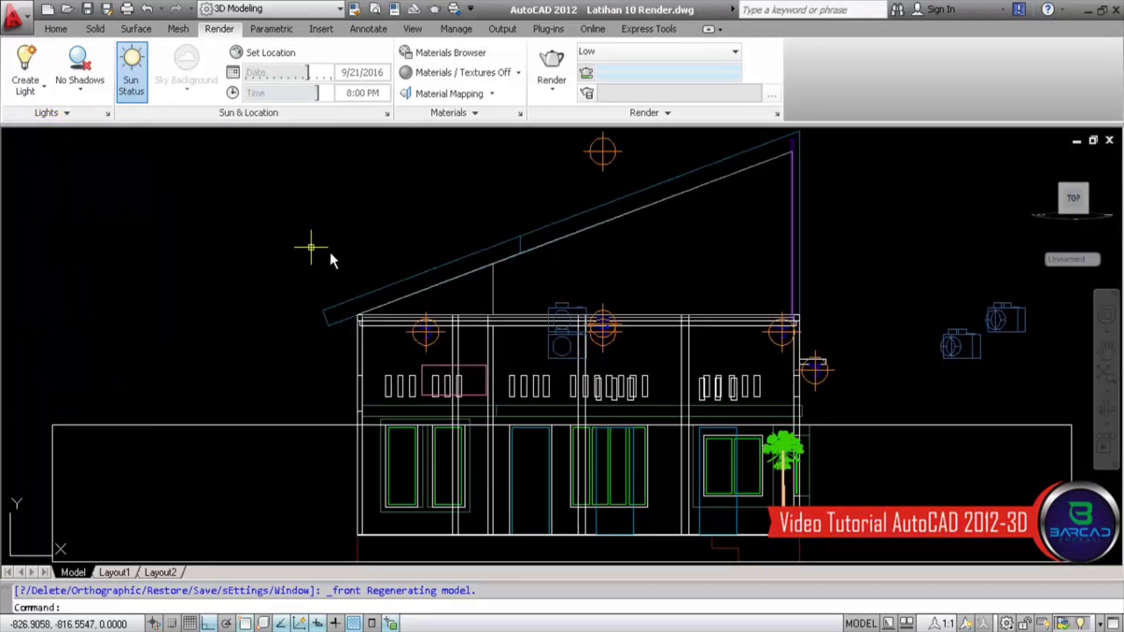
left_click(29, 139)
left_click(57, 224)
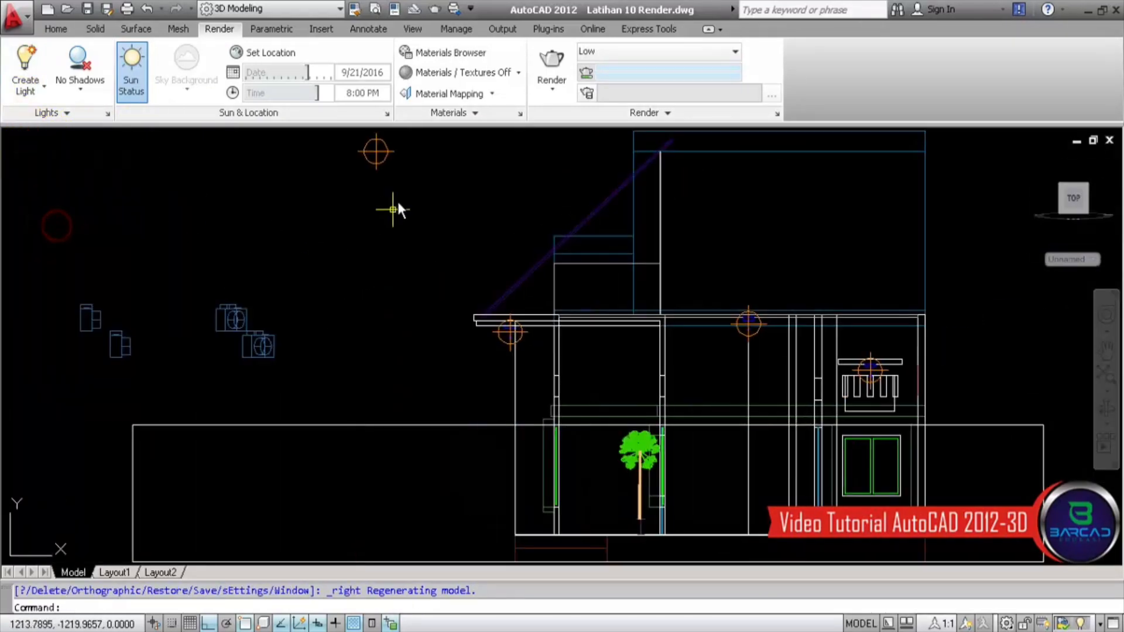
left_click(376, 152)
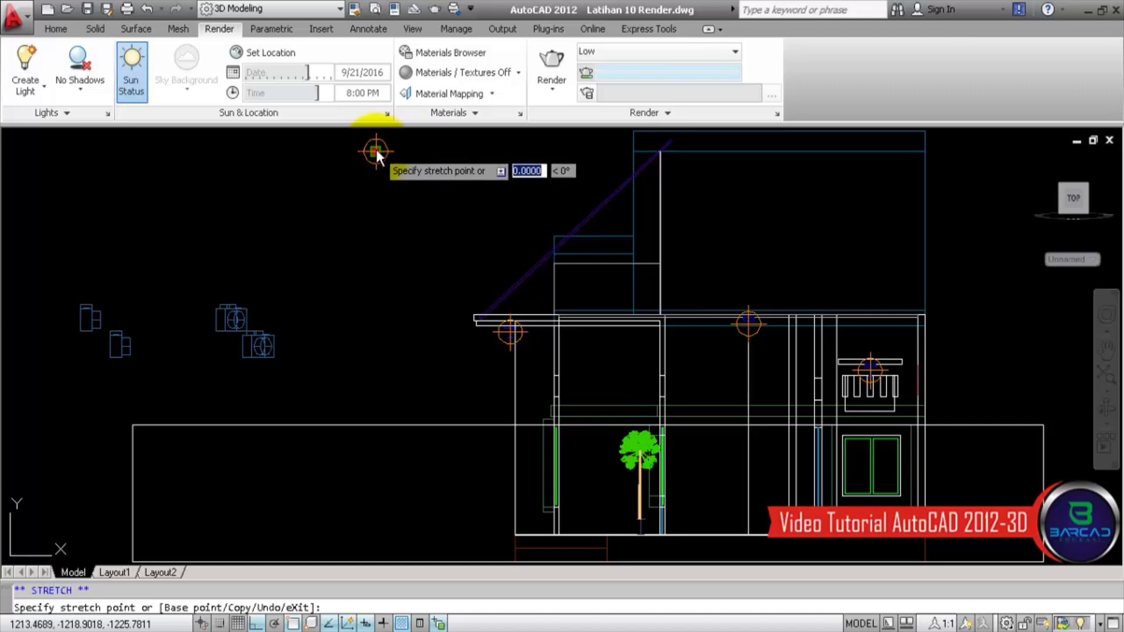
key("Escape")
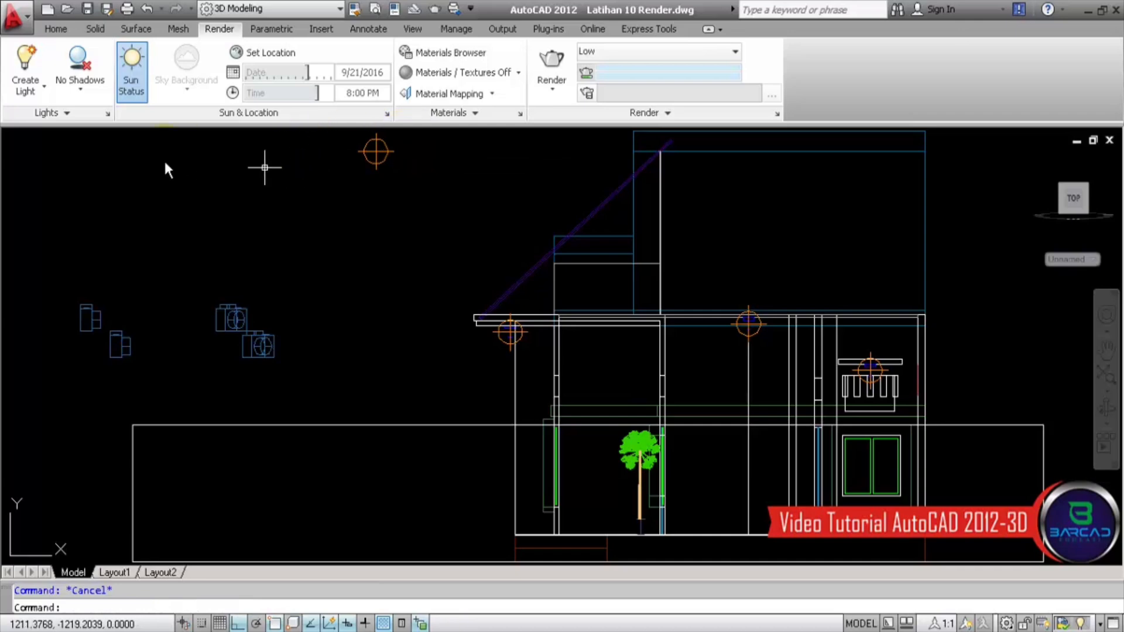
Step: Set the intensity factor of the Cahaya Luar light to 0.002 and close its properties and the list of lights
left_click(108, 113)
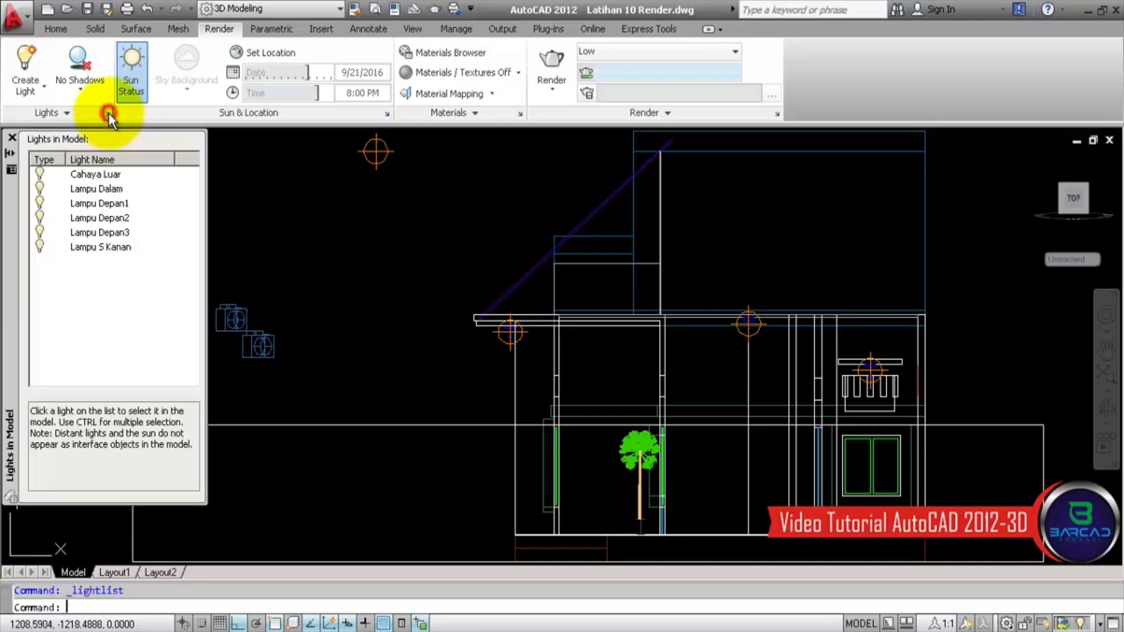
left_click(113, 174)
double_click(113, 174)
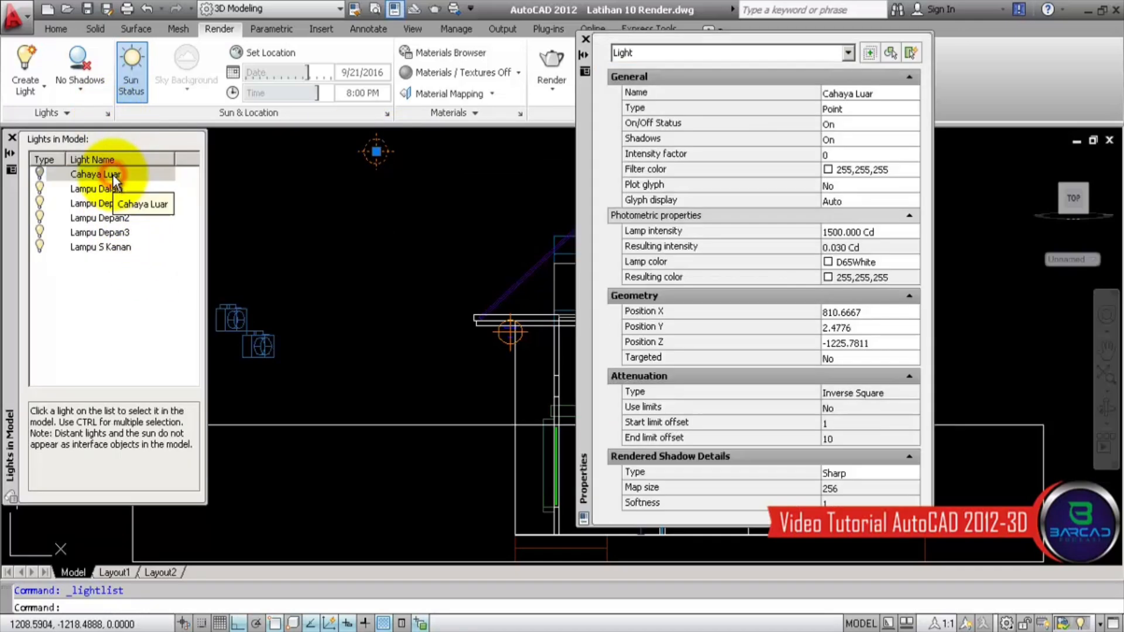
left_click(844, 155)
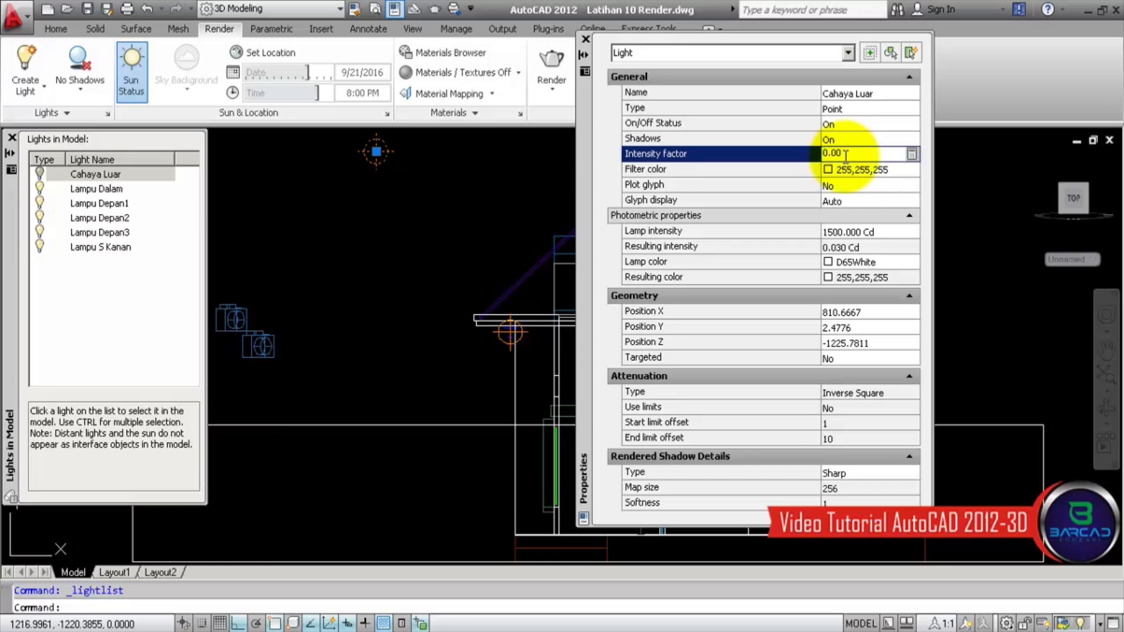
key("Return")
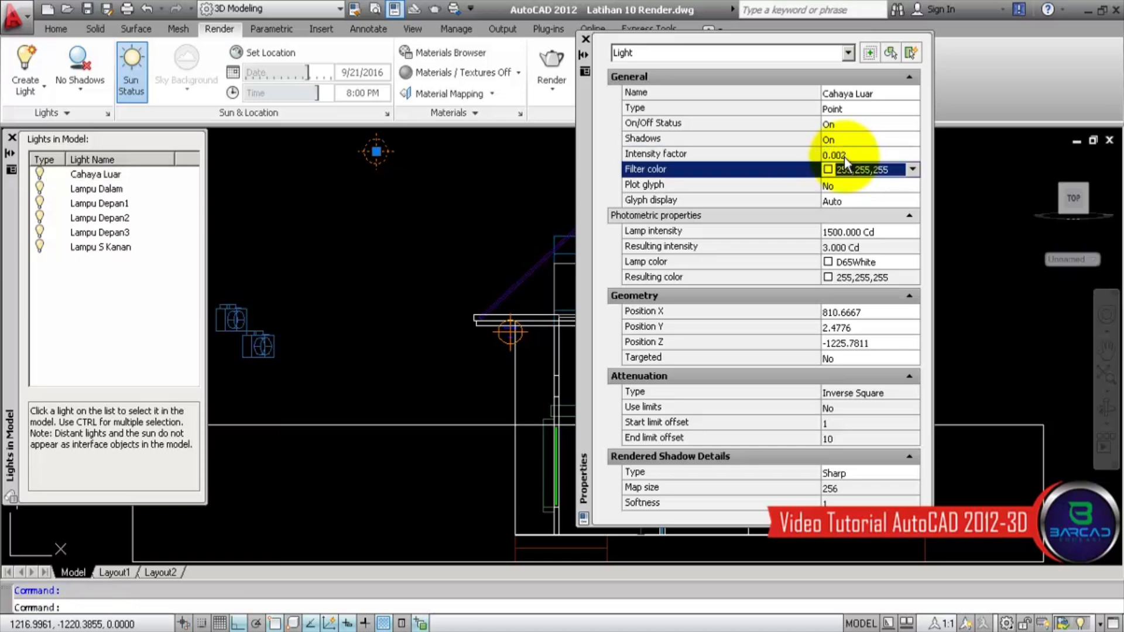
key("Escape")
left_click(587, 39)
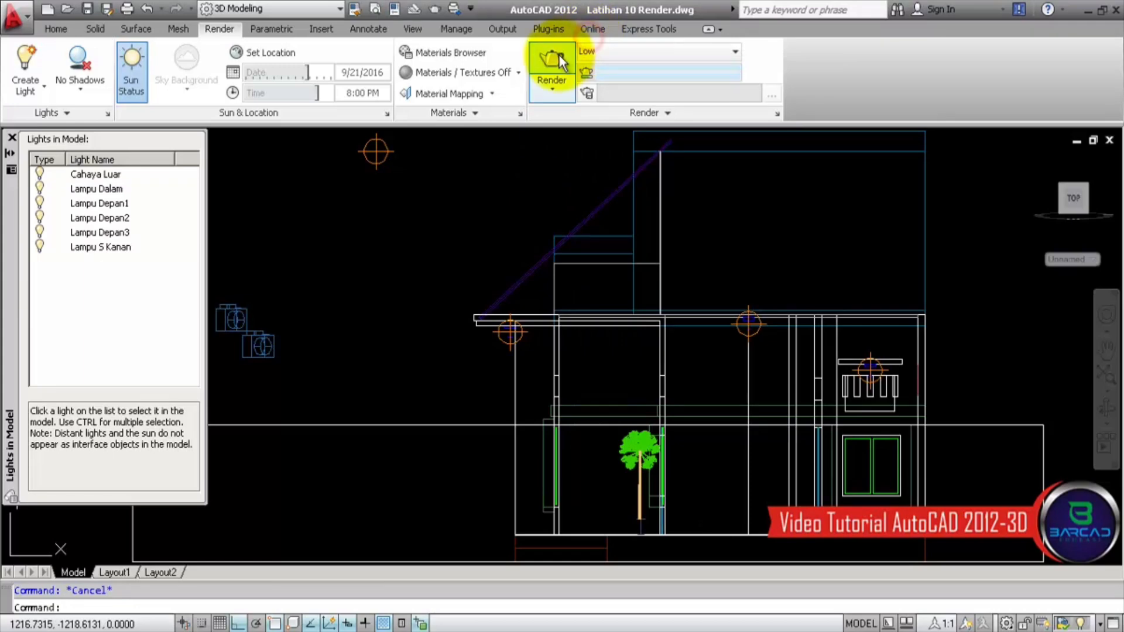
left_click(11, 138)
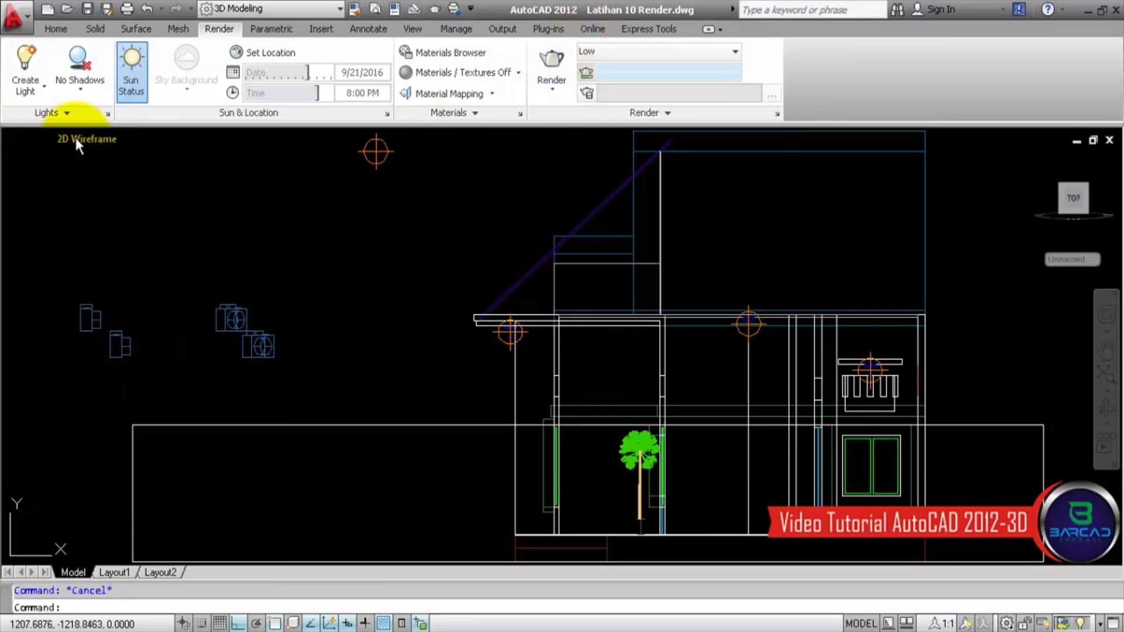
Step: Restore the DEPAN Malam camera view to check the brighter lighting on the house front
left_click(34, 139)
mouse_move(88, 157)
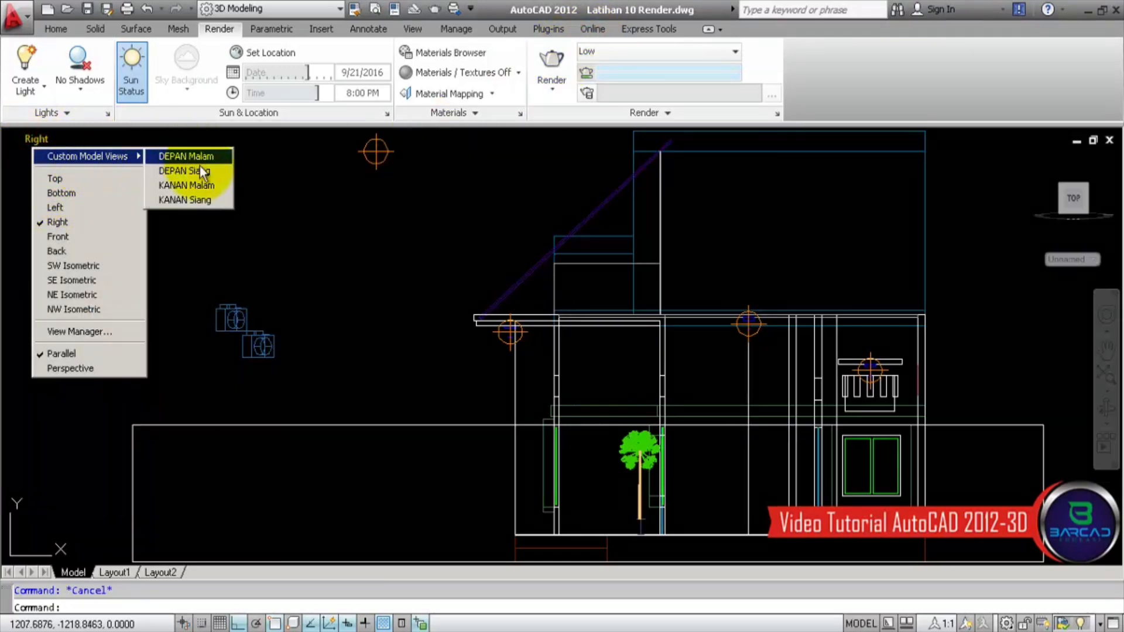
left_click(206, 157)
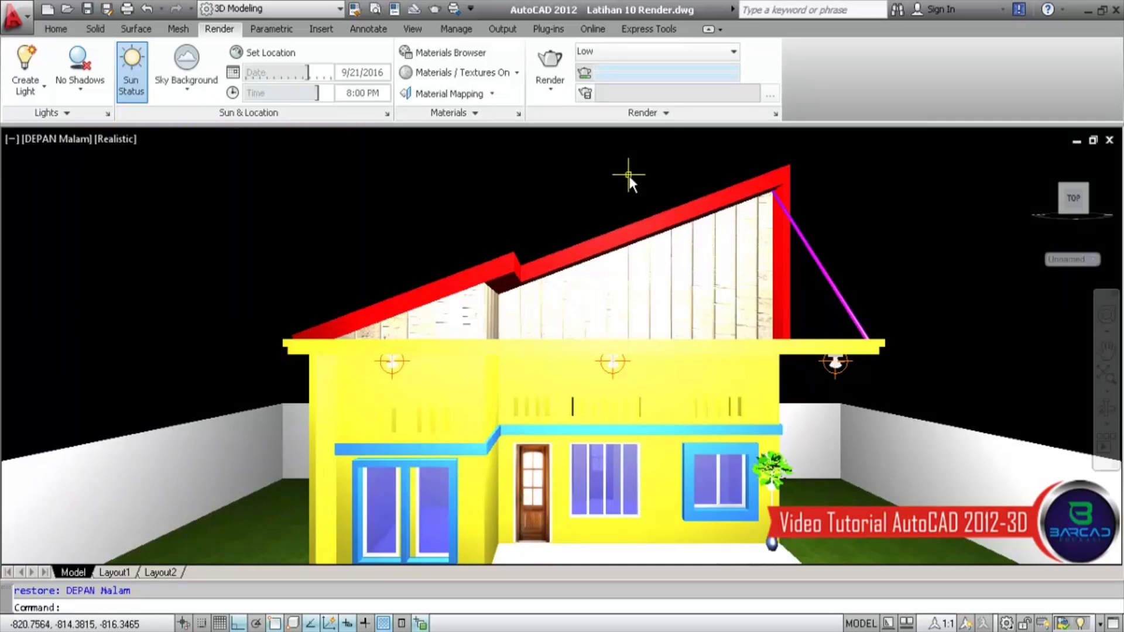
Step: In the 2D wireframe Right view, move the outdoor point light horizontally about 2.3 units away from the house front and deselect it
left_click(54, 141)
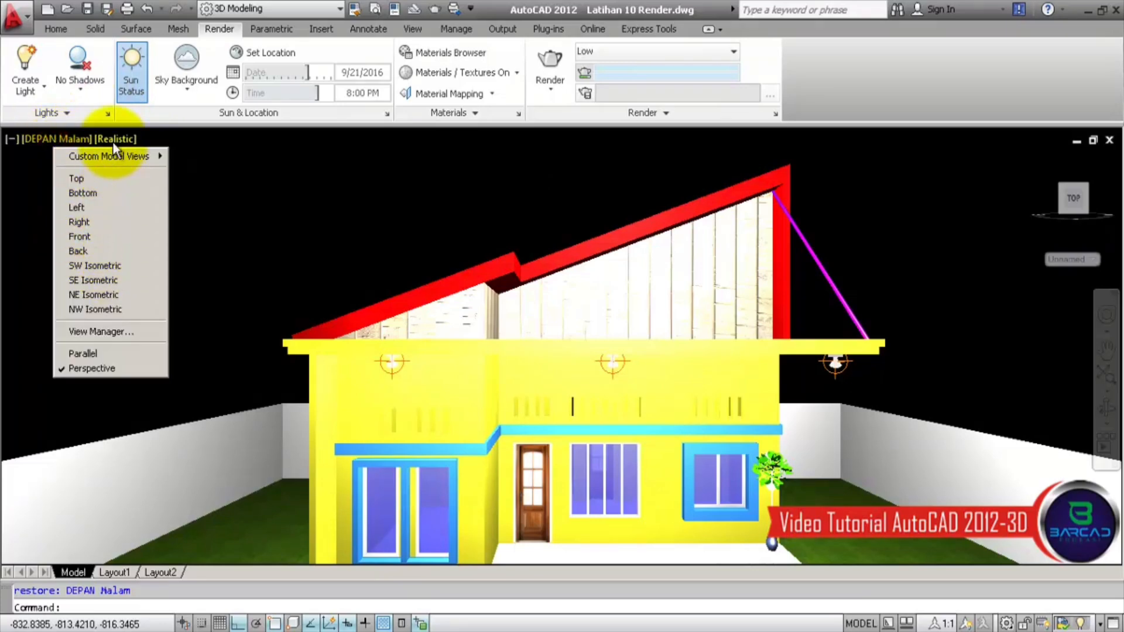
left_click(108, 222)
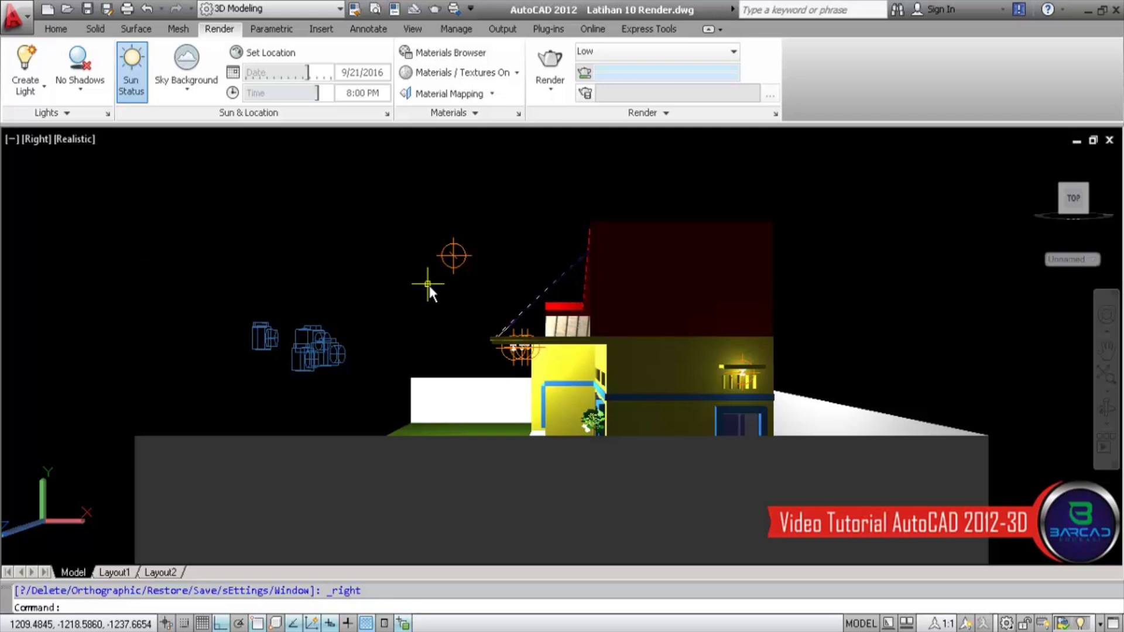
left_click(74, 140)
left_click(92, 175)
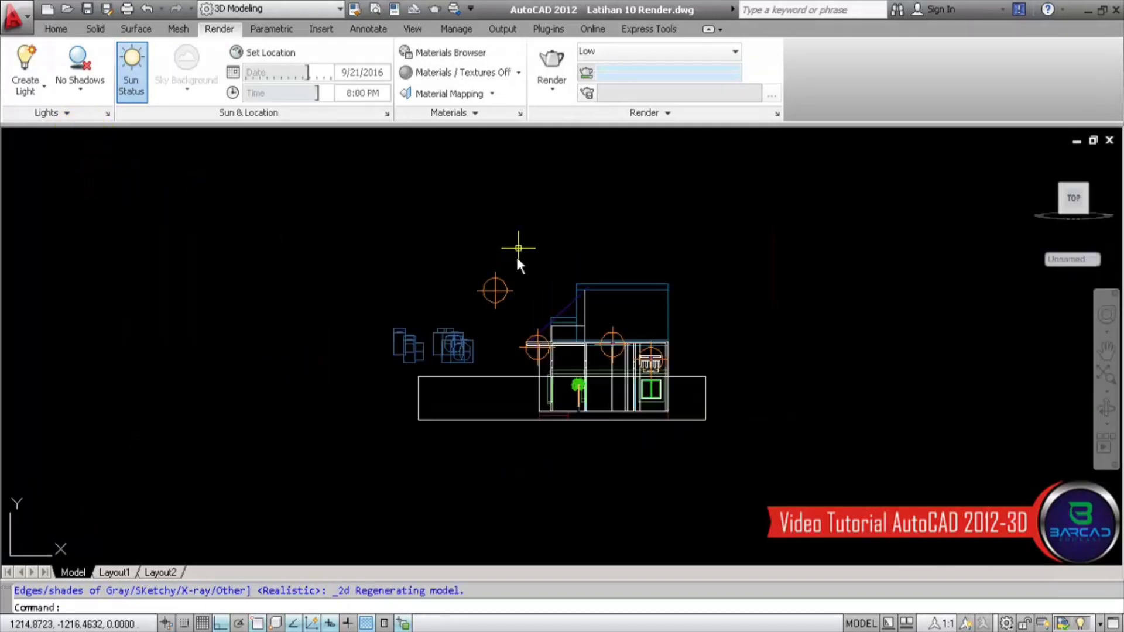
scroll(518, 259, "up", 3)
left_click(489, 263)
left_click(488, 264)
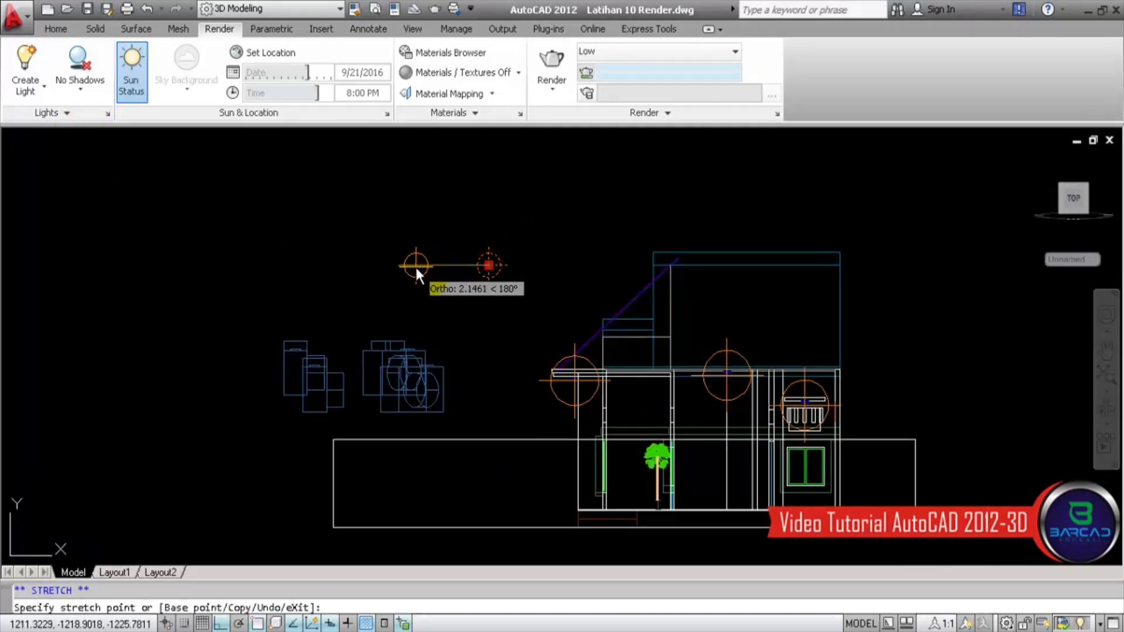
left_click(410, 265)
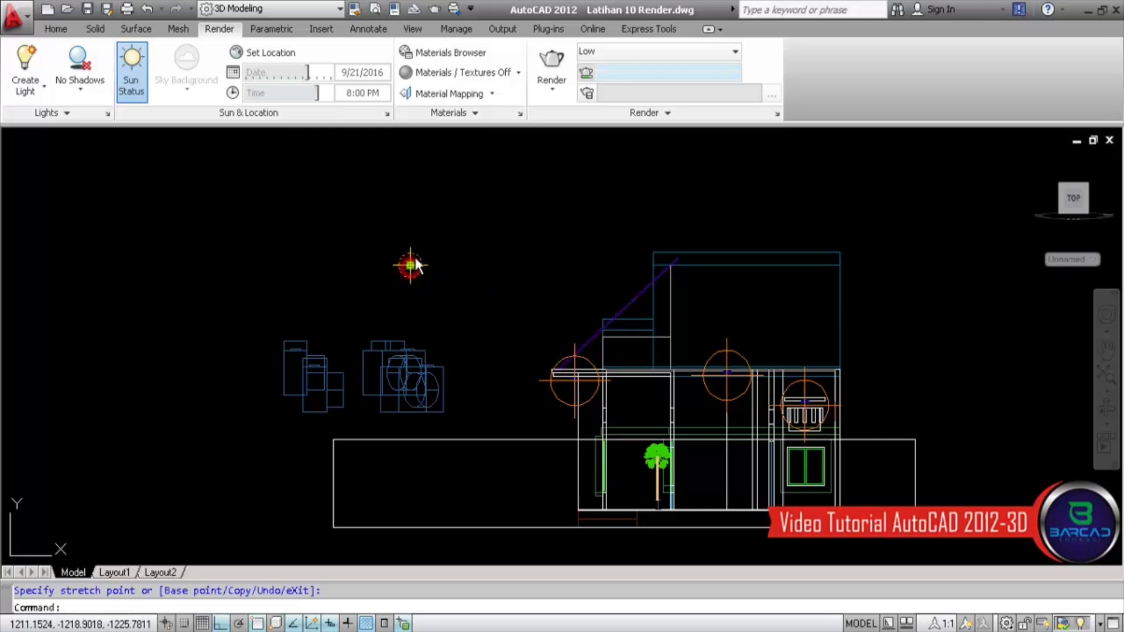
key("Escape")
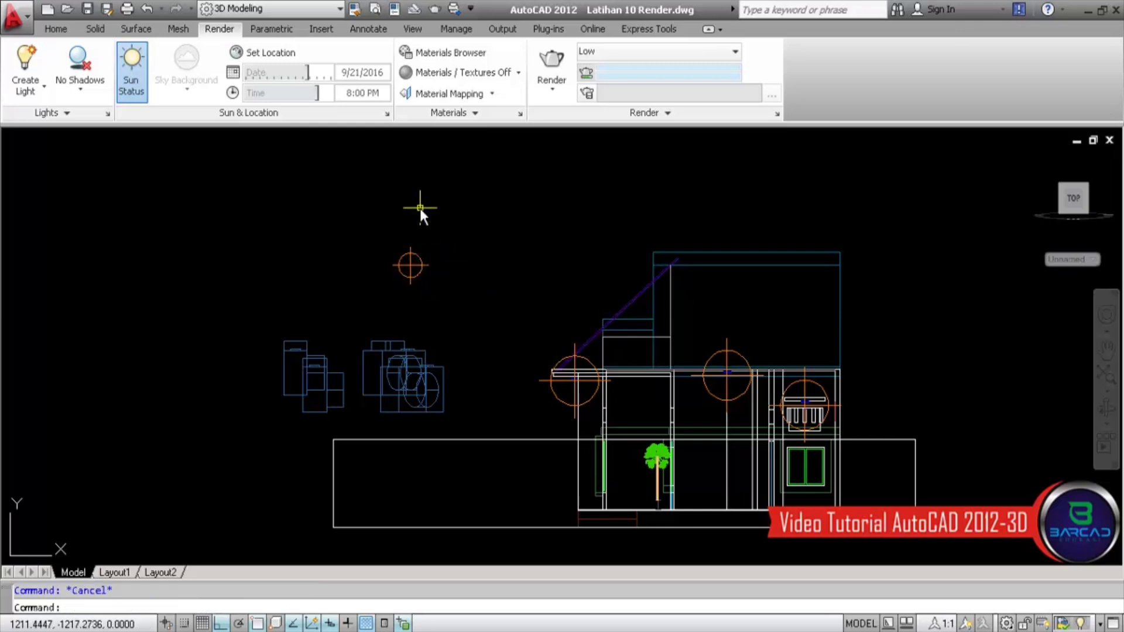
Step: Restore the DEPAN Malam view, render it with the Low preset, and close the render window
left_click(41, 140)
mouse_move(65, 155)
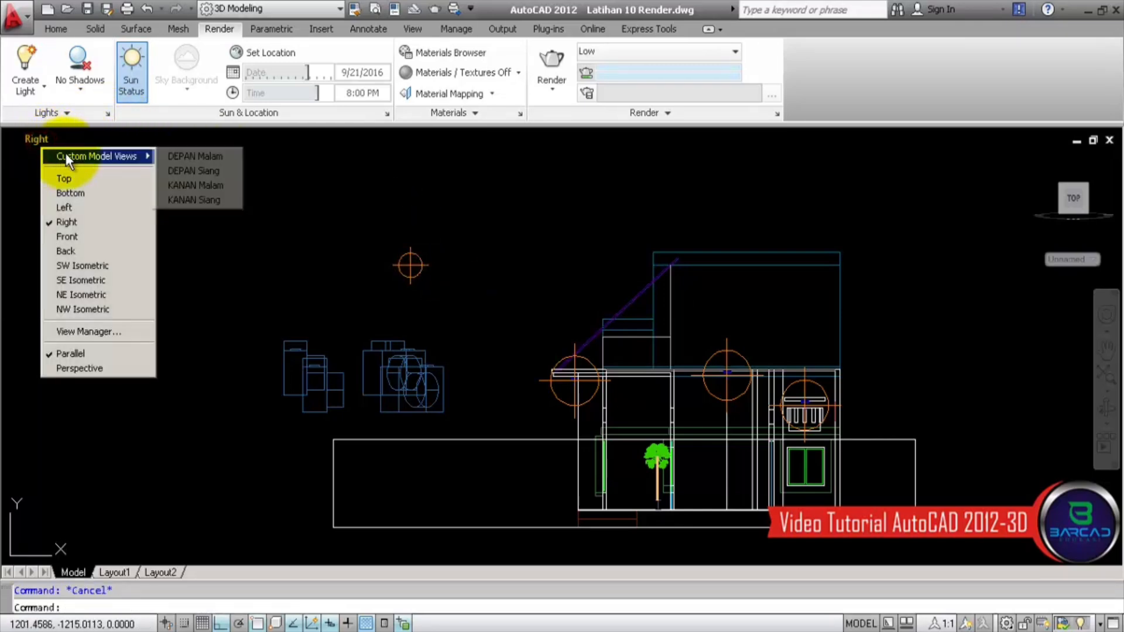
left_click(188, 161)
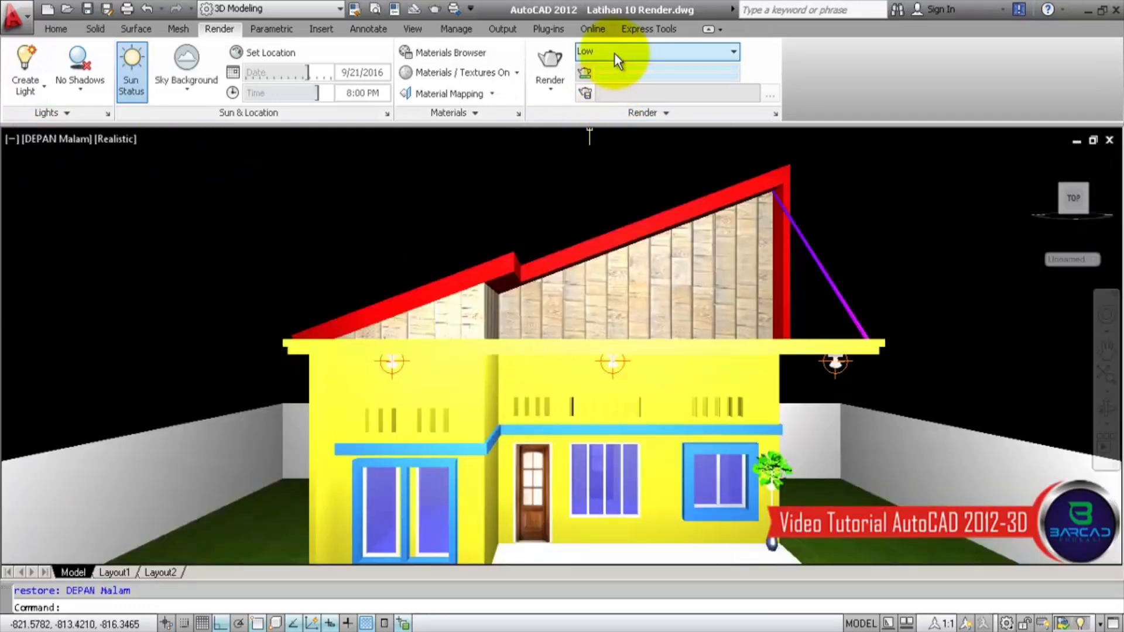
left_click(551, 58)
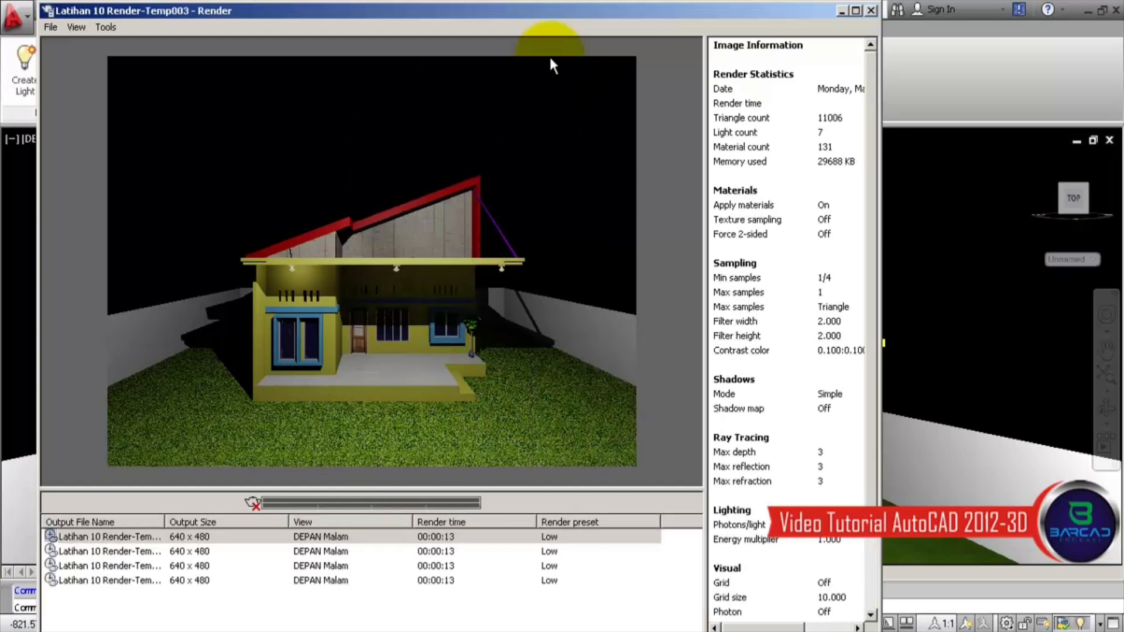
left_click(873, 12)
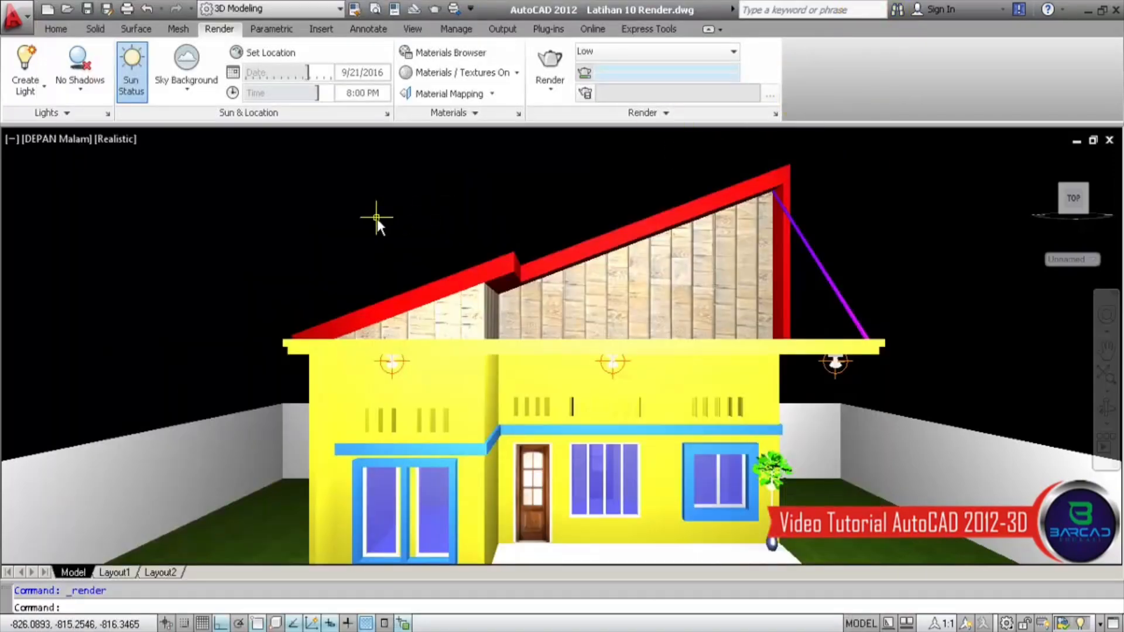
Step: Open the properties of the Cahaya Luar light from the list of lights in the model
left_click(108, 115)
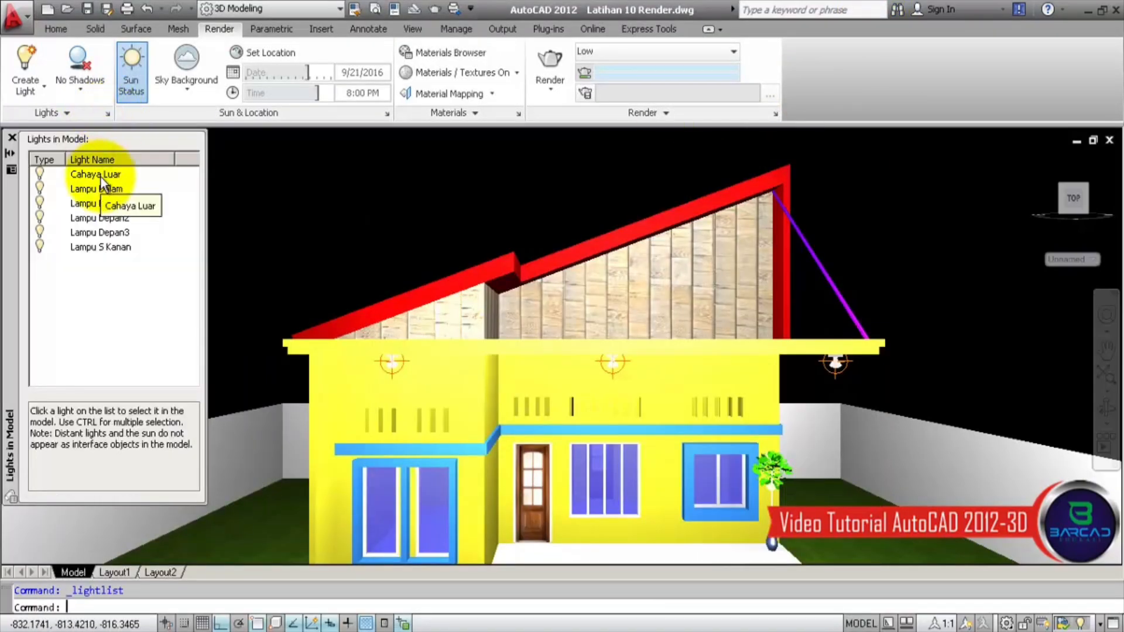
left_click(100, 174)
double_click(100, 174)
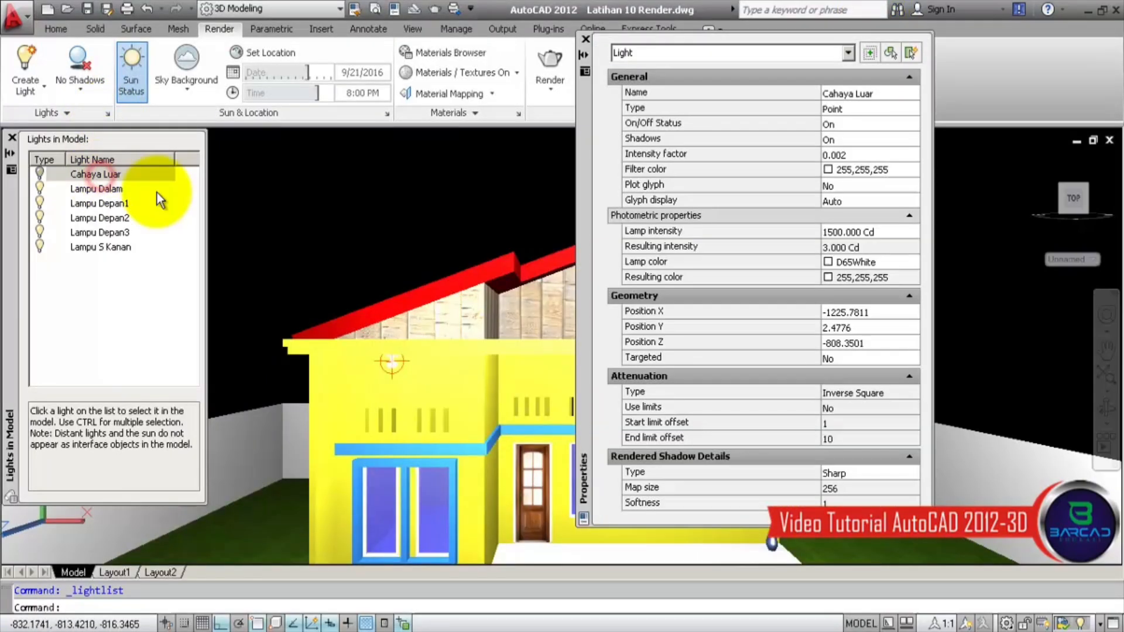
Step: Set the Cahaya Luar light's intensity factor to 0.0002
left_click(864, 154)
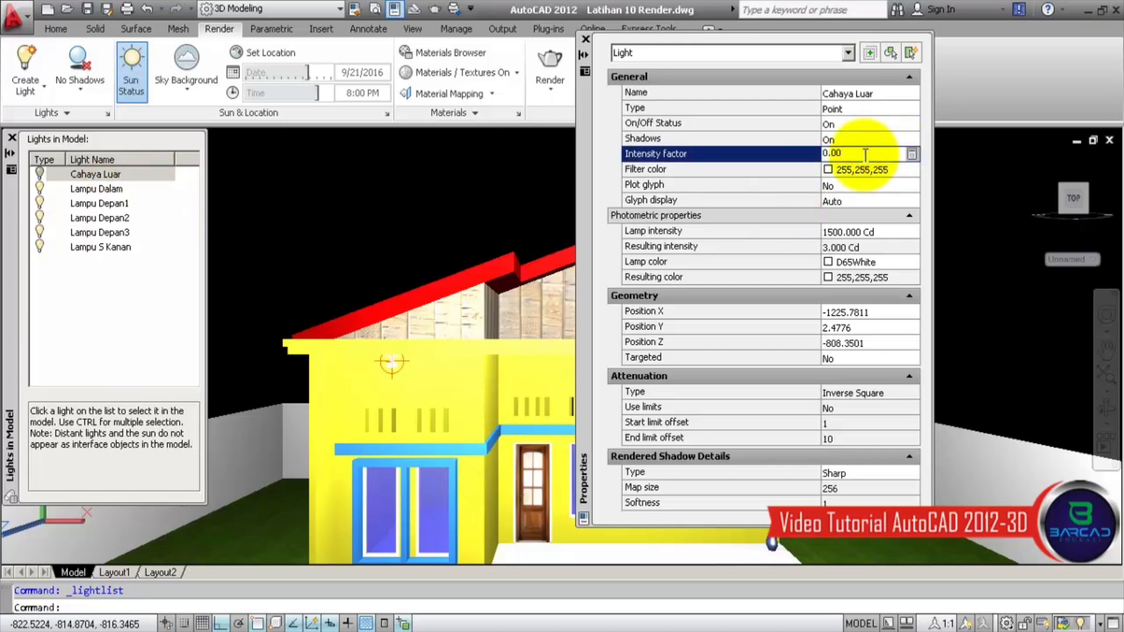
type("0.0002")
left_click(866, 163)
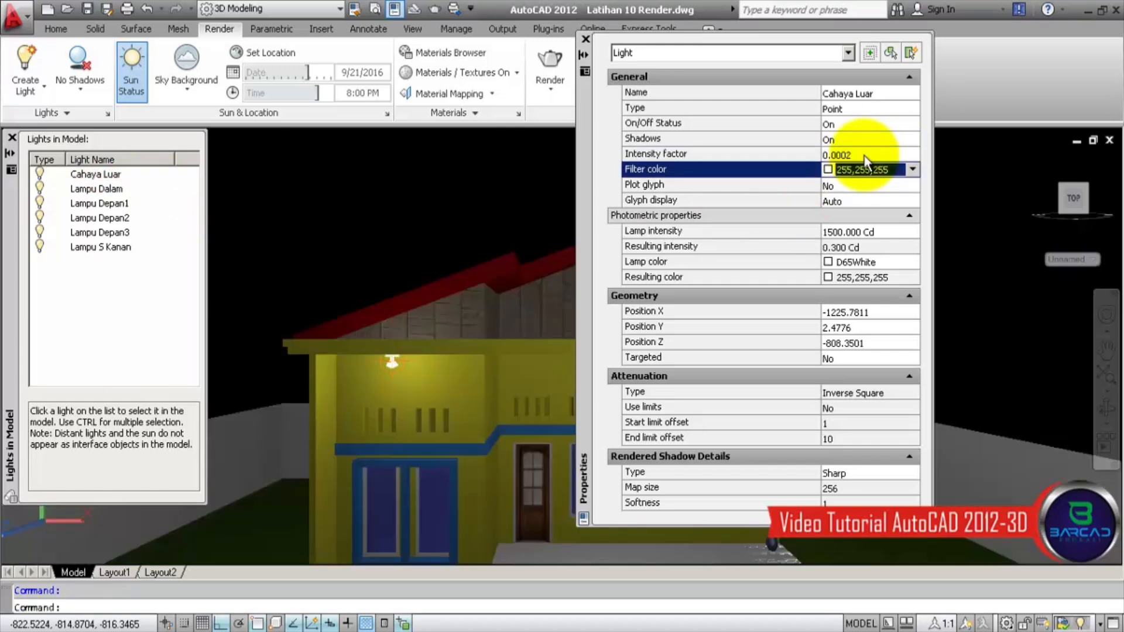
Step: Set the Cahaya Luar light's intensity factor to 0.001
left_click(865, 154)
left_click(862, 153)
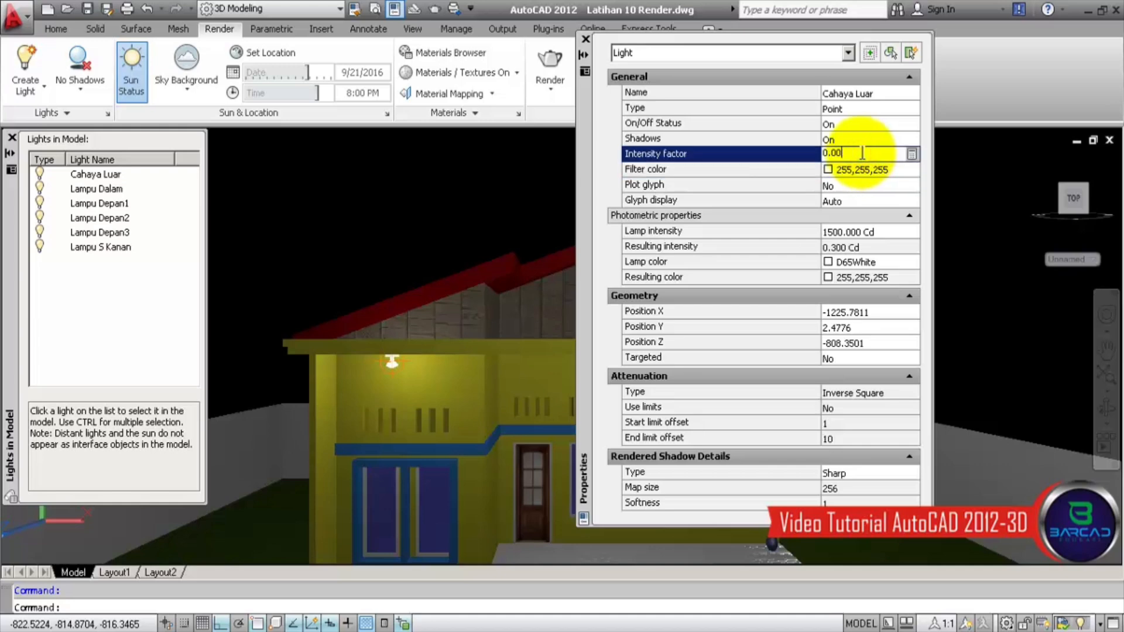
key("Return")
key("Tab")
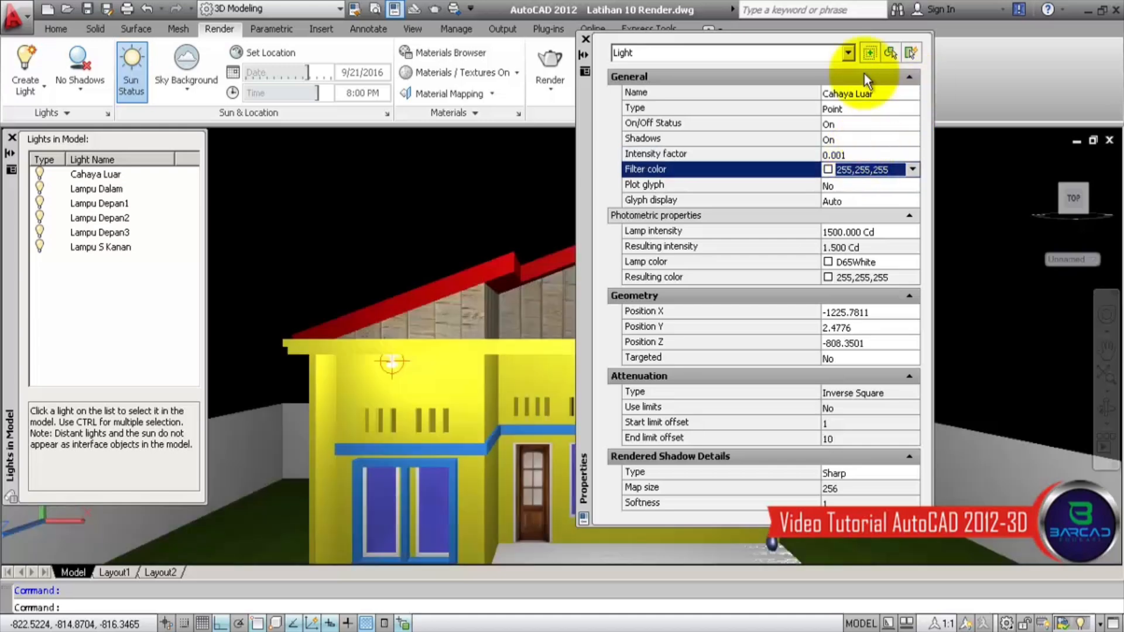
Step: Collapse the light's properties palette, render the DEPAN Malam view with the Low preset, and close the render window
left_click(585, 53)
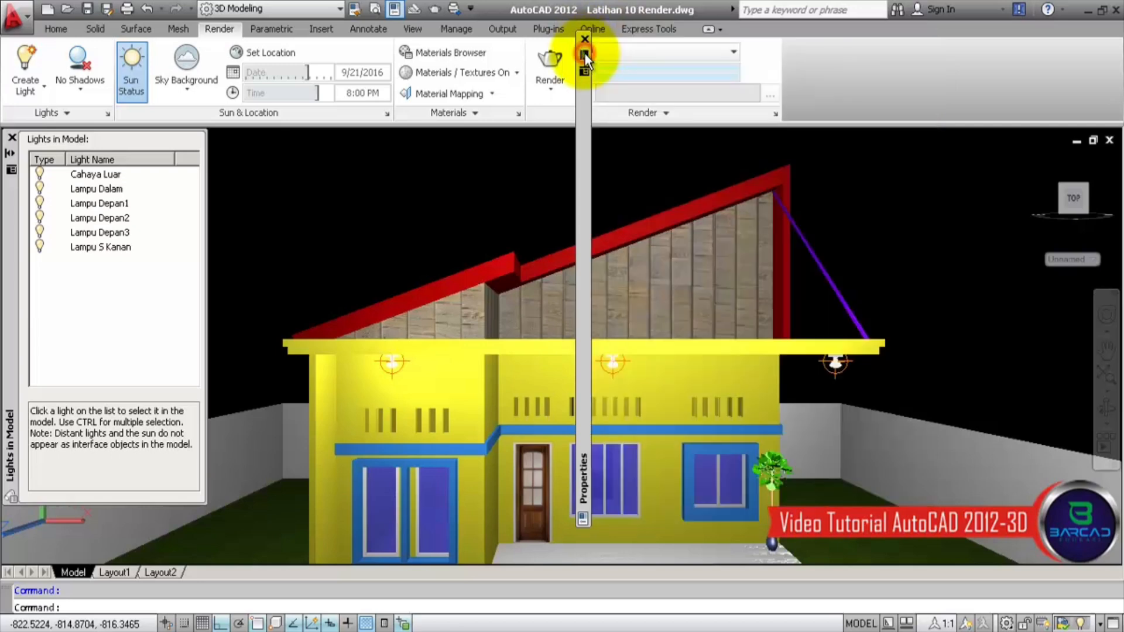
left_click(553, 62)
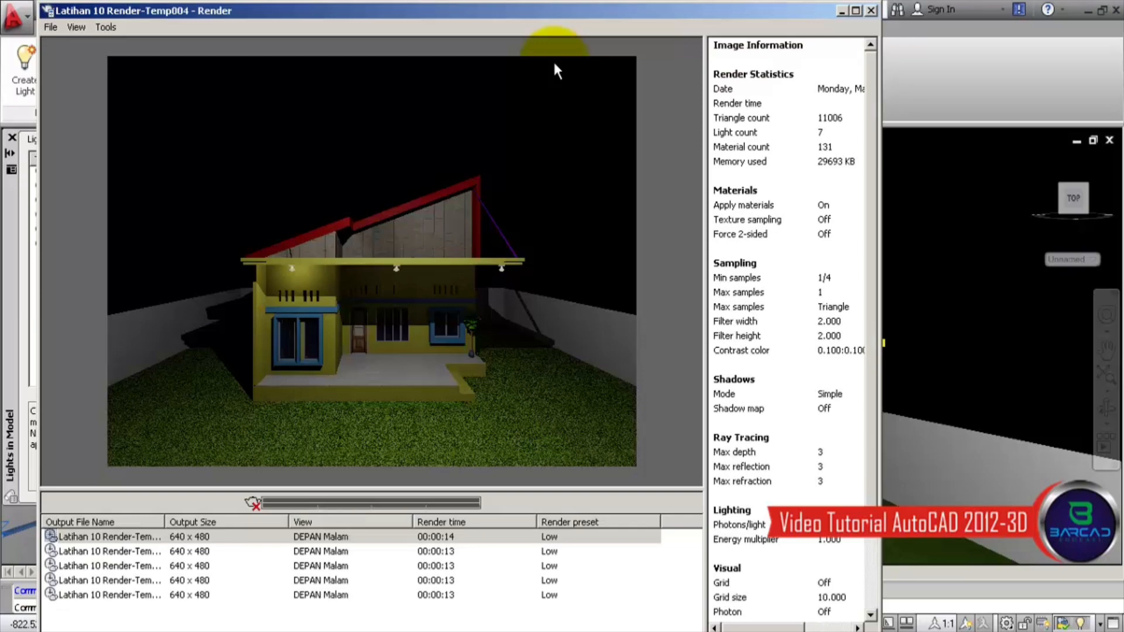
key("Escape")
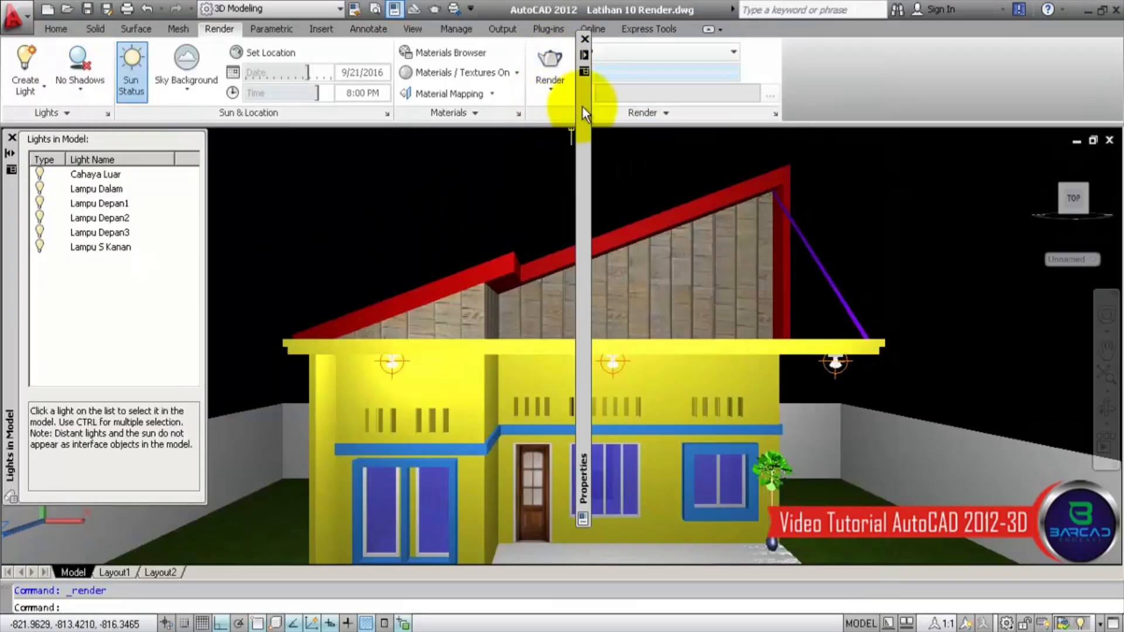
Step: Set the Cahaya Luar light's intensity factor to 0.0001
mouse_move(586, 57)
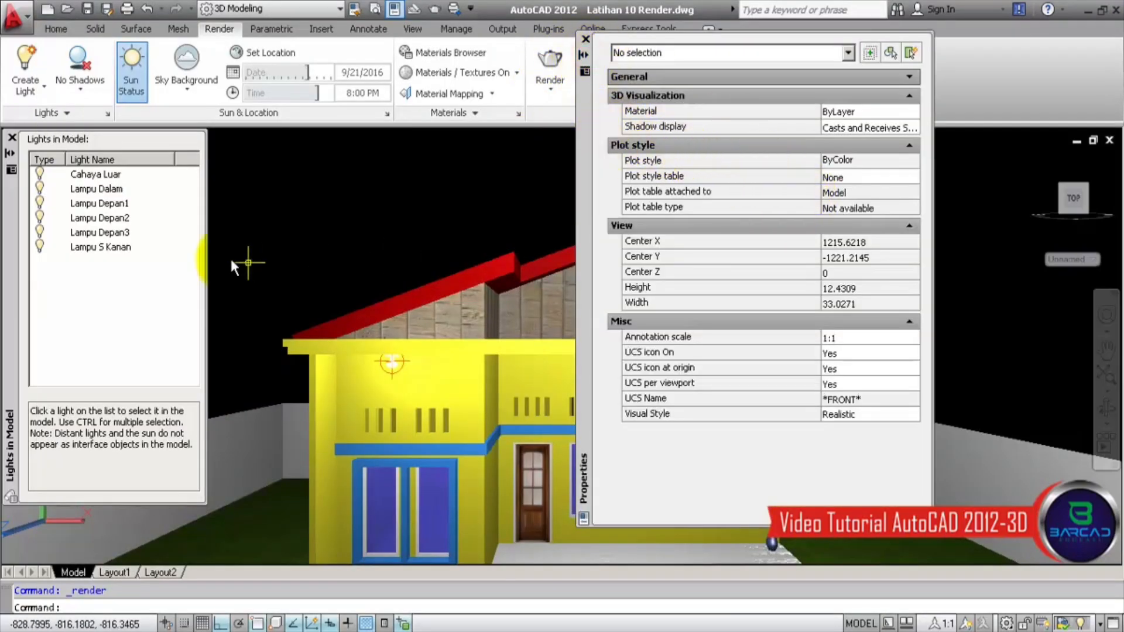
left_click(97, 174)
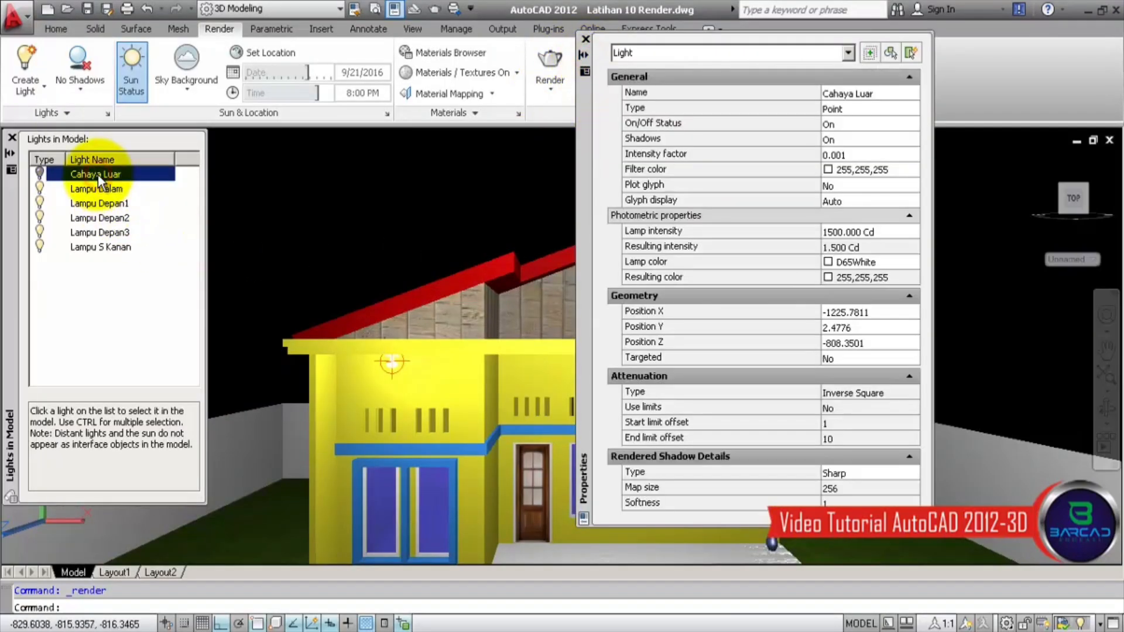
left_click(866, 154)
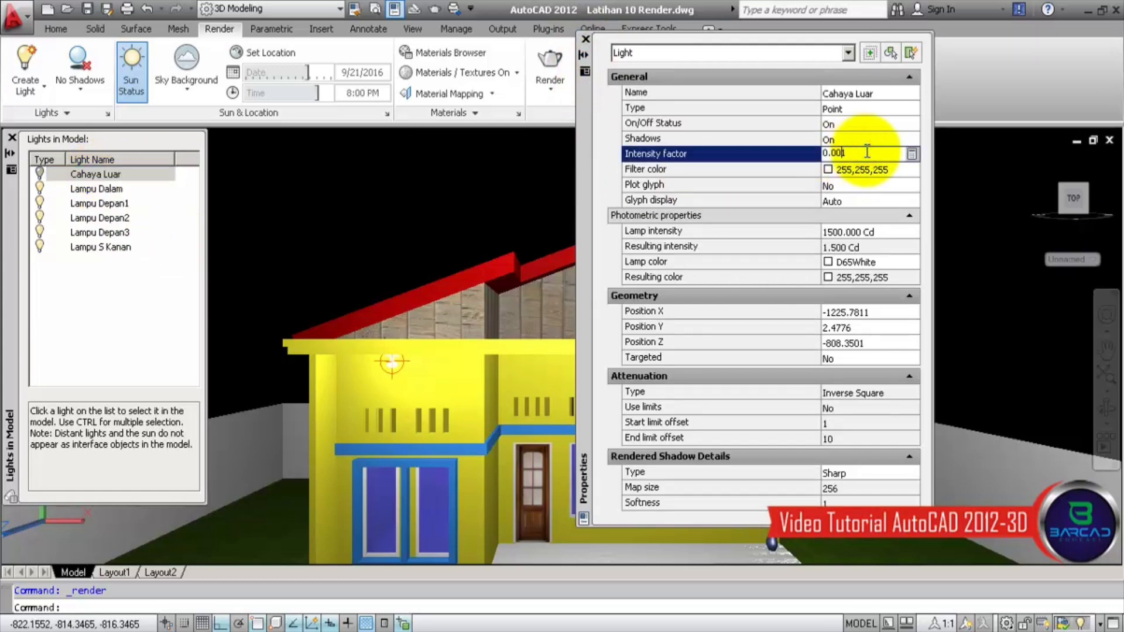
type("0.0001")
key("Tab")
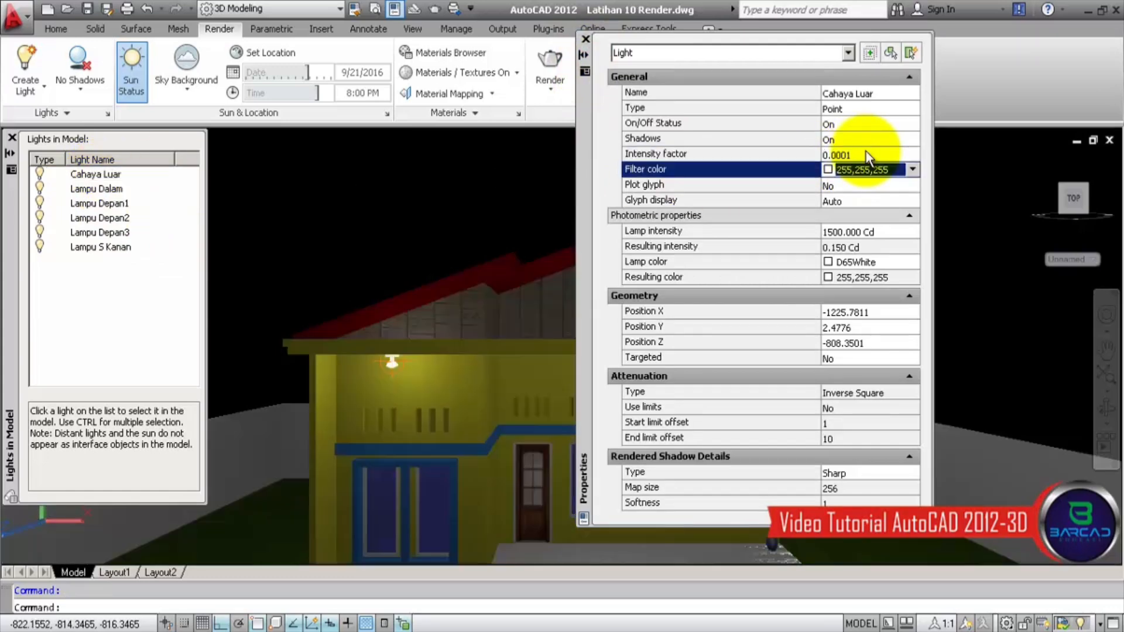
left_click(867, 156)
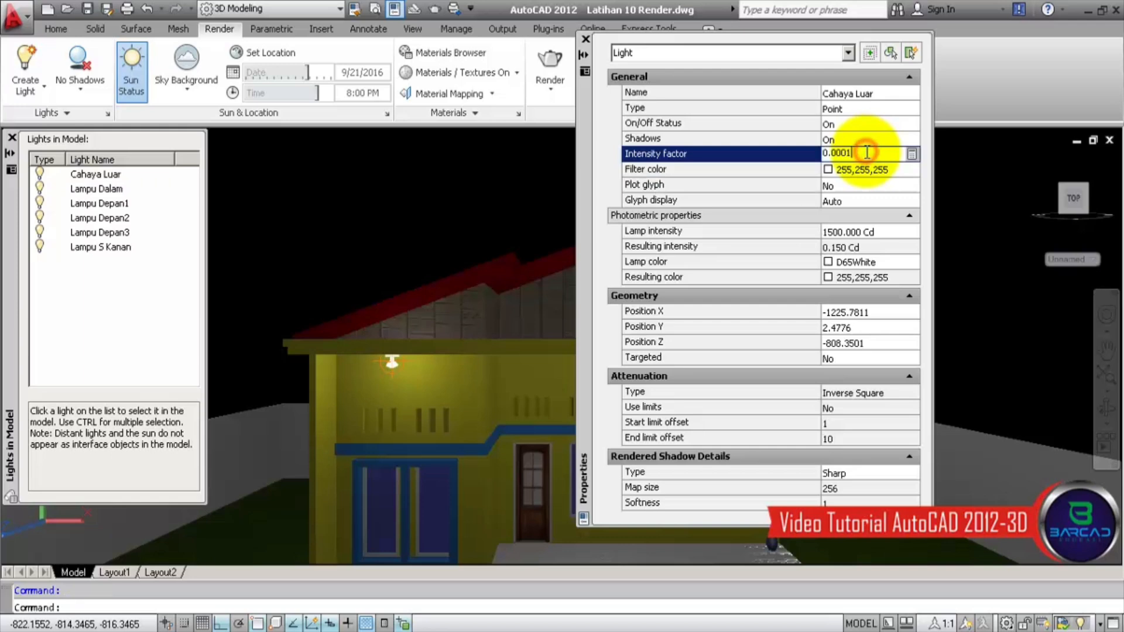
Step: Test-render the DEPAN Malam view with the Low preset, examine the house front up close, and close the render window
left_click(558, 57)
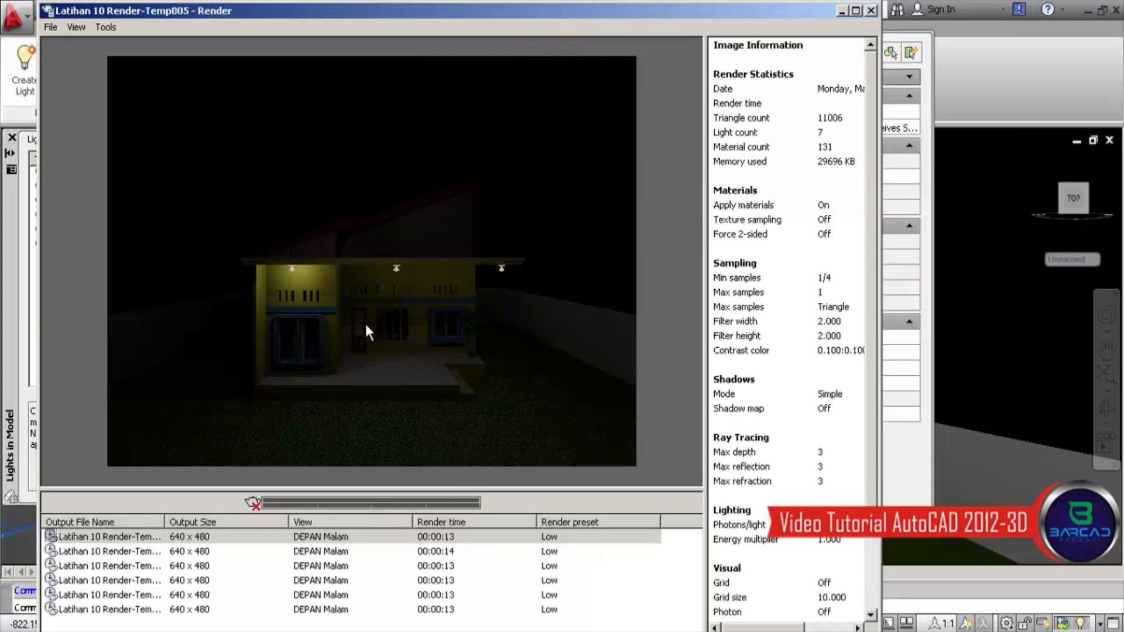
scroll(366, 326, "up", 1)
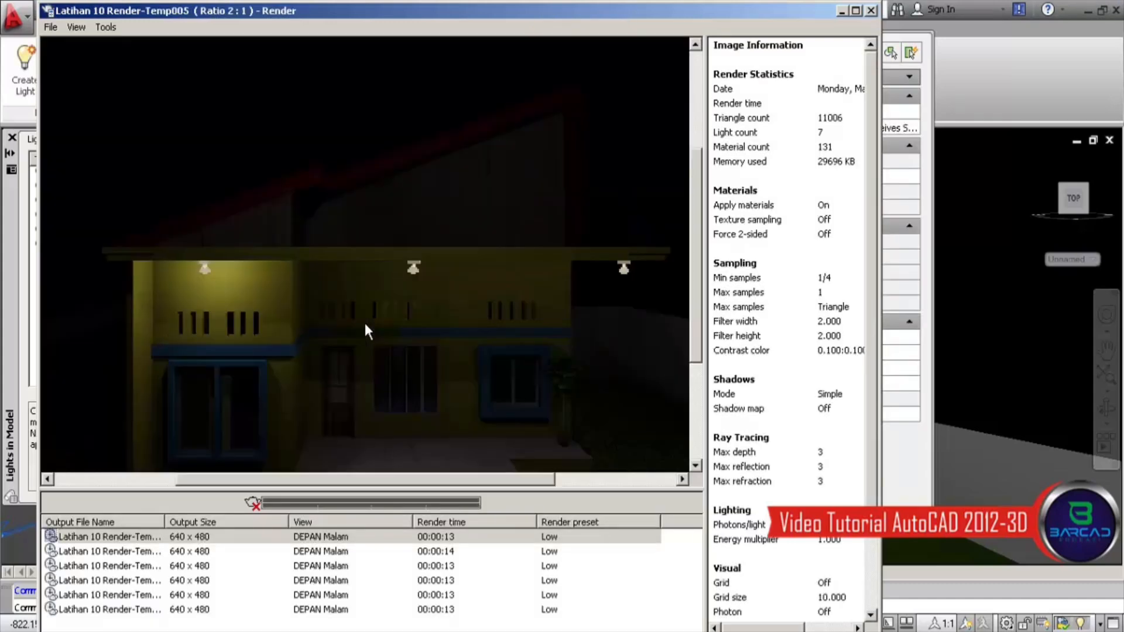
scroll(365, 325, "down", 1)
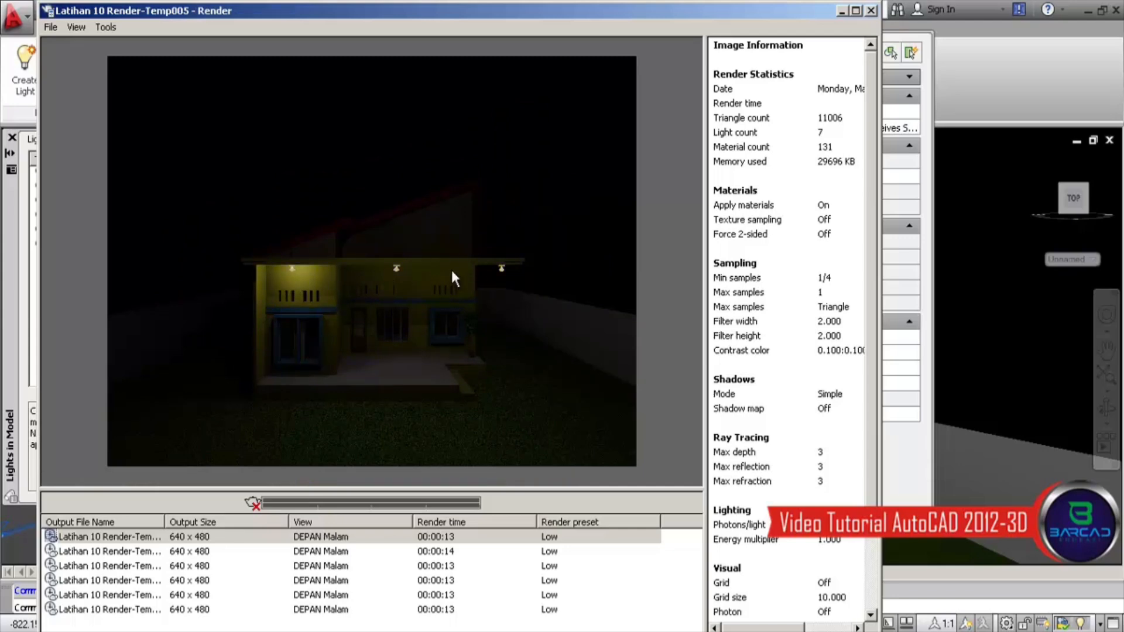
left_click(871, 11)
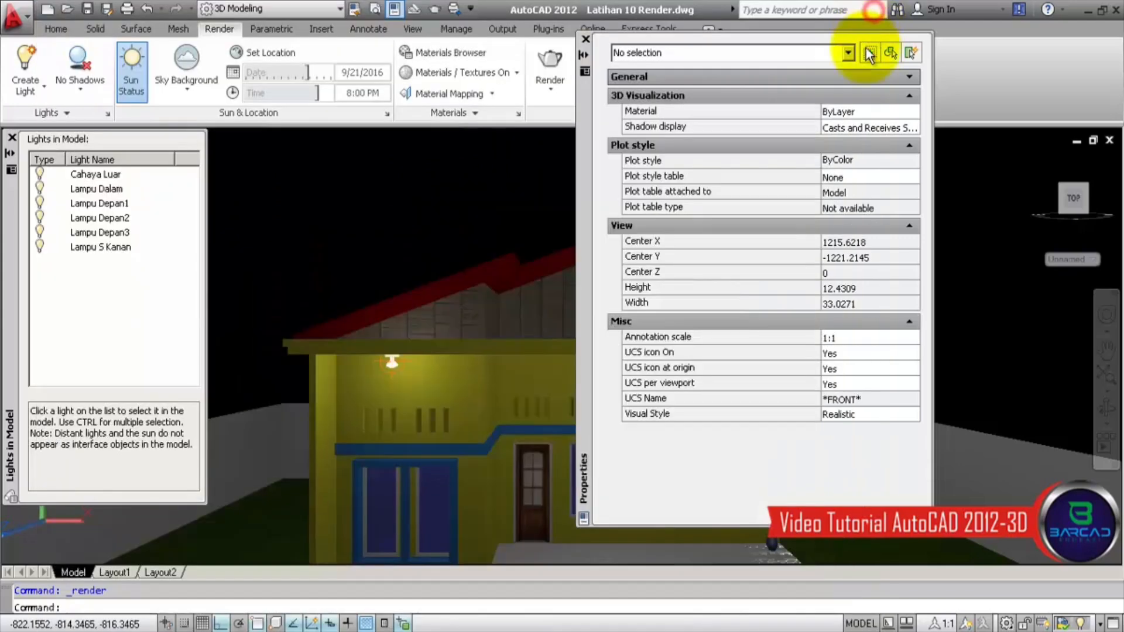
Step: Select the five lamps from Lampu Dalam to Lampu S Kanan together and set their intensity factor to 0.0002
left_click(107, 192)
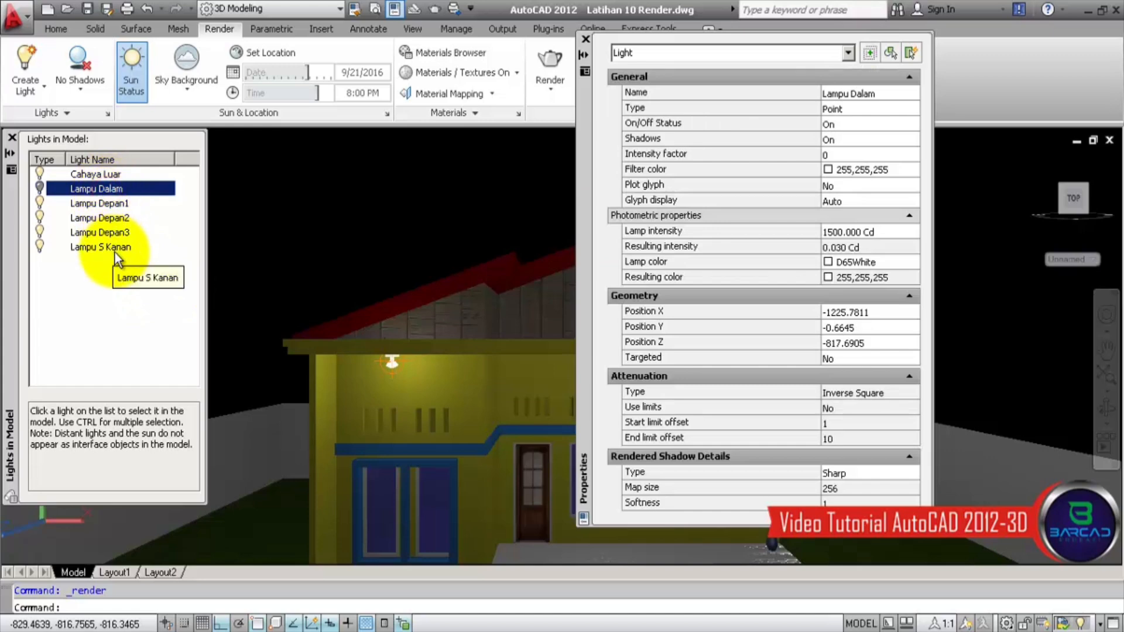
left_click(117, 248, "shift")
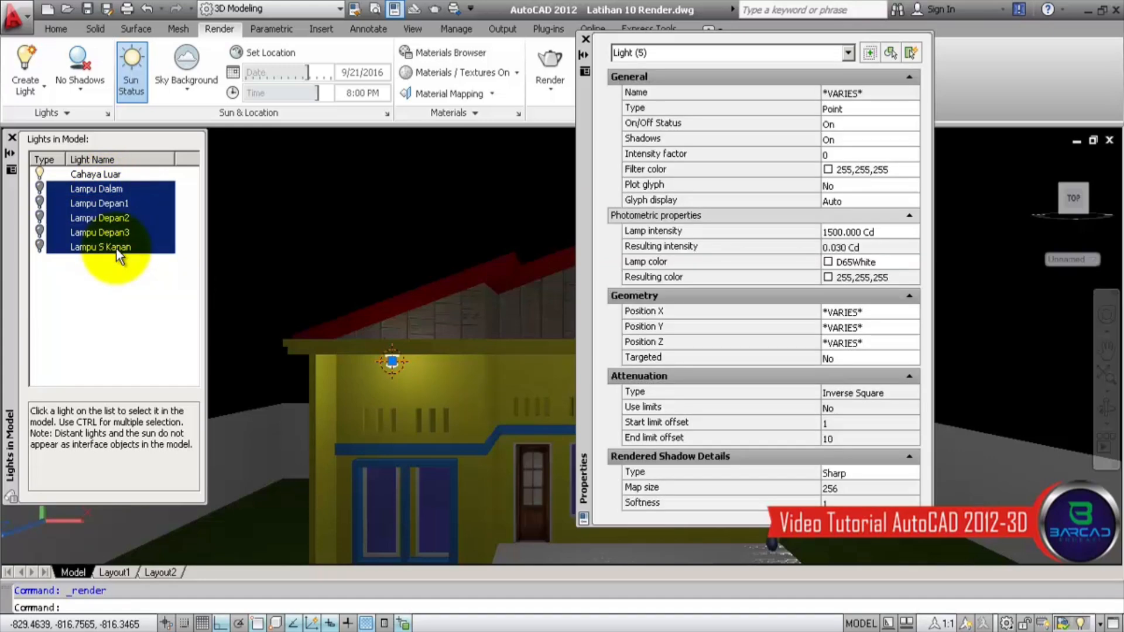
left_click(842, 153)
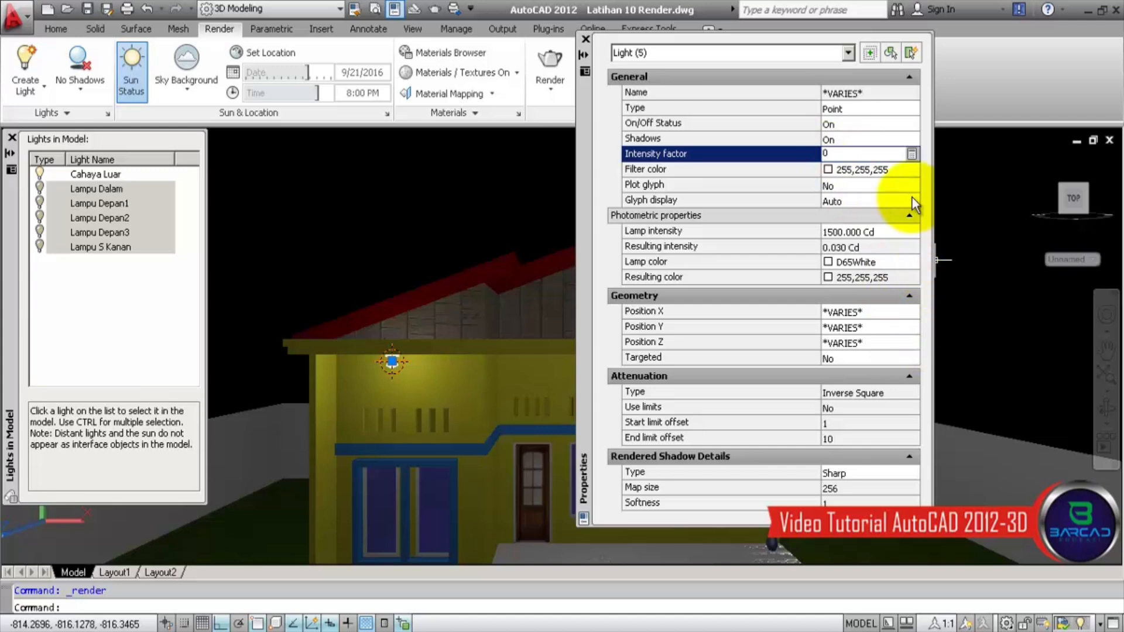
left_click(852, 154)
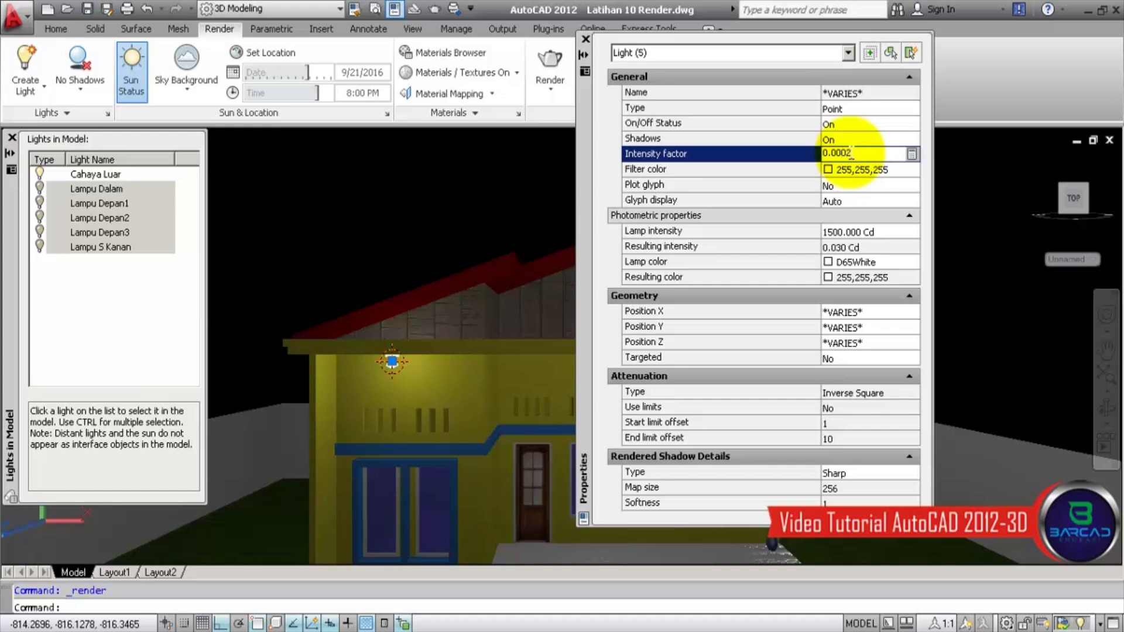
key("Tab")
Step: Set the intensity factor of the five selected lamps to 0.0001 and collapse the properties palette
left_click(853, 152)
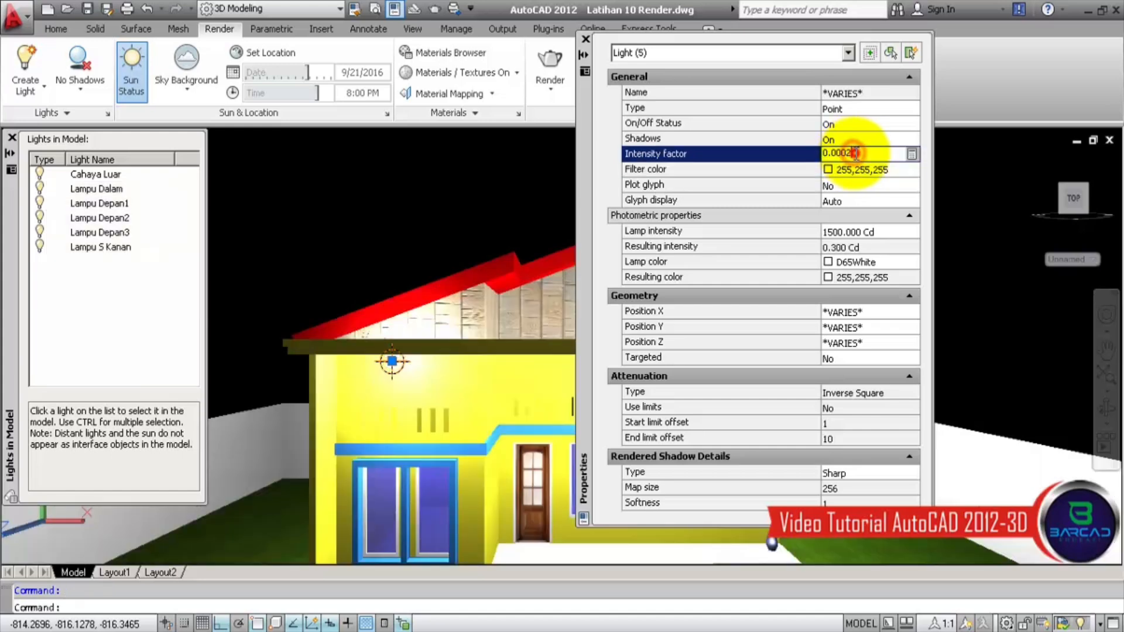
key("Tab")
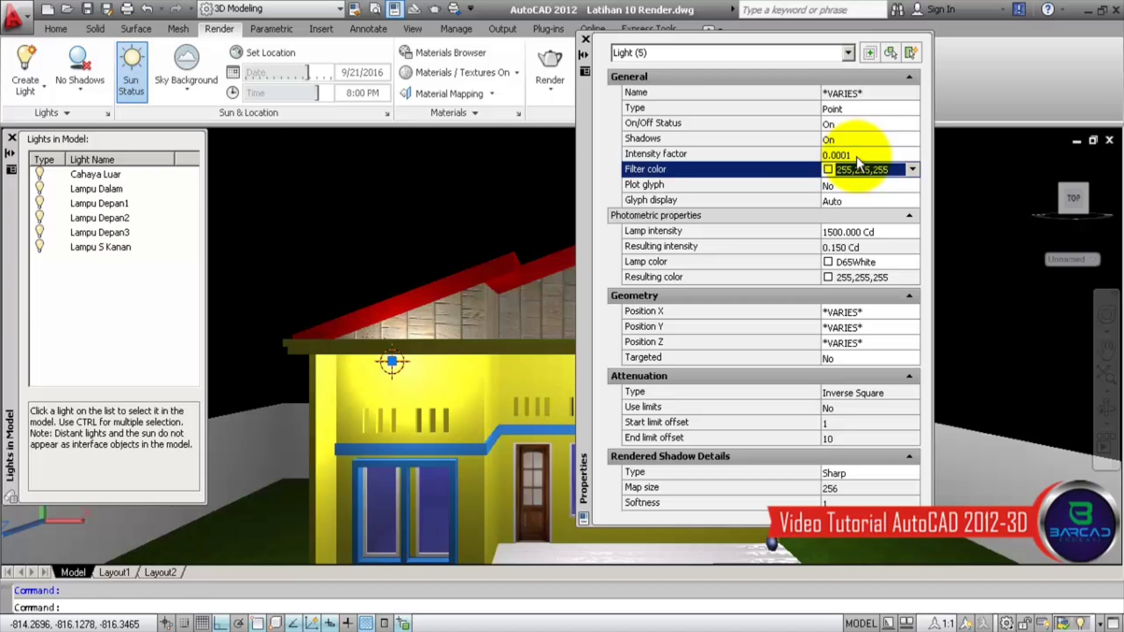
left_click(584, 54)
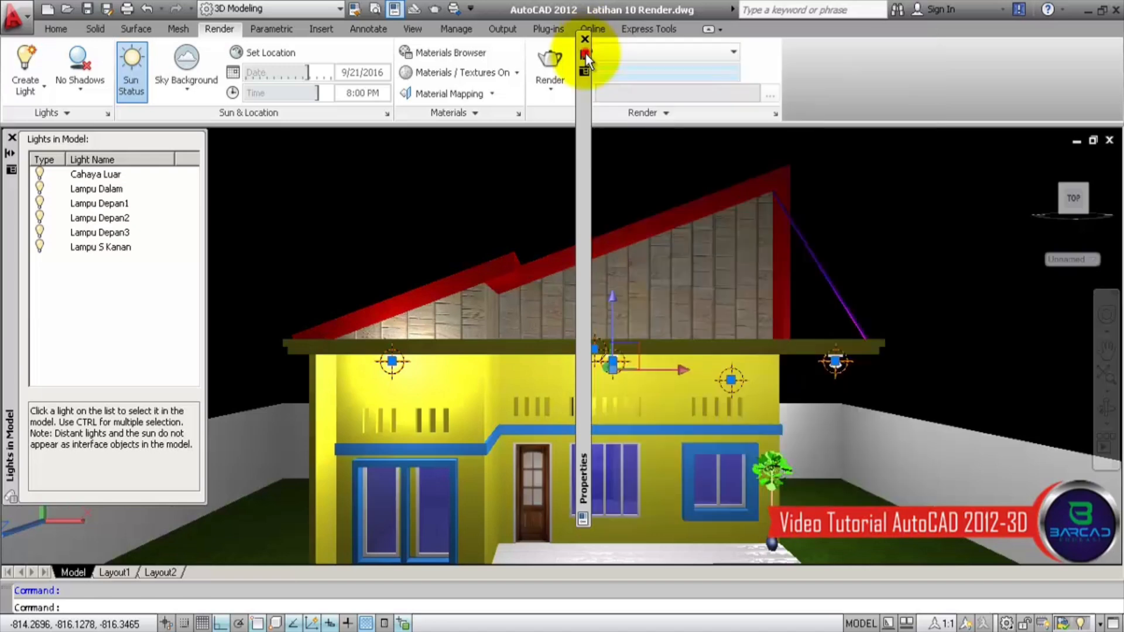
Step: Test-render the DEPAN Malam view with the Low preset, and close the render window, the properties palette and the list of lights
left_click(549, 63)
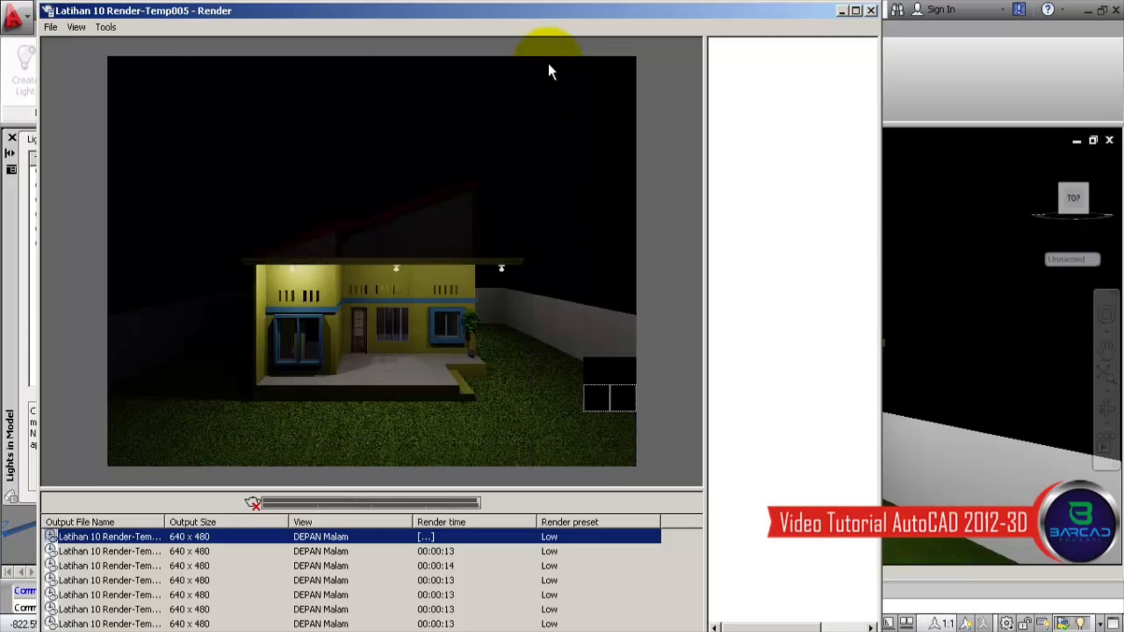
scroll(388, 322, "up", 1)
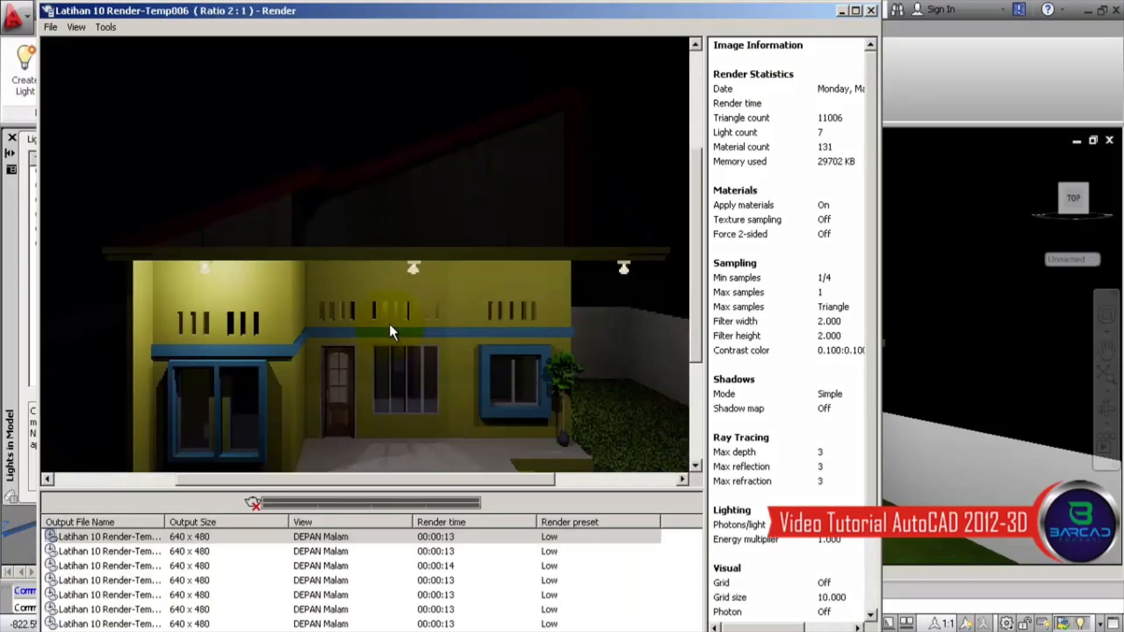
scroll(388, 325, "down", 1)
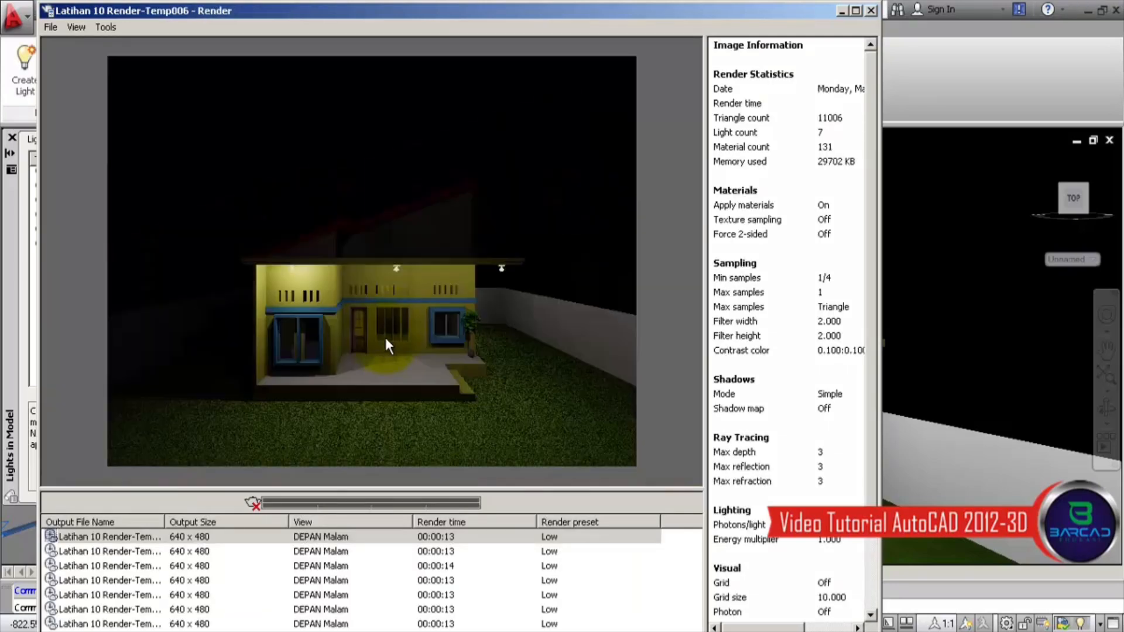
left_click(871, 10)
left_click(585, 40)
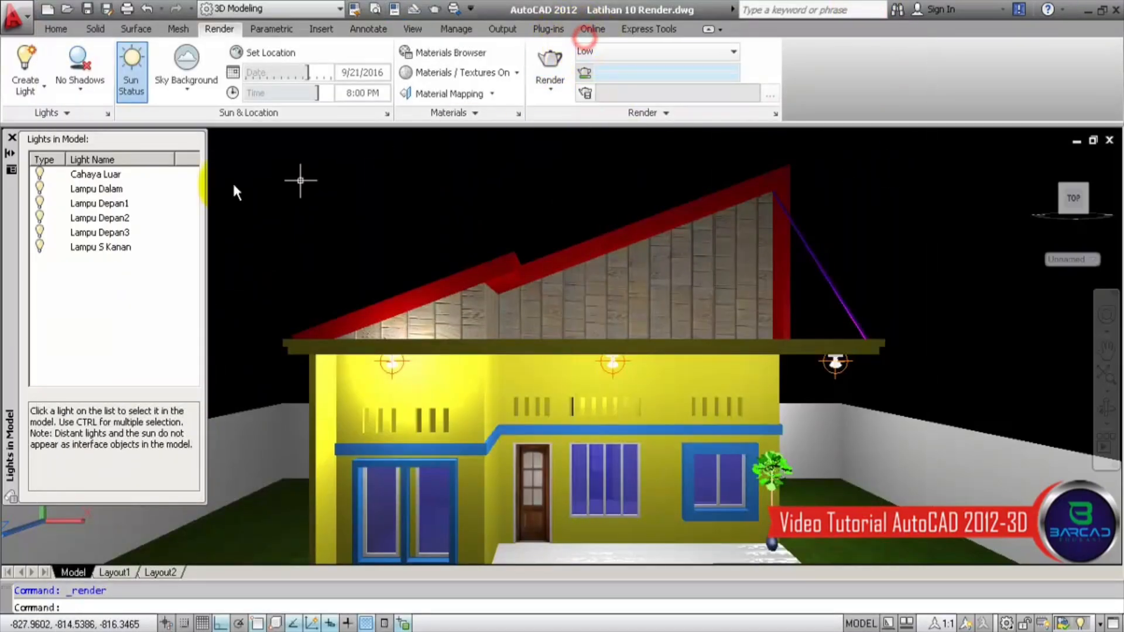
left_click(11, 137)
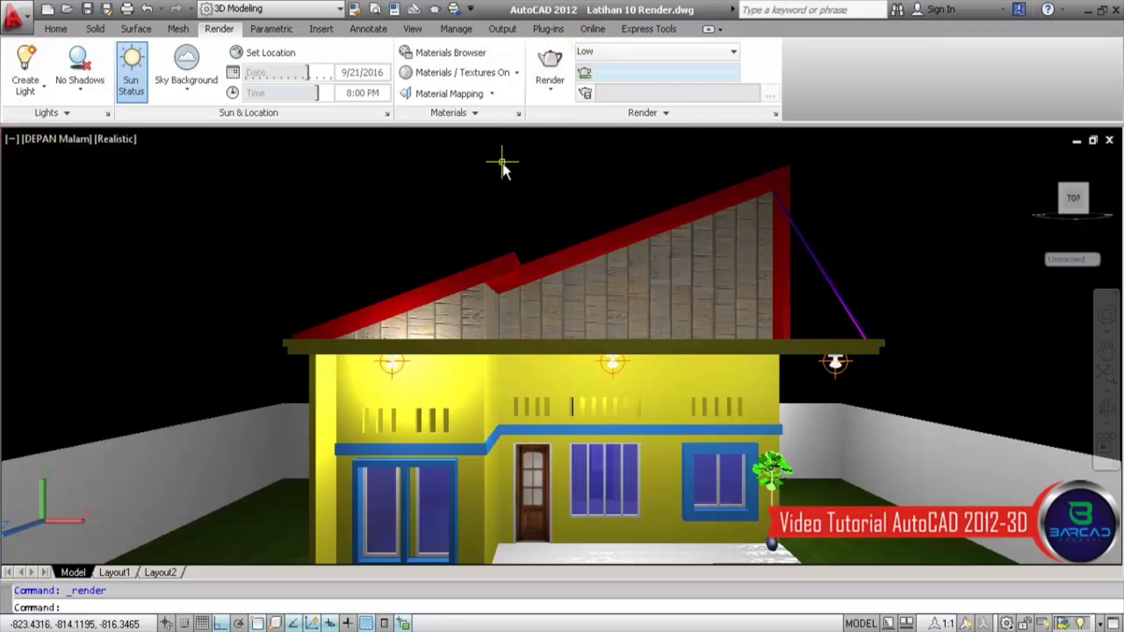
Step: Set the render preset to Presentation and the output size to 1024 x 768
left_click(660, 50)
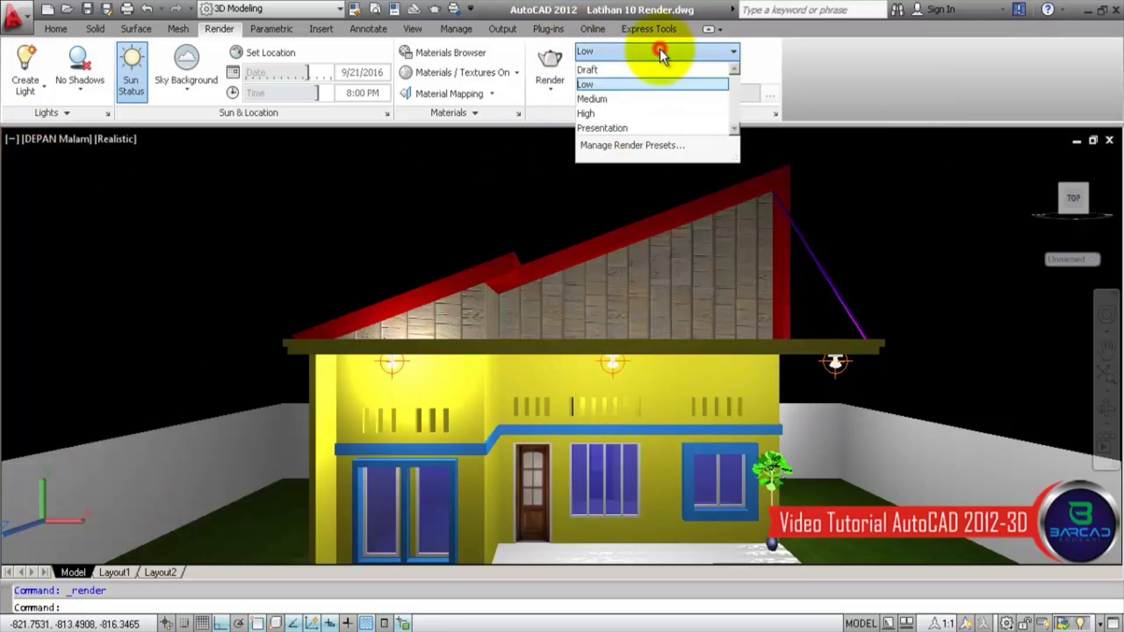
left_click(648, 127)
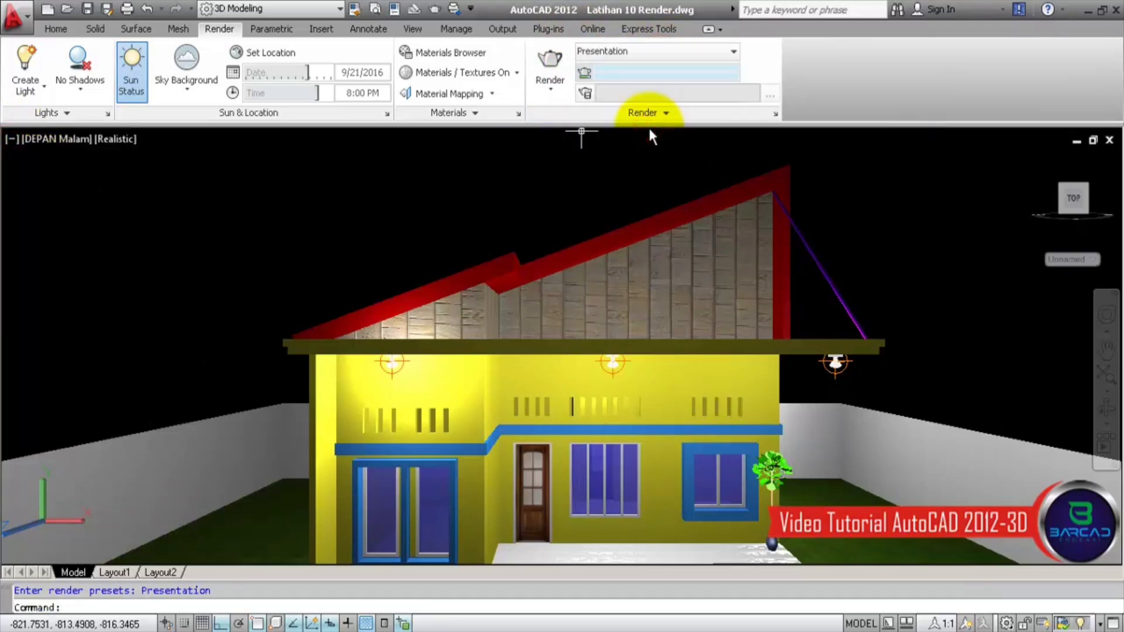
key("ctrl+w")
left_click(633, 114)
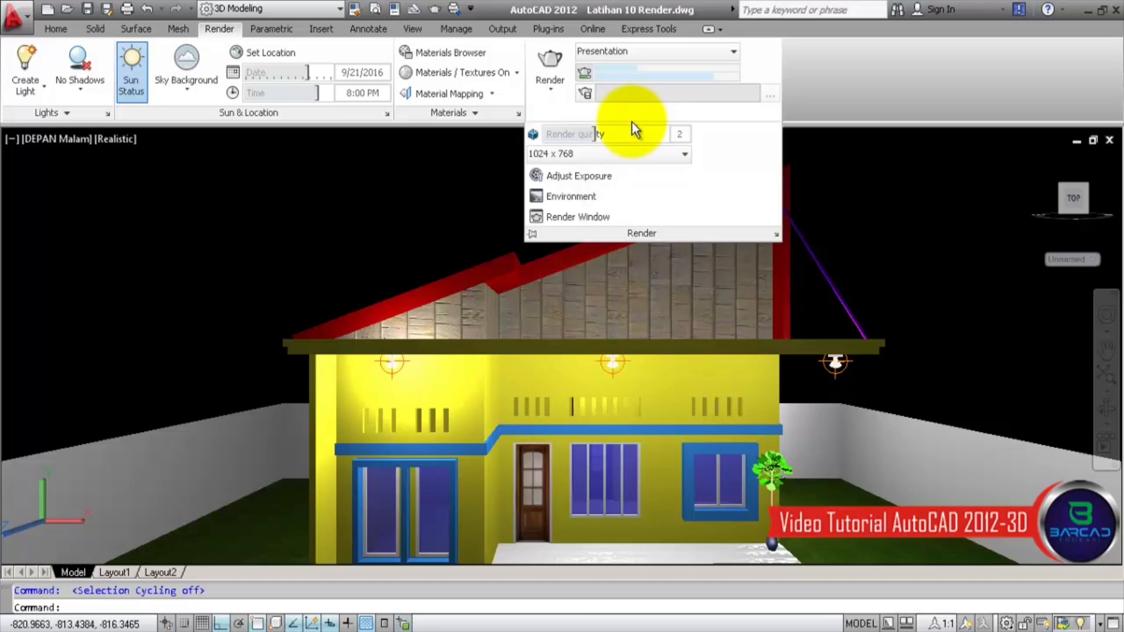
left_click(630, 154)
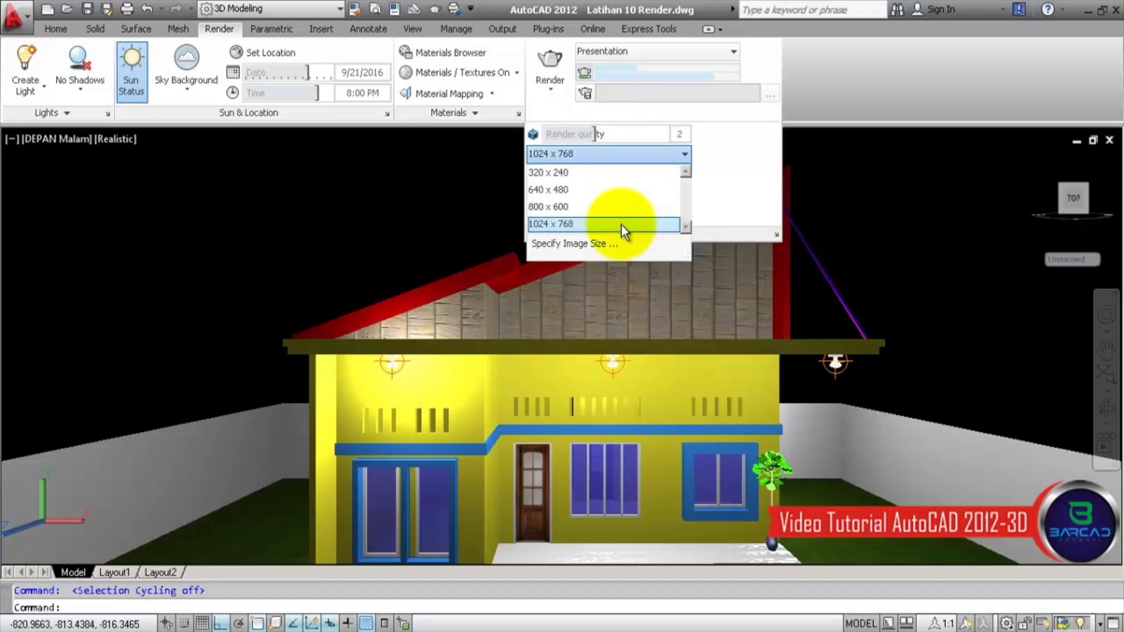
left_click(621, 224)
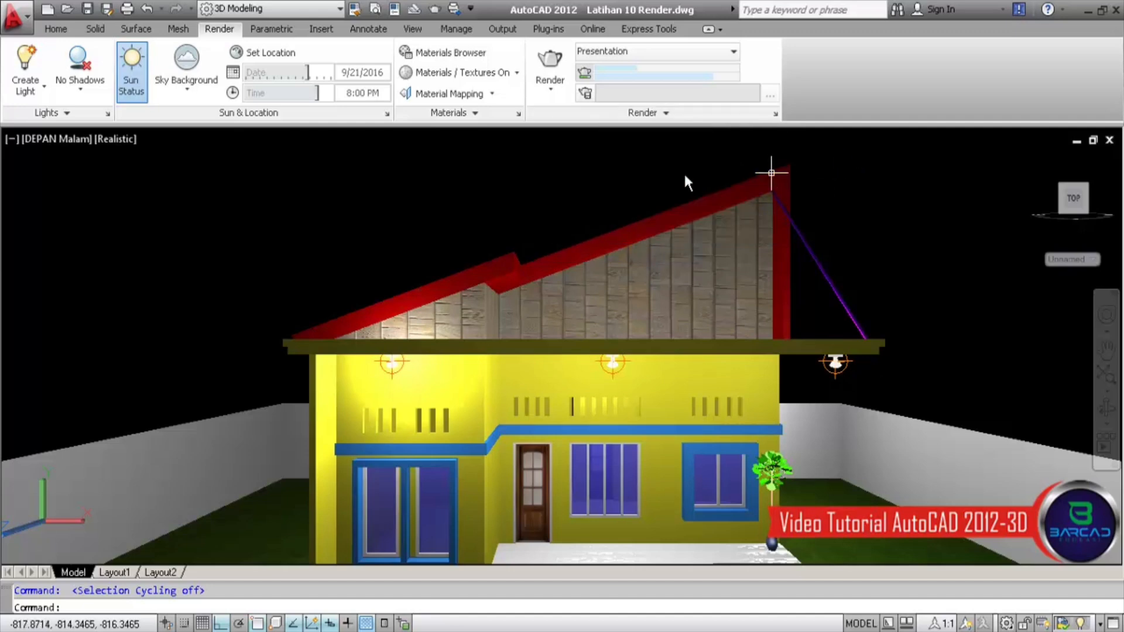
Step: Render the front night view with the Presentation preset at 1024 x 768 and examine the house facade up close
left_click(550, 59)
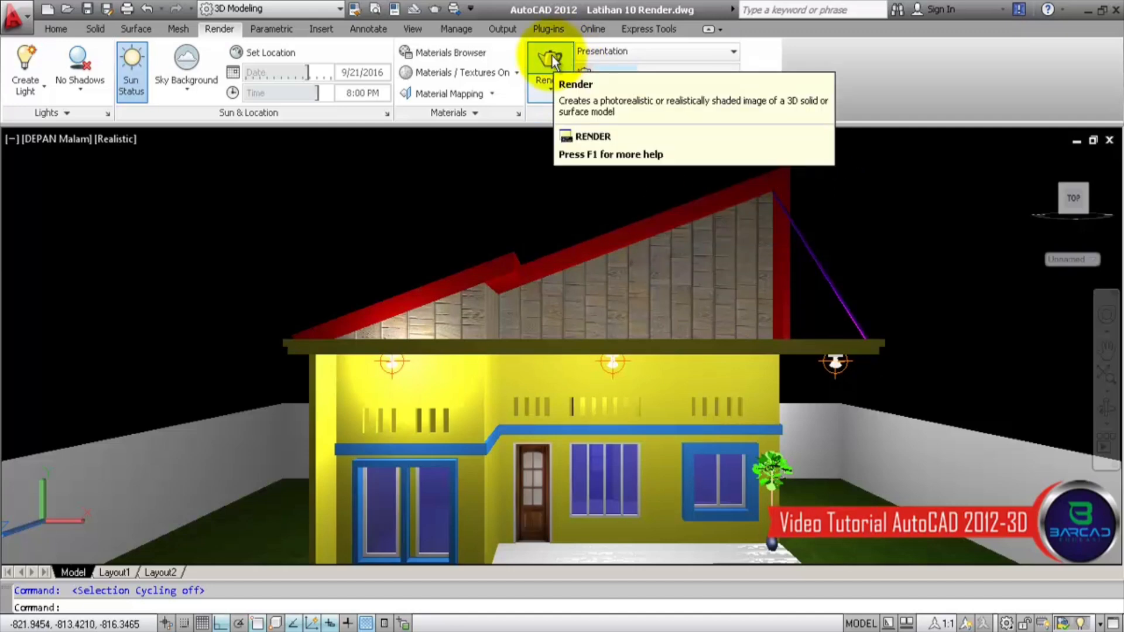
left_click(550, 59)
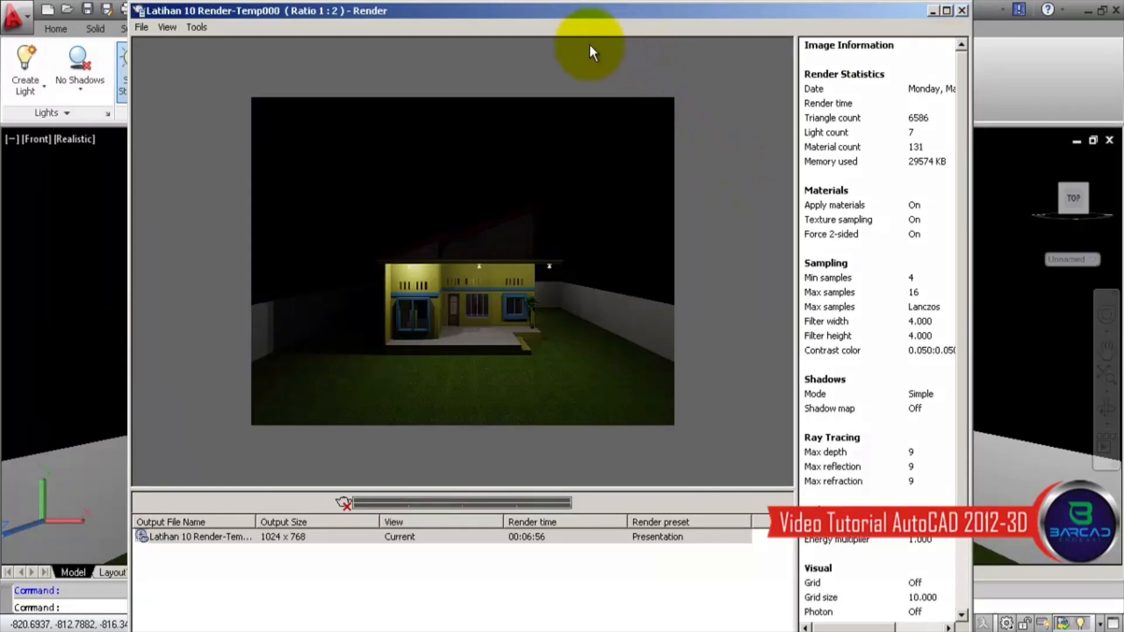
scroll(478, 301, "up", 1)
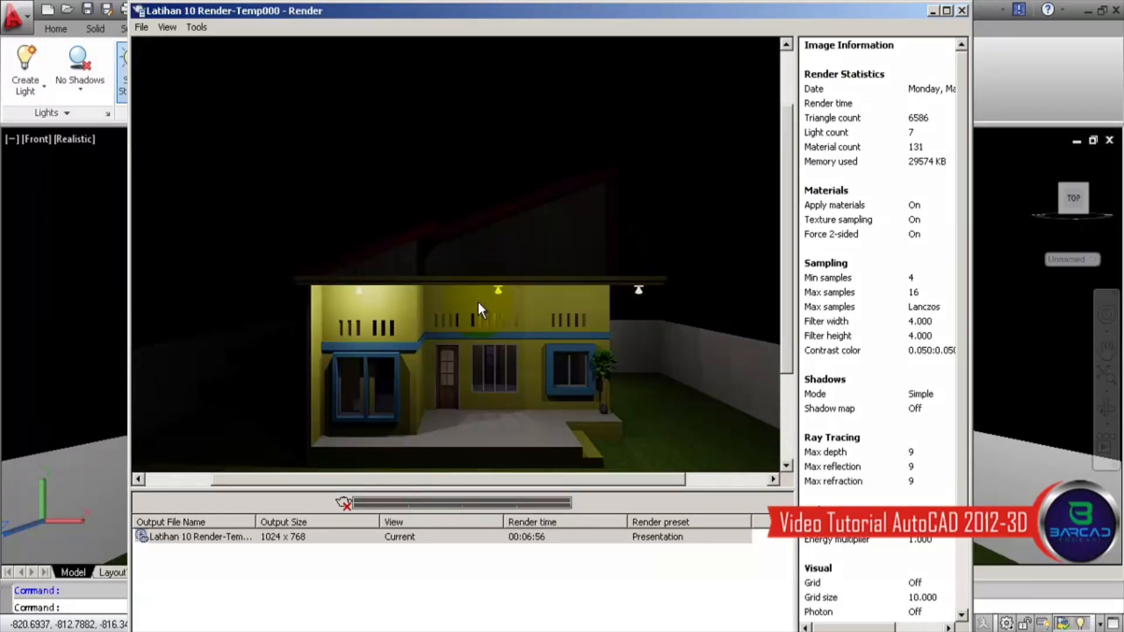
middle_click_drag(482, 345, 483, 265)
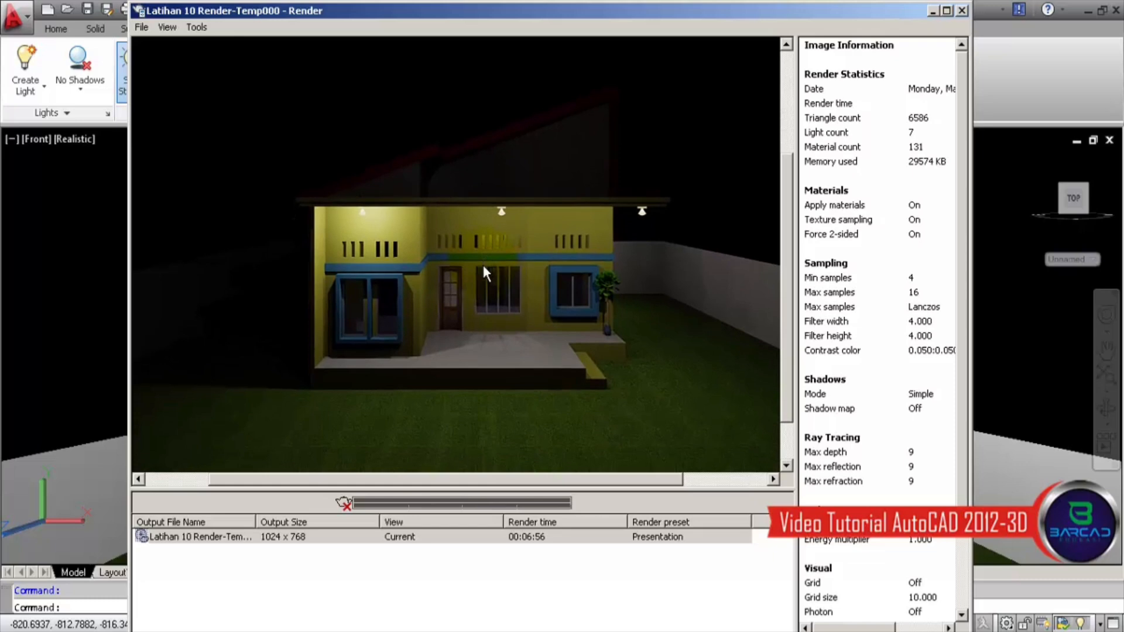
scroll(483, 293, "up", 1)
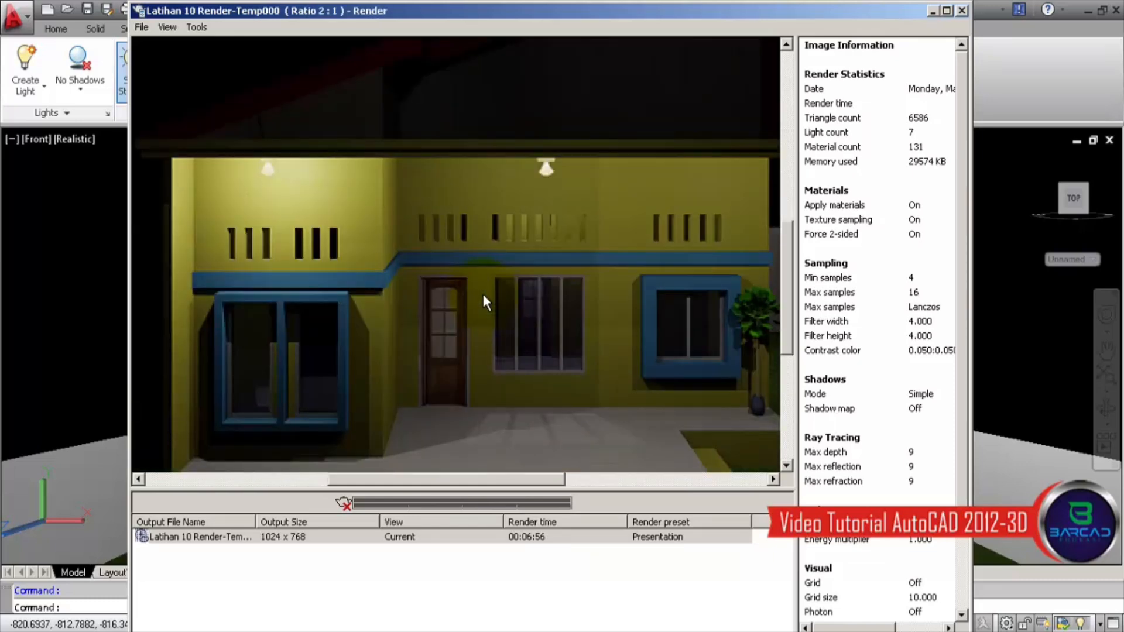
scroll(484, 295, "down", 1)
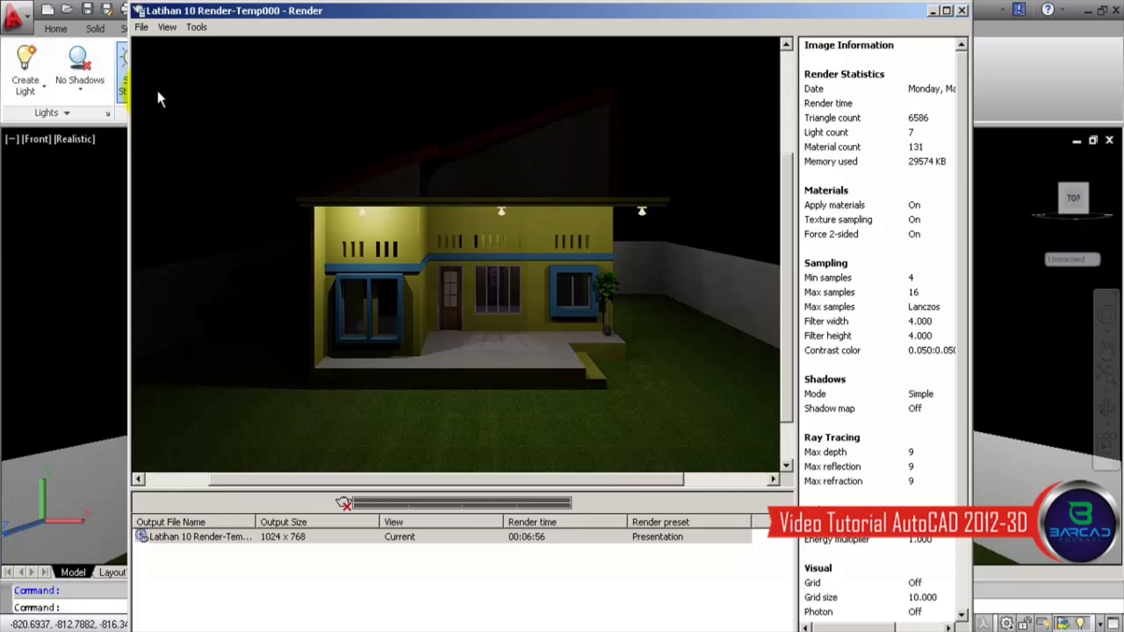
Step: Save a copy of the finished front render to My Documents as DEPAN Malam, a 24-bit BMP image
left_click(143, 28)
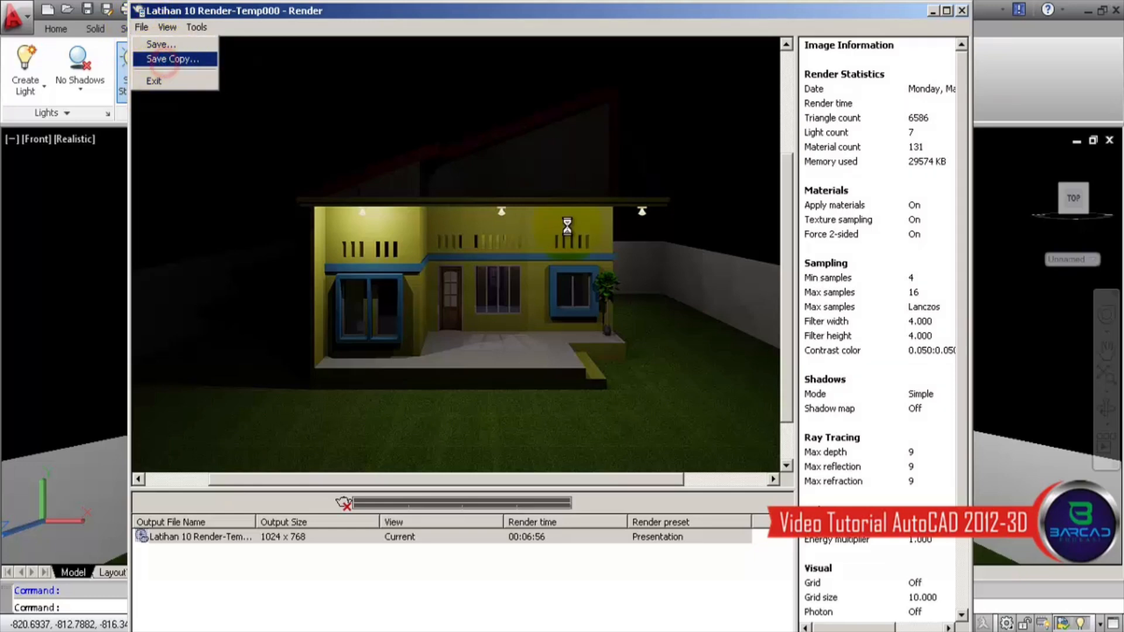
left_click(164, 59)
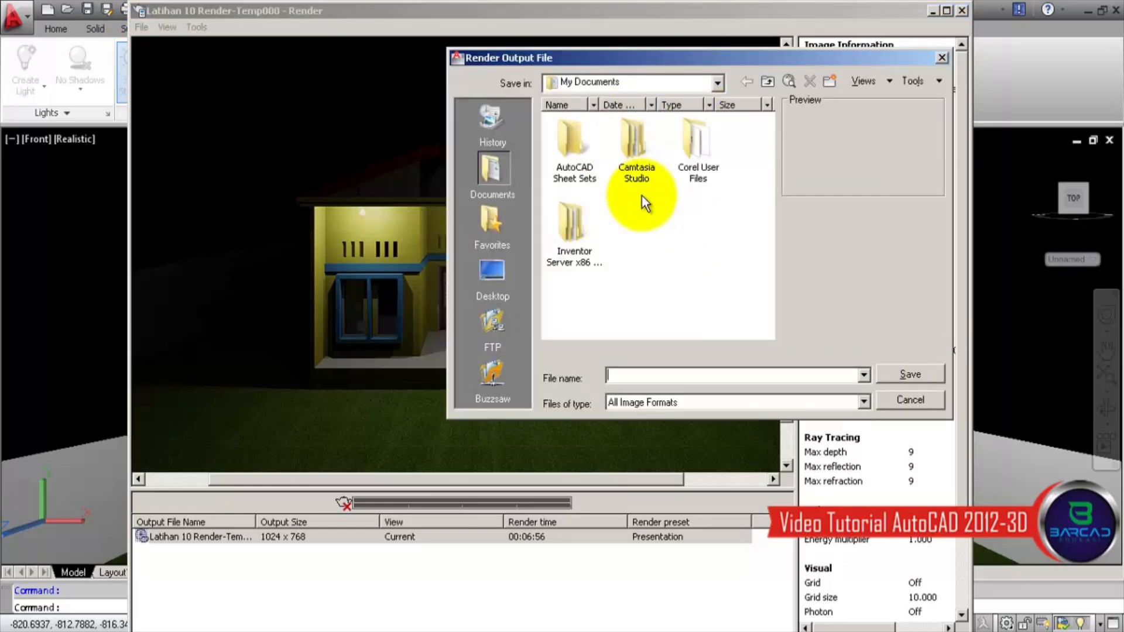
left_click(694, 375)
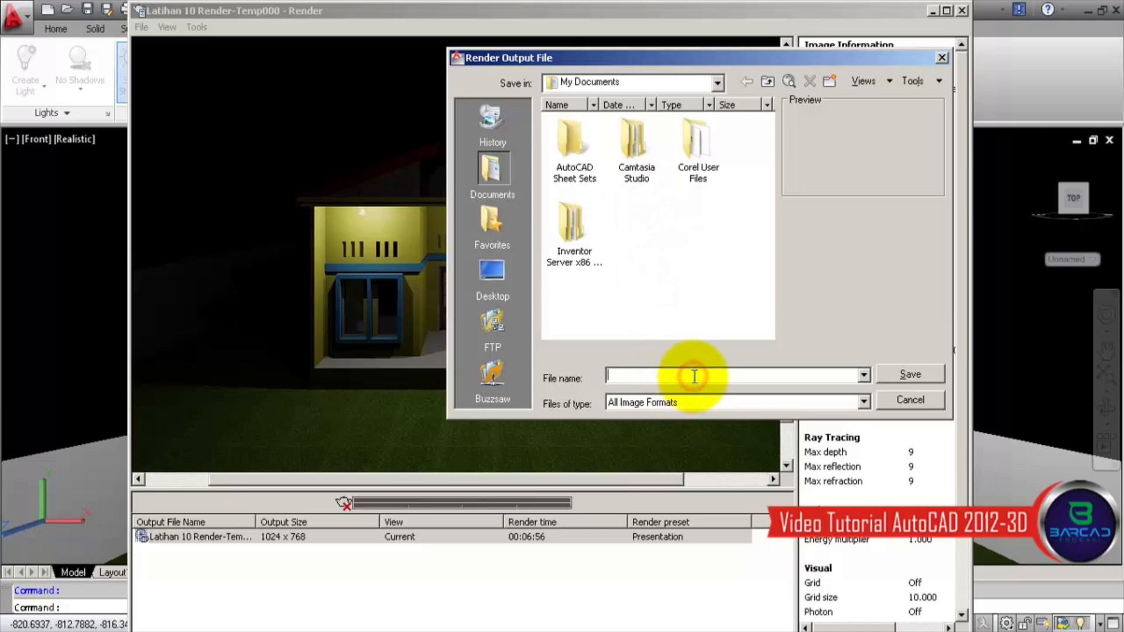
type("DEPAN Malam")
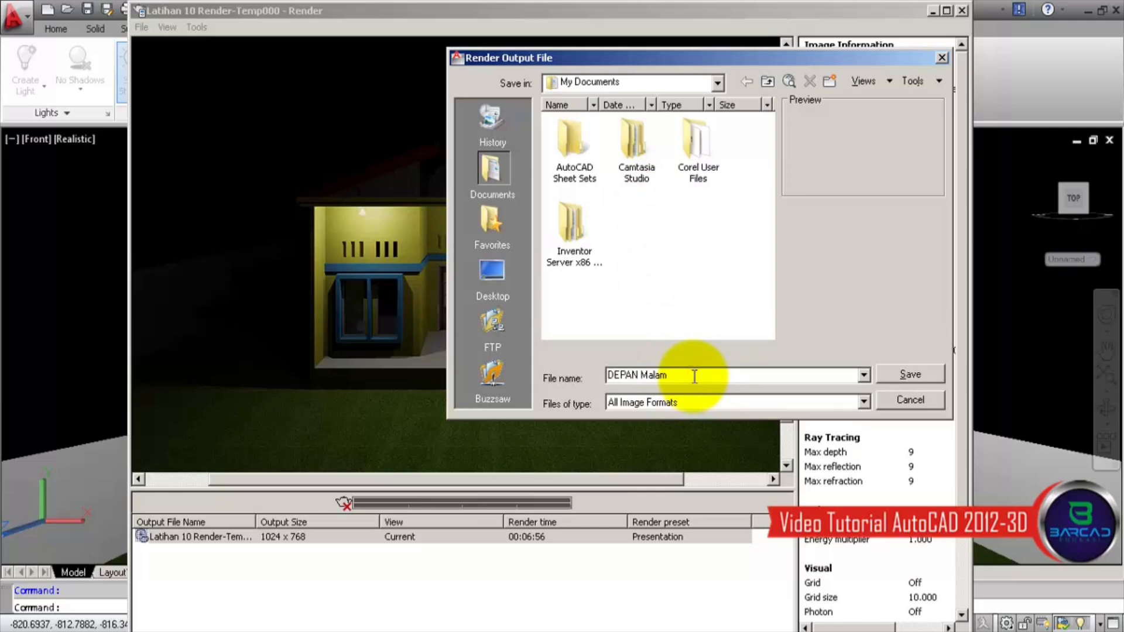
left_click(926, 376)
left_click(519, 361)
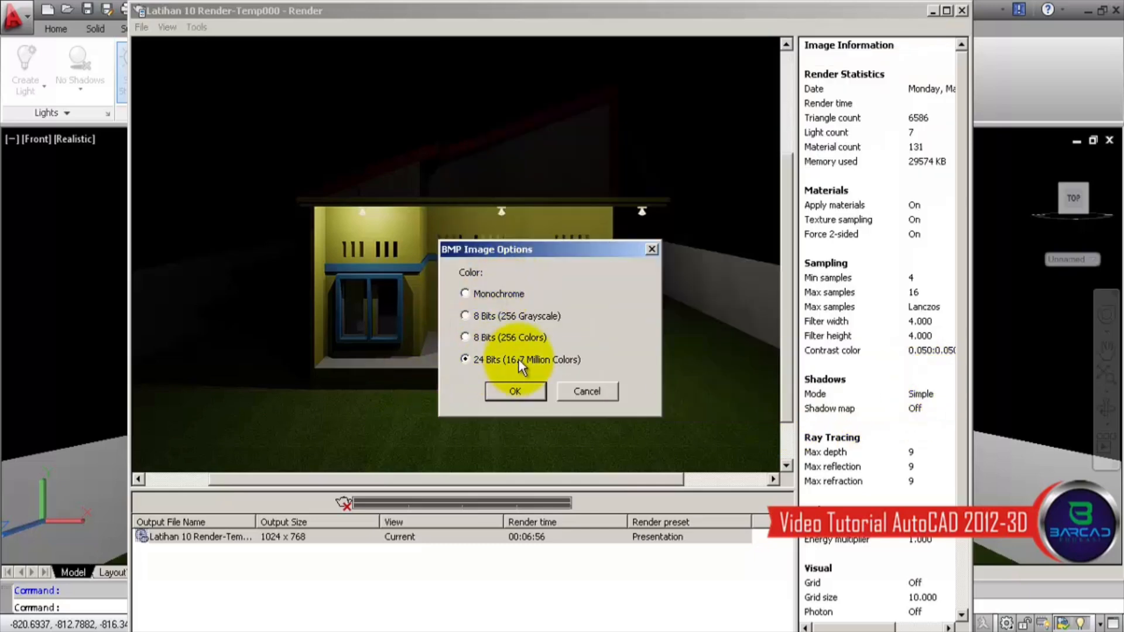
left_click(508, 391)
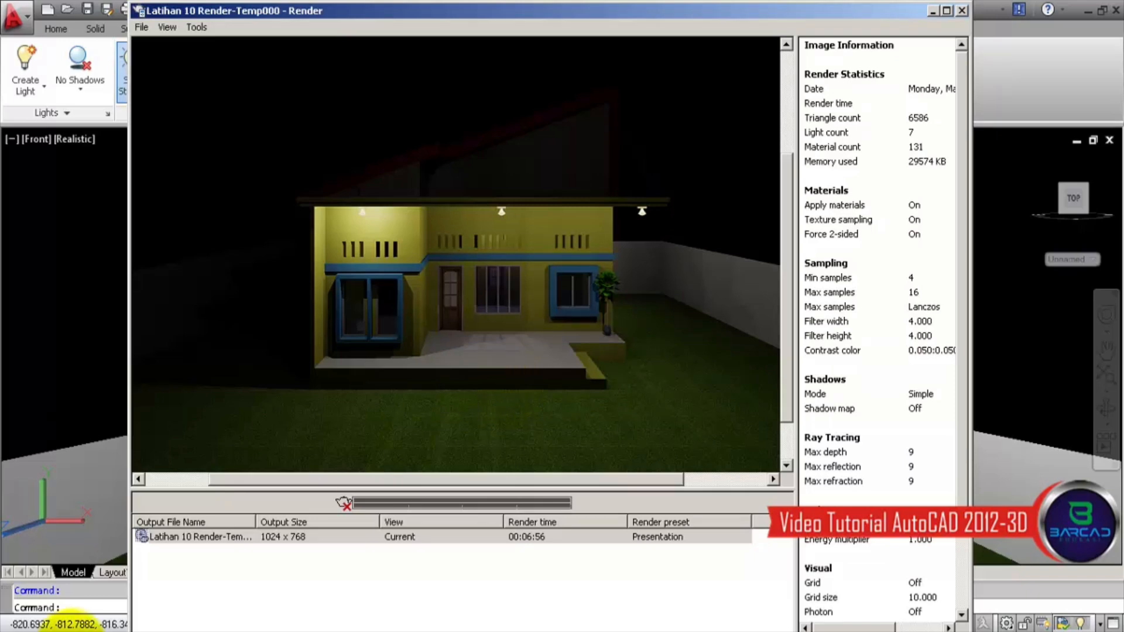
Step: Switch to Windows Explorer, open the DEPAN Malam image from the Documents library and examine the house facade up close
left_click(72, 631)
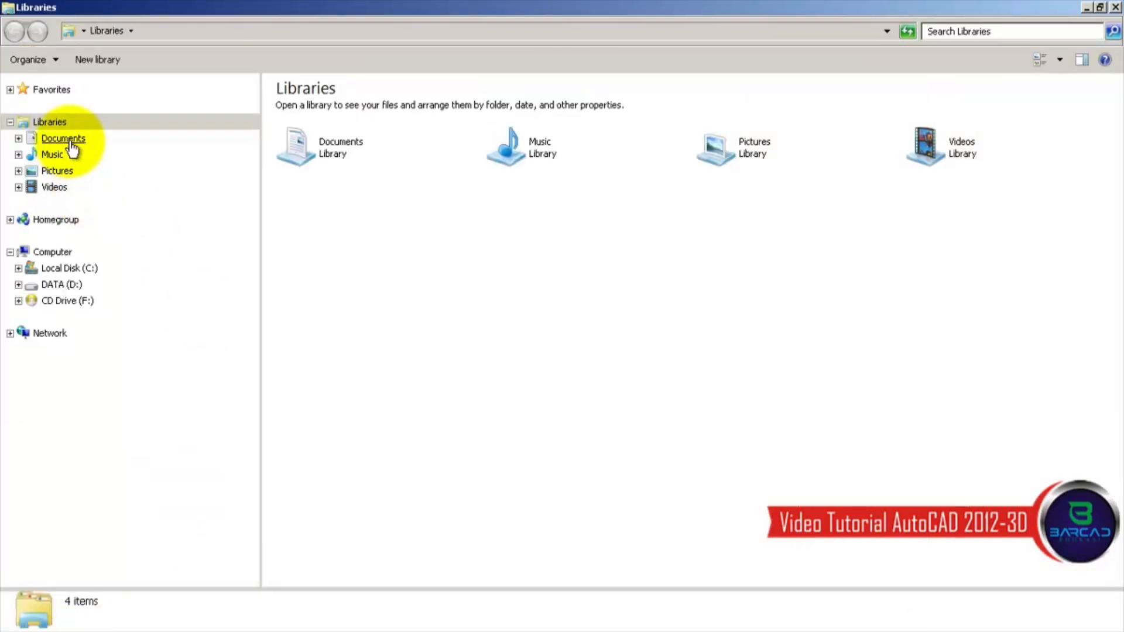
left_click(67, 141)
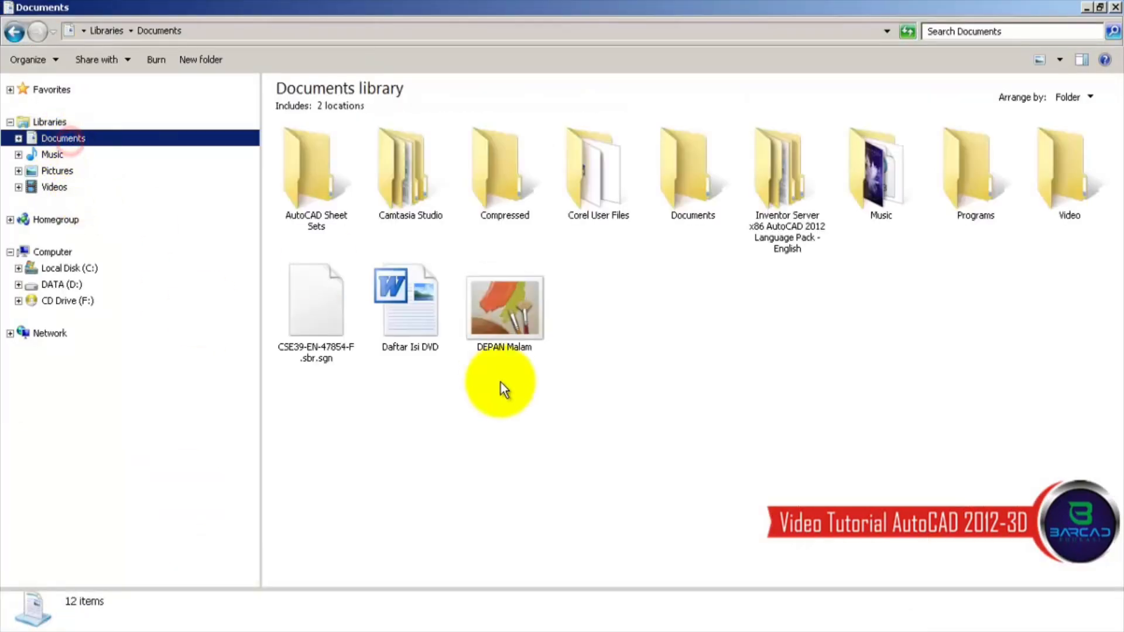
double_click(526, 320)
right_click(526, 321)
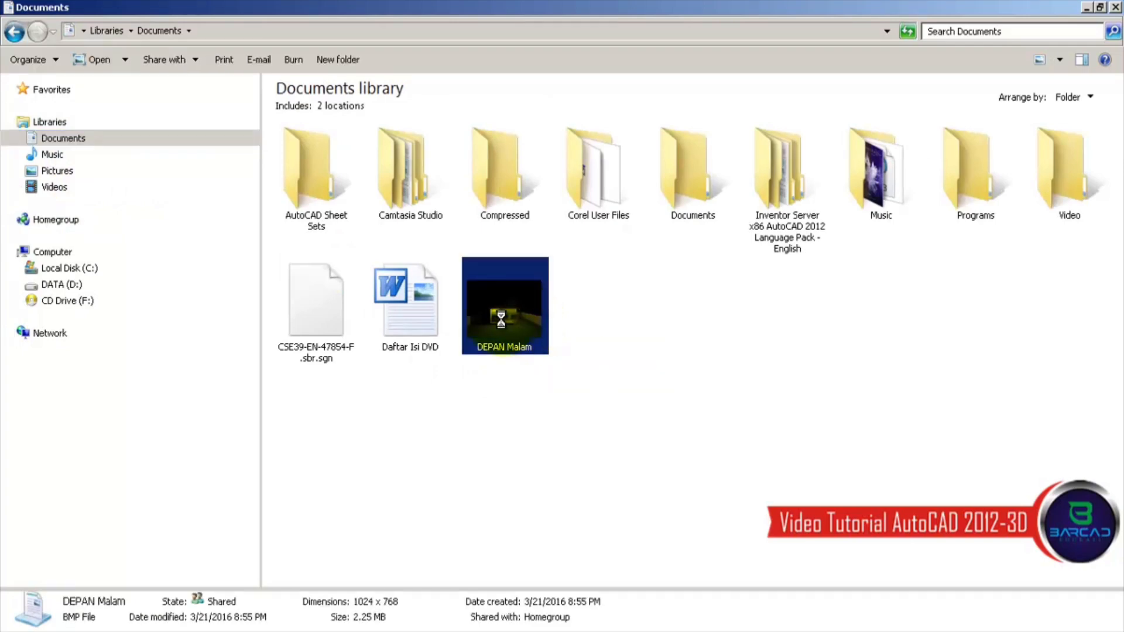
double_click(501, 320)
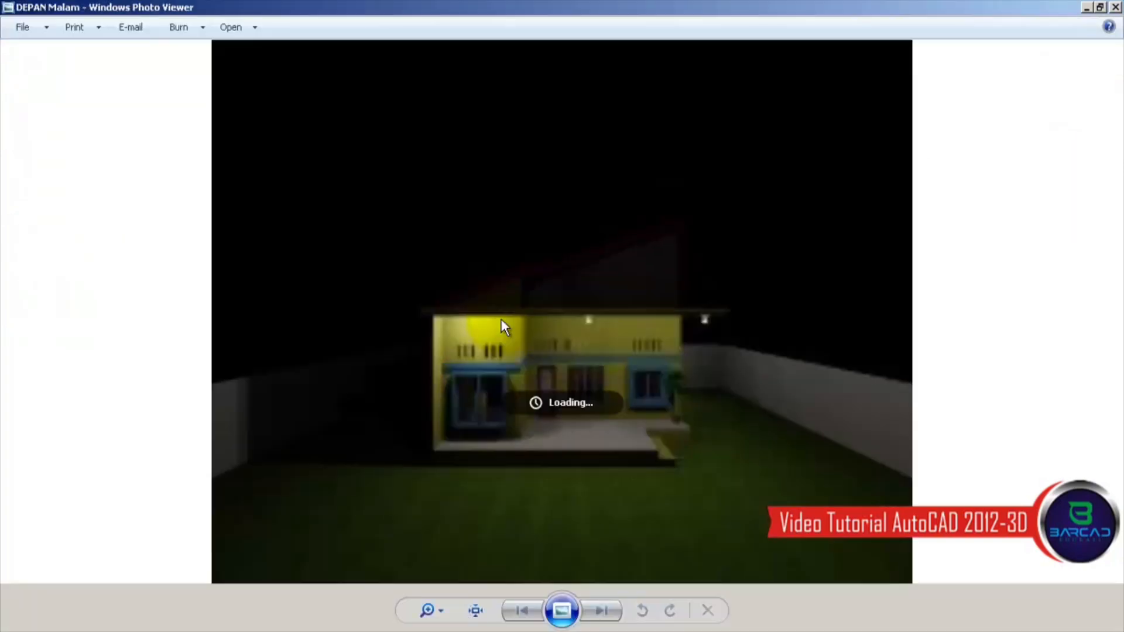
scroll(614, 464, "up", 1)
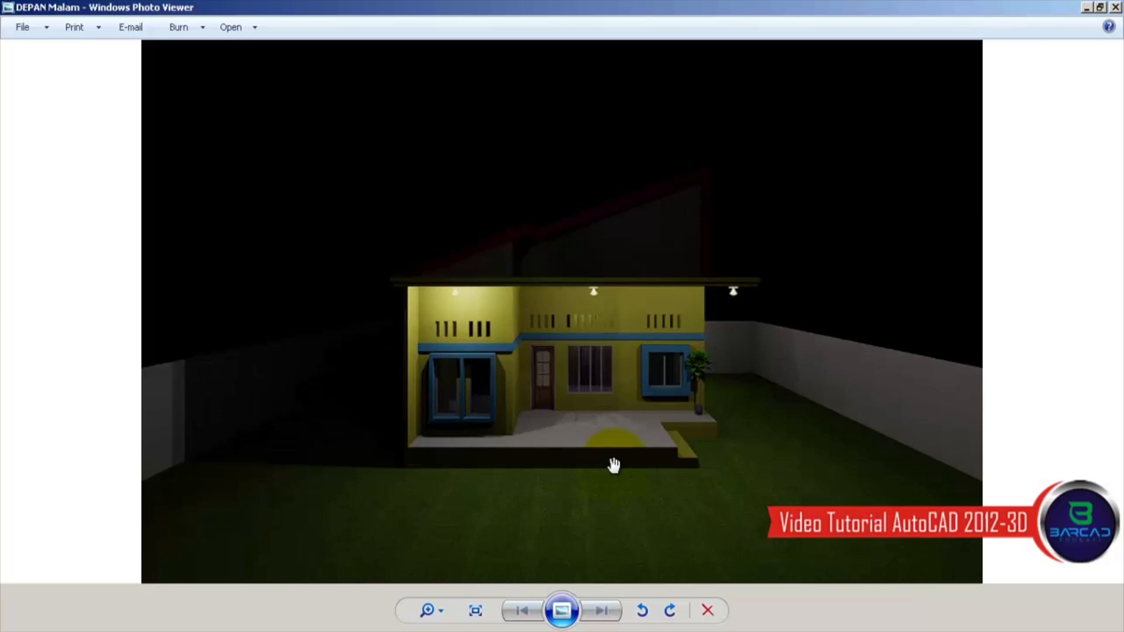
scroll(614, 464, "down", 1)
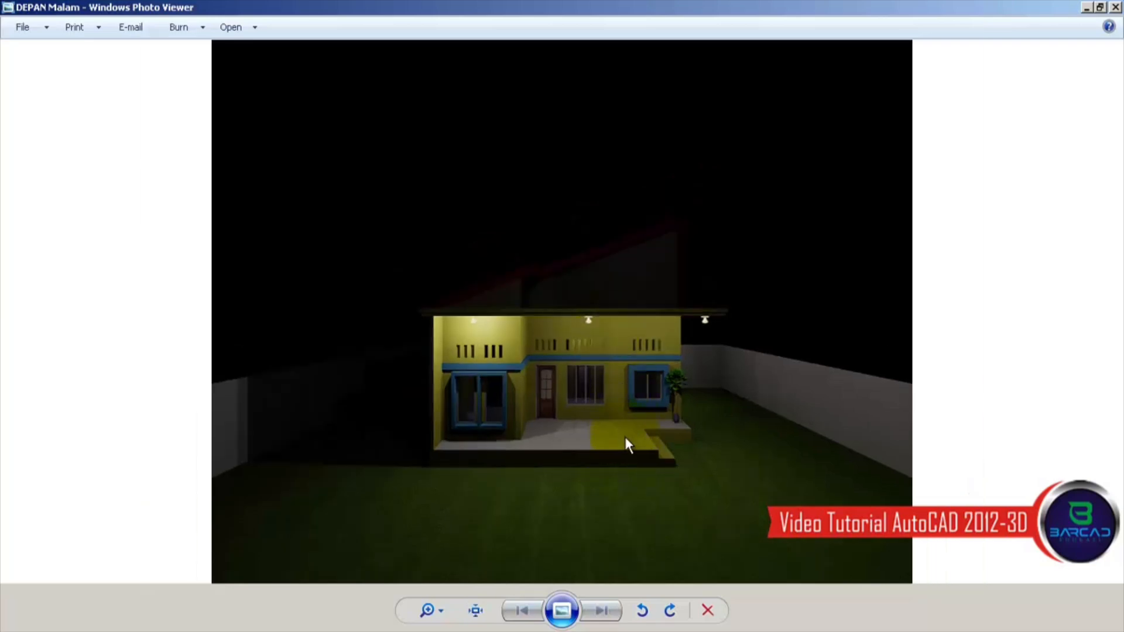
scroll(625, 440, "up", 3)
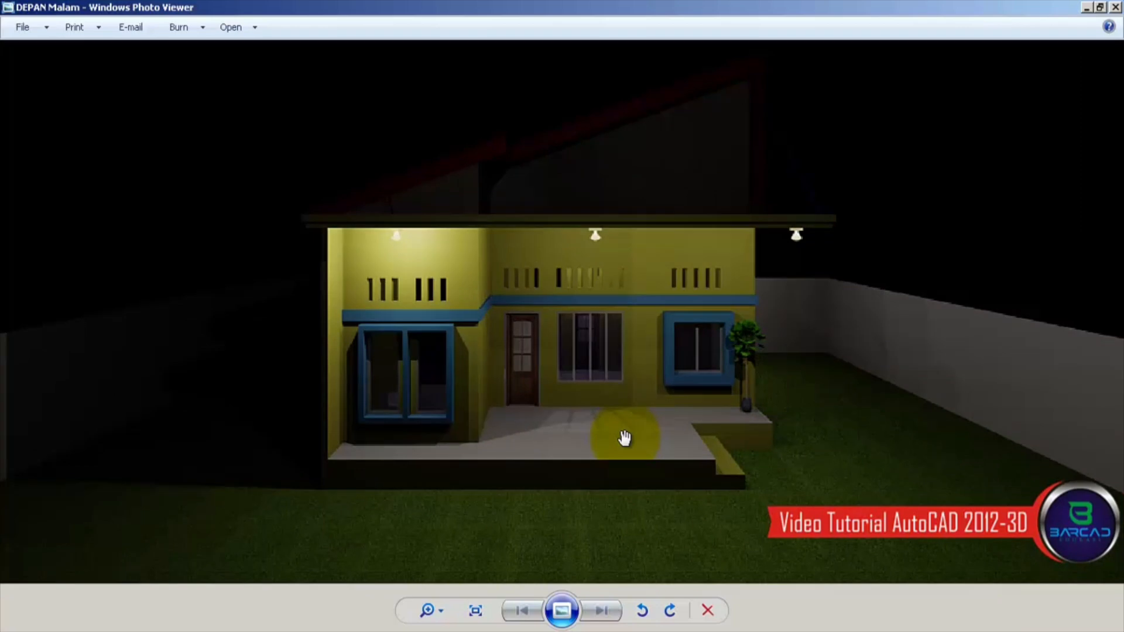
scroll(625, 438, "down", 3)
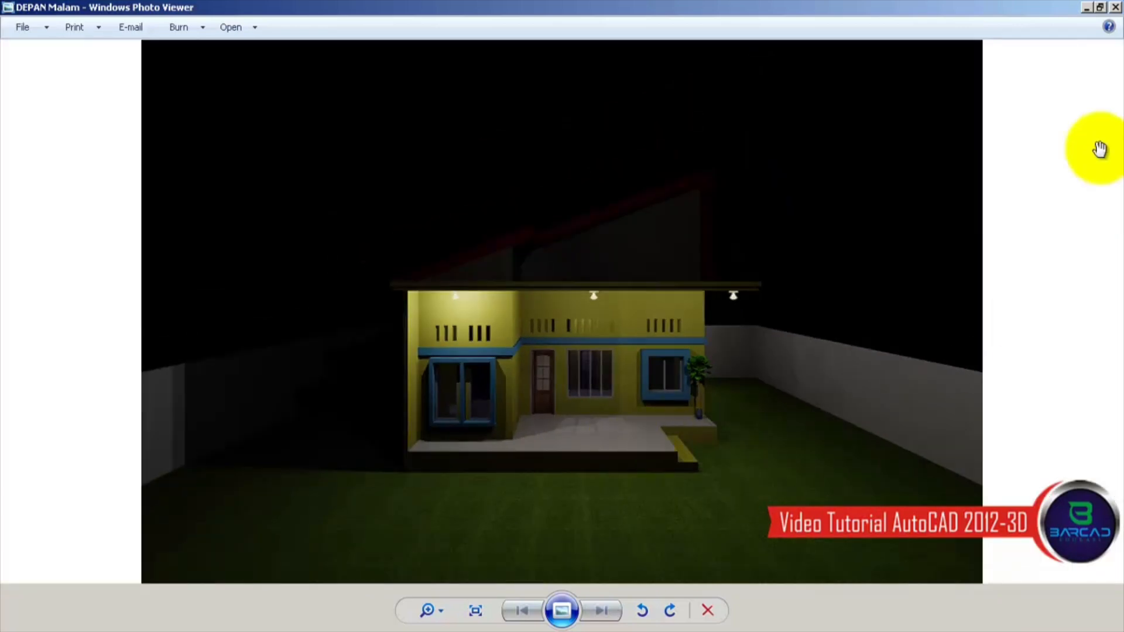
Step: Switch back to AutoCAD and restore the saved KANAN Malam view
left_click(437, 626)
left_click(464, 592)
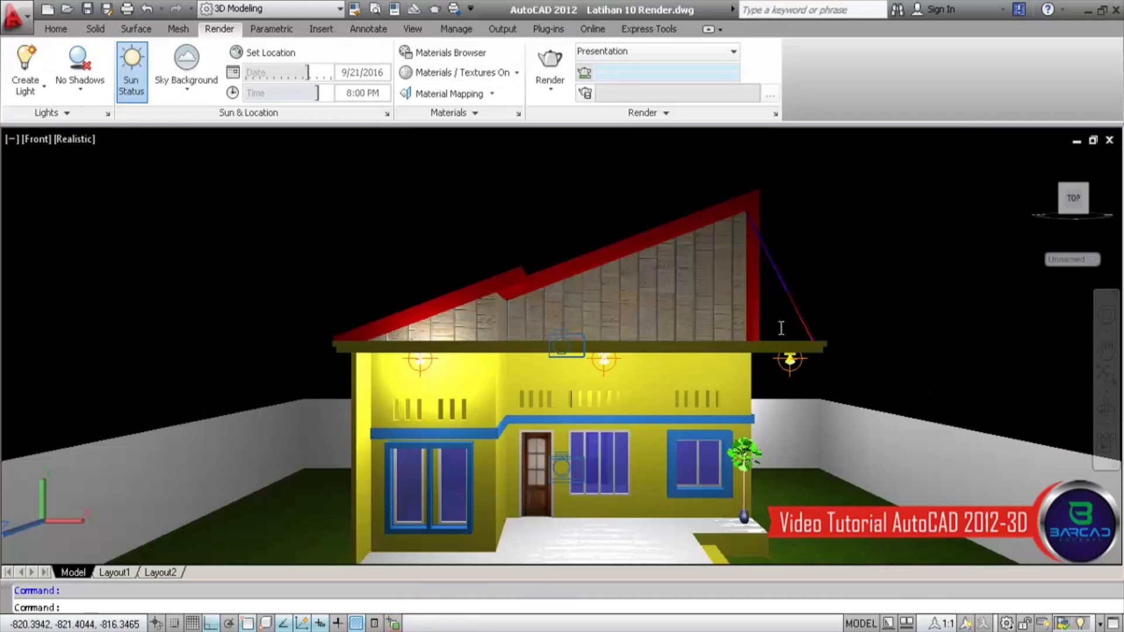
left_click(56, 28)
left_click(712, 71)
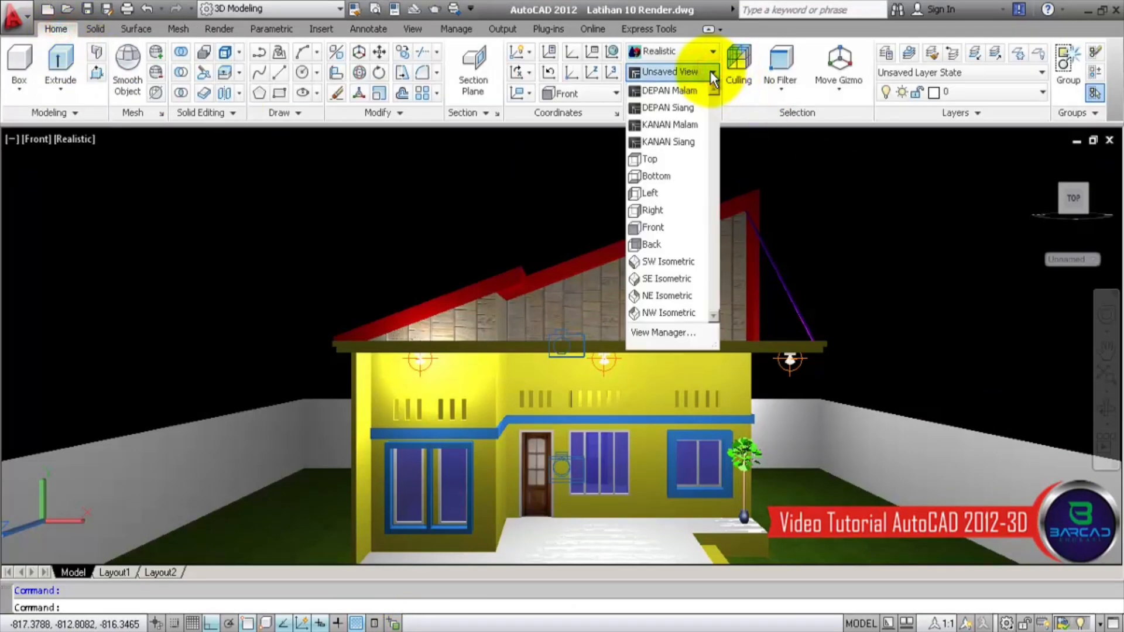
left_click(685, 125)
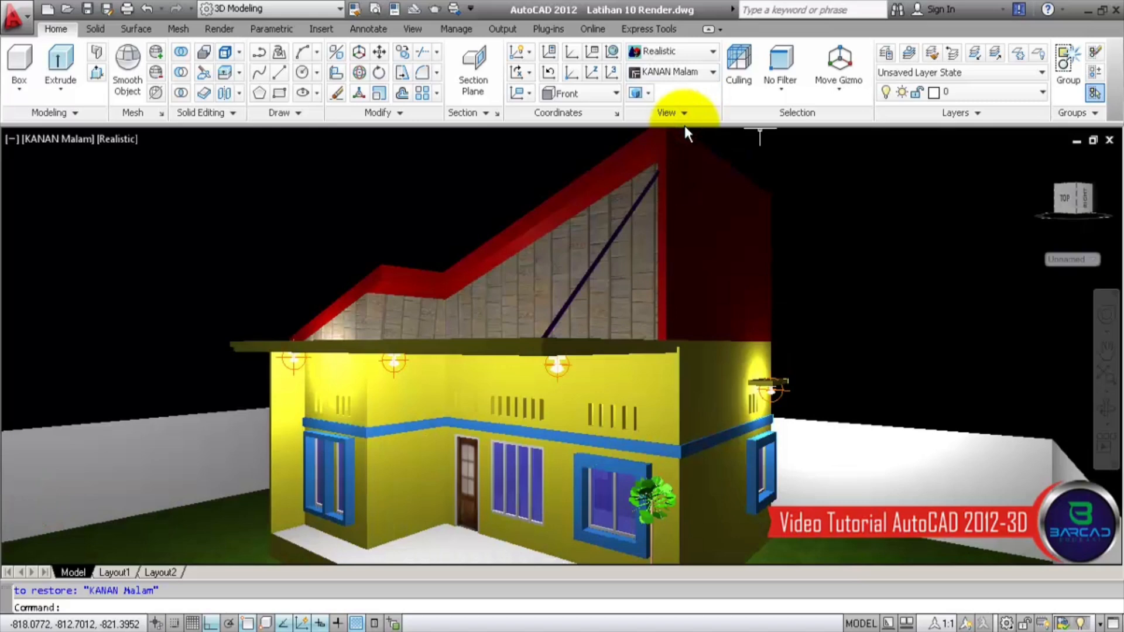
Step: Render the KANAN Malam view with the Presentation preset at 1024 x 768 and examine the result up close
left_click(227, 30)
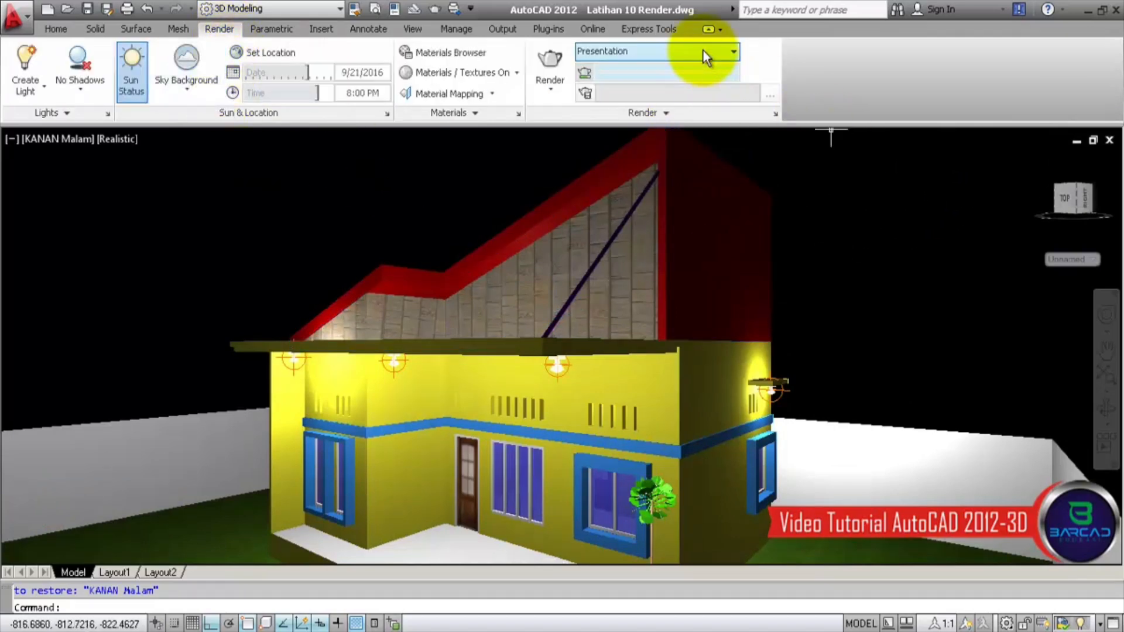
left_click(691, 113)
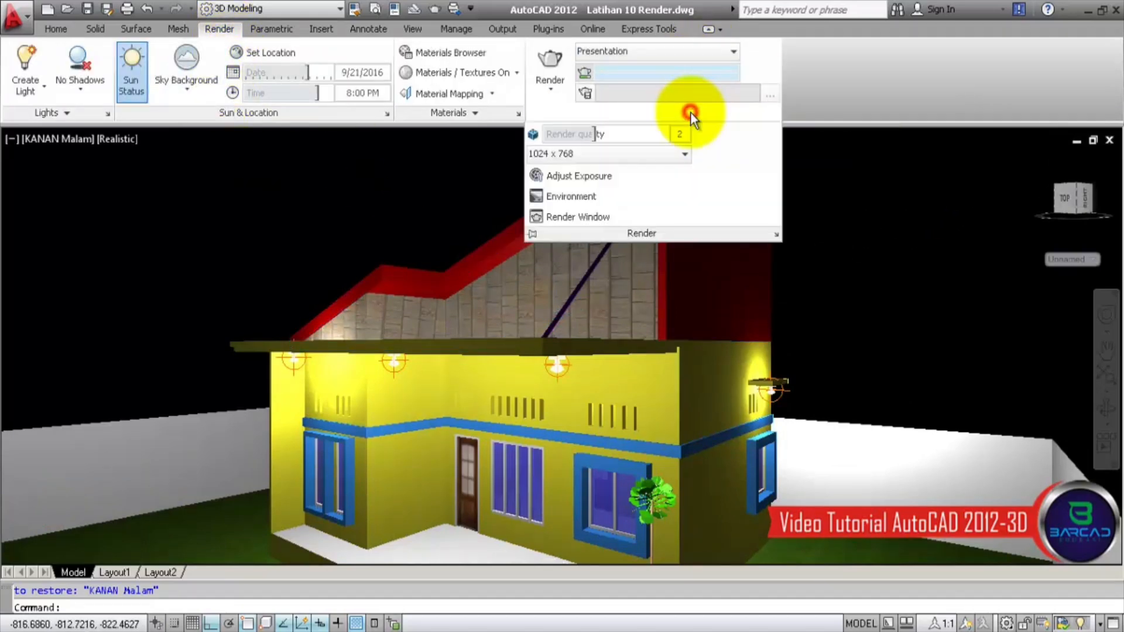
left_click(838, 165)
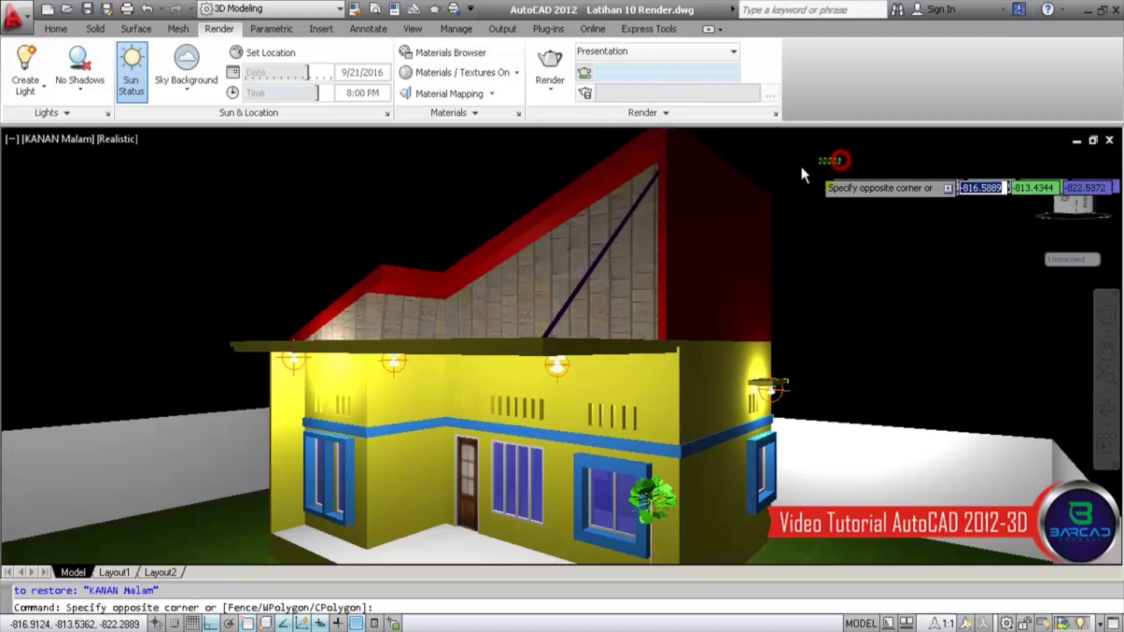
left_click(803, 171)
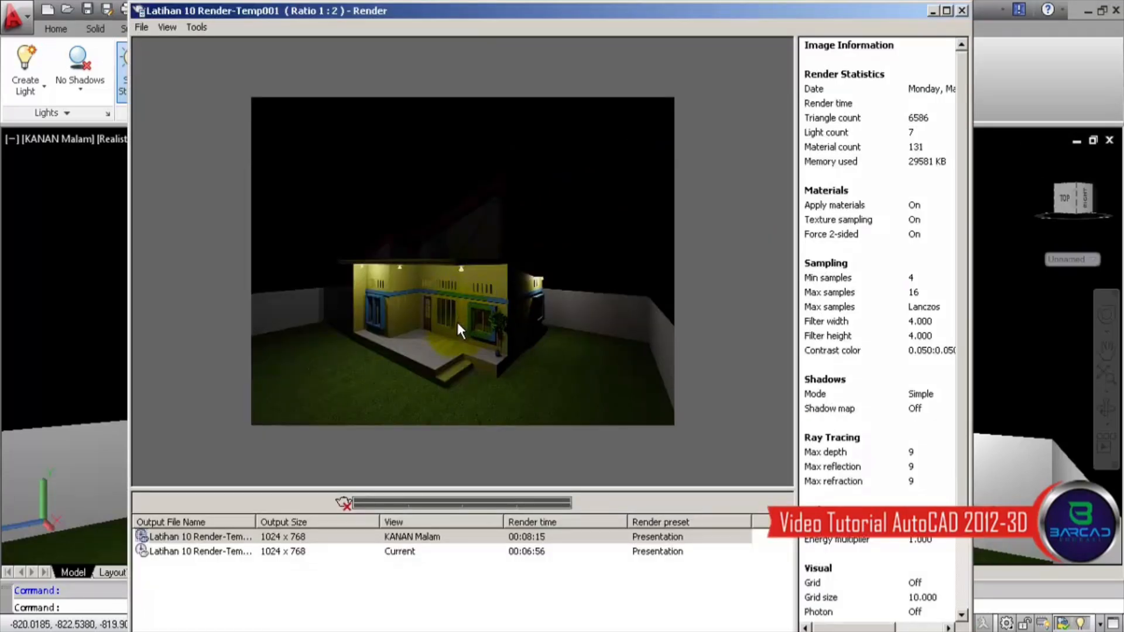
scroll(456, 320, "up", 2)
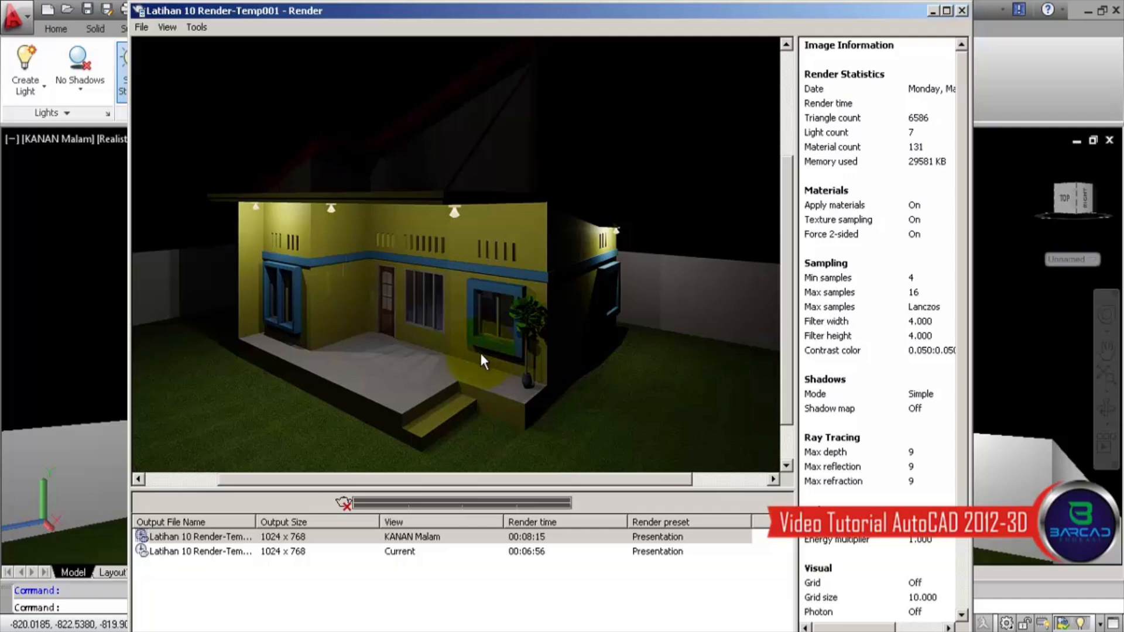
scroll(475, 337, "down", 2)
scroll(474, 331, "up", 2)
Step: Save the right-side render to My Documents as KANAN Malam, a 24-bit BMP image, and close the render window
left_click(142, 27)
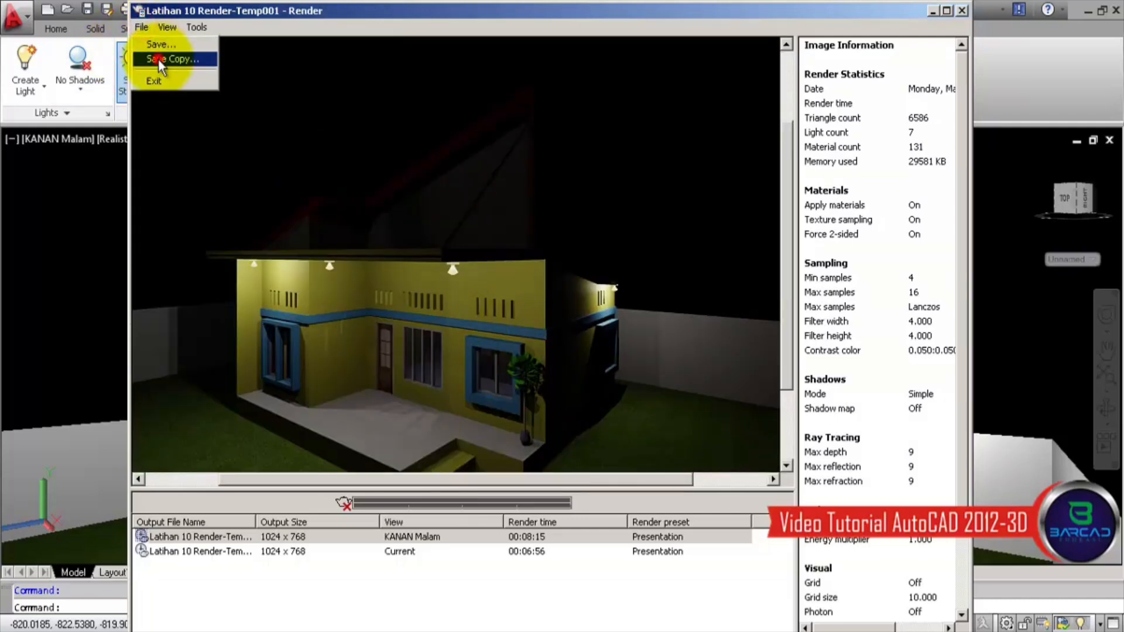
left_click(158, 44)
left_click(637, 229)
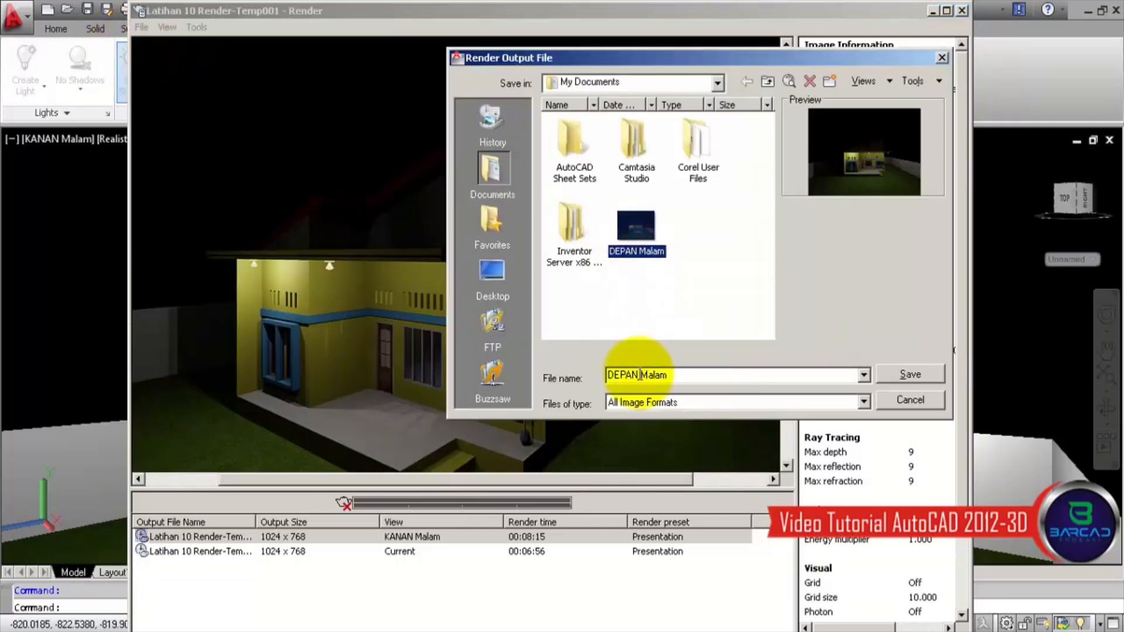
left_click(639, 373)
left_click_drag(637, 372, 581, 373)
type("KANAN")
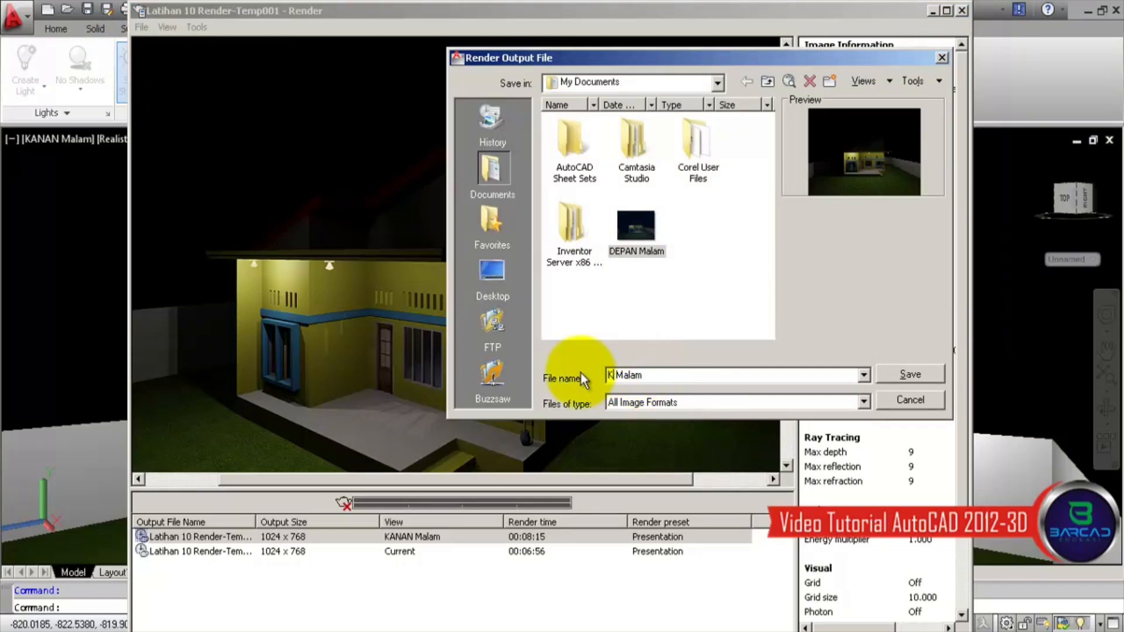
left_click(905, 376)
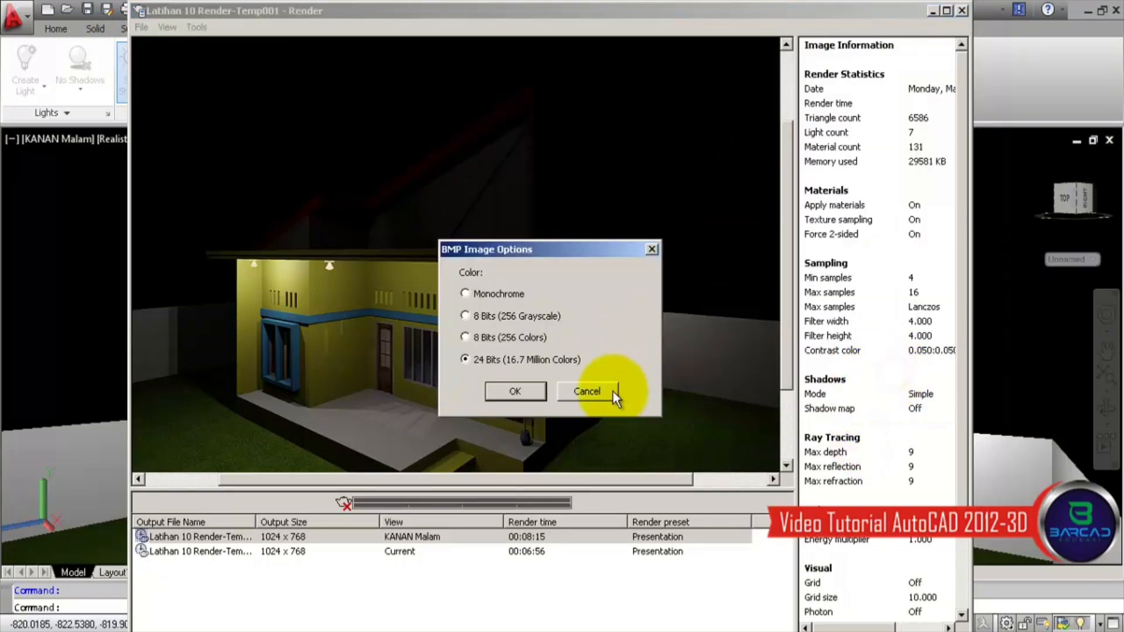
left_click(526, 394)
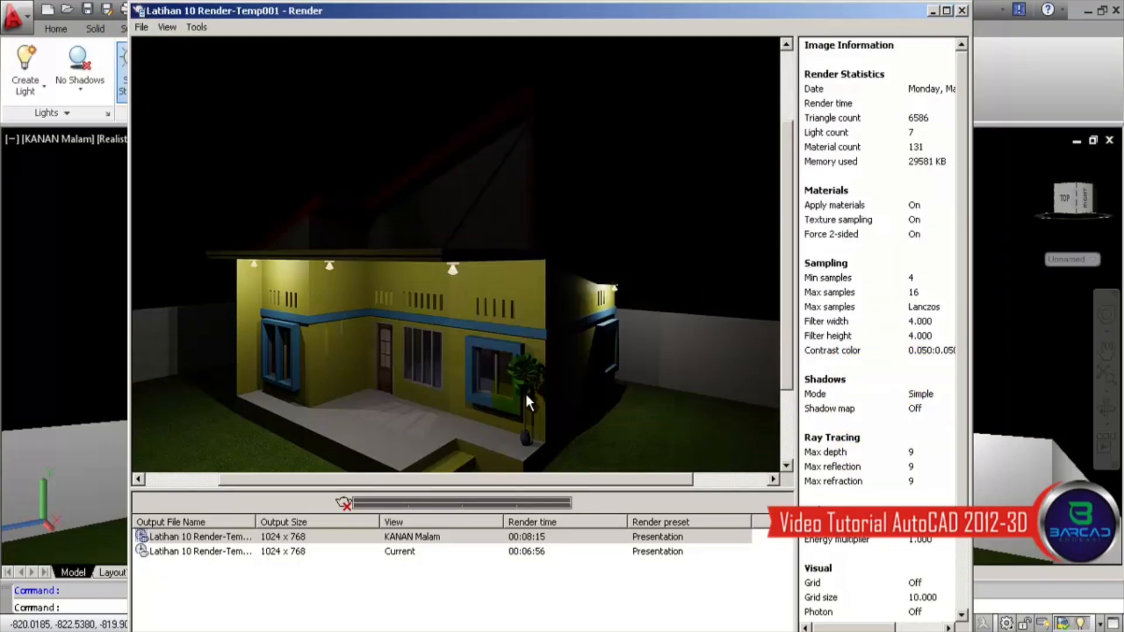
left_click(962, 10)
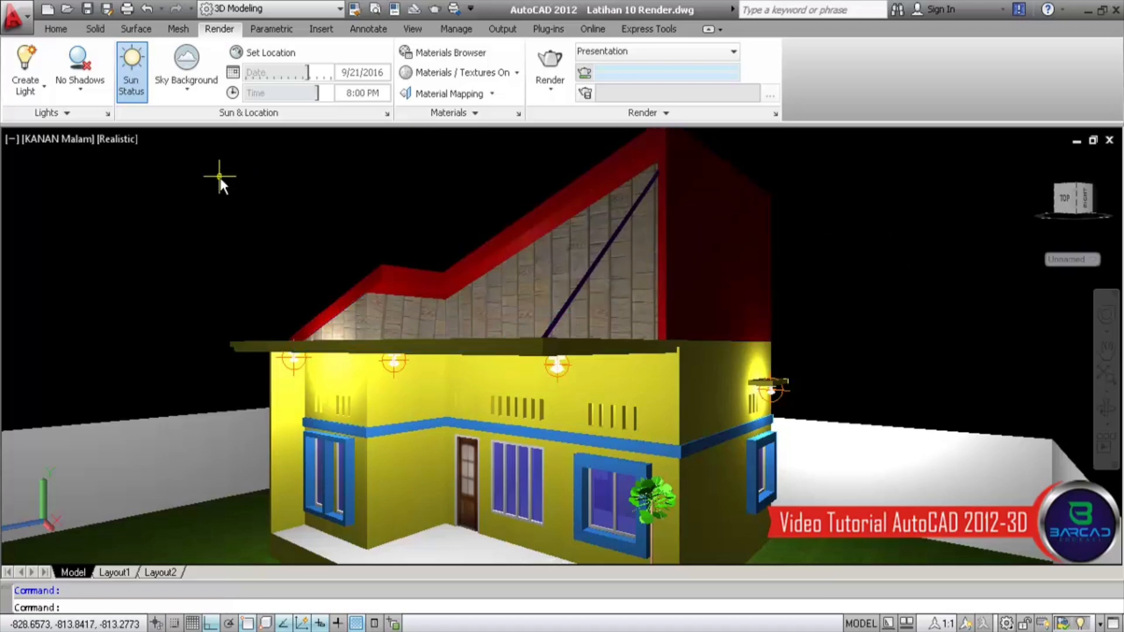
Step: Restore the saved DEPAN Siang view and leave nothing selected in the model
left_click(59, 30)
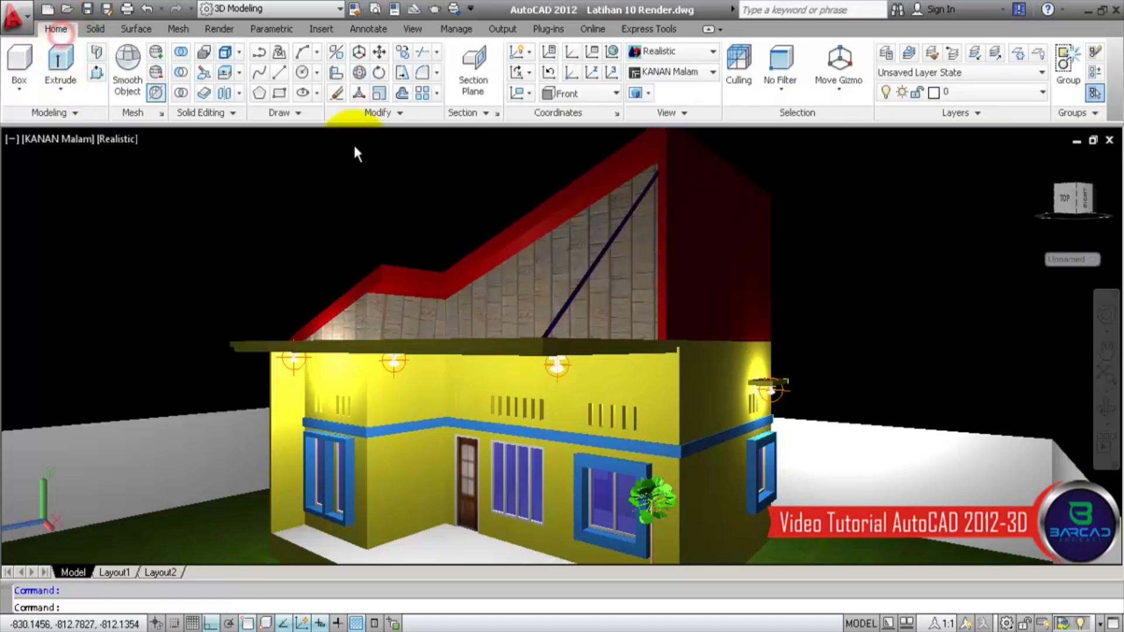
left_click(701, 74)
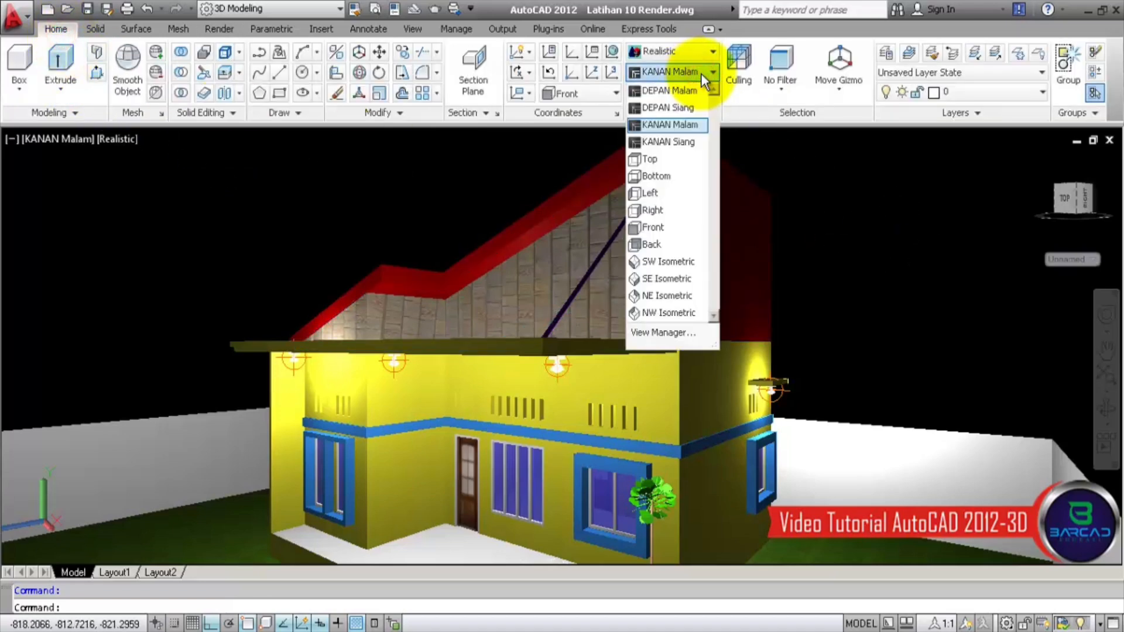
left_click(697, 107)
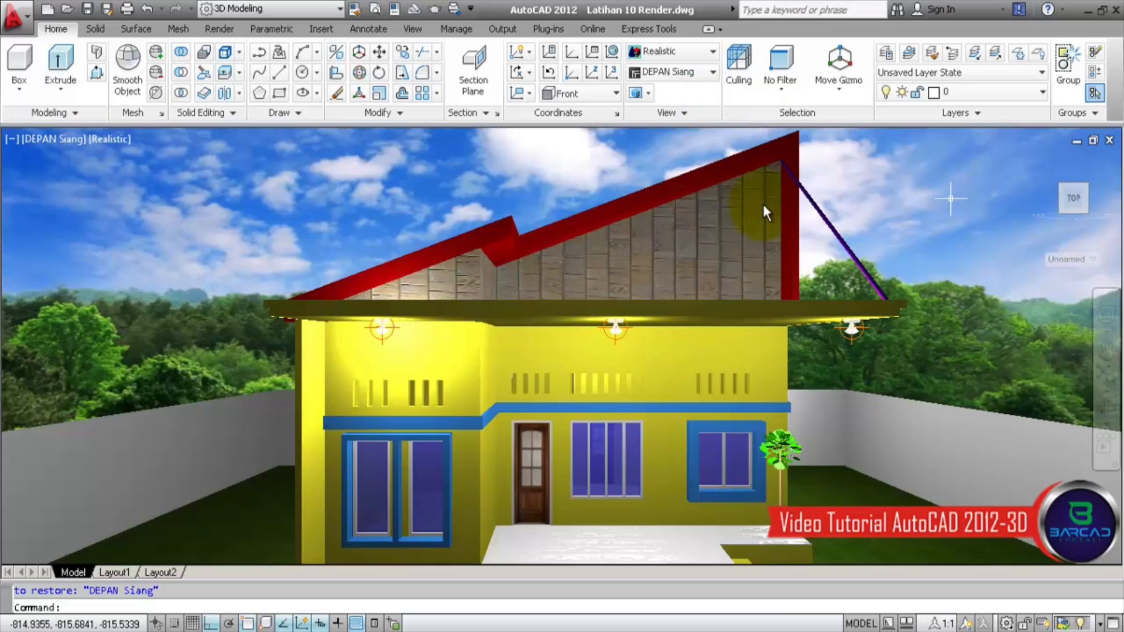
left_click(373, 336)
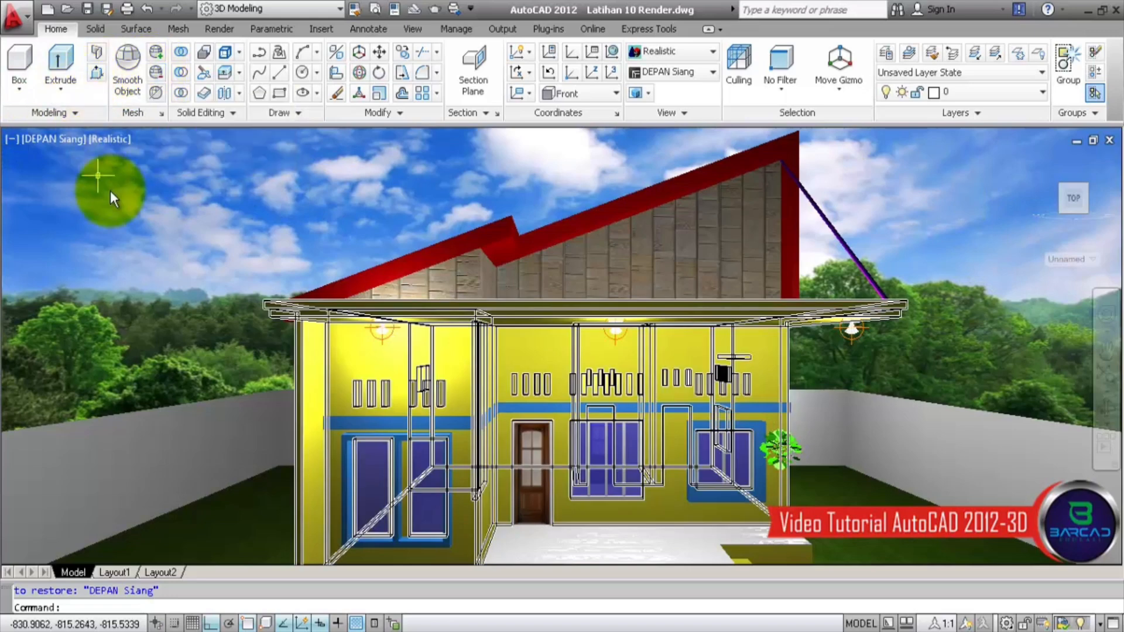
key("Escape")
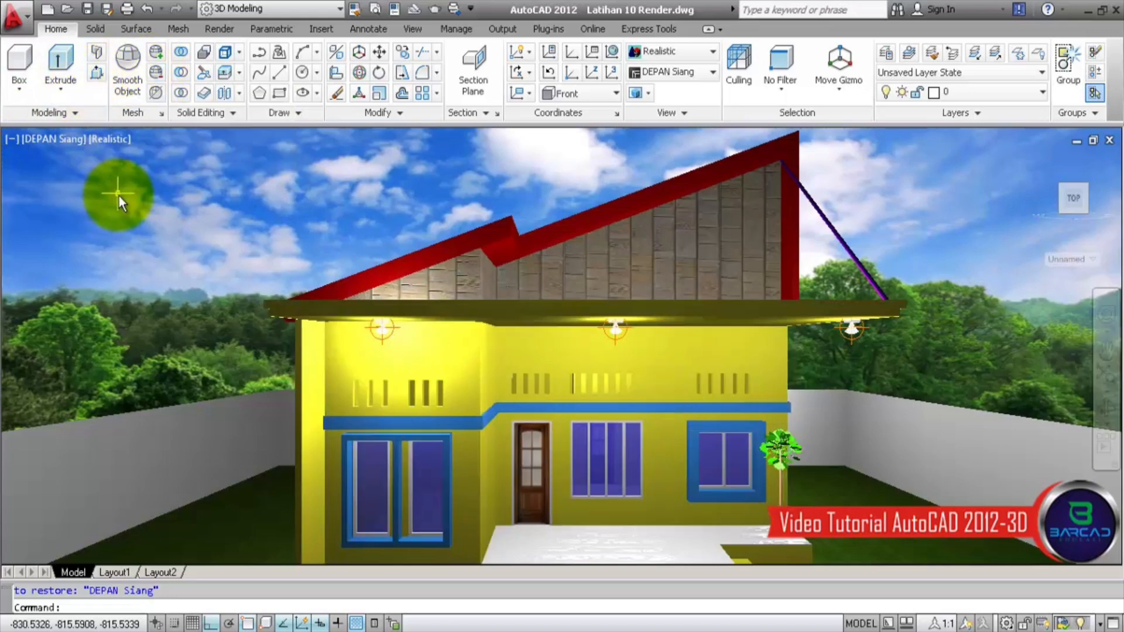
Step: Turn off all six lights in the model, from Cahaya Luar to Lampu S Kanan, and clear the selection
left_click(229, 30)
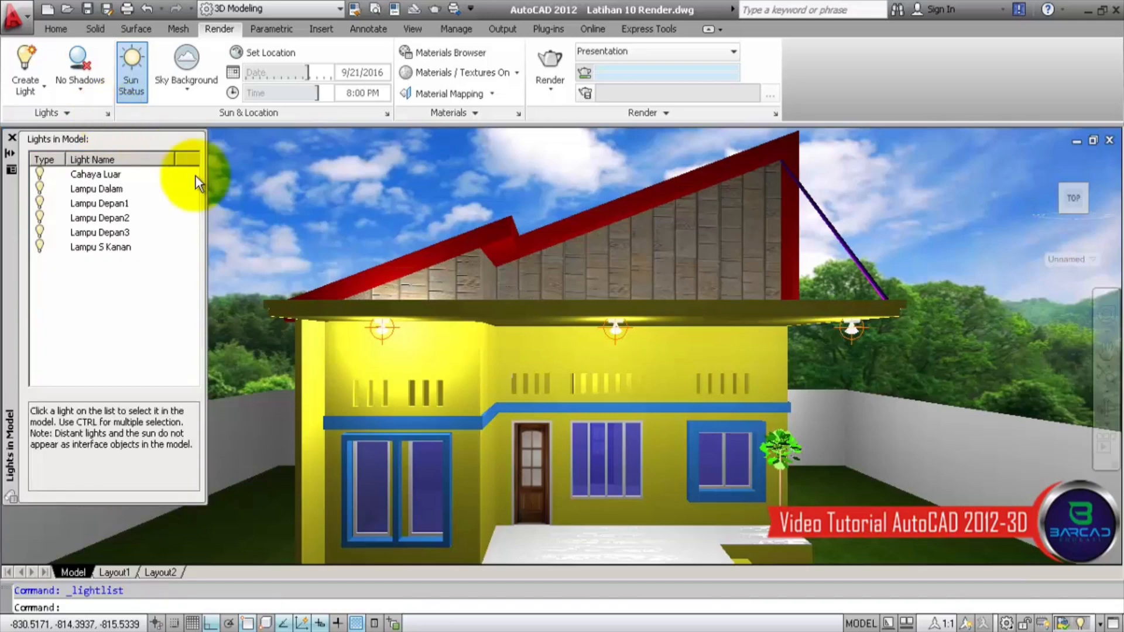
left_click(108, 175)
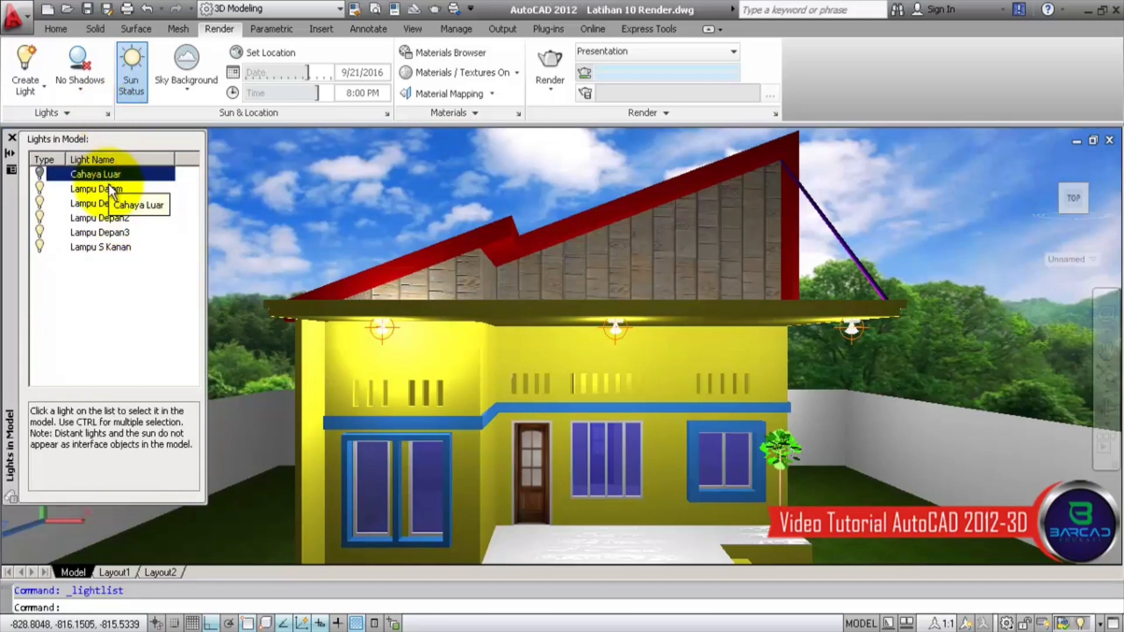
double_click(114, 175)
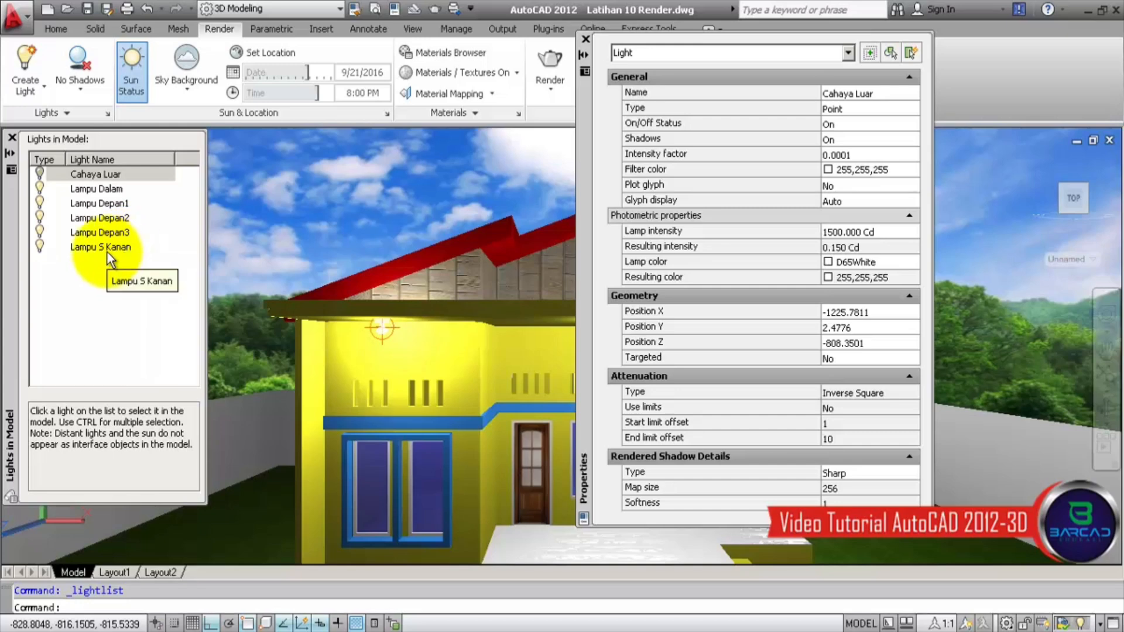
left_click(106, 249, "shift")
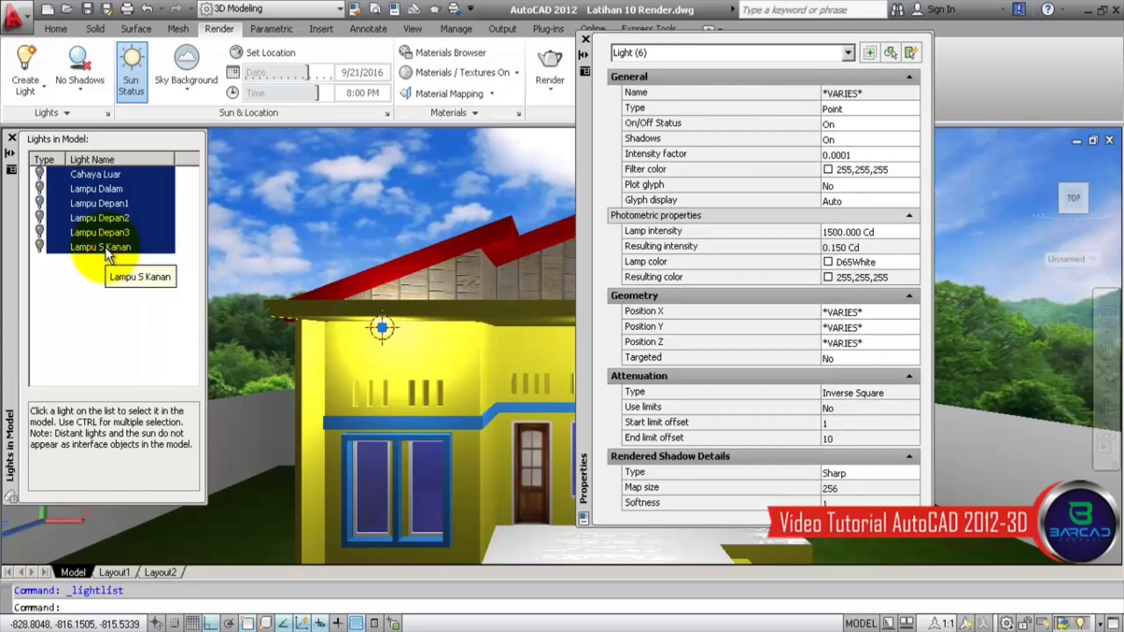
left_click(876, 123)
left_click(876, 122)
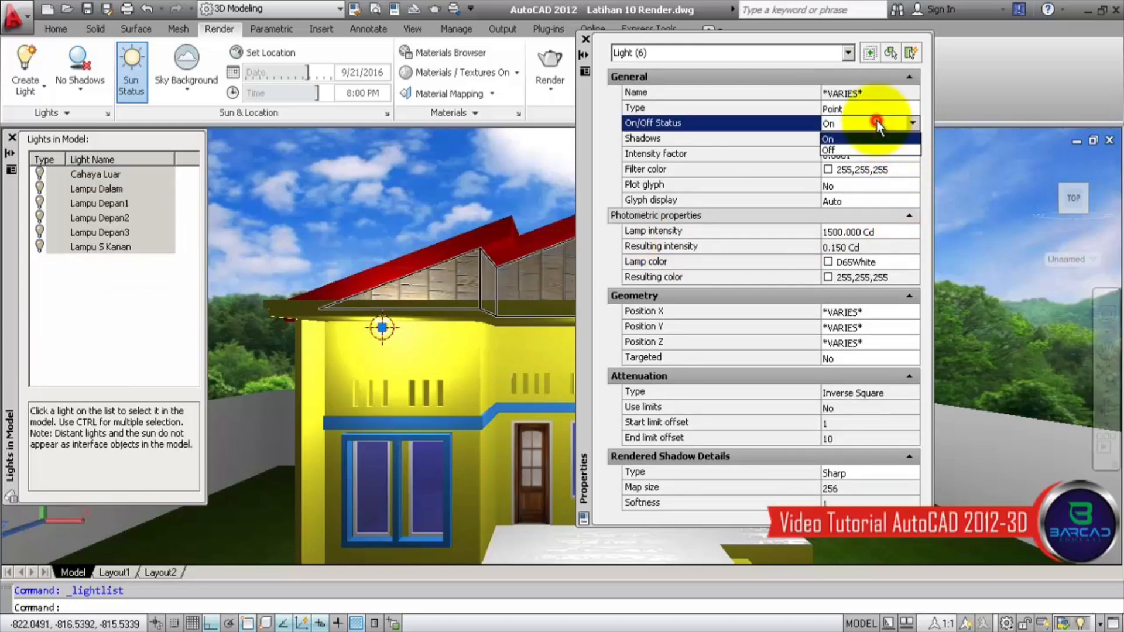
left_click(873, 151)
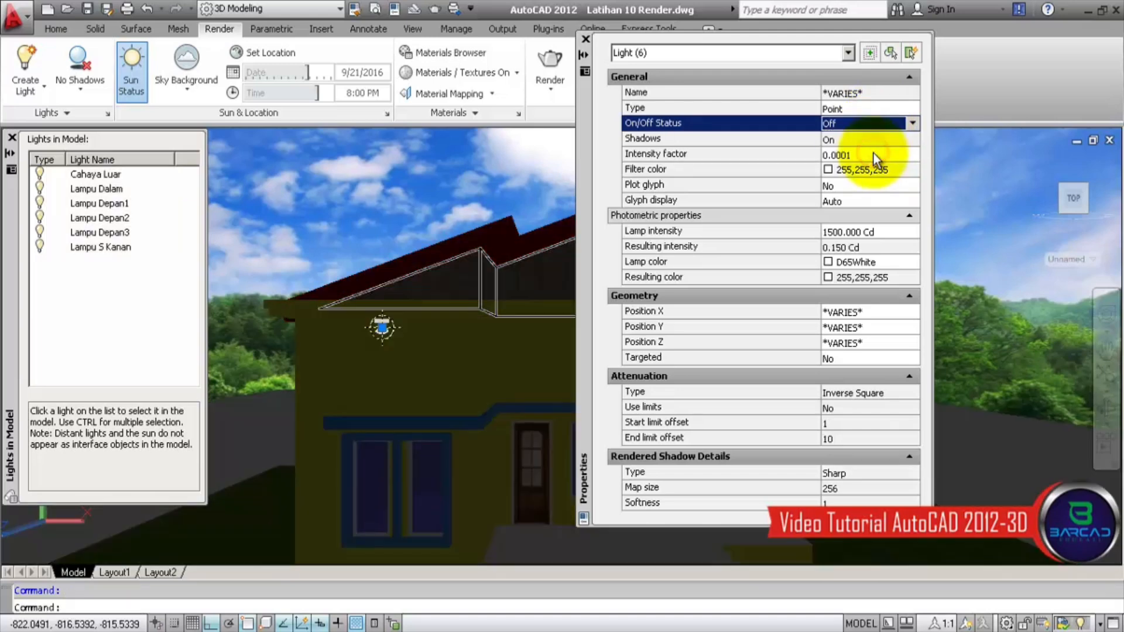
left_click(585, 39)
left_click(11, 137)
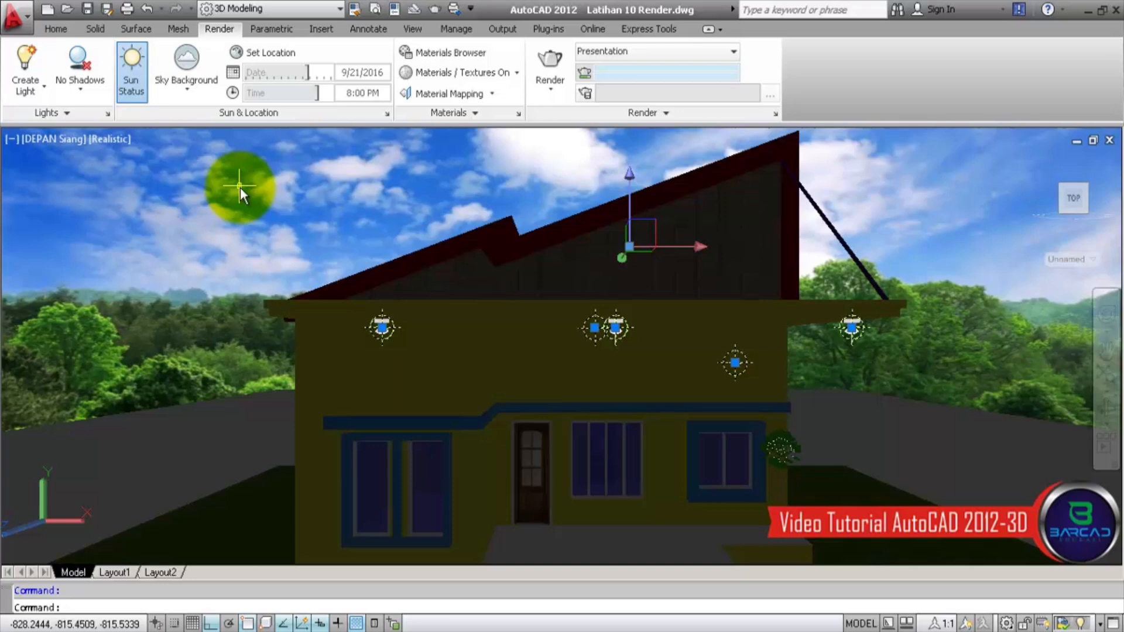
key("Escape")
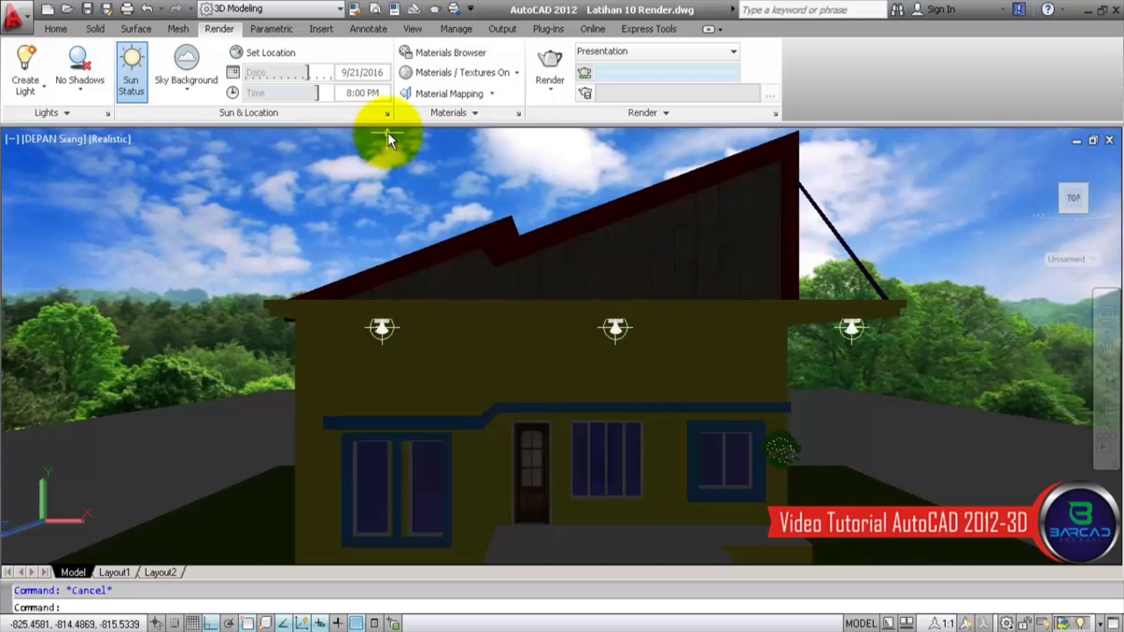
Step: Set the sun's time to 3:00 PM in the sun properties and close them
left_click(387, 114)
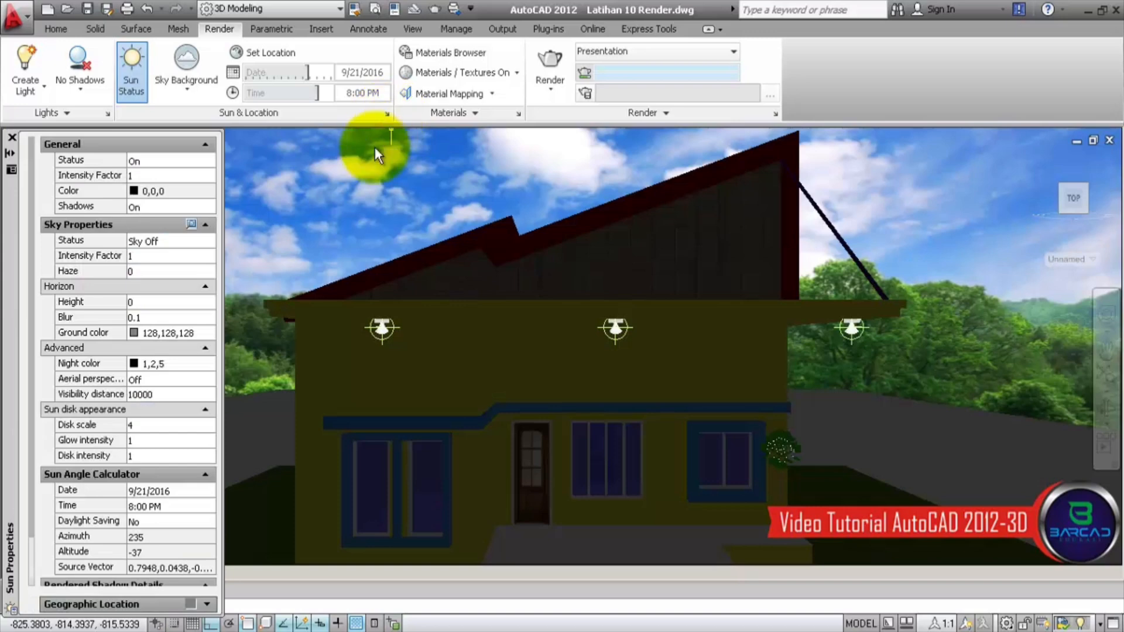
left_click(203, 508)
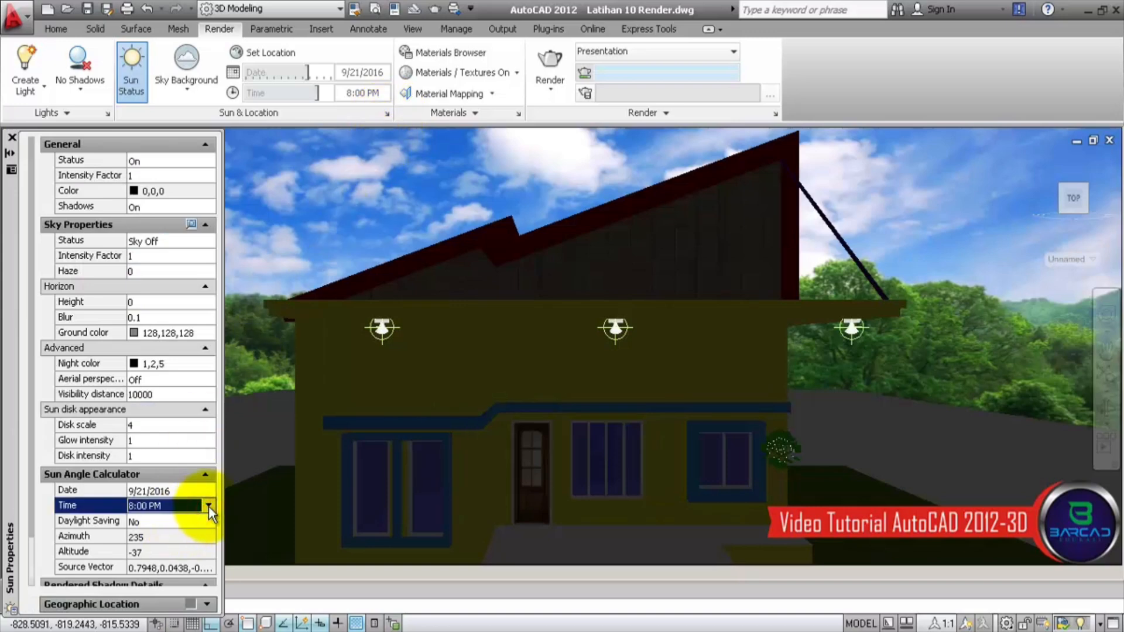
left_click(208, 506)
scroll(196, 176, "up", 1)
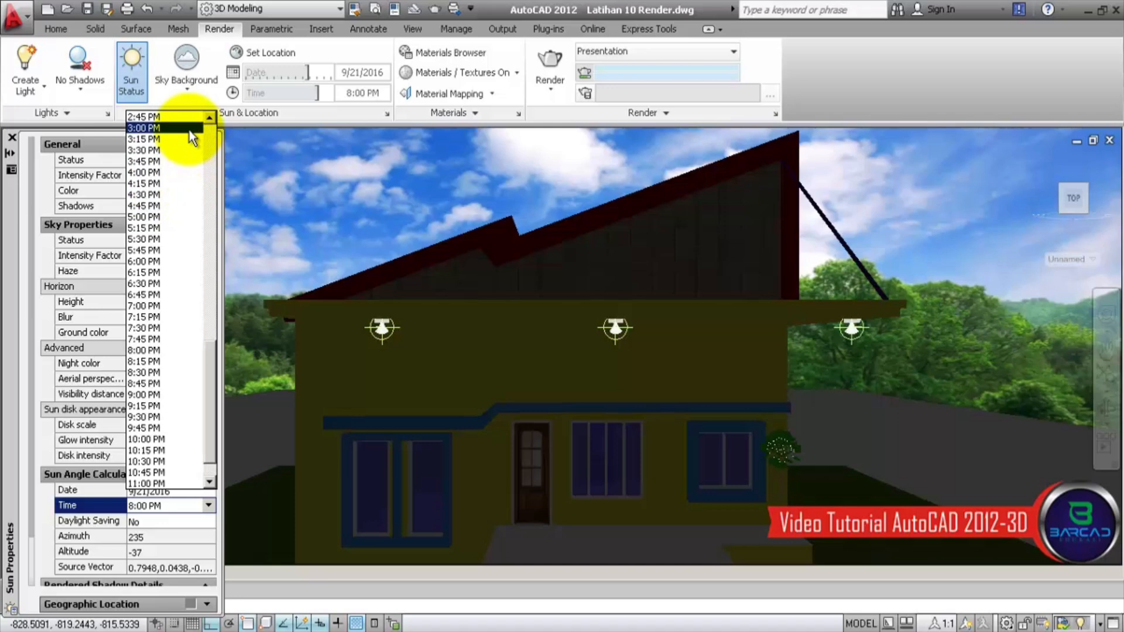
left_click(189, 129)
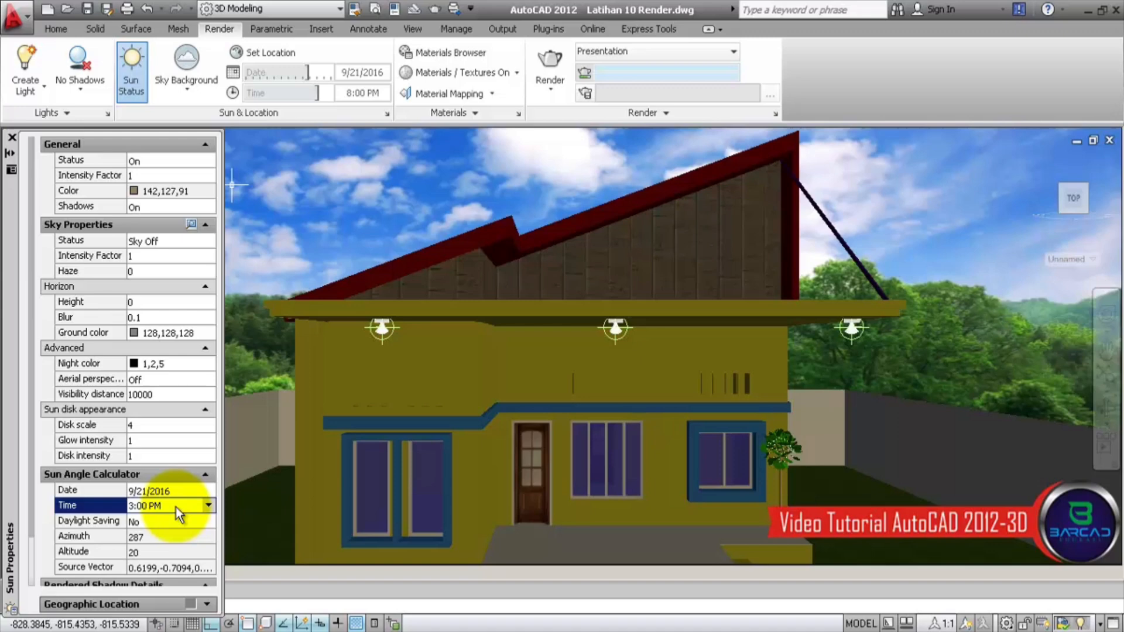
left_click(12, 138)
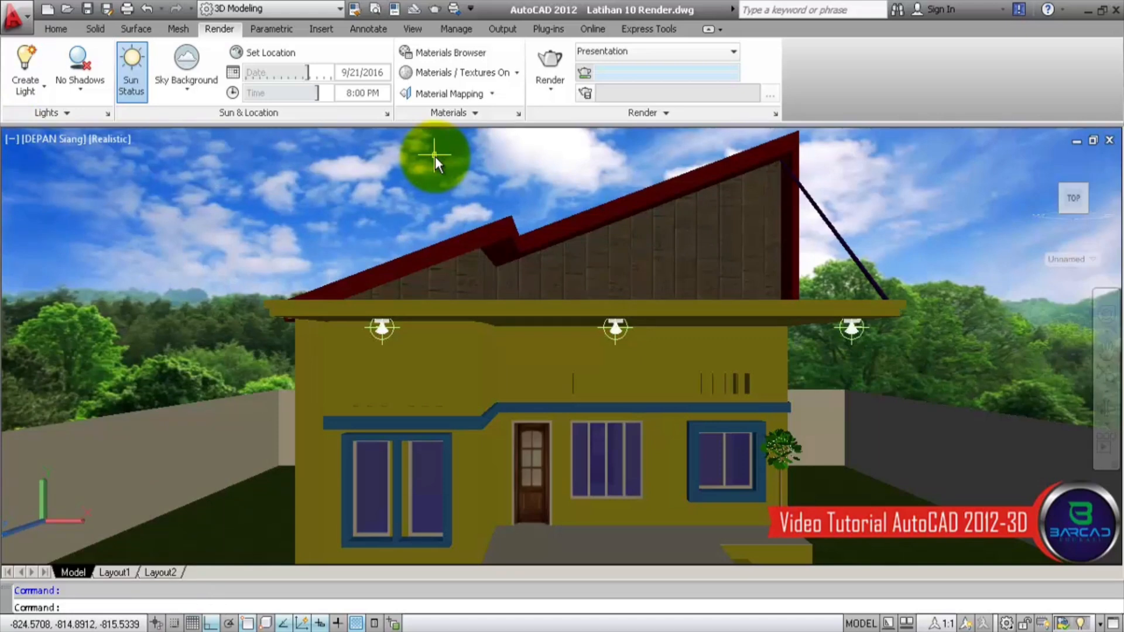
Step: Check the render output size, render the DEPAN Siang view with the Presentation preset at 1024 x 768, and examine the result up close
left_click(668, 110)
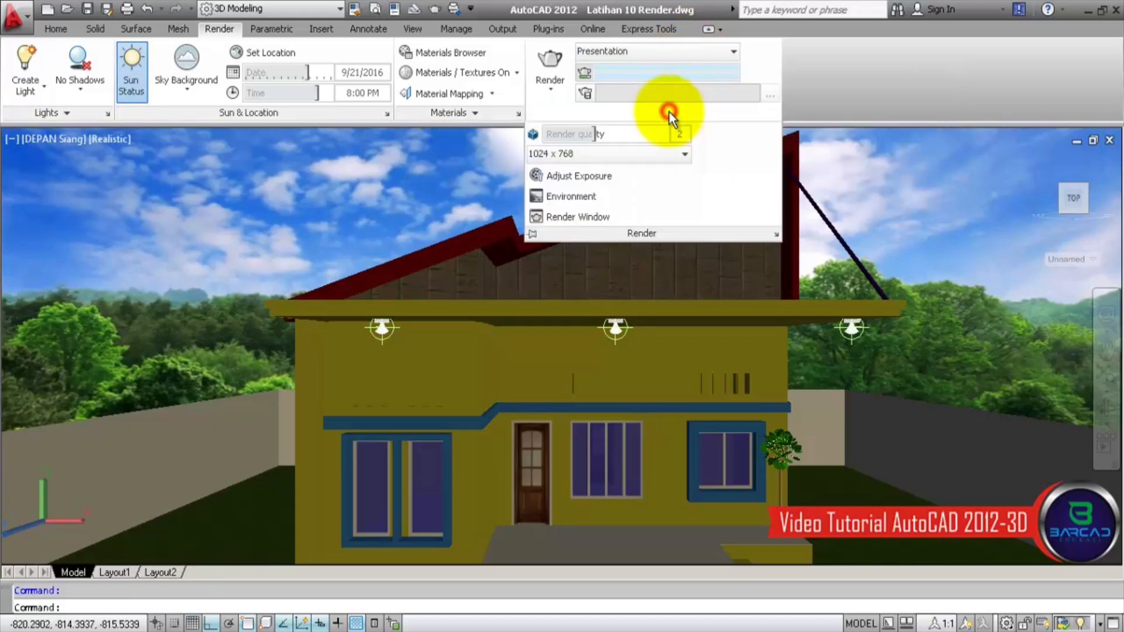
left_click(515, 159)
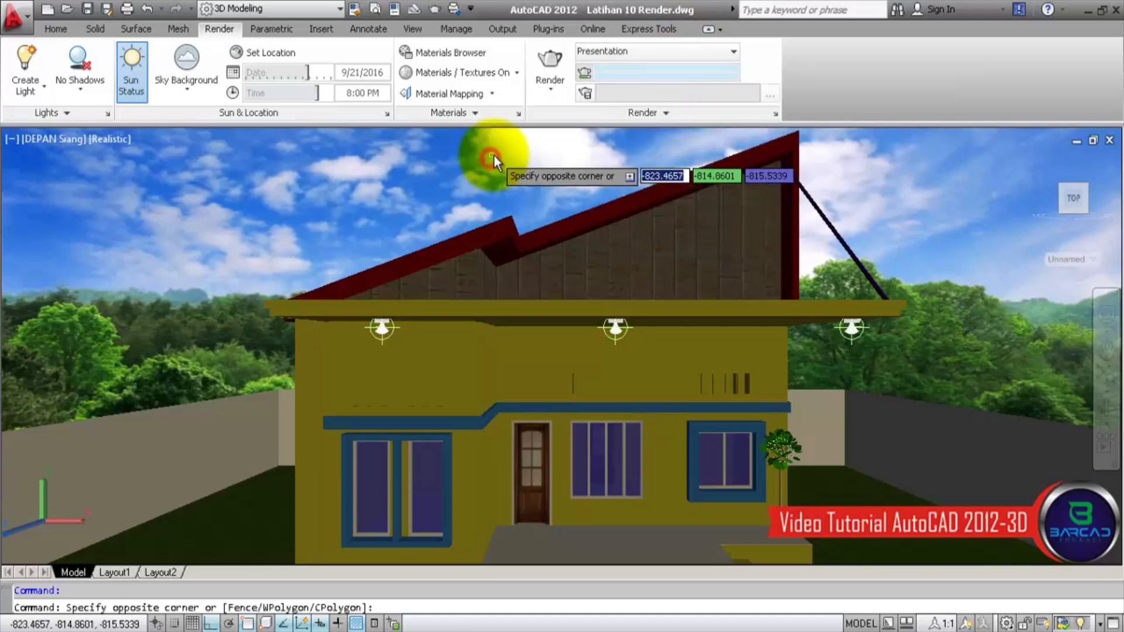
left_click(510, 155)
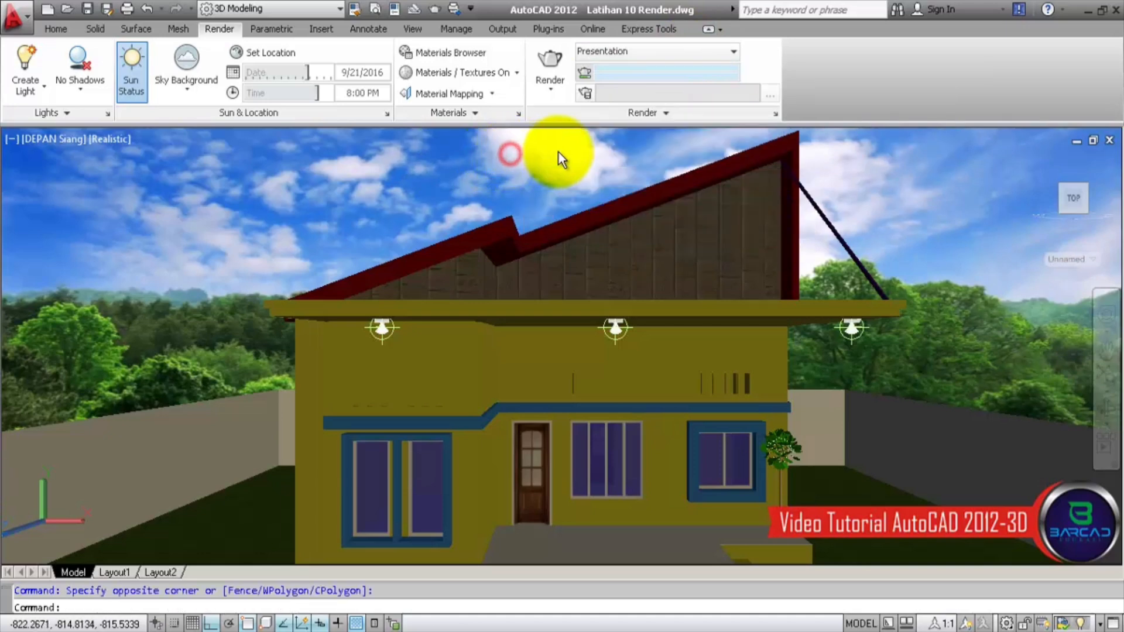
left_click(549, 59)
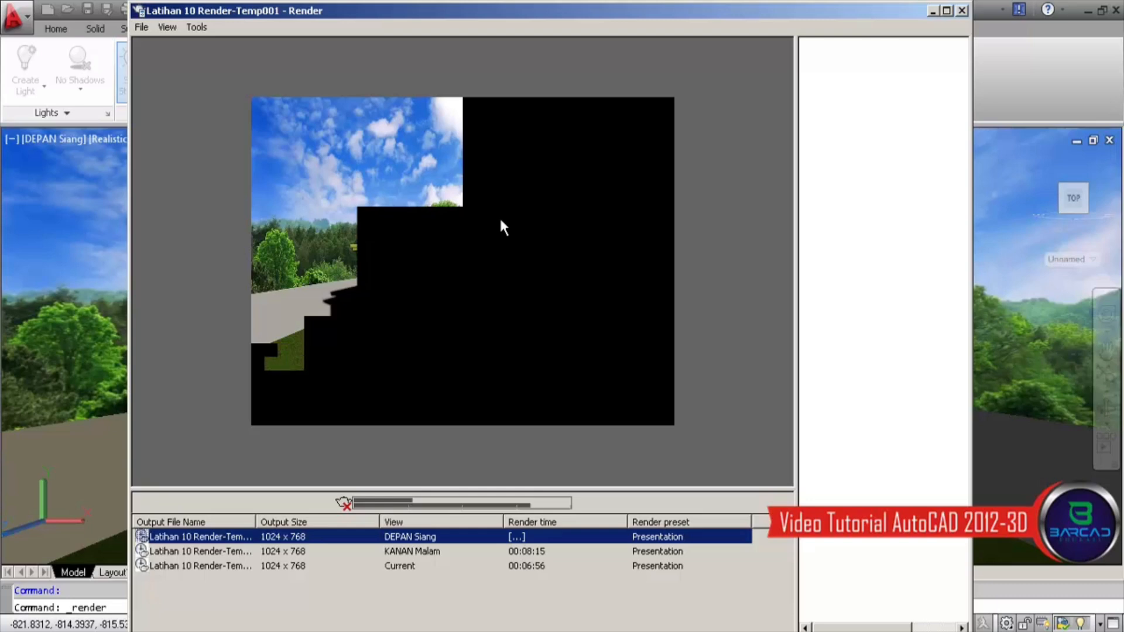
left_click(721, 193)
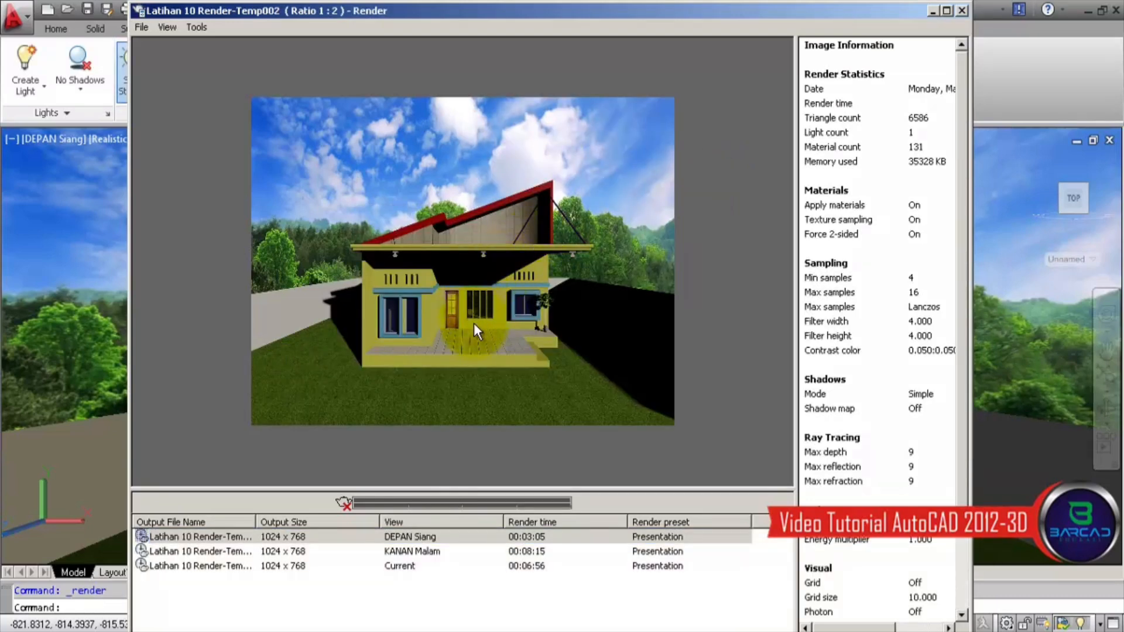
scroll(474, 322, "up", 1)
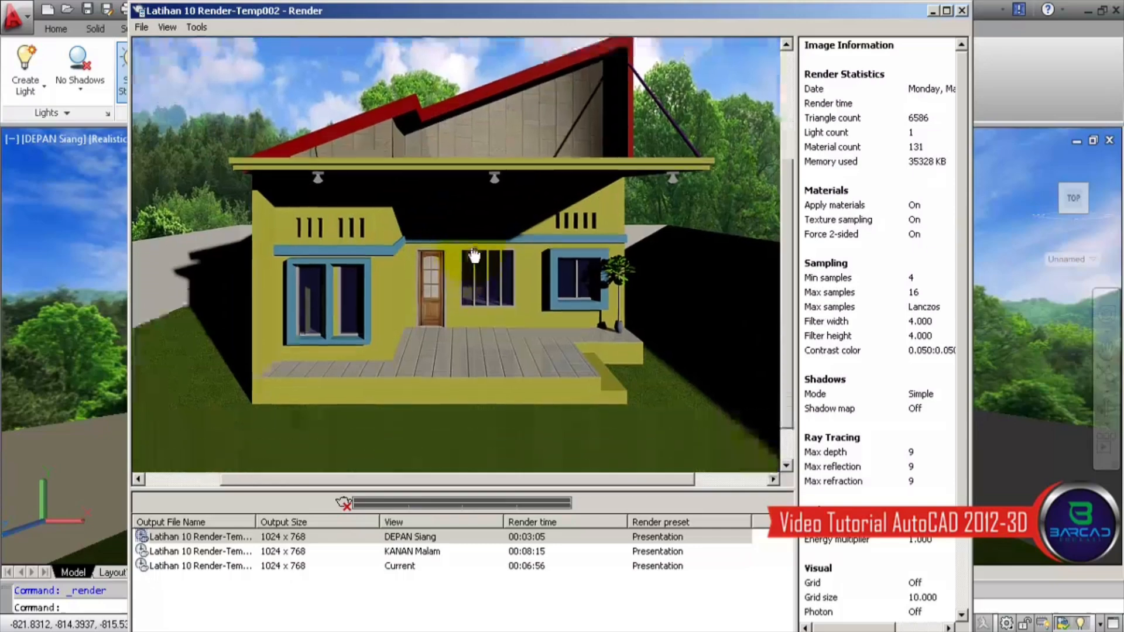
mouse_move(475, 256)
left_mouse_down()
mouse_move(473, 234)
mouse_move(475, 276)
left_mouse_up()
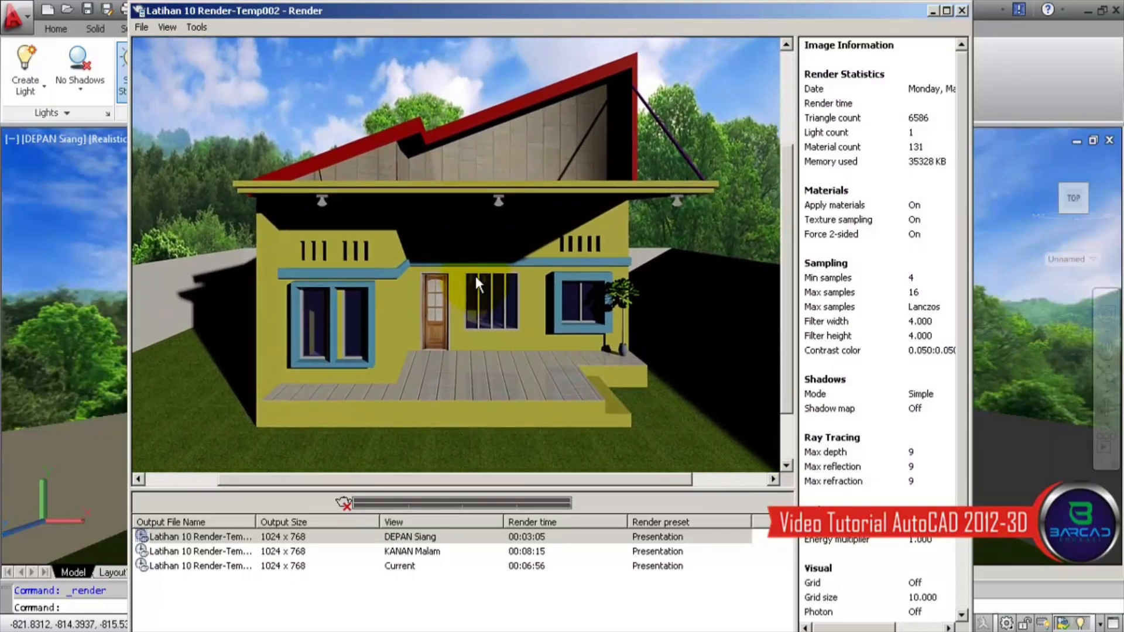
scroll(475, 276, "down", 1)
scroll(477, 275, "up", 1)
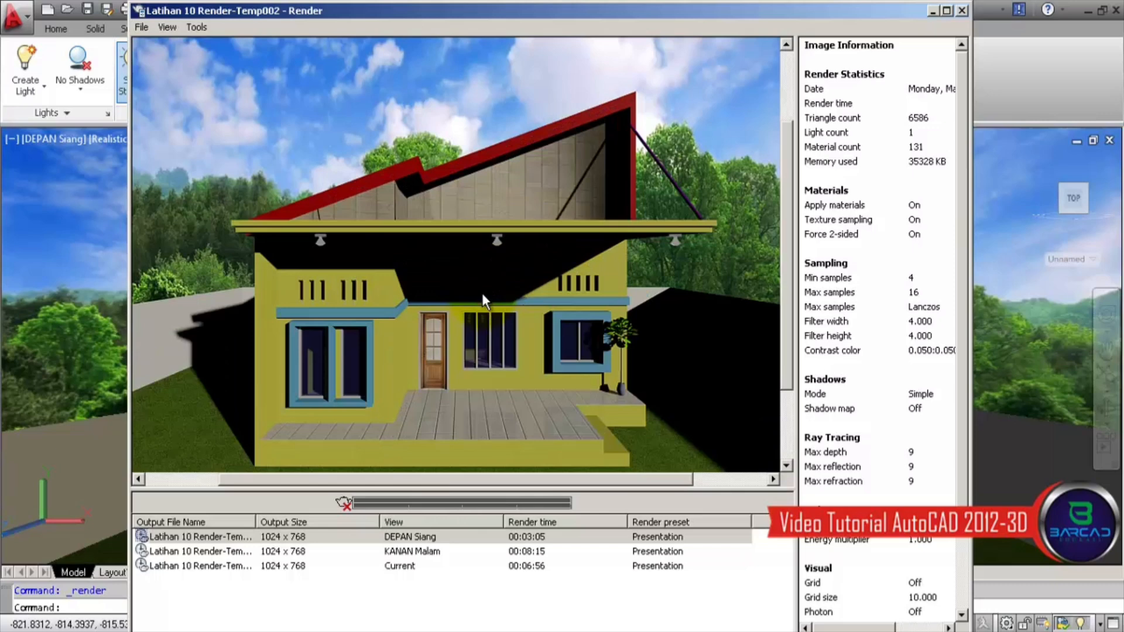
Step: Save a copy of the front daytime render to My Documents as DEPAN Saing and close the render window
left_click(141, 27)
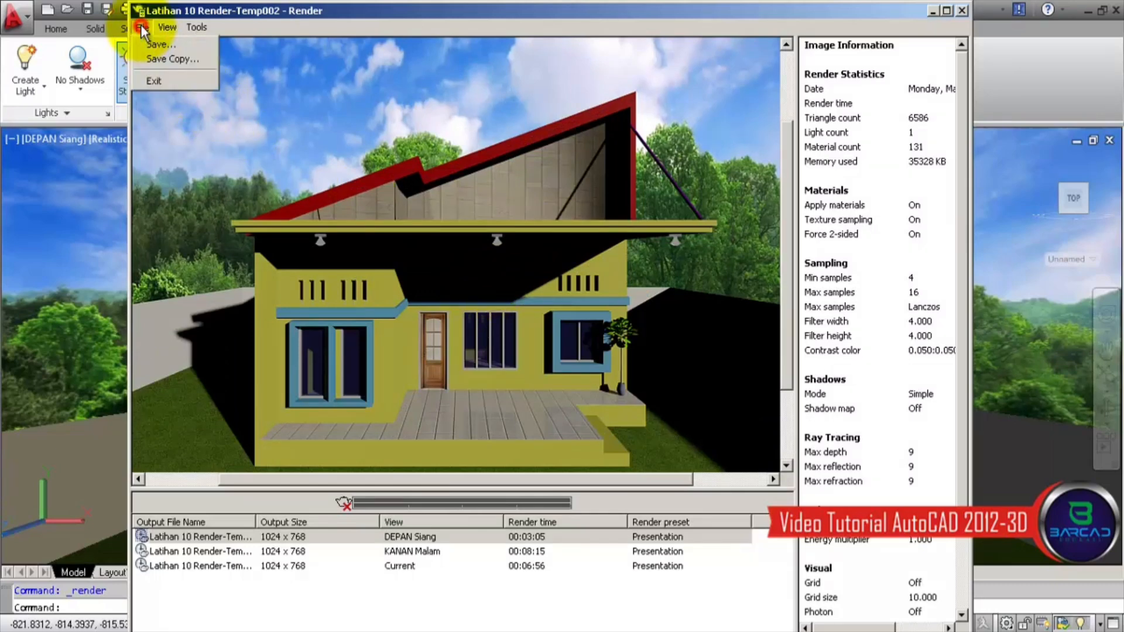
left_click(153, 58)
left_click(636, 234)
left_click_drag(641, 375, 694, 375)
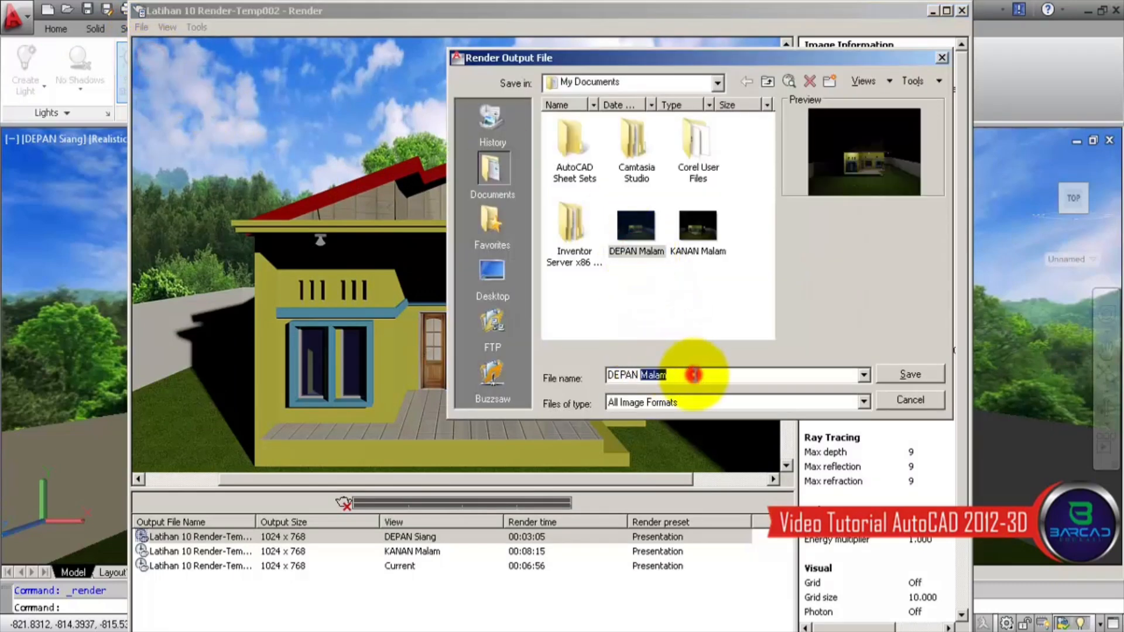
type("Saing")
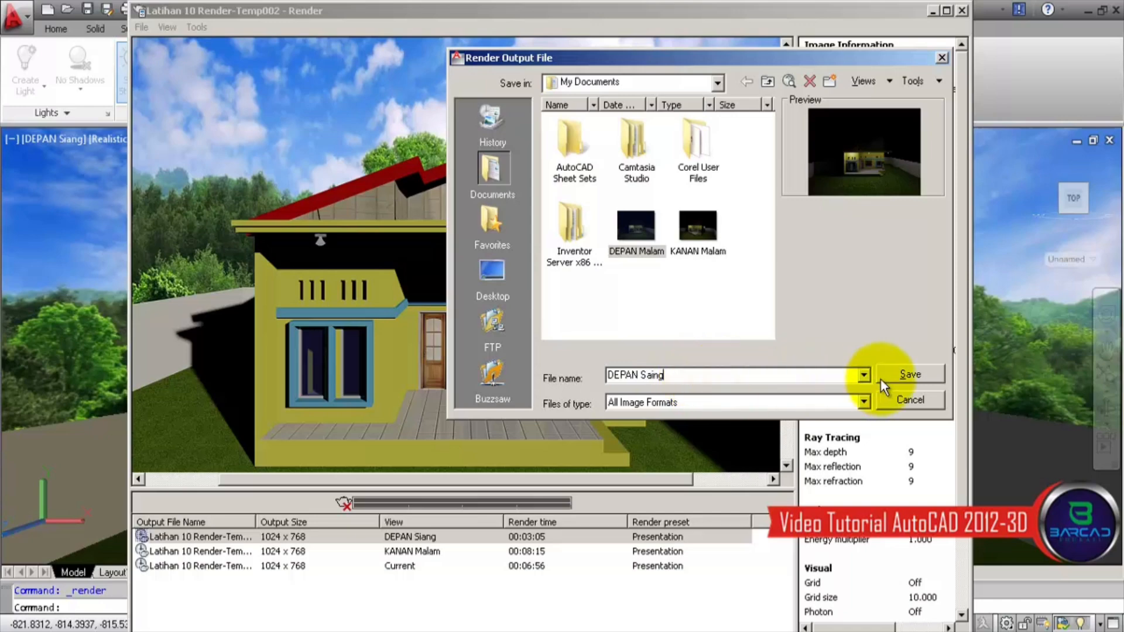
left_click(885, 378)
left_click(533, 391)
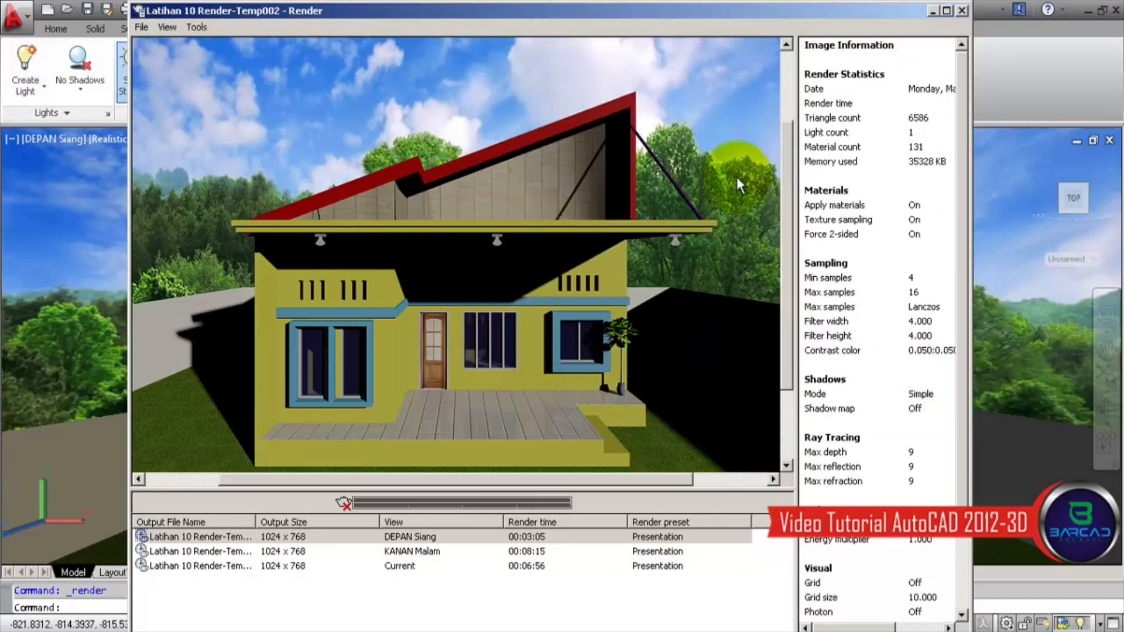
left_click(962, 10)
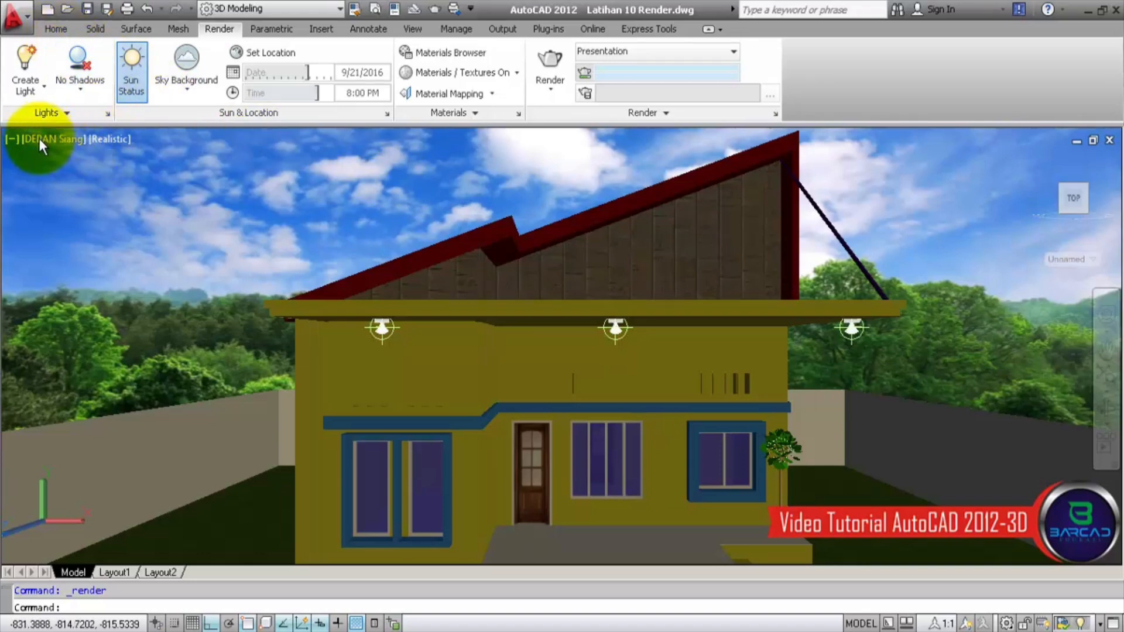
Step: Restore the saved KANAN Siang view
left_click(70, 139)
mouse_move(102, 157)
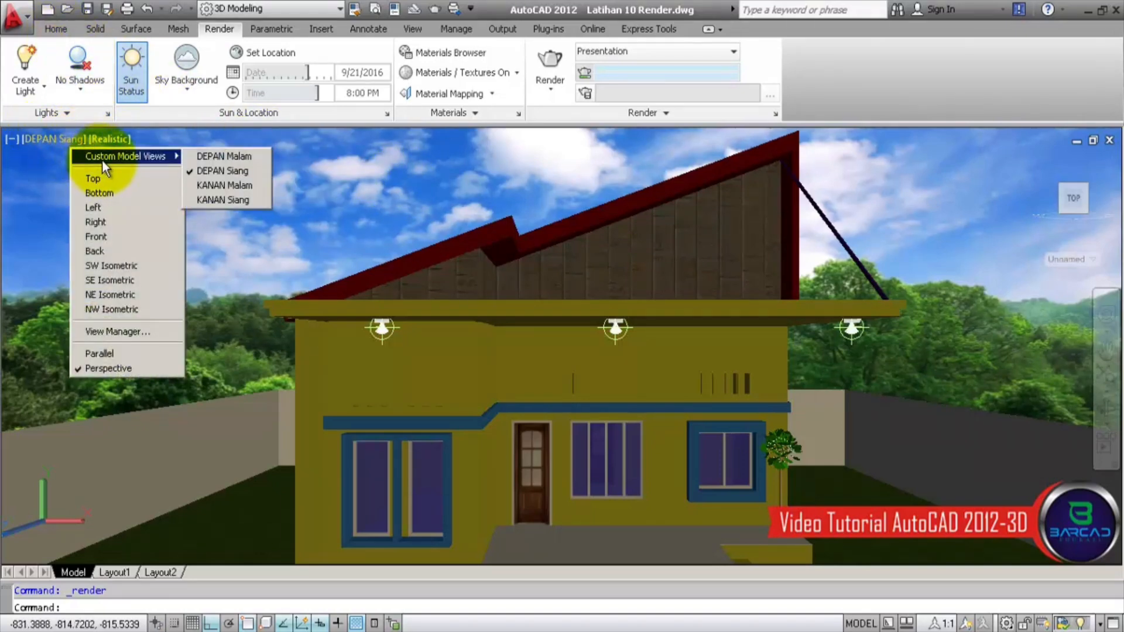
left_click(209, 200)
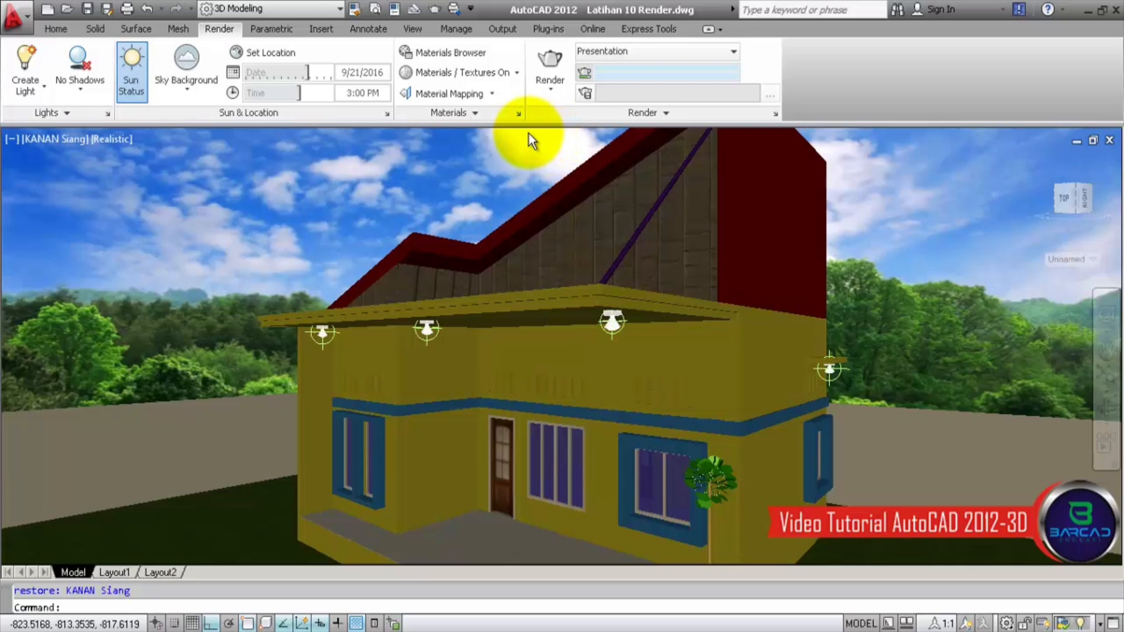
Step: Render the KANAN Siang view with the Presentation preset at 1024 x 768 and examine the result up close
left_click(557, 59)
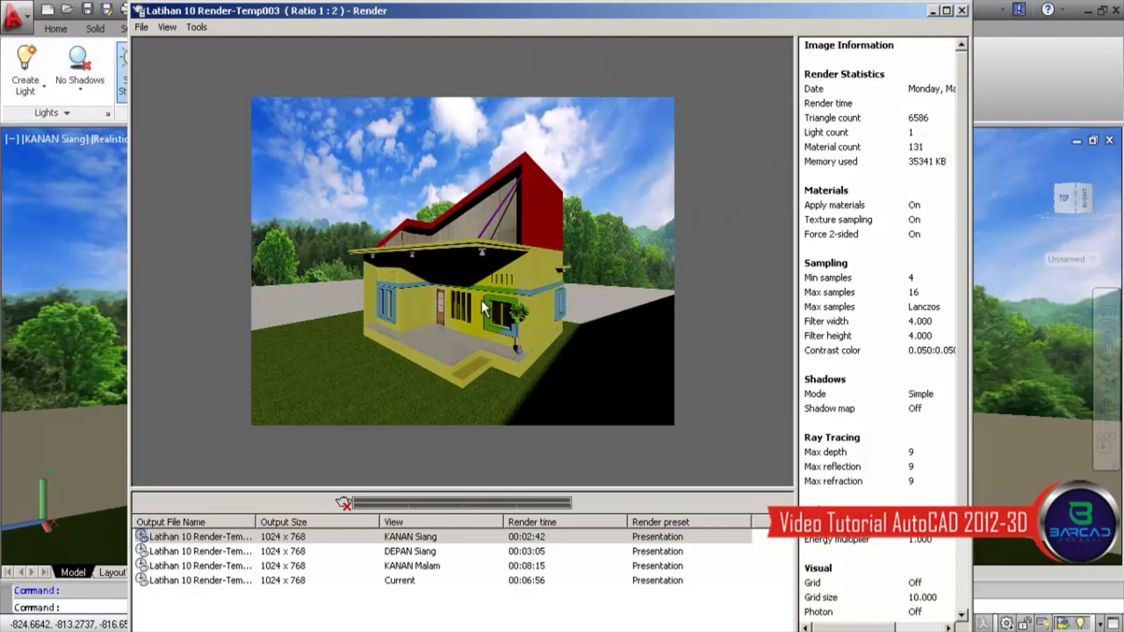
scroll(483, 301, "up", 1)
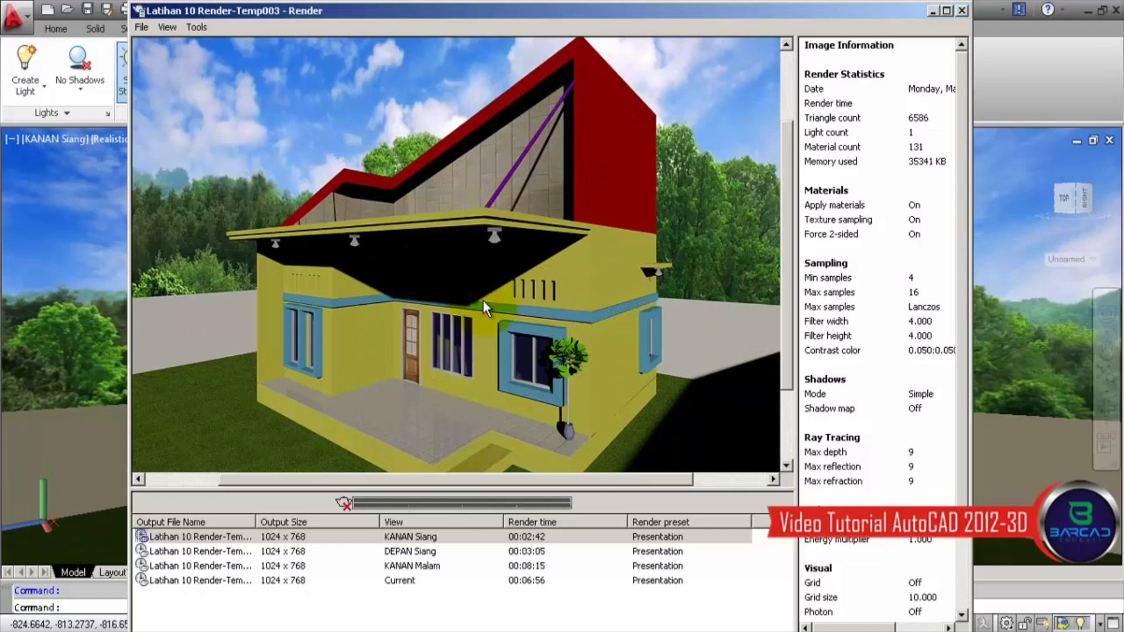
scroll(462, 266, "down", 1)
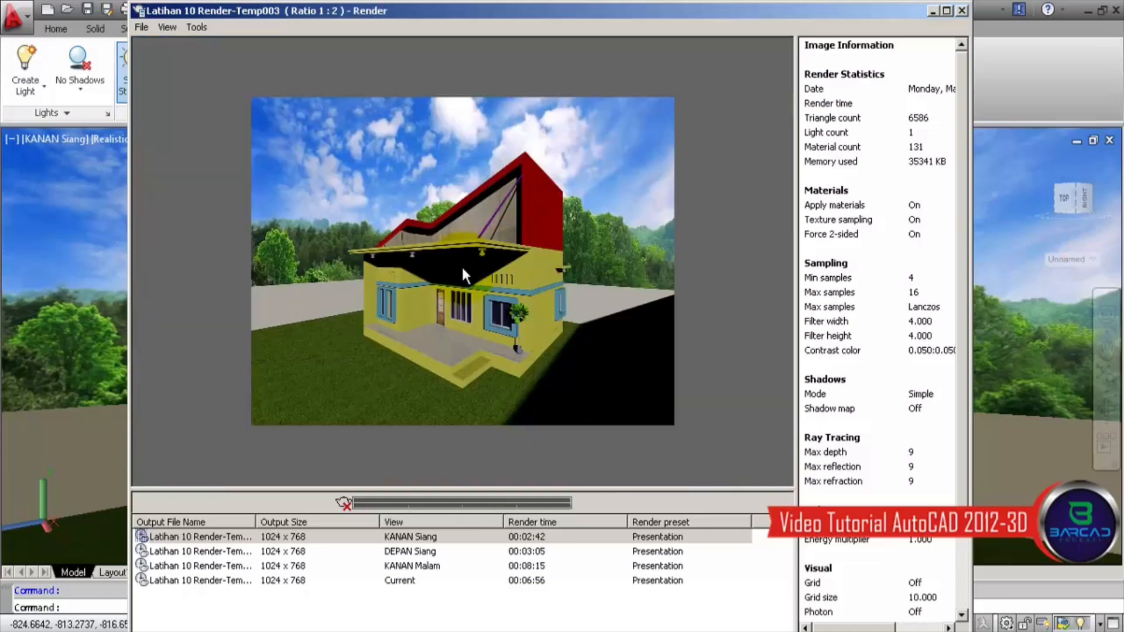
scroll(274, 163, "up", 1)
Step: Save the right-side daytime render to My Documents as KANAN Saing, basing the name on the existing DEPAN Saing file
left_click(142, 27)
left_click(153, 54)
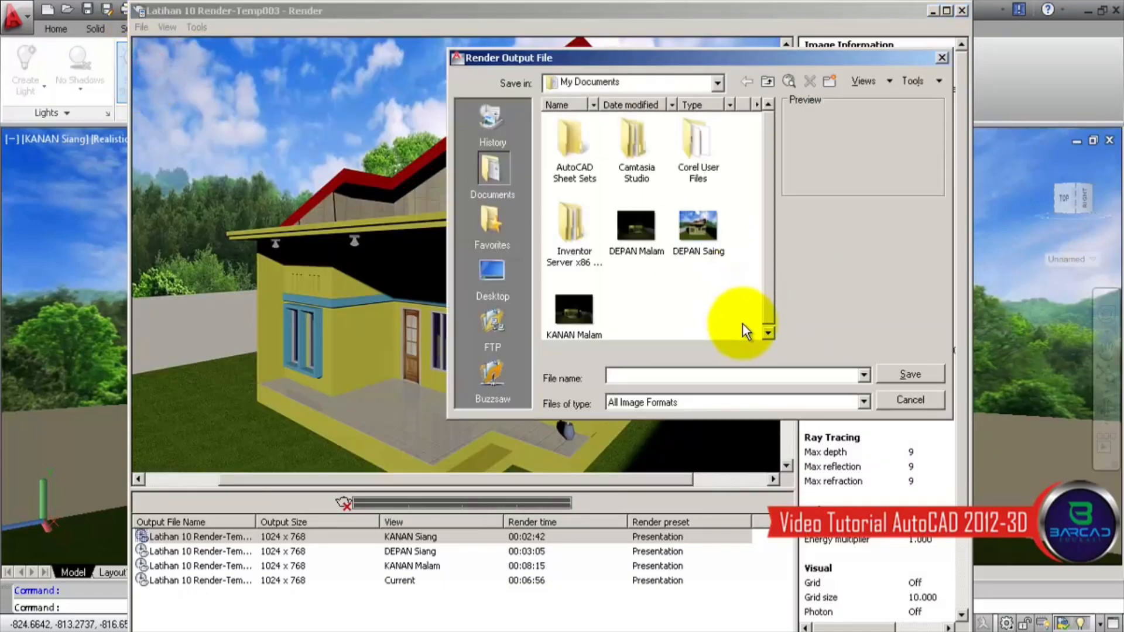
left_click(700, 228)
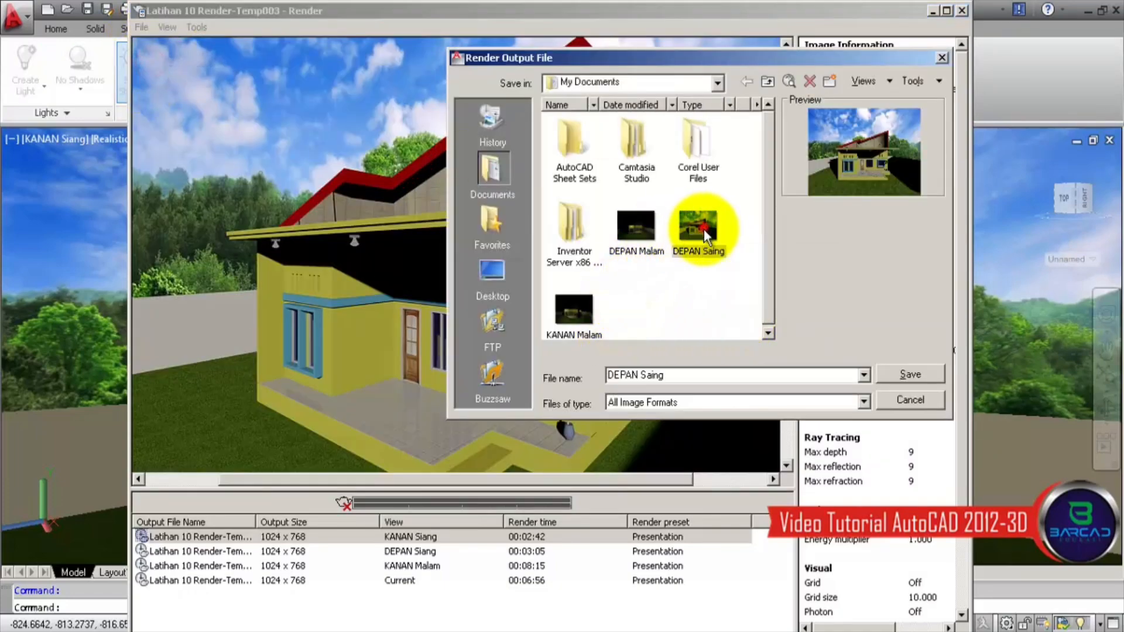
double_click(693, 376)
key("Left")
key("Left")
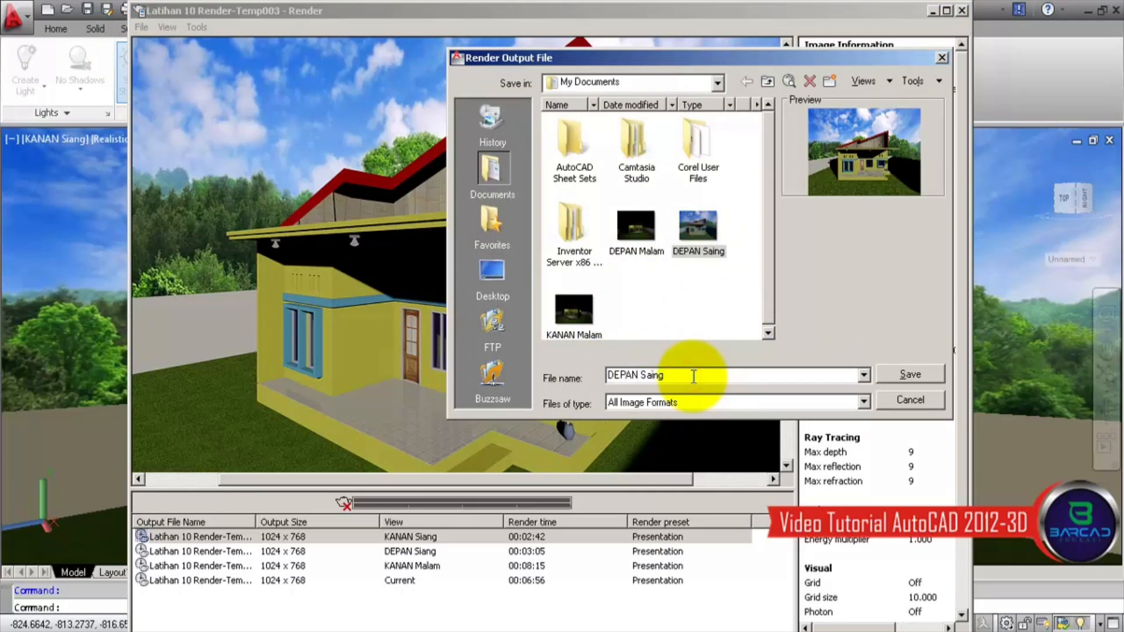
key("BackSpace")
key("BackSpace")
key("BackSpace")
key("BackSpace")
key("BackSpace")
type("KANAN")
key("Return")
key("Return")
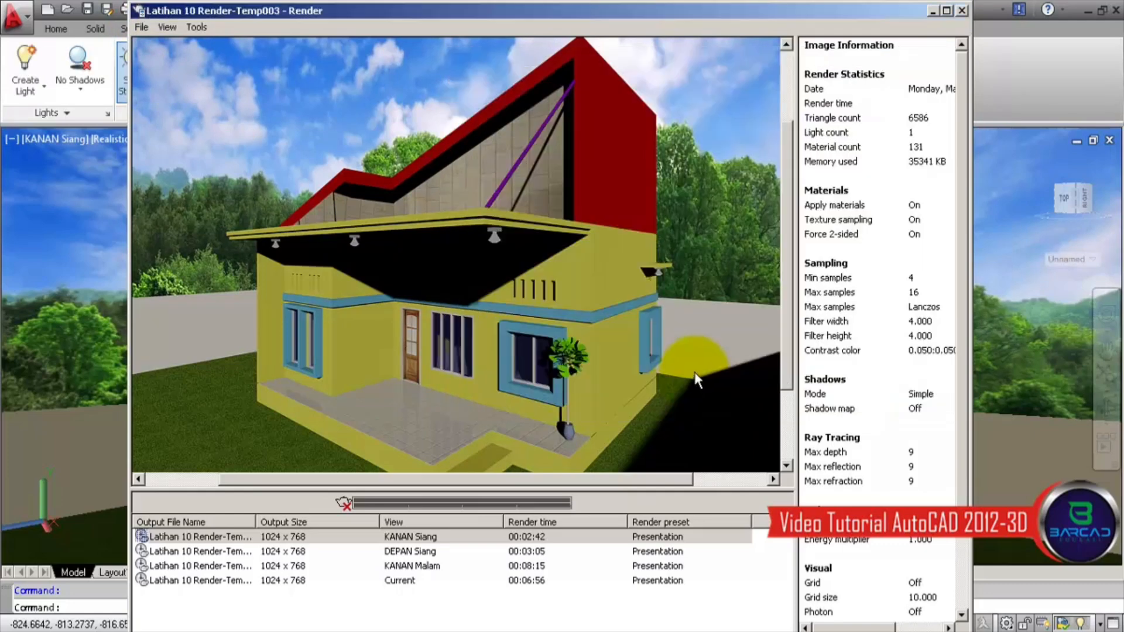
Step: Close the render window and edit the drawing's existing geographic location, accepting it with a north angle of 212
left_click(962, 11)
left_click(919, 242)
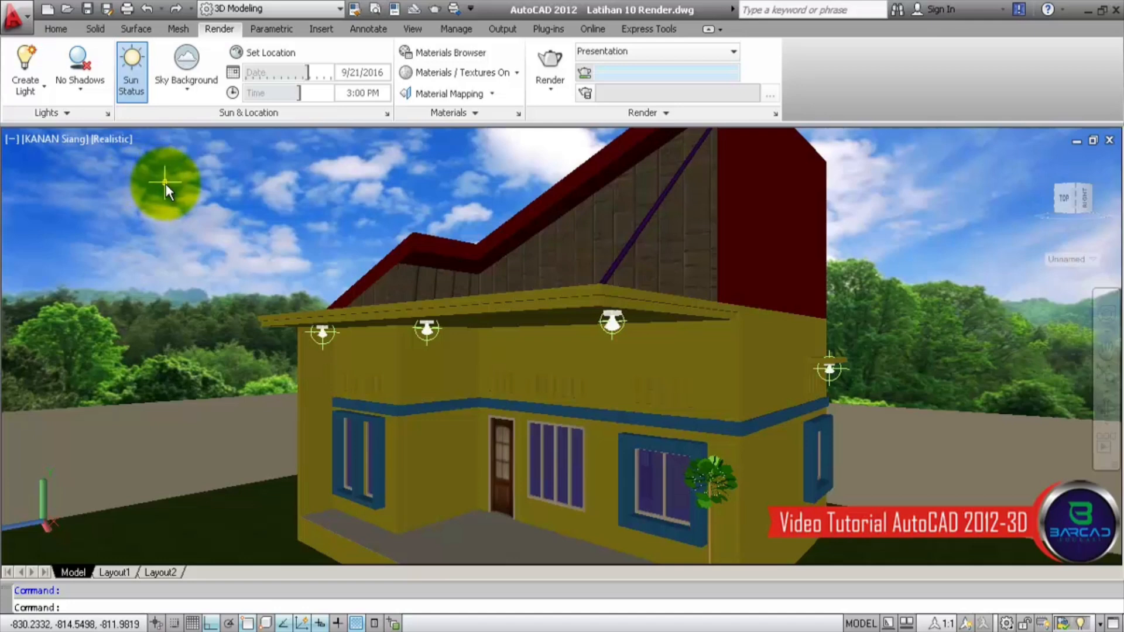
left_click(132, 73)
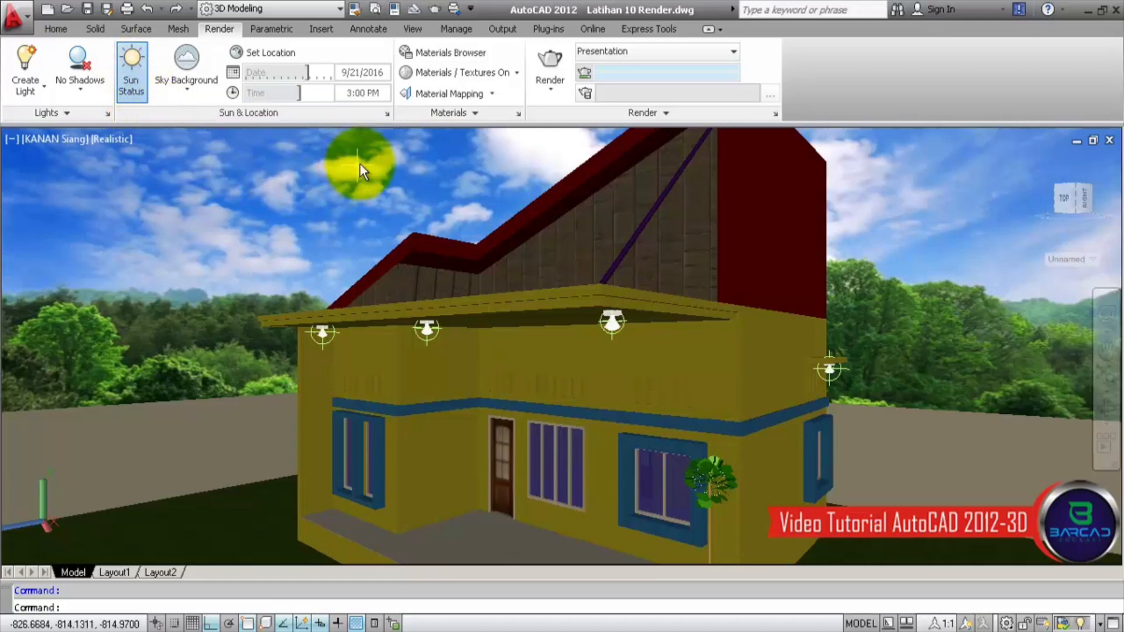
left_click(279, 51)
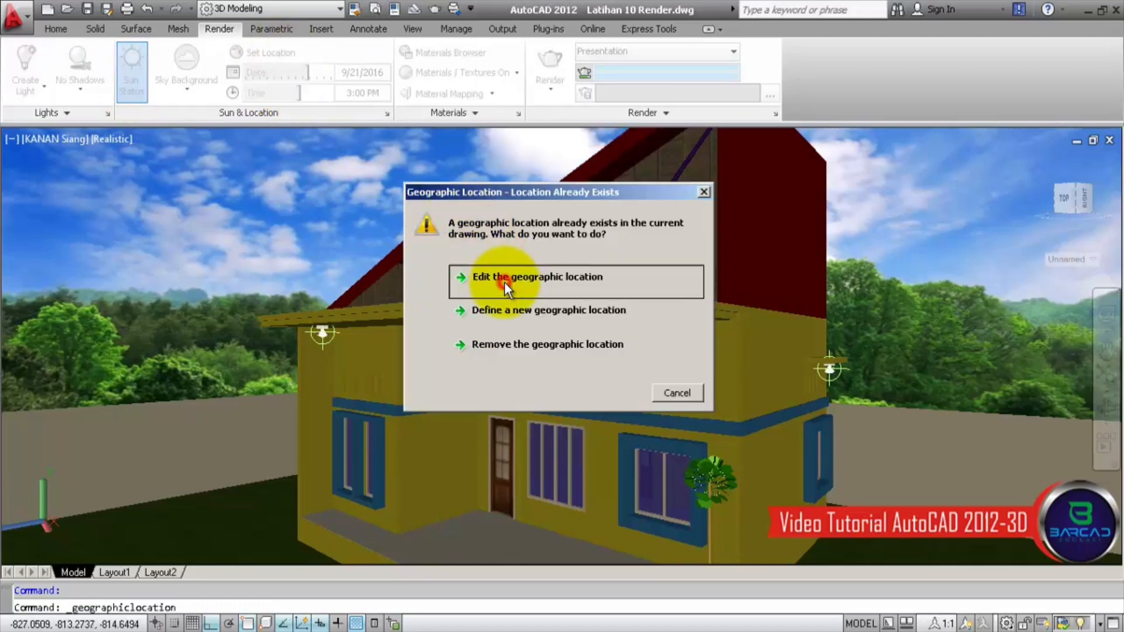
left_click(504, 282)
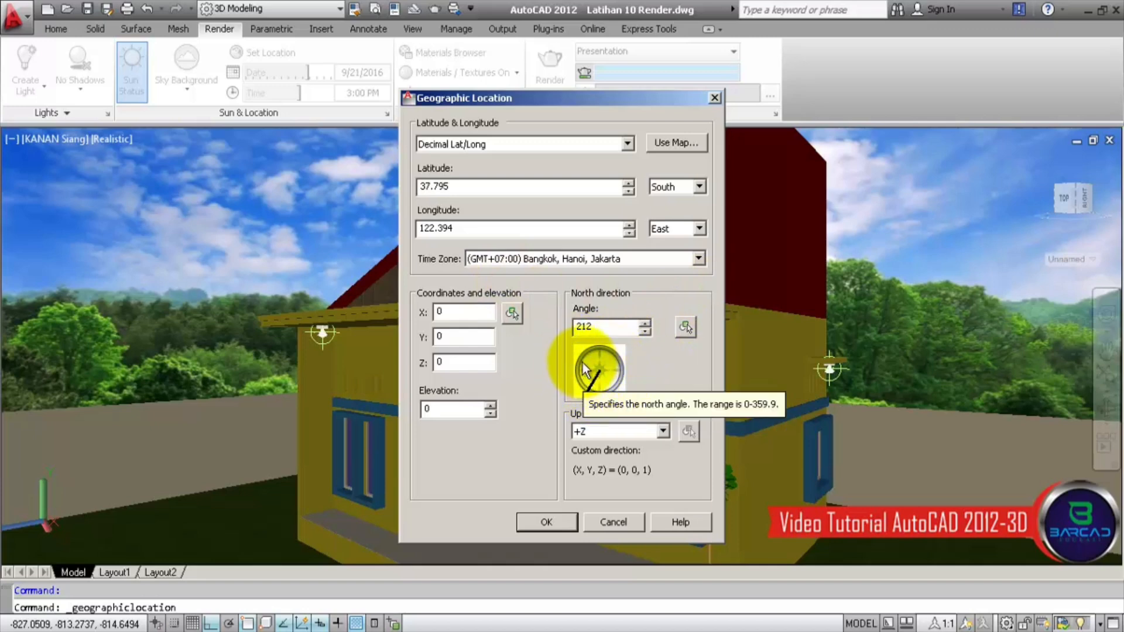
left_click(559, 521)
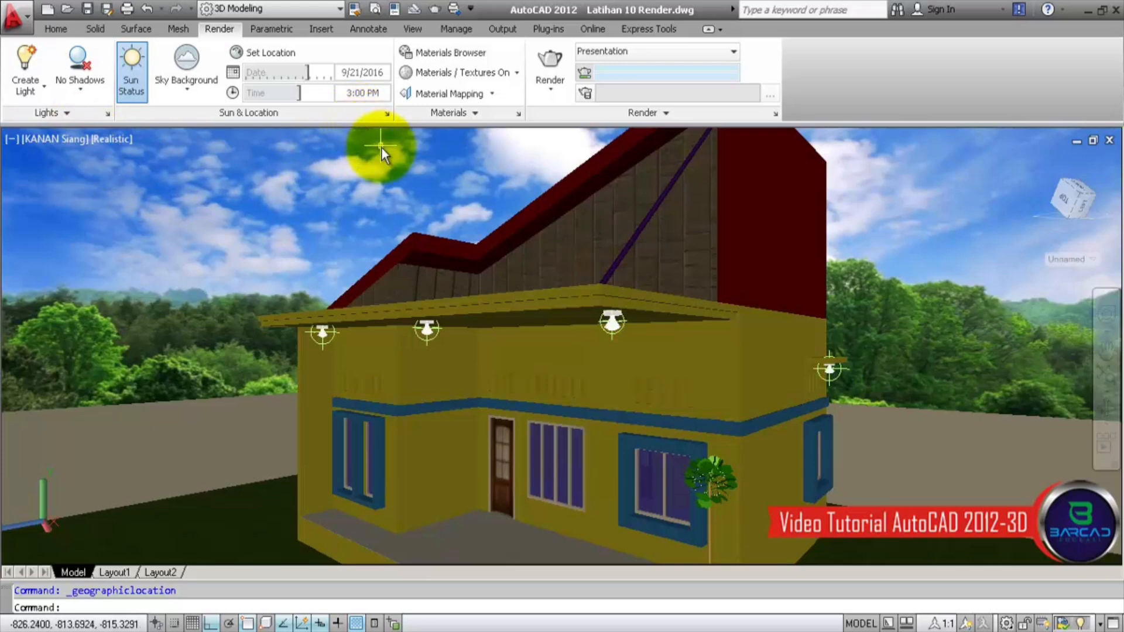
Step: Bring up the saved house views to choose one for the viewport
left_click(55, 29)
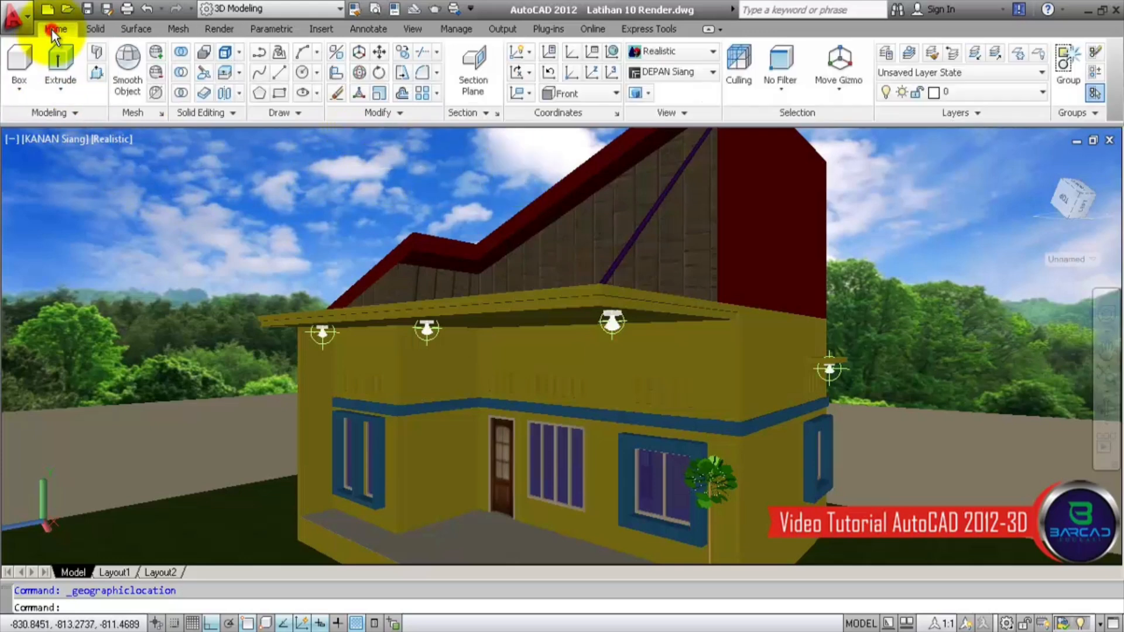
left_click(694, 91)
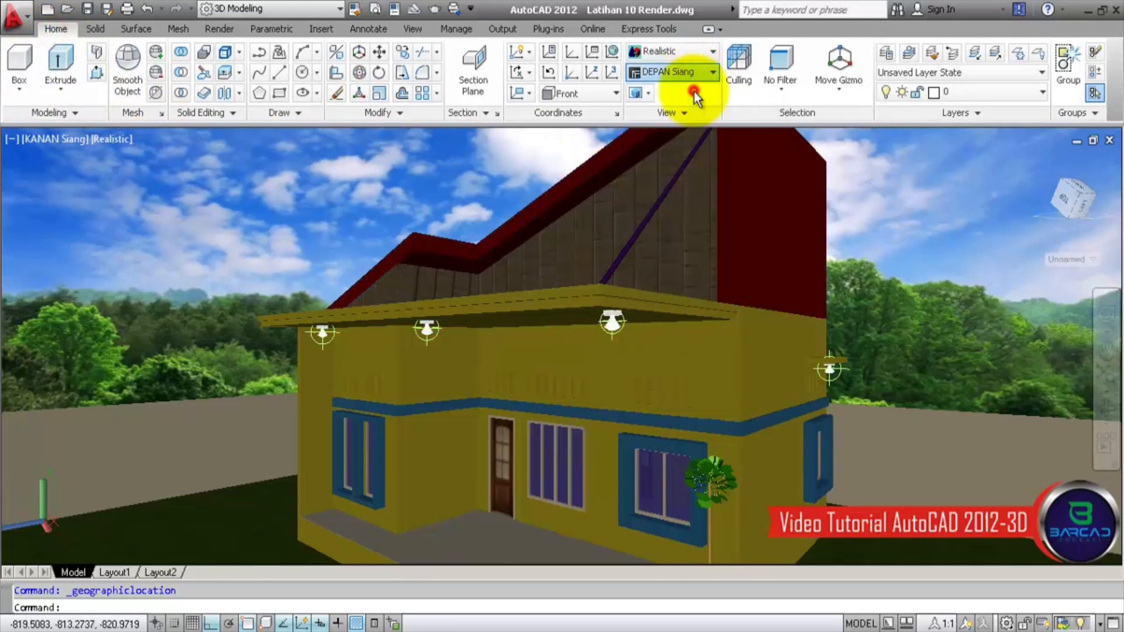